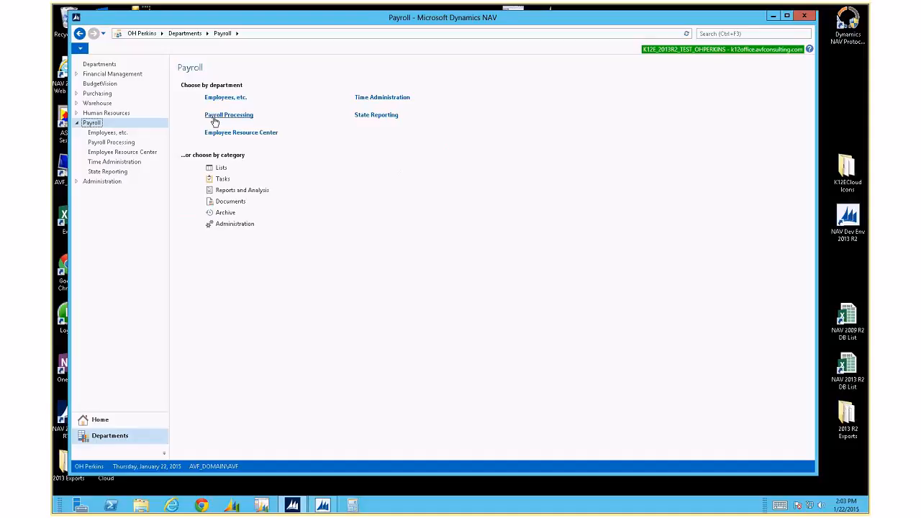
Step: Look at the Payroll Processing tasks and open the Time Journal Templates setup under Payroll administration
left_click(217, 116)
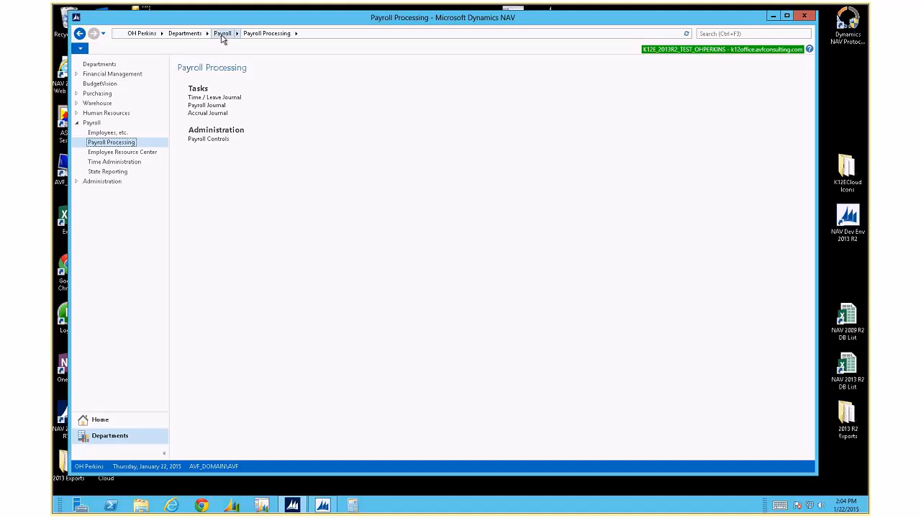
left_click(222, 33)
left_click(242, 226)
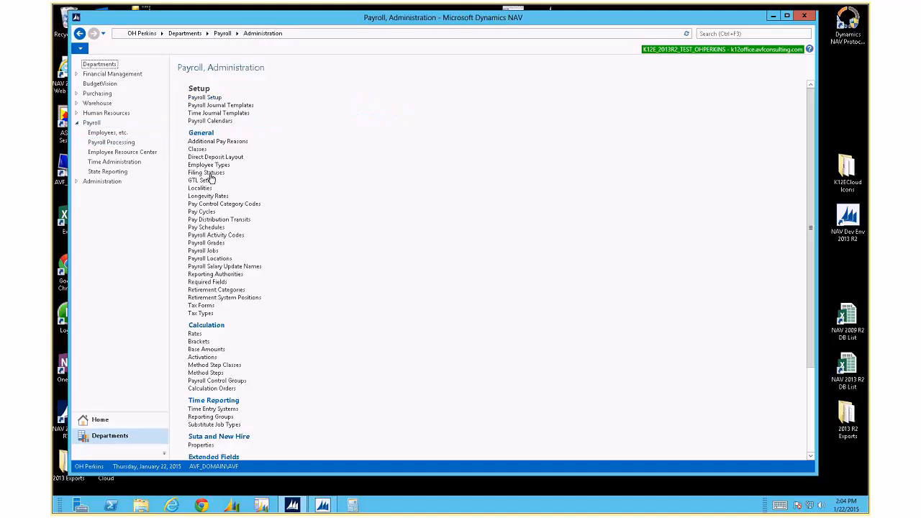
left_click(215, 115)
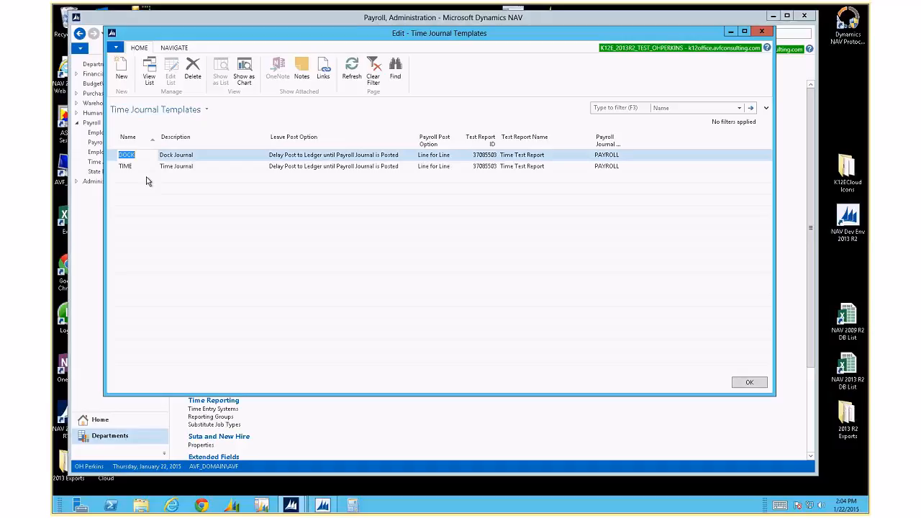
Step: View the time journal batches of the DOCK template and close the batch list
left_click(175, 51)
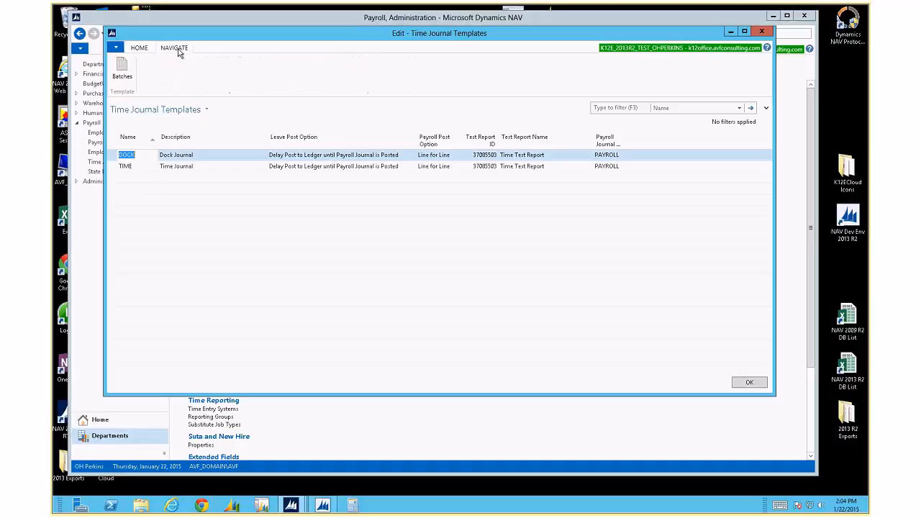
left_click(122, 70)
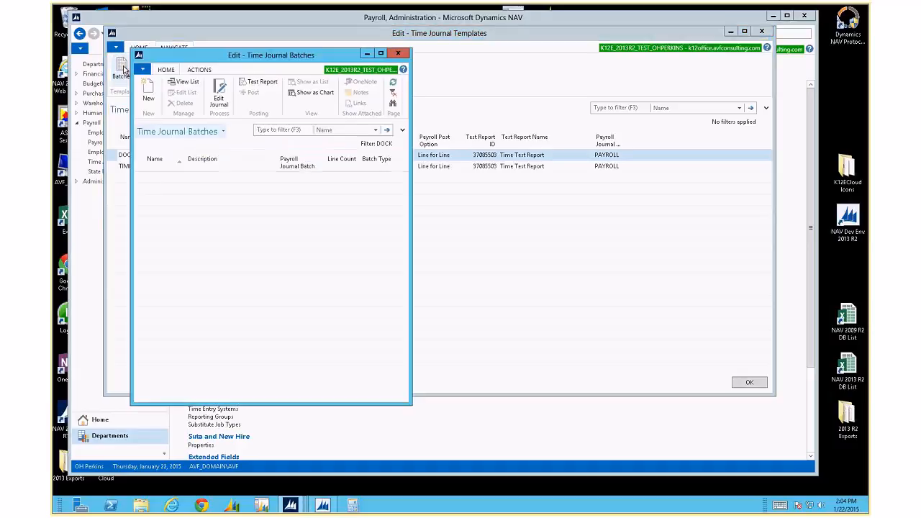
left_click_drag(185, 165, 195, 165)
key("Escape")
Step: Review the time journal batches of the TIME template with the list moved clear of the template names
left_click(196, 166)
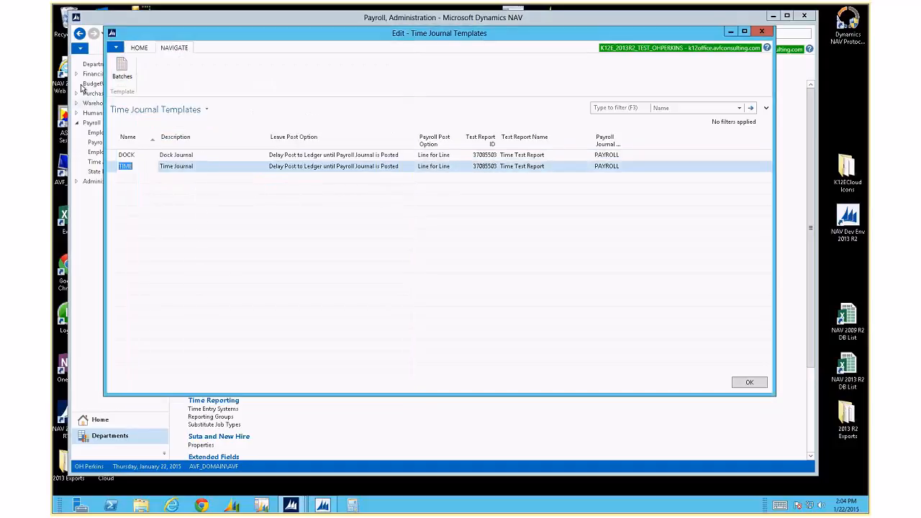
left_click(121, 72)
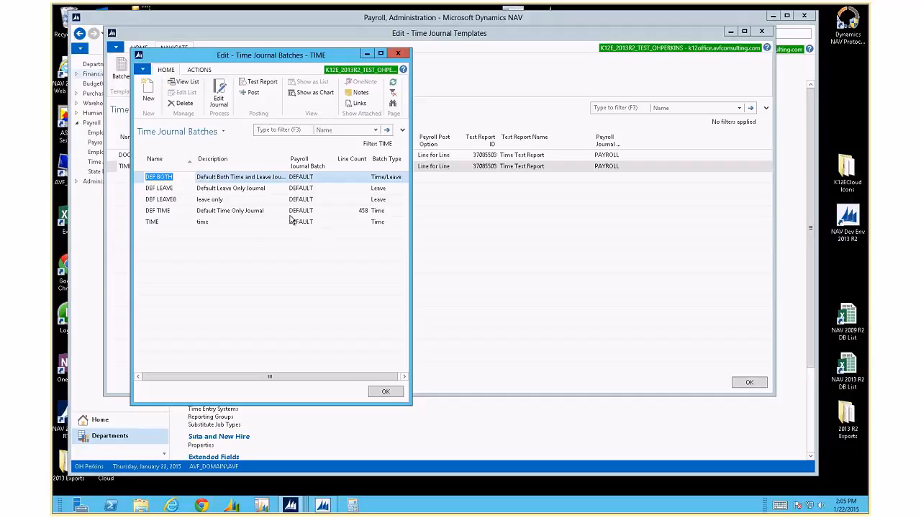
left_click_drag(223, 57, 362, 191)
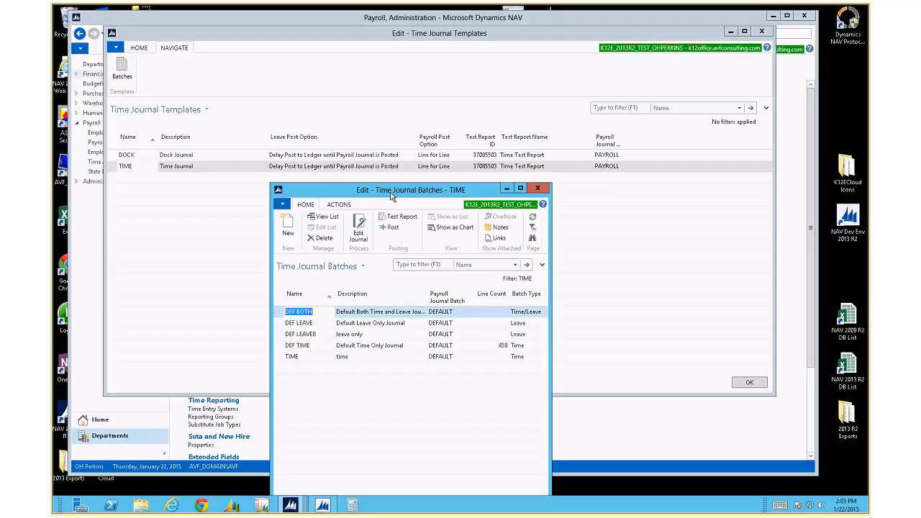
left_click_drag(391, 190, 339, 62)
left_click_drag(499, 187, 521, 189)
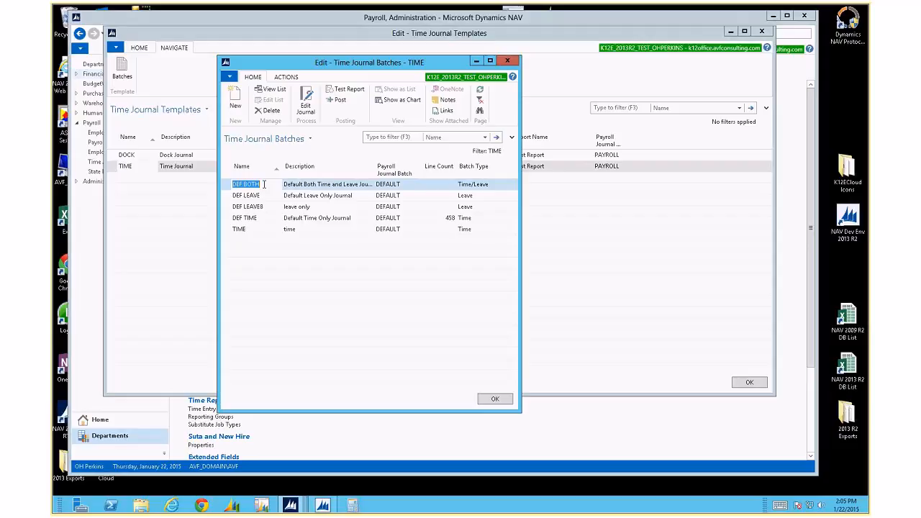
left_click(495, 400)
Step: Check the batches set up under the DOCK template and their batch types
left_click(180, 154)
left_click(123, 75)
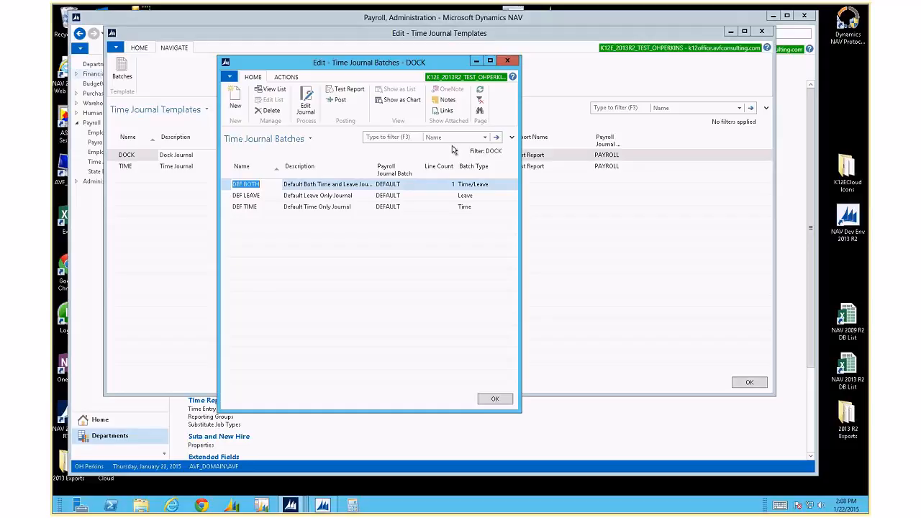
left_click(507, 60)
Step: Examine the Leave Post Option choices of the DOCK template without changing them, and close the templates
left_click(326, 157)
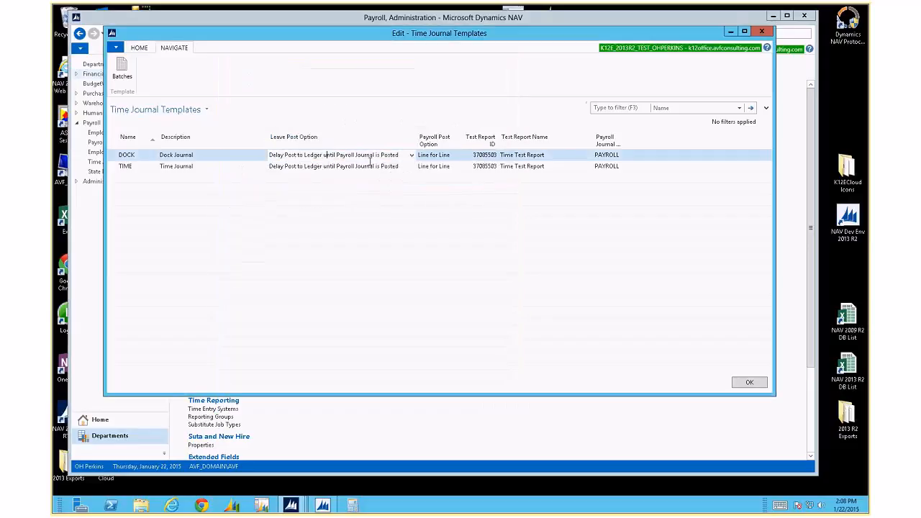
left_click(412, 155)
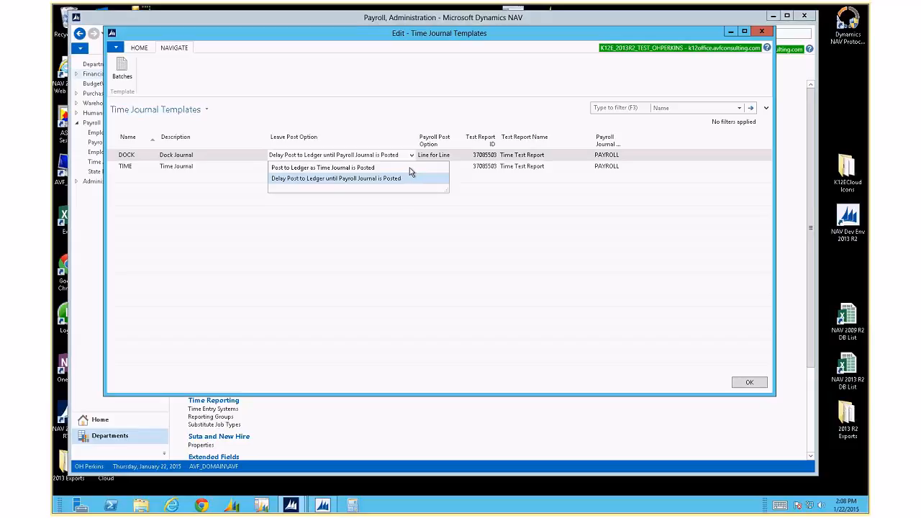
left_click(504, 165)
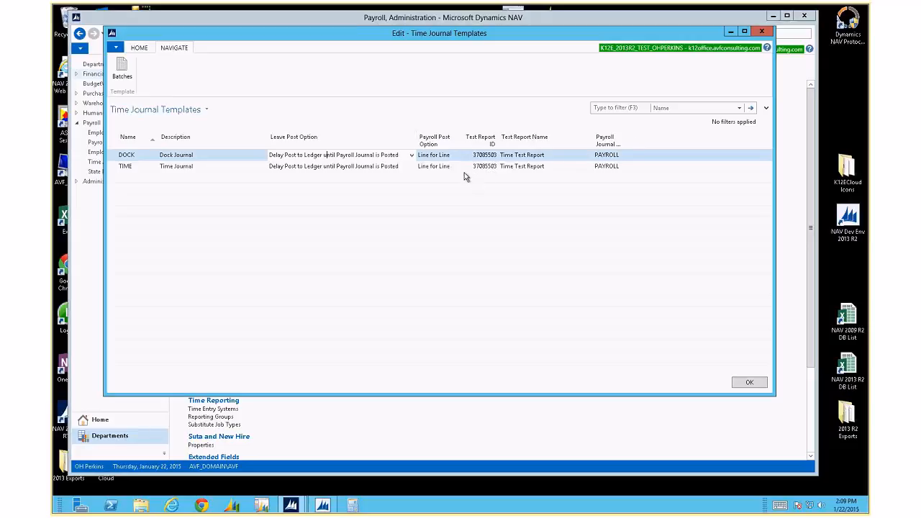
mouse_move(495, 177)
left_click(762, 32)
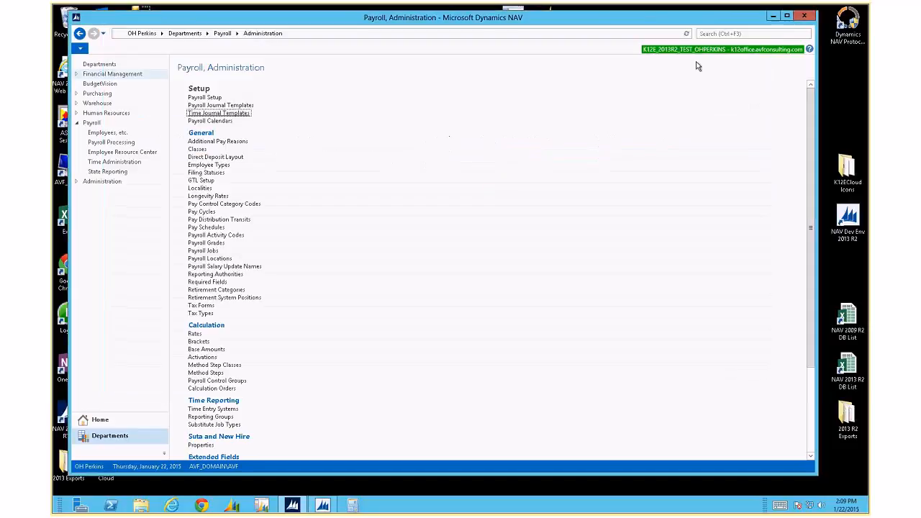
Step: Start the Time / Leave Journal with Time Only, view the template choices offered, and cancel the selection
left_click(223, 35)
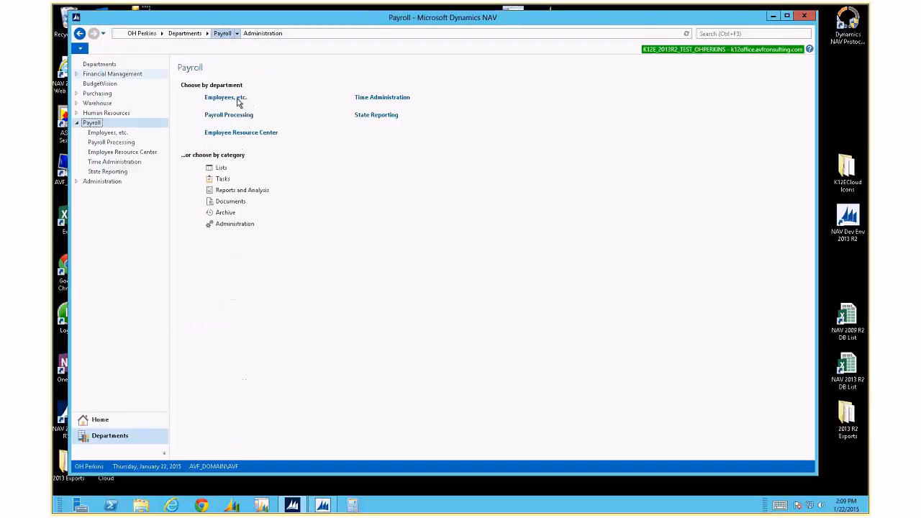
left_click(242, 118)
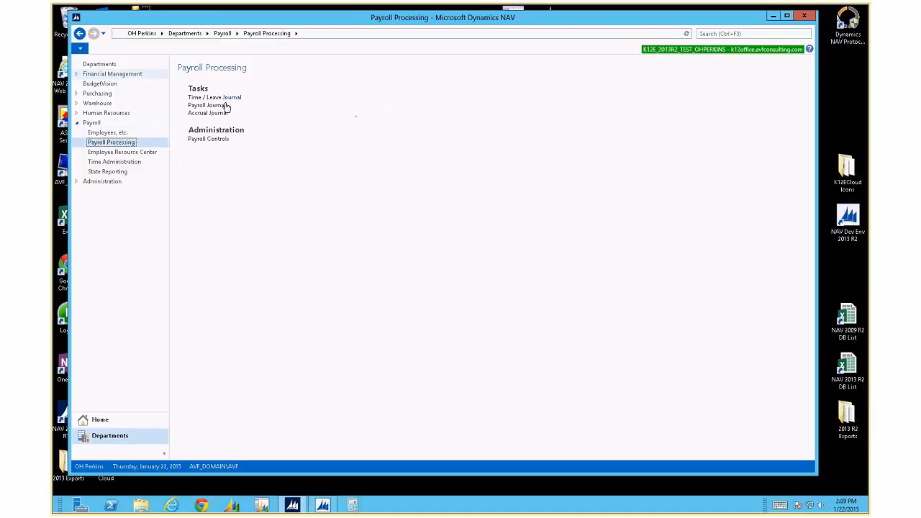
left_click(222, 98)
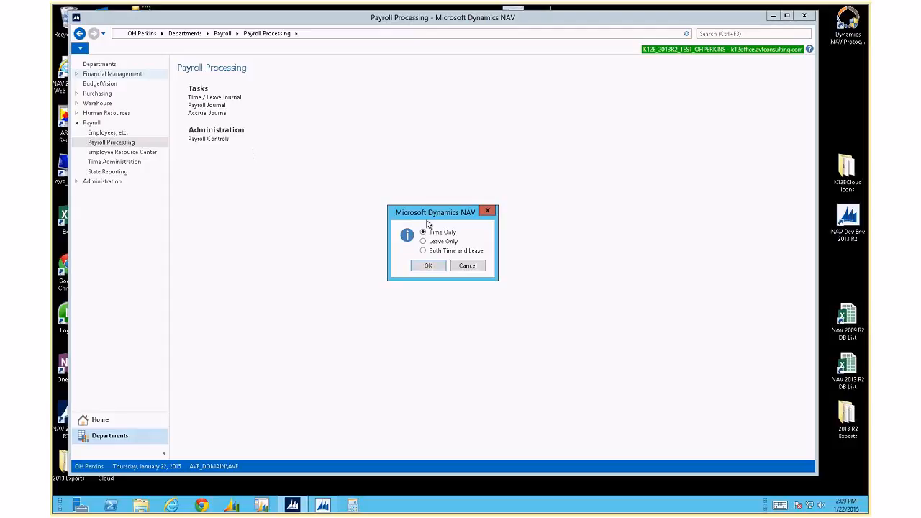
left_click(429, 266)
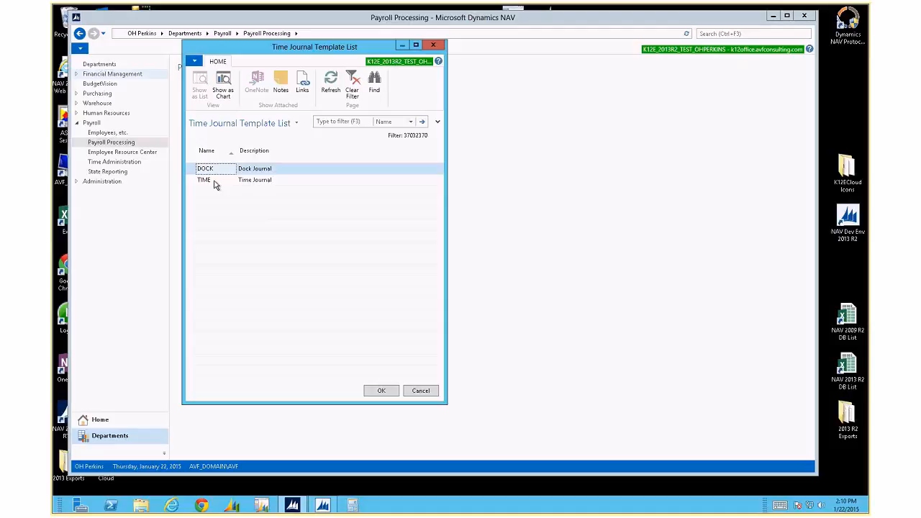
left_click(421, 391)
Step: Delete the DOCK template from the Time Journal Templates under Payroll administration
left_click(222, 33)
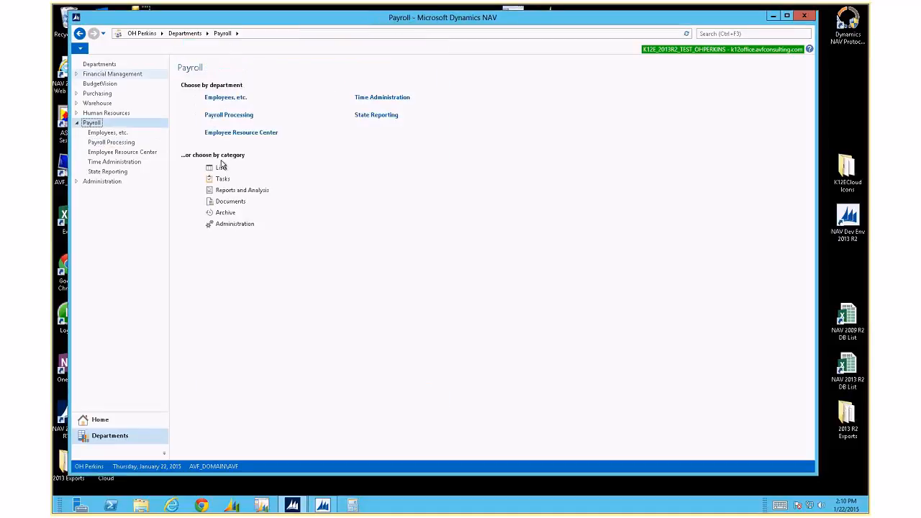
left_click(231, 228)
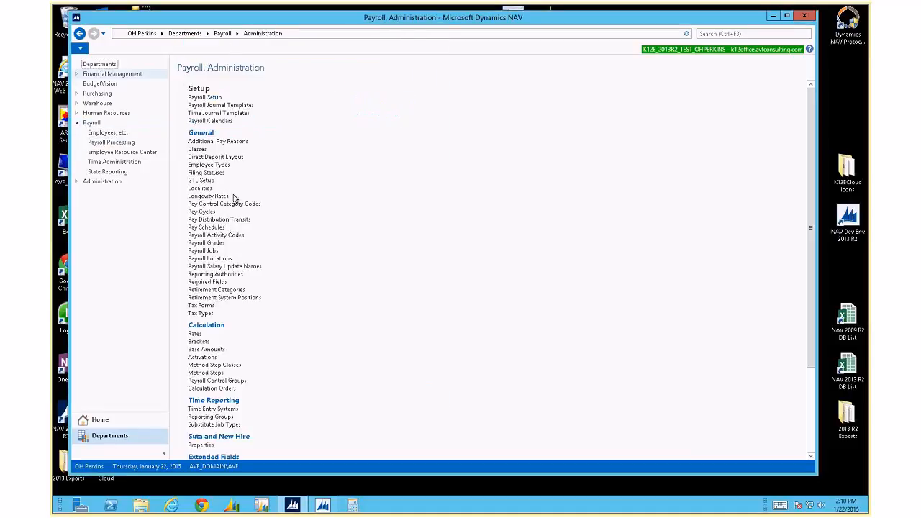
left_click(218, 113)
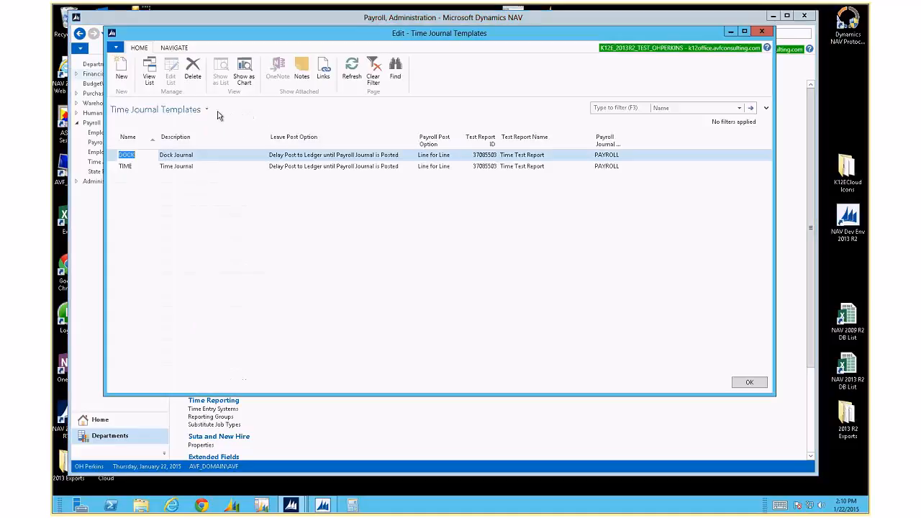
key("ctrl+Delete")
key("Return")
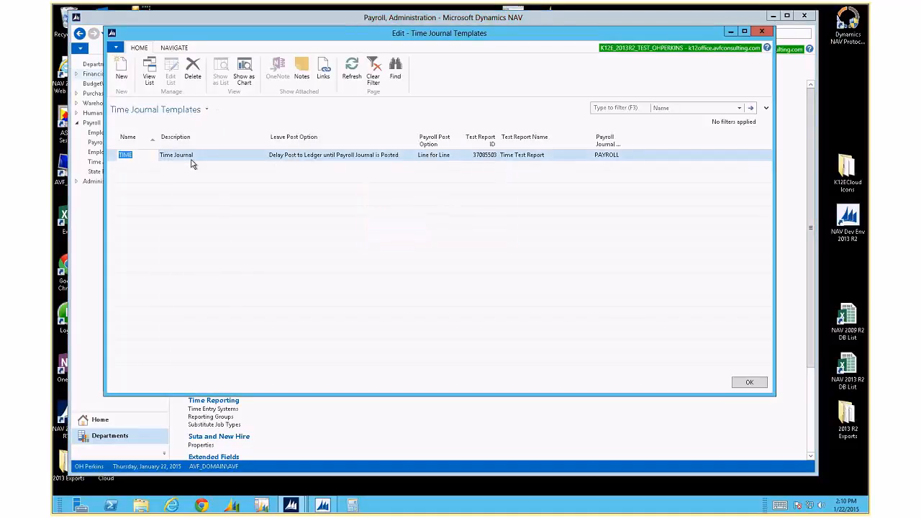
left_click(761, 31)
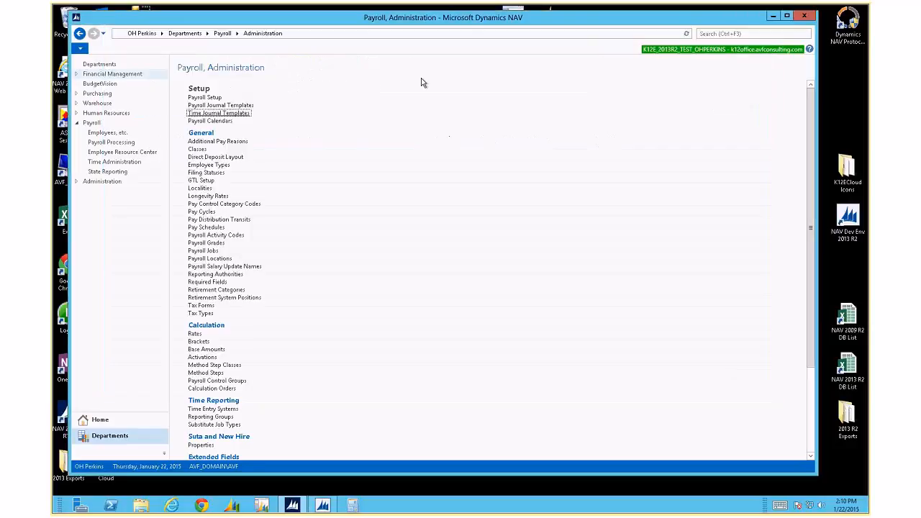
Step: Open the Time / Leave Journal from Payroll Processing as Time Only and enlarge its window to show more columns
left_click(222, 34)
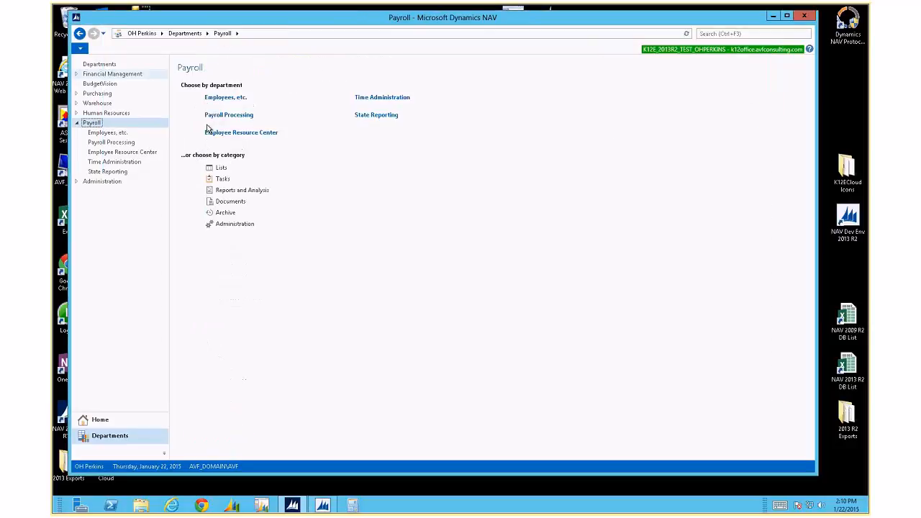
left_click(228, 115)
left_click(213, 99)
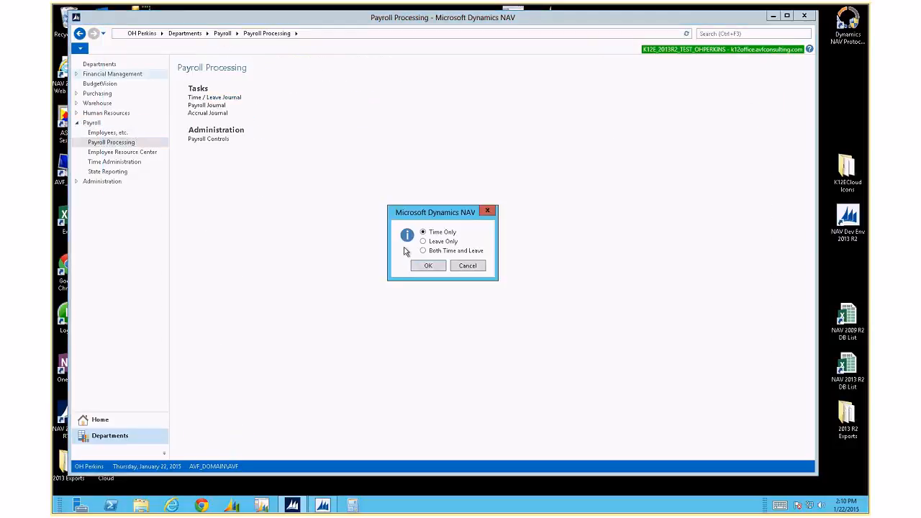
left_click(419, 267)
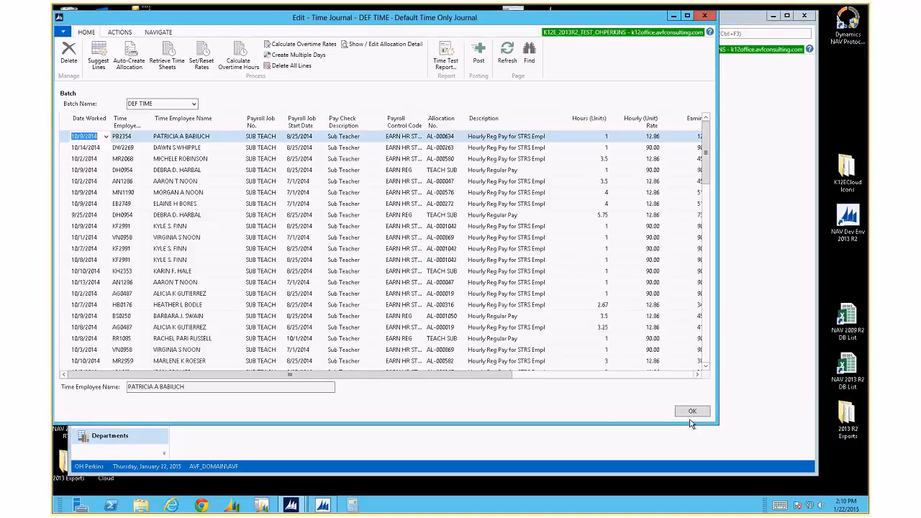
left_click_drag(717, 424, 810, 457)
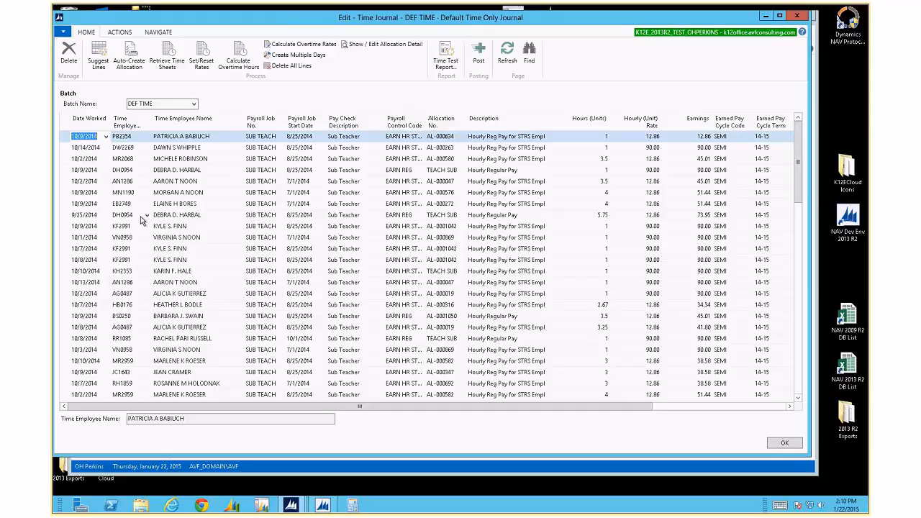
Step: Check the batches available to the time journal and examine the earned pay cycle columns of the DEF TIME lines
left_click(193, 106)
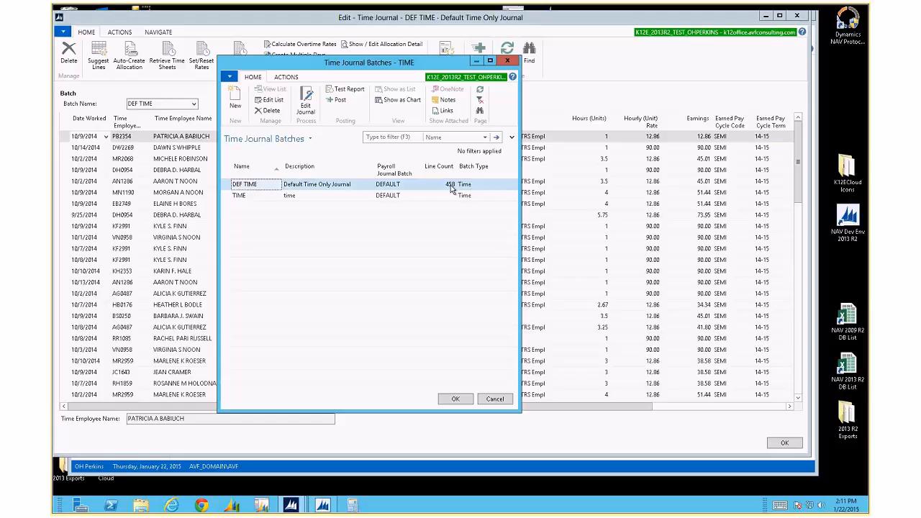
left_click(494, 400)
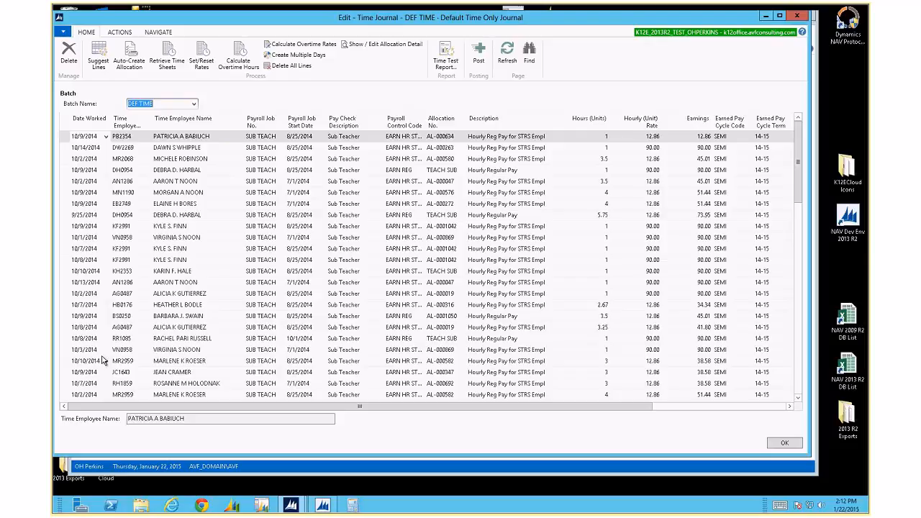
left_click_drag(208, 408, 457, 424)
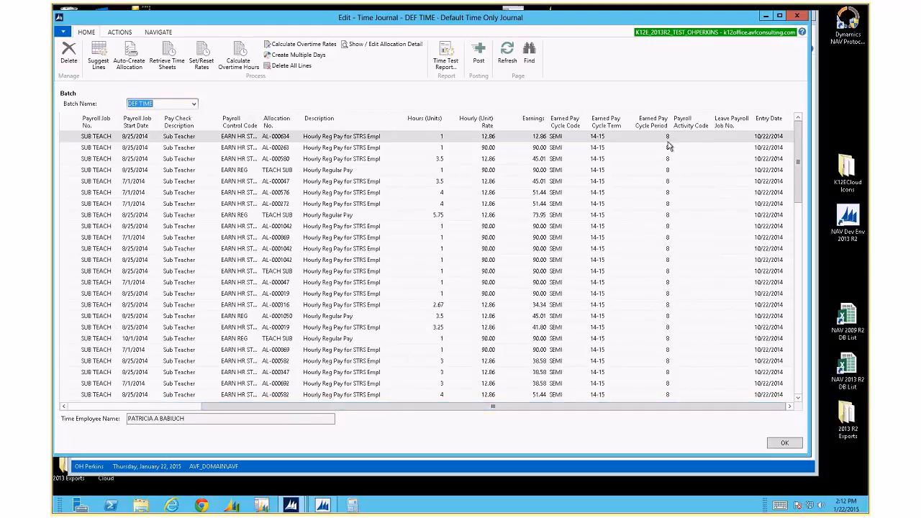
left_click_drag(467, 408, 328, 409)
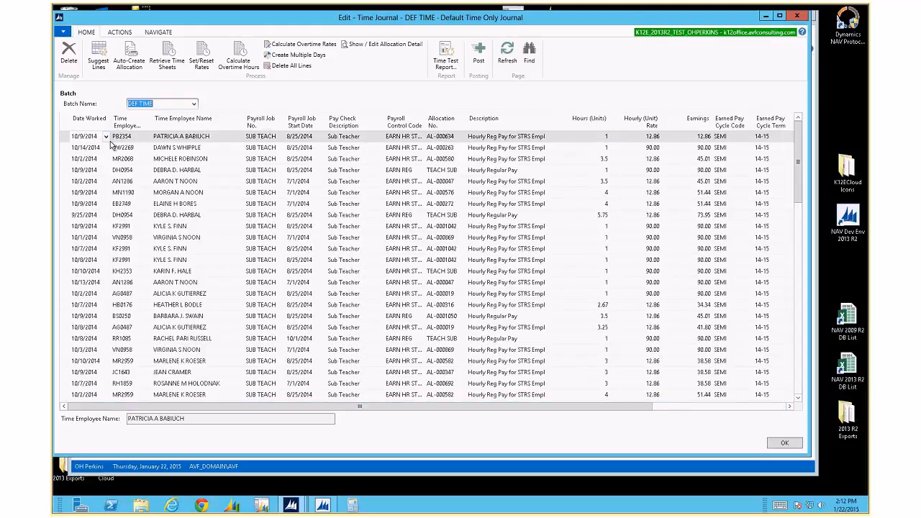
Step: Add a blank line after the last entry of the DEF TIME journal
scroll(123, 273, "down", 10)
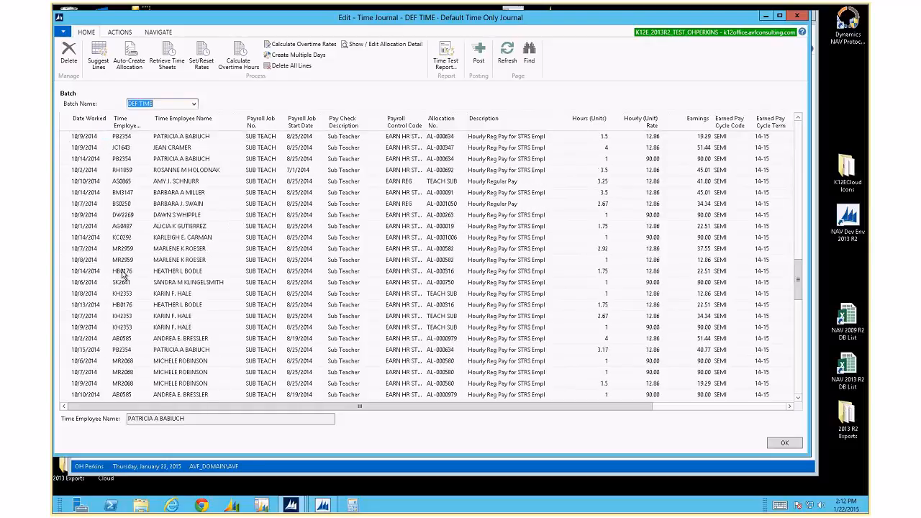
left_click(164, 271)
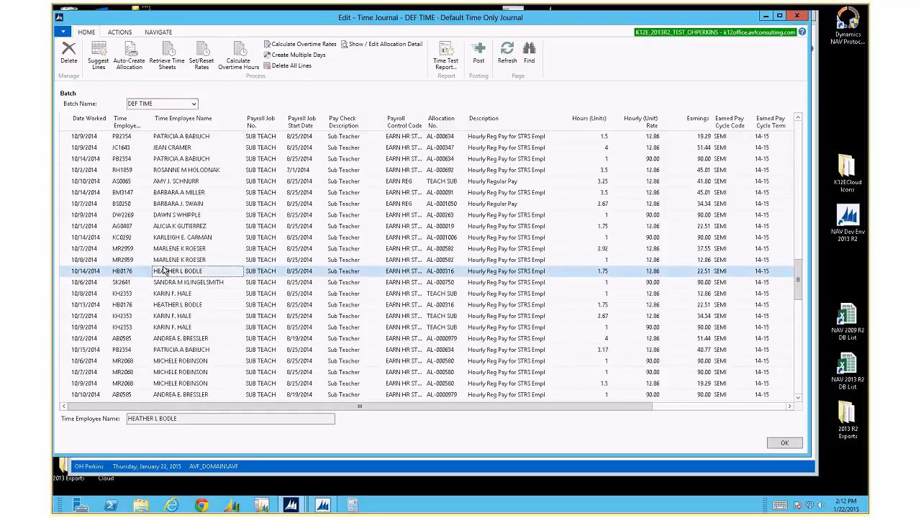
key("ctrl+End")
key("Home")
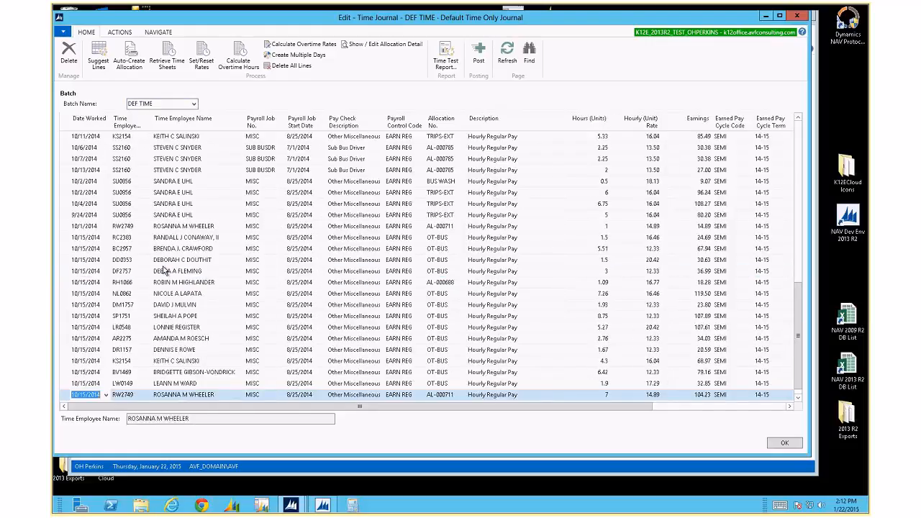
key("End")
key("Home")
key("Down")
key("Up")
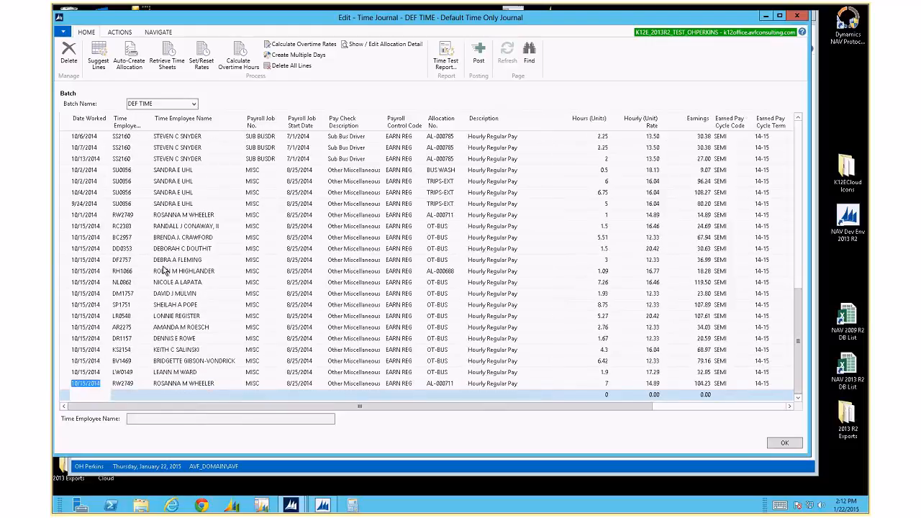
Step: Check the first and last entries of the DEF TIME journal and start a new line below the last one
key("ctrl+Home")
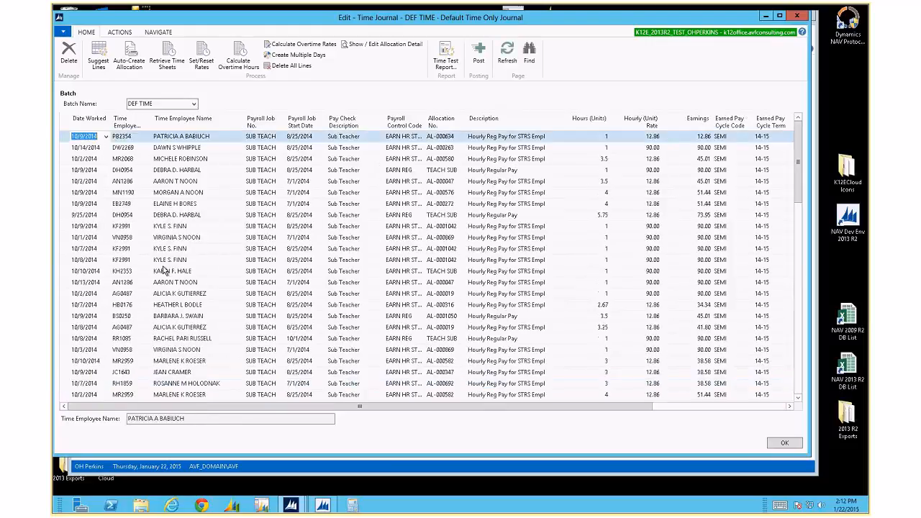
key("ctrl+End")
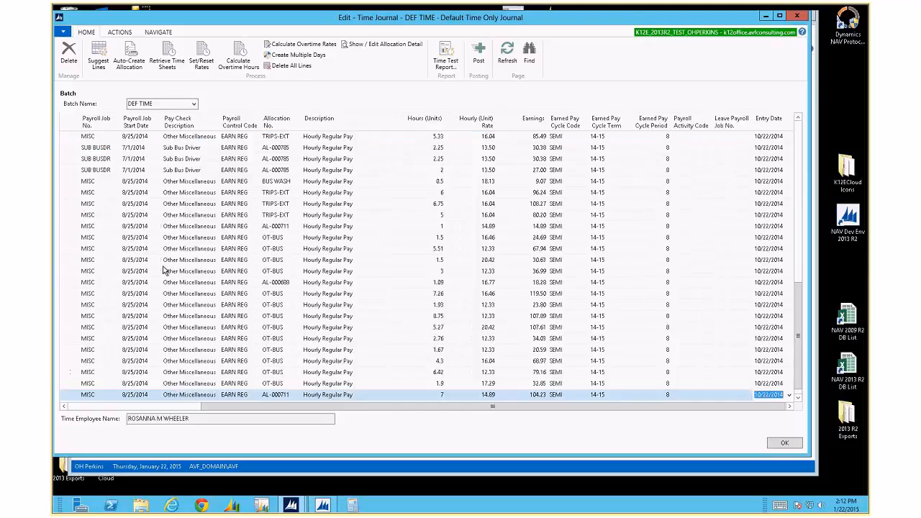
key("Home")
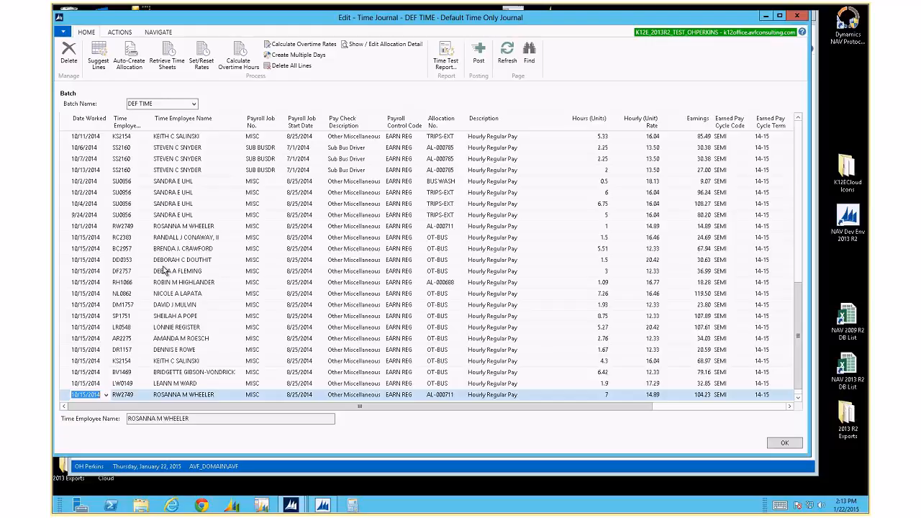
key("Down")
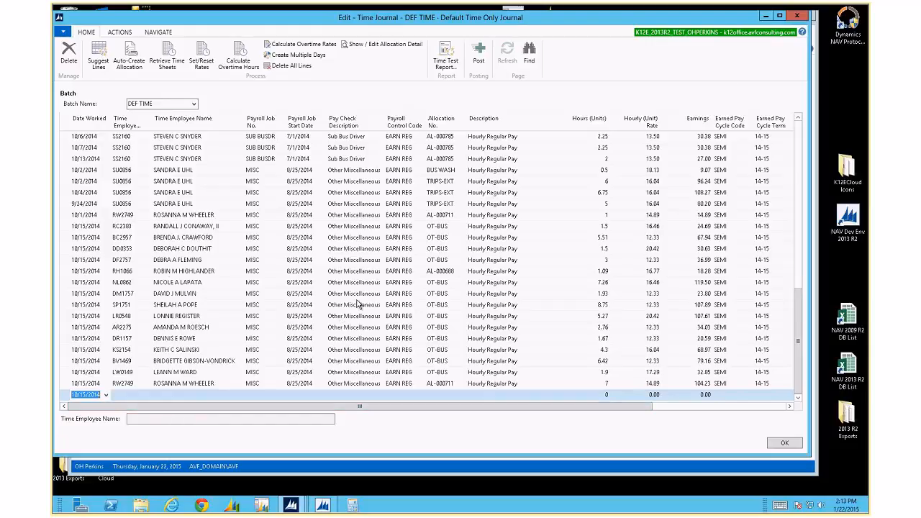
Step: Close the time journal and set the work date to October 22, 2014
left_click(797, 17)
left_click(134, 467)
type("1022")
key("Return")
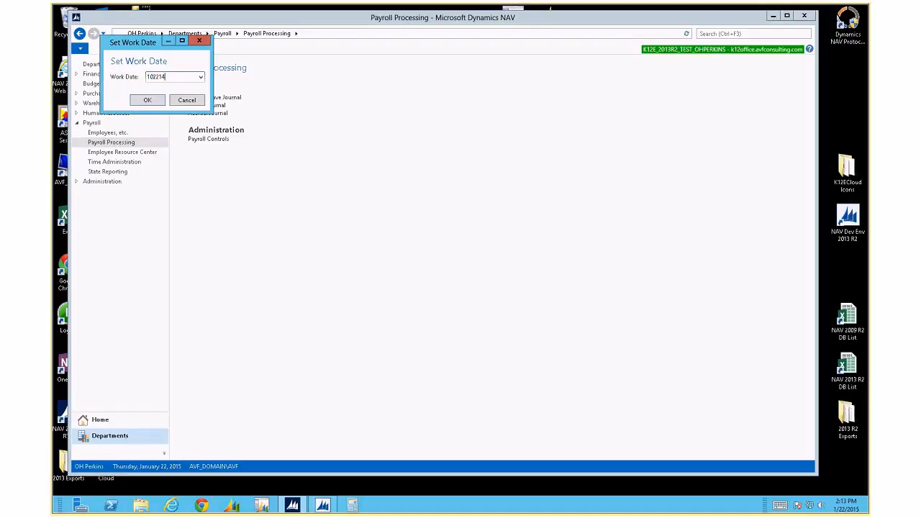
Step: Reopen the Time / Leave Journal as Time Only and start a new line after the last DEF TIME entry
left_click(213, 98)
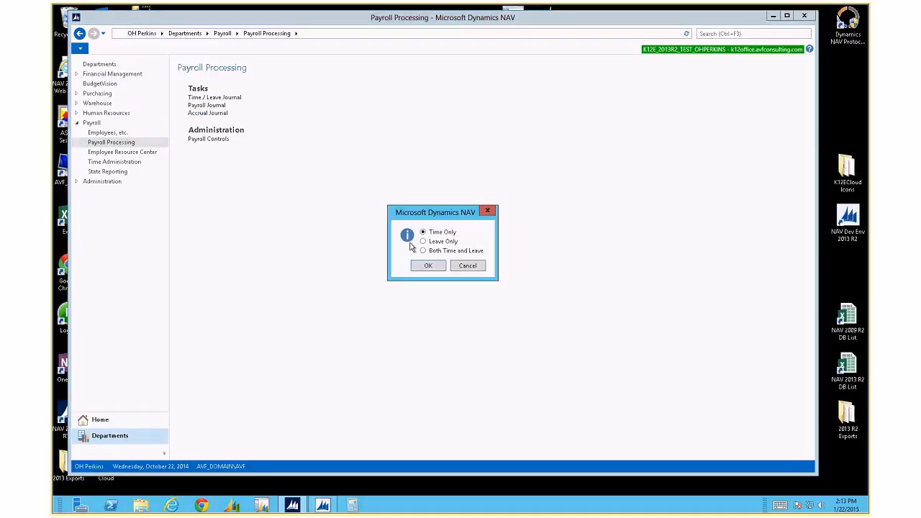
left_click(428, 266)
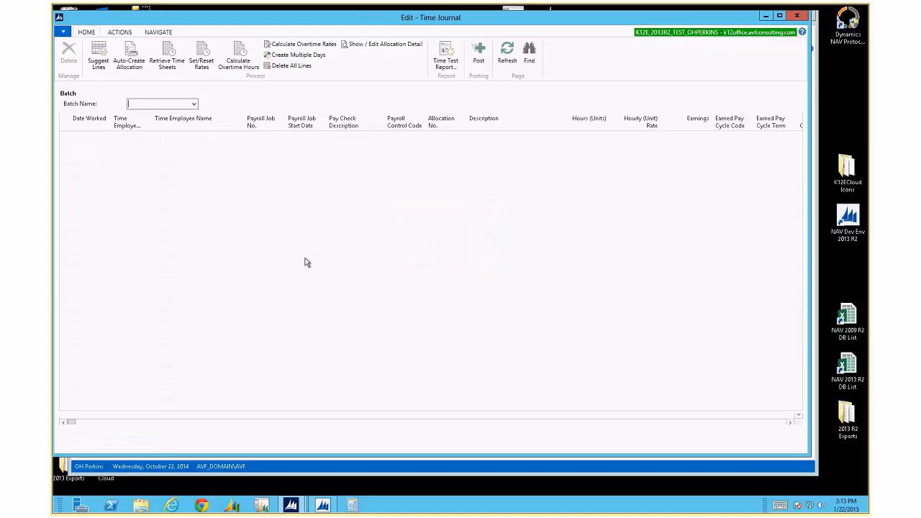
left_click(194, 266)
key("ctrl+End")
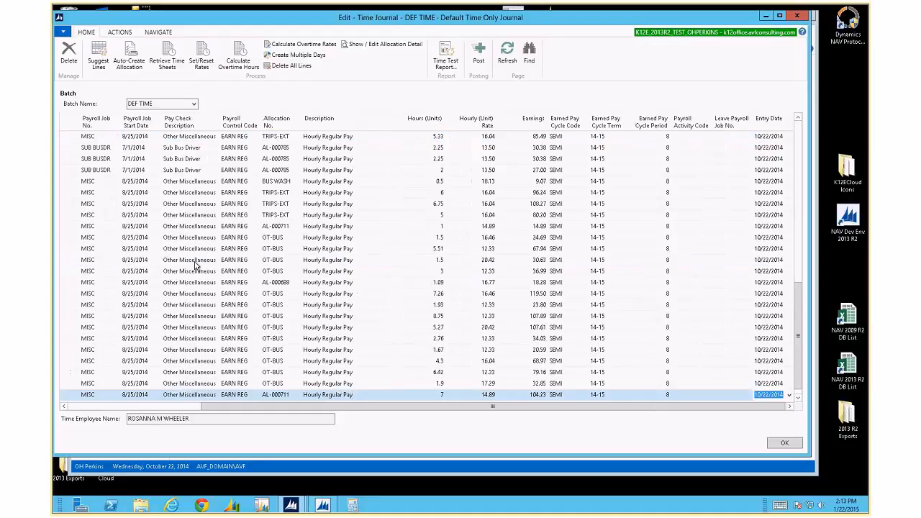
key("Return")
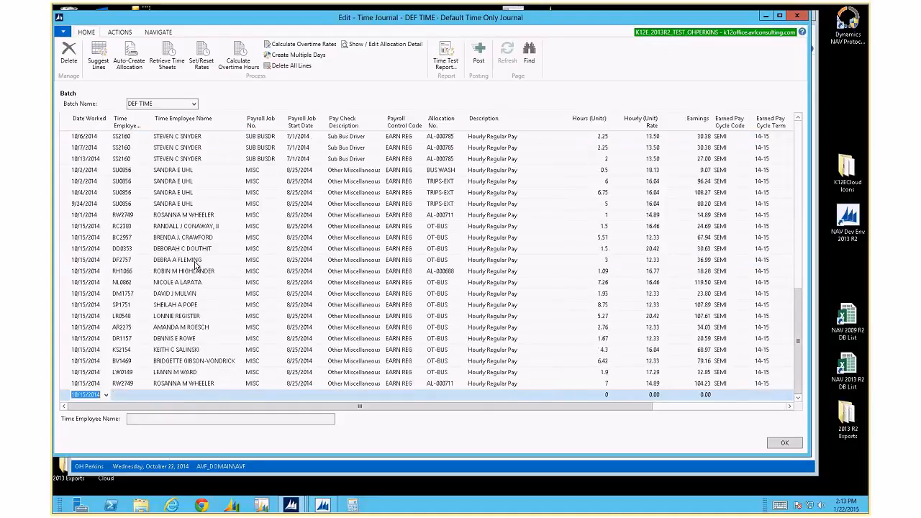
Step: Enter 10/14/2014 as the new line's Date Worked and replace it with 9/5/2014
type("10/14/2014")
key("Return")
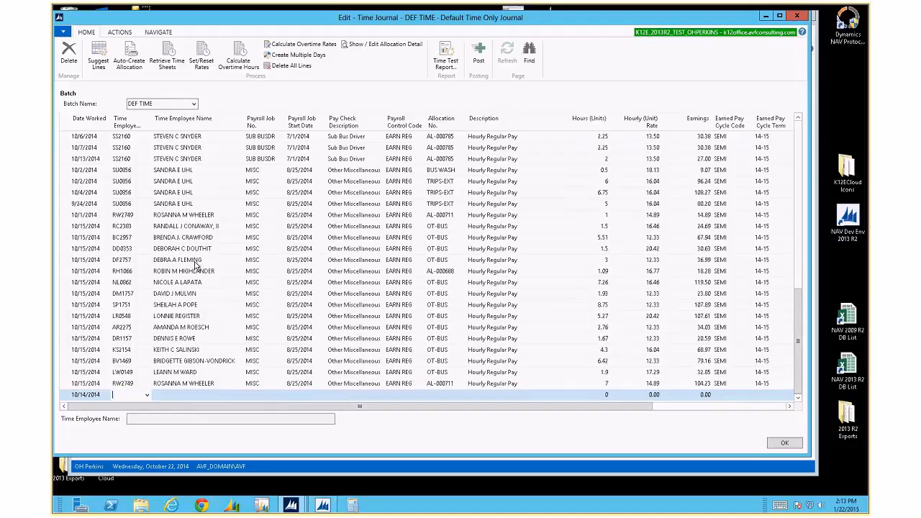
key("shift+Tab")
type("09")
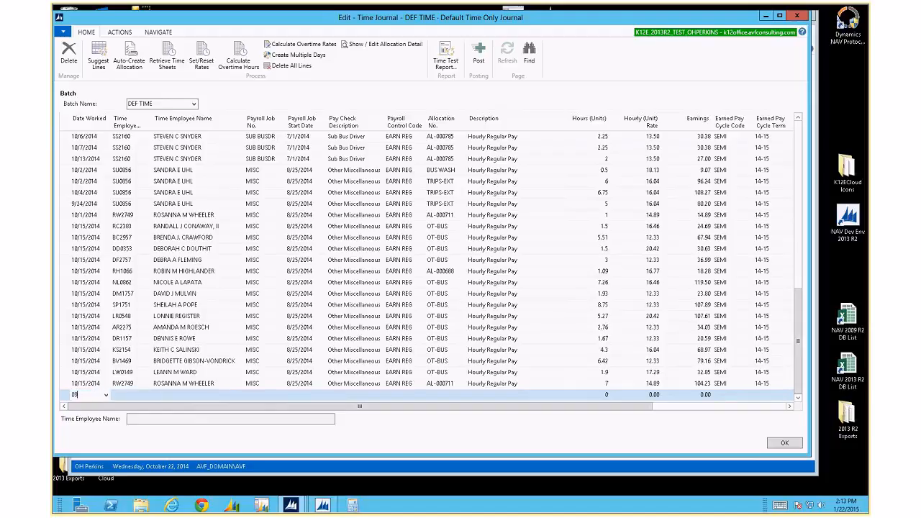
type("05")
key("Return")
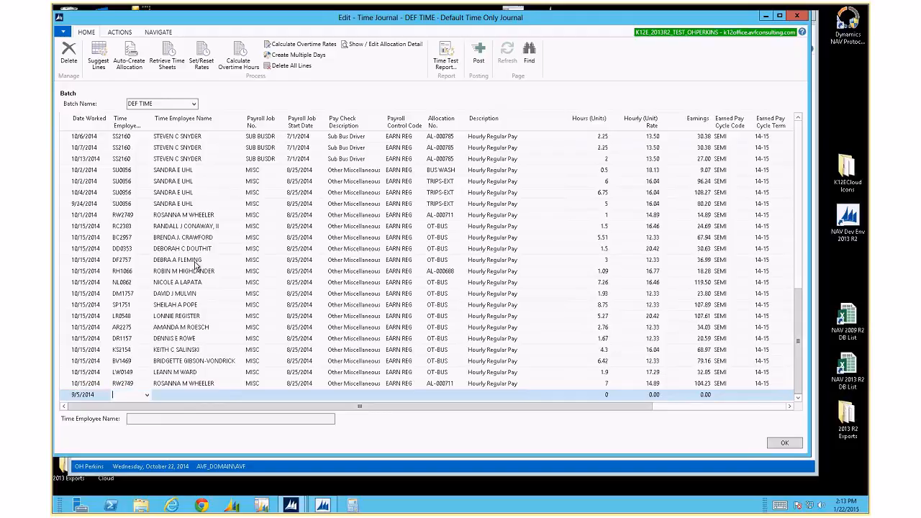
Step: Try the day numbers 32 and 31 as shorthand for the new line's Date Worked
key("shift+Tab")
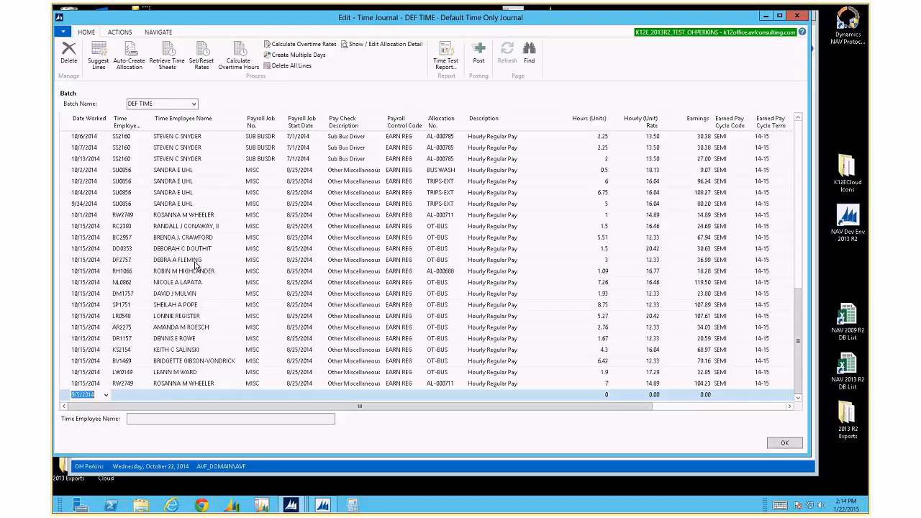
type("32")
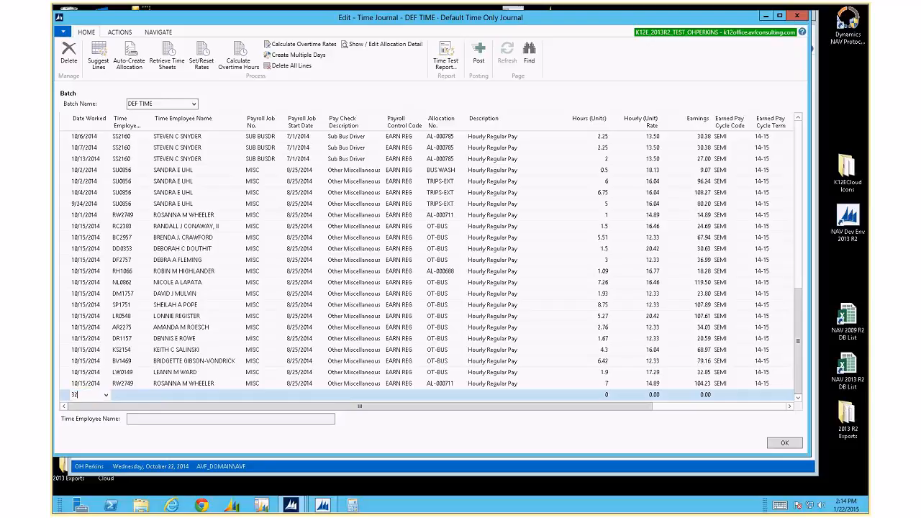
key("Tab")
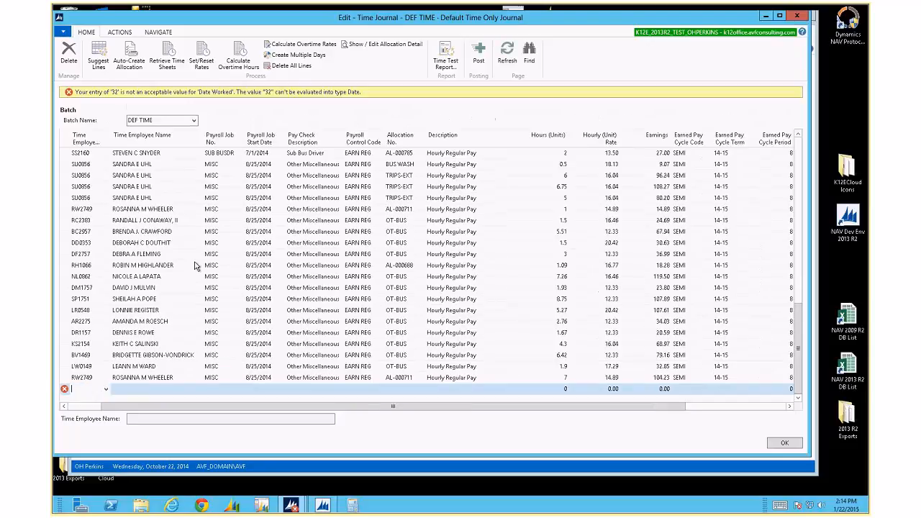
key("shift+Tab")
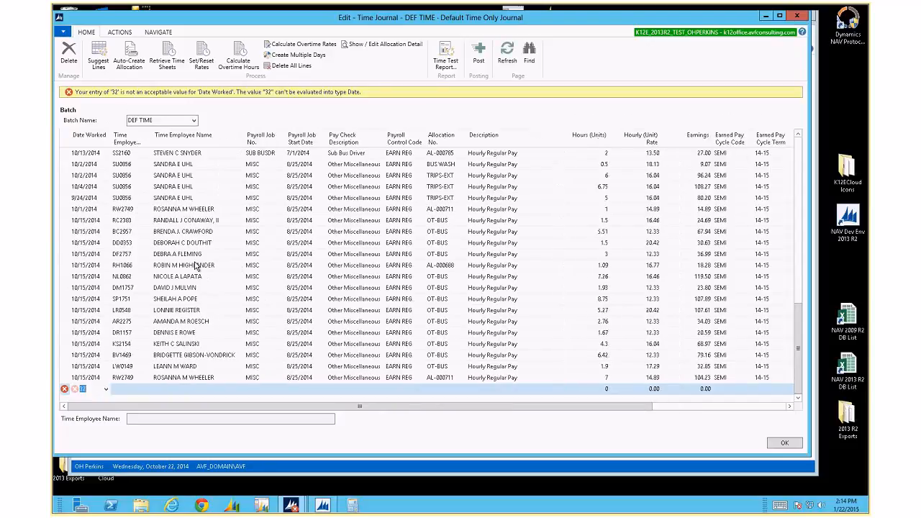
type("31")
key("Tab")
Step: Set the new line's Date Worked to 10/14/2014 using only the day, and copy the employee from the line above
key("shift+Tab")
type("14")
key("Tab")
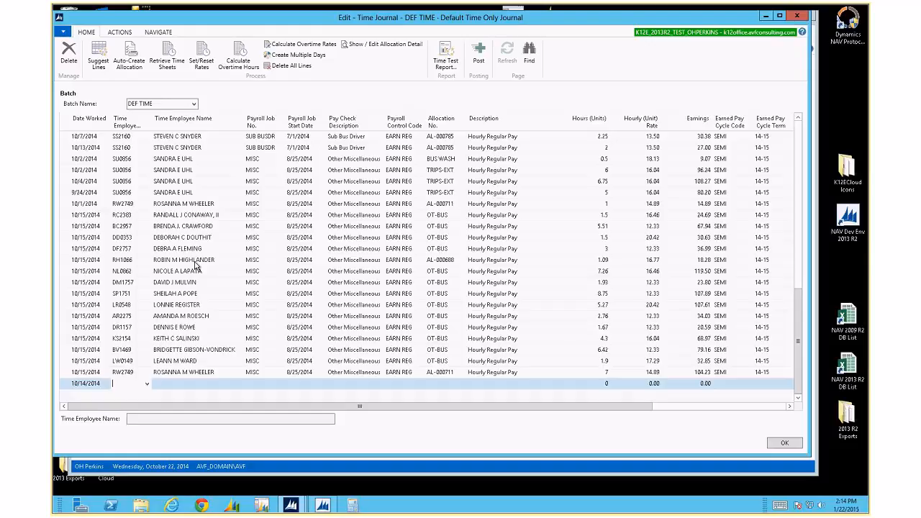
key("F8")
key("Escape")
key("F8")
key("Tab")
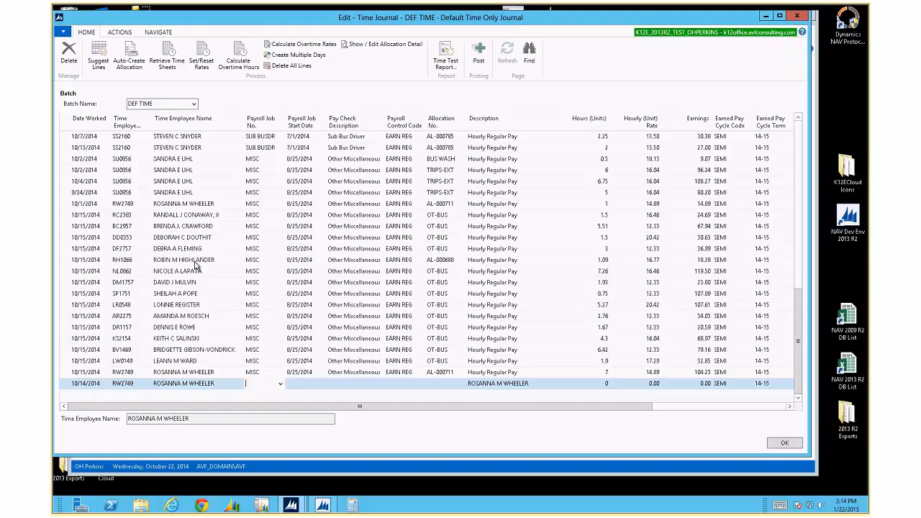
Step: Review the jobs on the employee card of the new line's employee and return to the journal
key("shift+Tab")
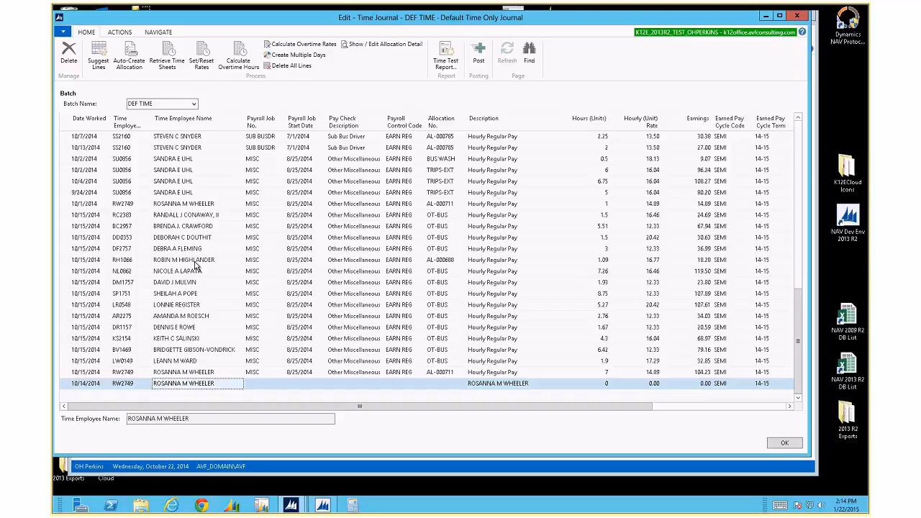
left_click(160, 32)
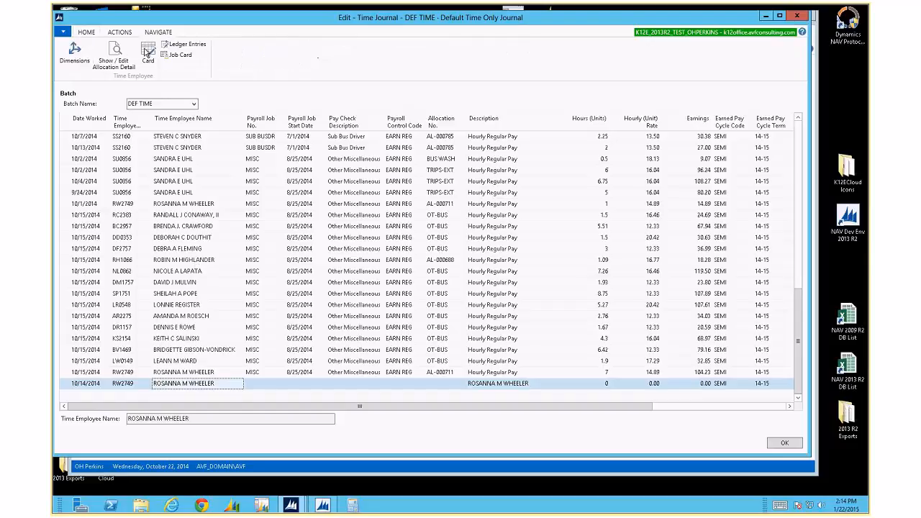
left_click(146, 58)
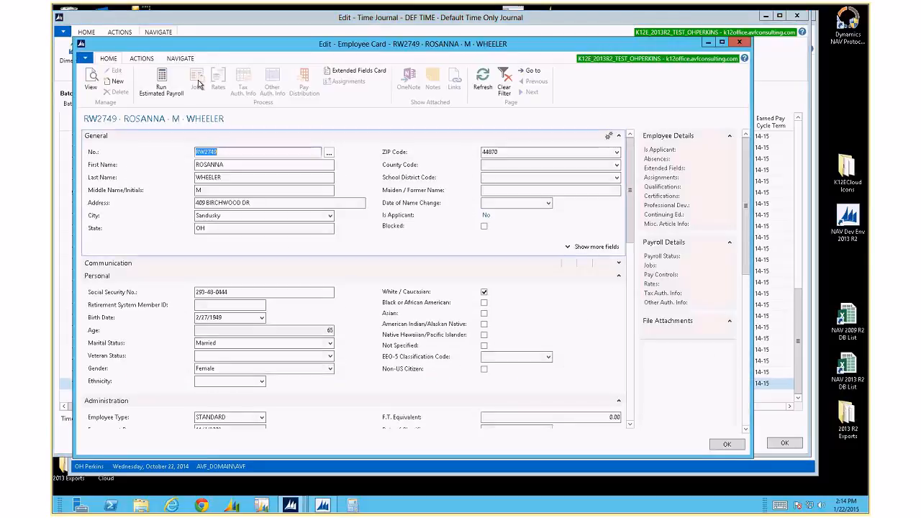
left_click(198, 82)
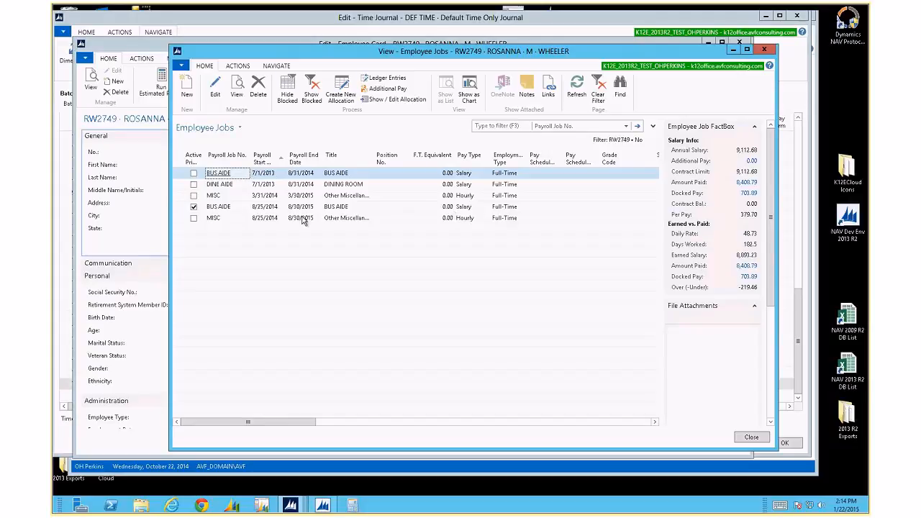
key("Escape")
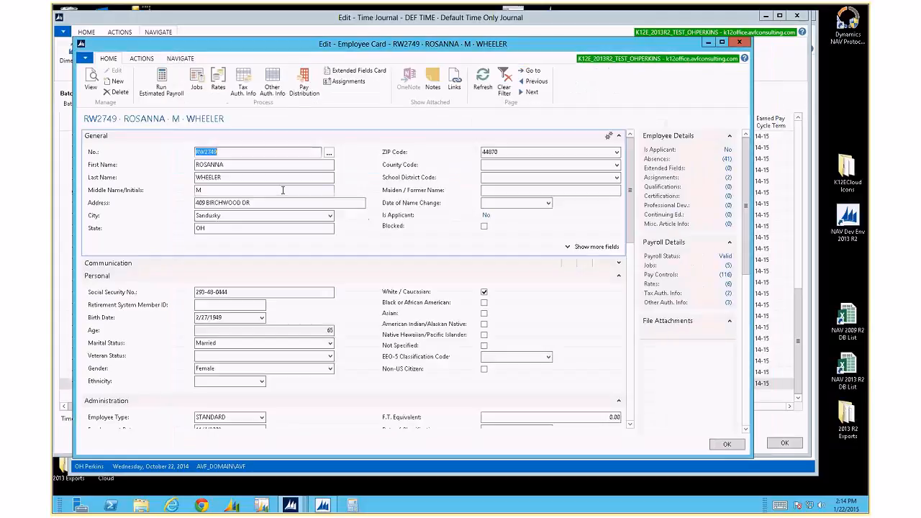
key("Escape")
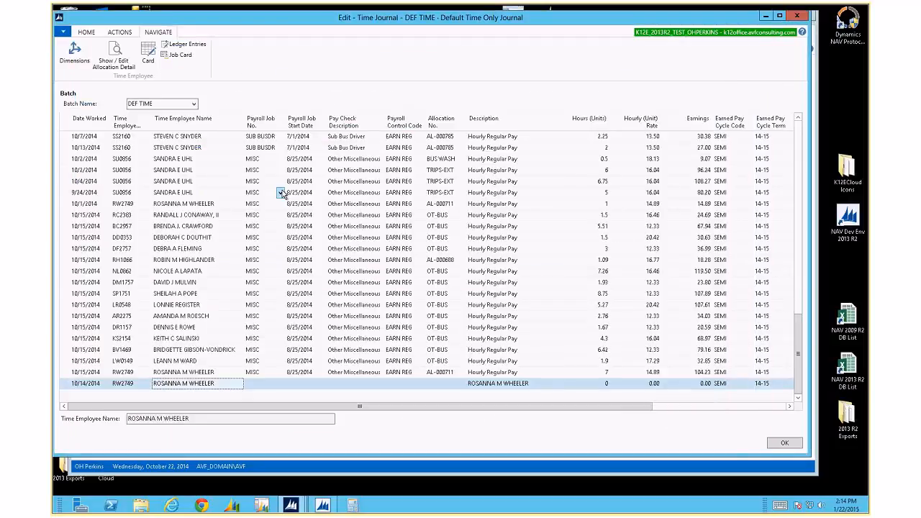
Step: Look through the payroll job codes available for the new line's Payroll Job No
key("Tab")
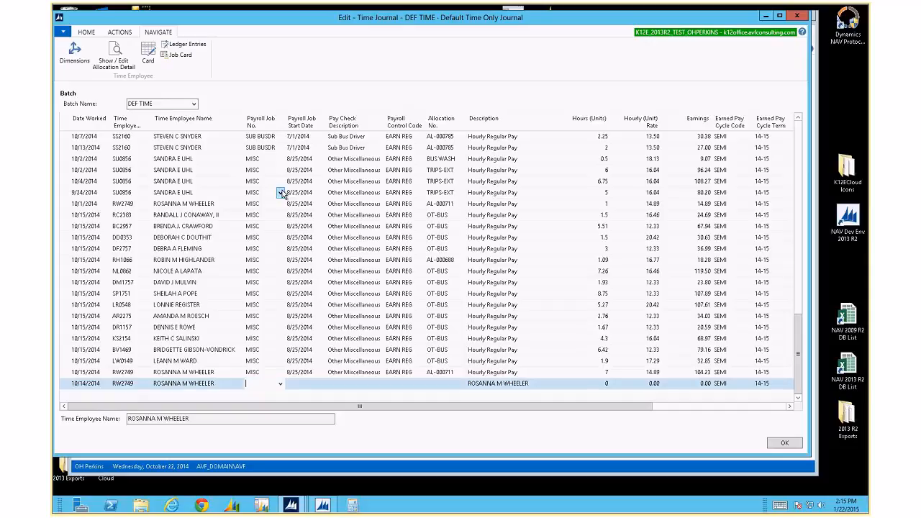
left_click(281, 384)
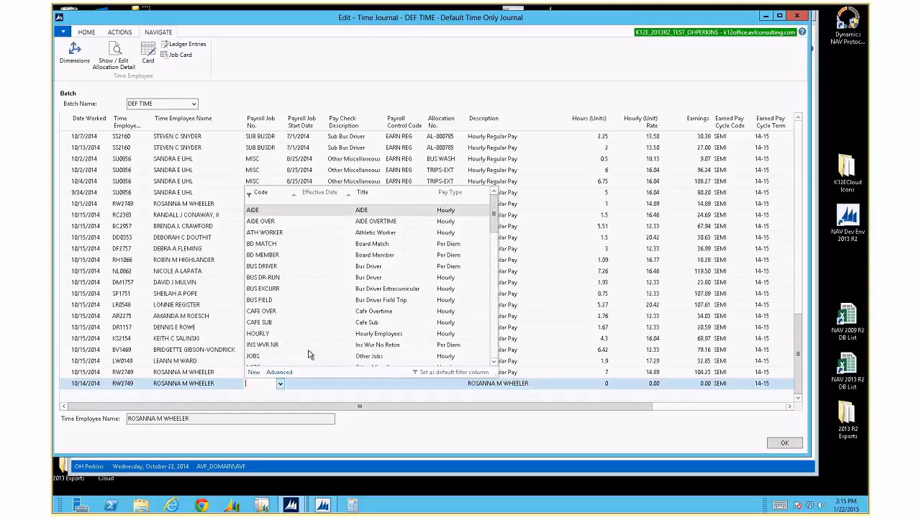
scroll(309, 354, "down", 3)
scroll(309, 354, "down", 3)
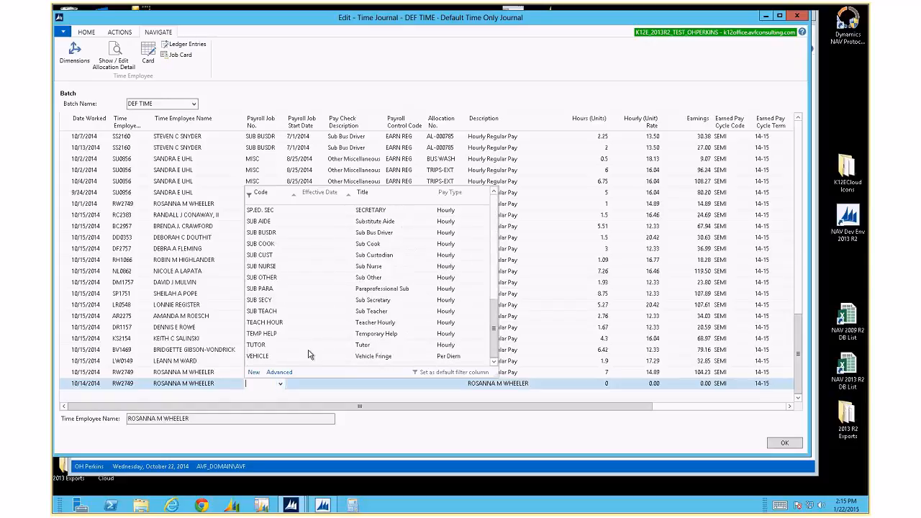
scroll(310, 354, "up", 8)
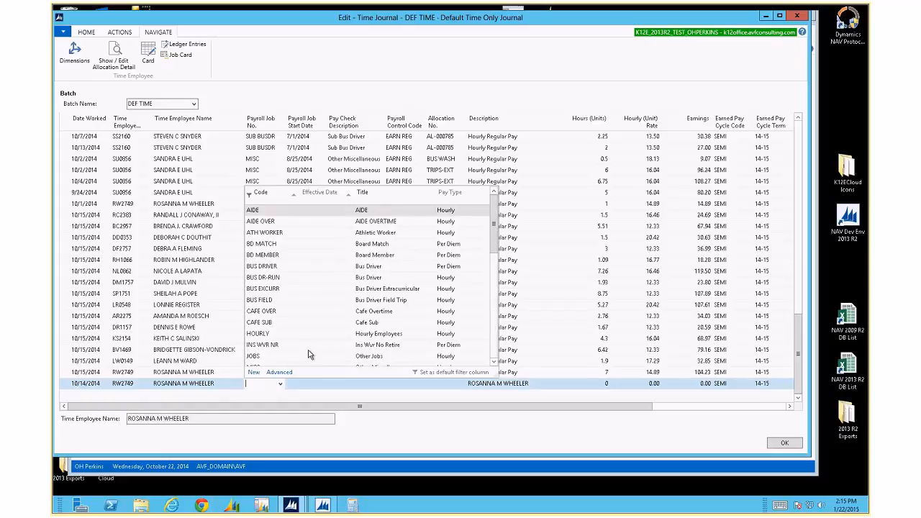
scroll(310, 354, "down", 1)
scroll(309, 354, "down", 6)
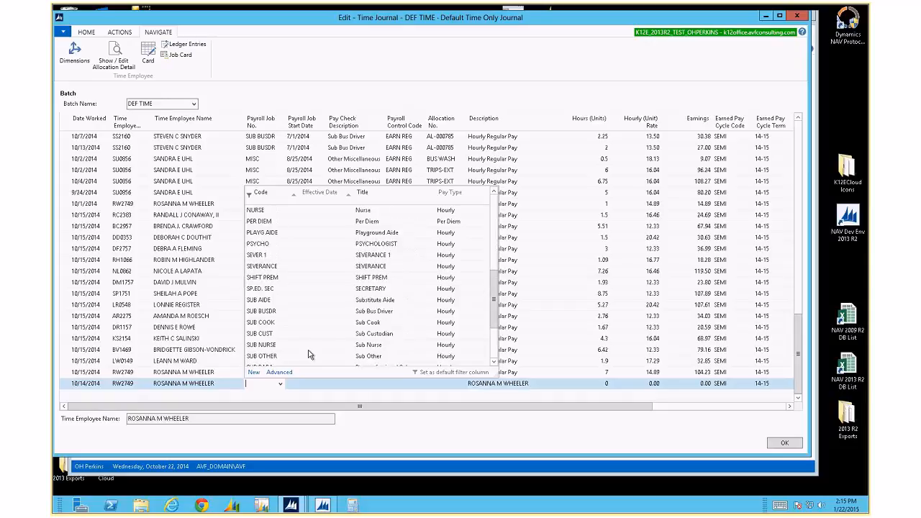
scroll(310, 354, "up", 6)
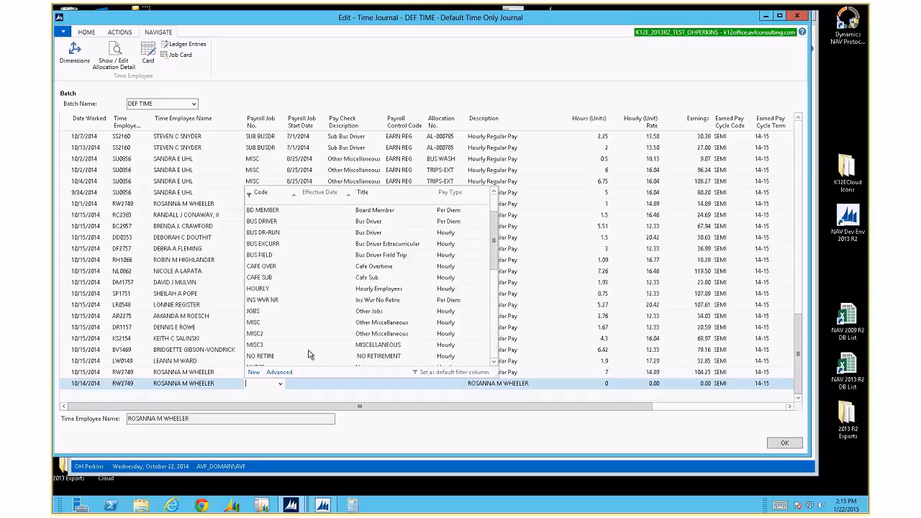
key("Escape")
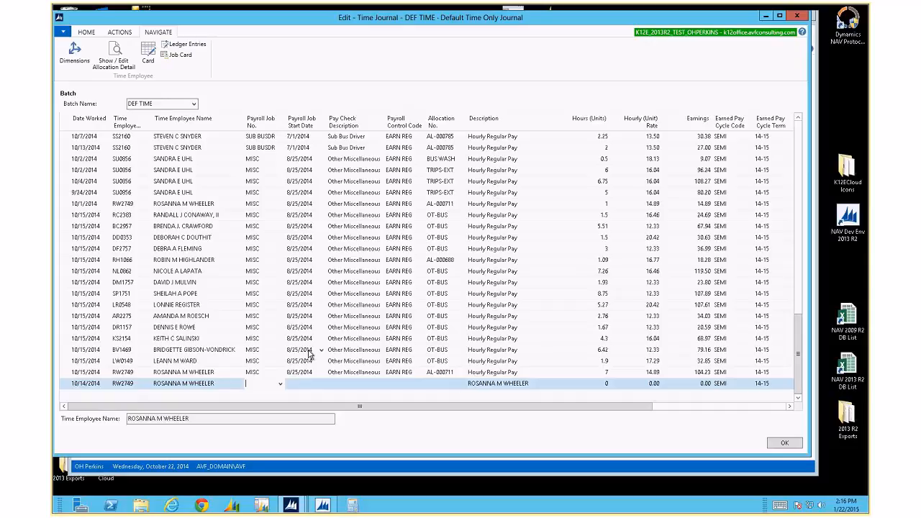
Step: Choose AIDE as the new line's Payroll Job No. and agree to set up that job for the employee
key("F4")
key("Down")
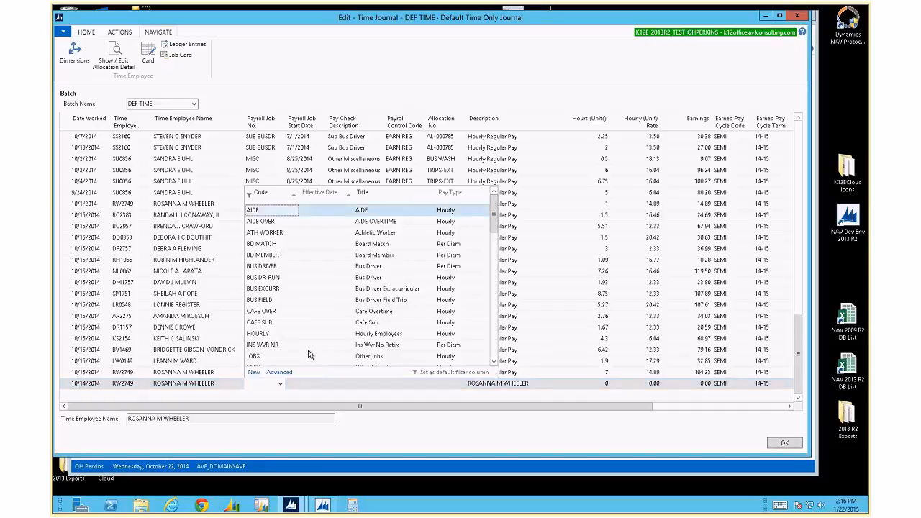
key("Return")
key("Tab")
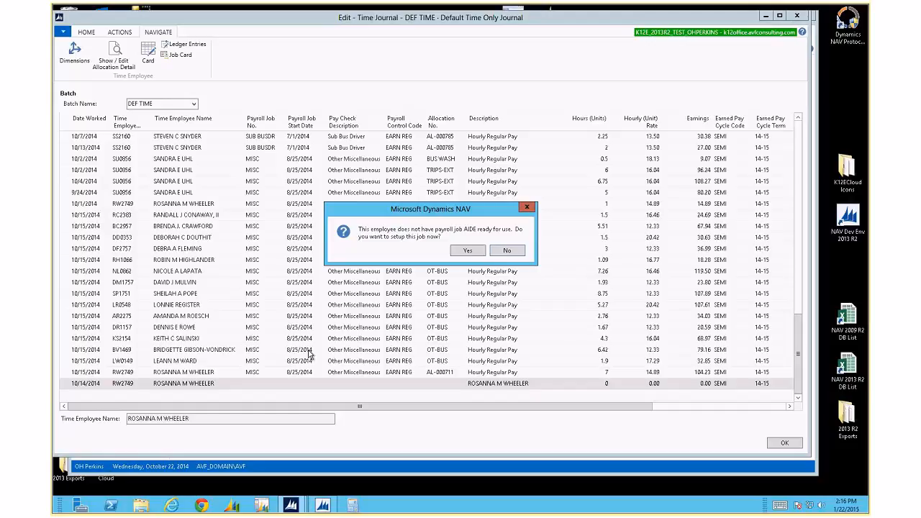
key("Return")
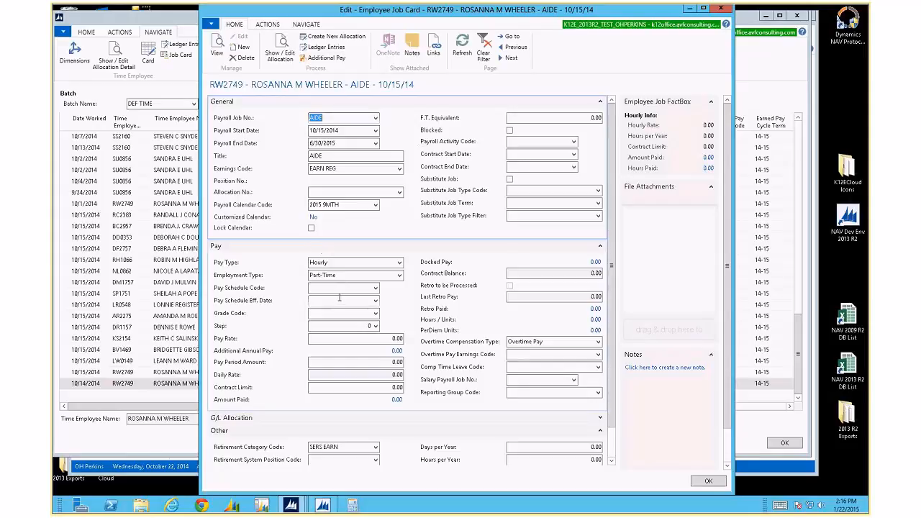
Step: Assign allocation AL-0000007 to the employee's AIDE job and review the allocation's target line
left_click(374, 192)
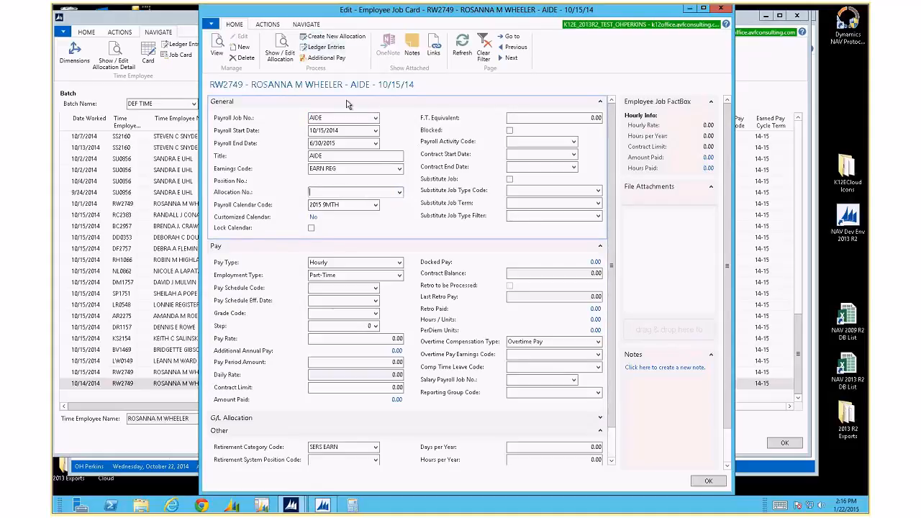
left_click(399, 193)
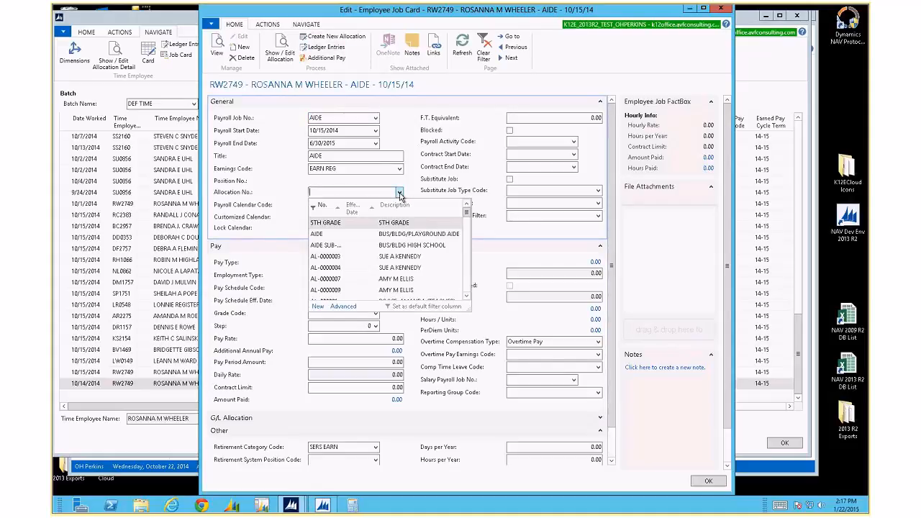
left_click(393, 280)
left_click(353, 205)
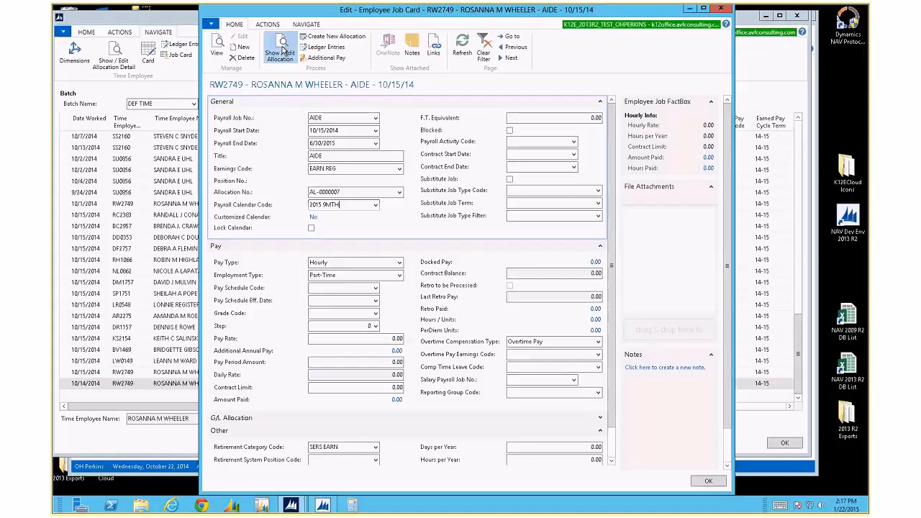
left_click(283, 51)
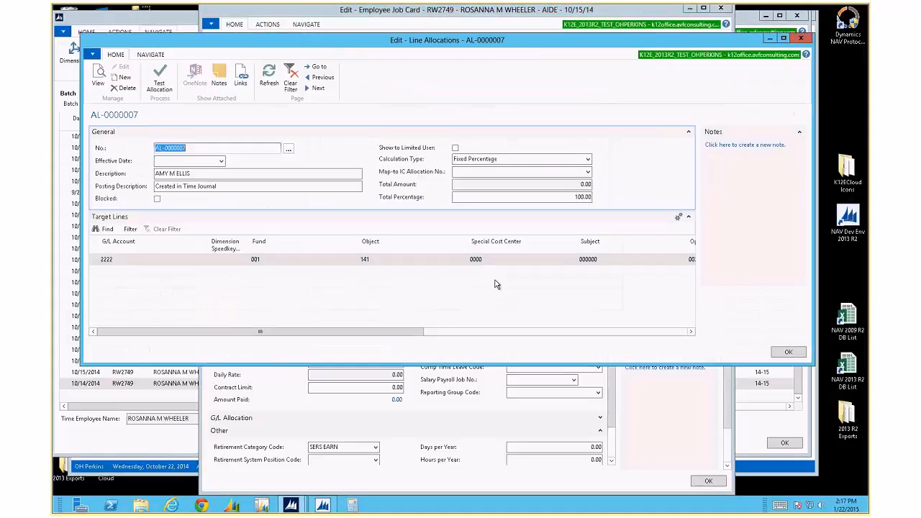
left_click(789, 353)
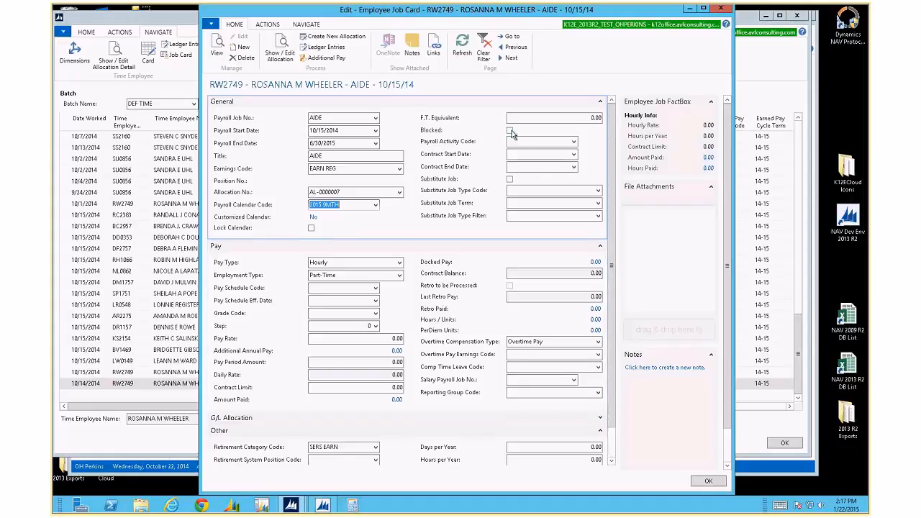
Step: Set the AIDE job's pay rate to 12.00 and return to the time journal
left_click(364, 339)
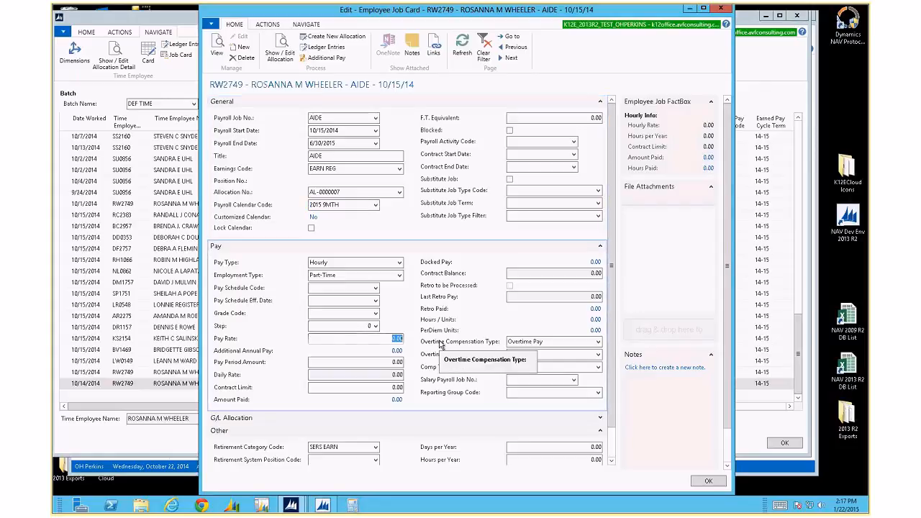
type("12")
key("Tab")
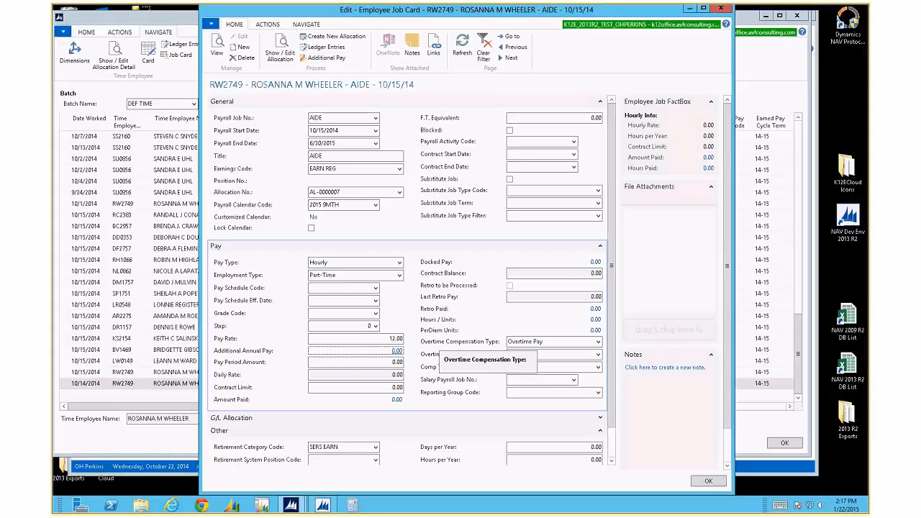
left_click(708, 482)
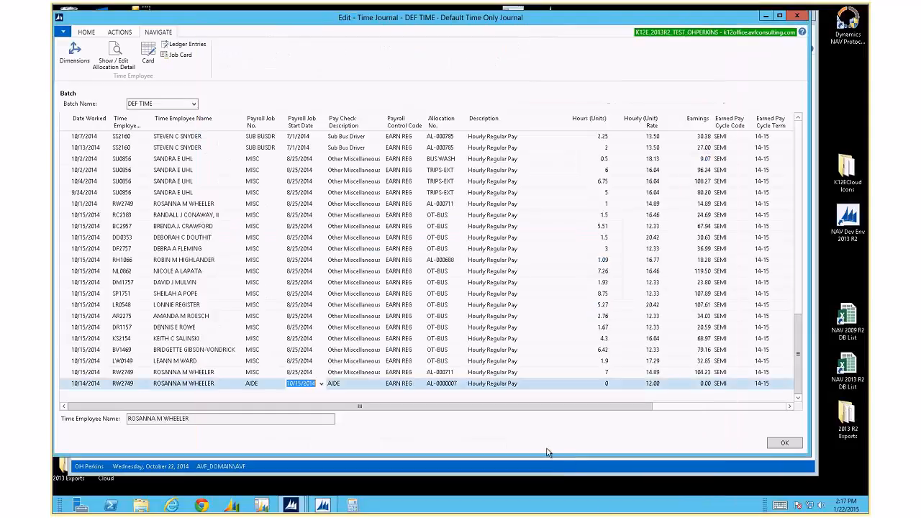
Step: Enter 5 hours on the new AIDE journal line
key("Tab")
key("Tab")
key("Tab")
key("Tab")
key("Tab")
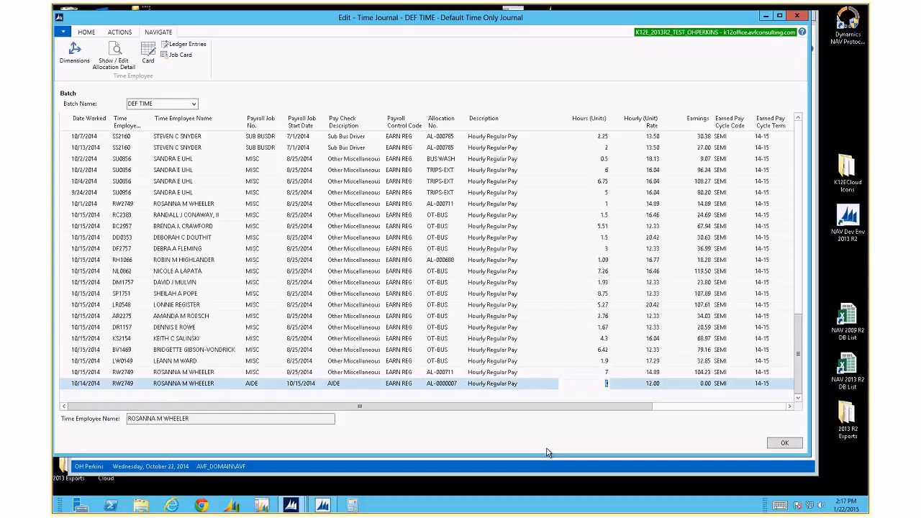
type("5")
key("Tab")
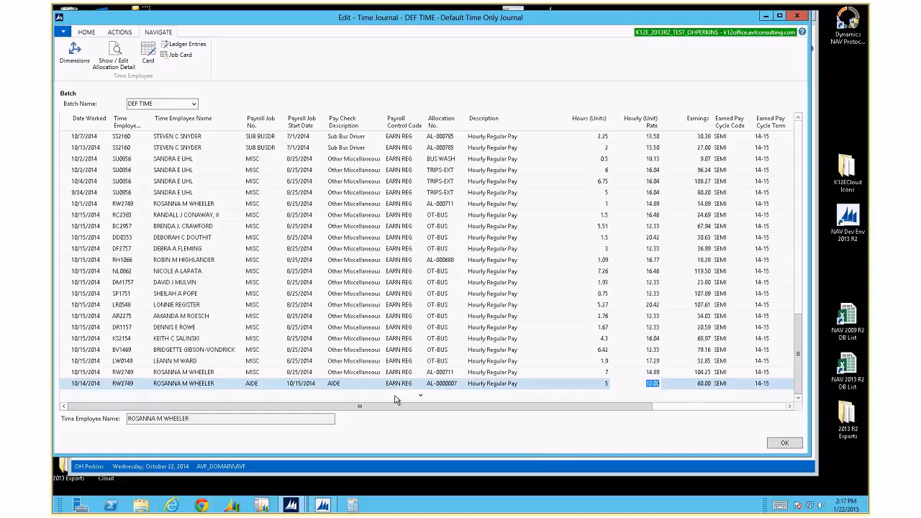
Step: Auto-create a new allocation for the AIDE line, overriding the existing one and using AL-0000007 as the basis
left_click(120, 32)
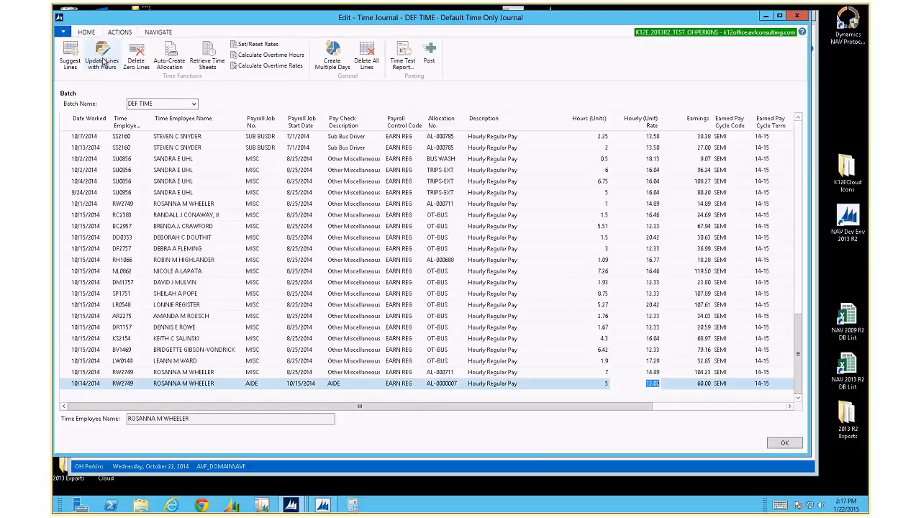
left_click(87, 33)
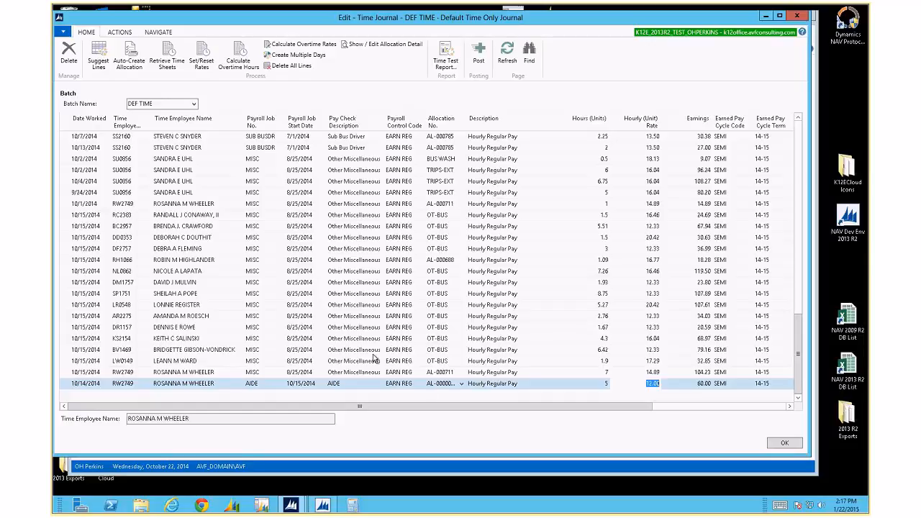
left_click(132, 62)
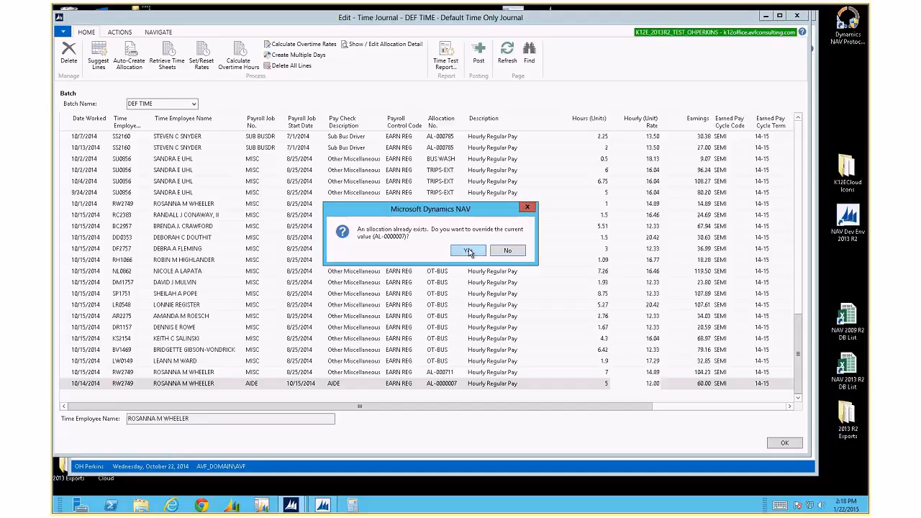
left_click(468, 250)
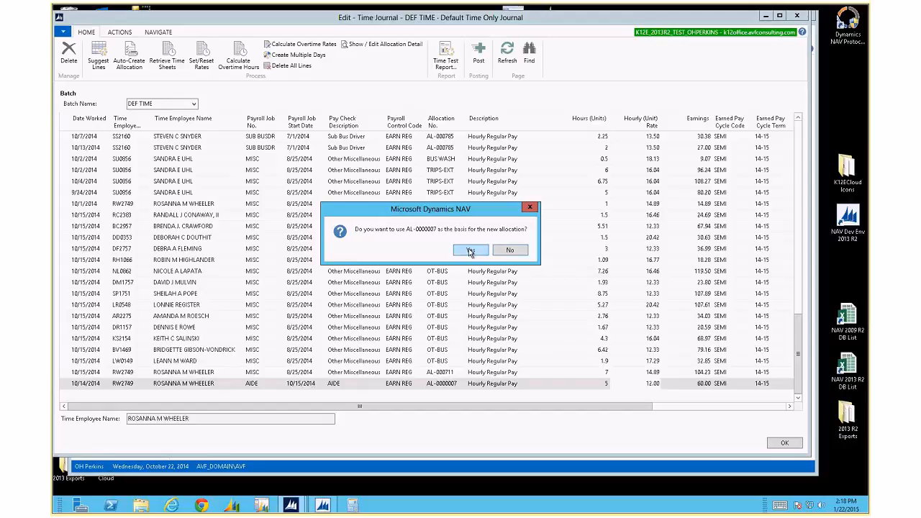
left_click(469, 248)
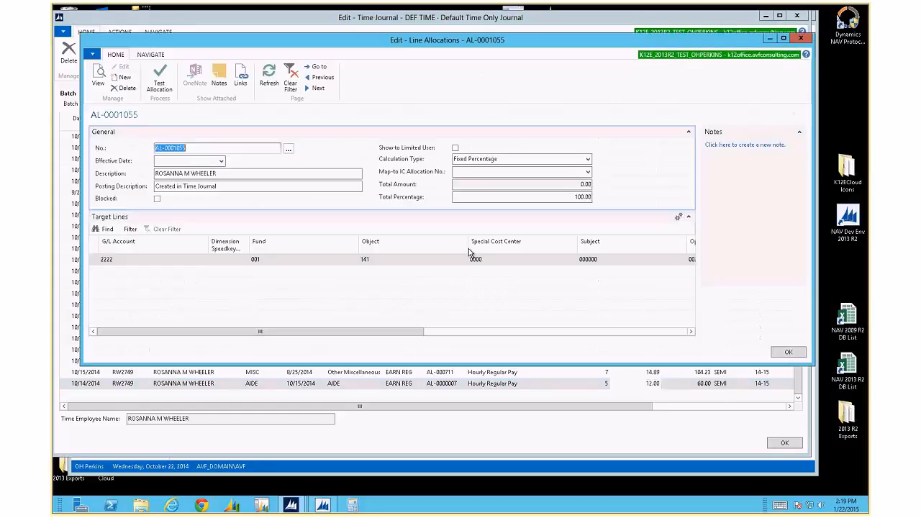
Step: Set the Special Cost Center on the new allocation's target line to 2601
left_click(508, 259)
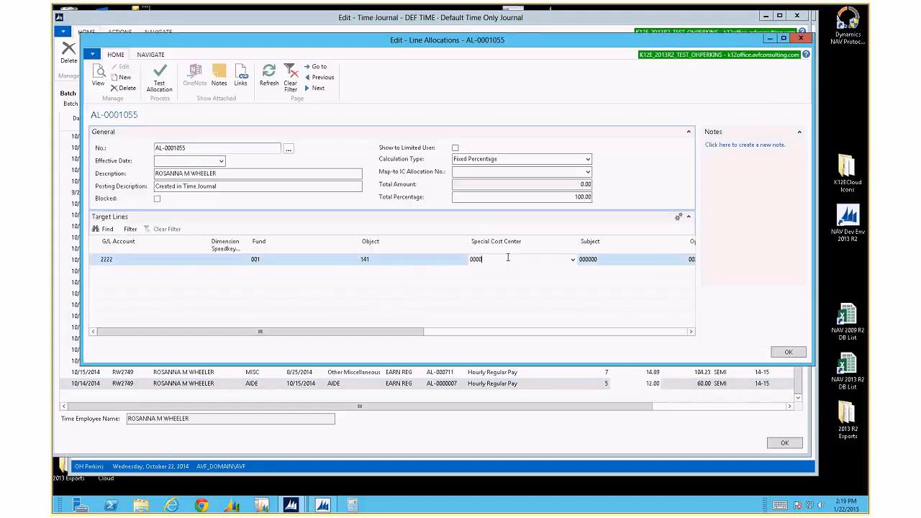
left_click(573, 259)
left_click(120, 292)
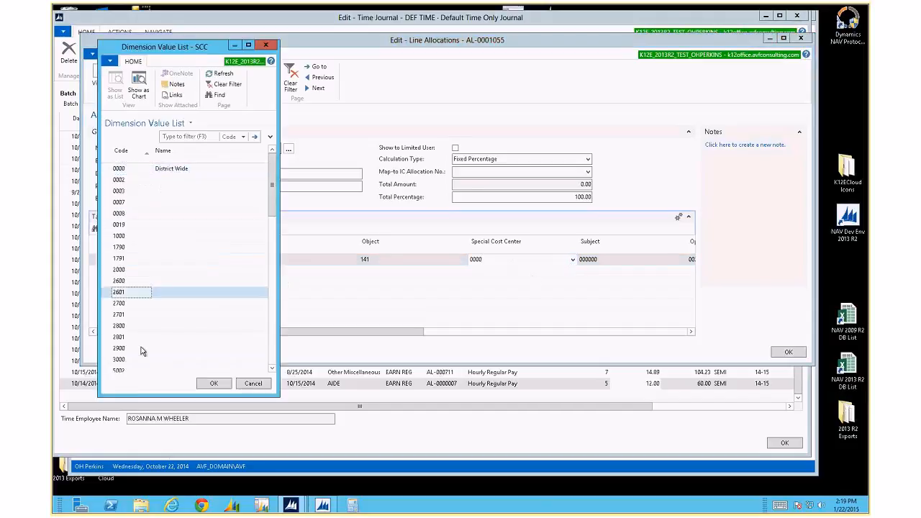
left_click(217, 381)
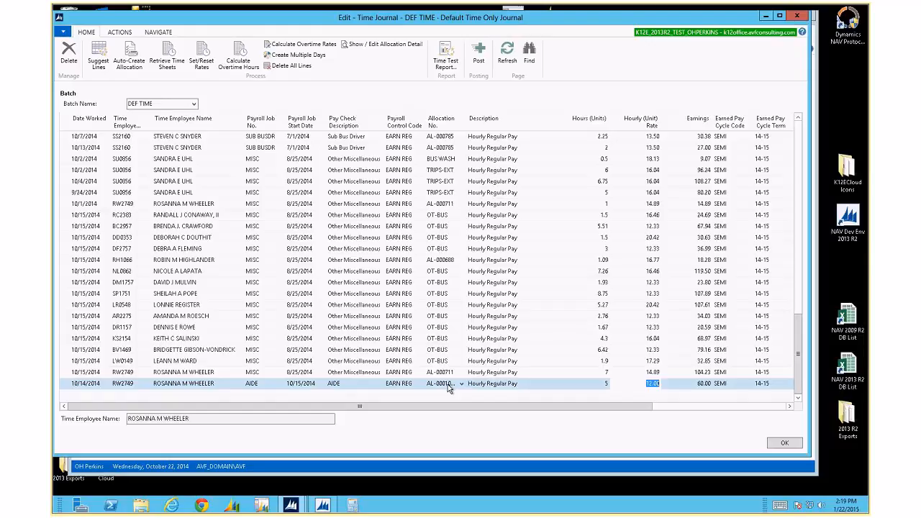
Step: Change the AIDE line's Payroll Control Code to EARN OVER and accept the payroll control warning
key("shift+Tab")
key("shift+Tab")
key("shift+Tab")
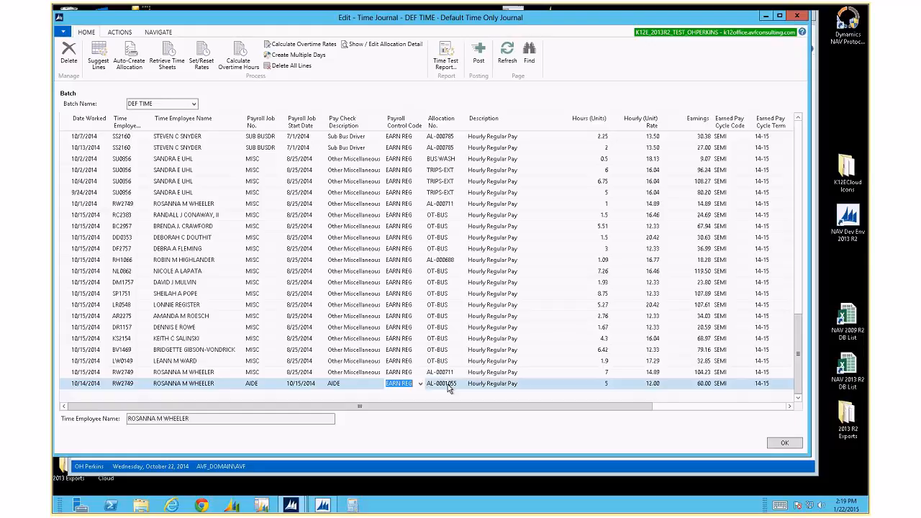
type("earn o")
type("ver")
key("Tab")
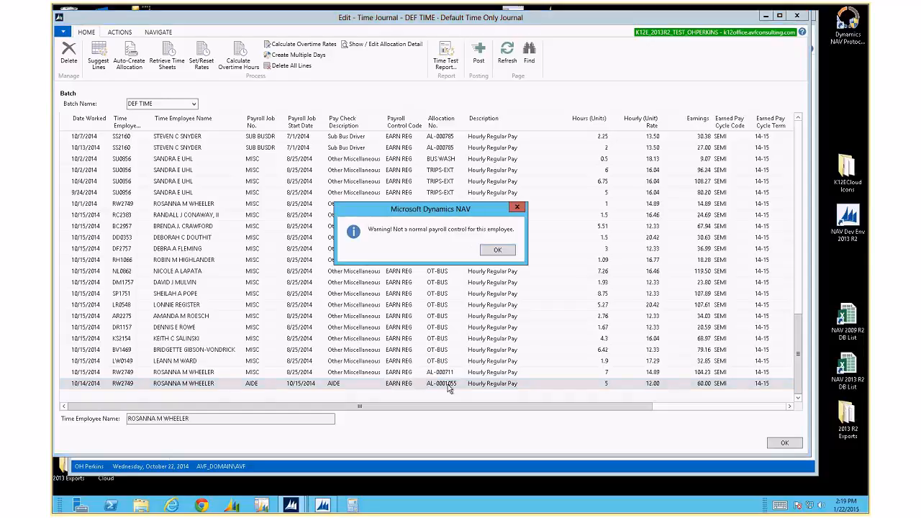
key("Return")
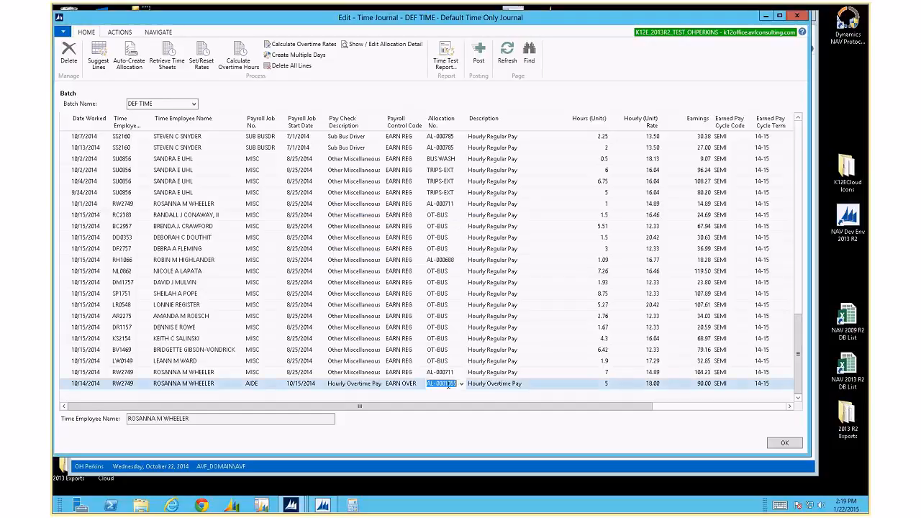
key("Tab")
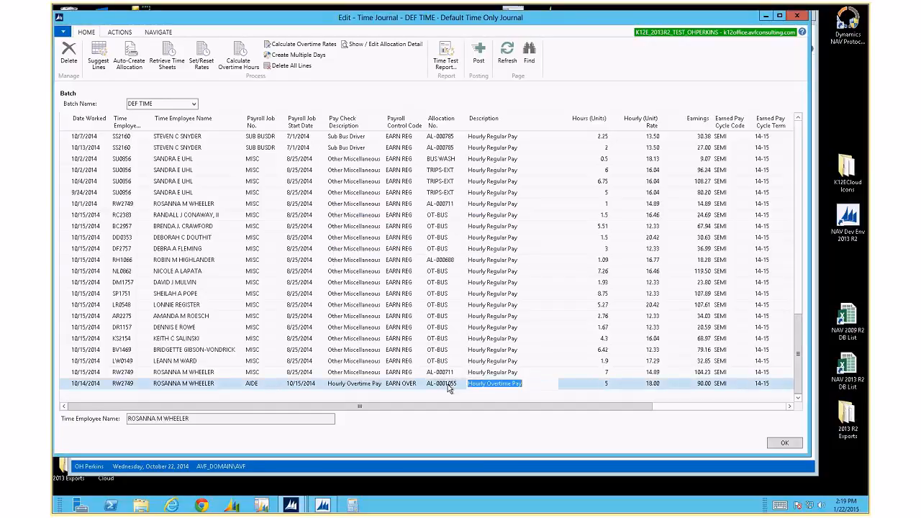
Step: Look through the payroll control list for the AIDE line and keep EARN OVER
key("Left")
key("Left")
key("Left")
key("Right")
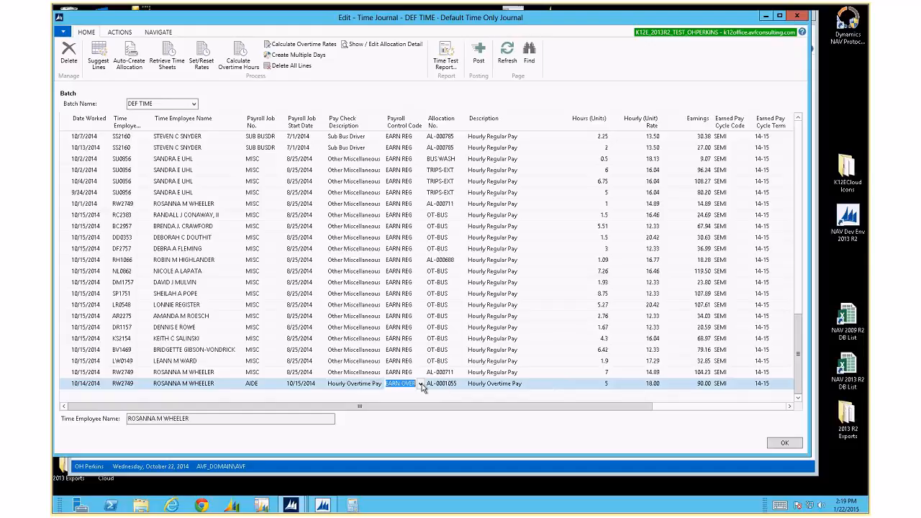
left_click(421, 384)
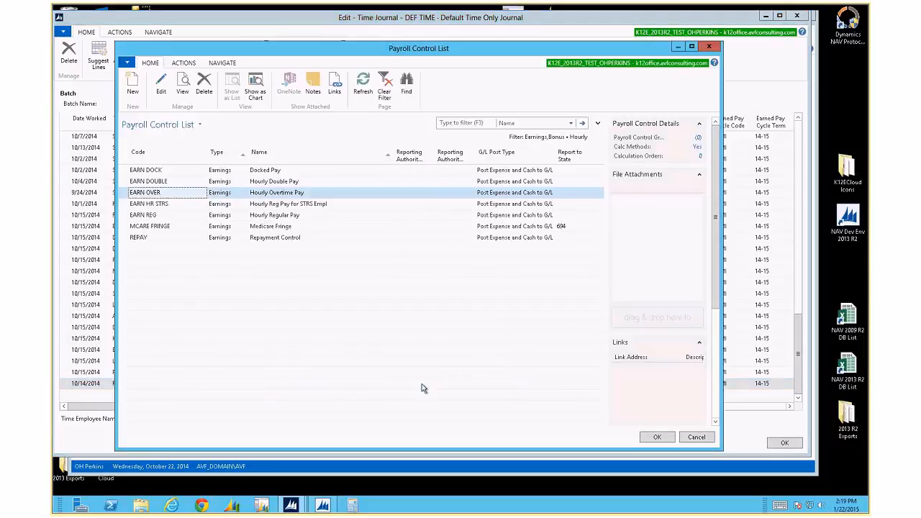
key("Return")
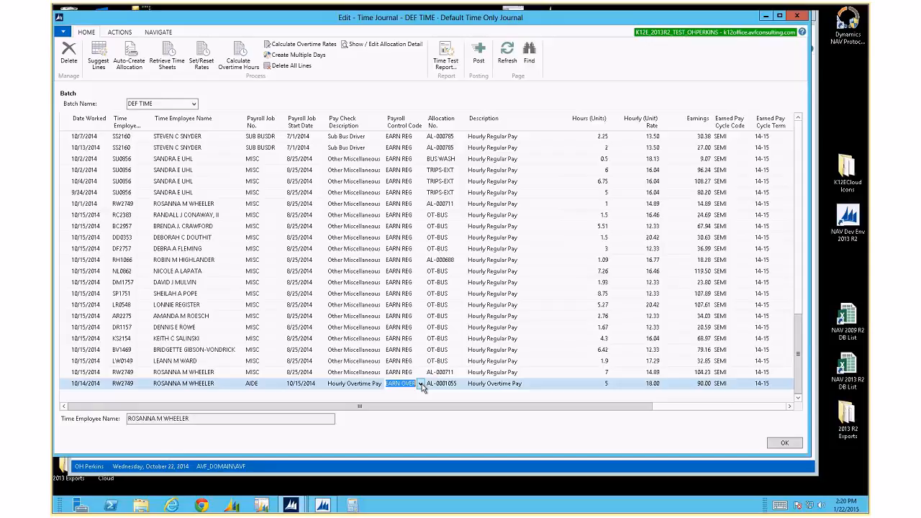
key("shift+Tab")
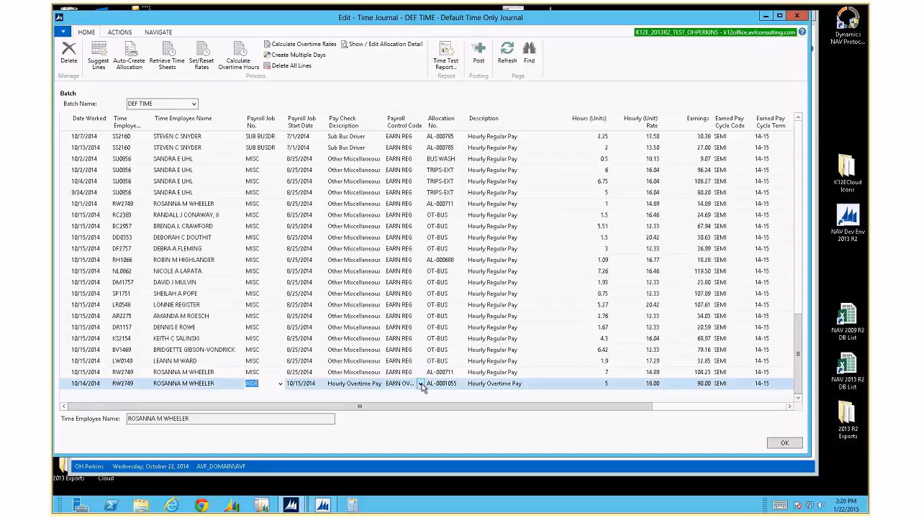
key("Tab")
key("Tab")
key("Tab")
key("Tab")
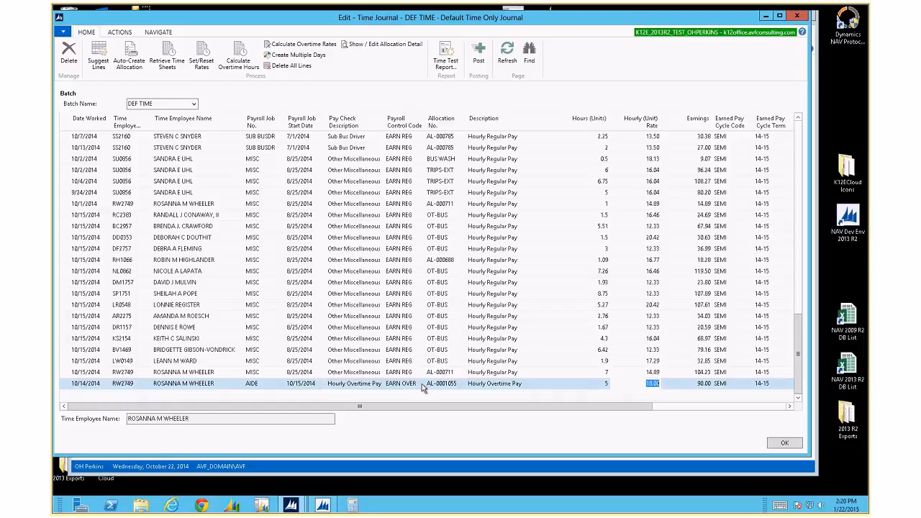
Step: Set the AIDE line's Payroll Control Code back to EARN REG and its hourly rate to 14.50
key("shift+Tab")
key("shift+Tab")
key("shift+Tab")
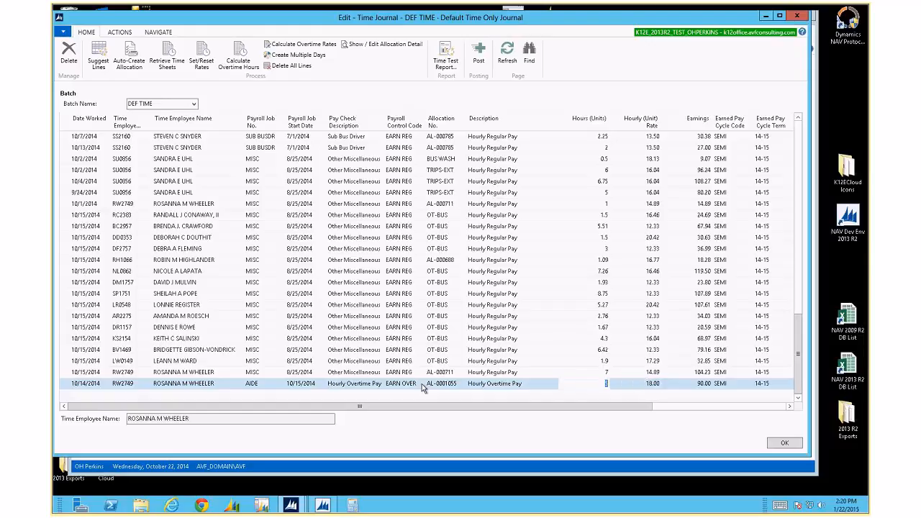
left_click(422, 385)
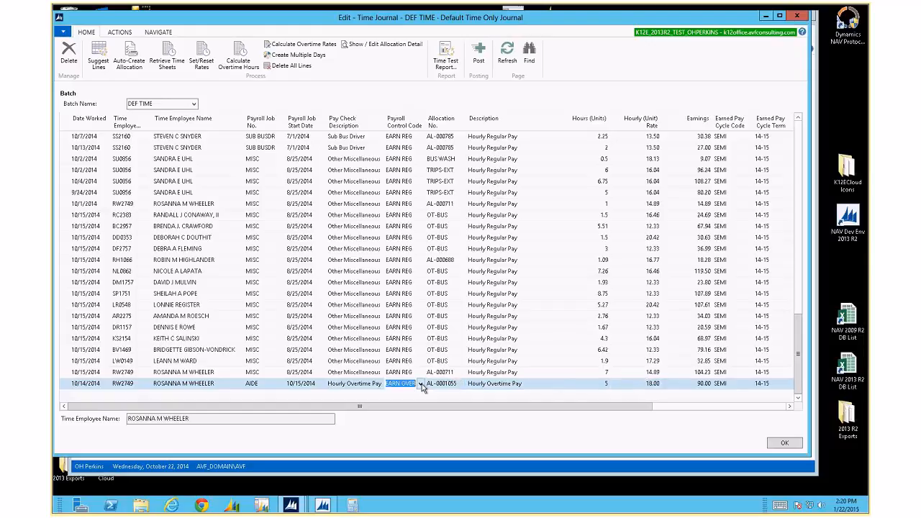
key("Tab")
key("Tab")
key("Tab")
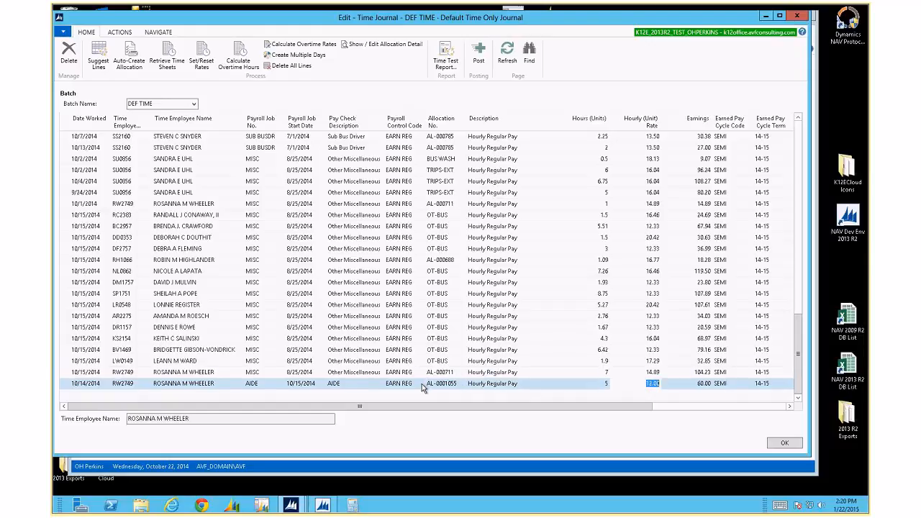
type("14.5")
key("Tab")
Step: Switch the AIDE line's Payroll Control Code from regular to overtime pay with EARN OVER, accepting the warning
key("shift+Tab")
key("shift+Tab")
key("shift+Tab")
key("shift+Tab")
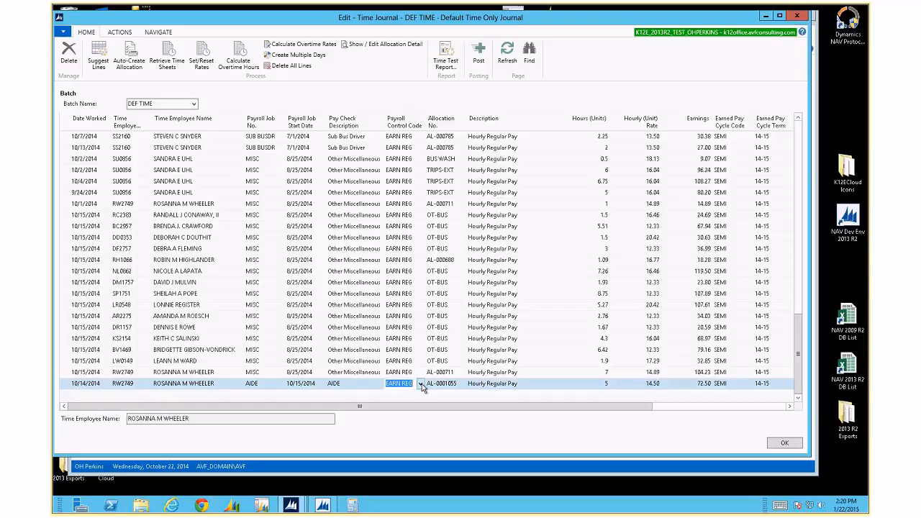
type("earn over")
key("Tab")
key("Return")
key("Tab")
key("Tab")
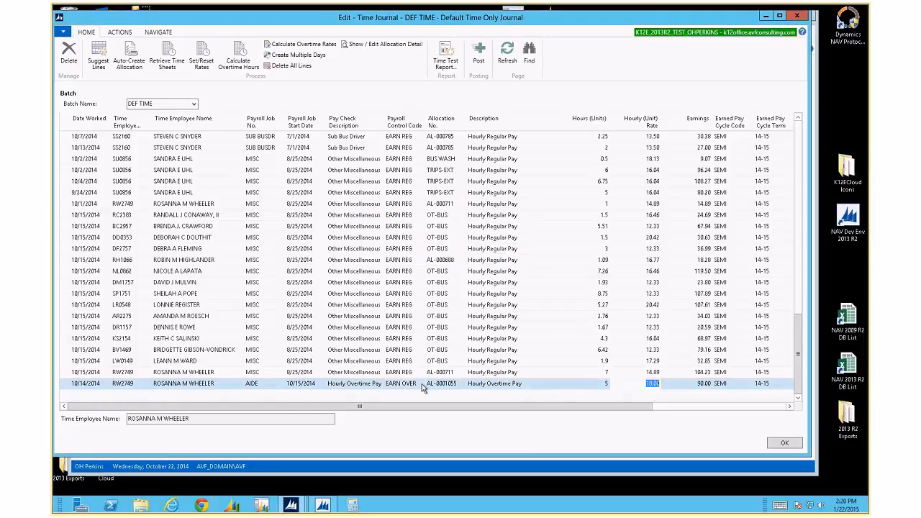
Step: Review the overtime line's description, hourly rate, earnings and payroll control code
key("shift+Tab")
key("shift+Tab")
key("shift+Tab")
key("shift+Tab")
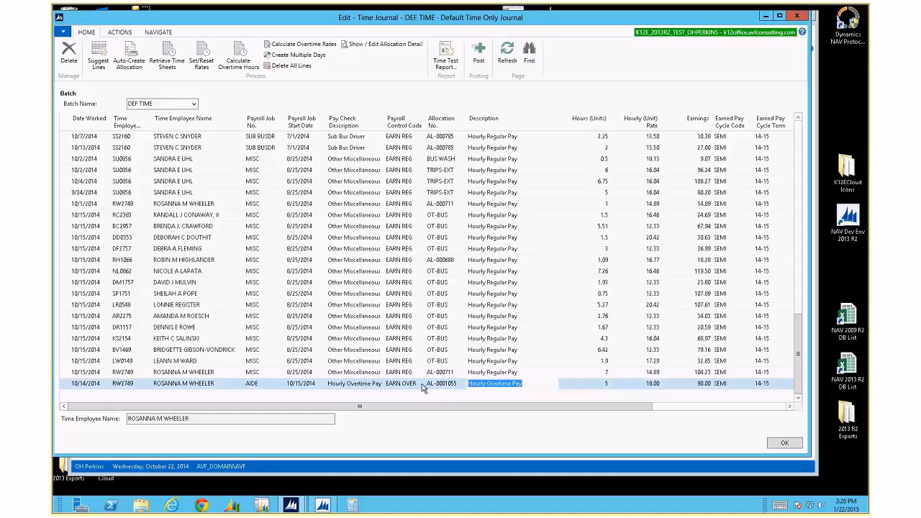
key("Tab")
key("Tab")
key("Tab")
key("Tab")
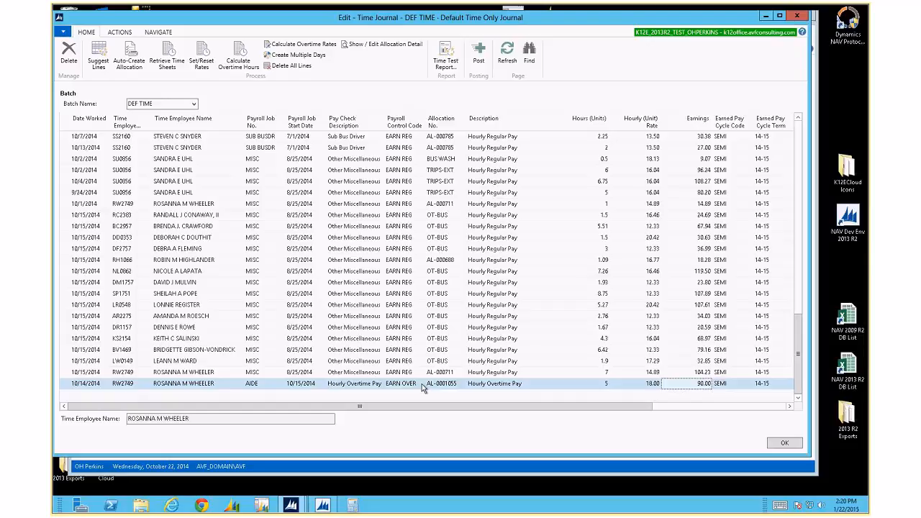
key("shift+Tab")
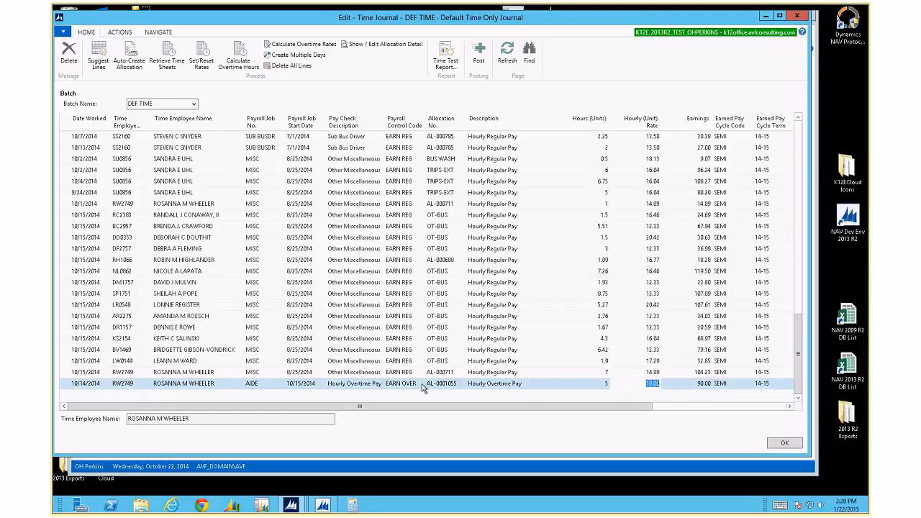
key("shift+Tab")
key("shift+Tab")
key("shift+Tab")
key("shift+Tab")
key("shift+Tab")
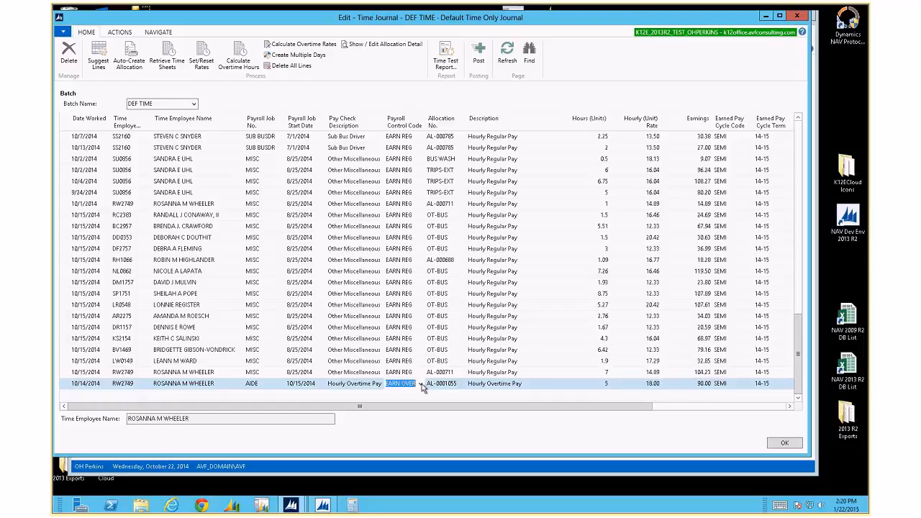
Step: Look up the payroll job start dates available for the AIDE overtime line and close the list without changing it
key("Tab")
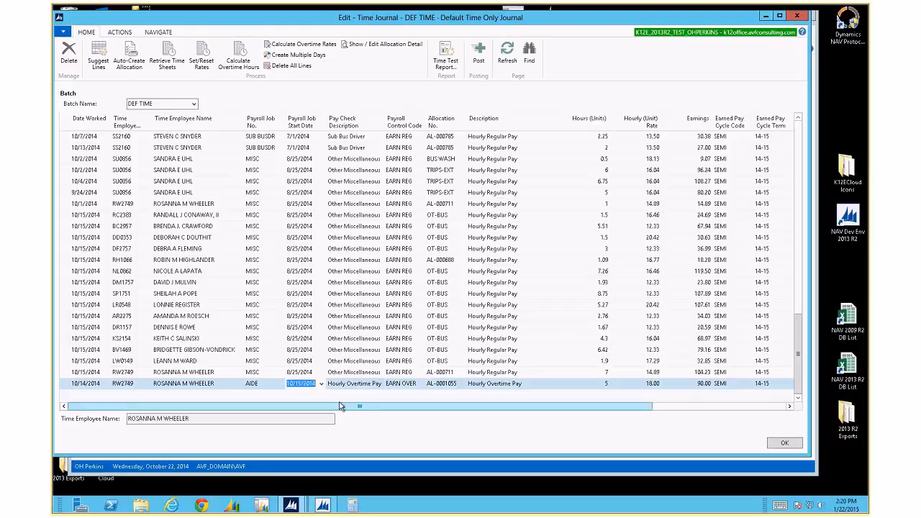
left_click(321, 384)
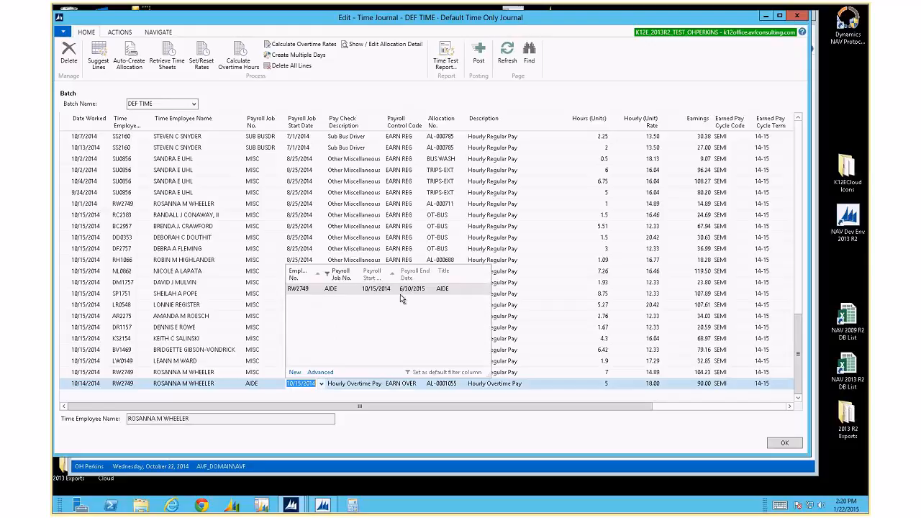
key("Escape")
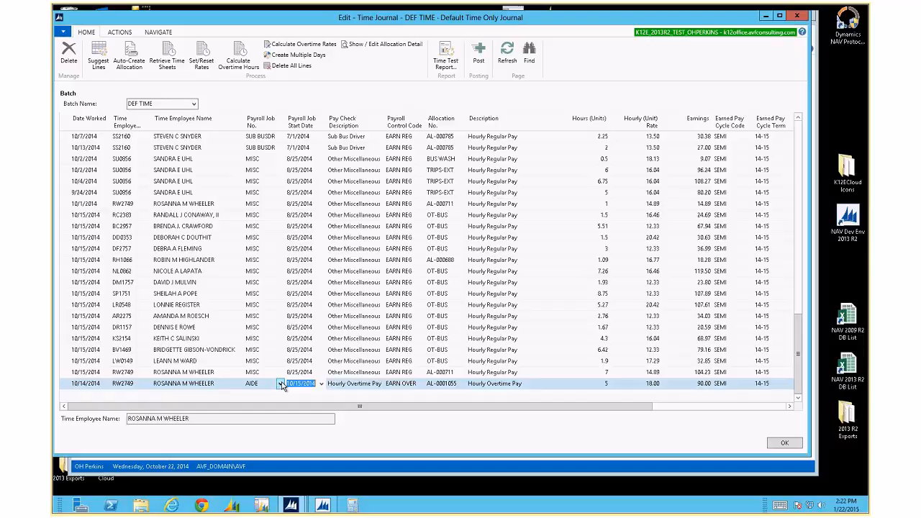
Step: Add a journal line below the overtime line, copying the employee number and the AIDE job from the line above
key("Down")
key("Tab")
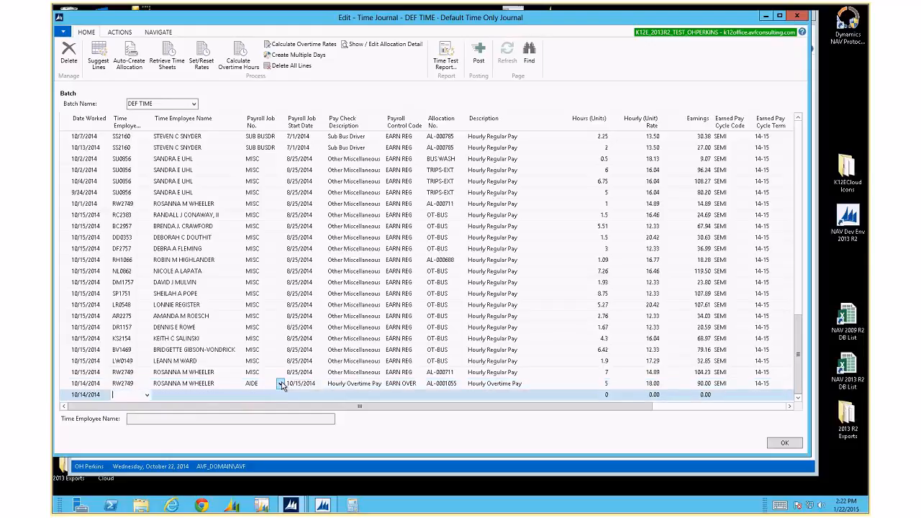
key("F8")
key("Tab")
key("F8")
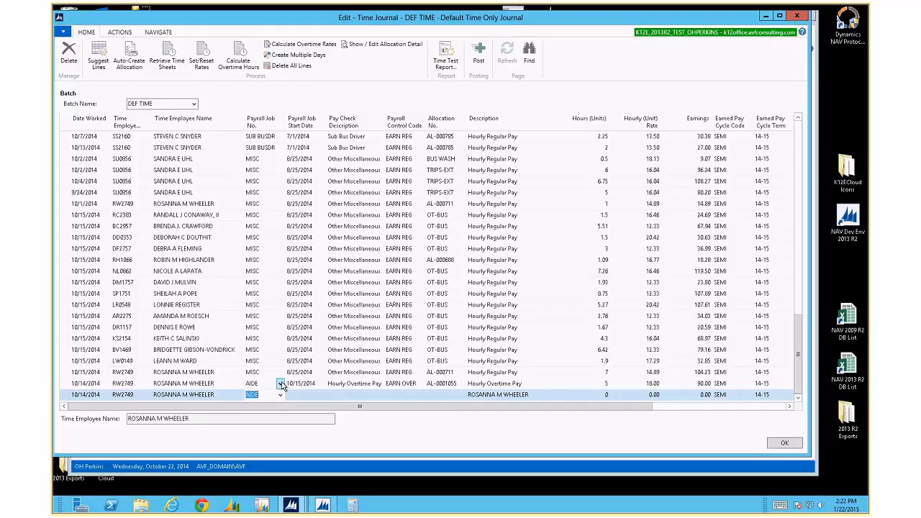
key("Tab")
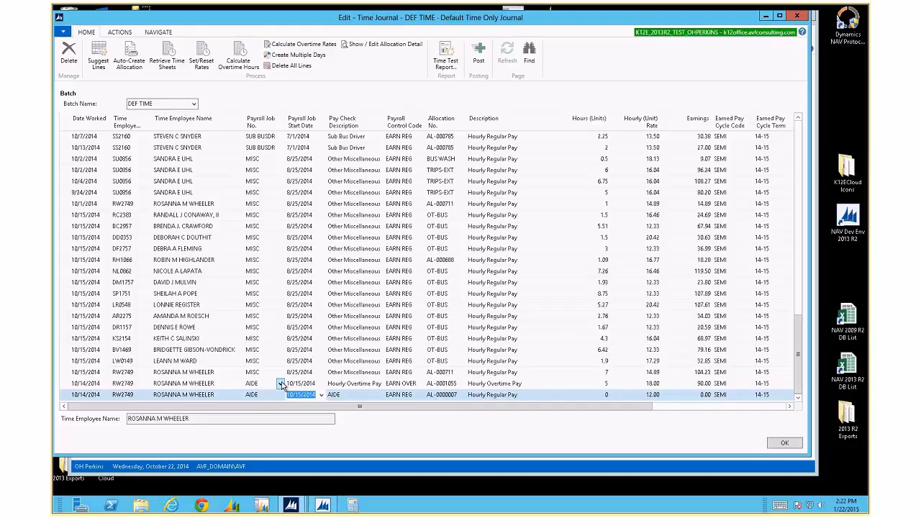
Step: Enter 3 hours on the new AIDE regular pay line and save the line
key("Tab")
key("Tab")
key("shift+Tab")
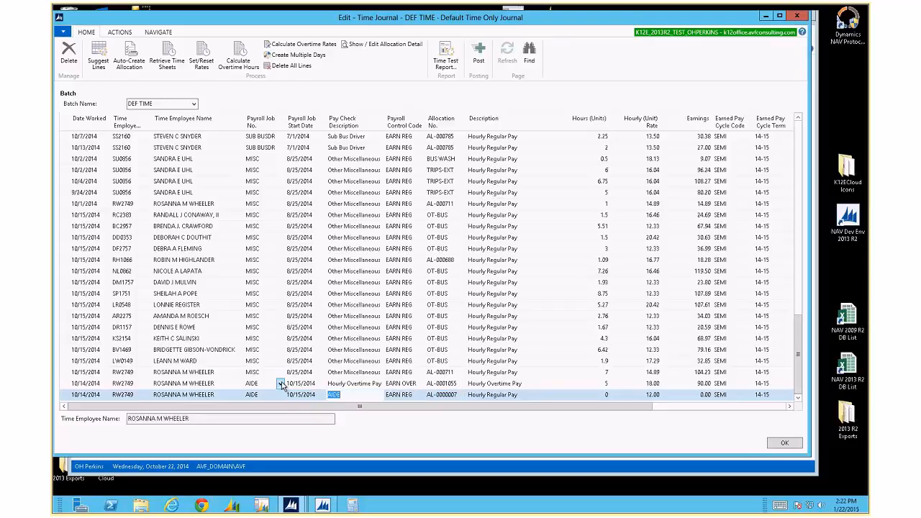
key("shift+Tab")
key("Tab")
key("Tab")
key("Tab")
key("Tab")
key("Tab")
key("shift+Tab")
type("3")
key("Up")
key("Down")
key("Home")
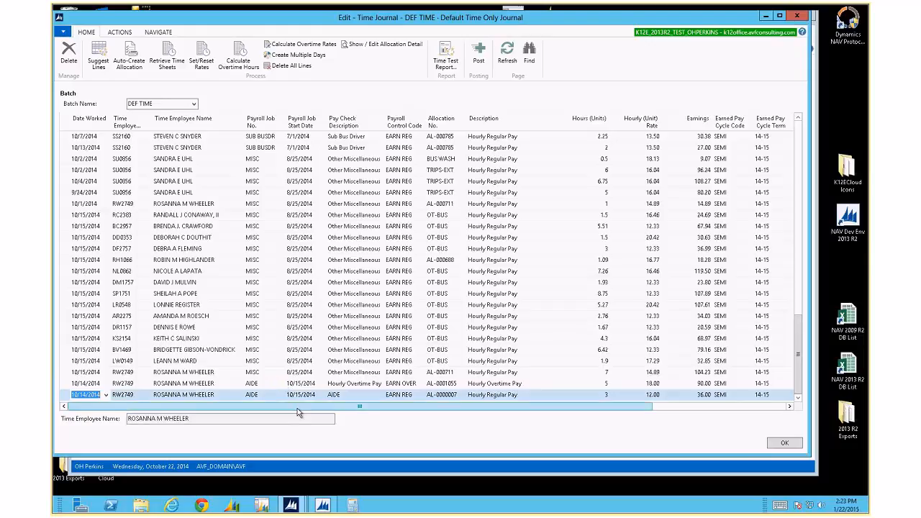
Step: Look through the pay cycle period list for the new AIDE line and keep term 14-15, period 7
left_click_drag(298, 408, 515, 405)
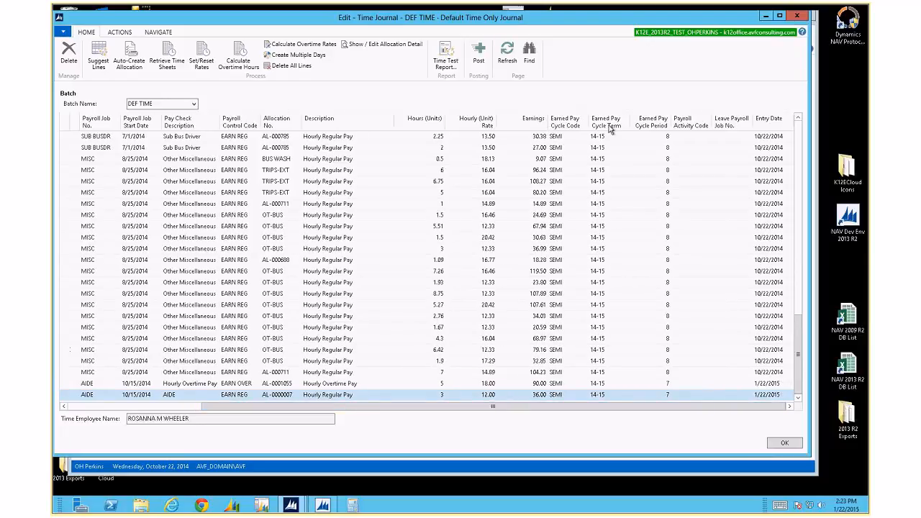
left_click(604, 398)
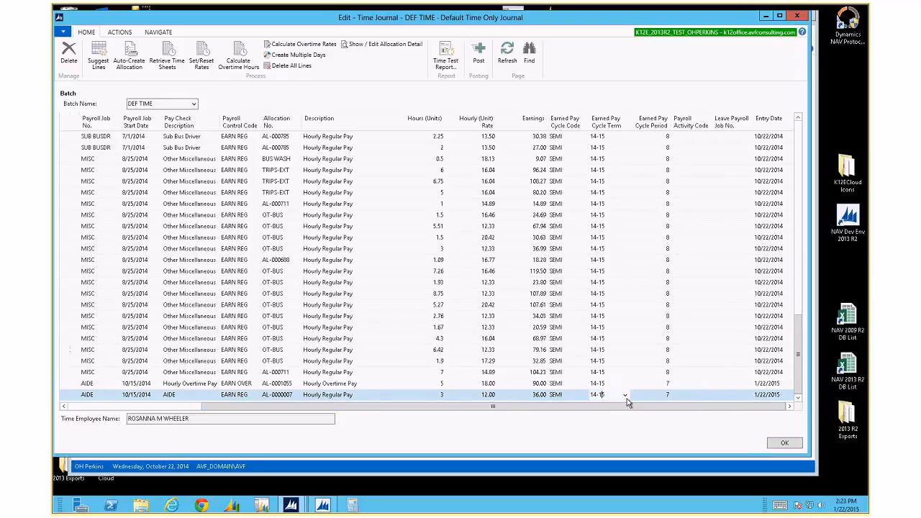
left_click(626, 395)
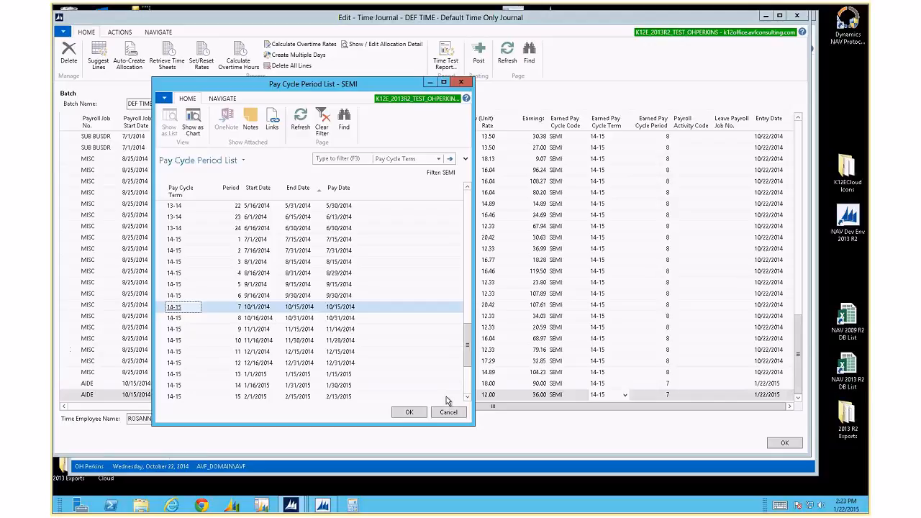
key("Return")
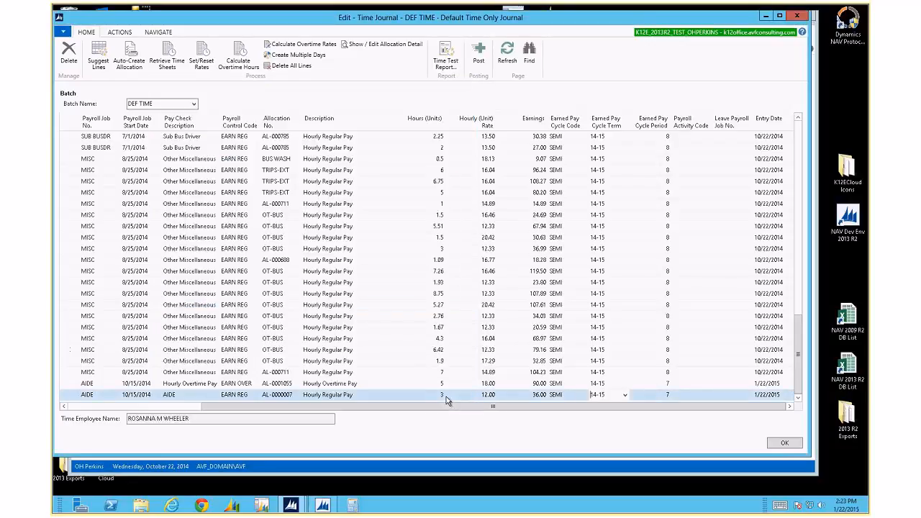
Step: Set the new AIDE line's Date Worked to 9/30/2014, keep 3 hours, and check its Earned Pay Cycle Period
left_click(421, 395)
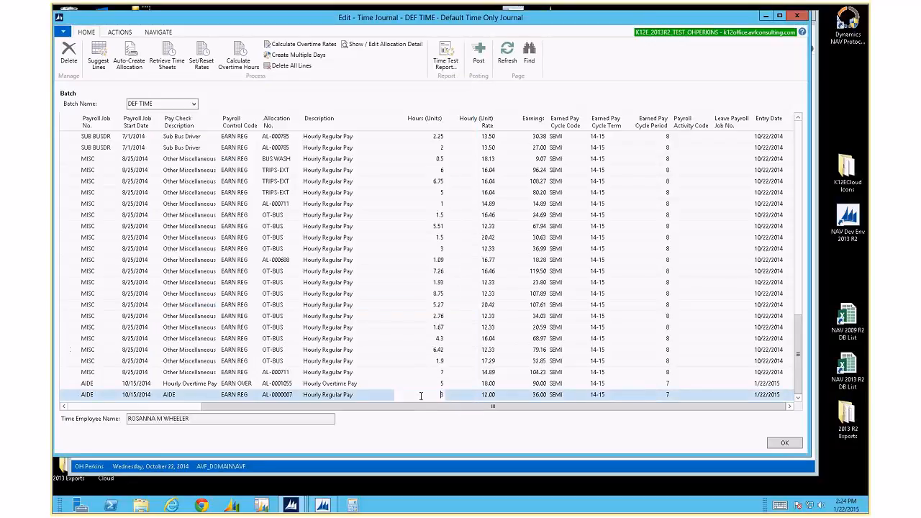
key("Home")
type("09")
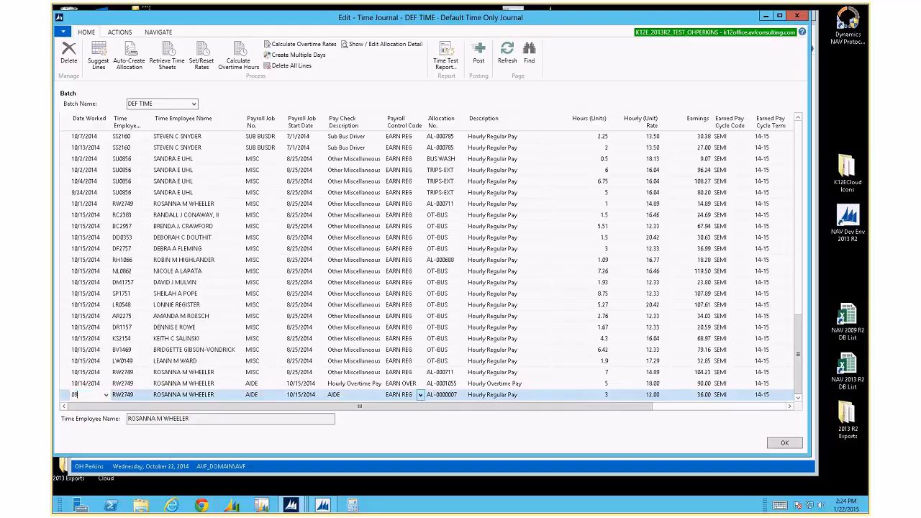
type("30")
key("Tab")
key("Tab")
key("Tab")
key("Tab")
key("Tab")
key("Tab")
key("Tab")
key("Tab")
key("Tab")
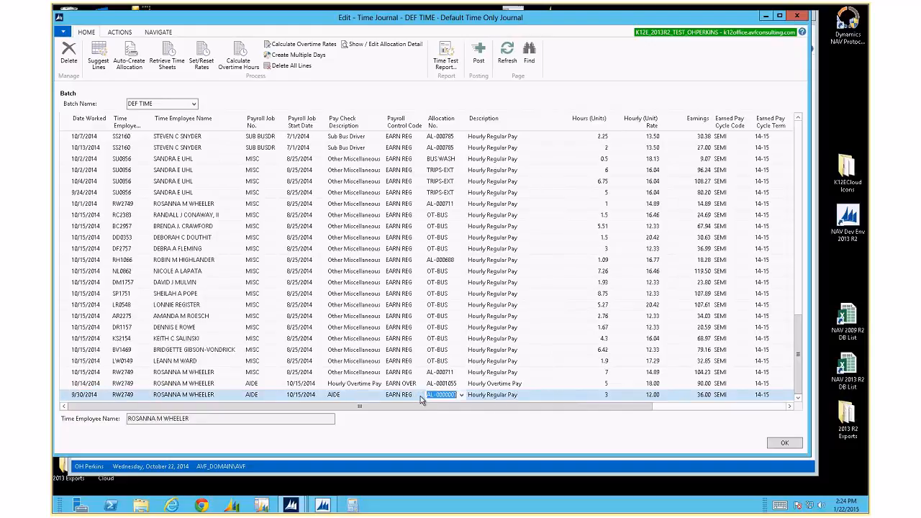
type("3")
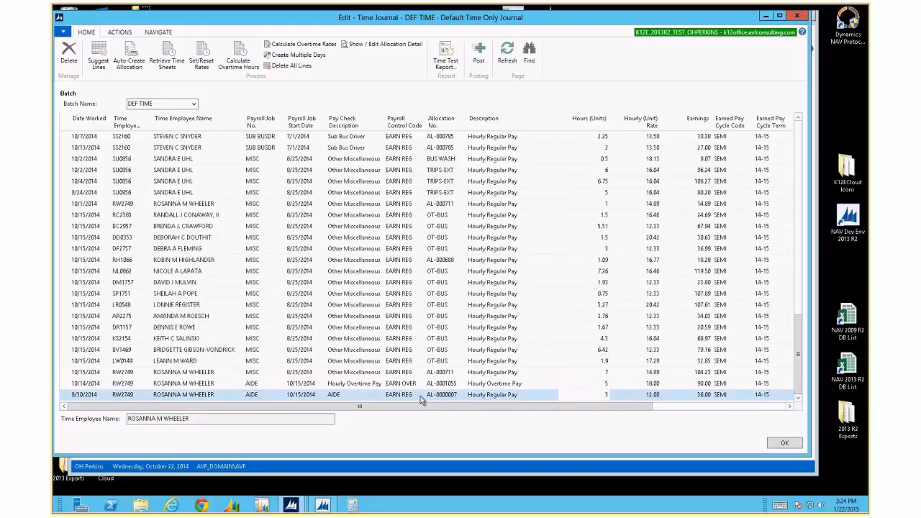
key("Tab")
key("Tab")
key("Tab")
key("Tab")
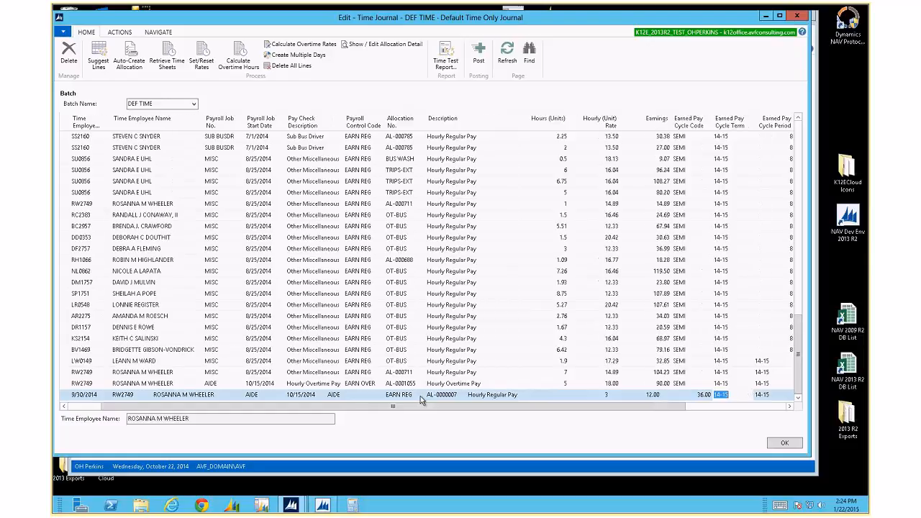
key("Tab")
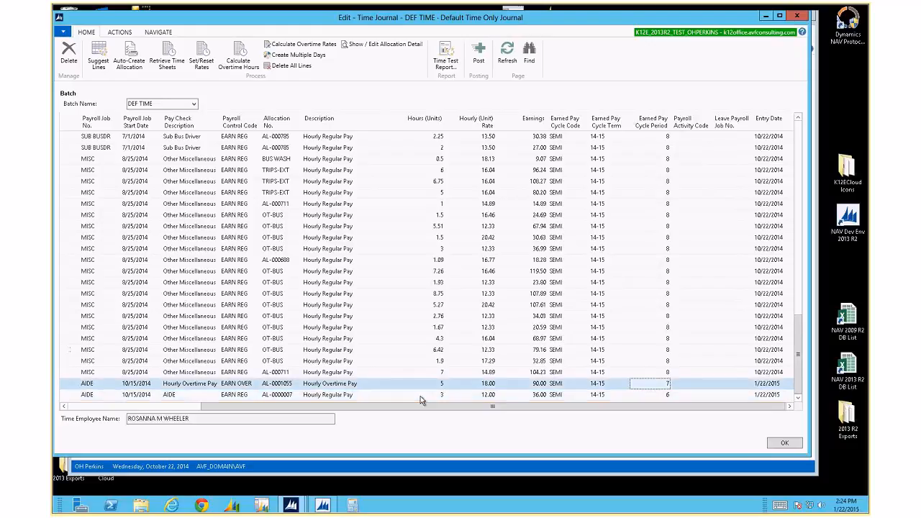
Step: Enter 10/14/2014 as the Date Worked on both the AIDE overtime line and the AIDE regular line
key("Up")
key("Home")
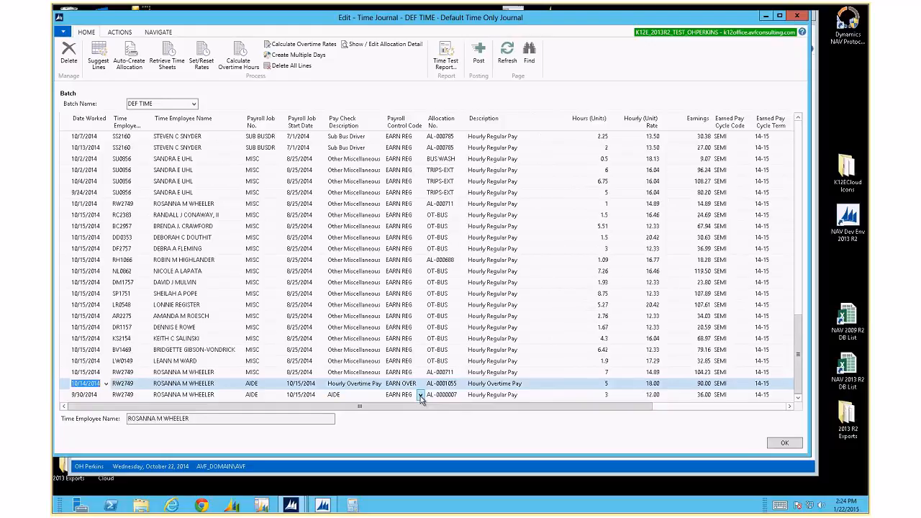
type("1014")
key("Down")
type("1014")
key("Tab")
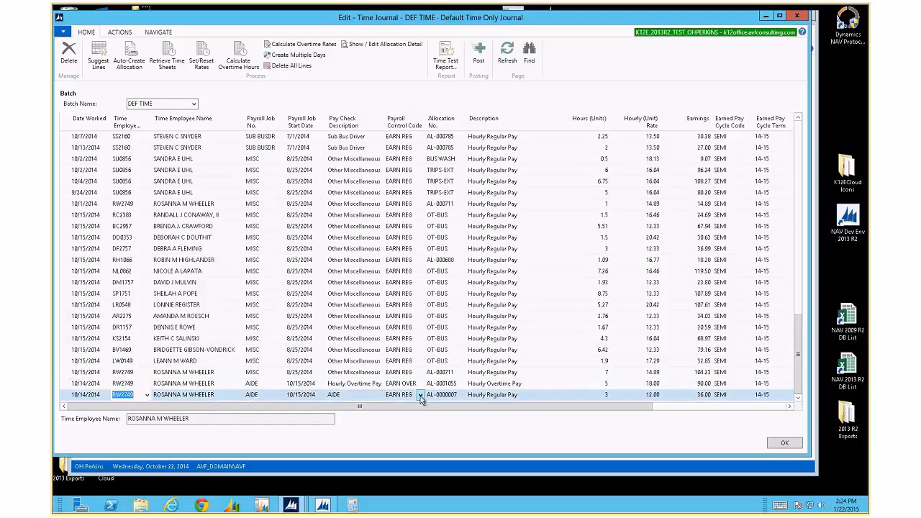
Step: Compare the Earned Pay Cycle Period of the two AIDE lines with that of the MISC lines above
key("Up")
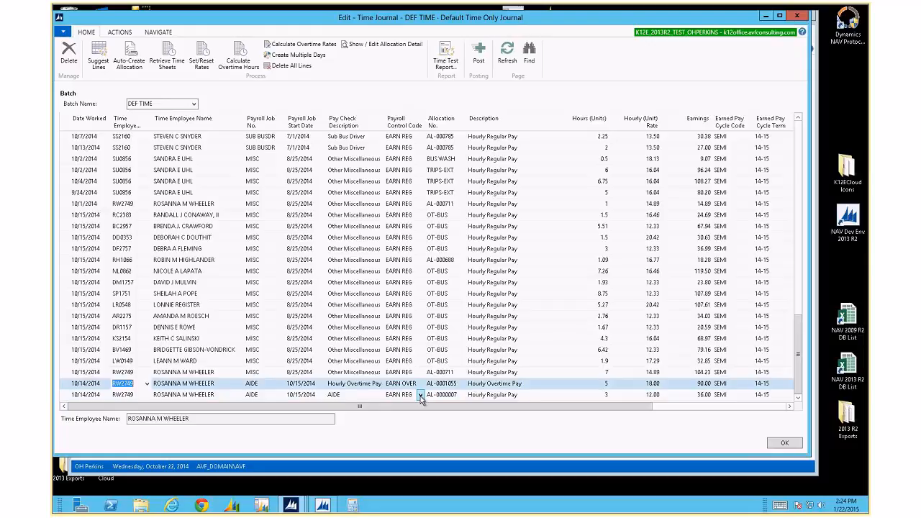
key("Tab")
key("Tab")
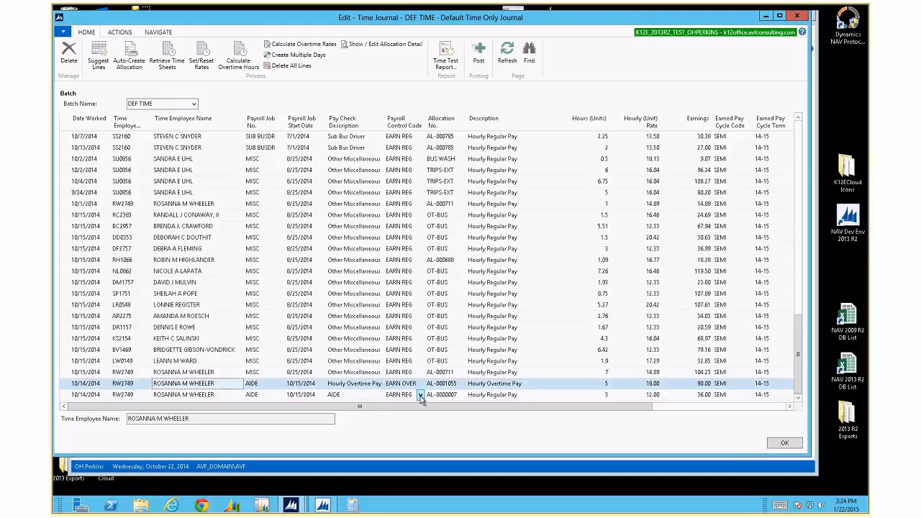
key("Right")
key("Right")
key("Right")
key("Right")
key("Right")
key("Right")
key("Right")
key("Right")
key("Right")
key("Right")
key("Right")
key("Left")
key("Left")
key("Up")
key("Up")
key("Up")
key("Up")
key("Up")
key("Up")
key("Up")
key("Up")
key("Up")
key("Up")
key("Up")
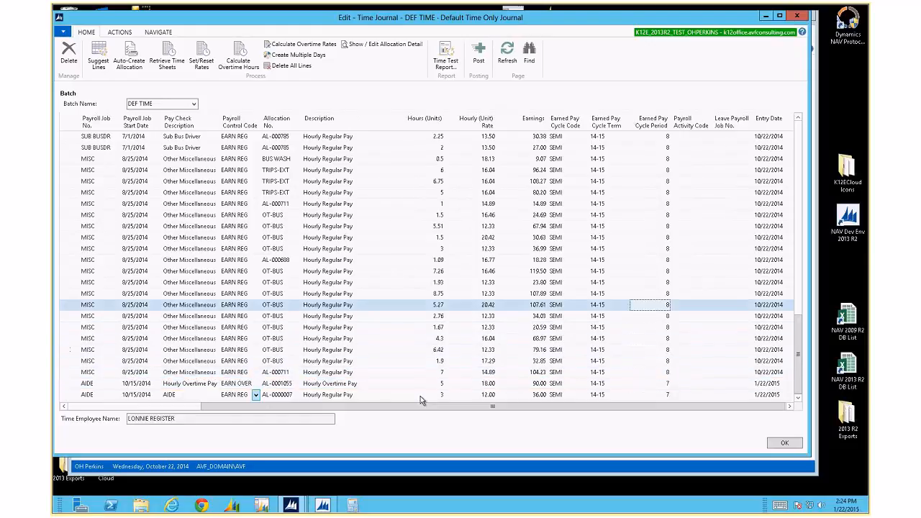
key("Up")
key("Up")
key("Up")
key("Up")
key("Up")
key("Down")
key("Down")
key("Down")
key("Down")
key("Down")
key("Down")
key("Down")
key("Down")
key("Down")
key("Down")
key("Down")
key("Down")
key("Down")
key("Down")
key("Down")
key("Down")
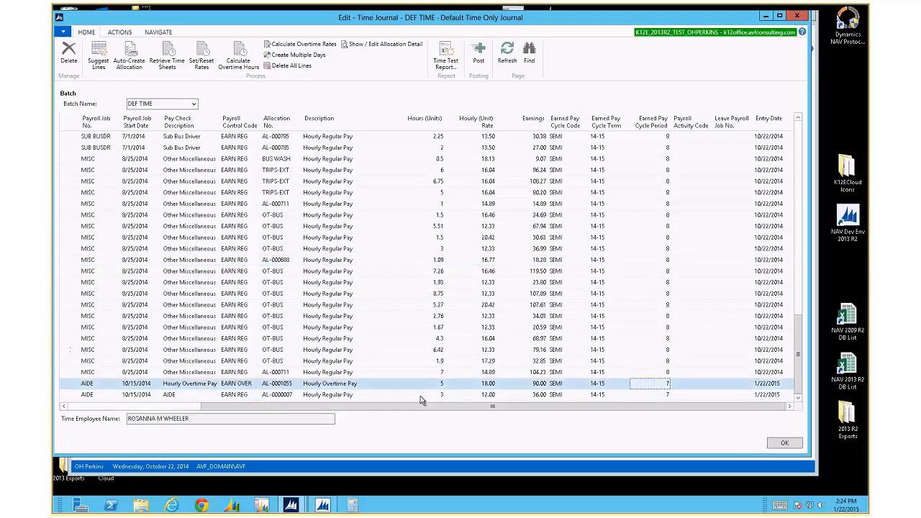
Step: Examine the AIDE overtime line's Date Worked against its Earned Pay Cycle Period and Entry Date
key("Left")
key("Left")
key("Left")
key("Left")
key("Left")
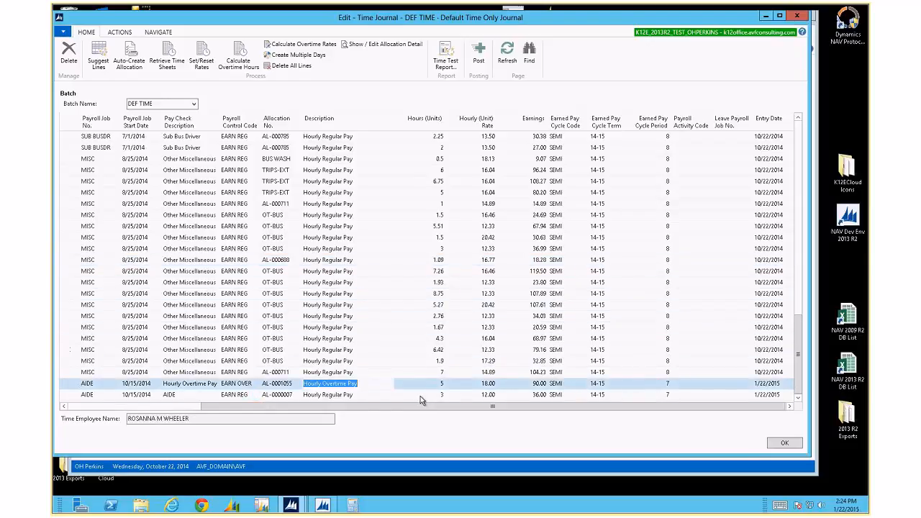
key("Home")
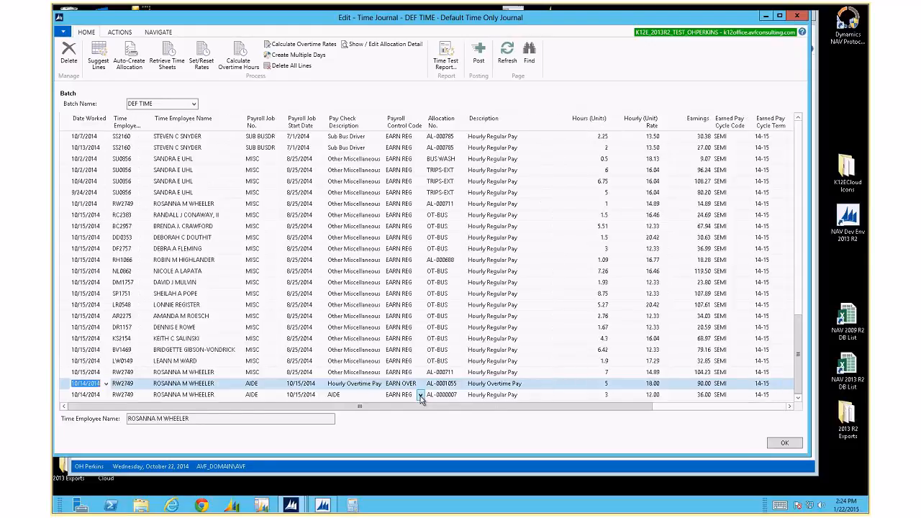
key("End")
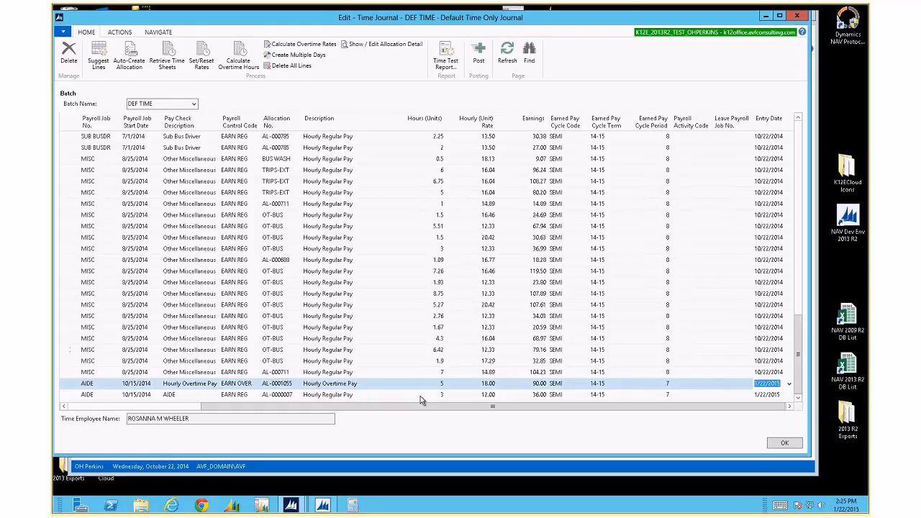
key("Down")
key("Up")
key("Home")
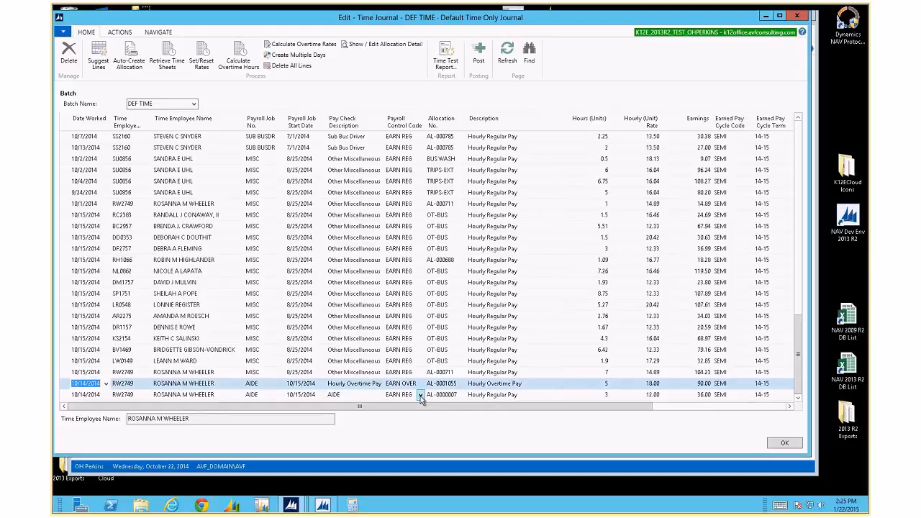
key("End")
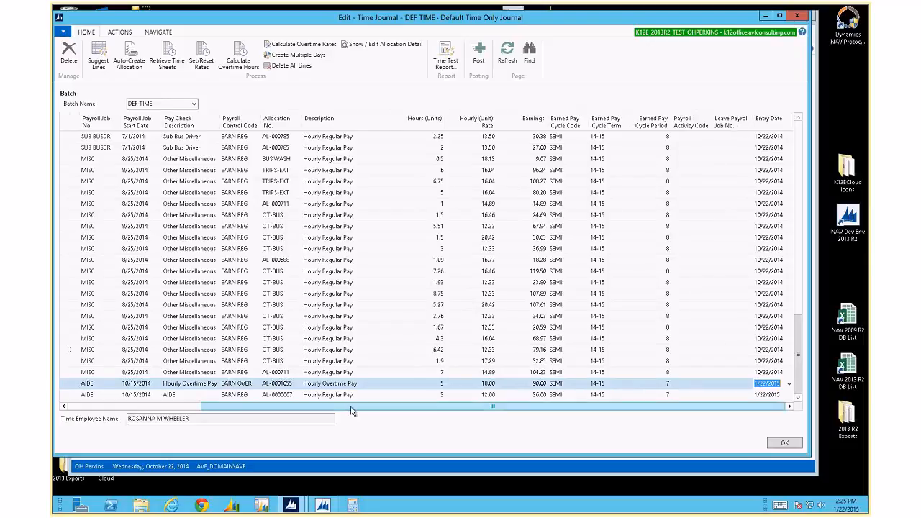
Step: Review the available and shown columns in the Time Journal's column chooser, and close it without changes
left_click_drag(352, 410, 216, 411)
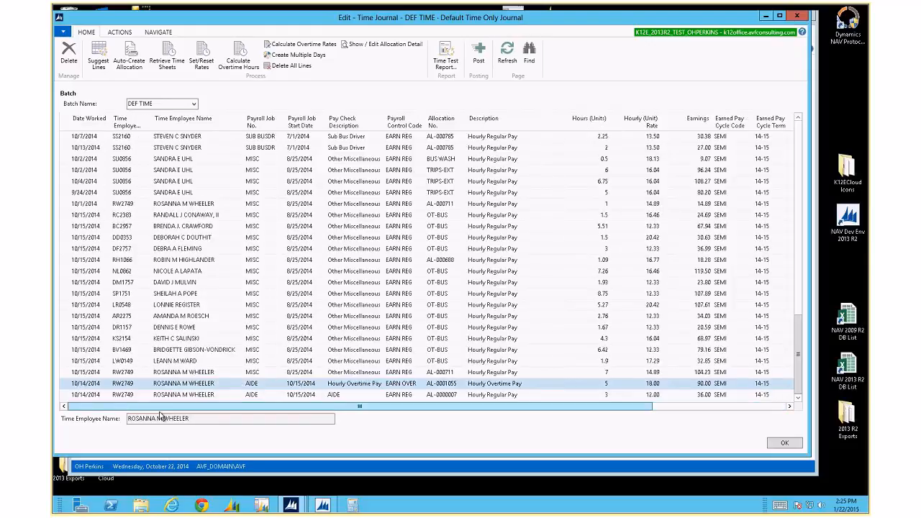
right_click(219, 126)
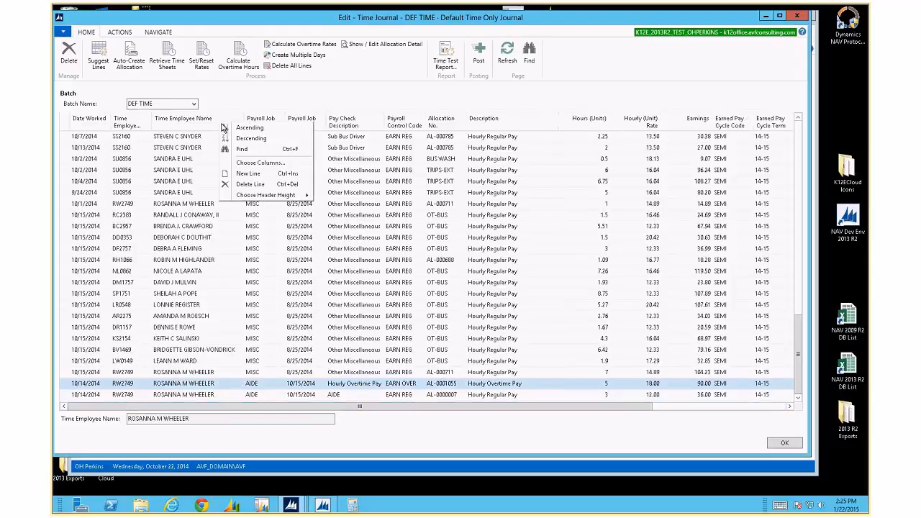
left_click(252, 167)
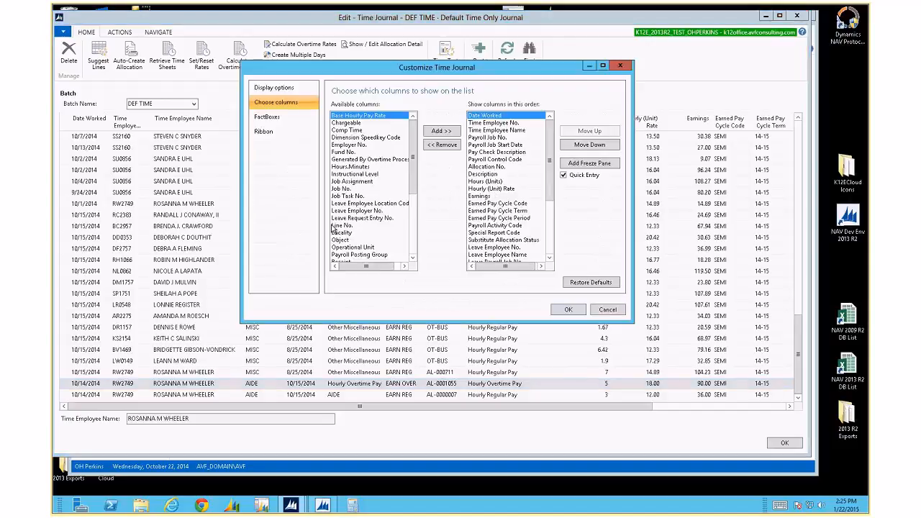
left_click_drag(549, 174, 551, 240)
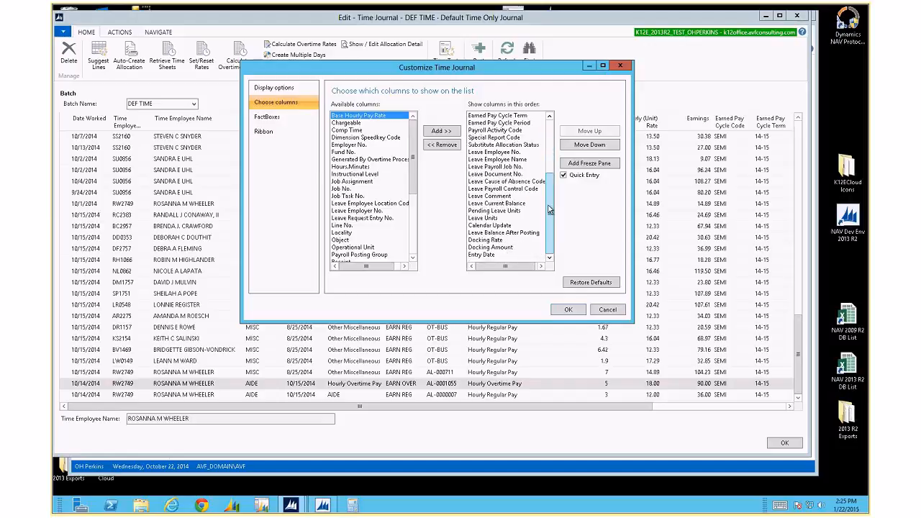
left_click_drag(551, 208, 552, 186)
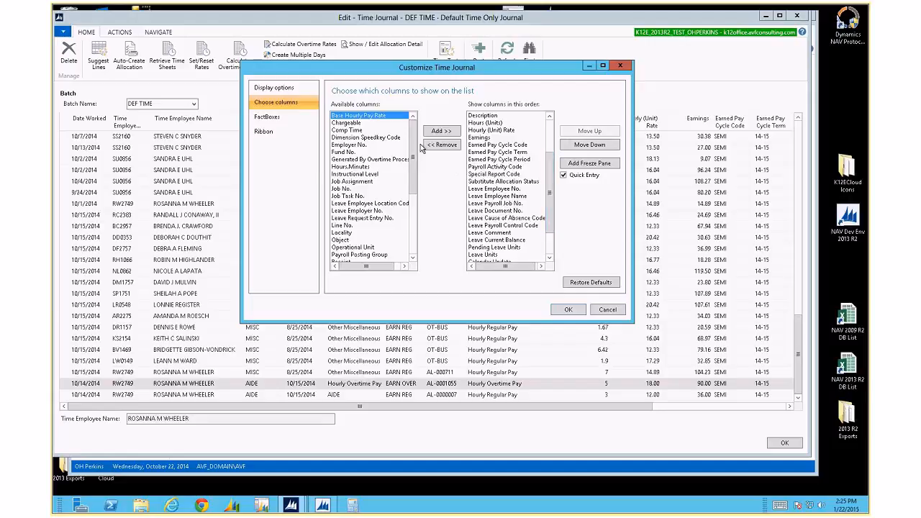
left_click_drag(416, 144, 420, 223)
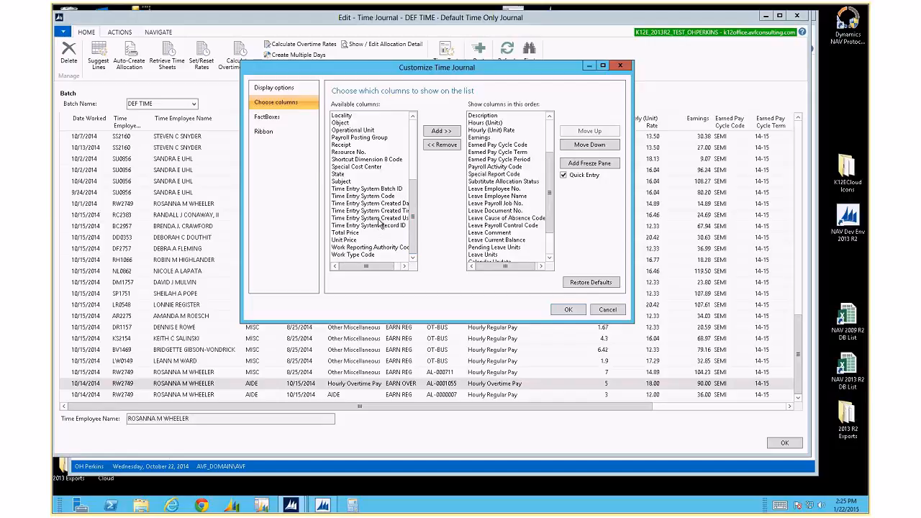
left_click_drag(417, 200, 419, 144)
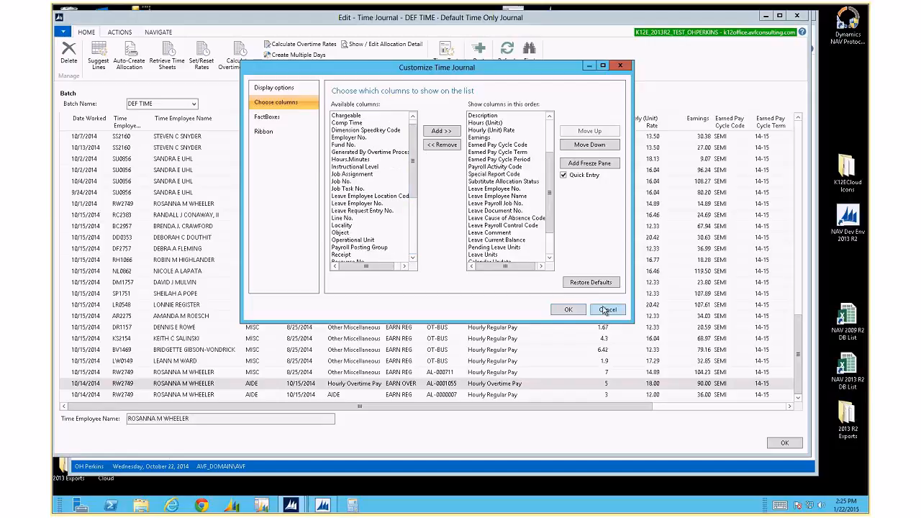
left_click(607, 309)
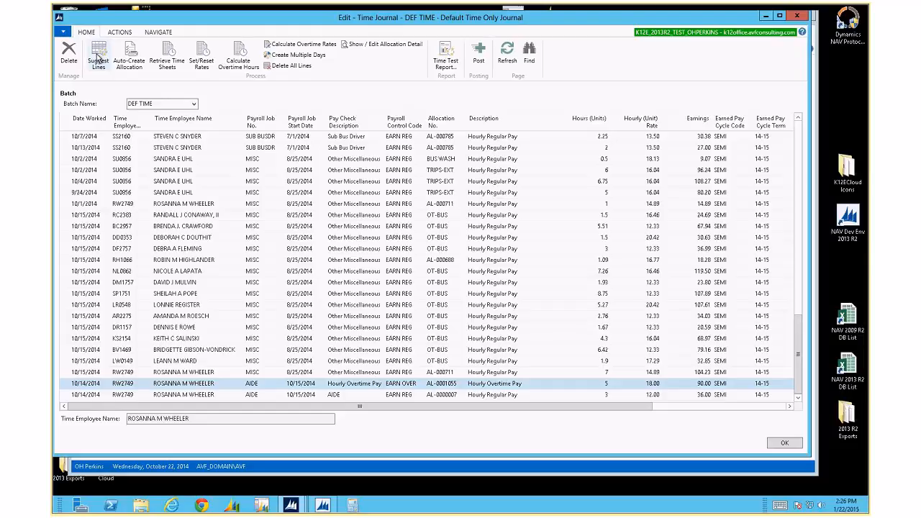
Step: In Suggest Lines, try Use Entered Hours as the Source for Hours with Default Hours of 96
left_click(98, 58)
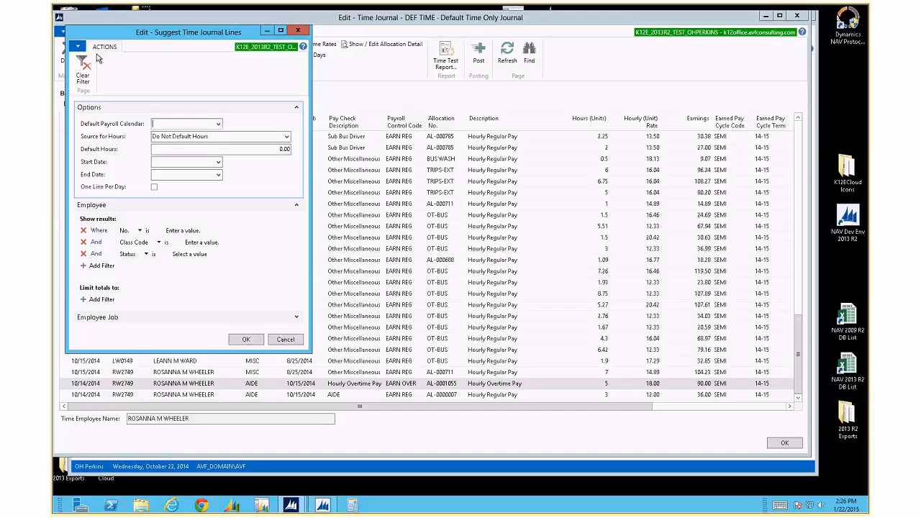
left_click(287, 138)
left_click(287, 136)
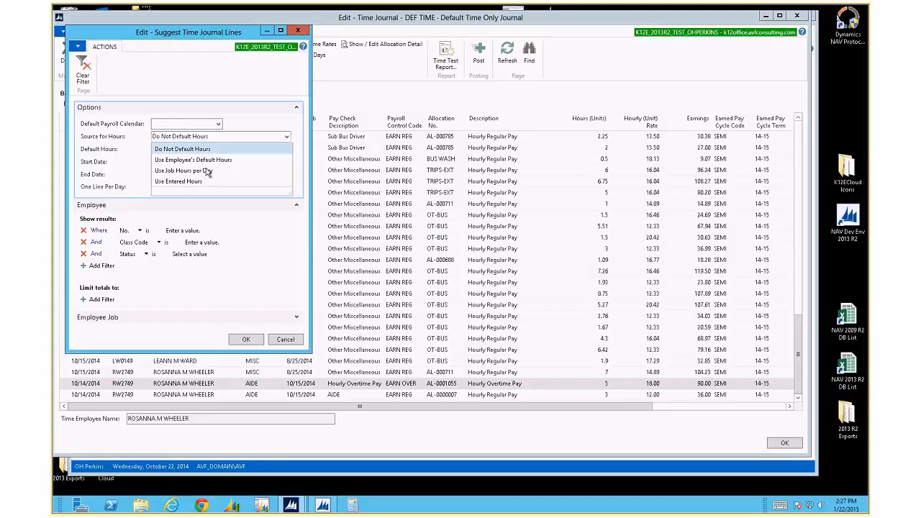
left_click(180, 181)
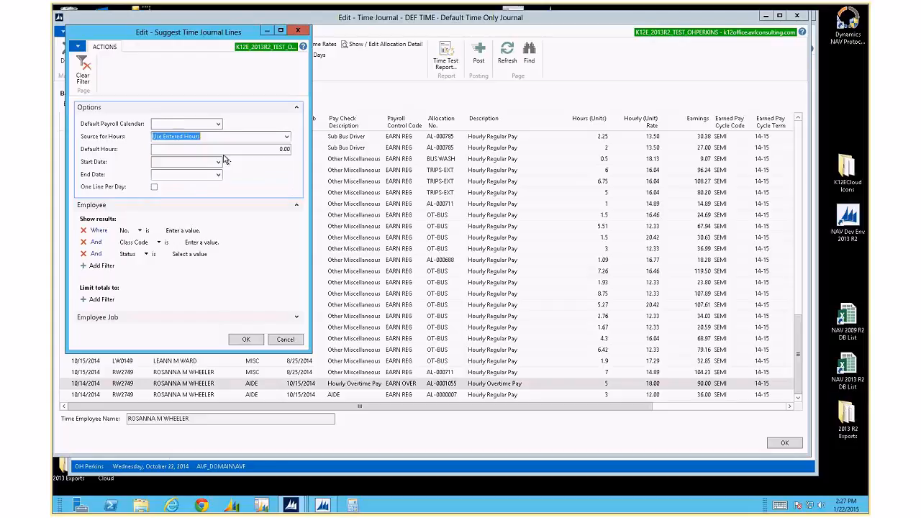
key("Tab")
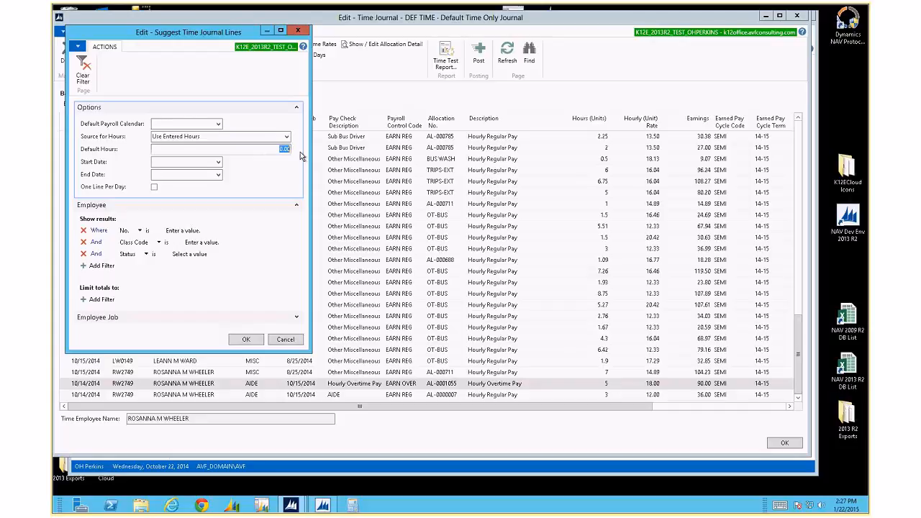
type("8")
left_click(287, 136)
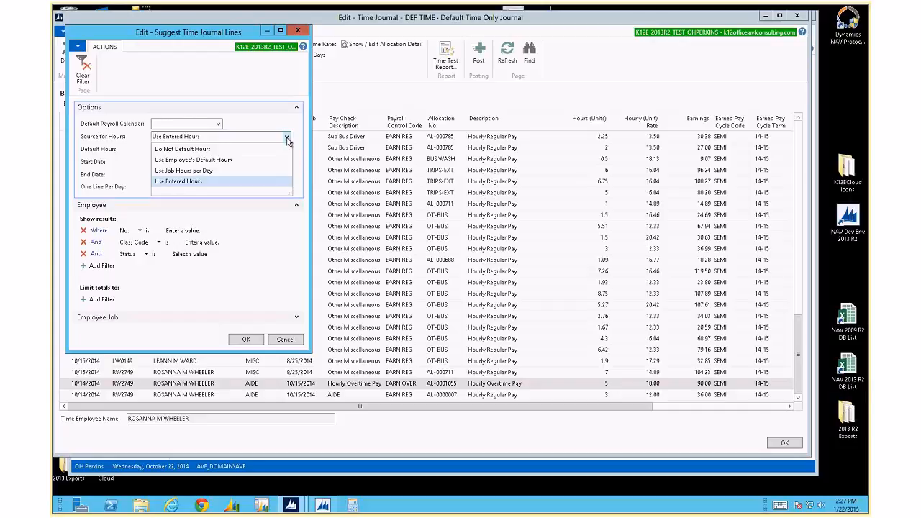
left_click(196, 182)
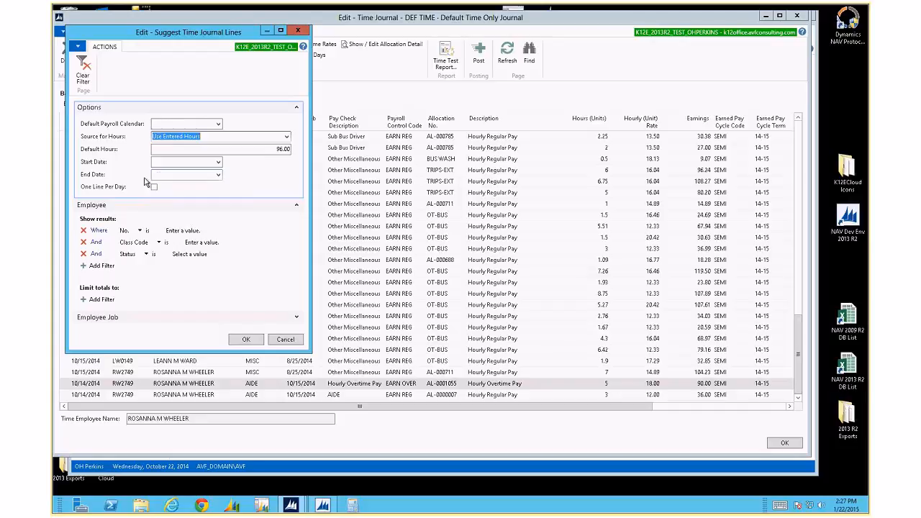
Step: Review the Default Payroll Calendar choices, hour sources and employee job filters for suggesting lines, and cancel without running it
left_click(183, 124)
left_click(218, 124)
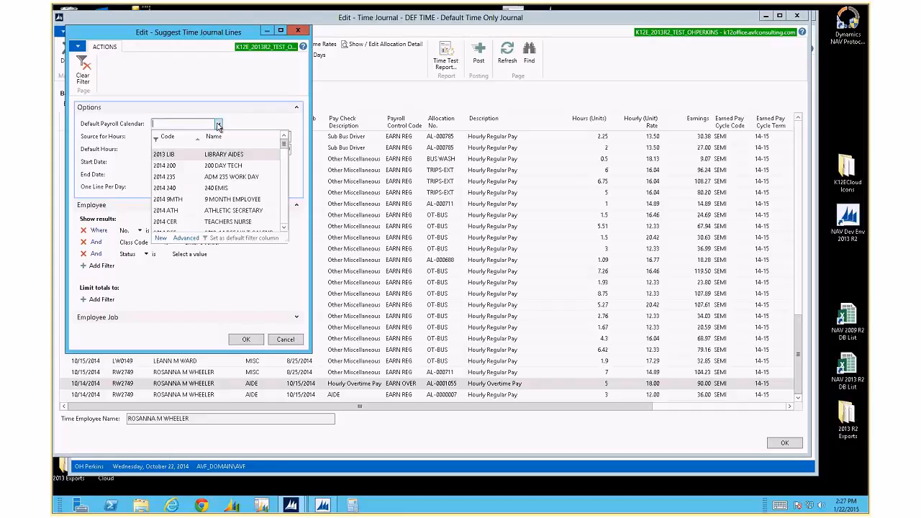
left_click(261, 109)
left_click(286, 137)
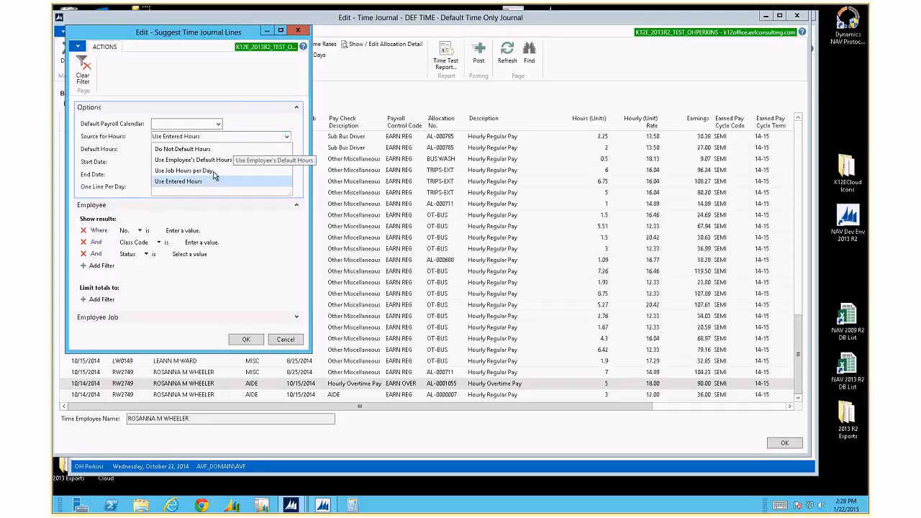
left_click(127, 144)
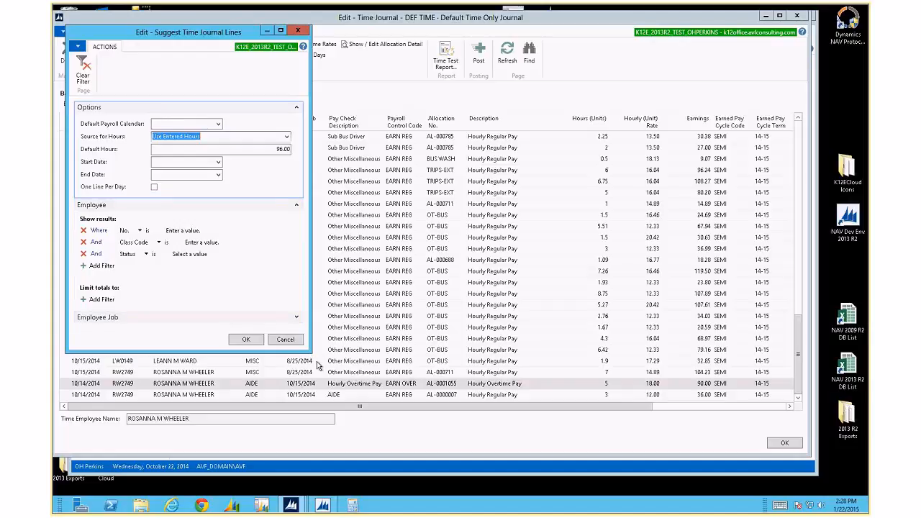
left_click_drag(311, 352, 374, 437)
left_click(358, 315)
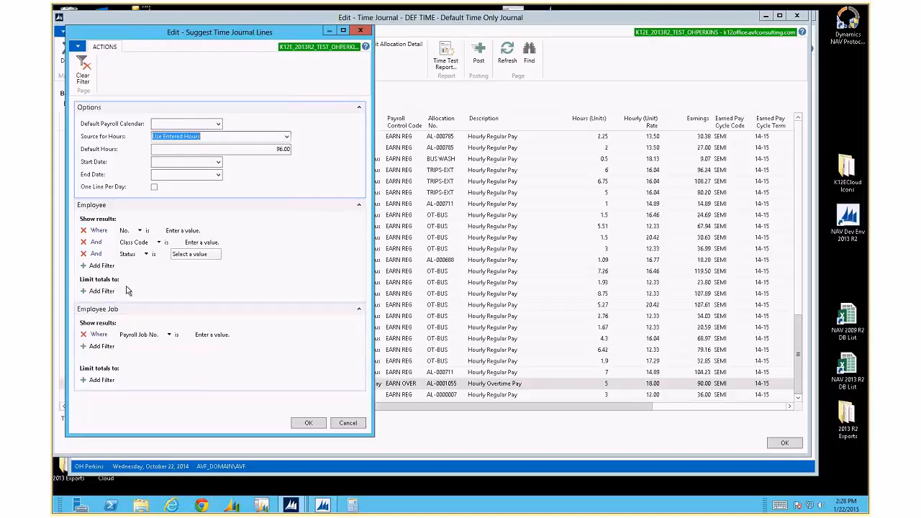
left_click(348, 423)
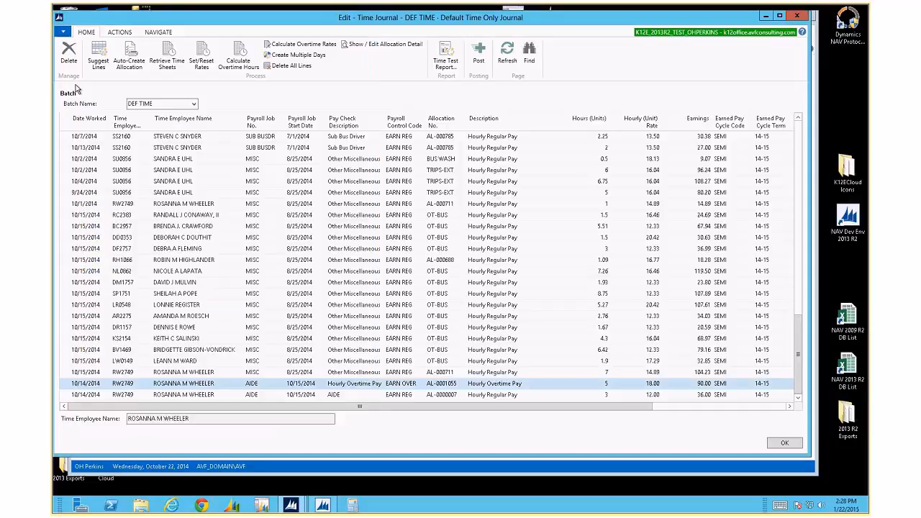
Step: Look over the options for Retrieve Time Sheets and Set/Reset Rates, closing each without running it
left_click(173, 64)
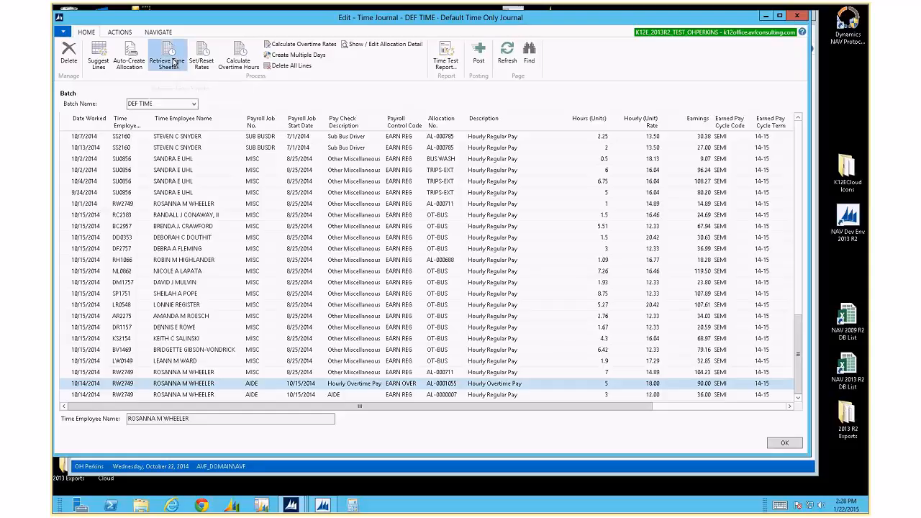
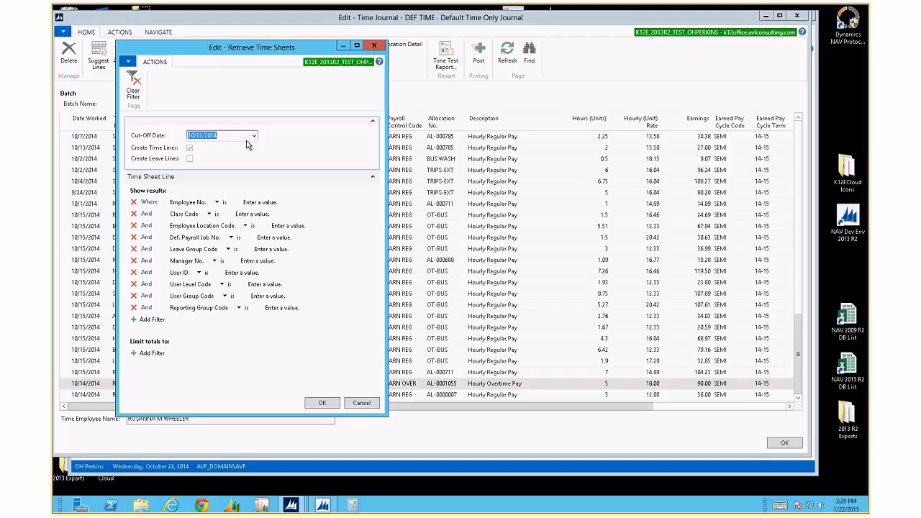
left_click(362, 404)
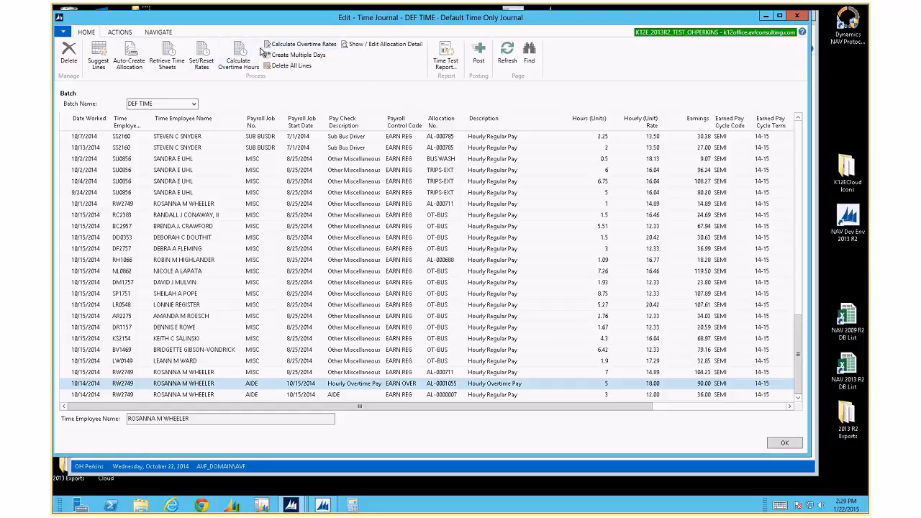
left_click(202, 59)
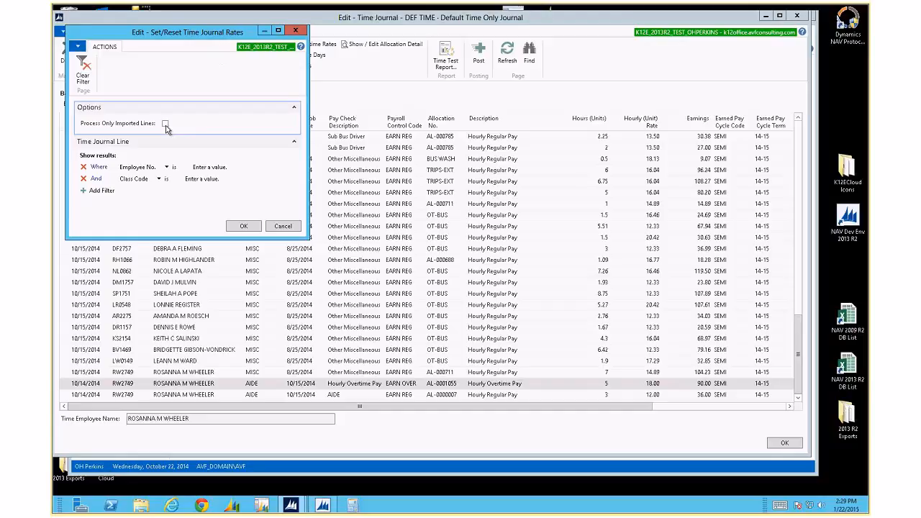
key("Escape")
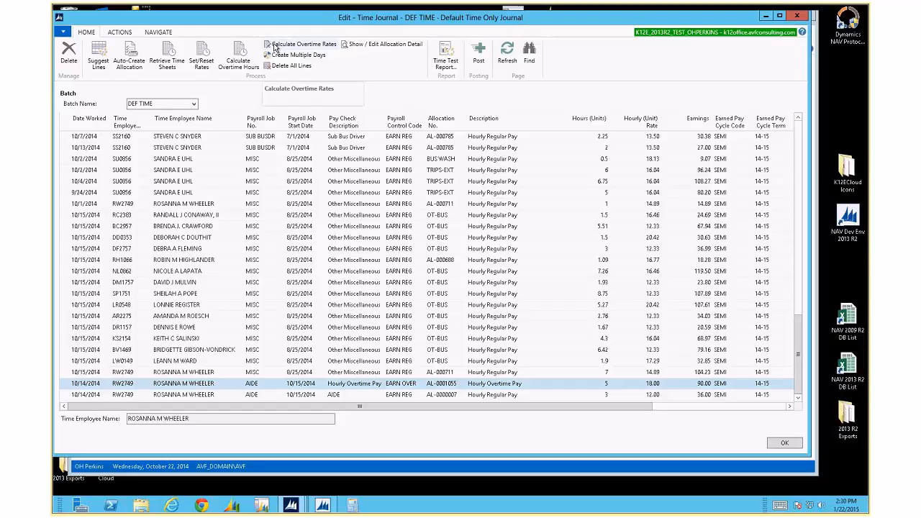
Step: Create three additional days, 10/15/2014 through 10/17/2014, from the AIDE regular pay line
left_click(220, 395)
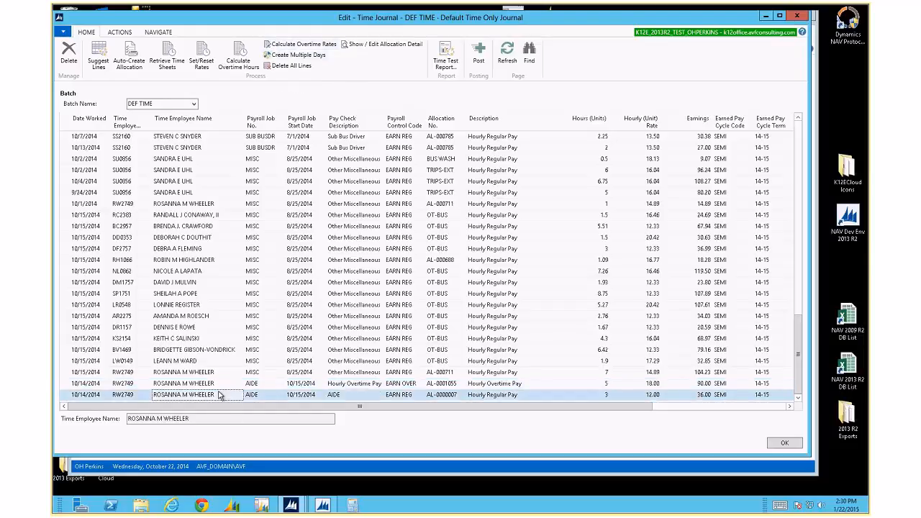
left_click(296, 55)
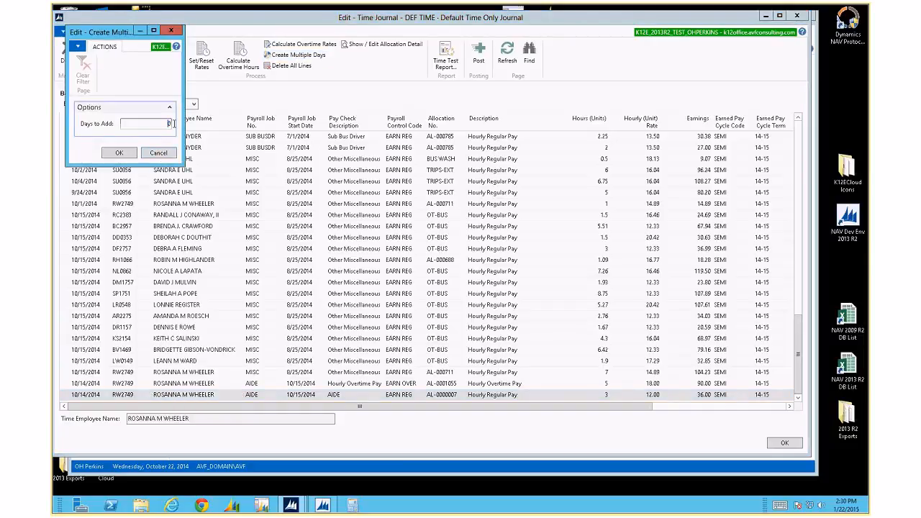
left_click(120, 153)
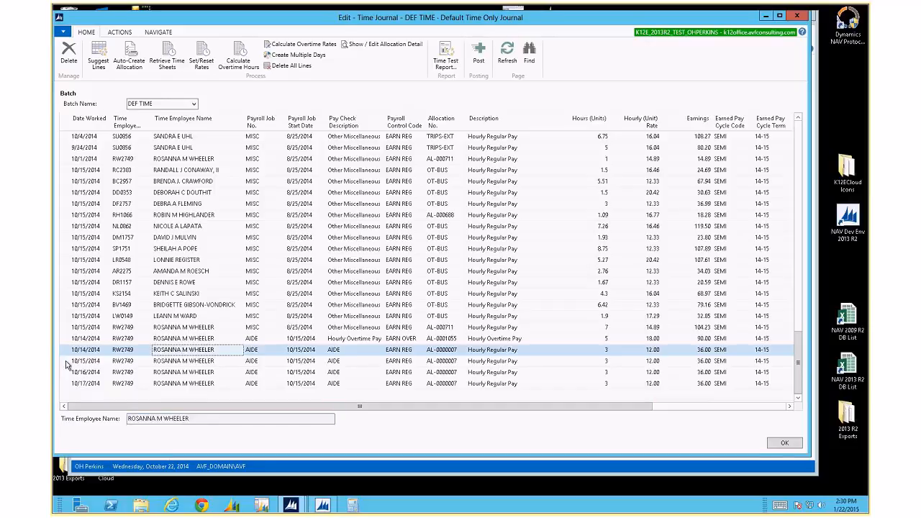
Step: Delete the three added AIDE lines dated 10/15/2014 through 10/17/2014
left_click_drag(66, 360, 70, 388)
key("ctrl+Delete")
key("Return")
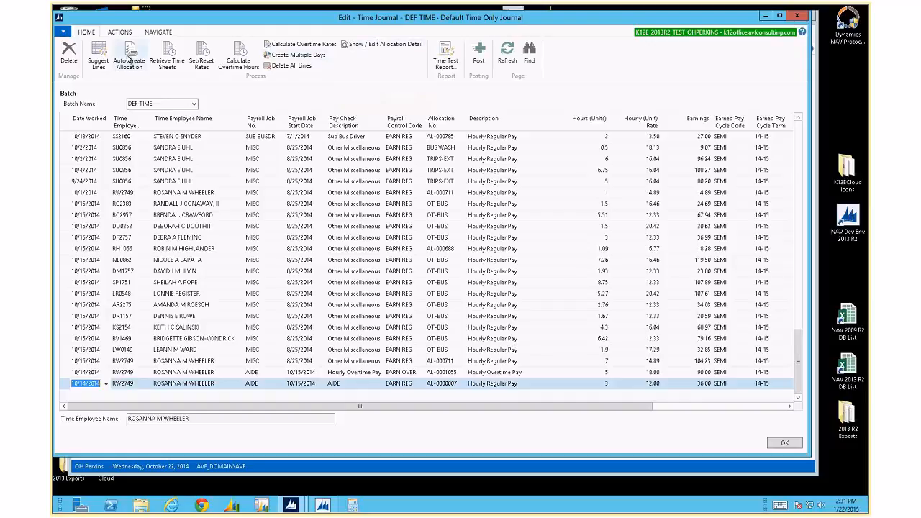
Step: View the allocation detail of the AIDE regular pay line and close it
left_click(379, 46)
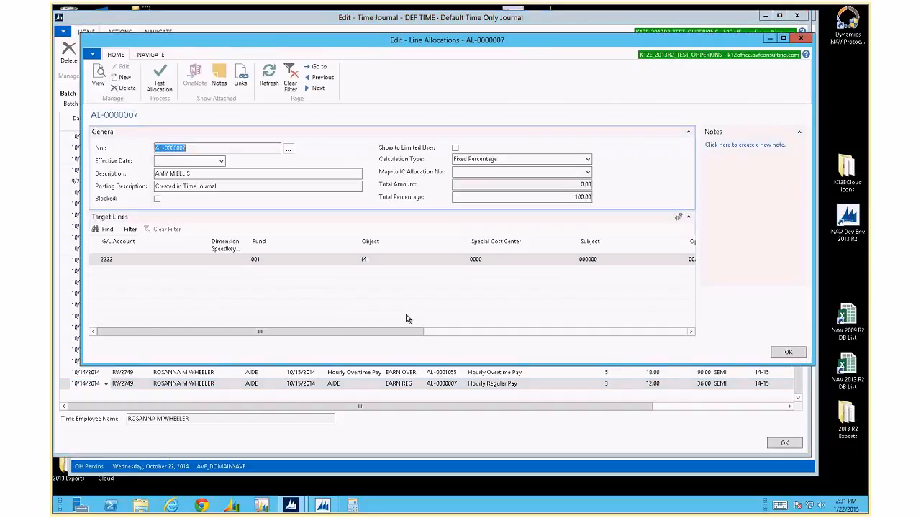
left_click(788, 352)
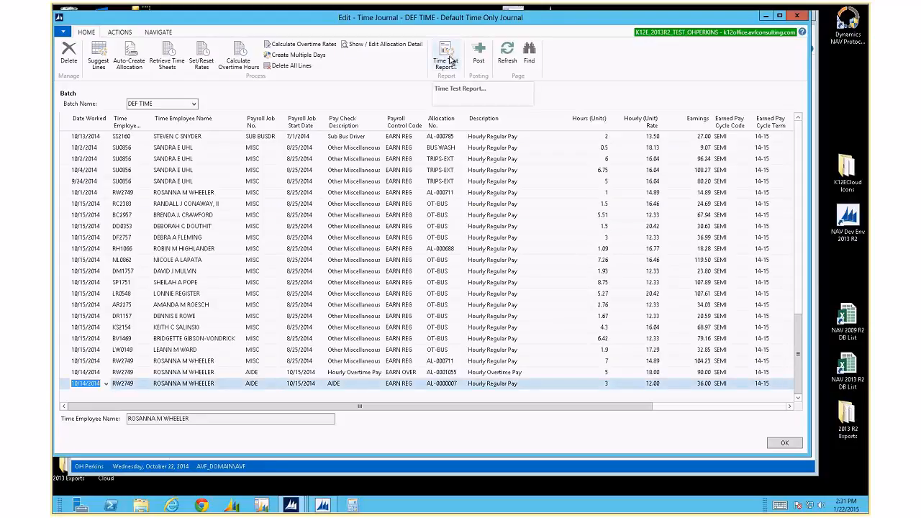
Step: Open the Time Test Report request, view its About This Page information, and close that information
left_click(449, 59)
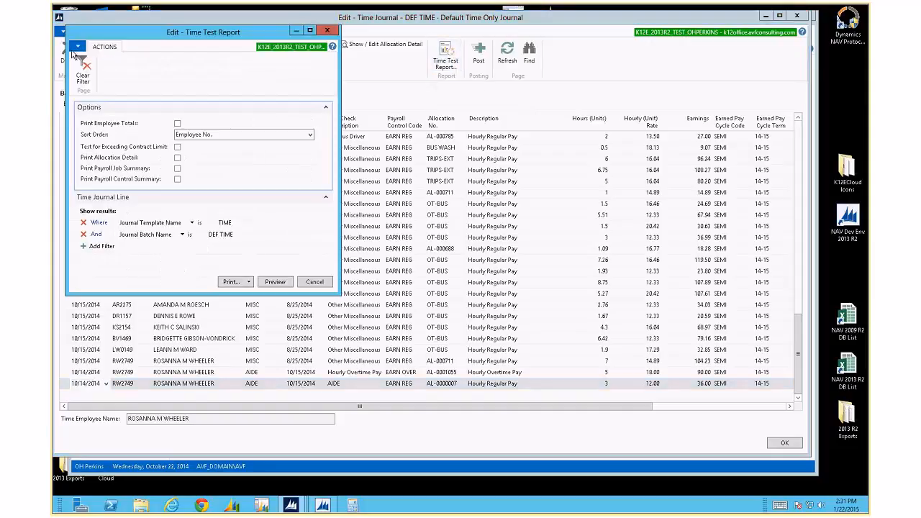
left_click(77, 46)
mouse_move(108, 81)
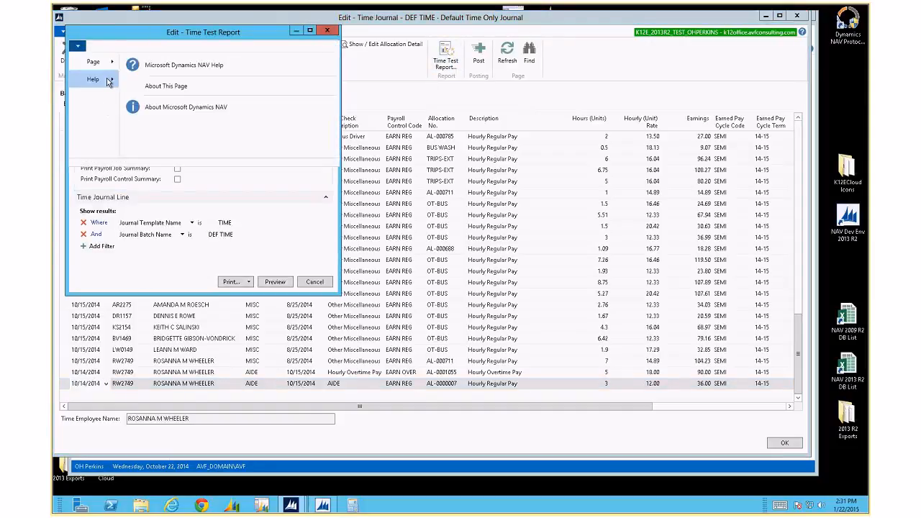
left_click(165, 85)
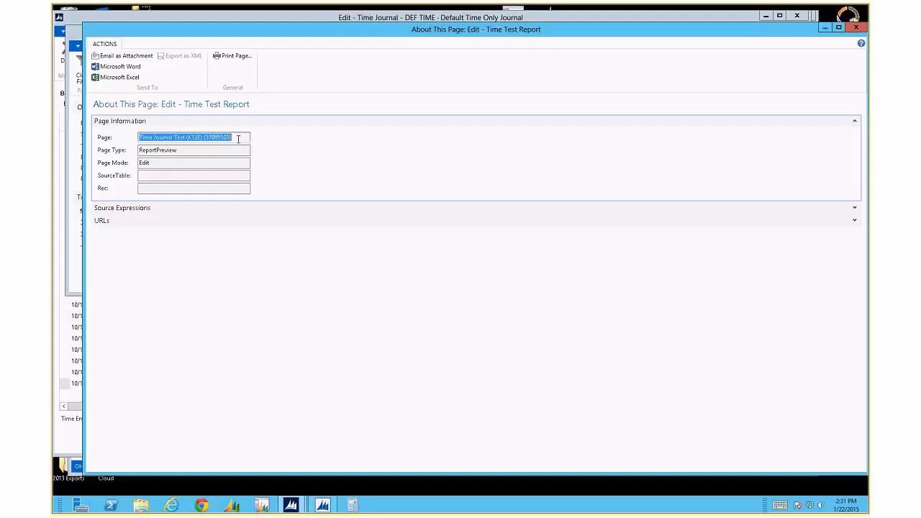
key("Escape")
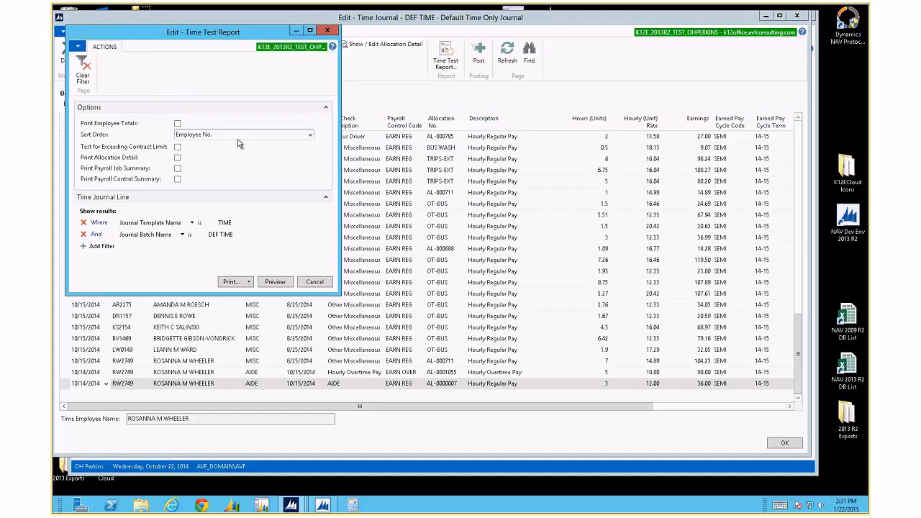
Step: Preview the Time Test Report with employee totals, payroll job summary and payroll control summary, sorted by Employee Name
left_click(178, 123)
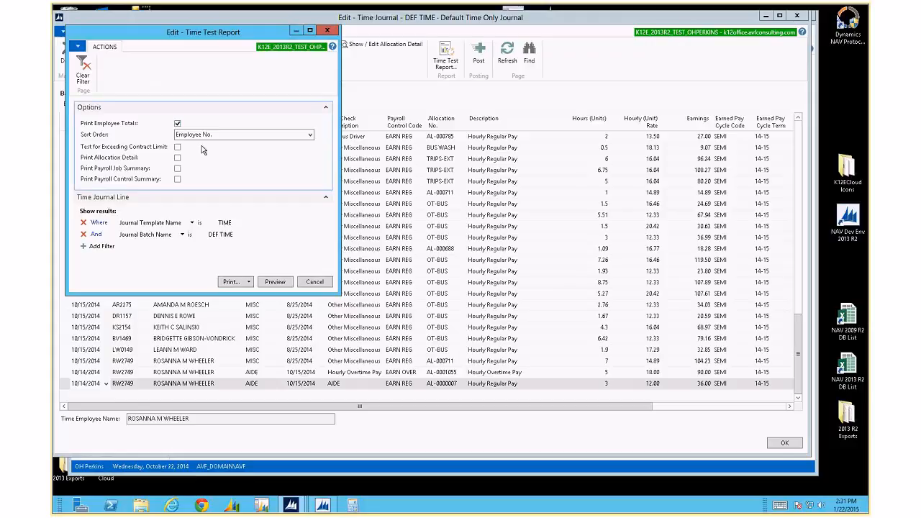
left_click(284, 135)
left_click(232, 158)
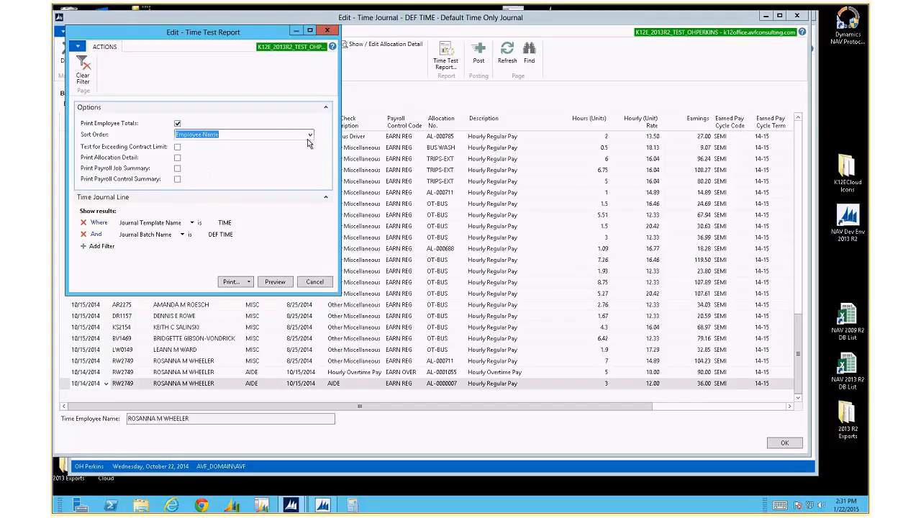
left_click(178, 170)
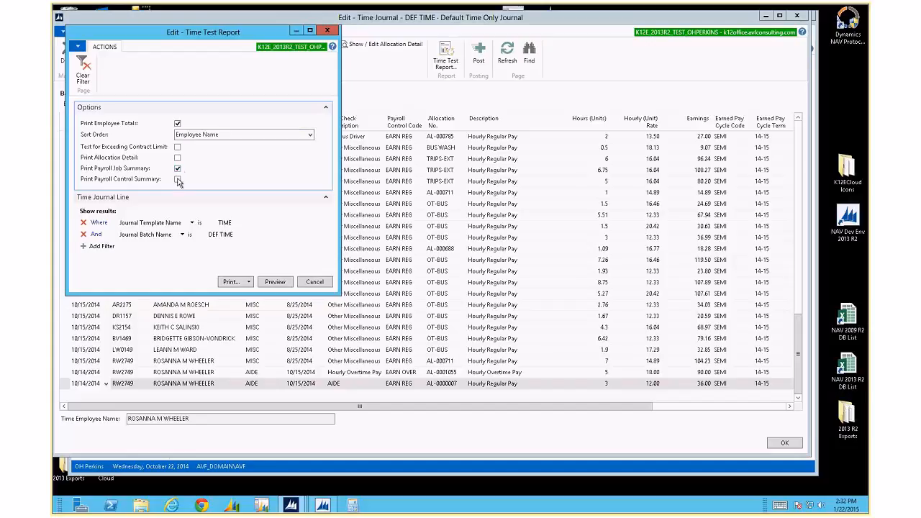
left_click(178, 180)
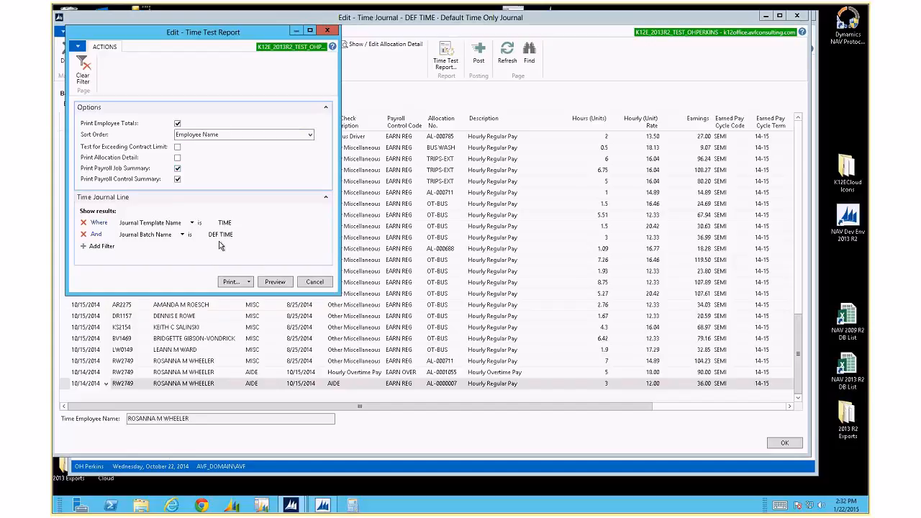
left_click(274, 283)
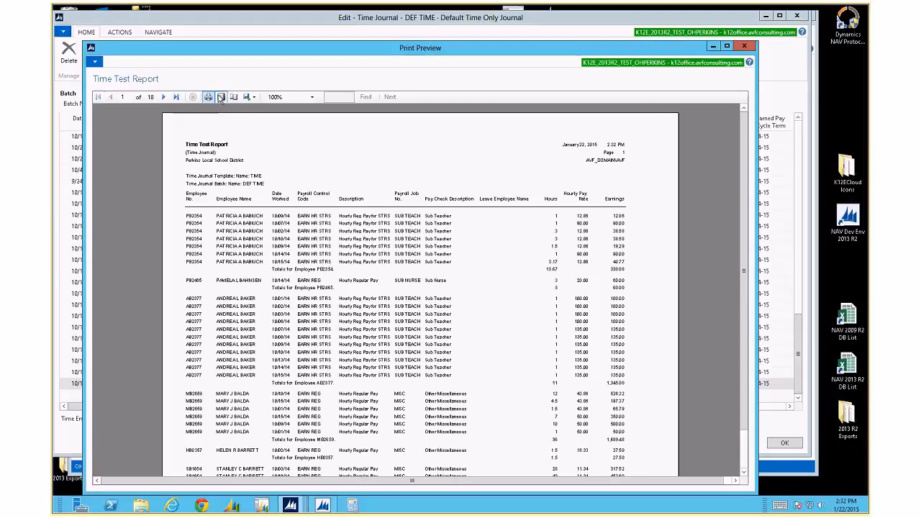
Step: Enlarge the report preview to 150% and examine the employee time lines, hours, pay rates, earnings and employee totals
left_click(220, 97)
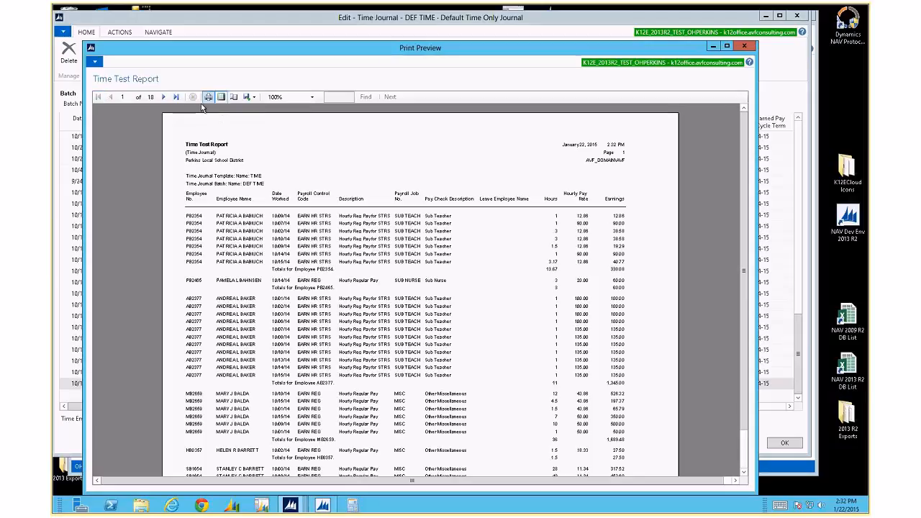
left_click(312, 101)
left_click(293, 137)
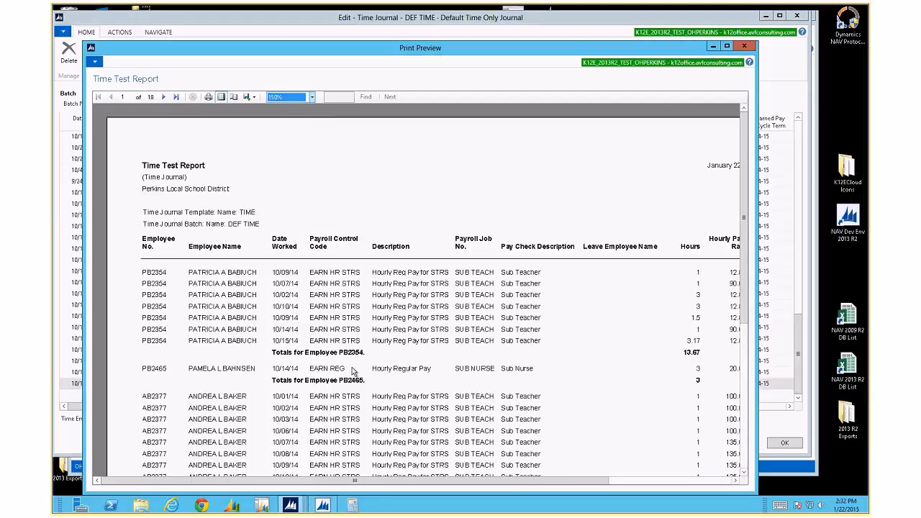
left_click_drag(346, 480, 411, 479)
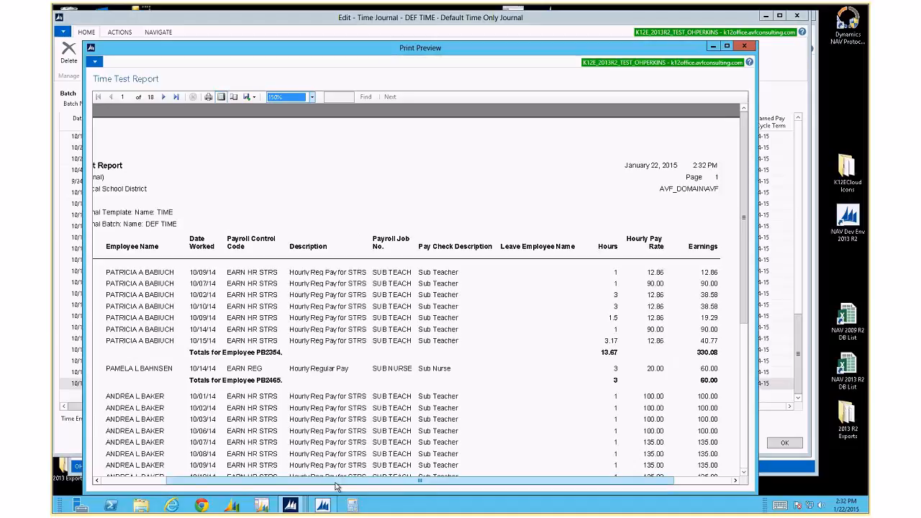
left_click_drag(335, 488, 250, 488)
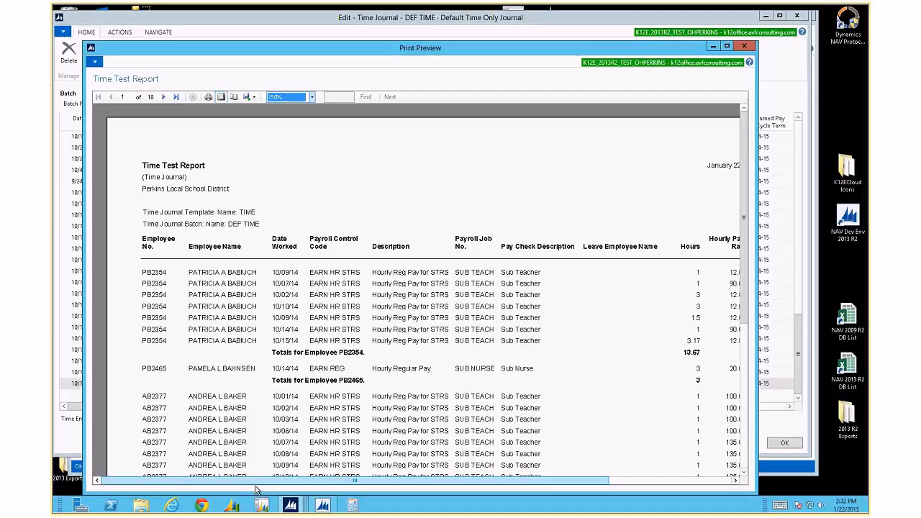
left_click_drag(256, 488, 382, 489)
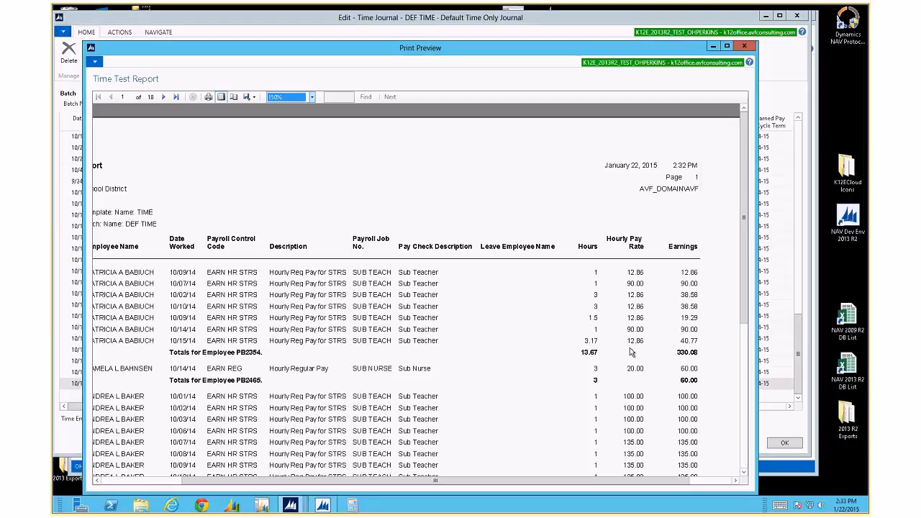
scroll(631, 351, "down", 5)
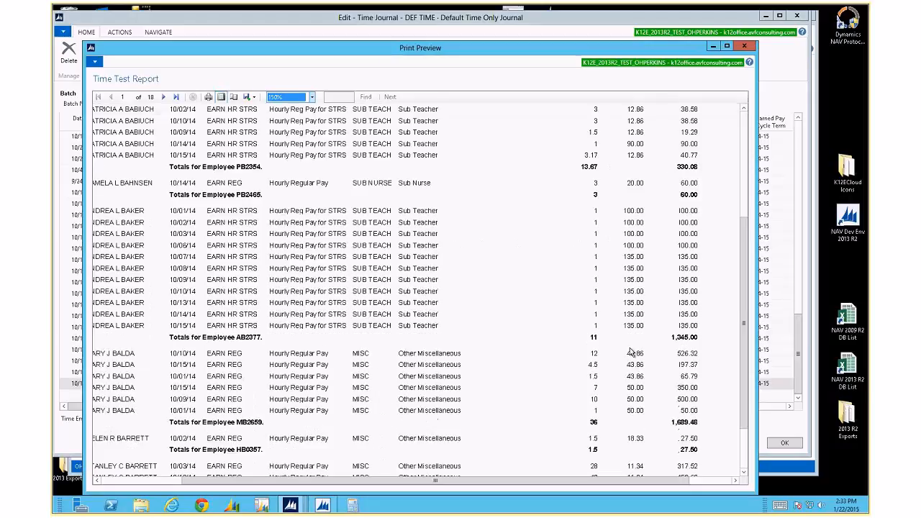
scroll(630, 351, "down", 1)
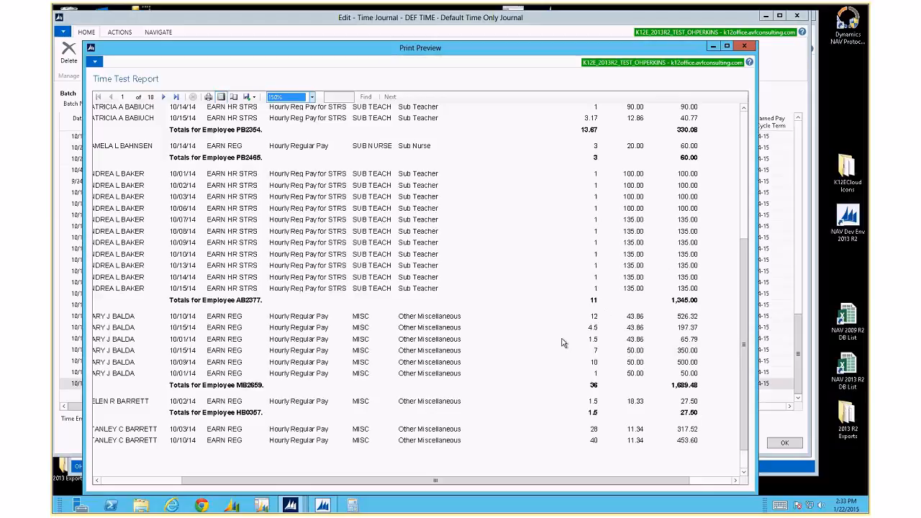
scroll(563, 343, "down", 2)
scroll(564, 343, "down", 1)
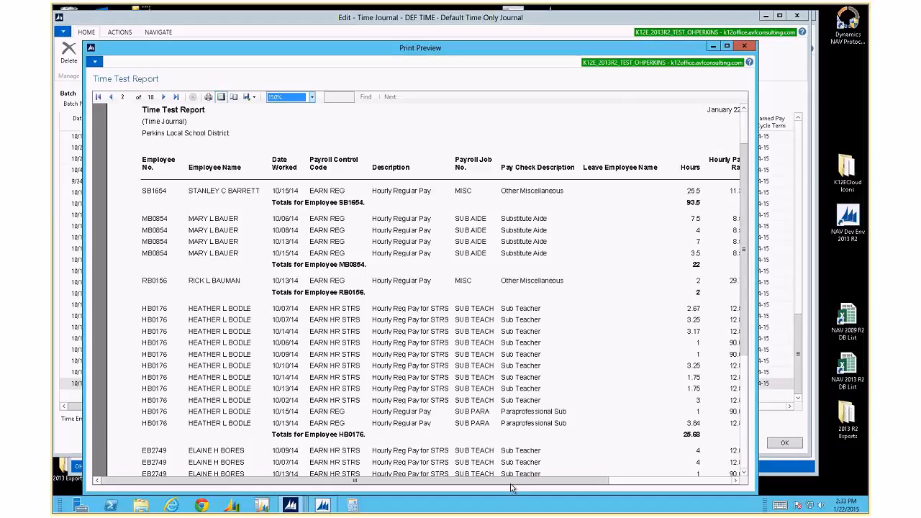
left_click_drag(514, 488, 541, 488)
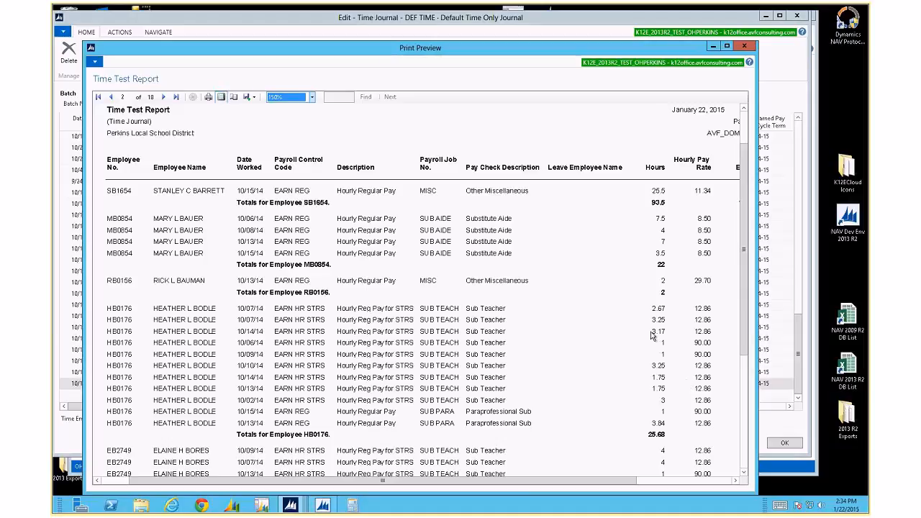
scroll(436, 407, "down", 5)
scroll(436, 408, "down", 5)
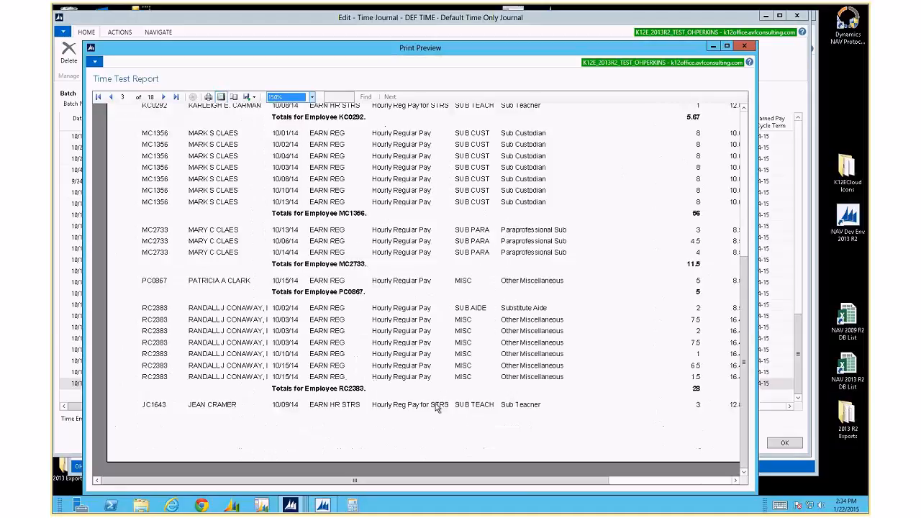
scroll(436, 407, "down", 2)
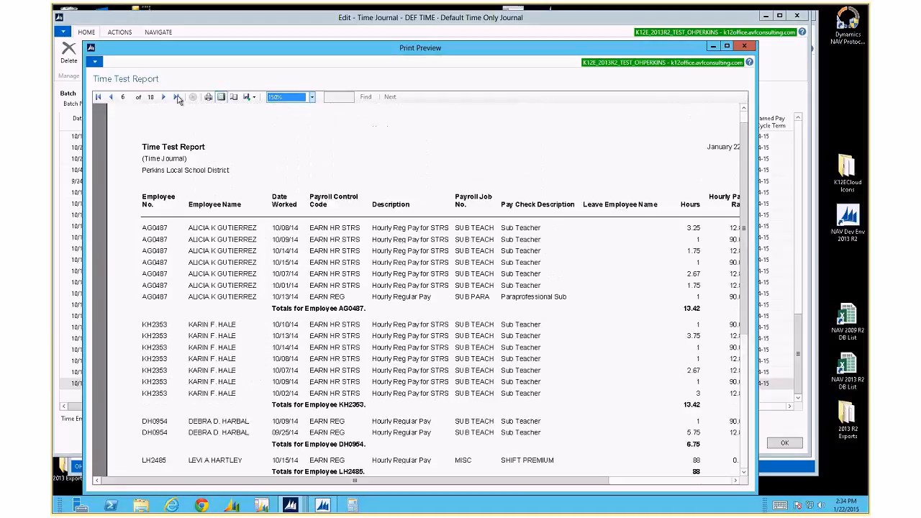
Step: Review the Payroll Job Totals and Payroll Control Totals on the report's last page, and close the preview
left_click(176, 96)
scroll(208, 287, "down", 5)
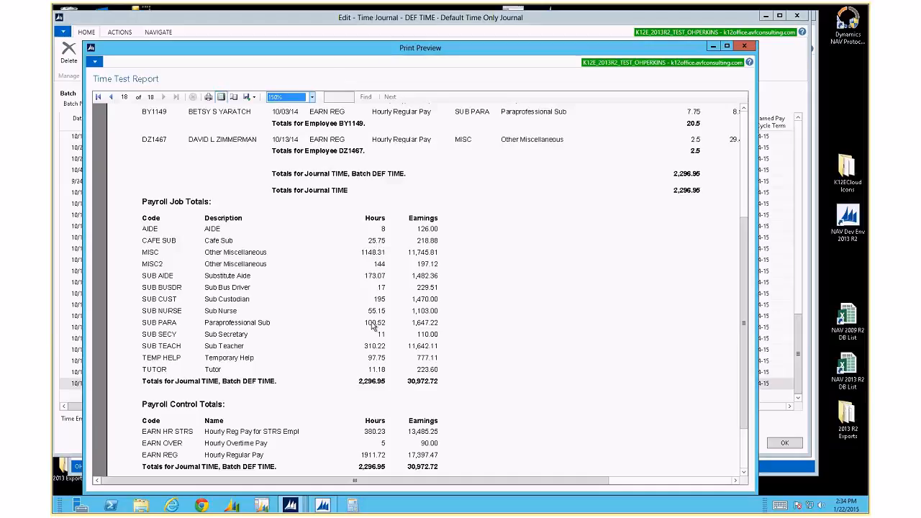
scroll(370, 345, "down", 3)
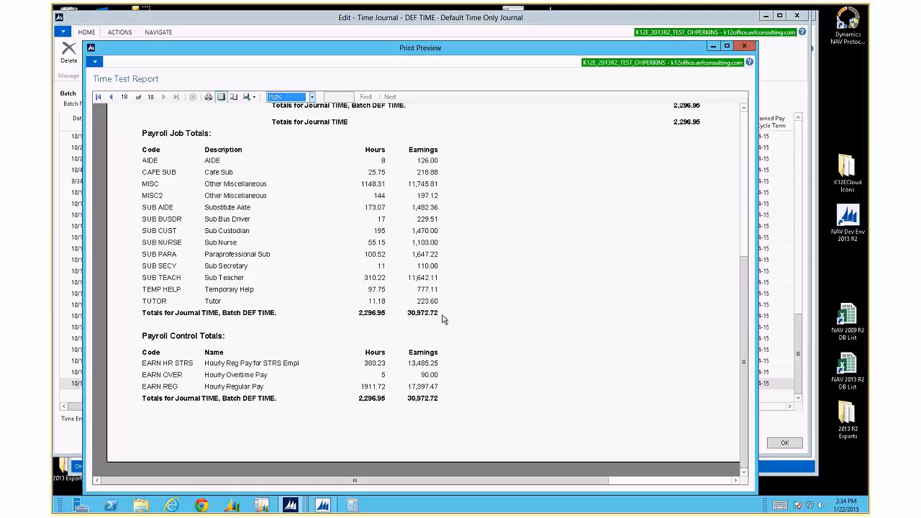
scroll(431, 329, "up", 10)
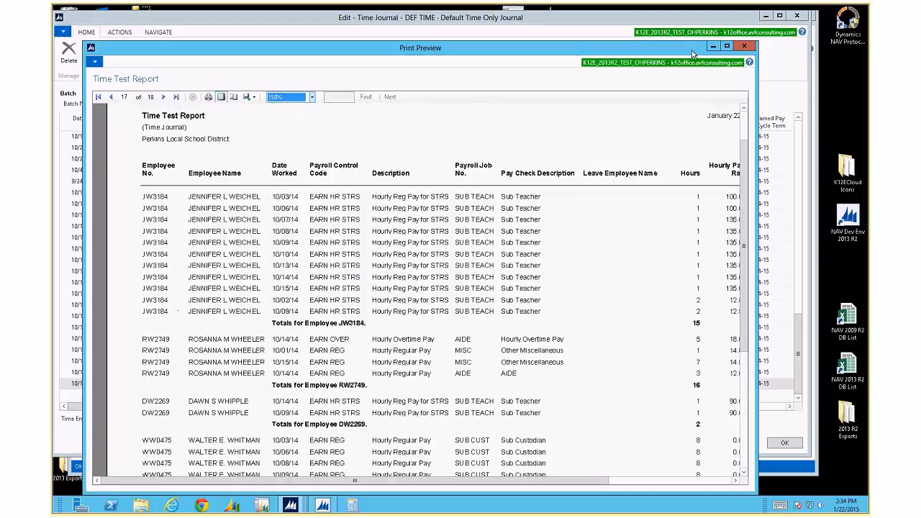
left_click(744, 47)
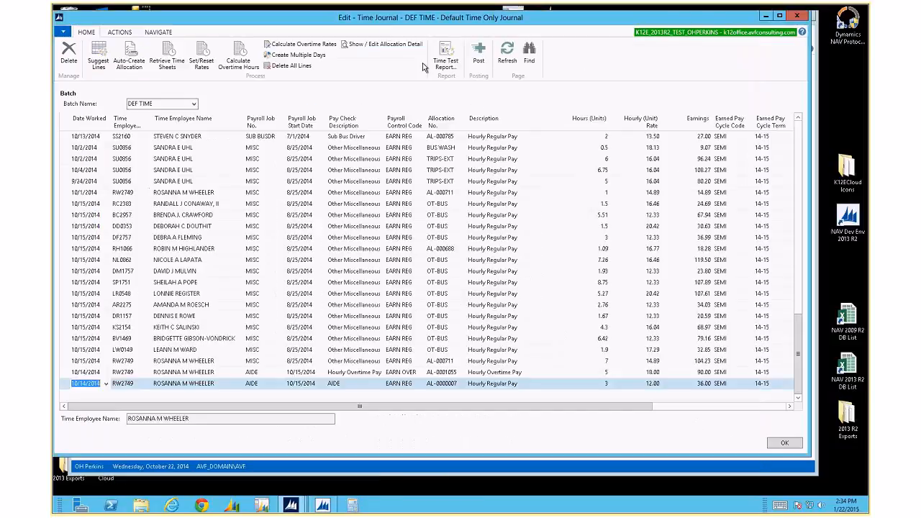
Step: Preview the Time Test Report again with Print Allocation Detail enabled, and enlarge the preview to 150%
left_click(445, 57)
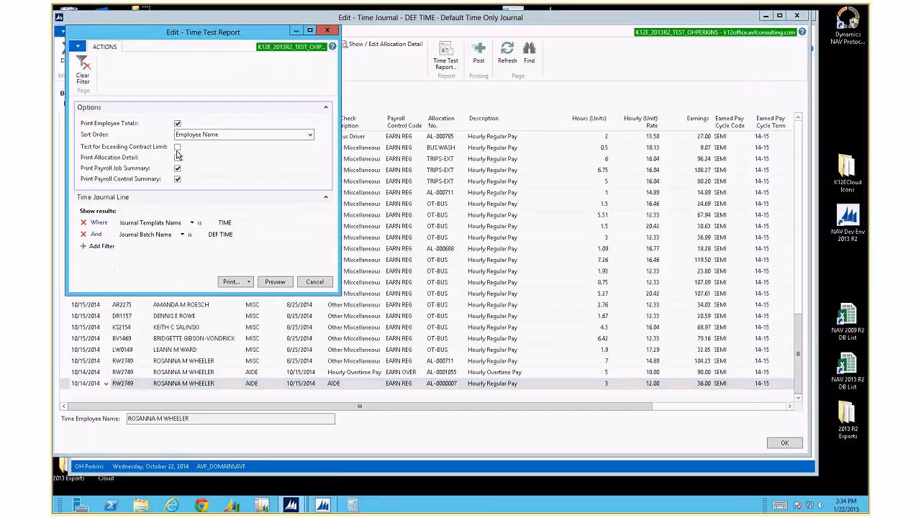
left_click(274, 283)
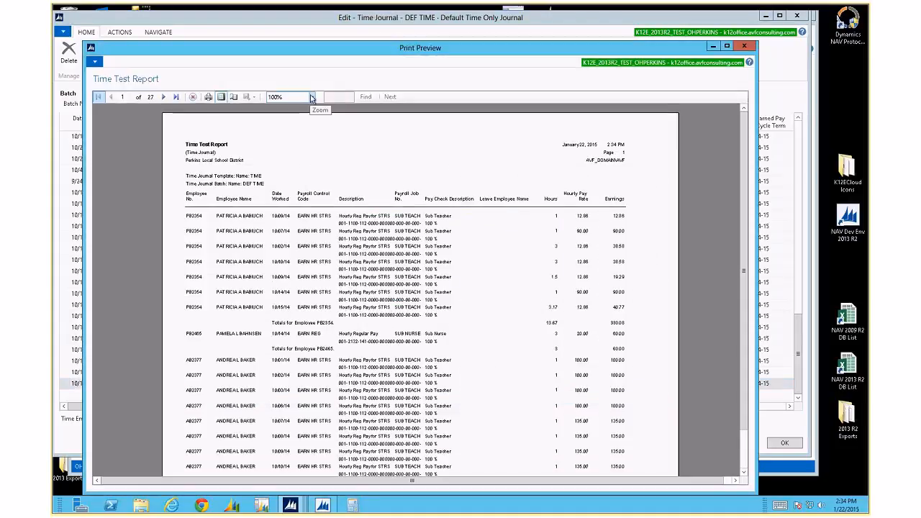
left_click(311, 97)
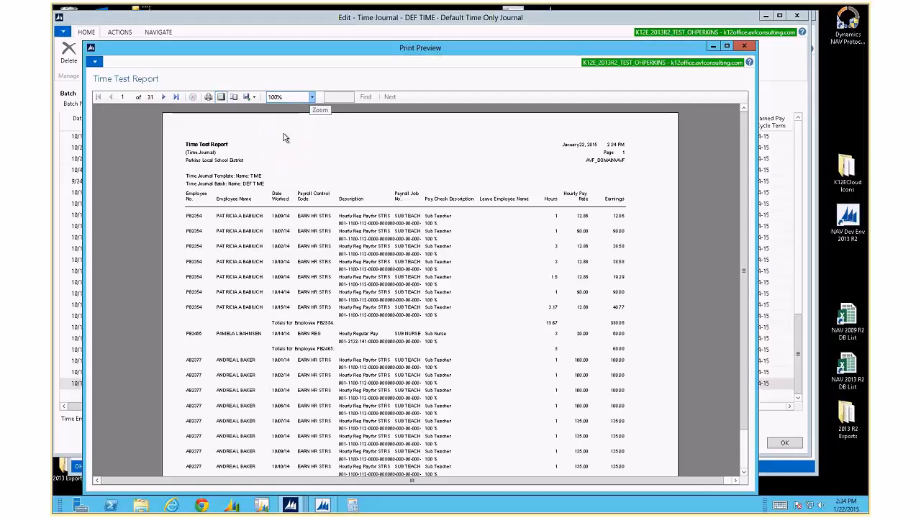
left_click(283, 133)
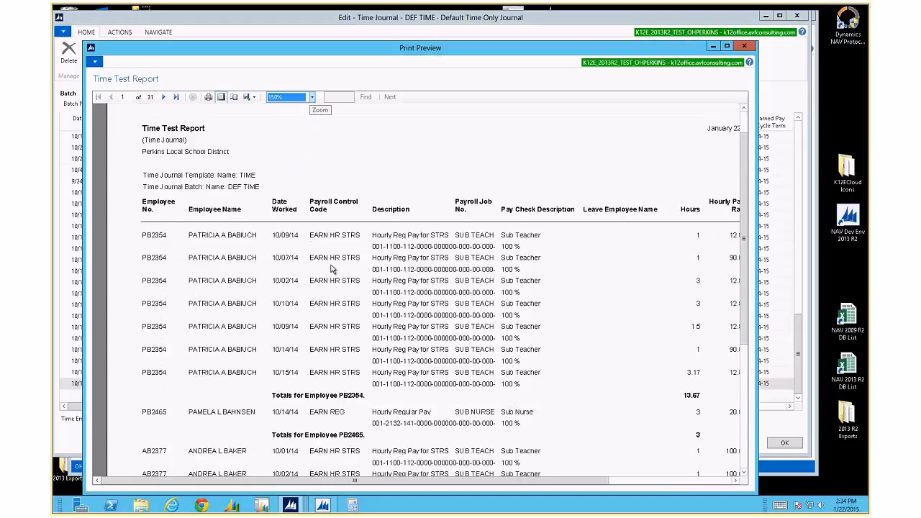
Step: Examine the account allocations and percentages printed under each employee's time line, and close the preview
scroll(333, 268, "down", 2)
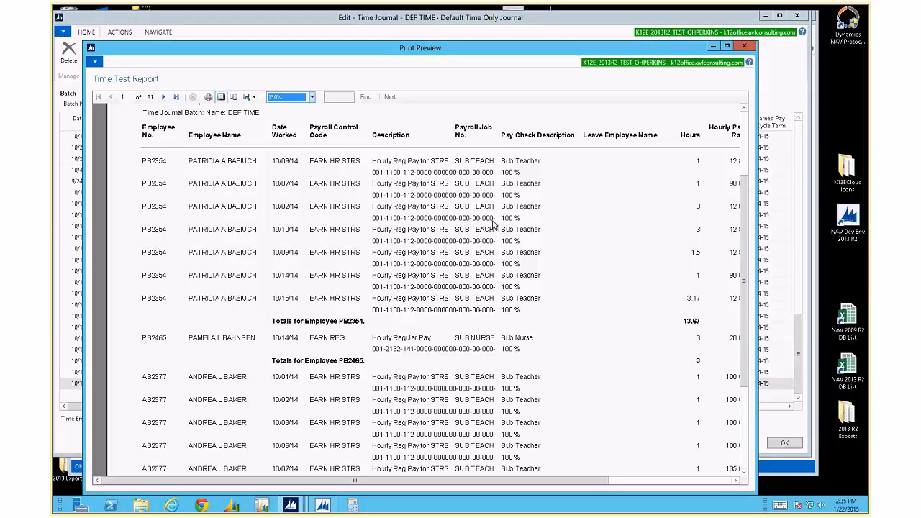
scroll(494, 225, "up", 3)
scroll(494, 226, "down", 3)
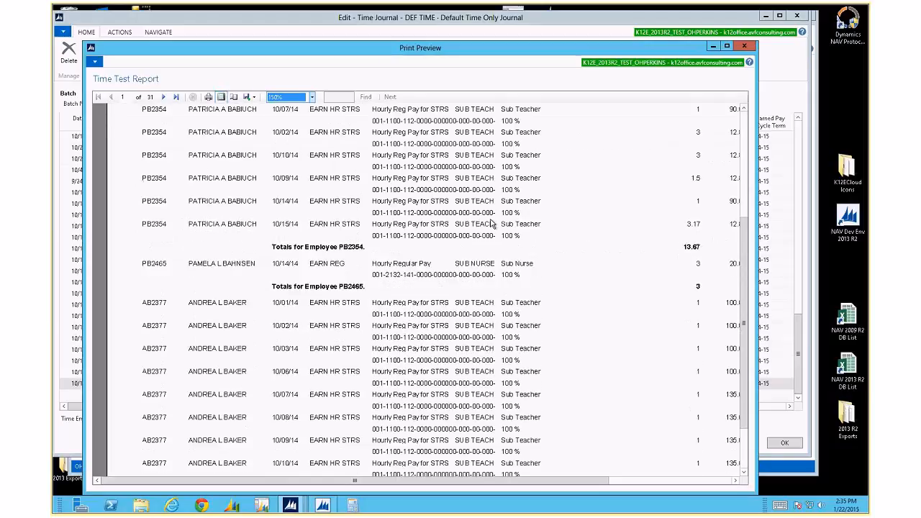
scroll(514, 205, "up", 3)
left_click(744, 46)
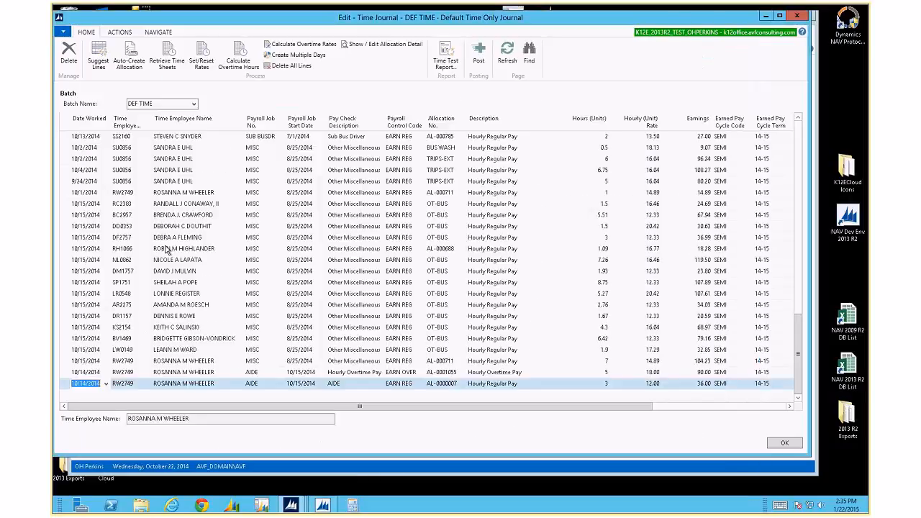
Step: Check the report name and number in the Time Test Report's About This Page information, and cancel the report request
left_click(446, 54)
left_click(78, 46)
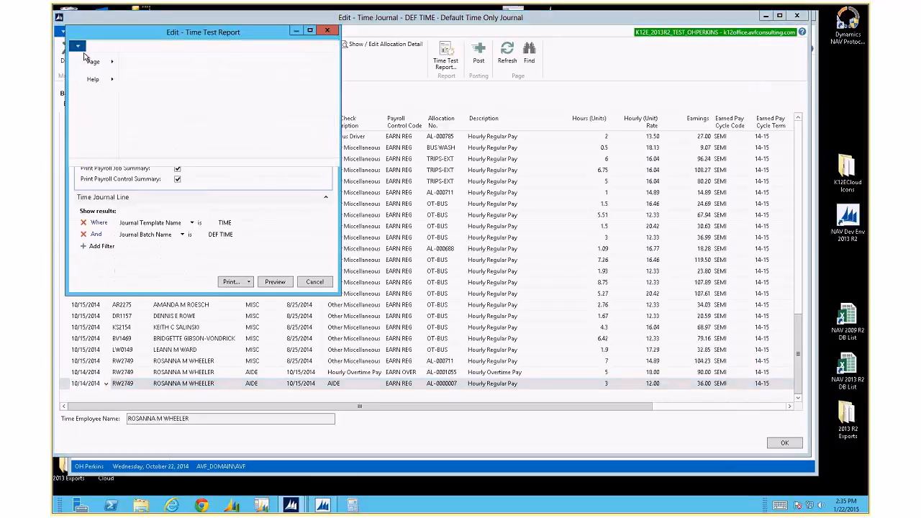
mouse_move(111, 80)
left_click(171, 85)
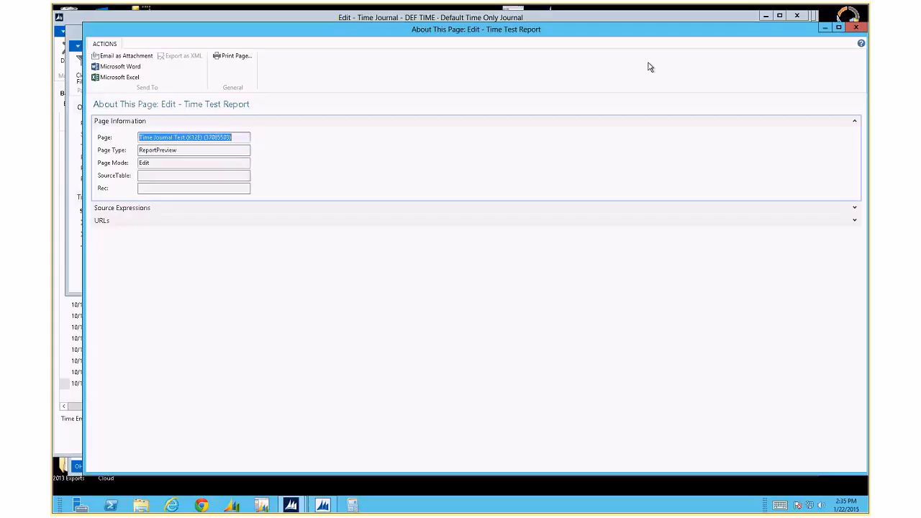
left_click(855, 27)
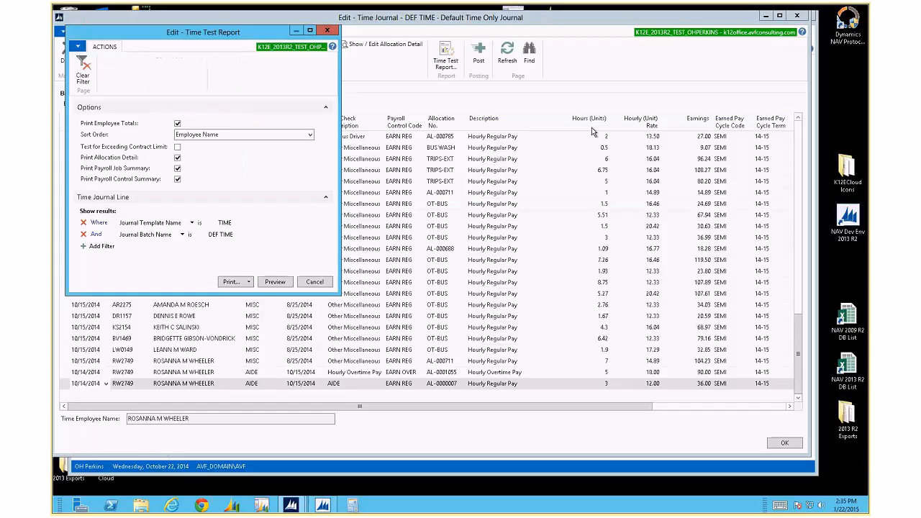
left_click(321, 285)
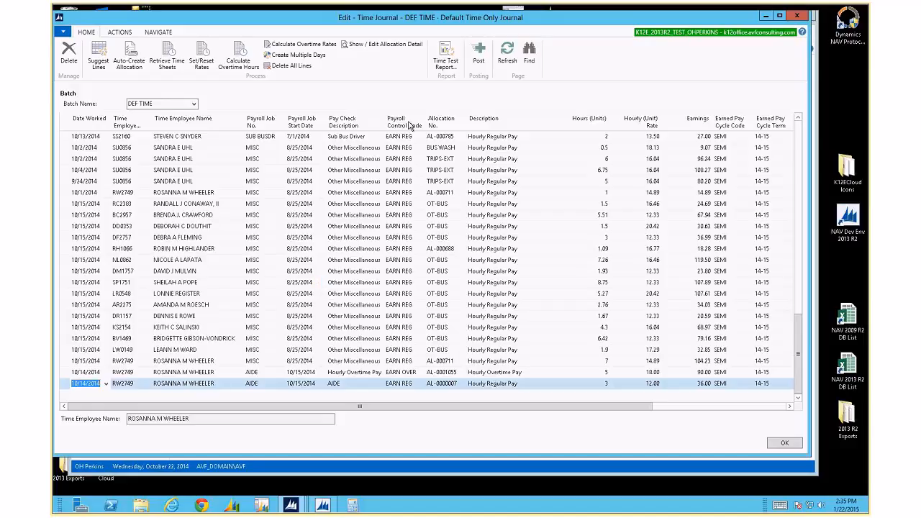
Step: Check the Update Lines with Hours options without applying them, delete the zero lines from the DEF TIME batch, and close the journal
left_click(109, 34)
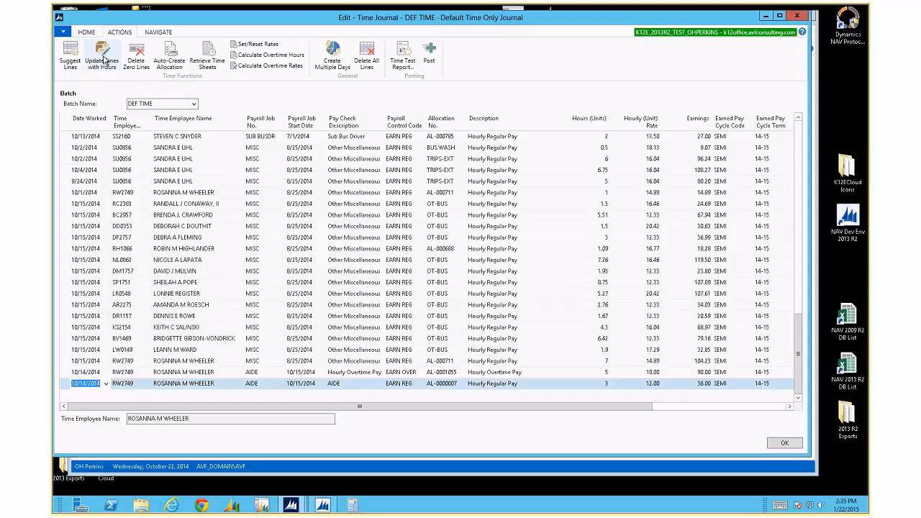
left_click(104, 61)
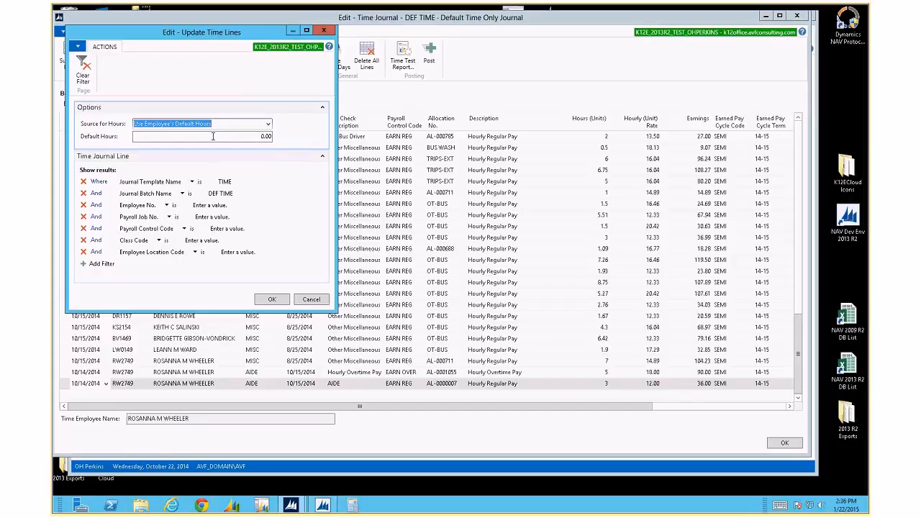
key("Escape")
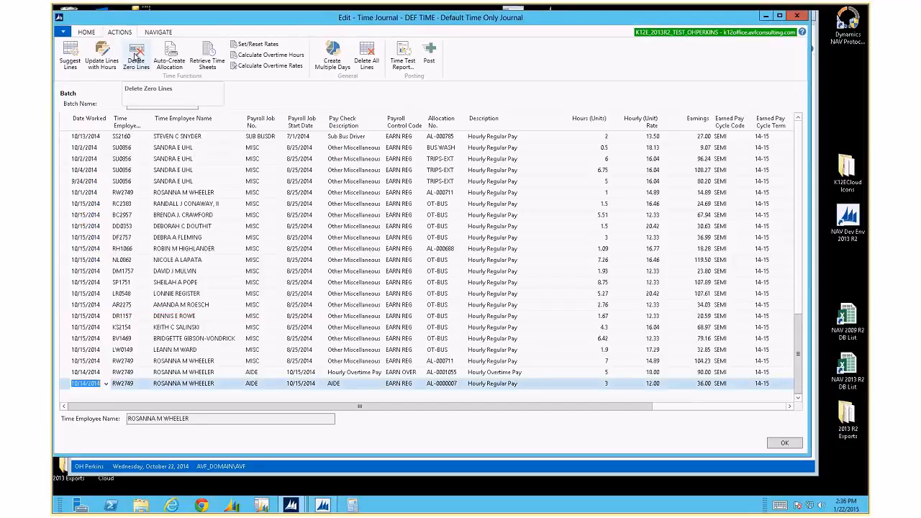
left_click(135, 57)
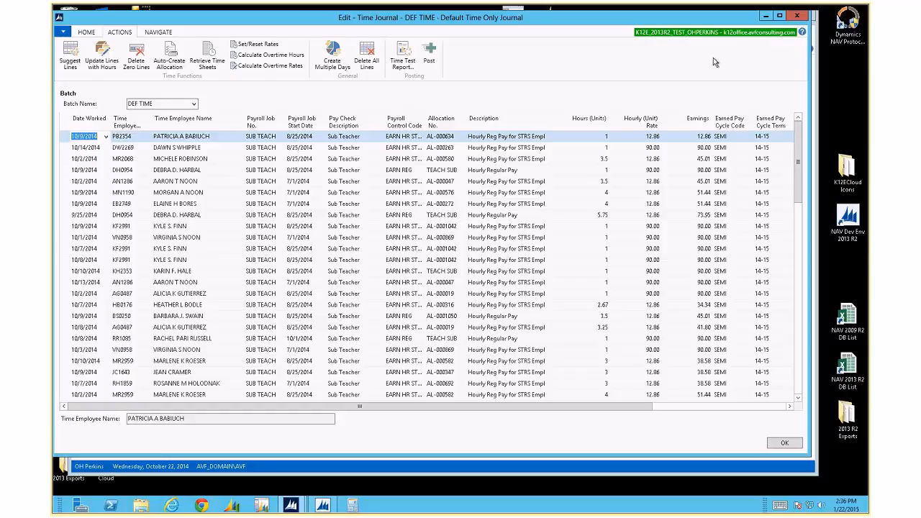
key("Escape")
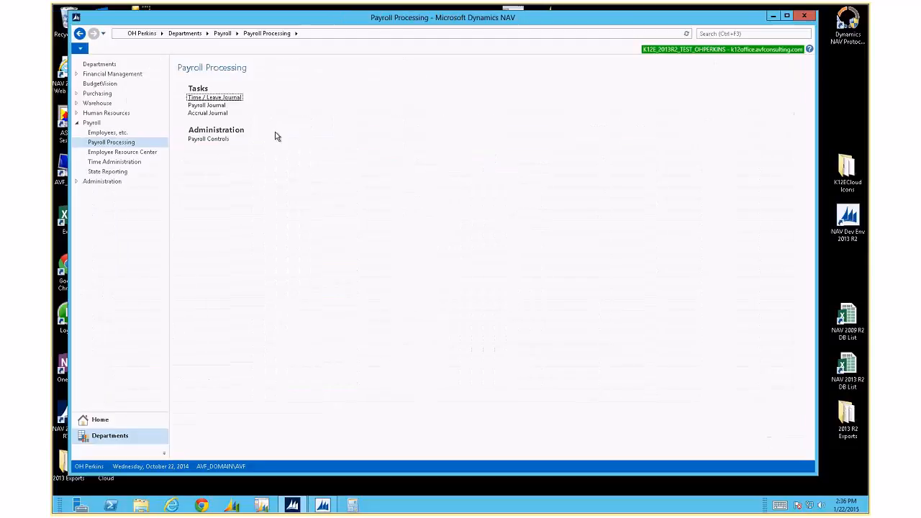
Step: Look at the Payroll Journal's DEFAULT batch and close it
left_click(216, 108)
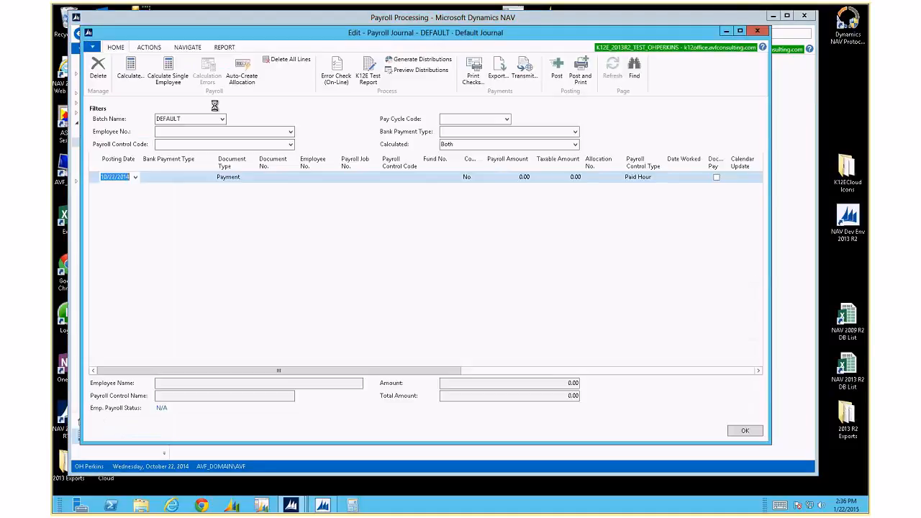
key("Escape")
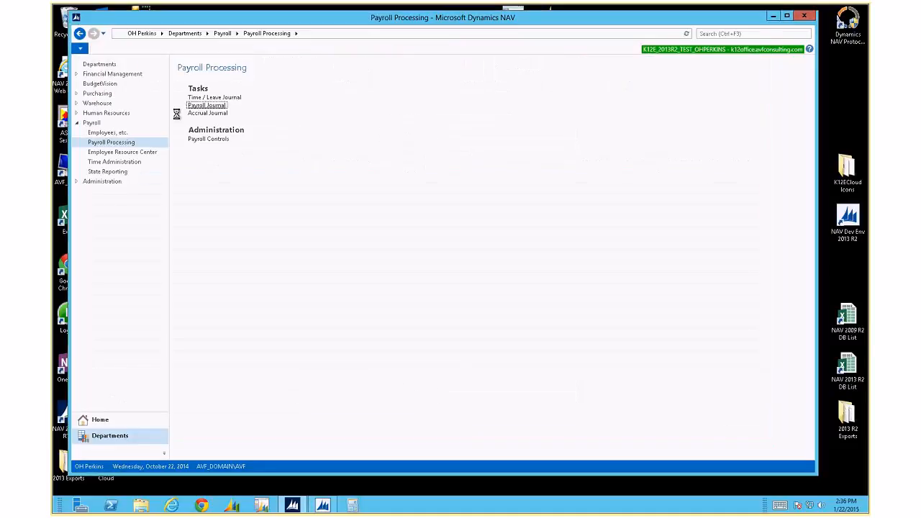
Step: Reopen the Time Only journal, post the DEF TIME batch, and close the journal
left_click(209, 98)
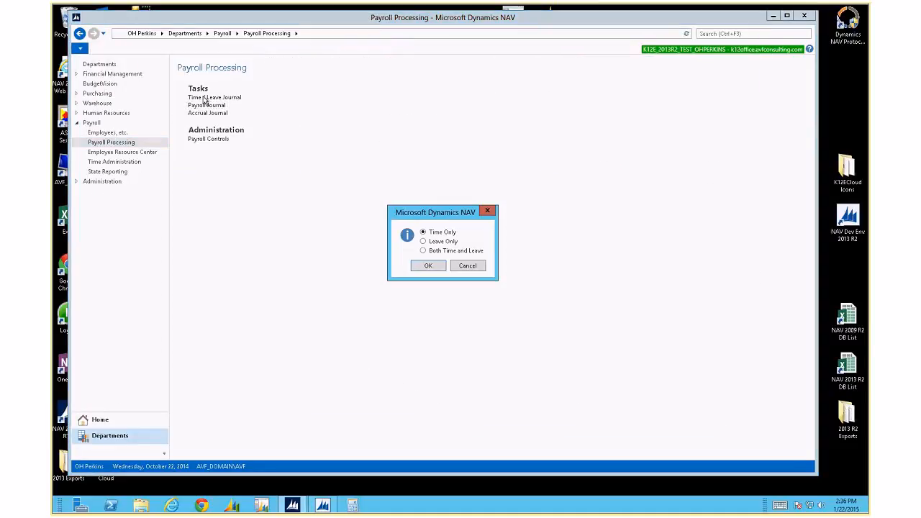
left_click(416, 268)
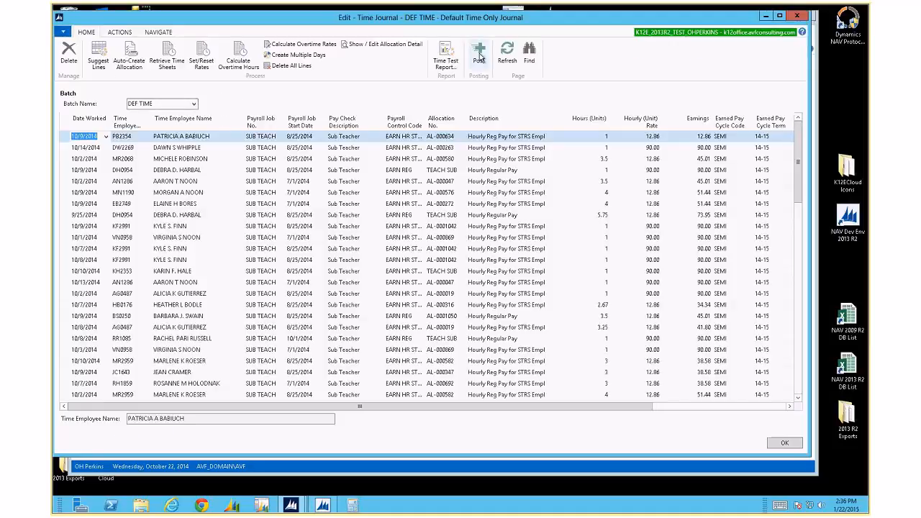
left_click(439, 250)
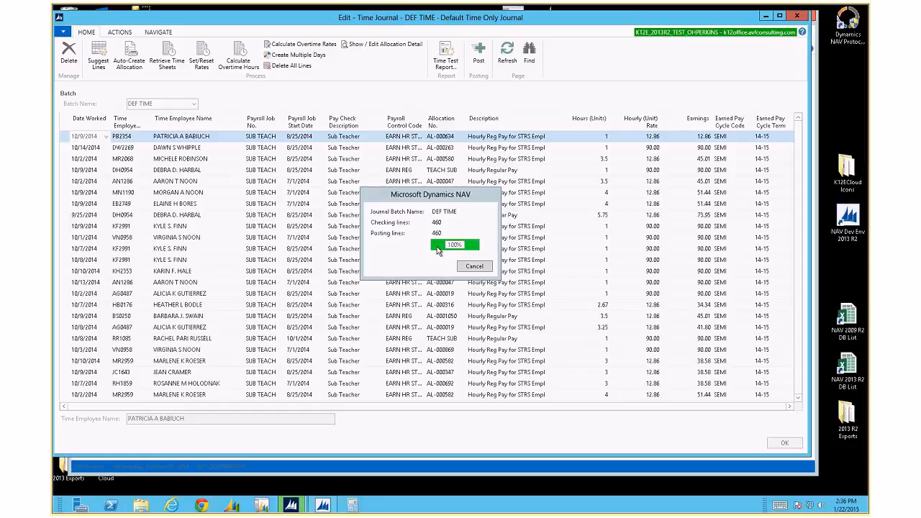
key("Return")
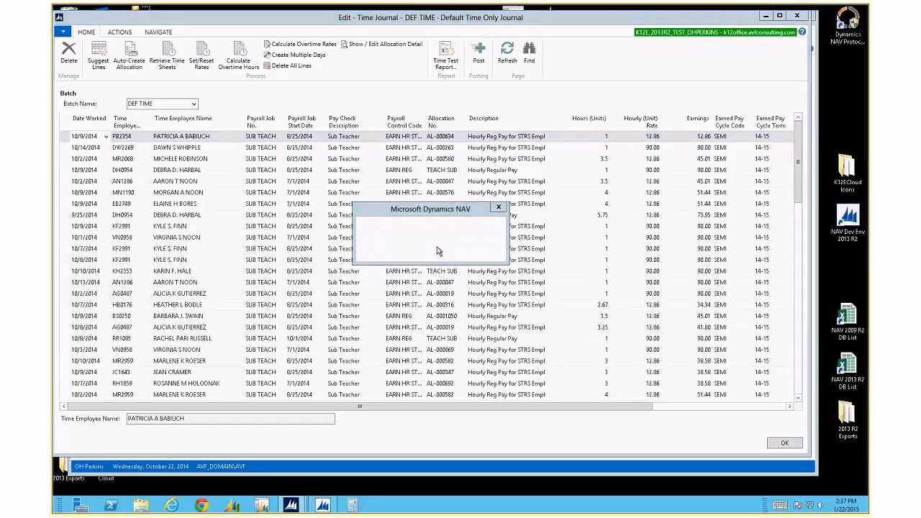
left_click(785, 444)
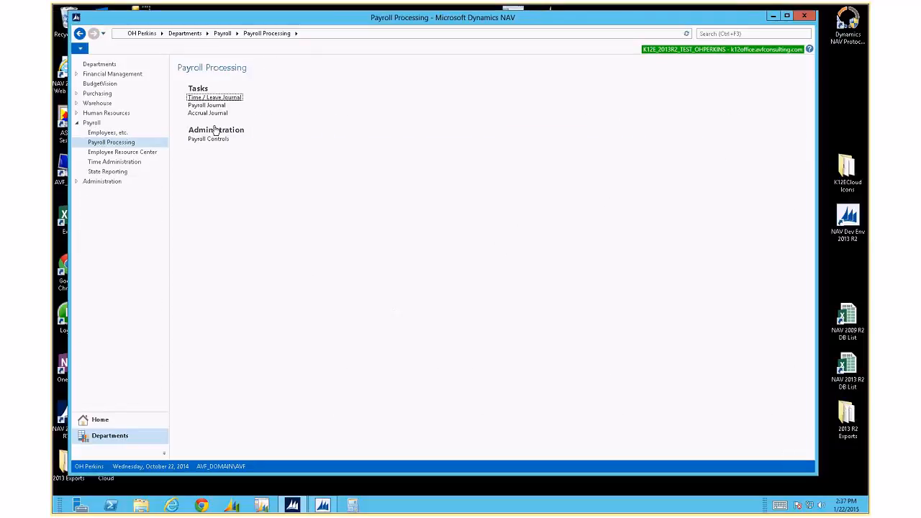
Step: Open the Time / Leave Journal for Leave Only and show the list of available leave batches
left_click(212, 100)
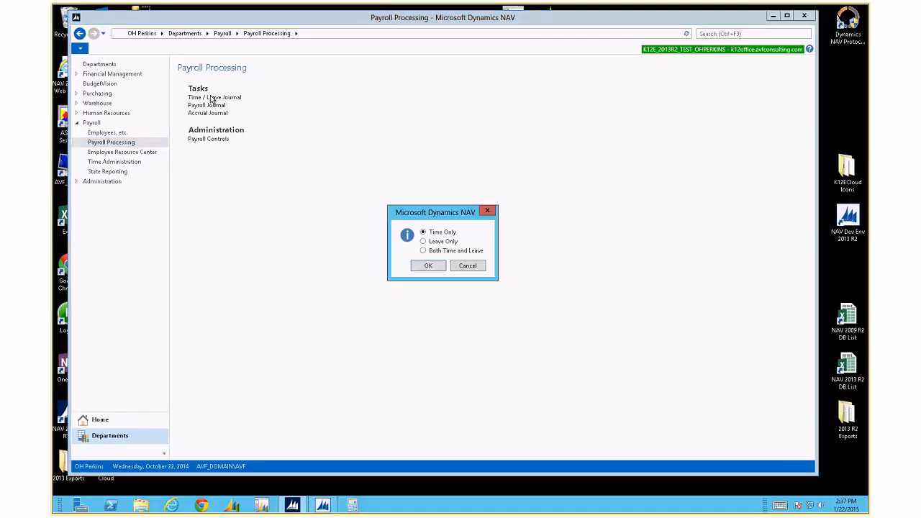
left_click(423, 242)
left_click(428, 266)
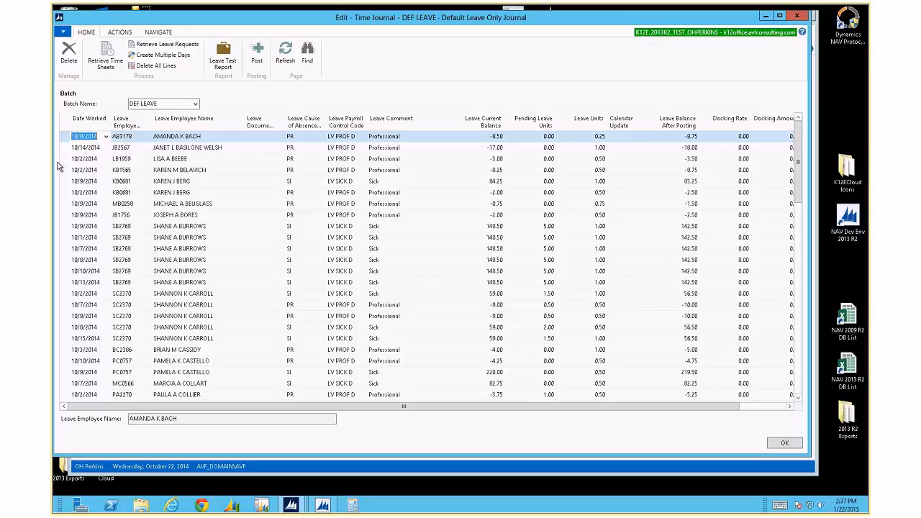
left_click(194, 105)
left_click(195, 105)
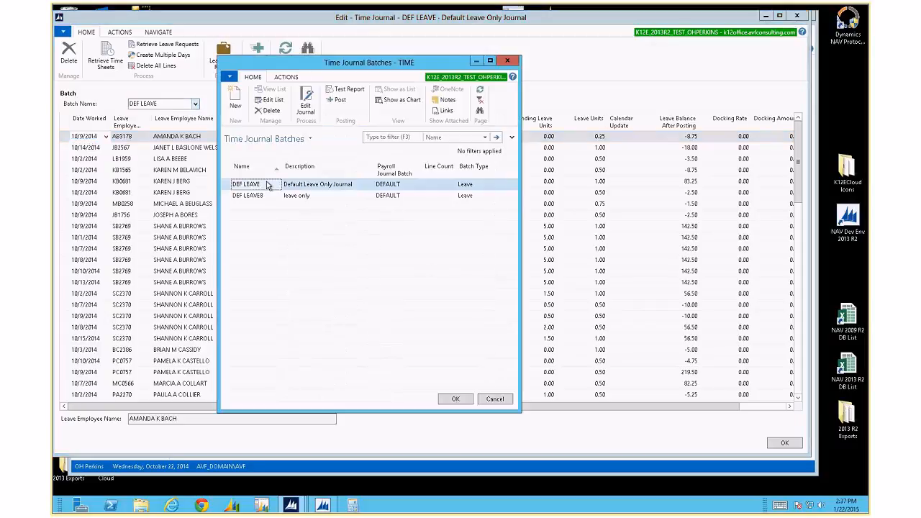
Step: Examine the Line Count of the DEF LEAVE and DEF LEAVE8 batches in a widened list, keep DEF LEAVE, and close the journal
left_click(439, 189)
left_click(437, 195)
left_click(433, 189)
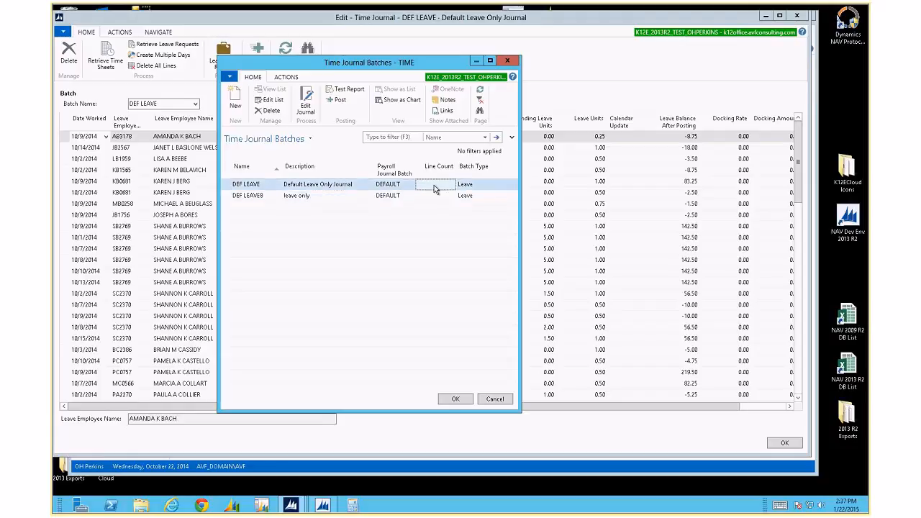
left_click(434, 194)
left_click(435, 186)
left_click_drag(518, 216, 539, 217)
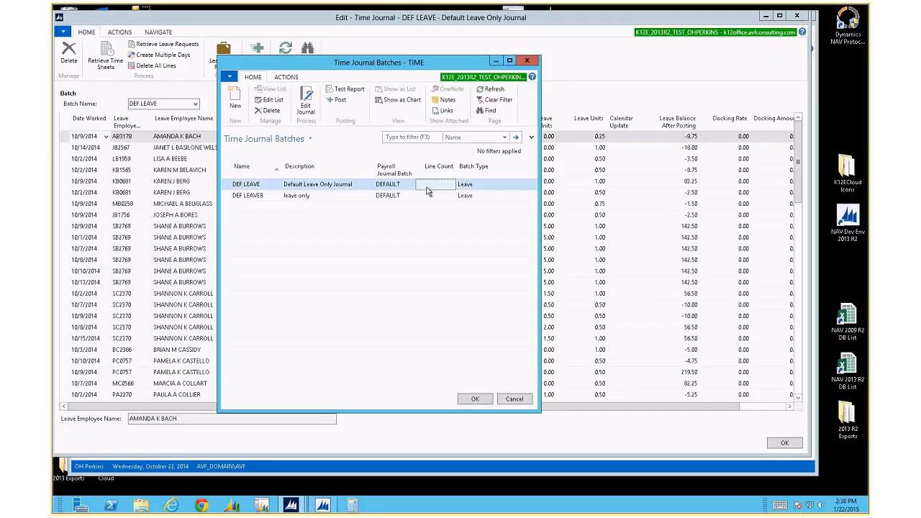
double_click(423, 189)
key("Escape")
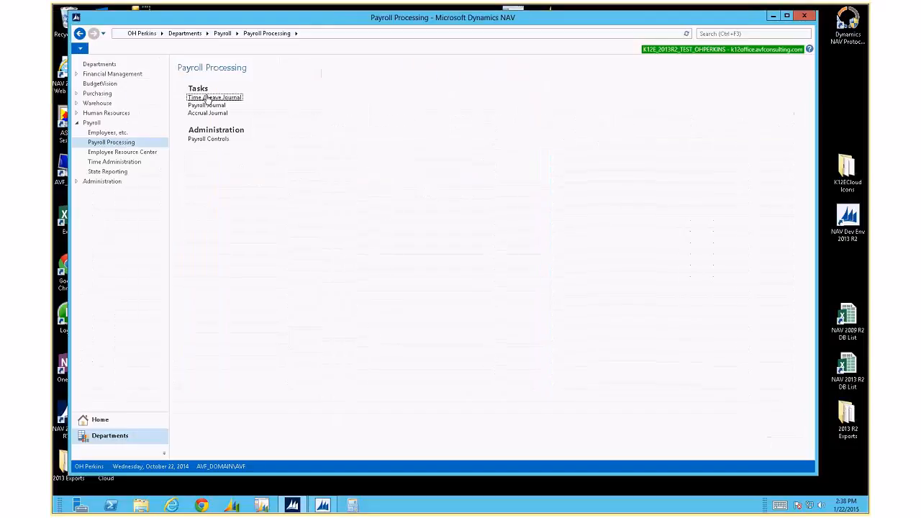
Step: Open the Time / Leave Journal for Both Time and Leave, and check the batch list's Line Count for DEF BOTH
left_click(210, 97)
left_click(424, 252)
left_click(429, 266)
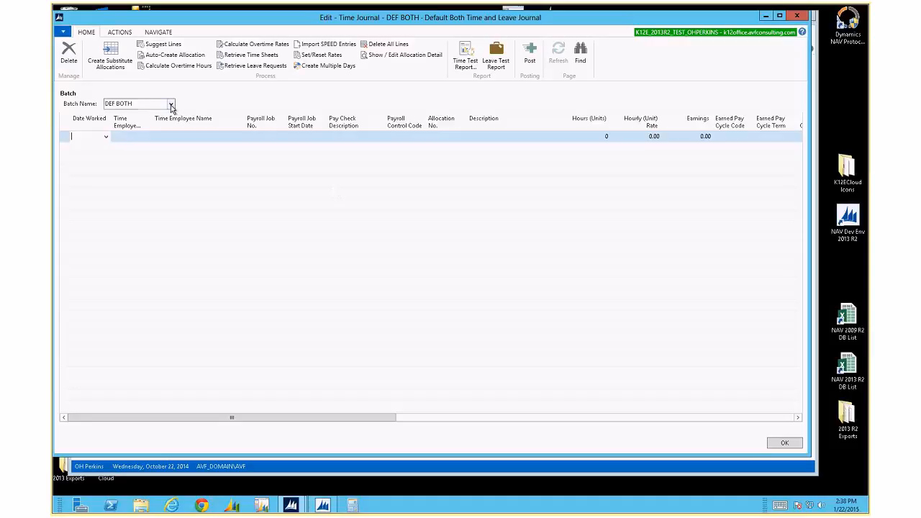
left_click(171, 105)
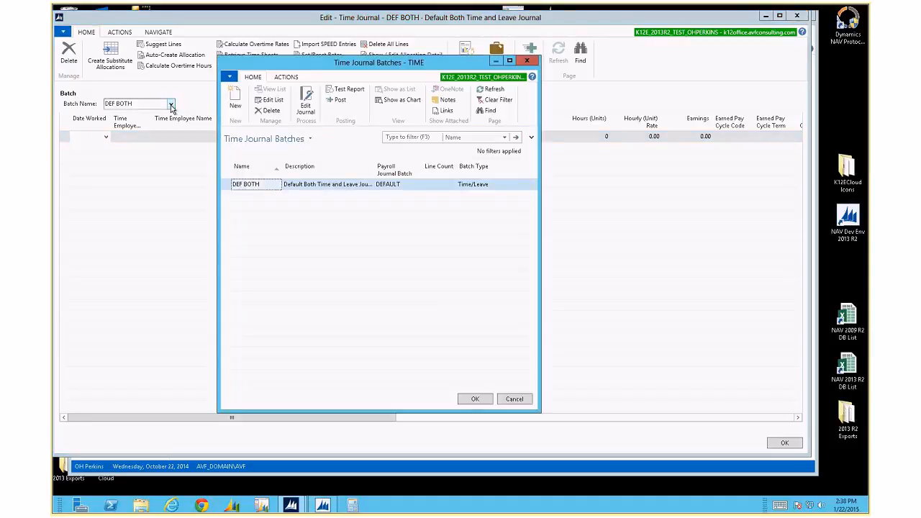
key("Escape")
Step: Add a time line dated 1/22/2015 to the DEF BOTH batch for the first employee in the lookup list
left_click(97, 137)
type("t")
key("Tab")
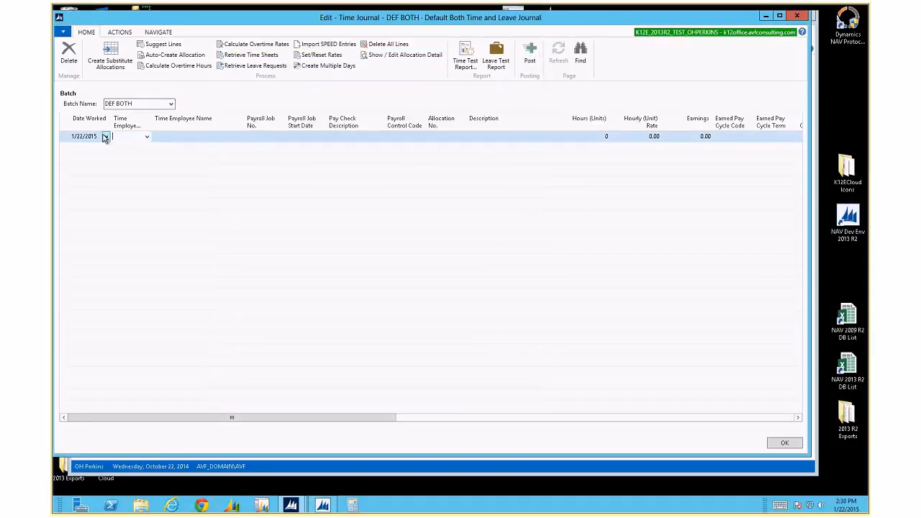
key("F4")
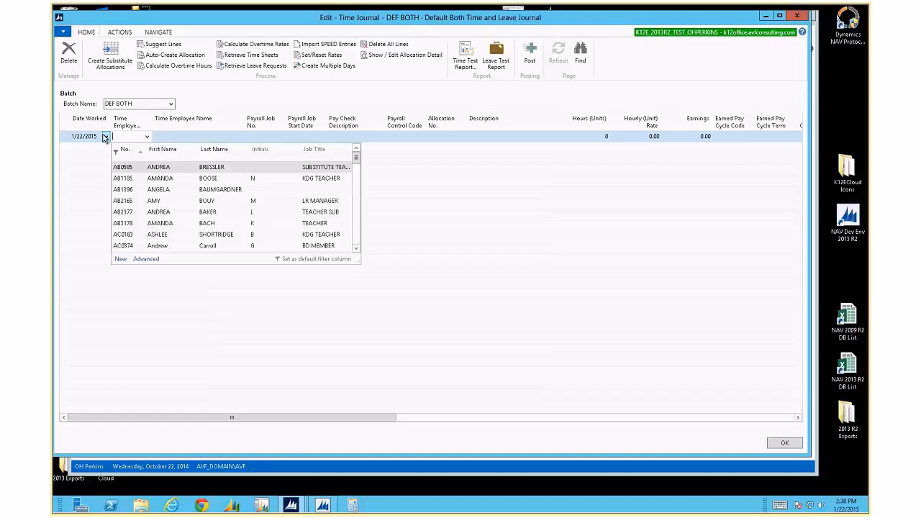
key("Return")
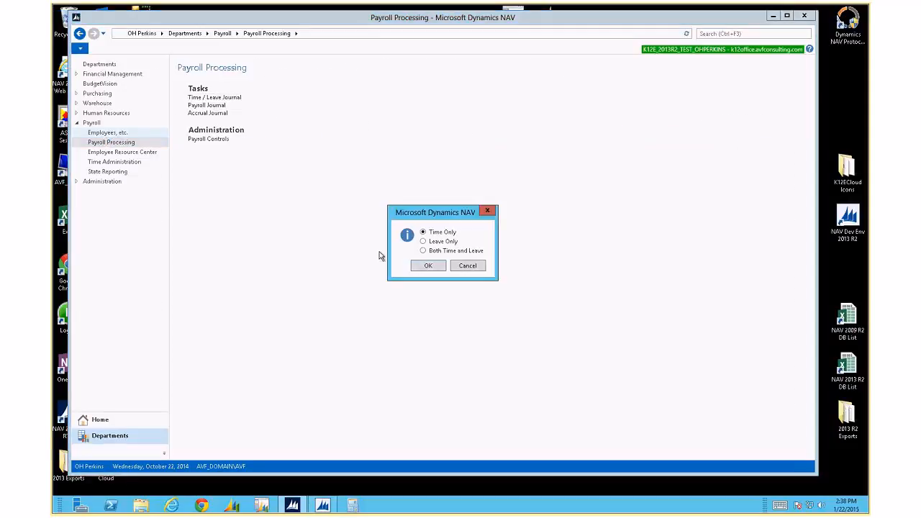
Step: Reopen the Both Time and Leave journal, check the Line Count for DEF BOTH again, and close the journal
left_click(424, 251)
left_click(427, 266)
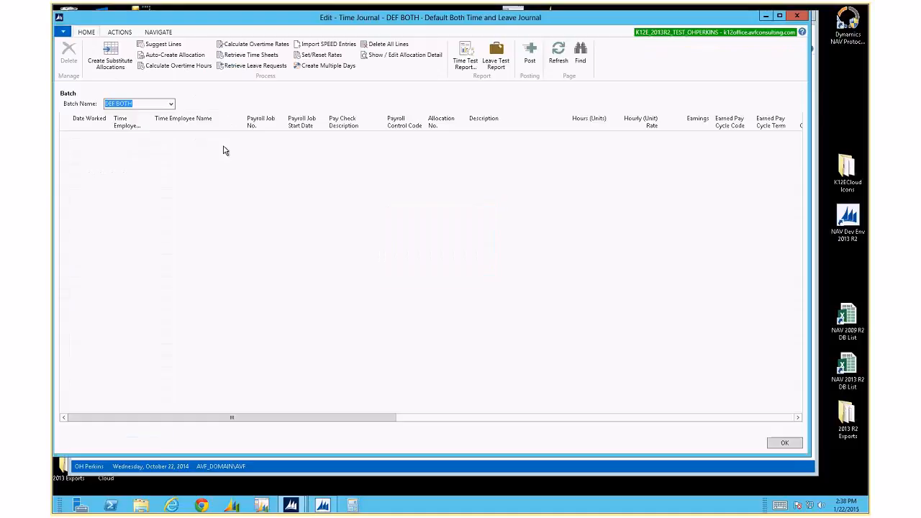
left_click(170, 103)
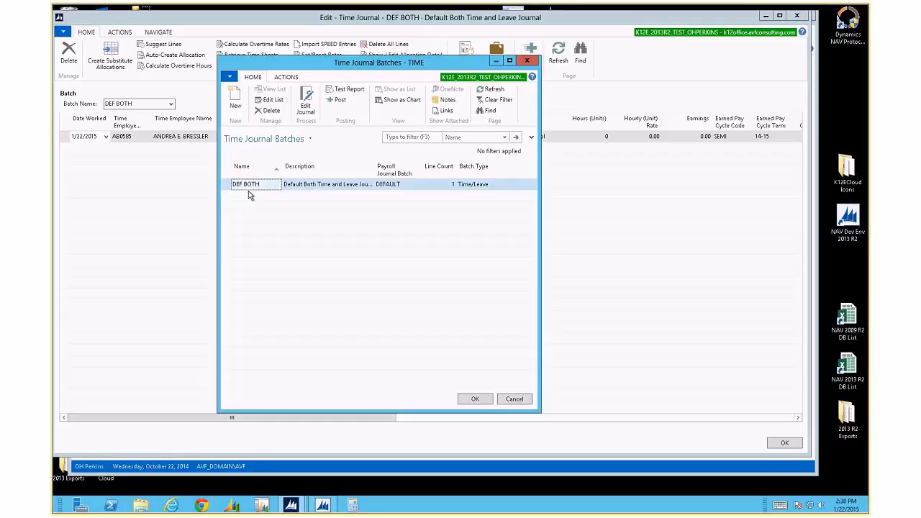
key("Return")
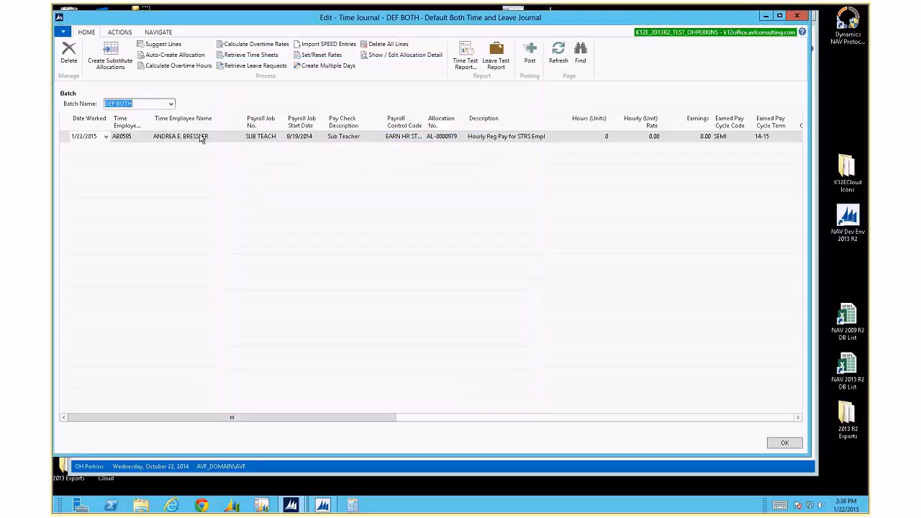
key("Escape")
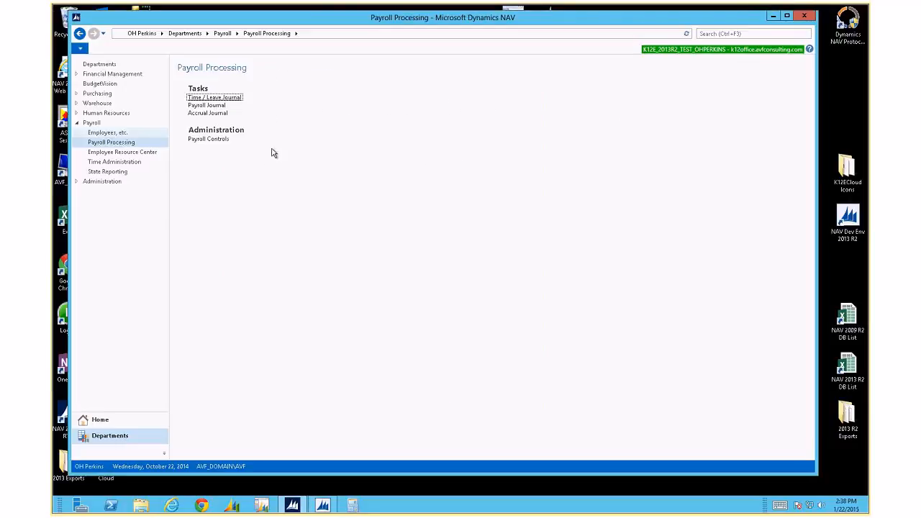
Step: Open the Leave Only journal and choose the DEF LEAVE batch from its batch list
left_click(213, 101)
left_click(424, 243)
left_click(422, 266)
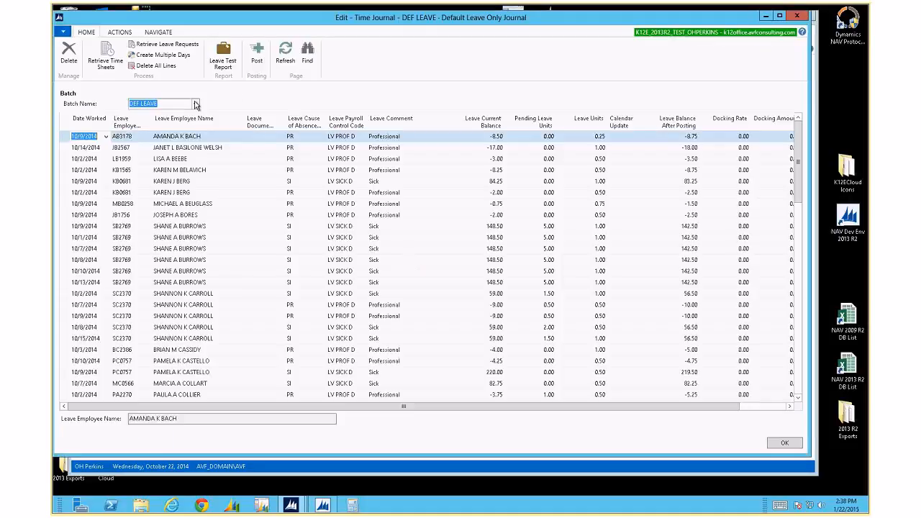
left_click(194, 104)
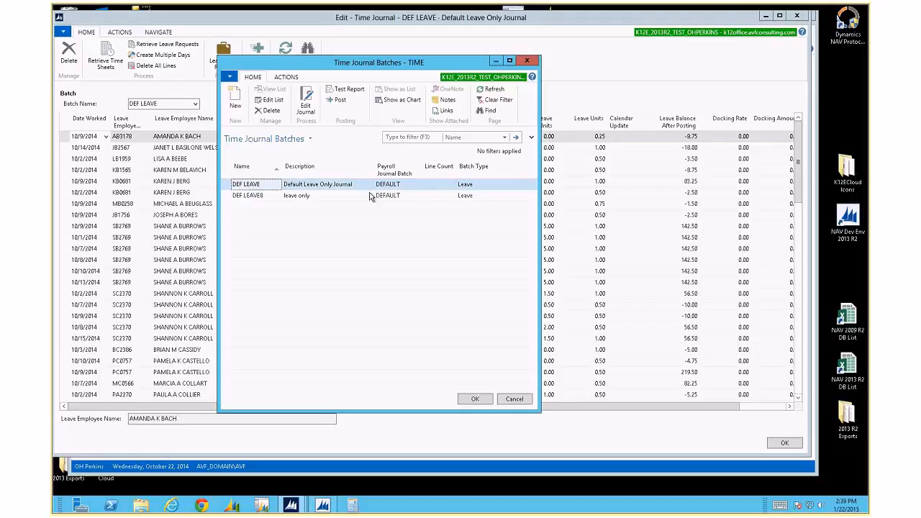
left_click(331, 189)
double_click(331, 188)
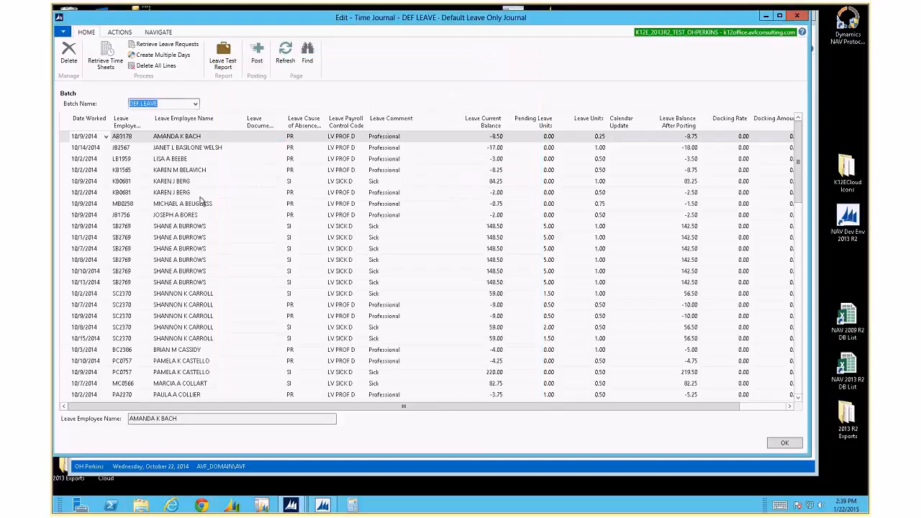
Step: Widen the Leave Employee No. and Leave Document No. columns to show their full headings, and recheck the leave batch list
left_click(205, 192)
left_click(205, 239)
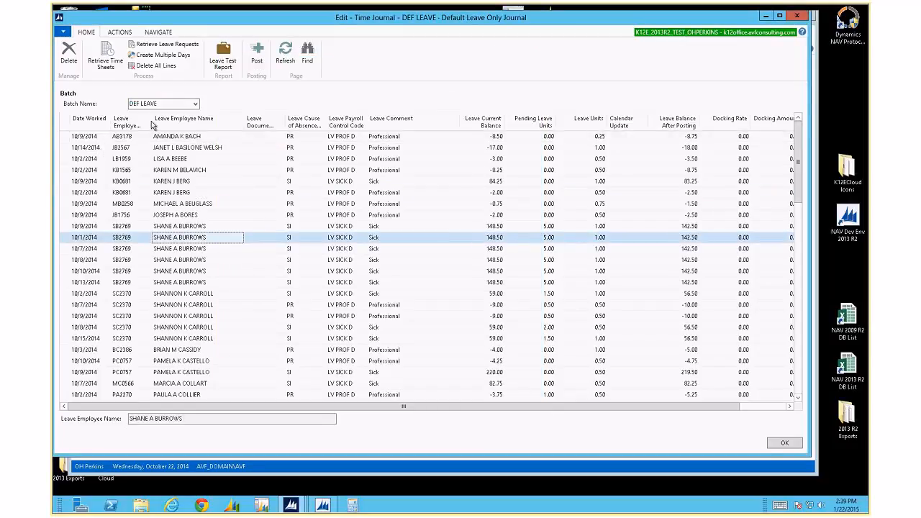
left_click_drag(164, 122, 164, 122)
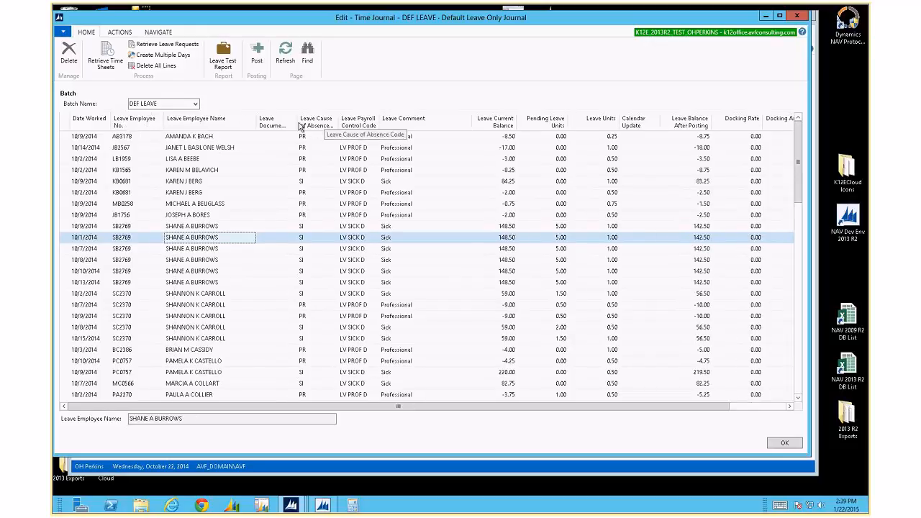
left_click_drag(309, 126, 312, 126)
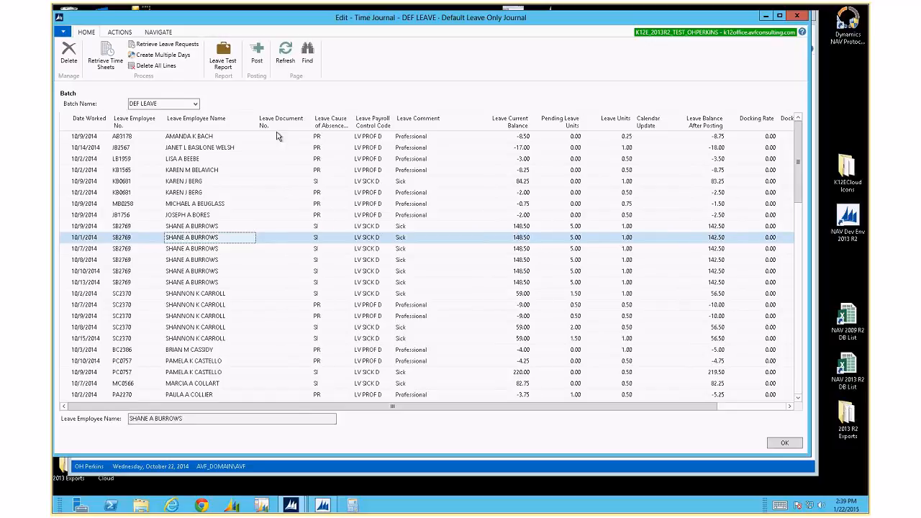
left_click(195, 104)
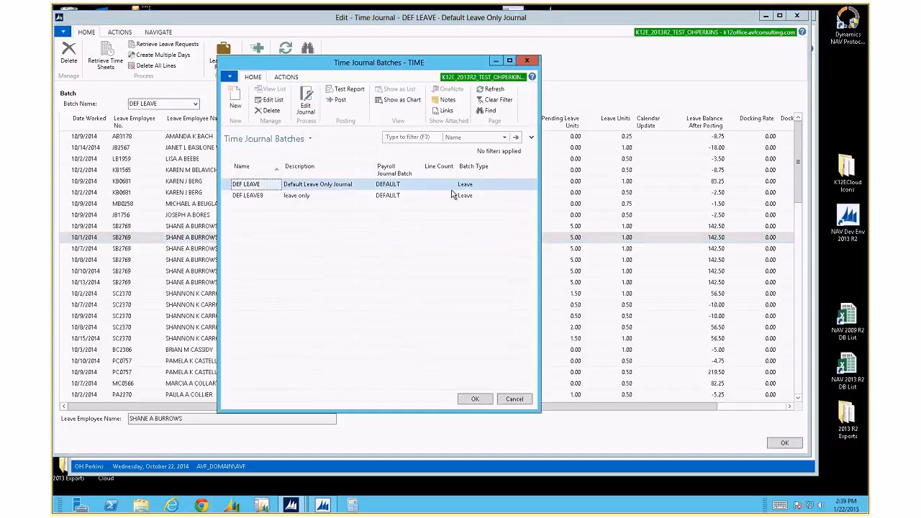
key("Escape")
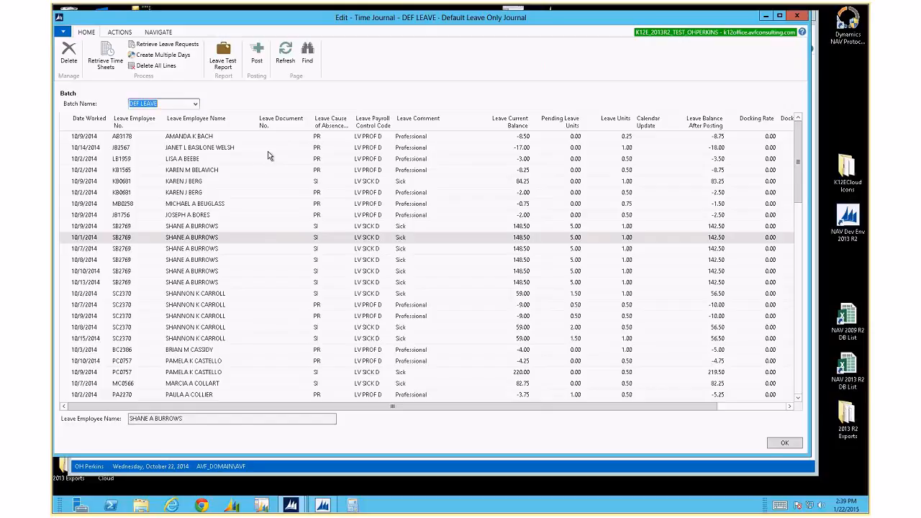
Step: Enter 123 as the Leave Document No. on the last DEF LEAVE line and start a new line below to check carry-over
left_click(221, 350)
scroll(221, 351, "down", 12)
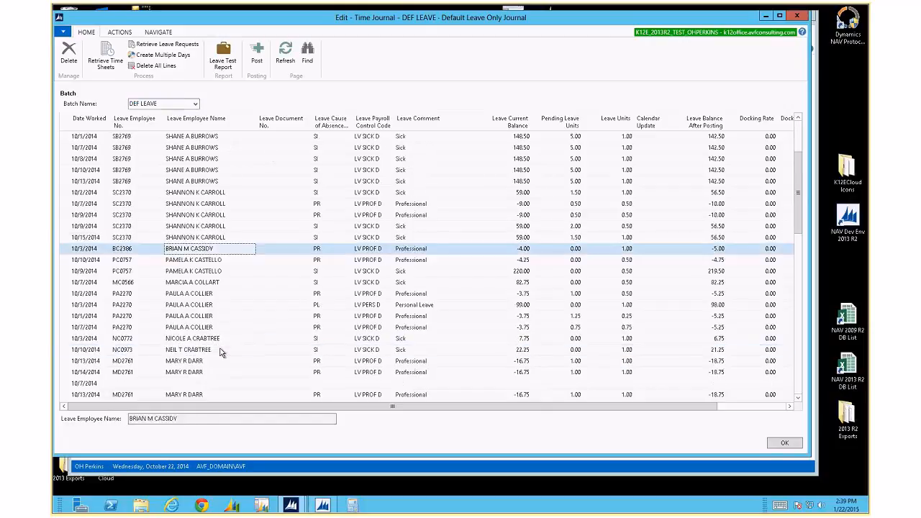
scroll(221, 353, "down", 12)
key("ctrl+End")
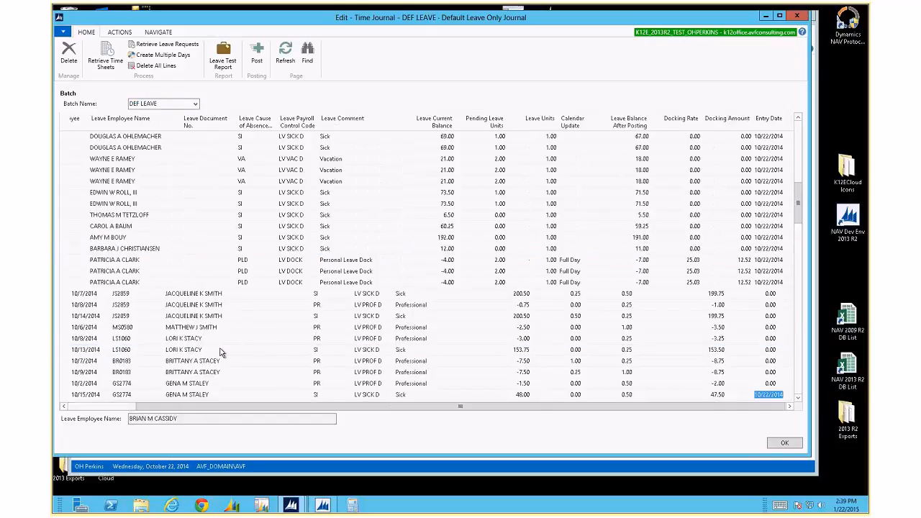
key("Home")
key("Down")
key("Up")
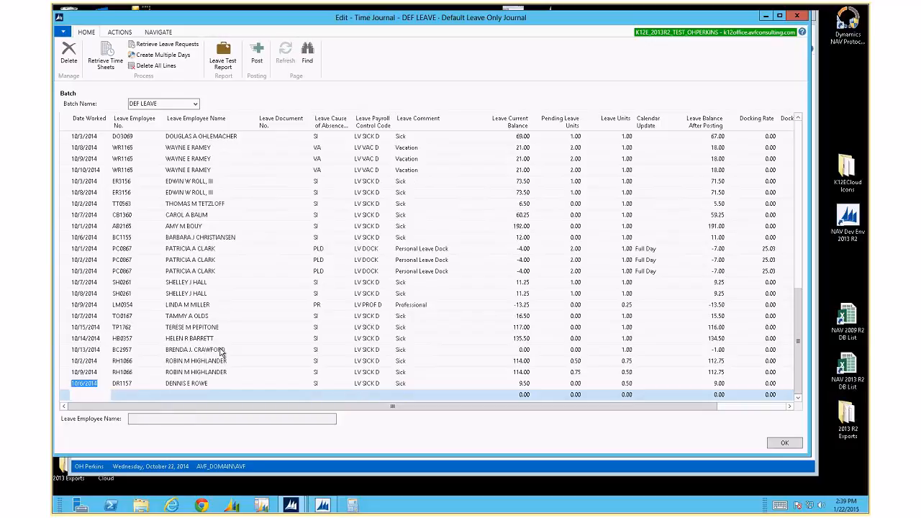
key("Tab")
key("Tab")
type("123")
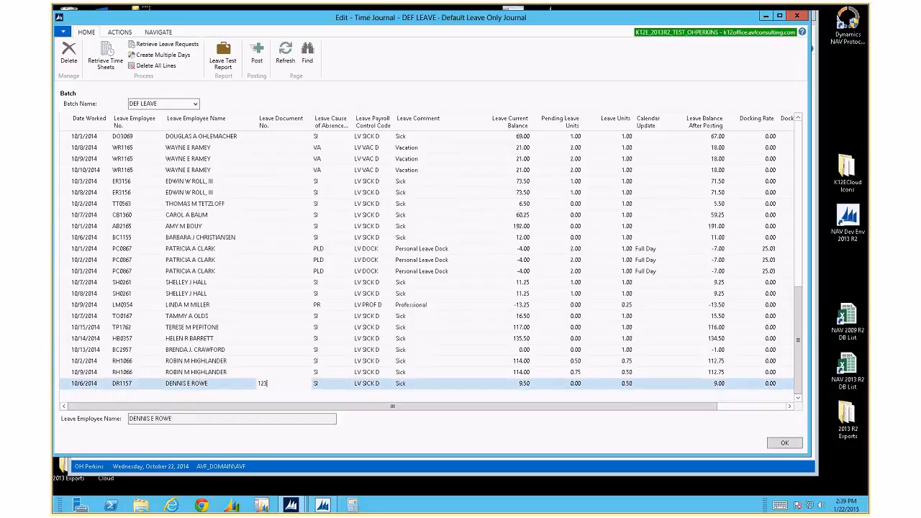
key("Down")
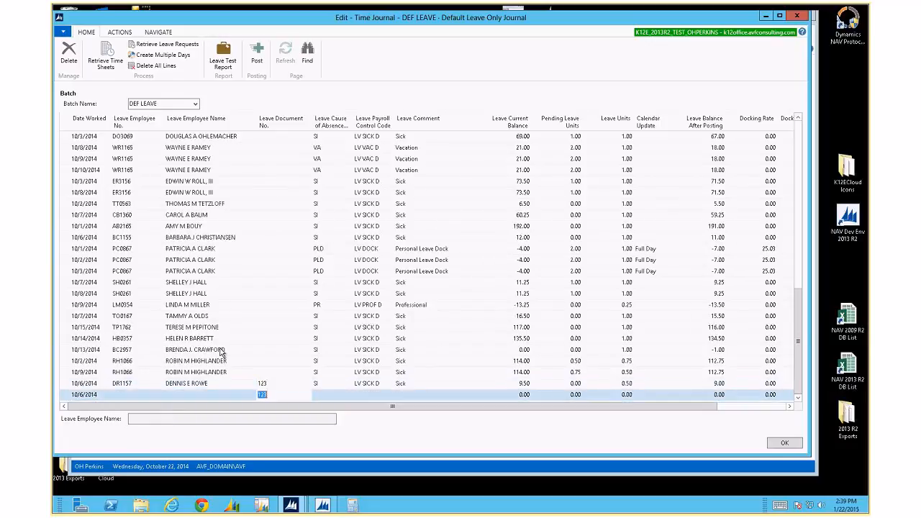
Step: Clear the Leave Document No. from the last 10/6/2014 leave line
key("Up")
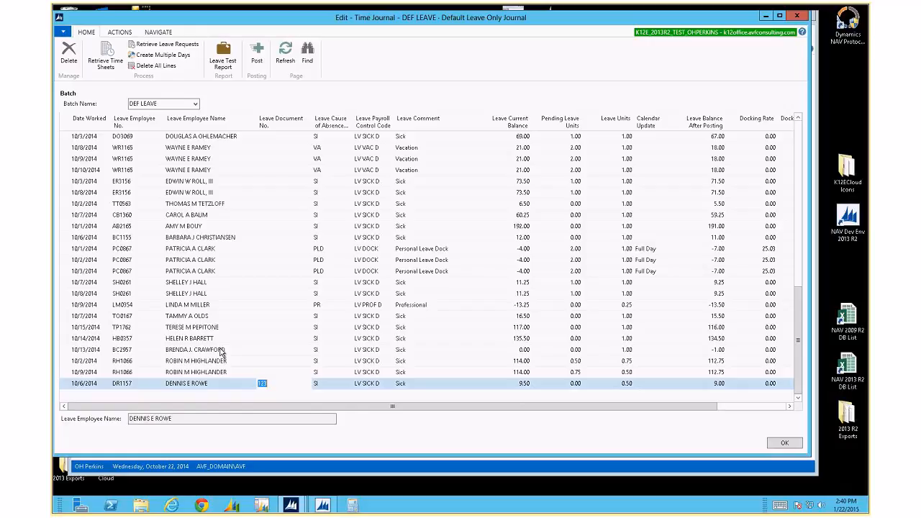
key("Delete")
key("Up")
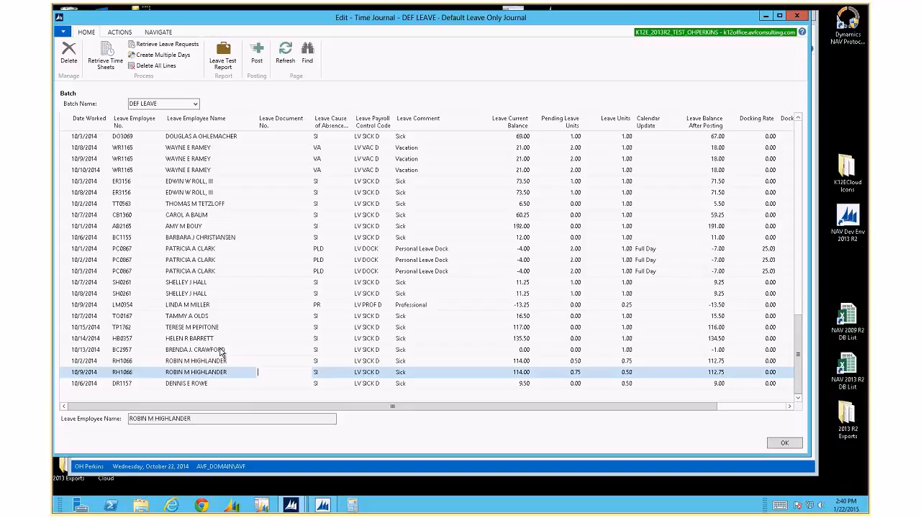
Step: Open the full Causes of Absence list for the first leave line's cause of absence code
key("ctrl+Home")
key("Tab")
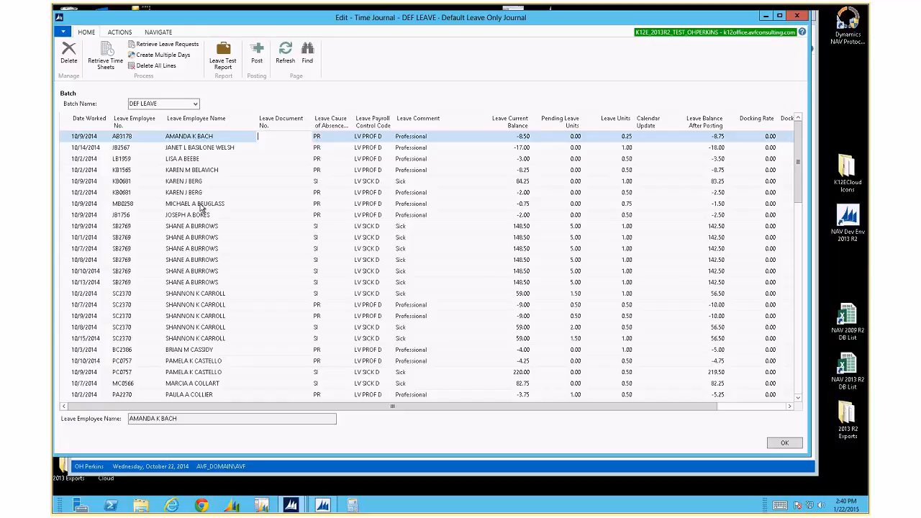
key("Tab")
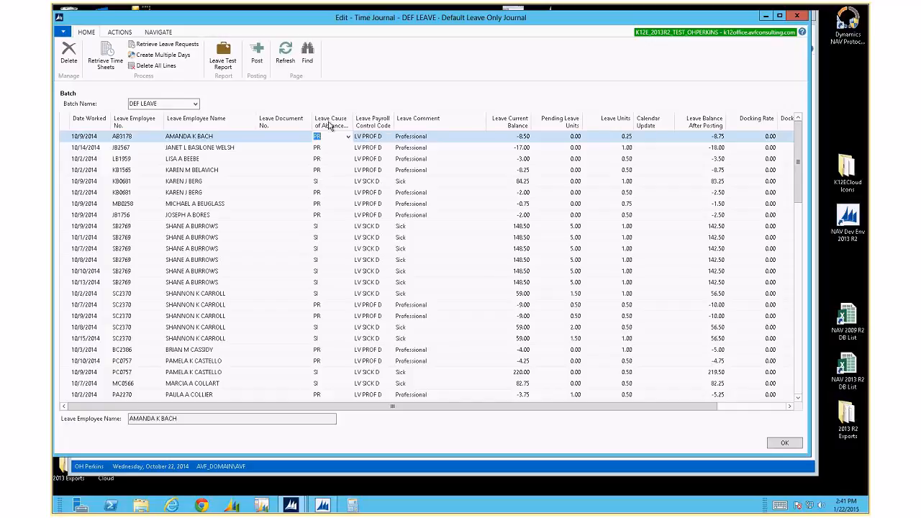
left_click(348, 136)
left_click(346, 251)
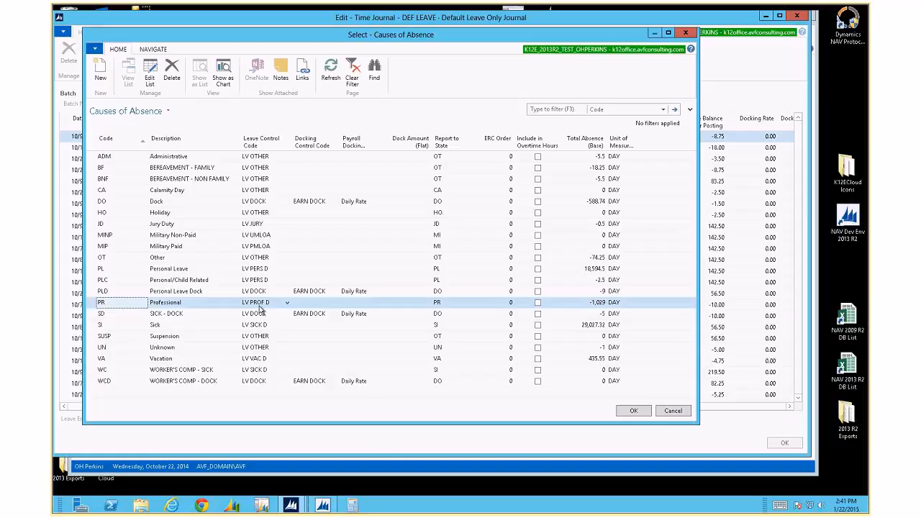
Step: Filter the causes of absence to Leave Control Code LV PERS D, and close the list without picking a cause
right_click(257, 270)
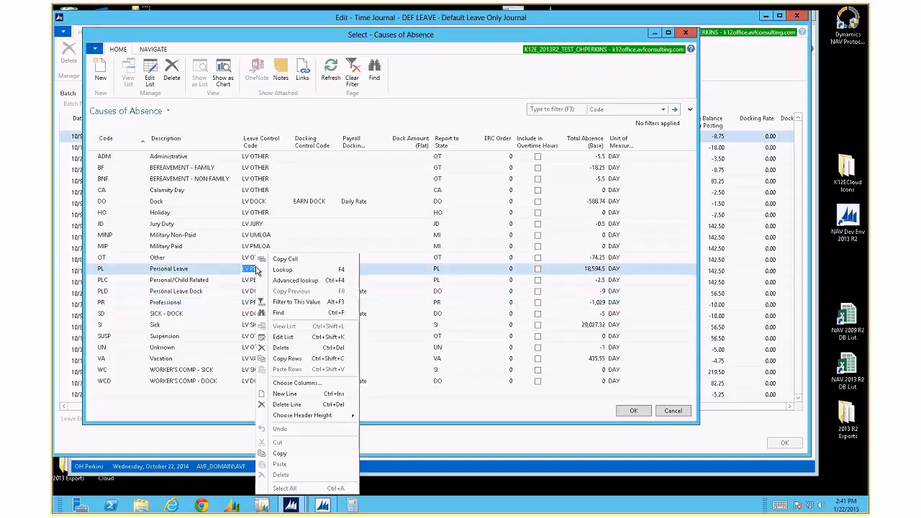
left_click(283, 303)
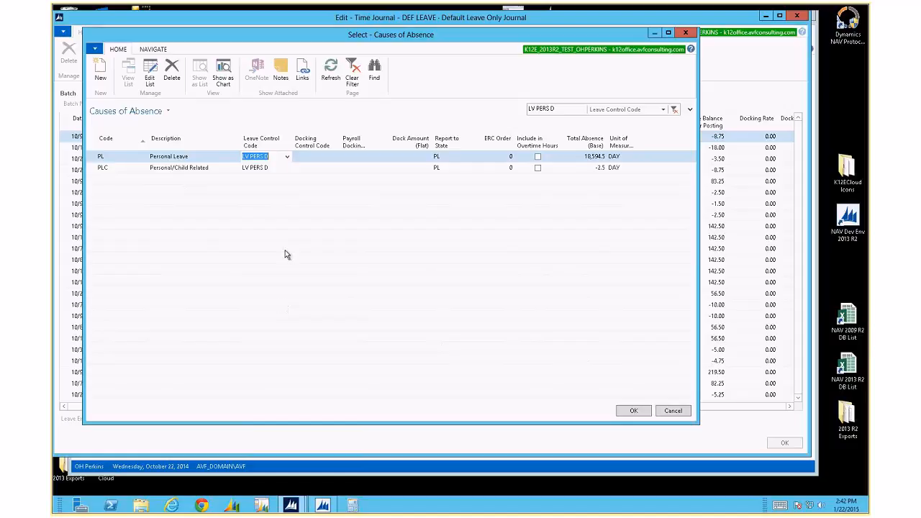
key("Escape")
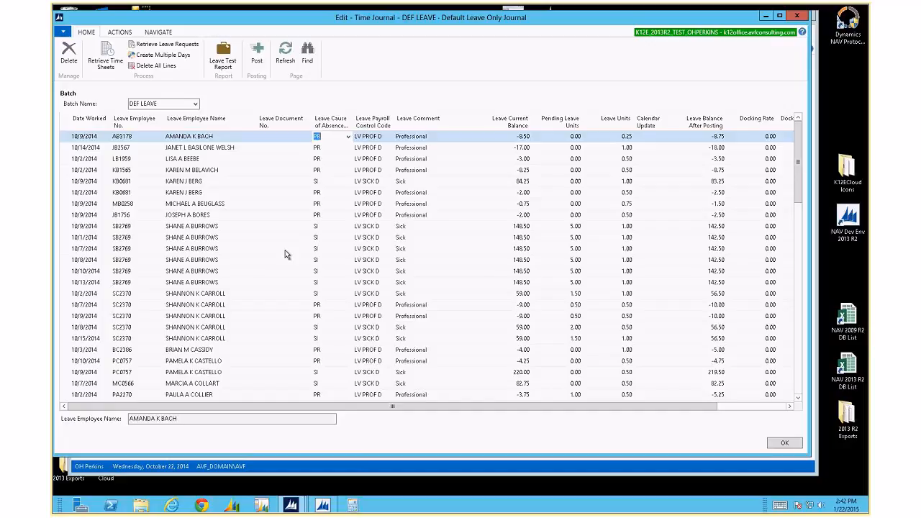
Step: Add a leave line dated 10/6/2014 at the end of the batch, copying the previous line's employee and using cause of absence PLD
key("Up")
key("Down")
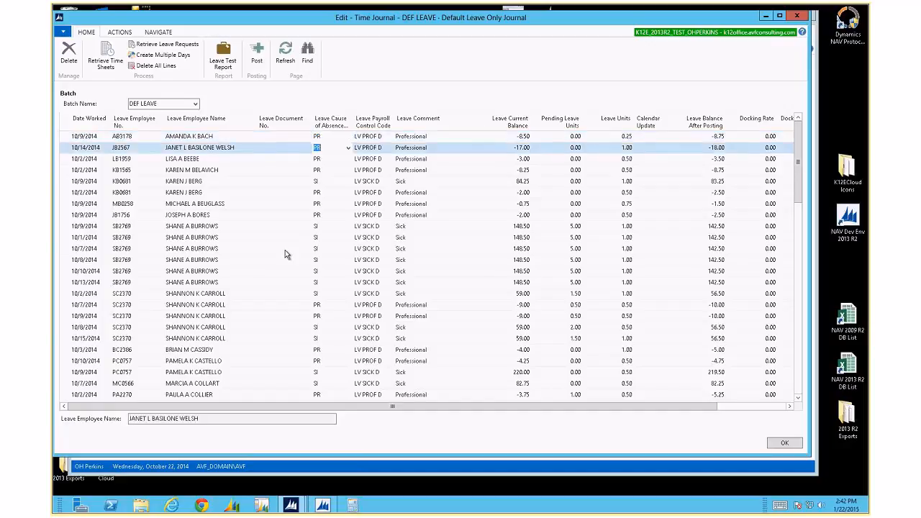
key("ctrl+End")
key("Return")
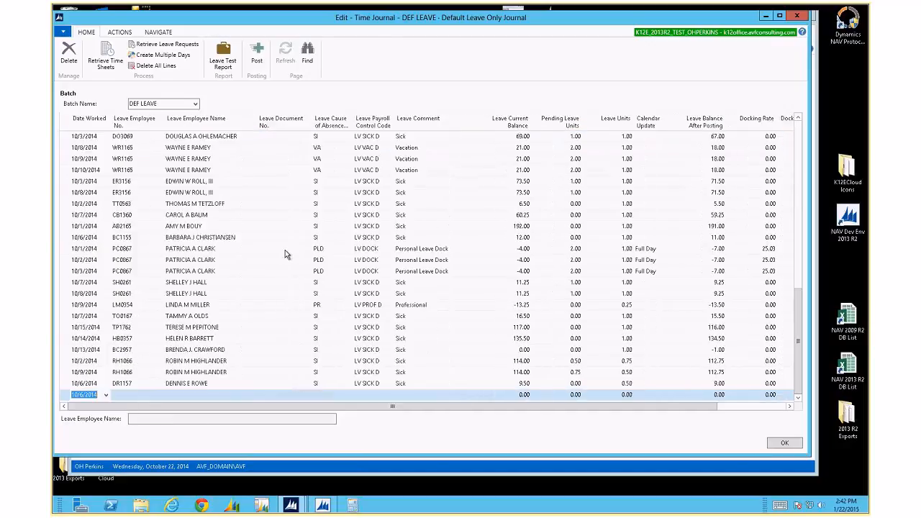
key("Tab")
key("F8")
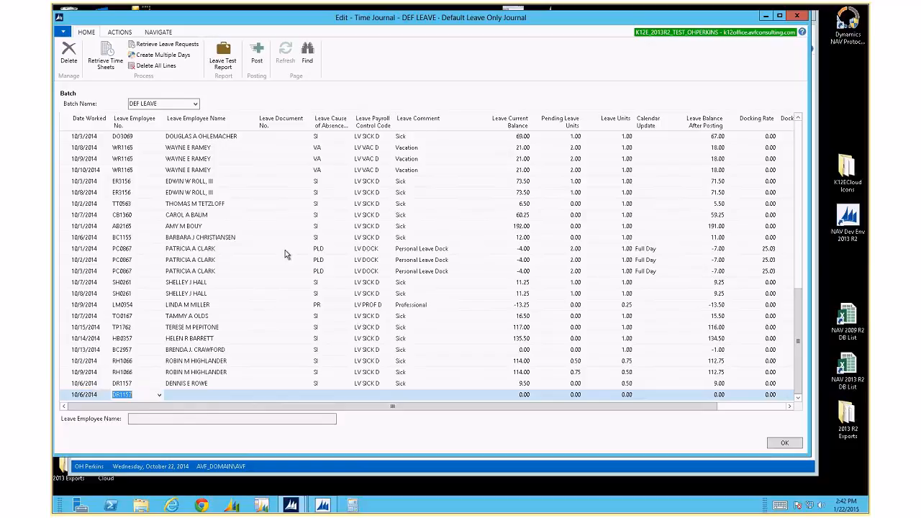
key("Tab")
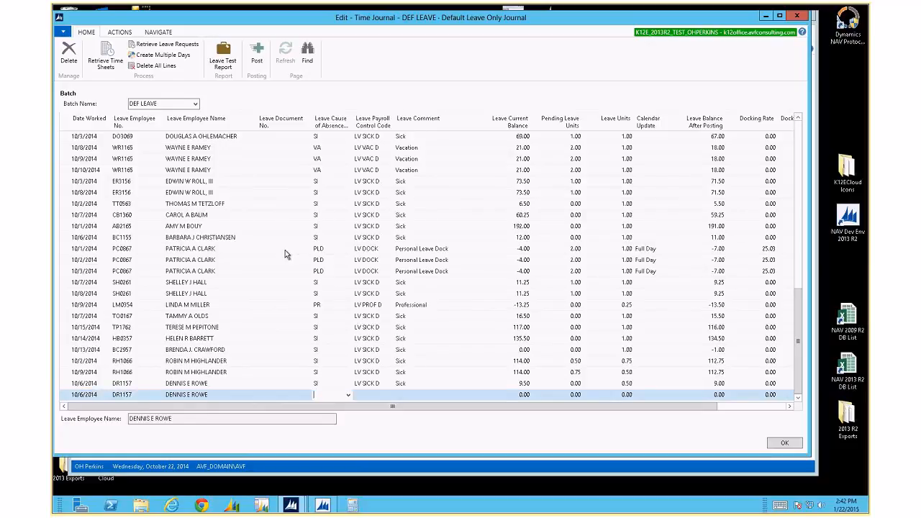
type("PLD")
key("Tab")
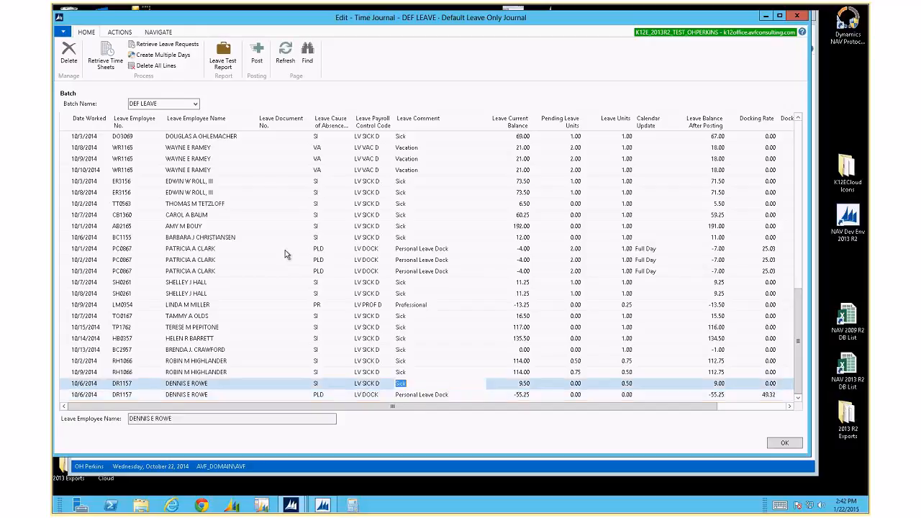
key("shift+Tab")
key("shift+Tab")
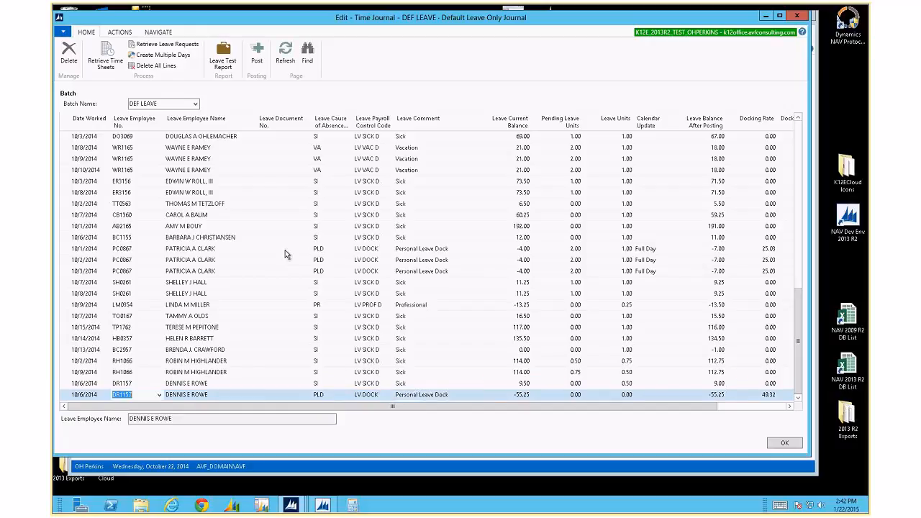
Step: Return to the first leave line and examine its Leave Comment and Leave Current Balance
key("ctrl+Home")
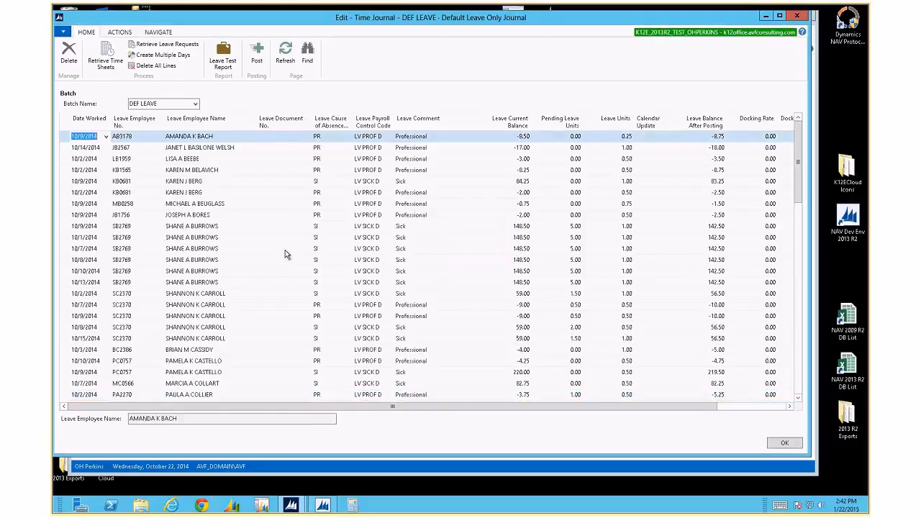
key("Tab")
key("Tab")
key("Tab")
key("Tab")
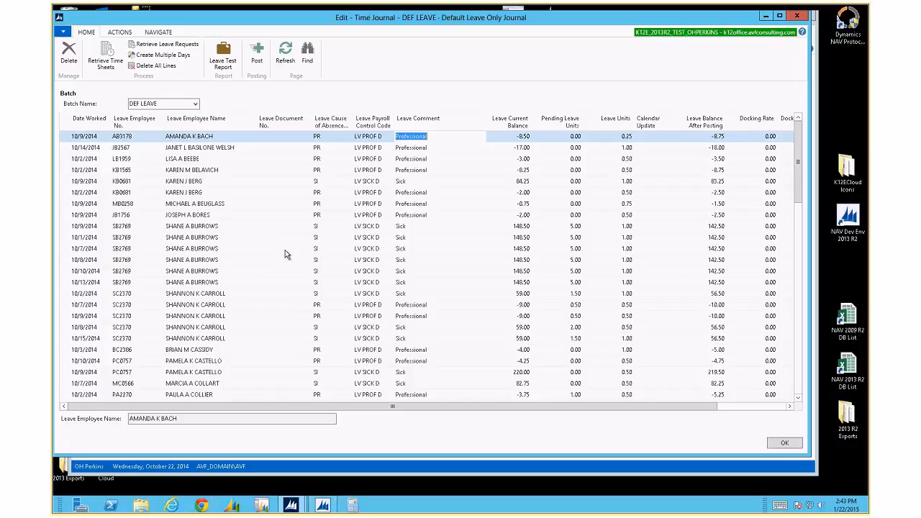
key("Tab")
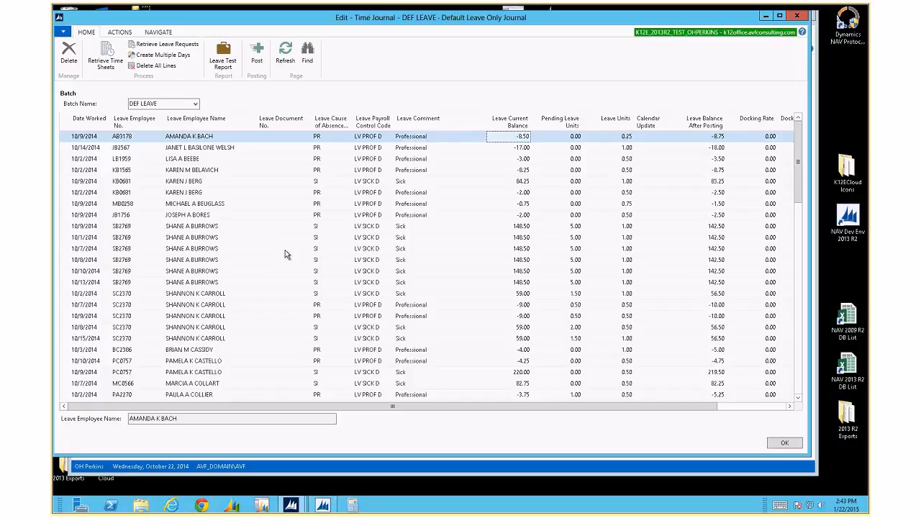
Step: Examine the Leave Current Balance, Pending Leave Units and Leave Units on the ninth line, the 10/9/2014 sick leave entry
key("Down")
key("Down")
key("Down")
key("Down")
key("Down")
key("Down")
key("Down")
key("Down")
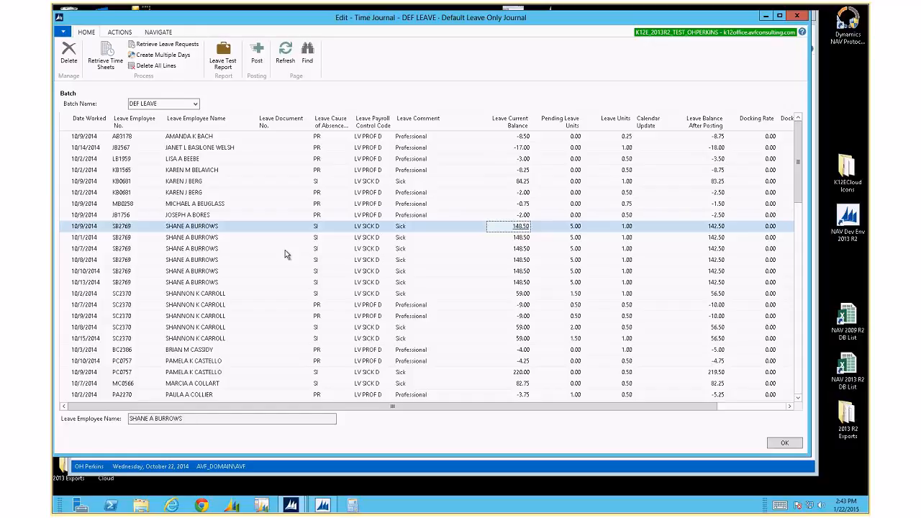
key("Tab")
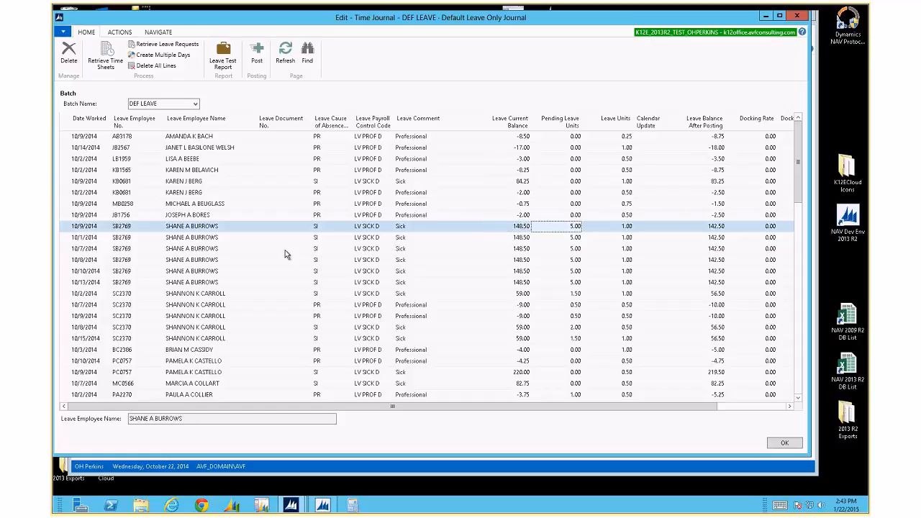
key("Tab")
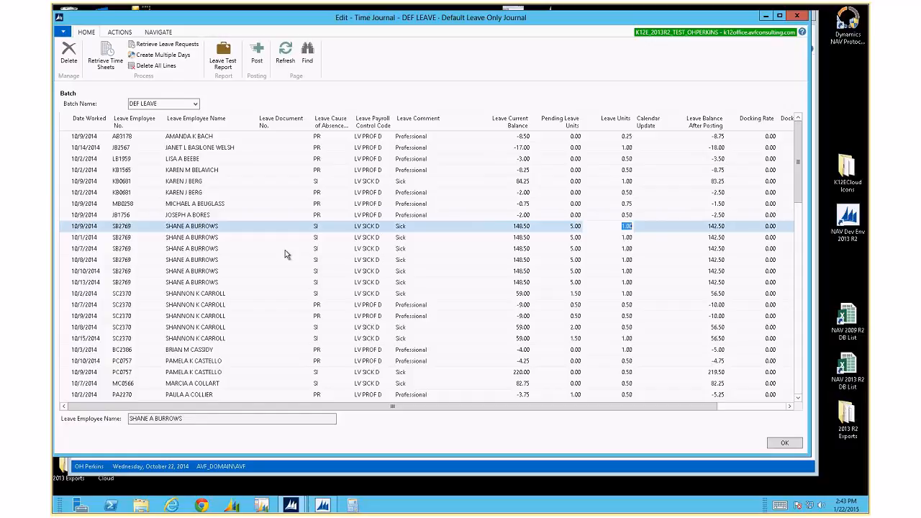
key("Tab")
key("shift+Tab")
key("shift+Tab")
Step: Filter the journal to the Leave Employee No. of the ninth line to compare that employee's leave entries, and clear the filter
right_click(125, 226)
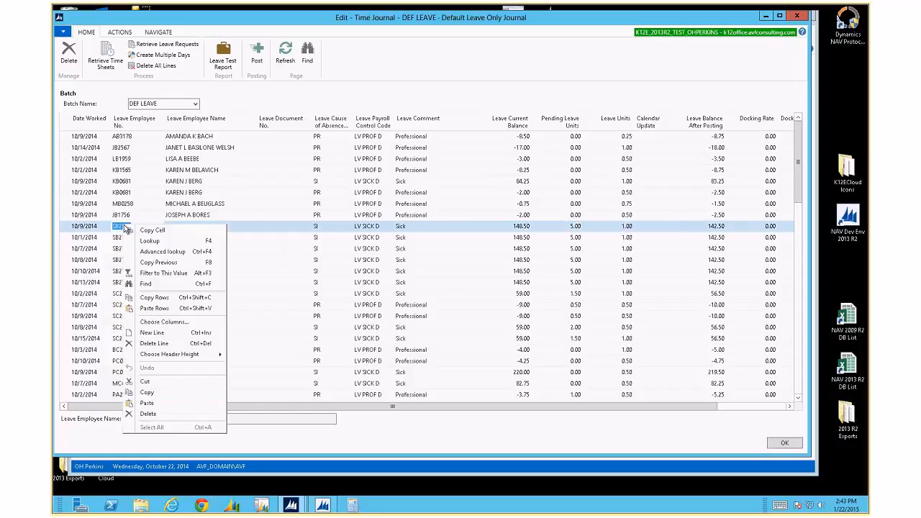
left_click(163, 274)
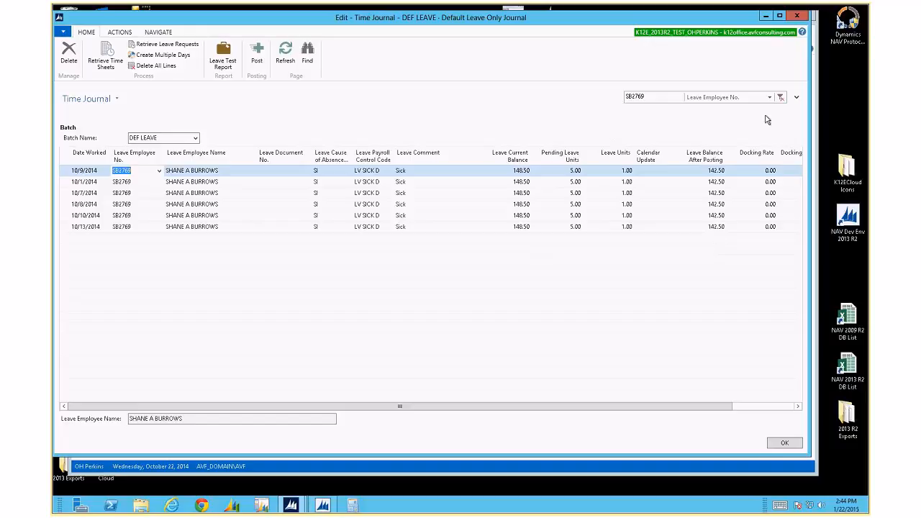
left_click(780, 97)
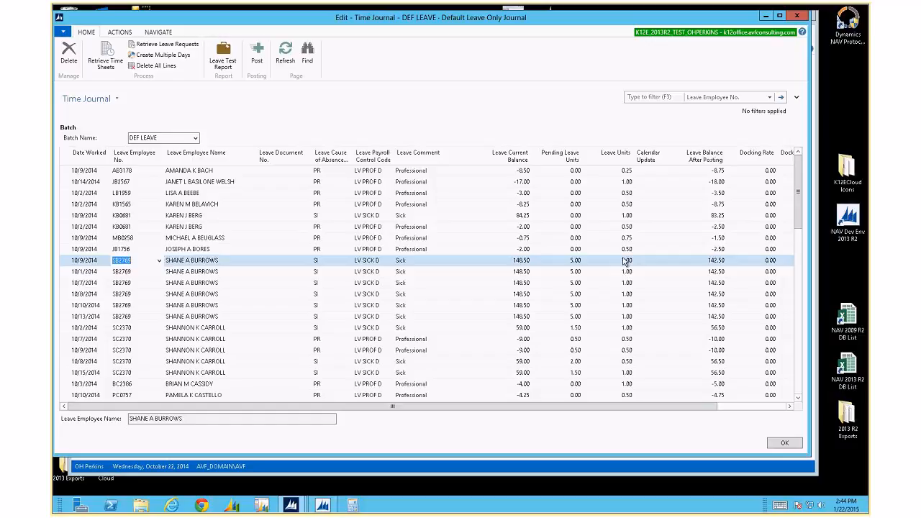
Step: Review the Calendar Update options, Docking Rate and Pending Leave Units on the same 10/9/2014 sick leave line
left_click(670, 261)
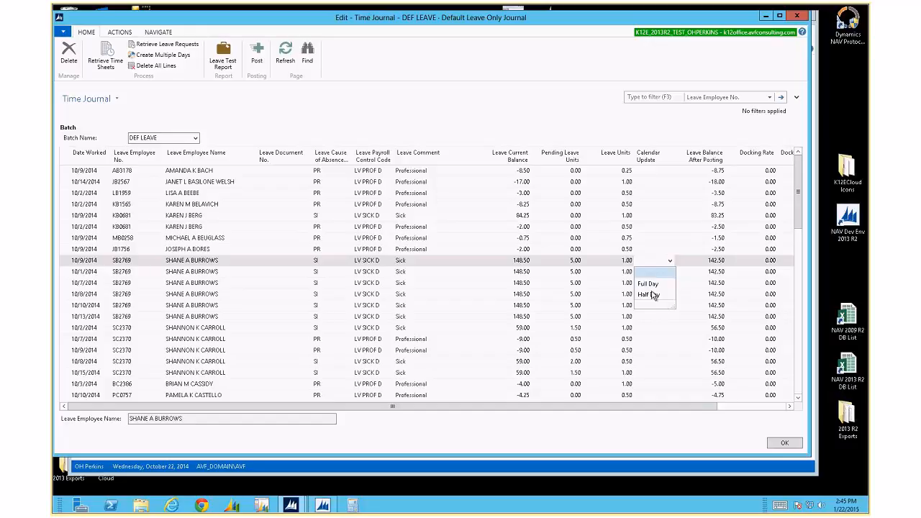
left_click(649, 294)
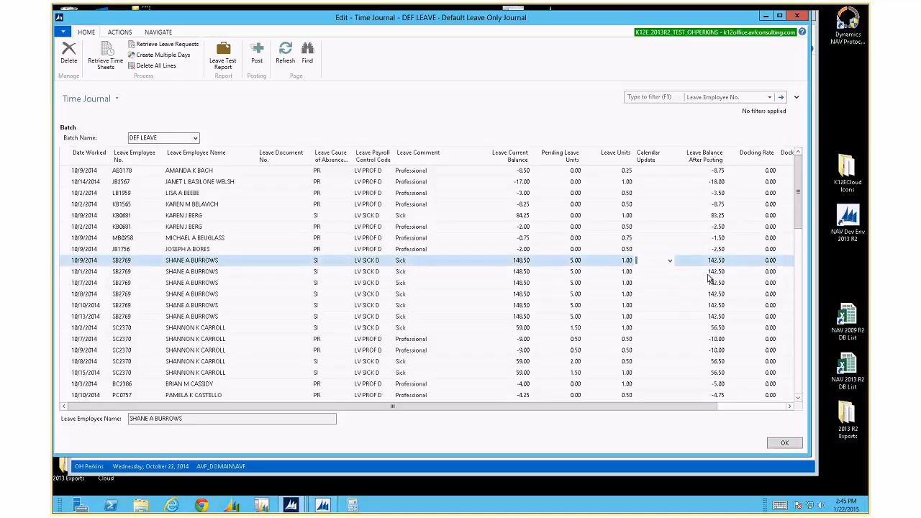
key("Tab")
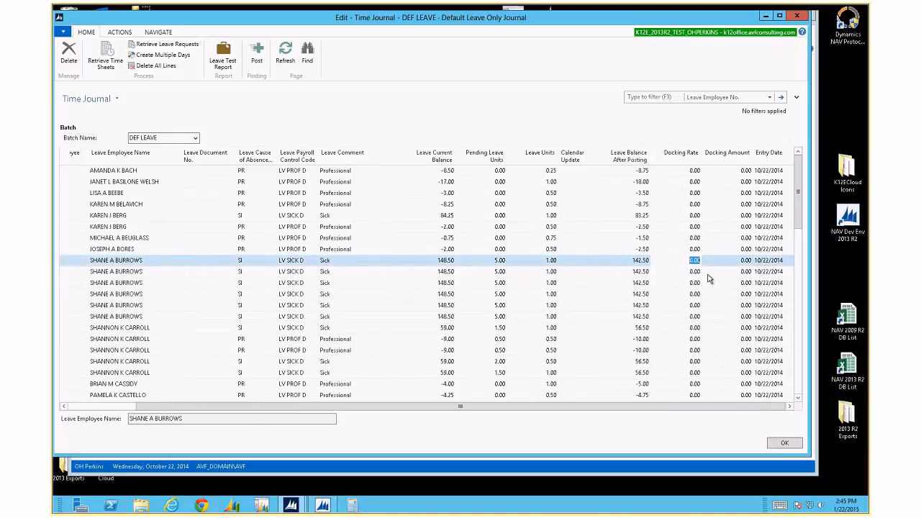
key("shift+Tab")
key("shift+Tab")
key("shift+Tab")
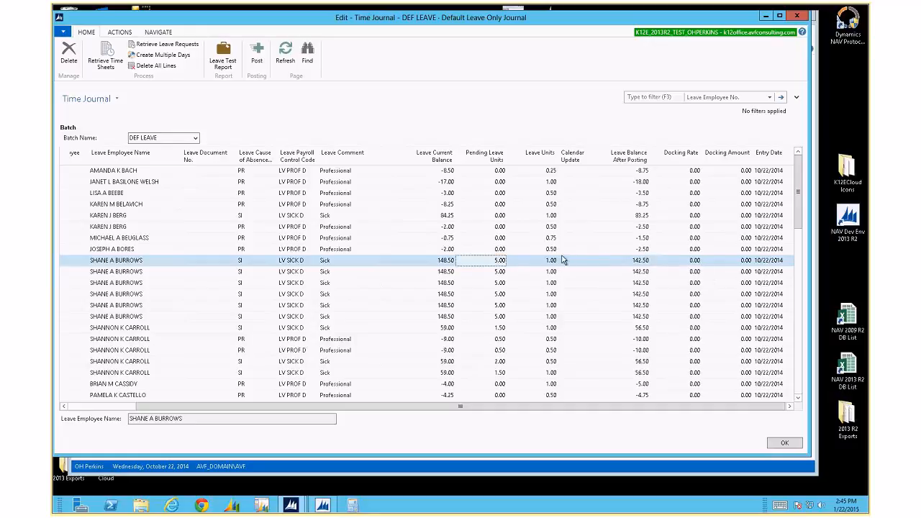
Step: Look up the full Causes of Absence list from the ninth line, filter it to Docking Control Code EARN DOCK, and close it unchanged
left_click(272, 264)
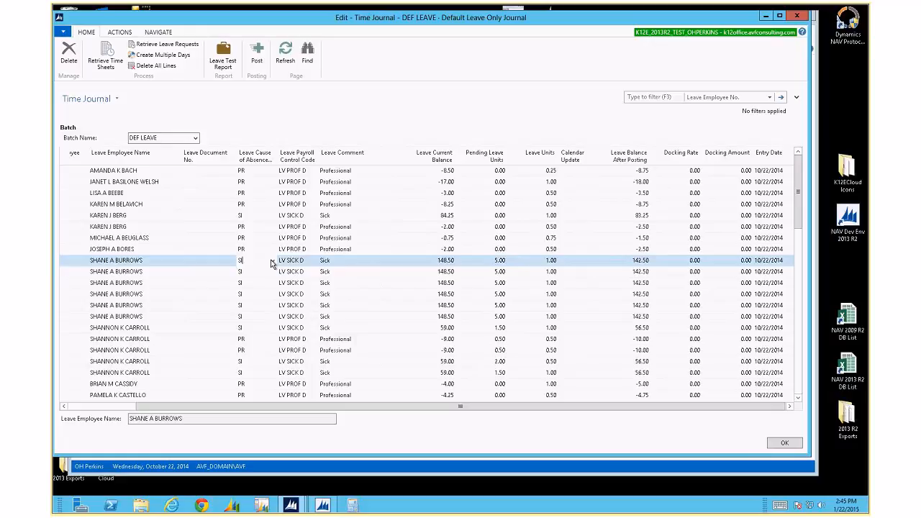
left_click(272, 262)
left_click(271, 375)
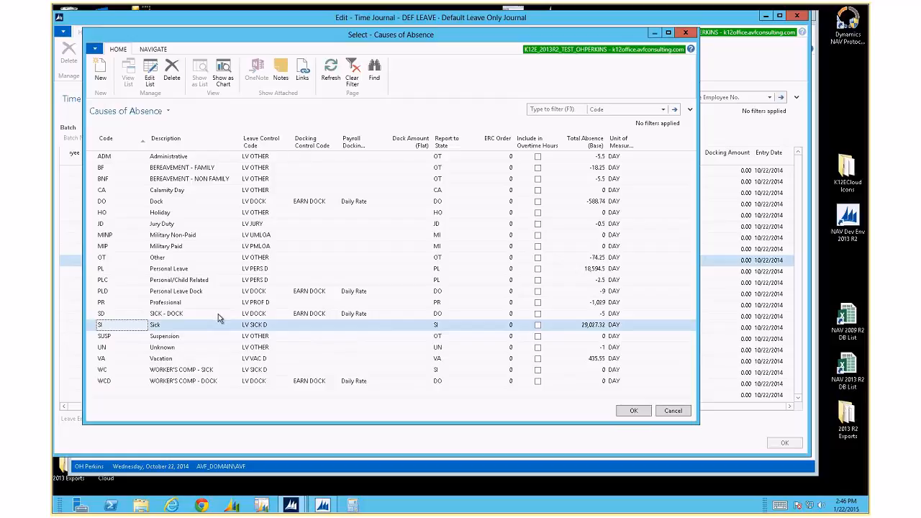
right_click(311, 295)
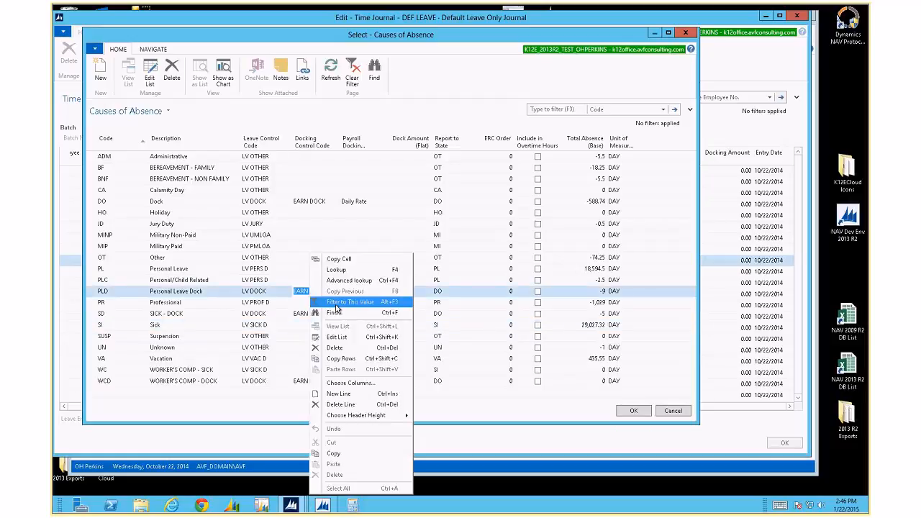
left_click(335, 302)
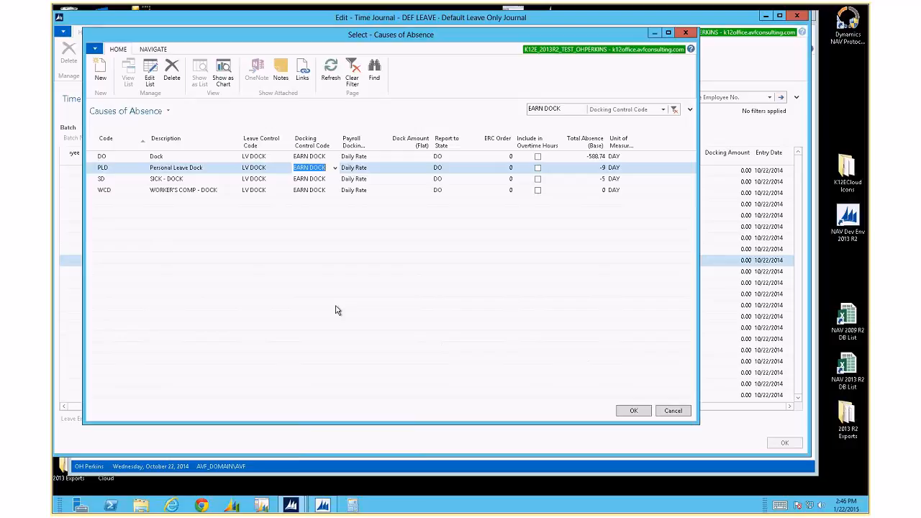
key("Escape")
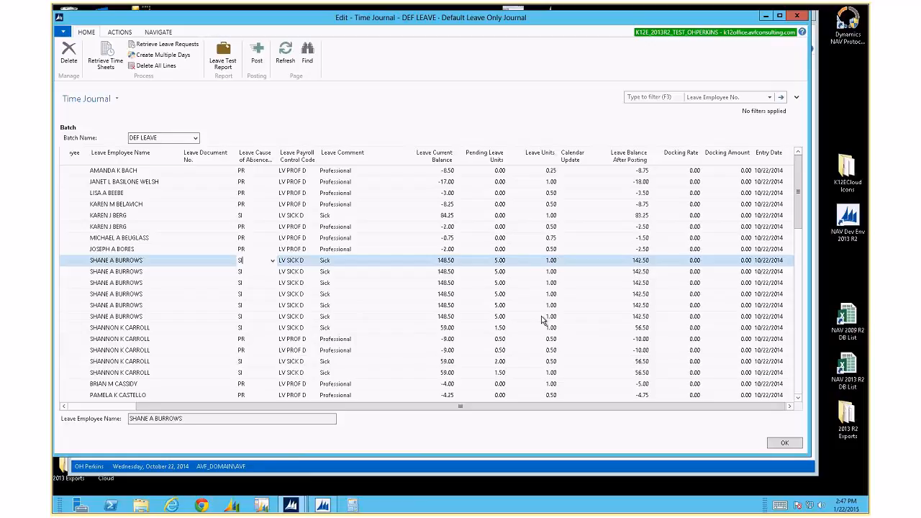
Step: Look through the remaining DEF LEAVE batch lines, examining Leave Units, Leave Balance After Posting and Docking Rate for entries that need docking
left_click(551, 295)
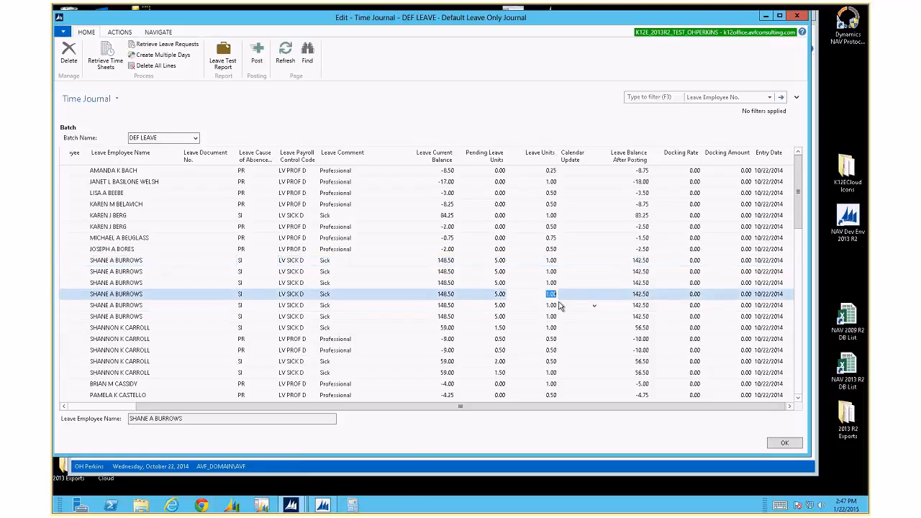
key("ctrl+Home")
key("ctrl+End")
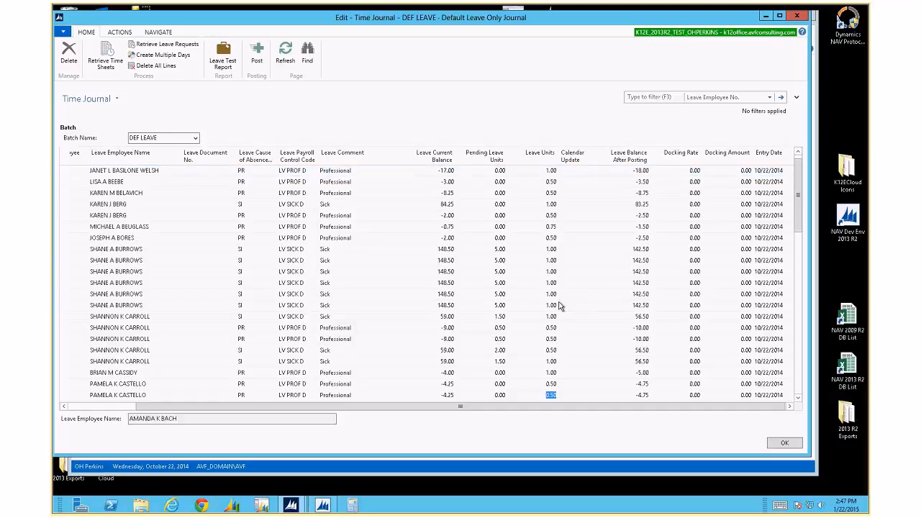
key("Page_Down")
key("Page_Down")
key("Page_Down")
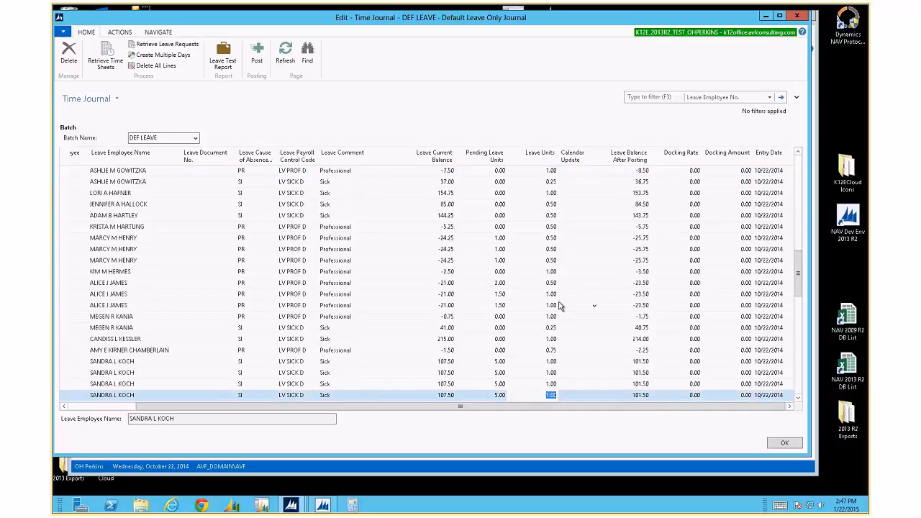
key("Page_Down")
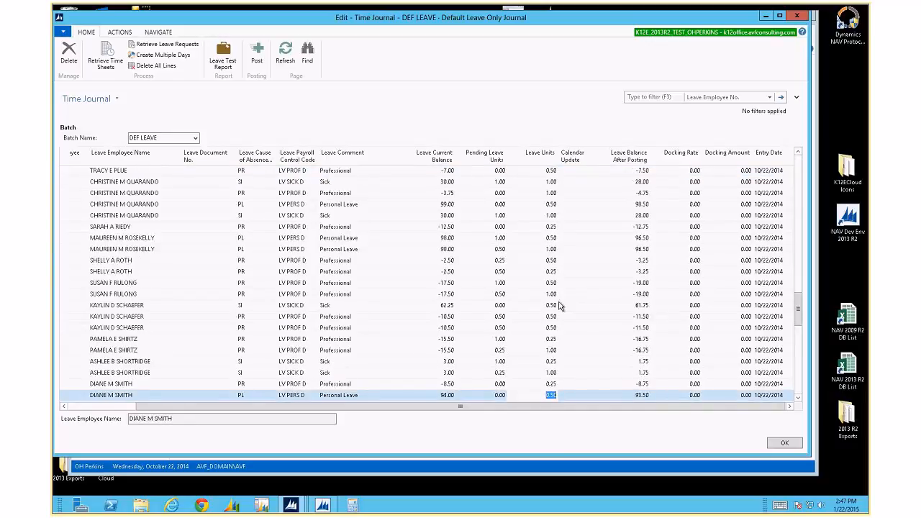
key("Page_Down")
key("Page_Down")
key("Page_Down")
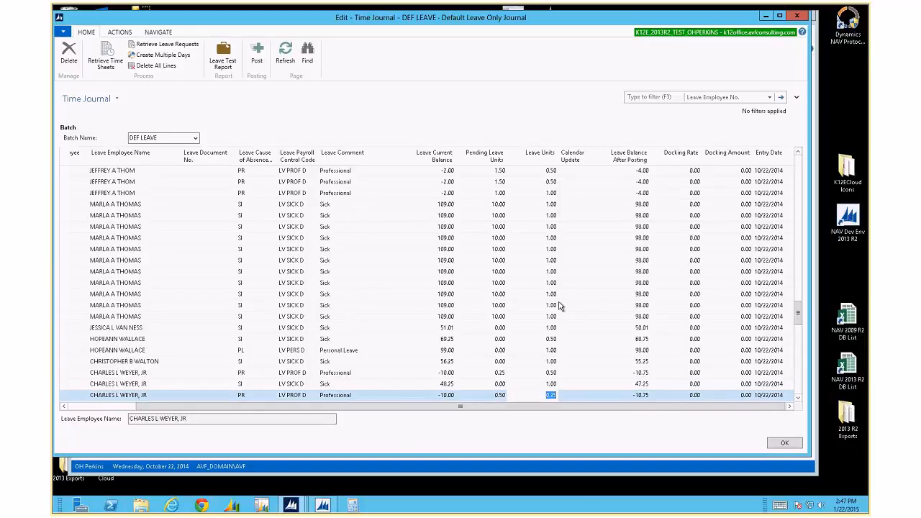
key("Page_Down")
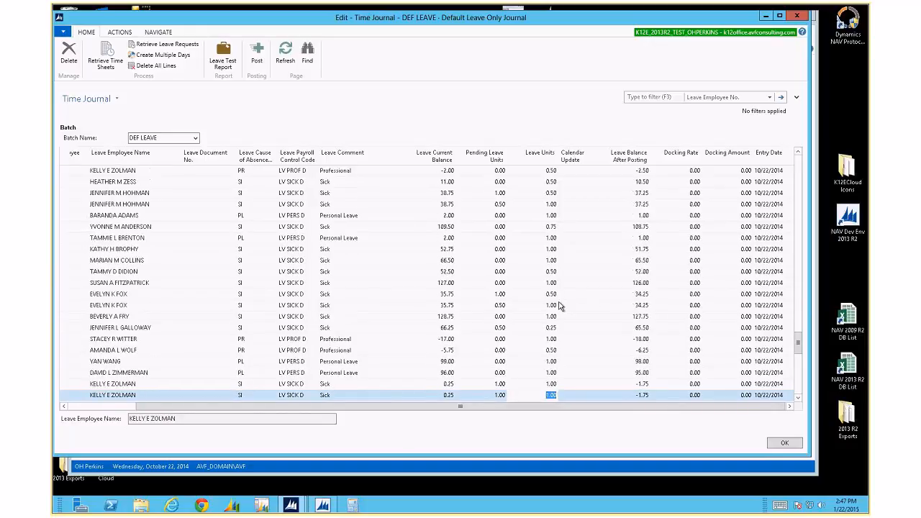
Step: Set the leave units of the first Personal Leave Dock line in the leave journal to 0.75
key("Page_Down")
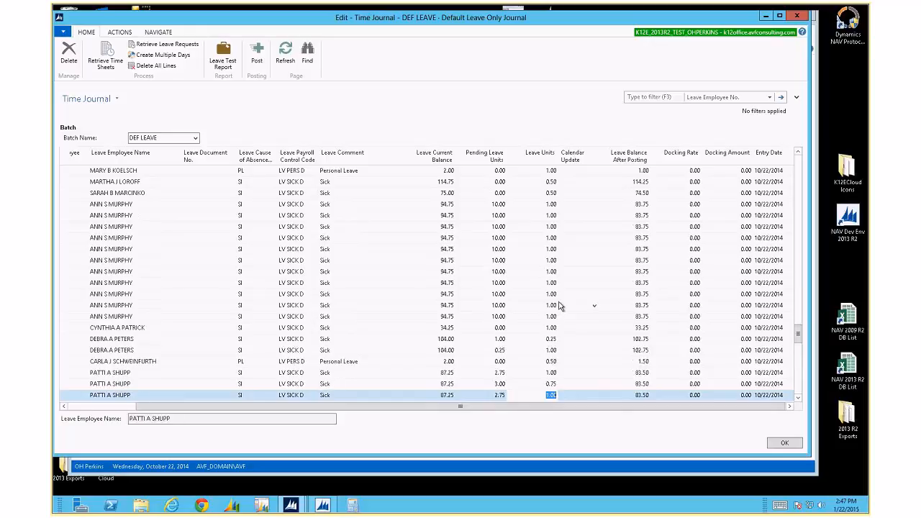
key("Page_Down")
key("Page_Down")
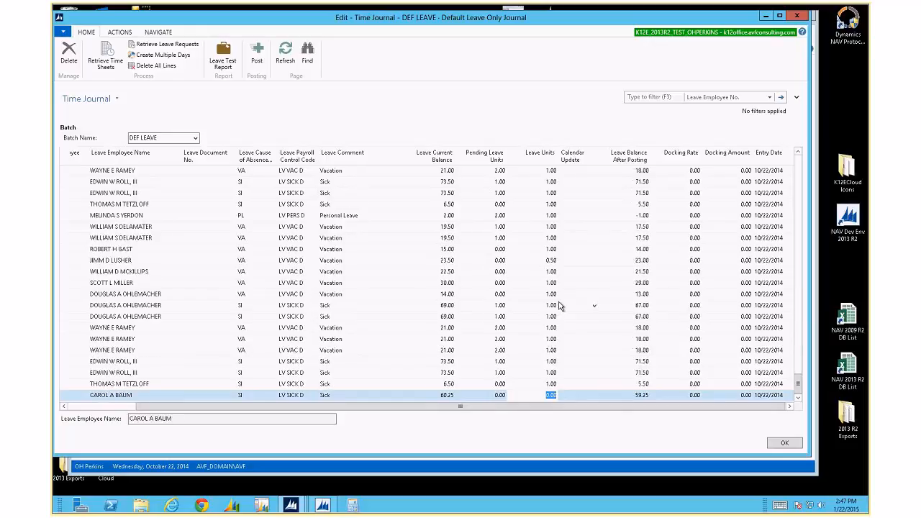
key("Page_Down")
key("Up")
key("Up")
key("Up")
key("Up")
key("Up")
key("Up")
key("Up")
key("Up")
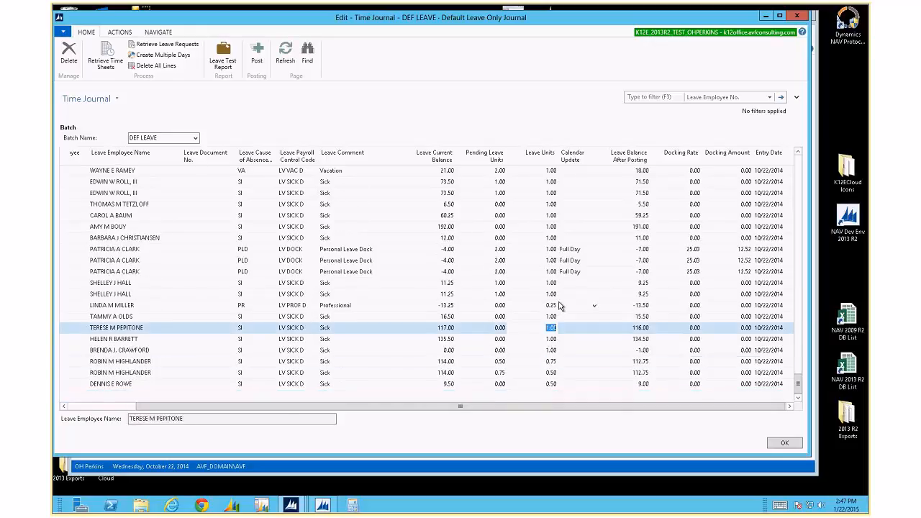
key("Up")
key("Up")
key("Up")
key("Up")
key("Up")
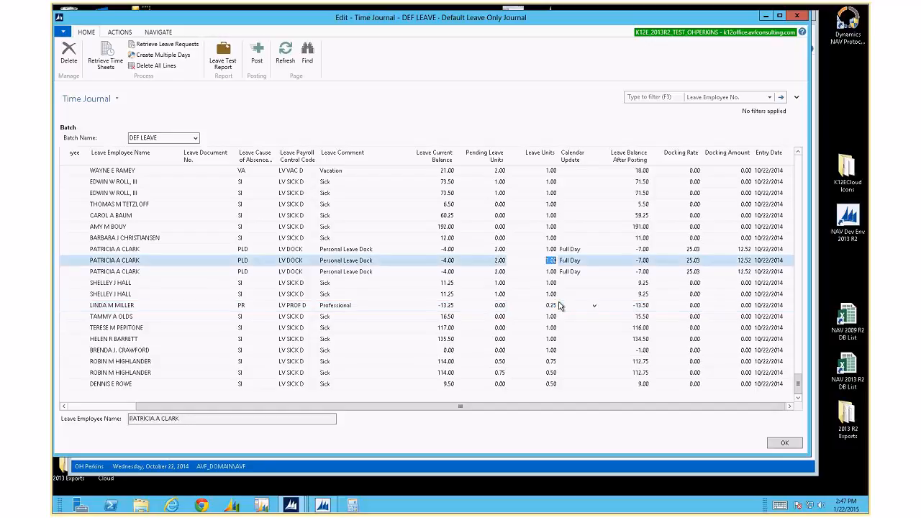
type(".75")
key("Tab")
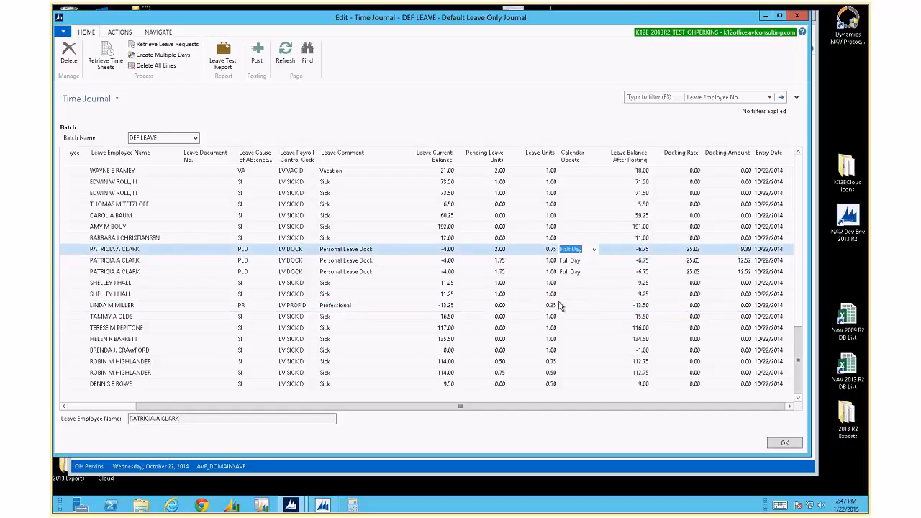
Step: Set the leave units of that Personal Leave Dock line back to 1
key("shift+Tab")
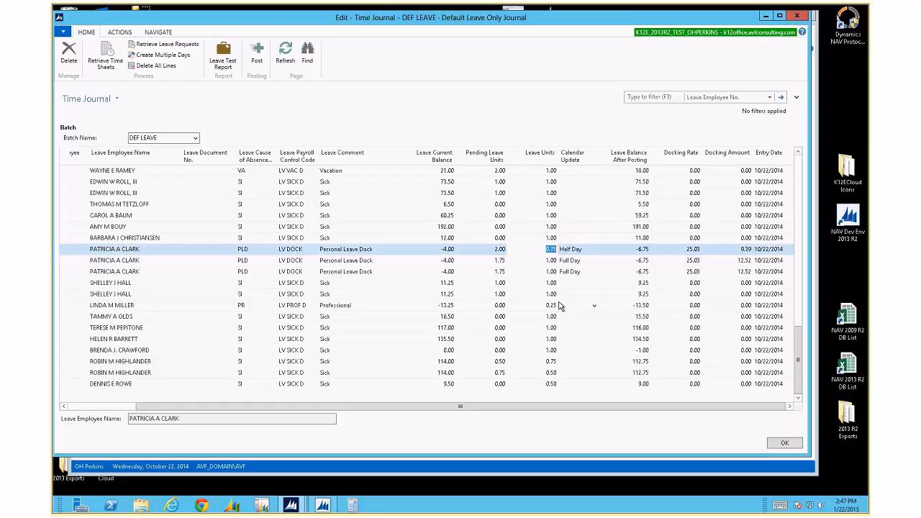
type("1")
key("Down")
key("Up")
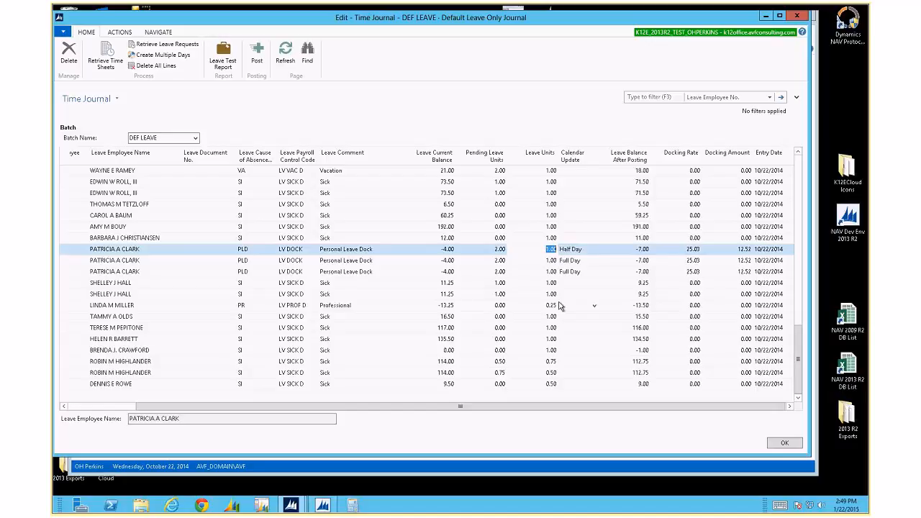
key("Down")
key("Up")
Step: Post all lines of the DEF LEAVE journal batch and close the journal
left_click(257, 54)
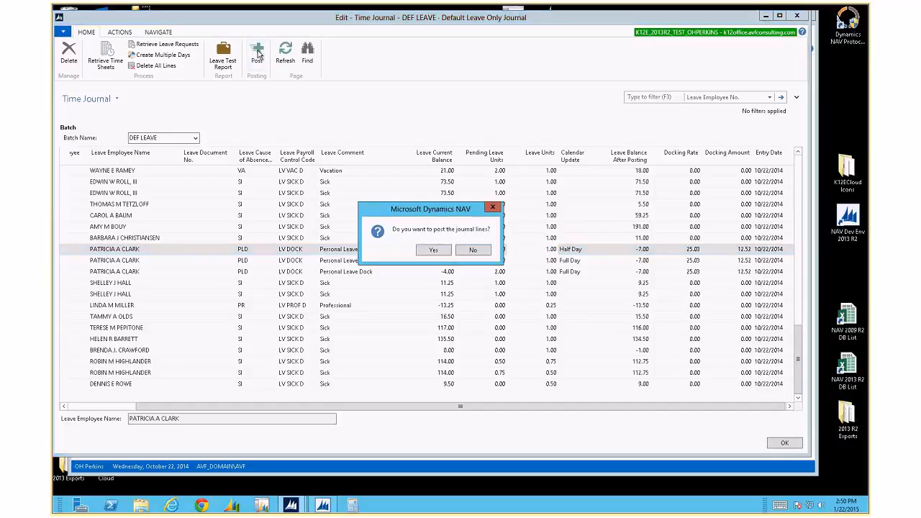
left_click(444, 252)
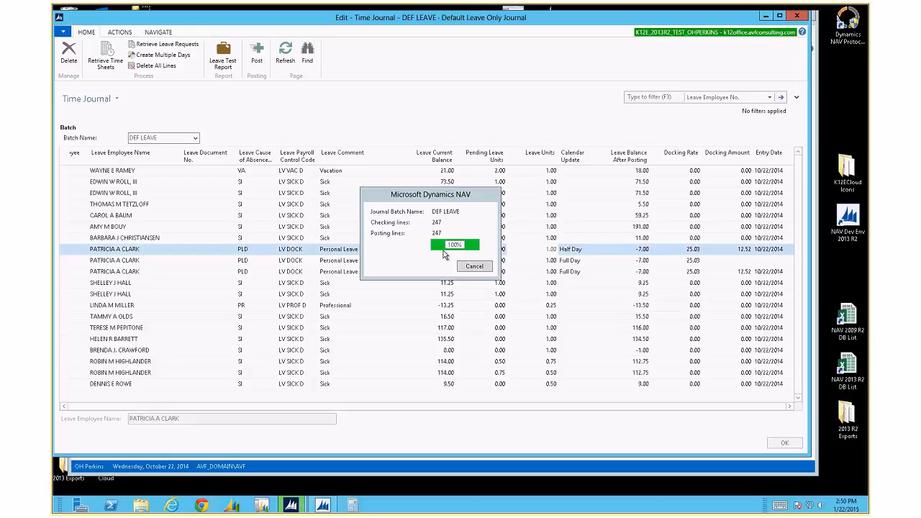
left_click(473, 252)
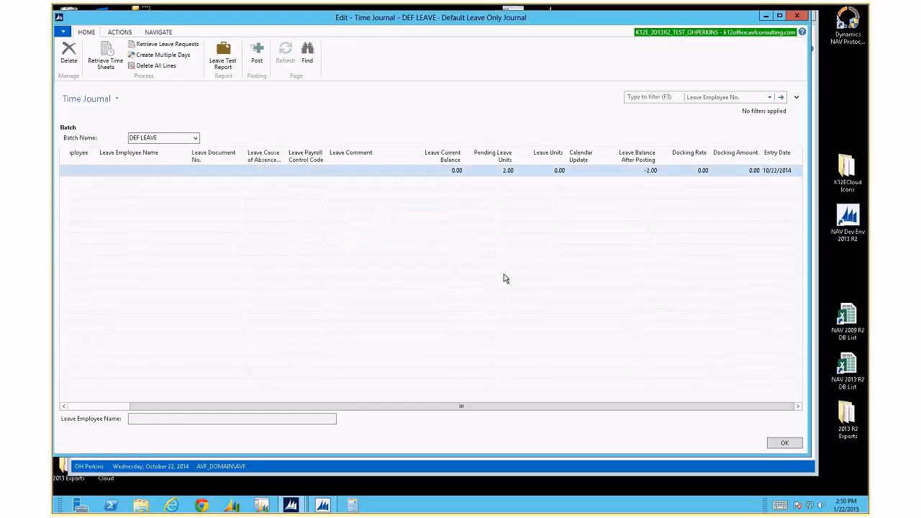
left_click(786, 442)
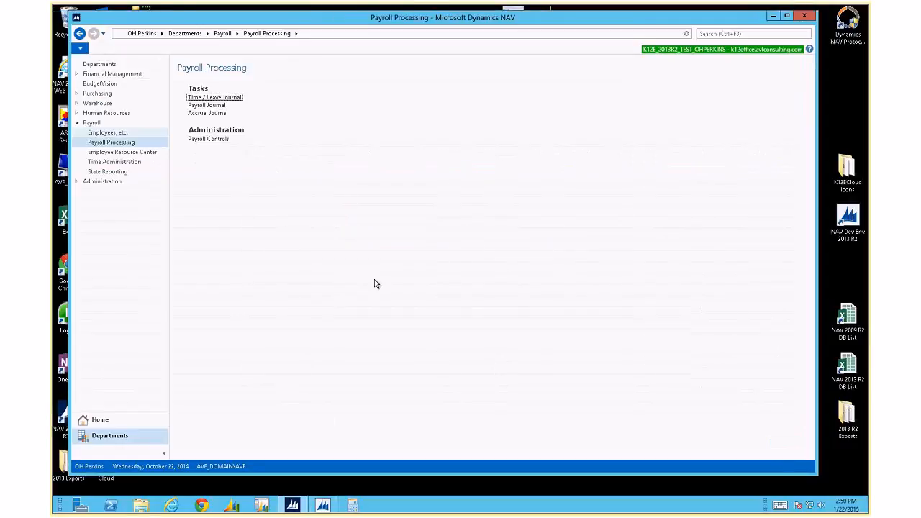
Step: Open the Time / Leave Journal for Both Time and Leave
left_click(219, 99)
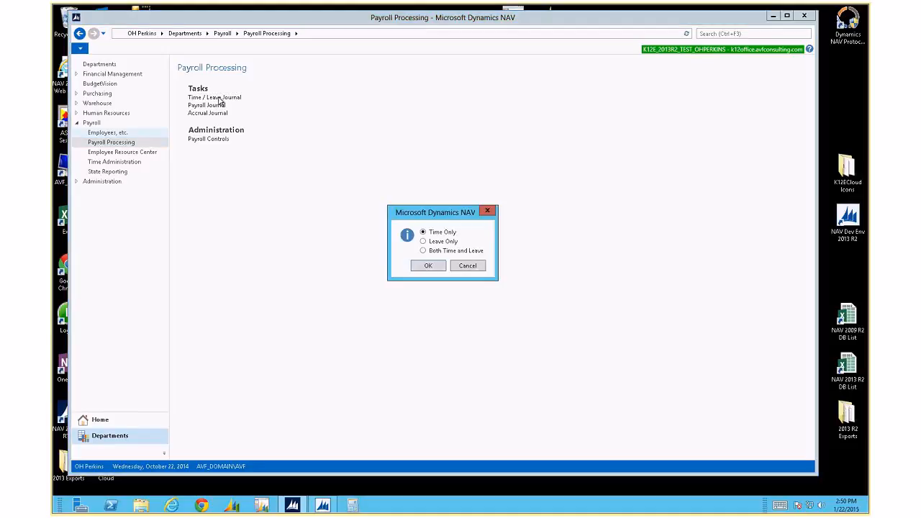
left_click(424, 251)
left_click(427, 266)
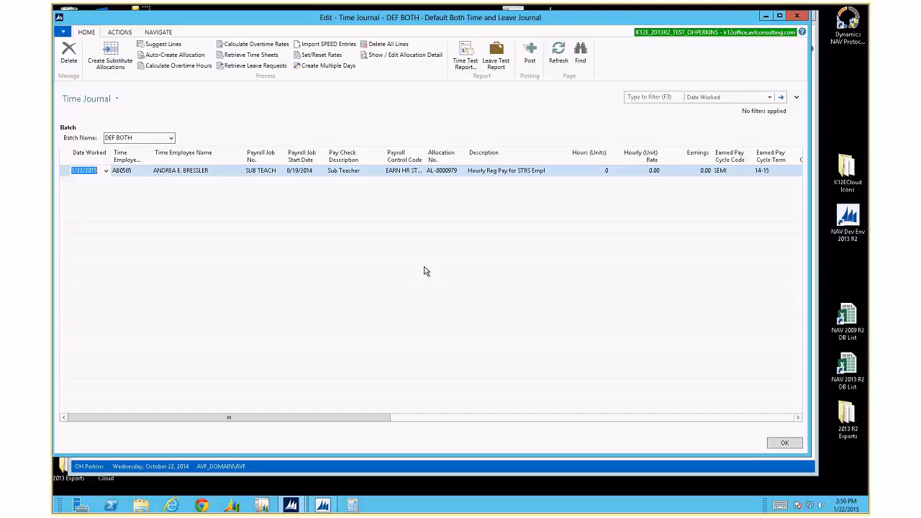
Step: Examine the time and leave columns of the only DEF BOTH journal line, from Date Worked through the leave fields
key("Tab")
key("Tab")
key("Tab")
key("Tab")
key("Tab")
key("Tab")
key("Tab")
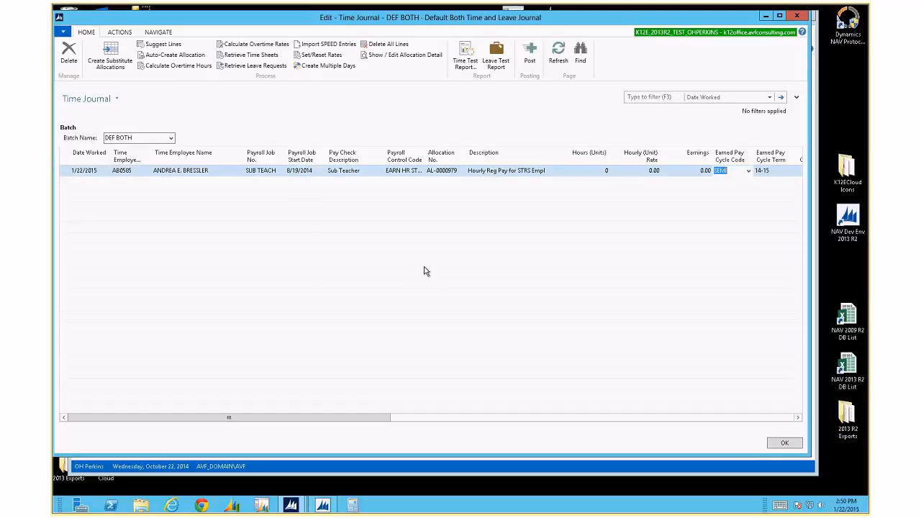
key("Tab")
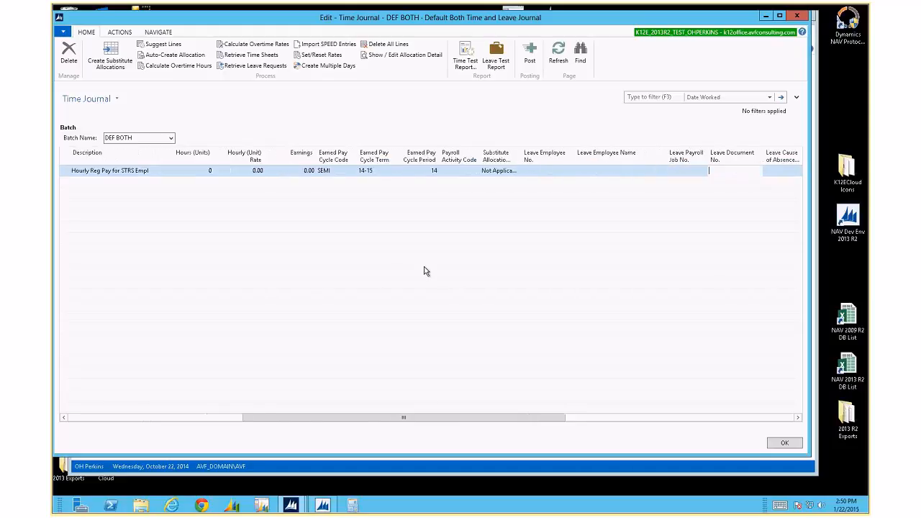
key("Tab")
key("Tab")
key("Tab")
key("Tab")
key("shift+Tab")
key("shift+Tab")
key("shift+Tab")
key("shift+Tab")
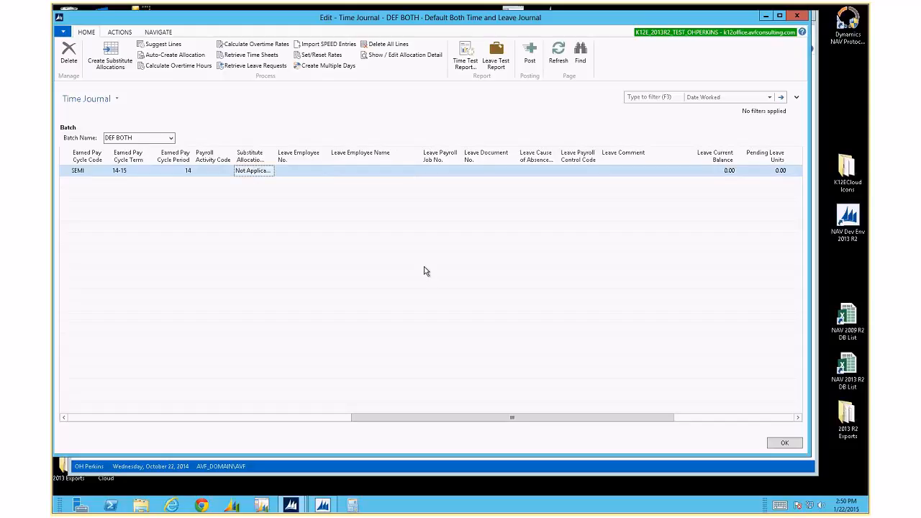
key("Home")
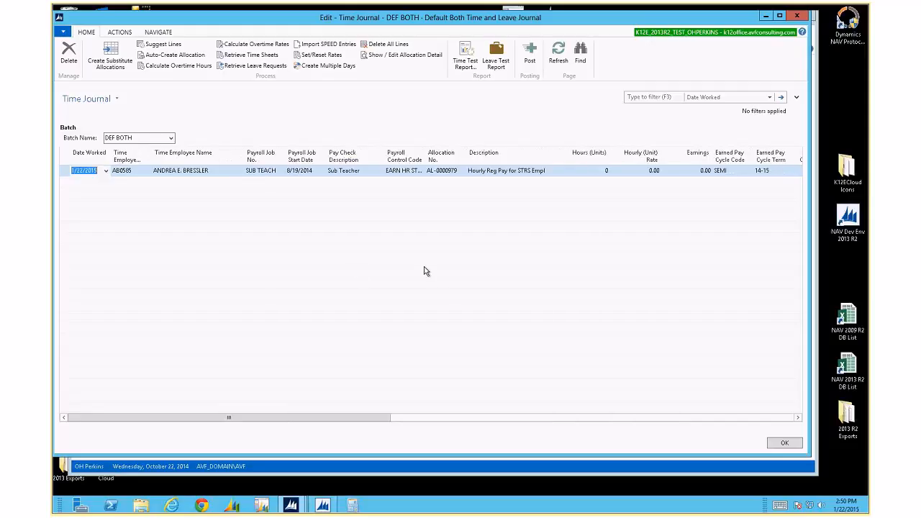
key("Tab")
key("Tab")
key("Tab")
key("Tab")
key("Tab")
key("Tab")
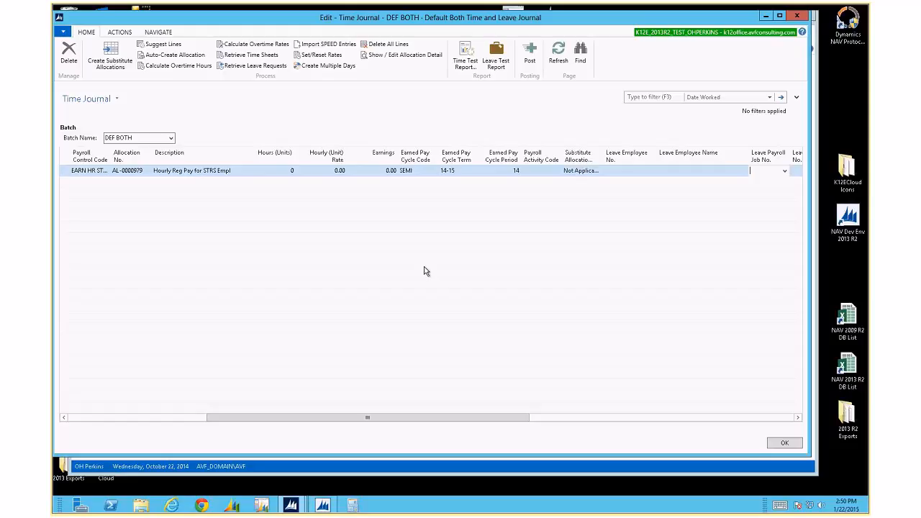
Step: Delete the only line of the DEF BOTH journal batch and close the journal
key("Home")
key("ctrl+Delete")
key("Return")
key("Escape")
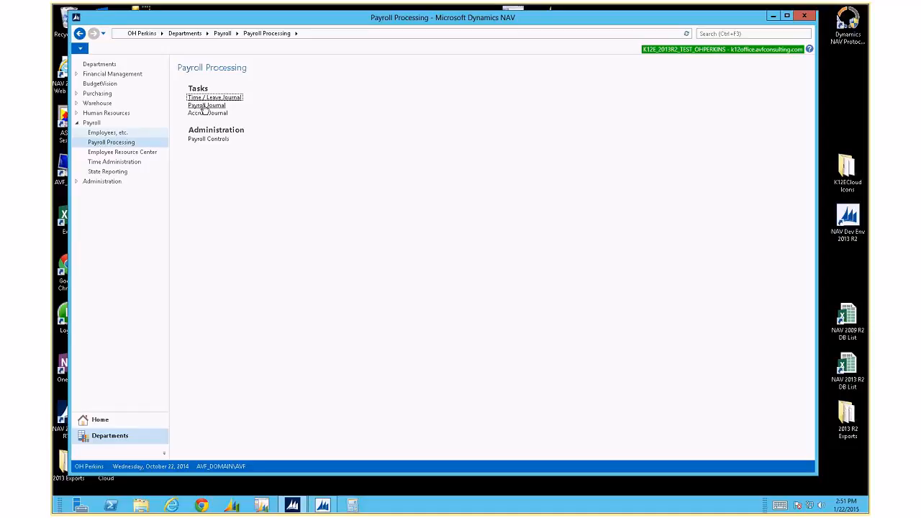
Step: Open the Payroll Journal and switch it to the TEST batch to look through its lines
left_click(204, 106)
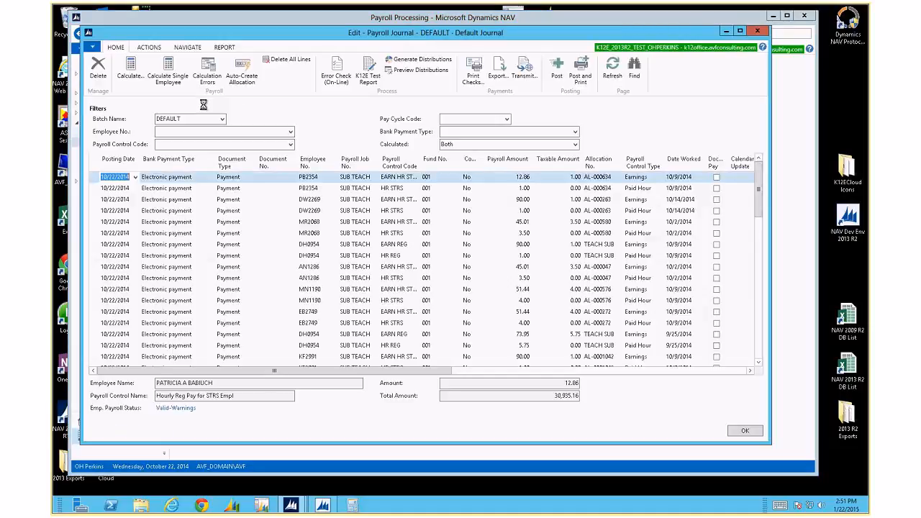
left_click_drag(262, 36, 245, 28)
left_click(204, 109)
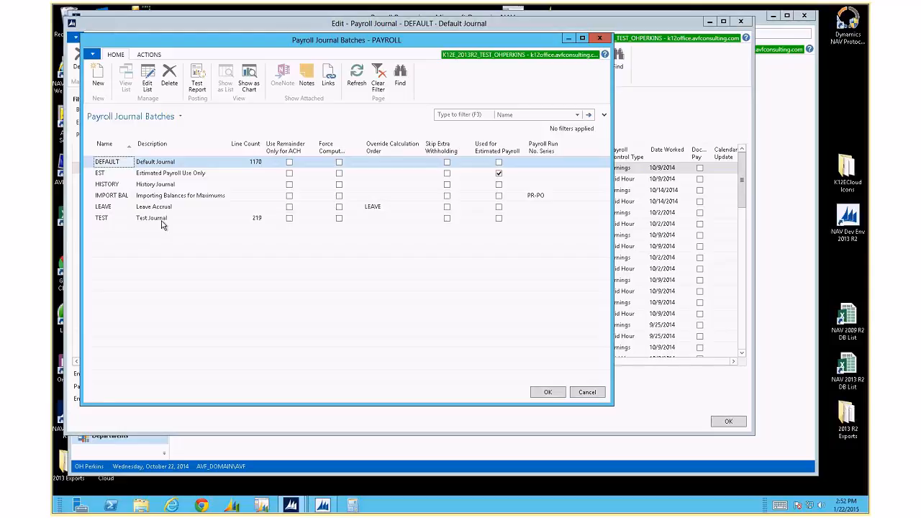
left_click(185, 218)
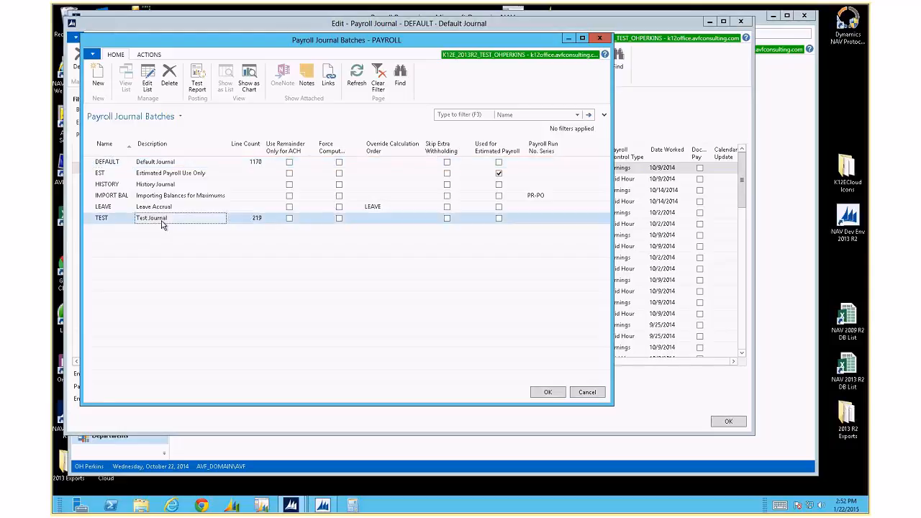
double_click(175, 219)
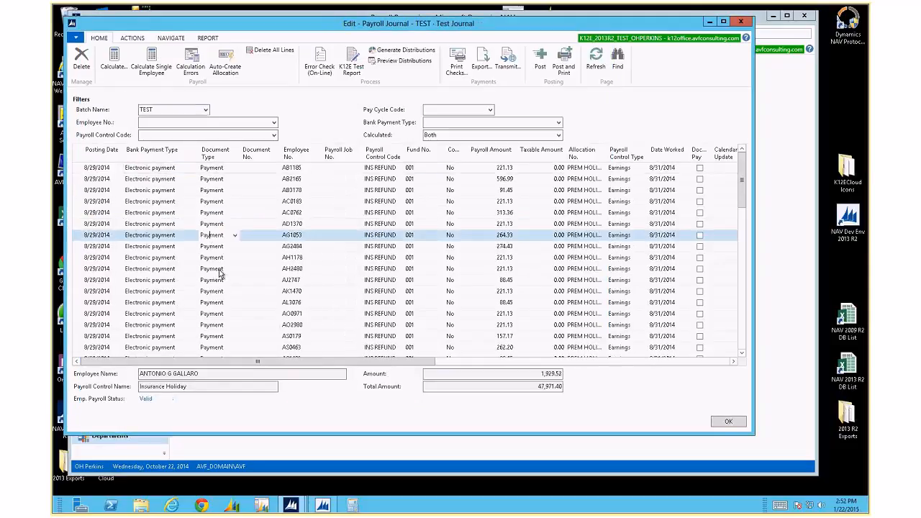
scroll(222, 272, "down", 5)
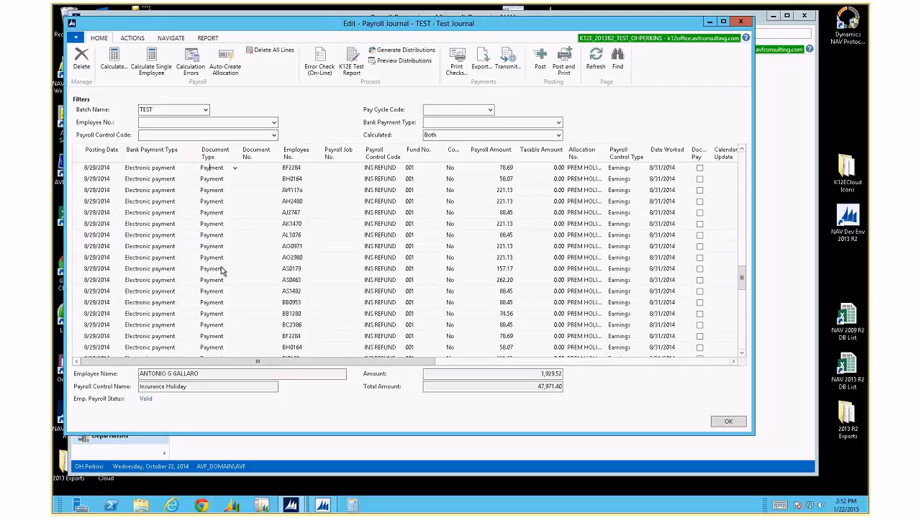
scroll(222, 270, "down", 5)
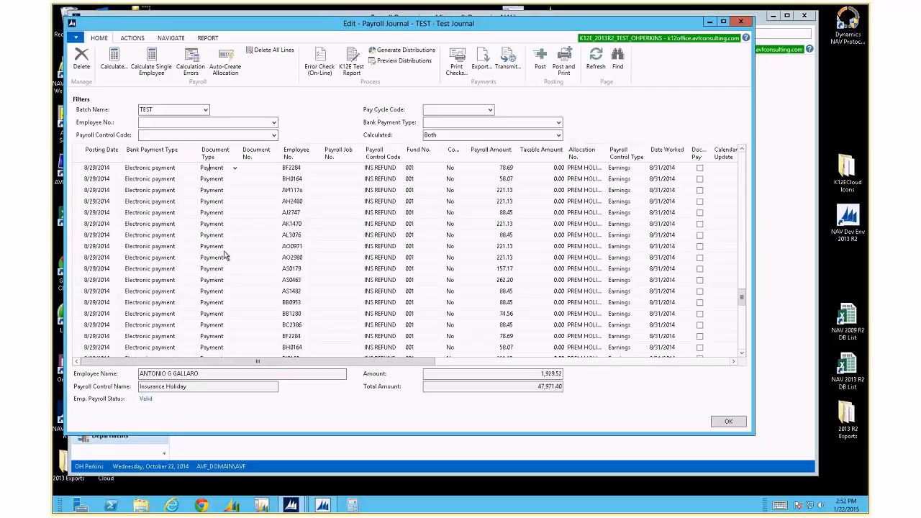
Step: Switch the payroll journal to the DEFAULT batch
left_click(206, 110)
key("Up")
key("Up")
key("Up")
key("Up")
key("Up")
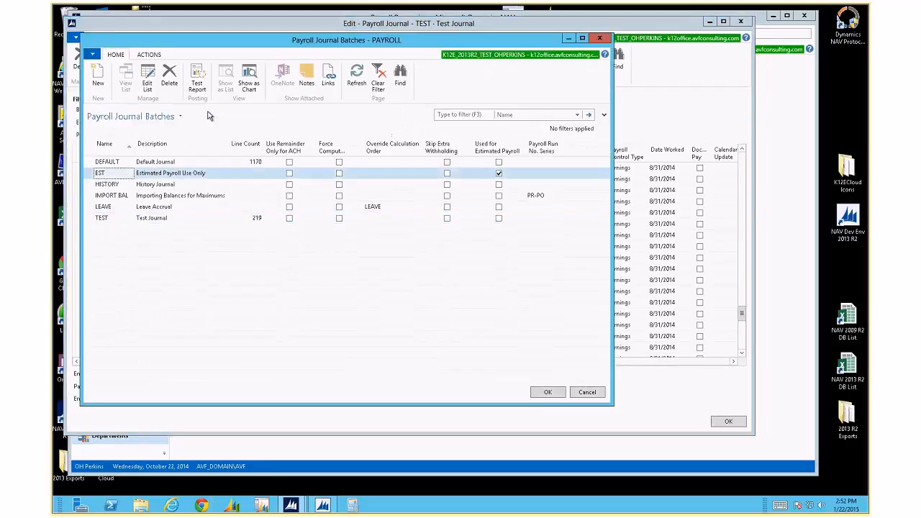
key("Return")
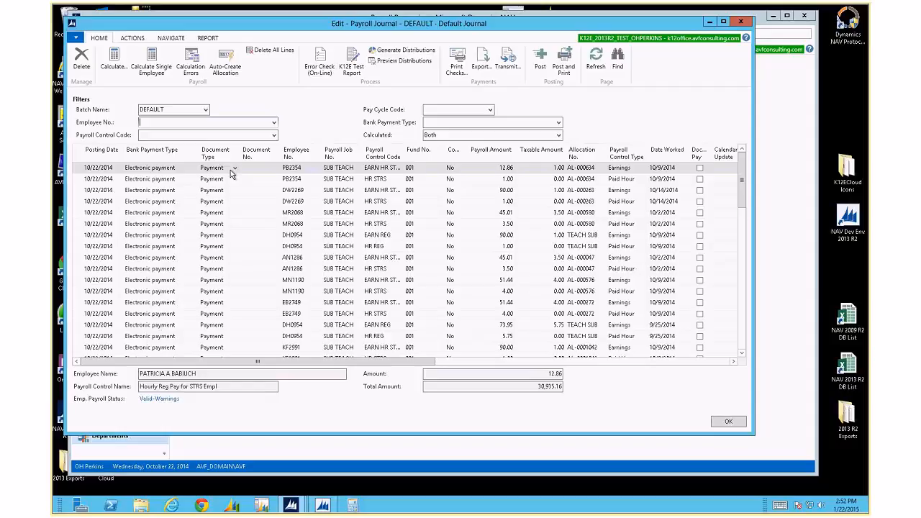
Step: Fit the Payroll Control Code column to its contents and select the first two payroll journal lines
double_click(405, 157)
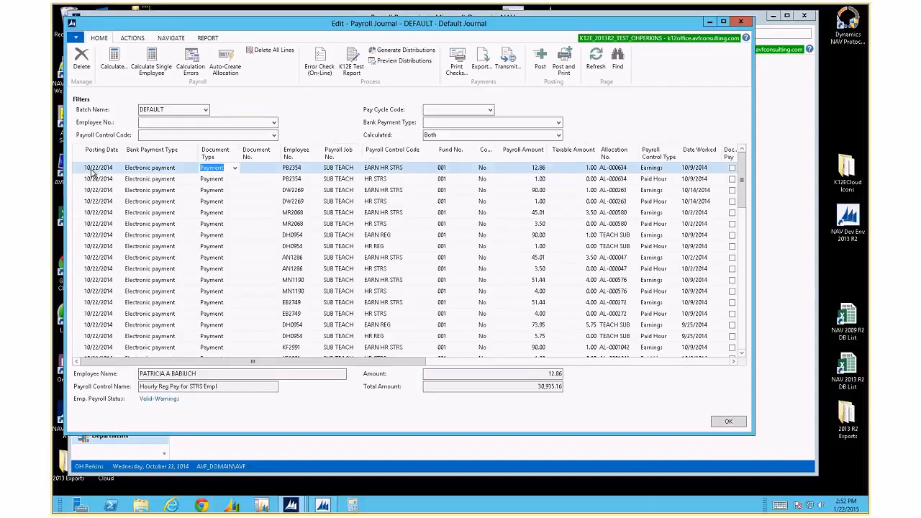
left_click(207, 171)
left_click_drag(77, 170, 78, 183)
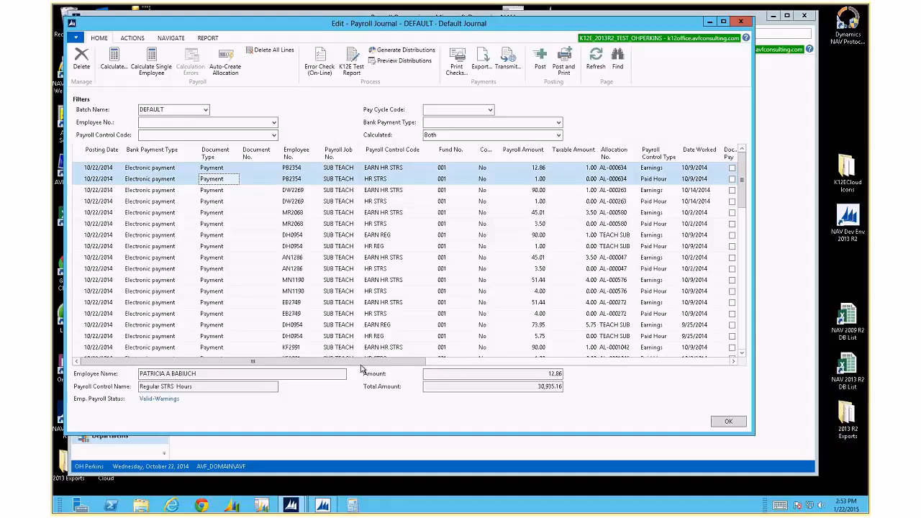
Step: Review the allocation detail of the selected payroll journal lines, including the target account line, and close it
left_click_drag(387, 363, 500, 365)
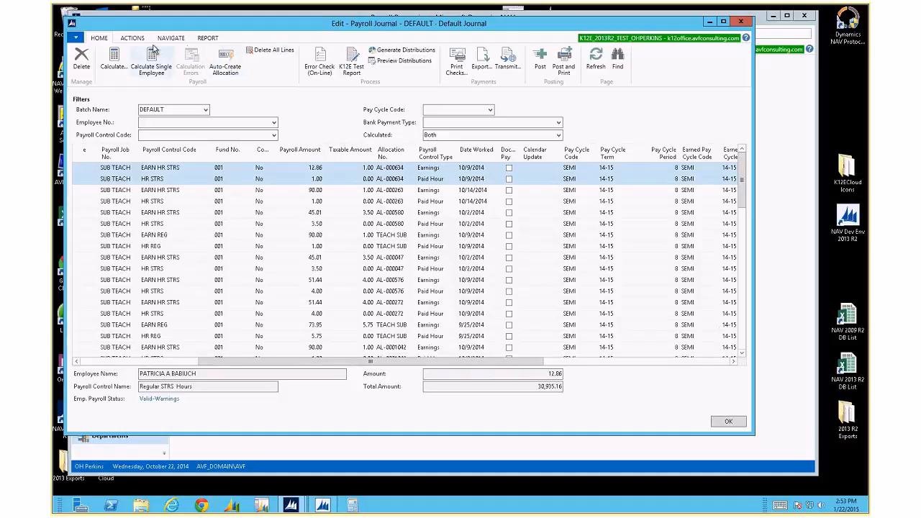
left_click(170, 40)
left_click(209, 59)
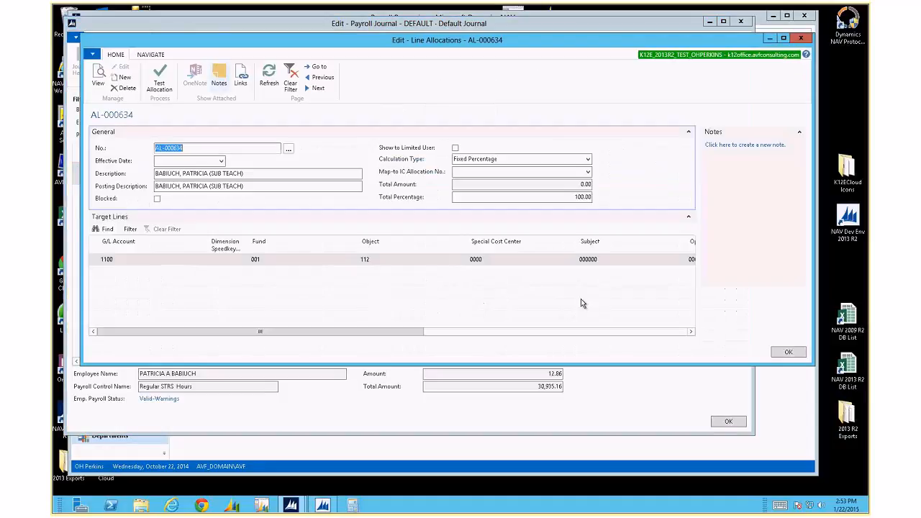
key("Escape")
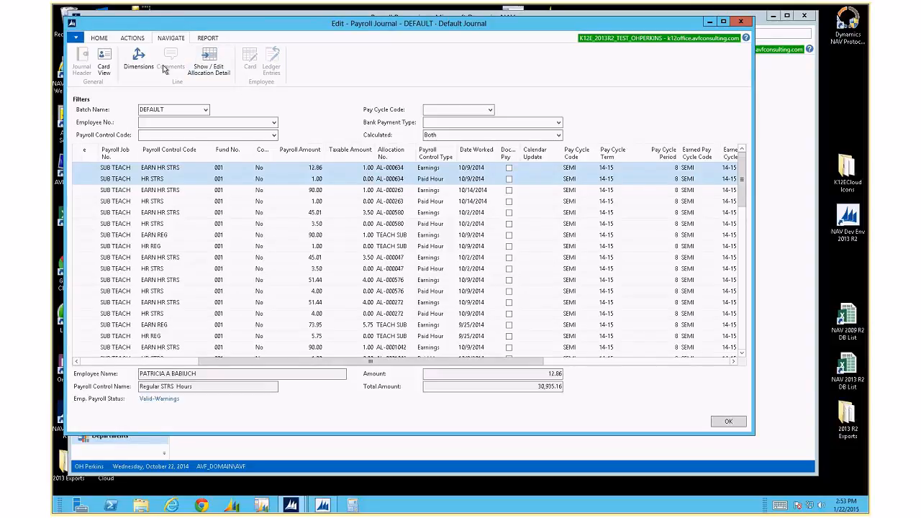
left_click(208, 61)
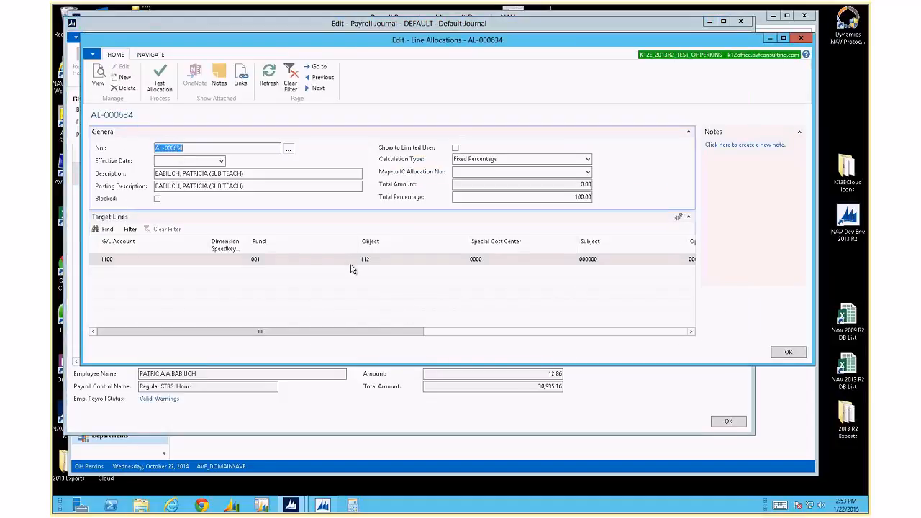
left_click(803, 354)
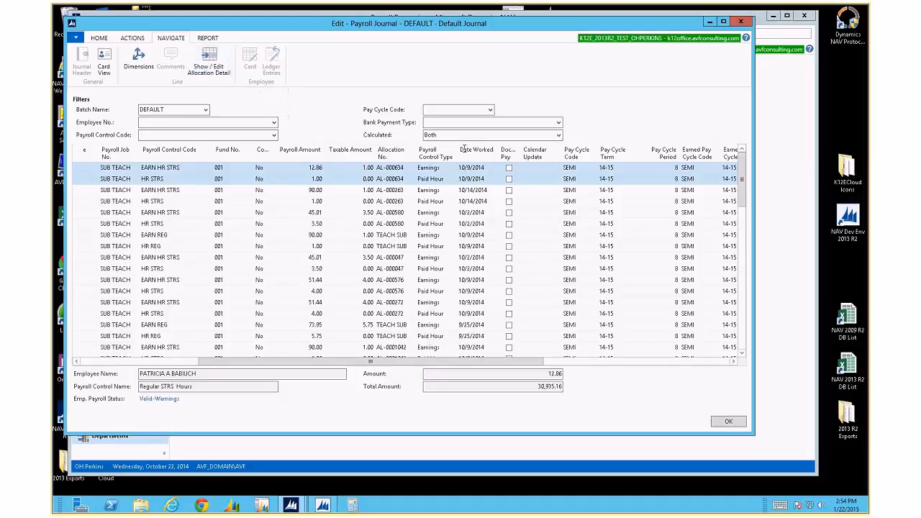
Step: Set the Payroll Amount of the first payroll journal line to 13
left_click(328, 170)
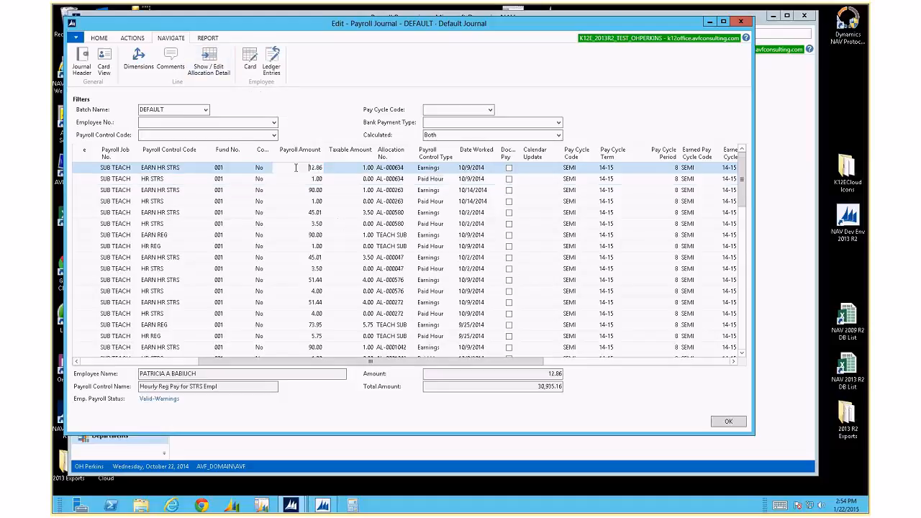
type("13")
key("Return")
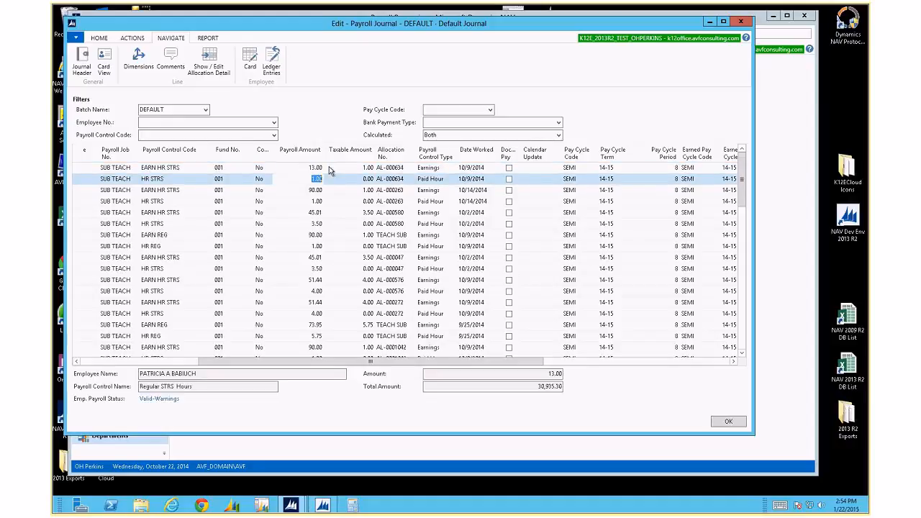
left_click(330, 170)
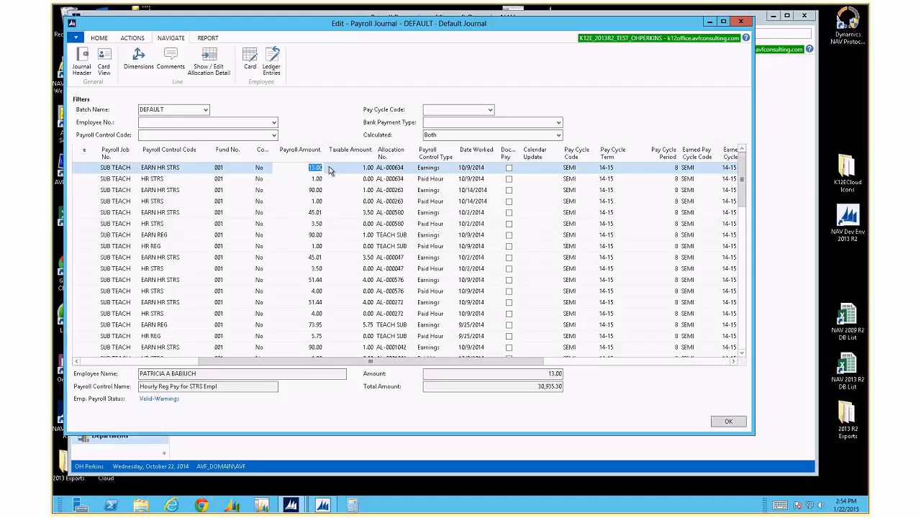
Step: Look through the available and displayed columns in the payroll journal's column customization, and leave it without changing anything
left_click_drag(335, 362, 130, 366)
right_click(229, 155)
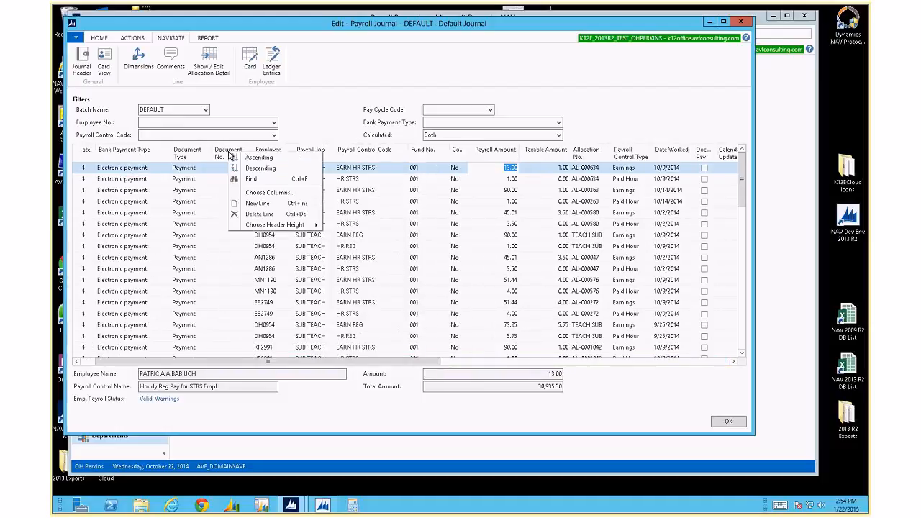
left_click(259, 192)
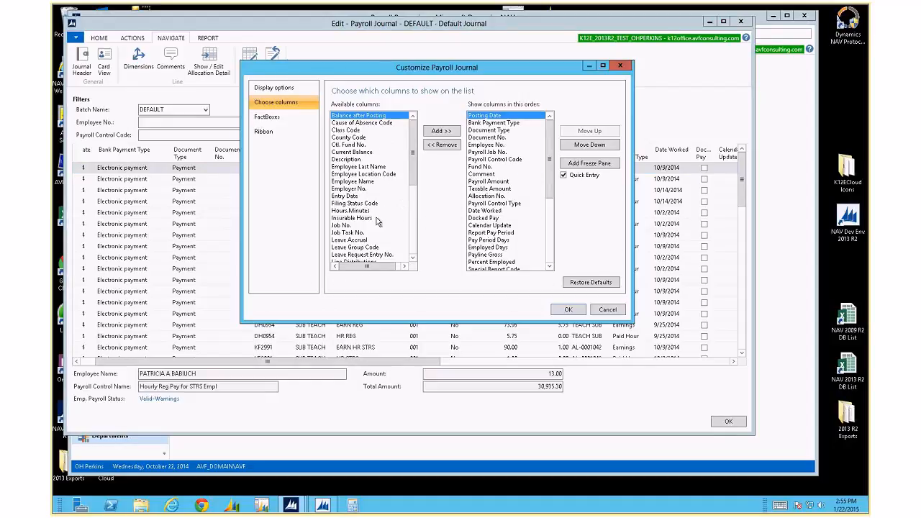
left_click(413, 259)
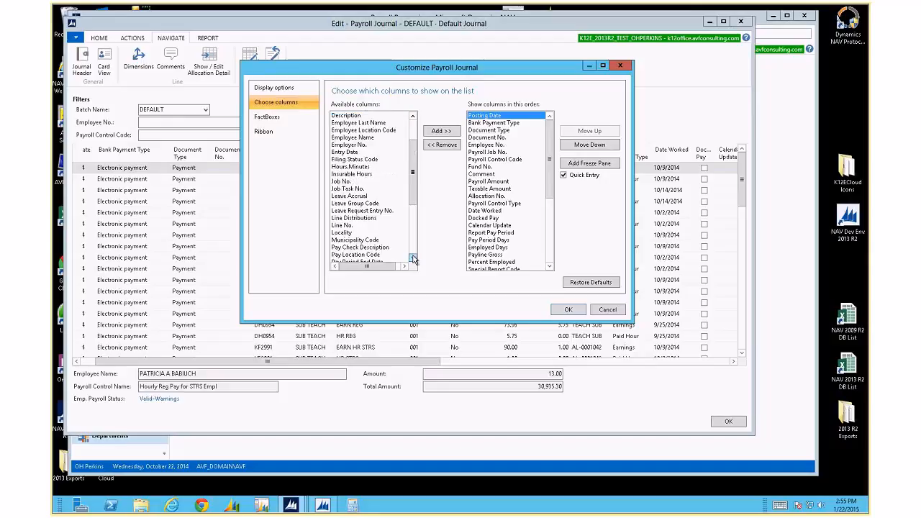
left_click(413, 259)
left_click(413, 259)
left_click(413, 259)
left_click(413, 259)
left_click(413, 260)
left_click(413, 259)
left_click(413, 259)
left_click(413, 259)
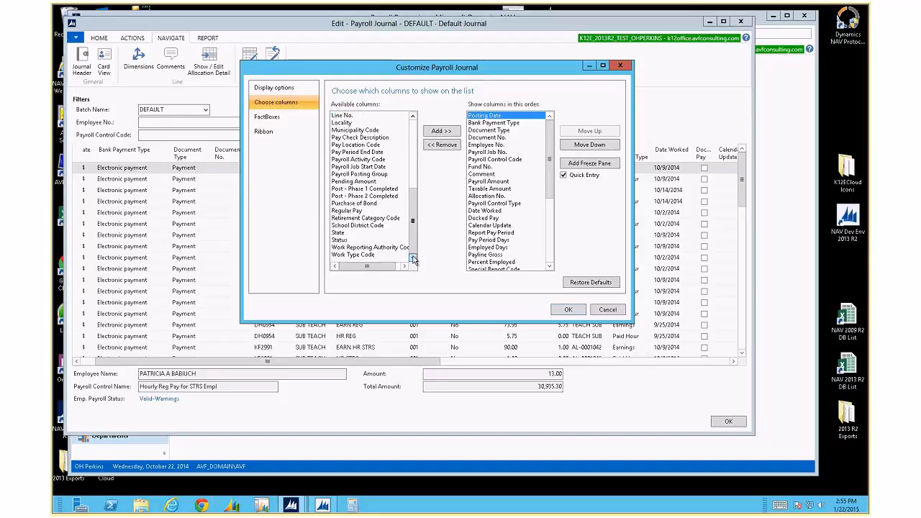
left_click_drag(413, 240, 415, 203)
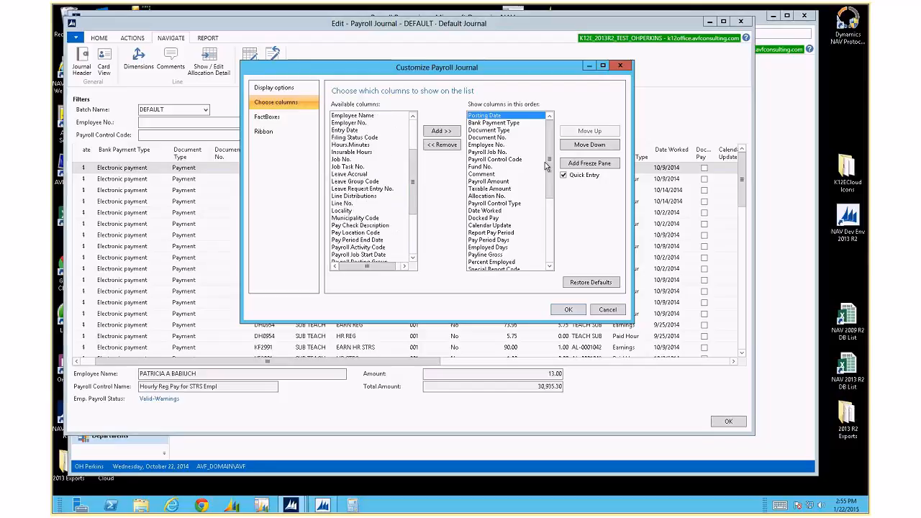
scroll(545, 166, "down", 6)
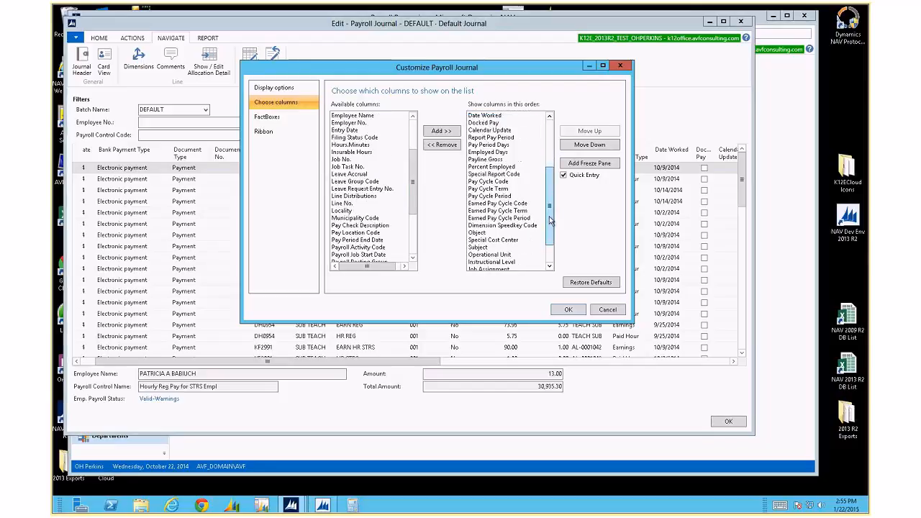
scroll(551, 237, "up", 6)
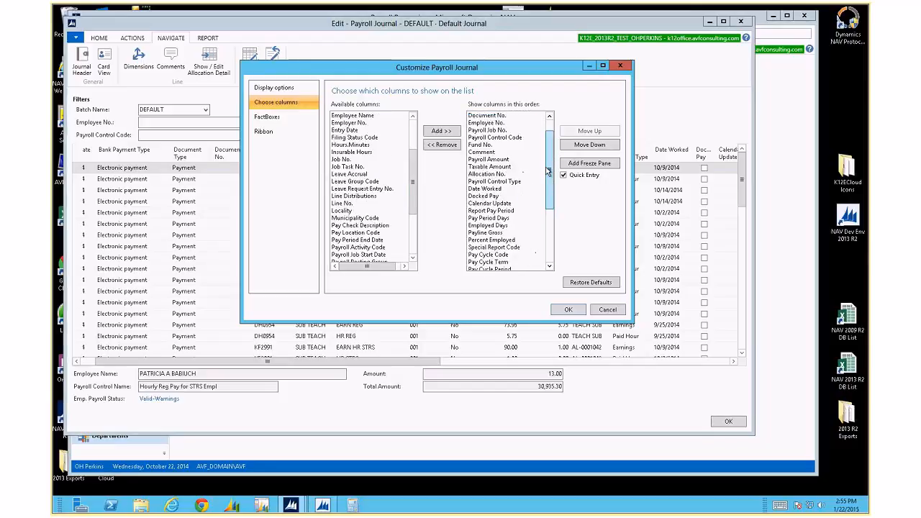
left_click(607, 309)
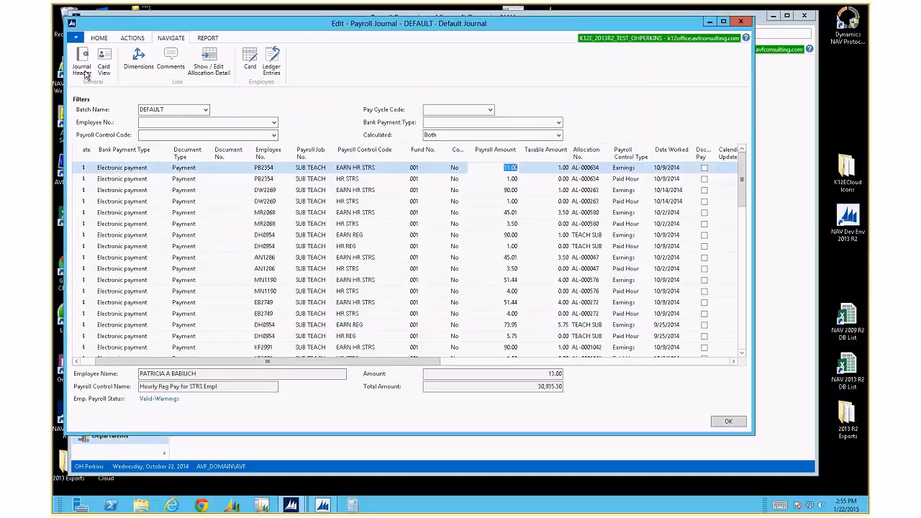
Step: Check the Hourly Pay Rate among the first journal line's table fields in About This Page and close it
left_click(75, 36)
mouse_move(96, 109)
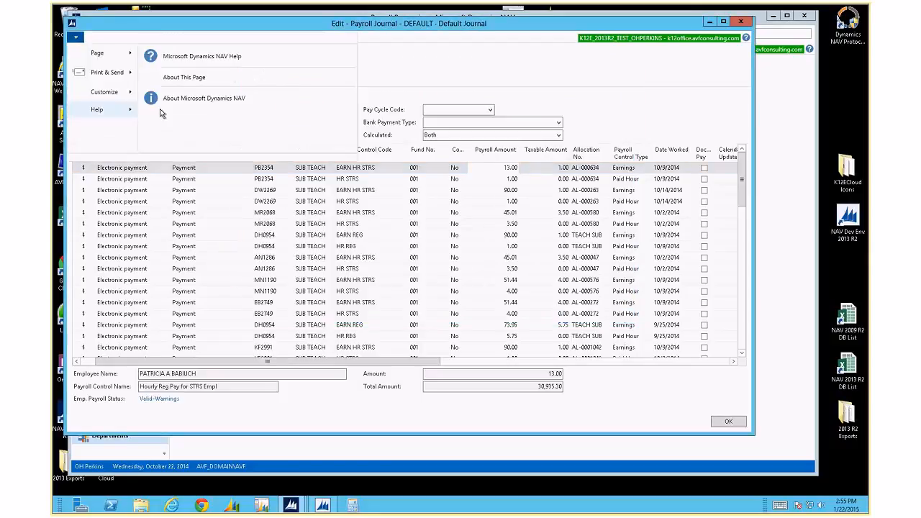
left_click(205, 82)
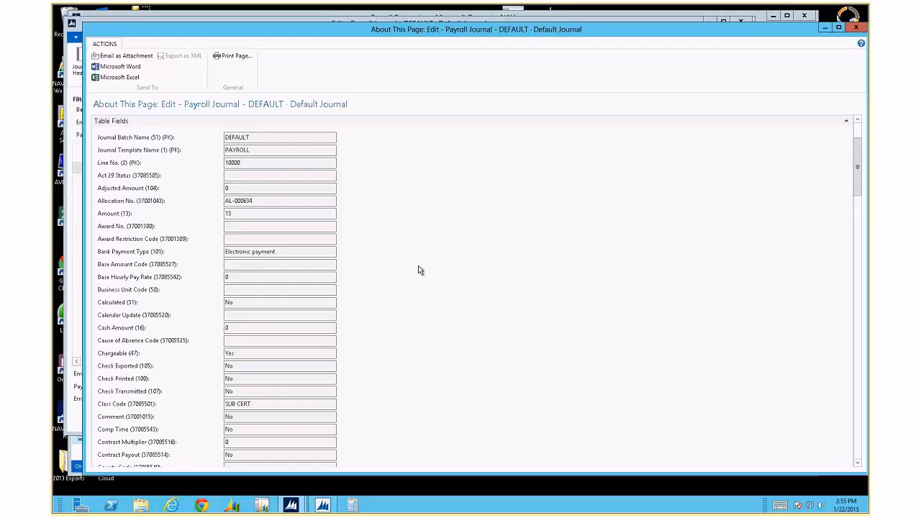
scroll(280, 341, "down", 10)
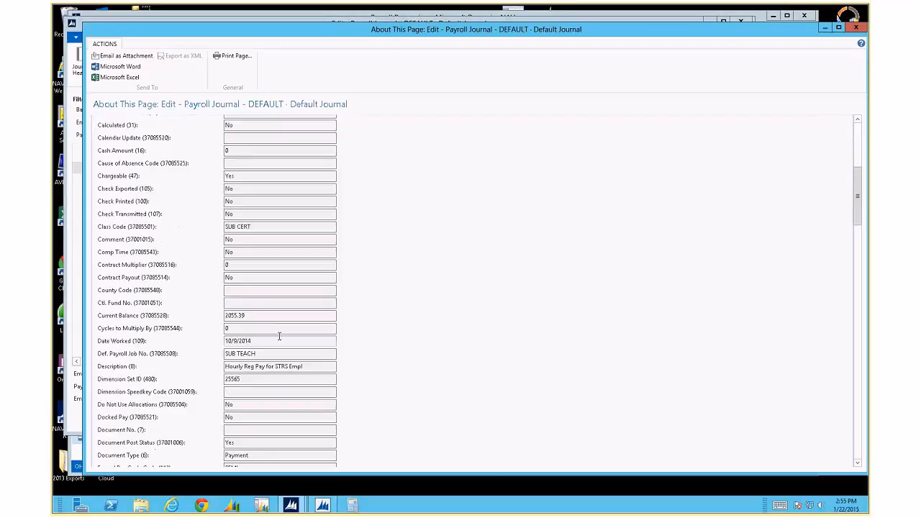
scroll(280, 335, "up", 2)
scroll(280, 336, "down", 6)
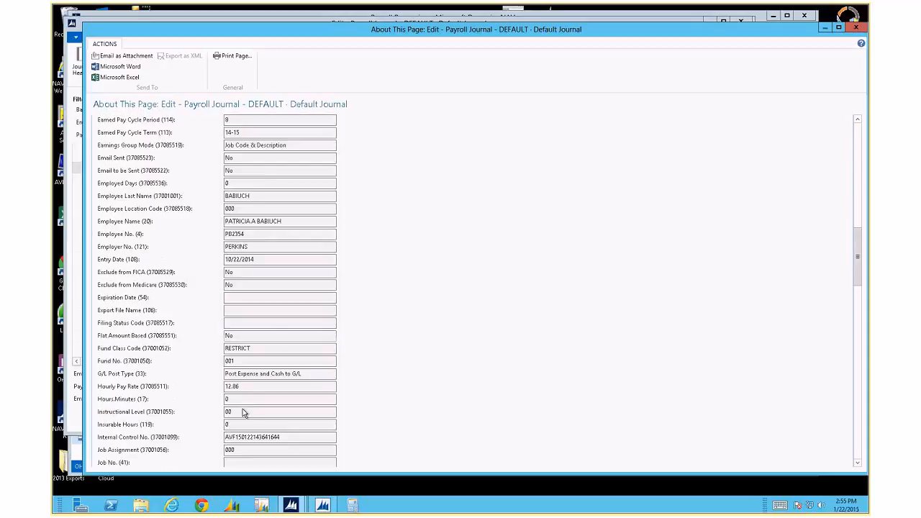
left_click(242, 391)
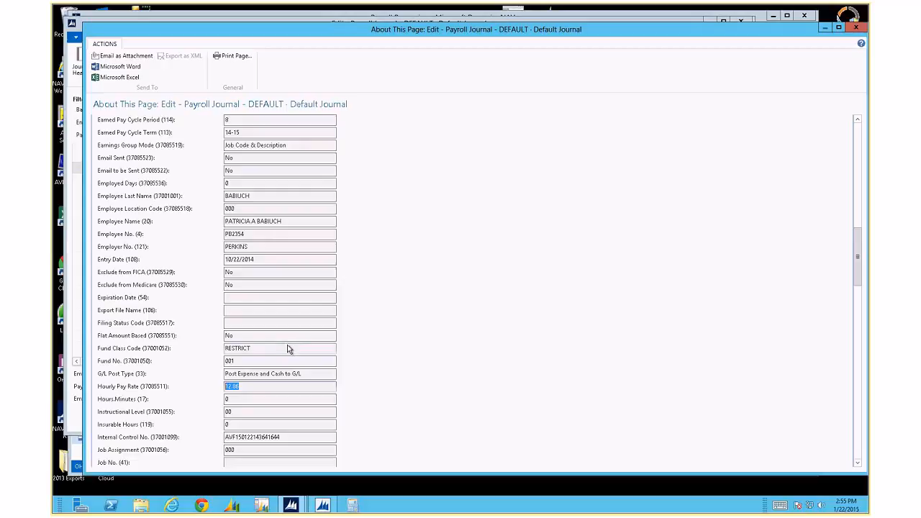
scroll(288, 345, "up", 8)
left_click(856, 27)
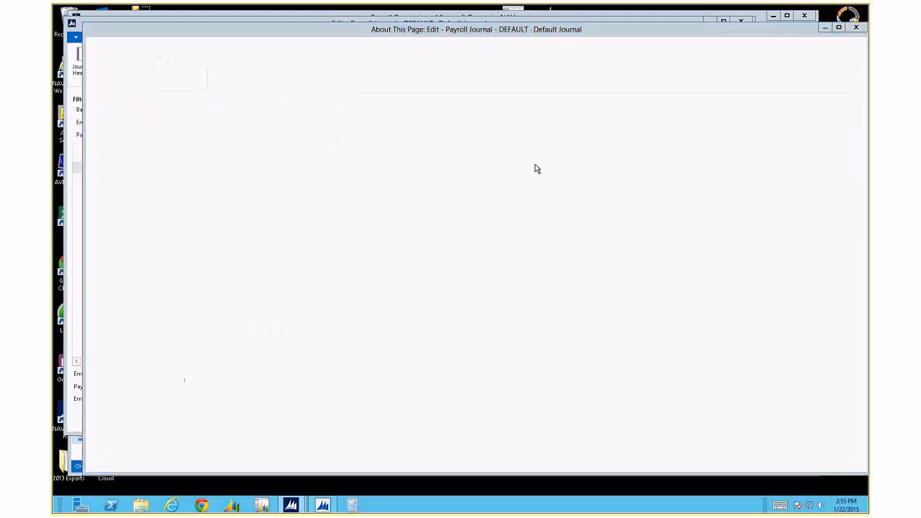
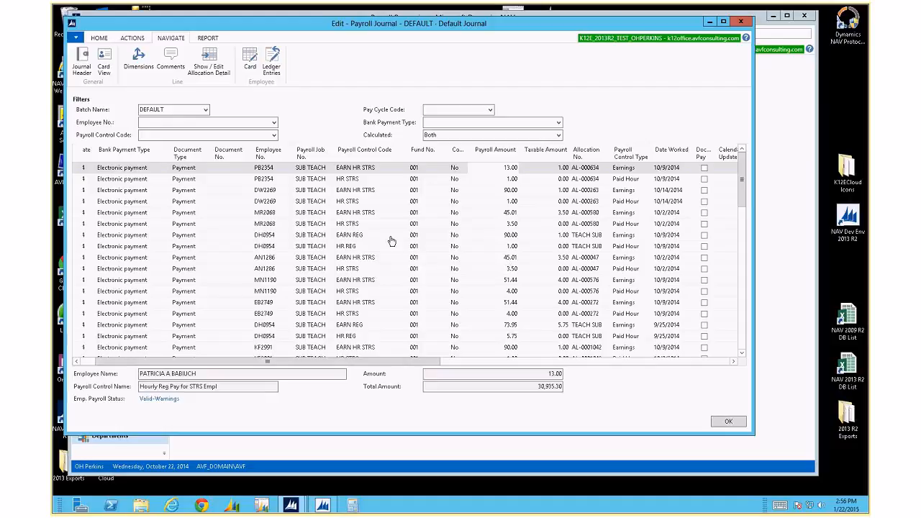
Step: Filter the payroll journal by the first line's employee number and select all of that employee's lines
left_click(163, 121)
type("pb")
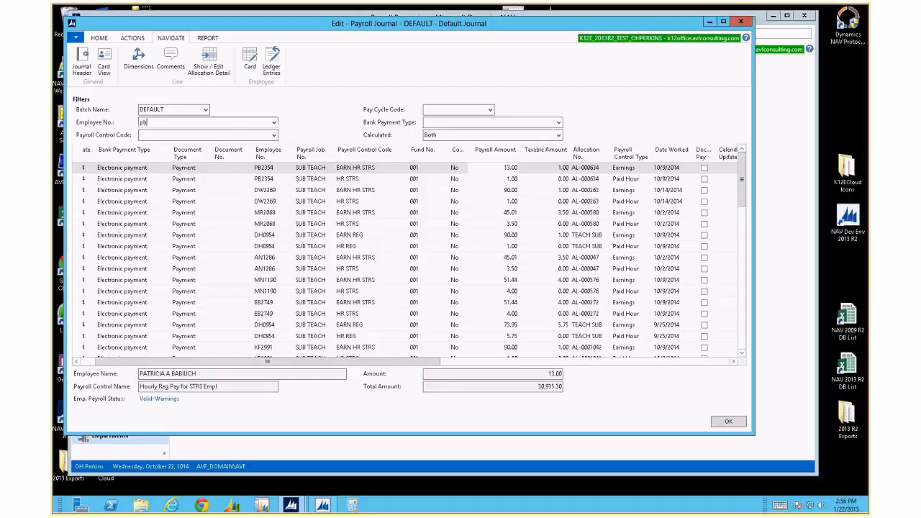
type("2354")
key("Return")
left_click(77, 154)
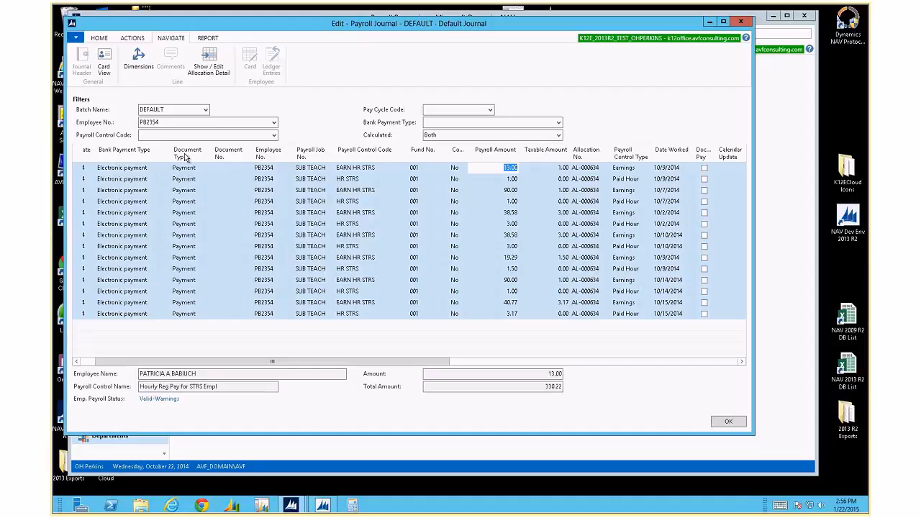
Step: Delete the employee's last two journal lines, the EARN HR STRS and HR STRS entries worked on 10/15/2014
left_click(176, 127)
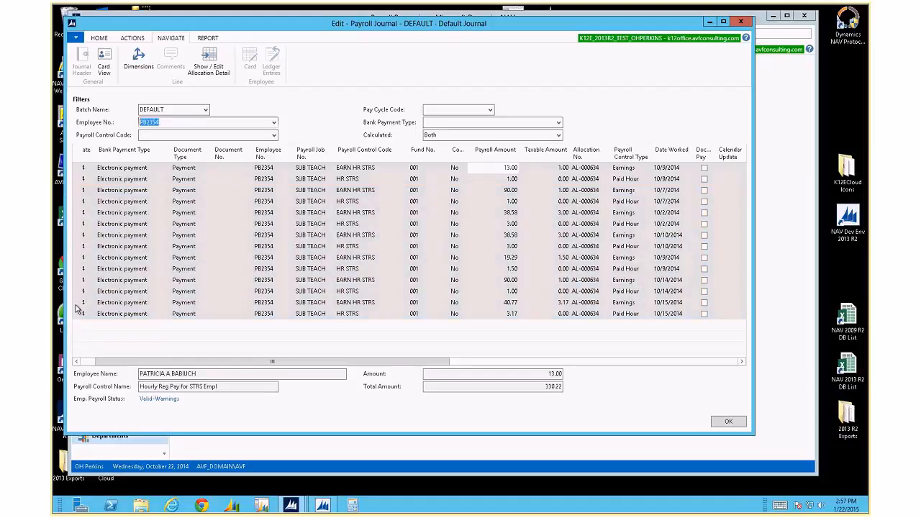
left_click_drag(75, 305, 77, 316)
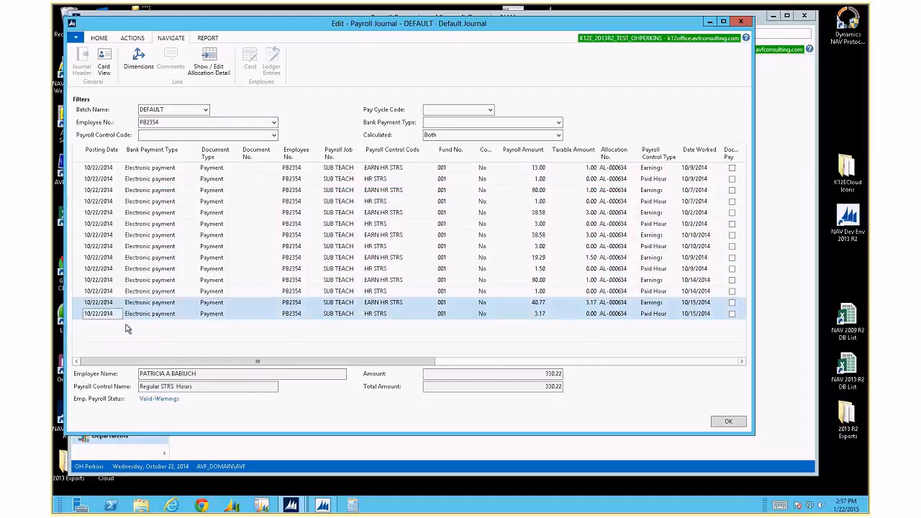
left_click(152, 314)
right_click(159, 311)
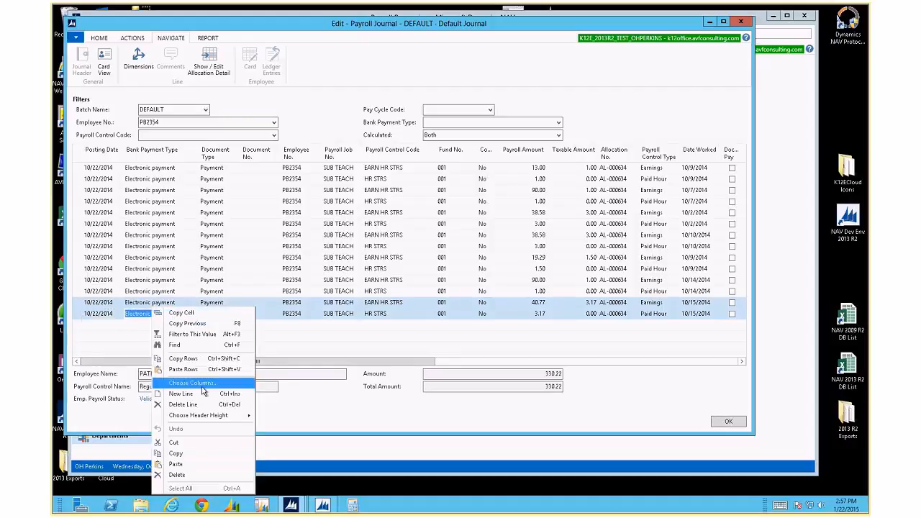
left_click(208, 405)
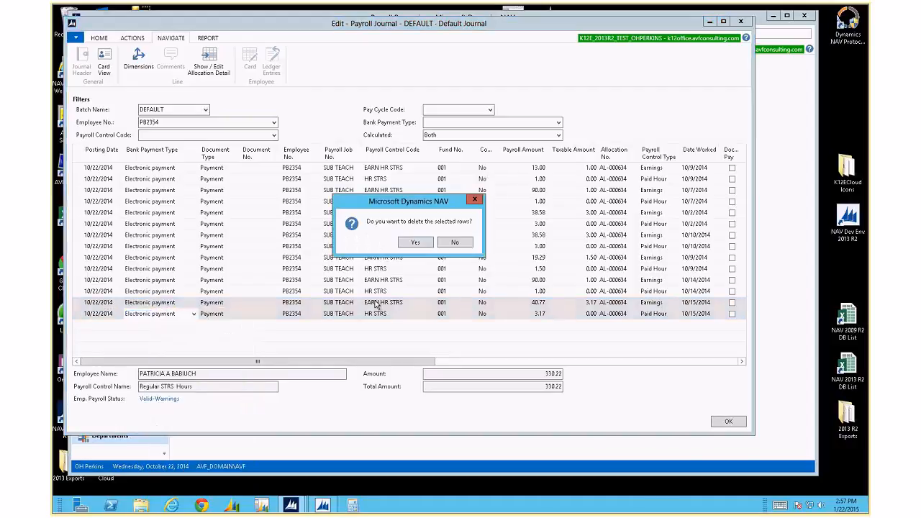
left_click(407, 244)
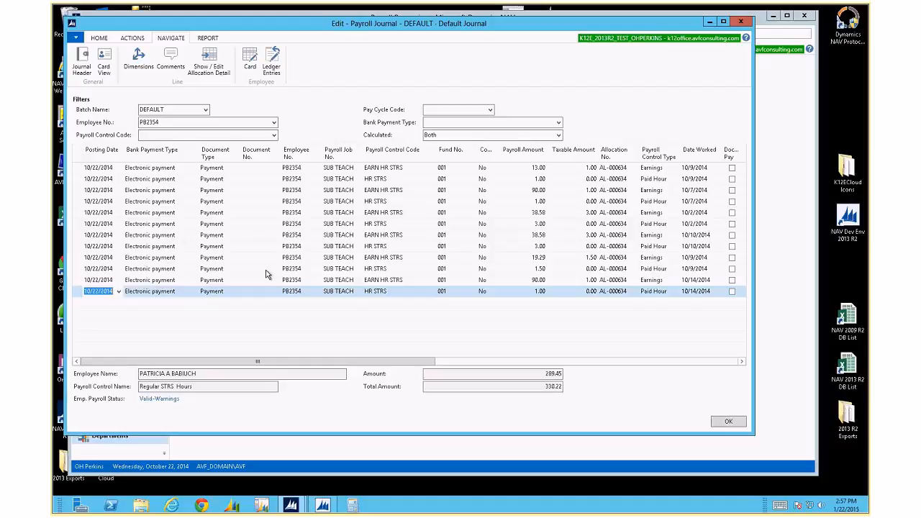
Step: Clear the Employee No. filter to list every employee's lines in the DEFAULT batch
left_click(85, 120)
key("Delete")
key("Tab")
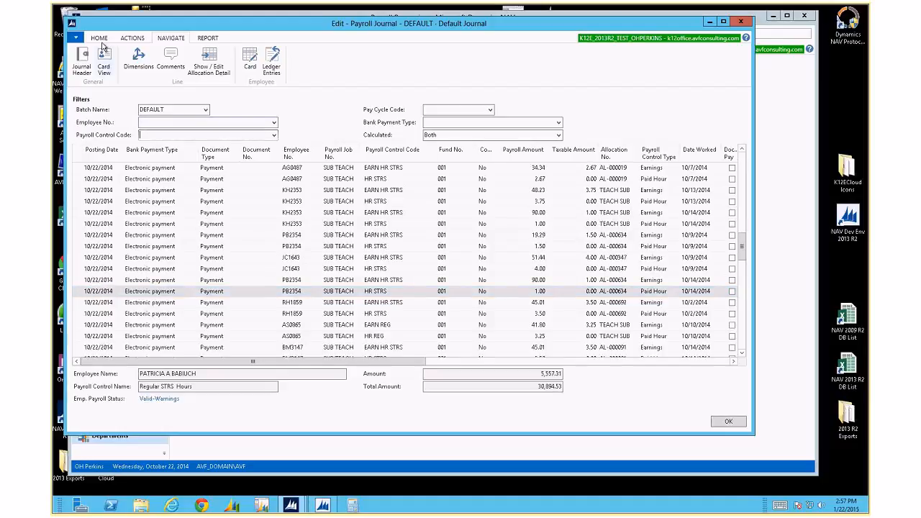
left_click(100, 39)
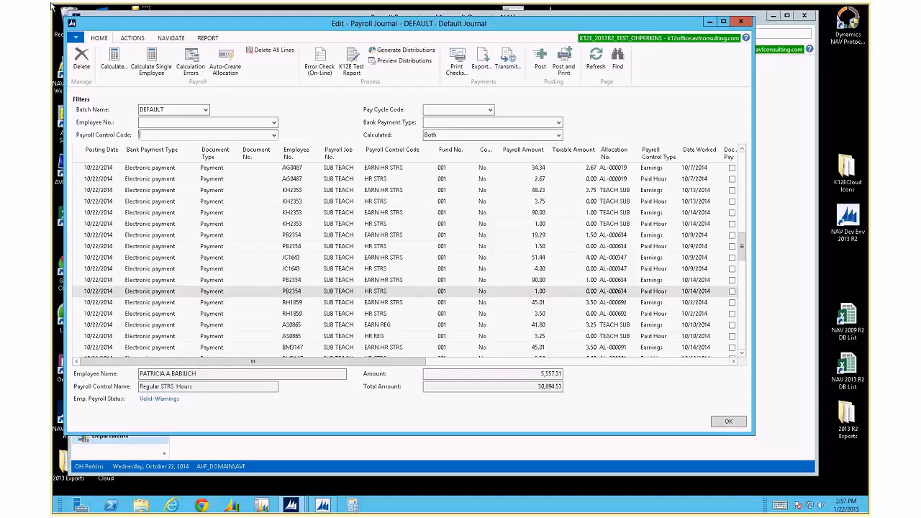
left_click(133, 38)
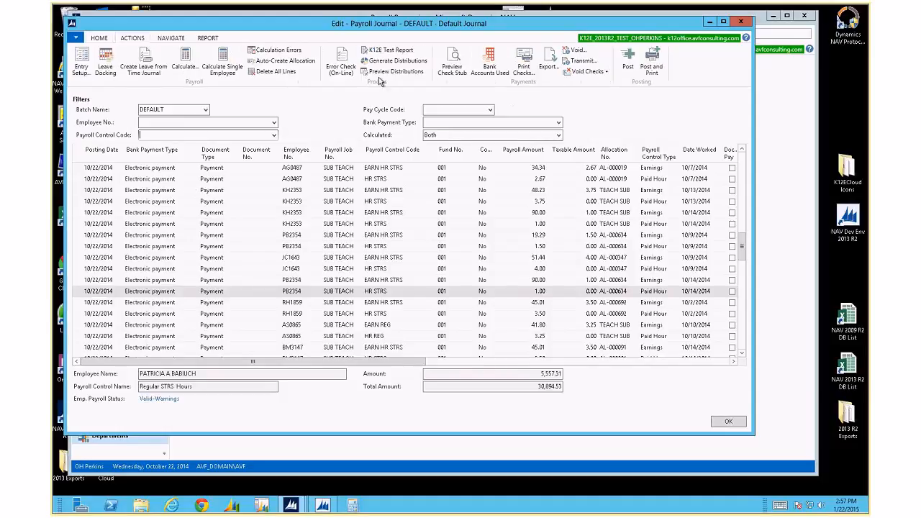
left_click(585, 71)
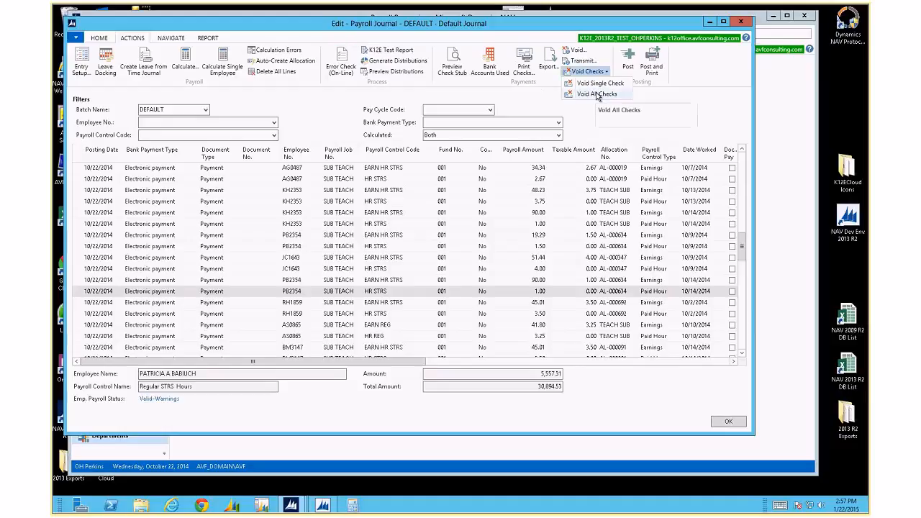
left_click(335, 108)
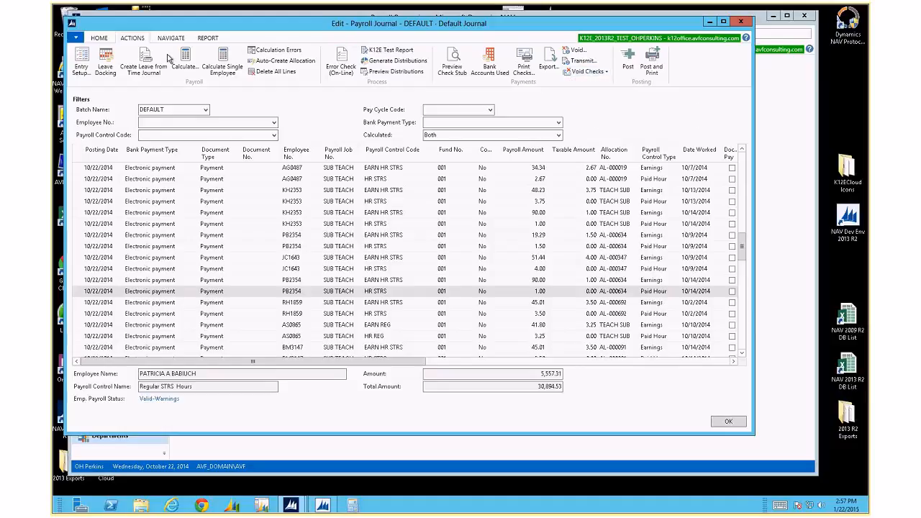
left_click(99, 38)
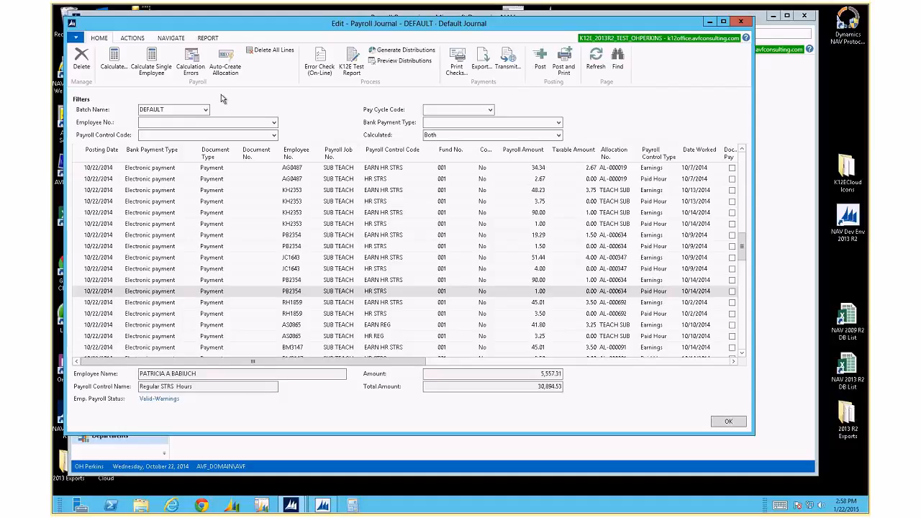
left_click(172, 38)
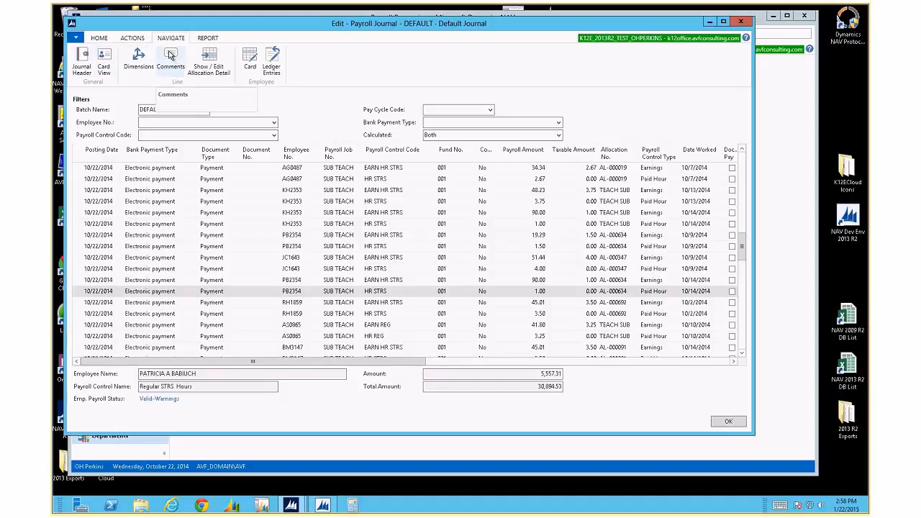
left_click(208, 38)
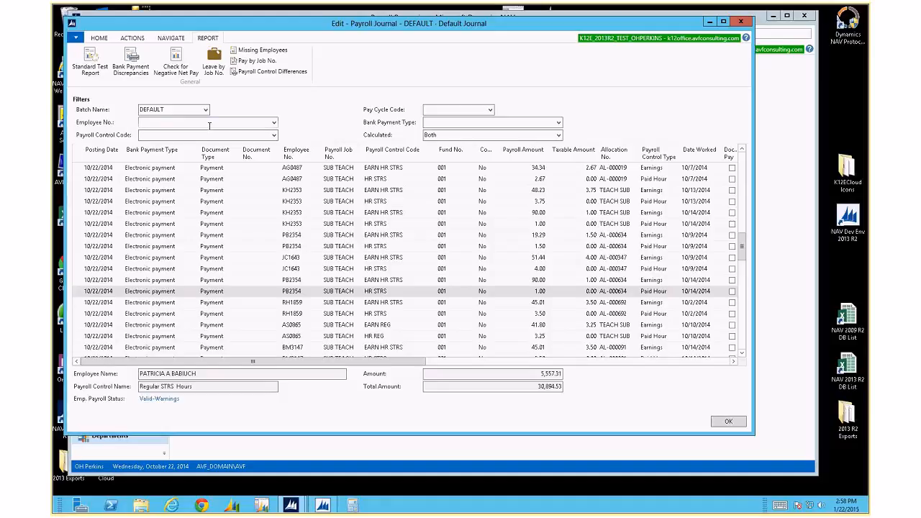
Step: Start the payroll calculation for the DEFAULT batch, open its pay cycle selection and view the available pay cycle codes
left_click(99, 38)
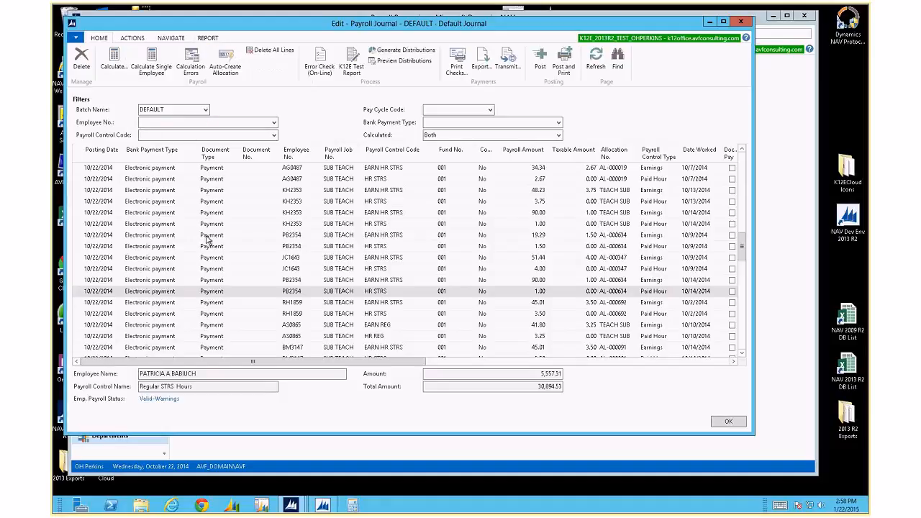
left_click(117, 59)
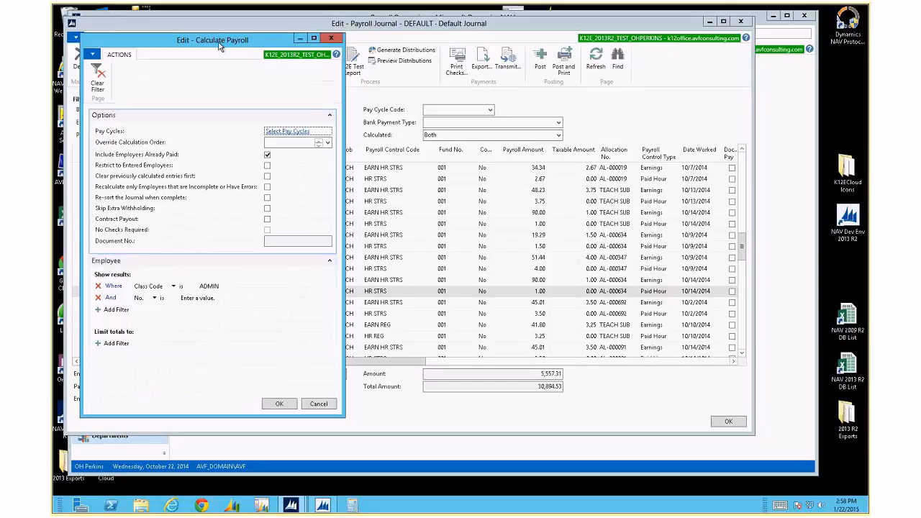
left_click_drag(219, 43, 266, 34)
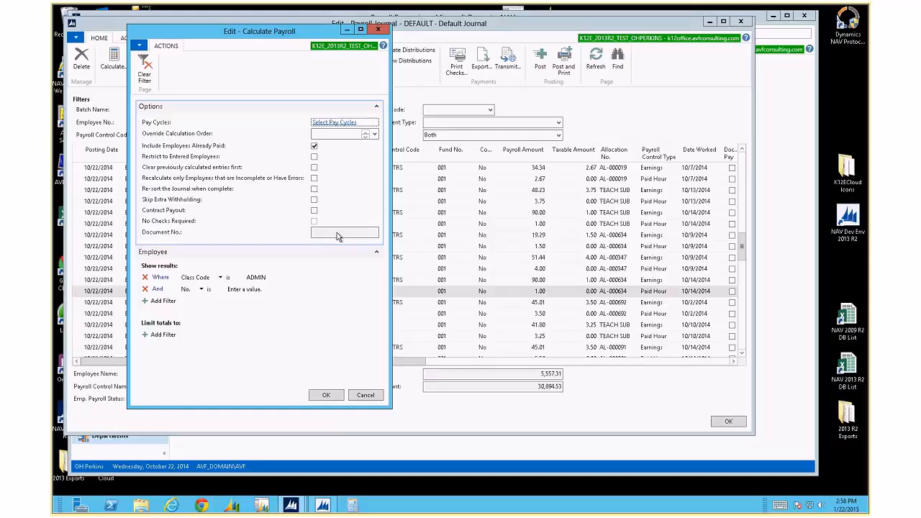
left_click(333, 123)
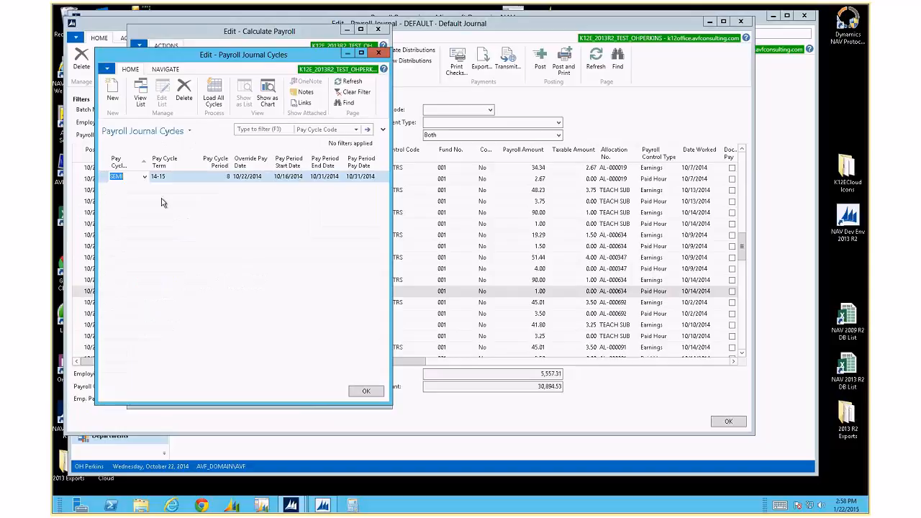
left_click(145, 177)
left_click(145, 177)
Step: Change the SEMI 14-15 pay cycle's period to 7, set it back to 8, and accept the pay cycle selection
left_click(224, 180)
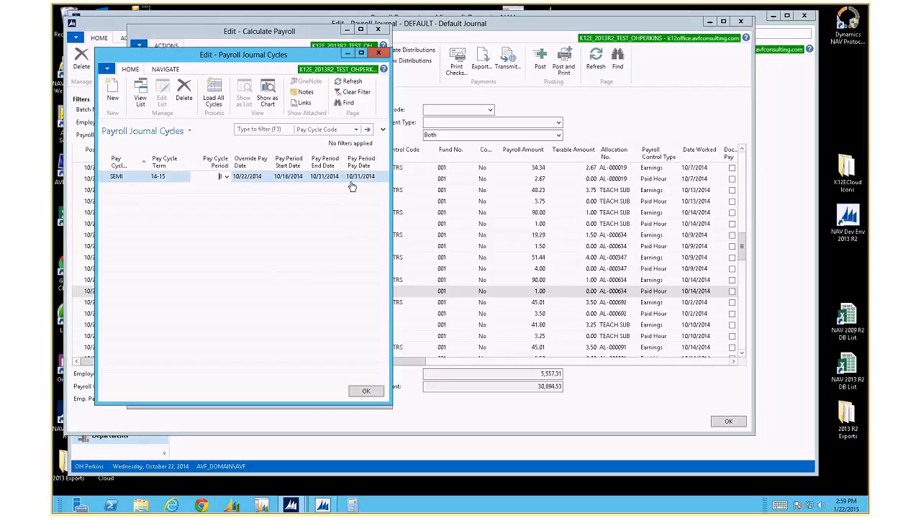
type("7")
left_click(245, 180)
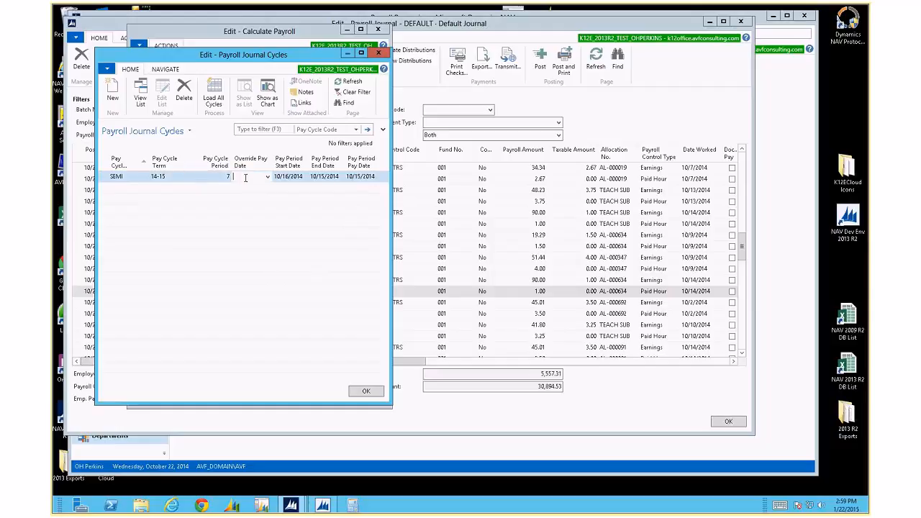
left_click(217, 180)
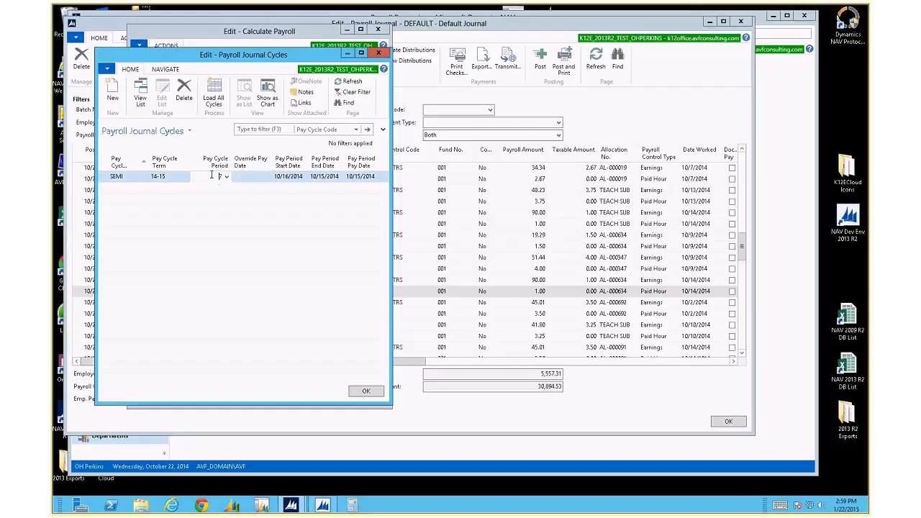
type("8")
left_click(257, 176)
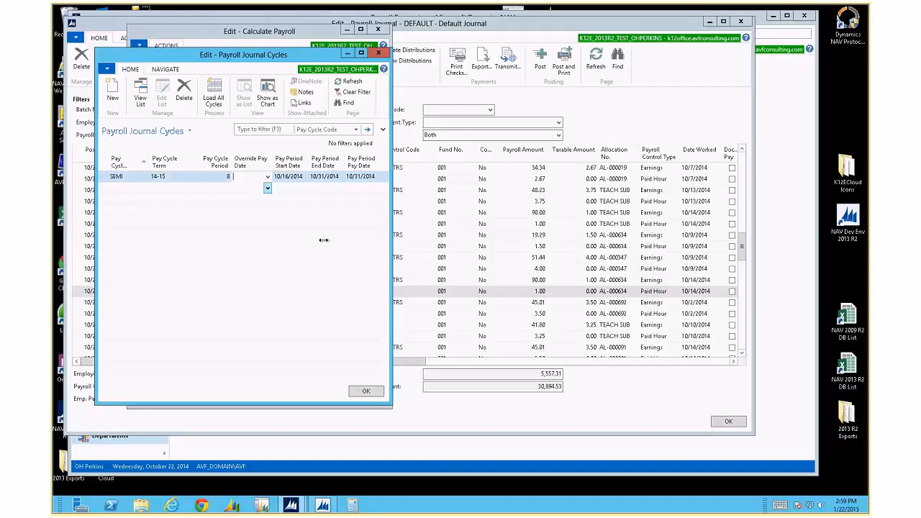
left_click(366, 391)
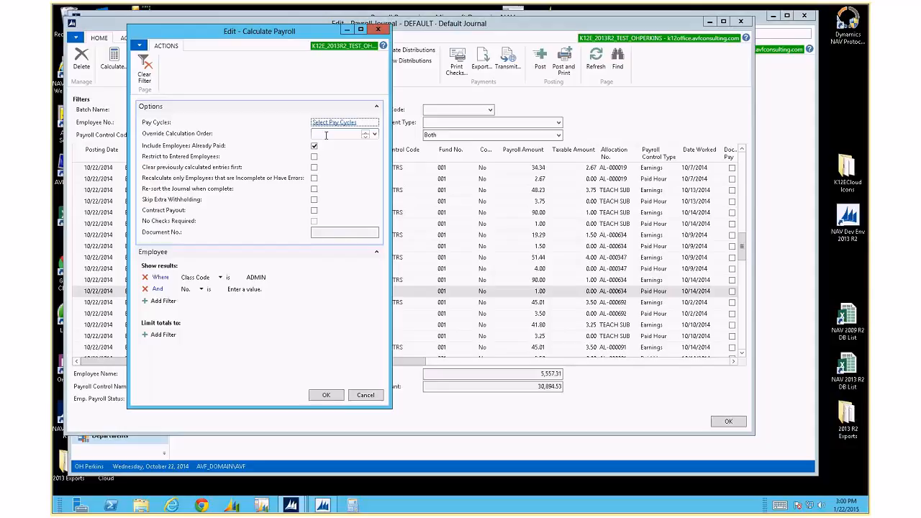
Step: View the full Calculation Orders list for the override calculation order and leave it without choosing one
left_click(375, 134)
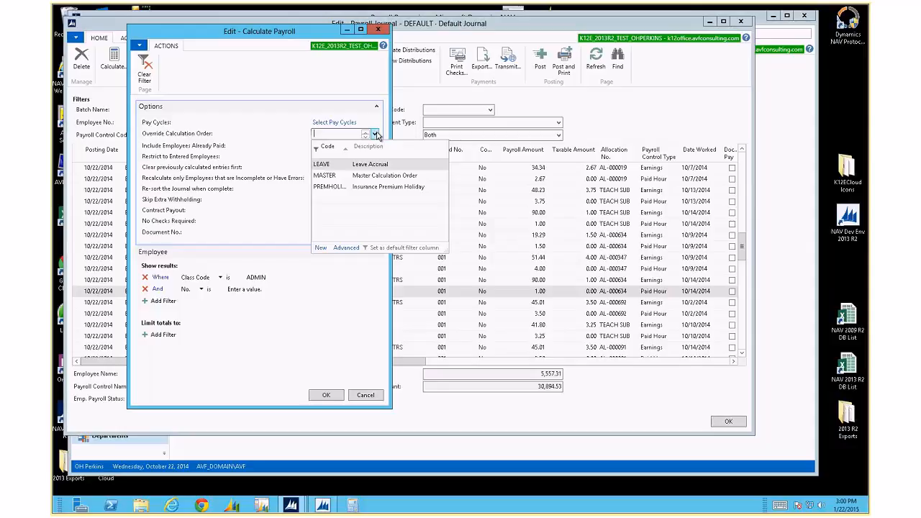
left_click(348, 247)
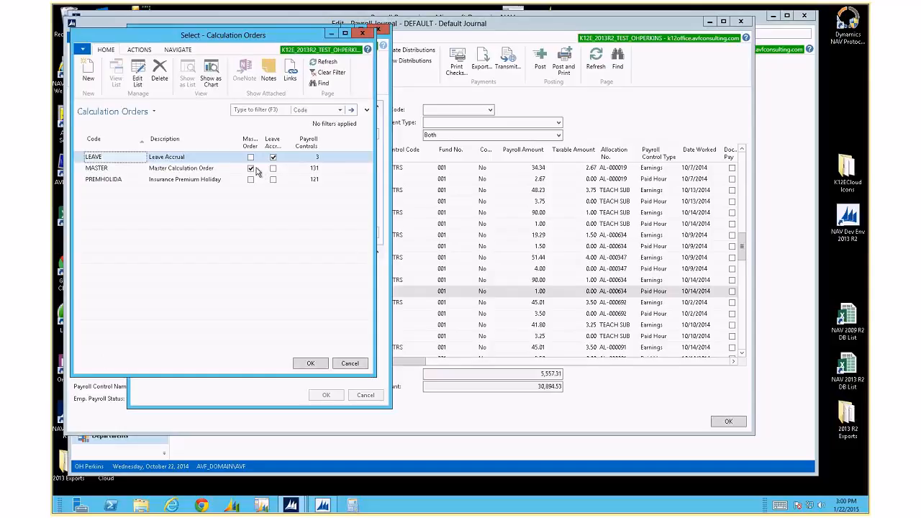
left_click(353, 363)
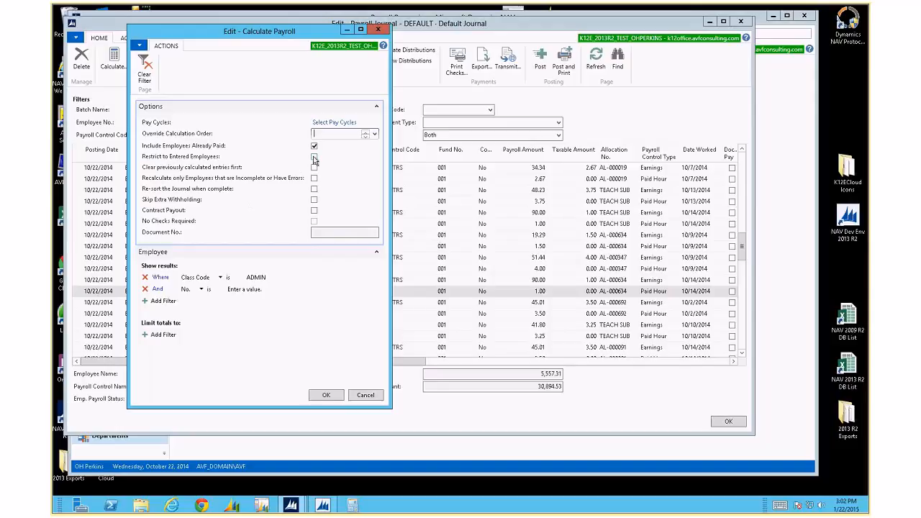
left_click(266, 280)
key("Delete")
key("Tab")
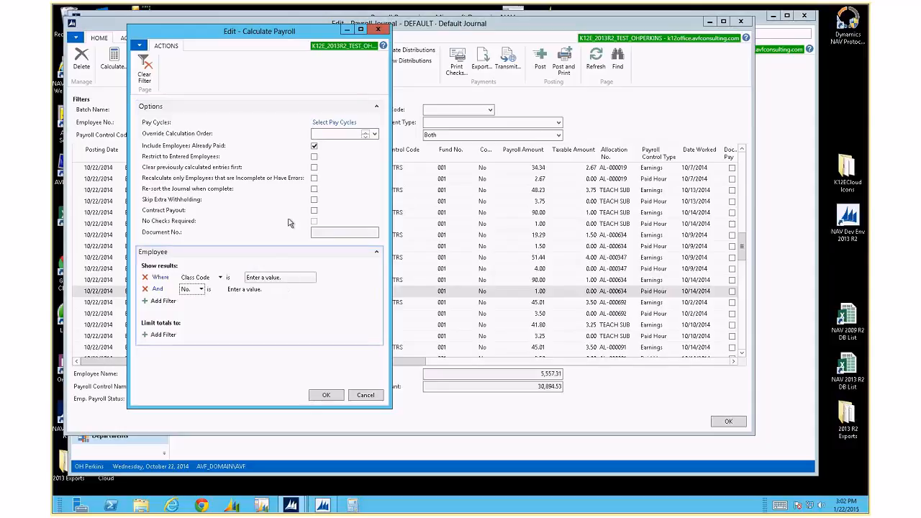
left_click(316, 168)
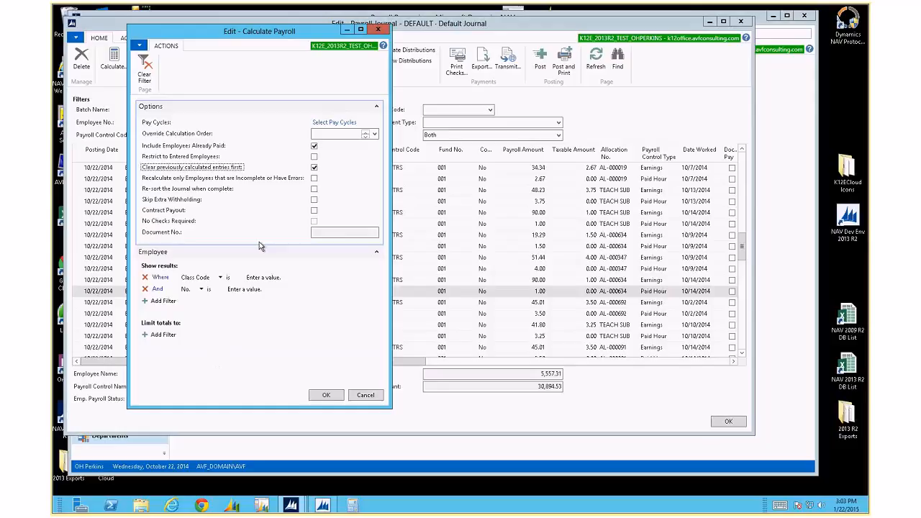
left_click(367, 396)
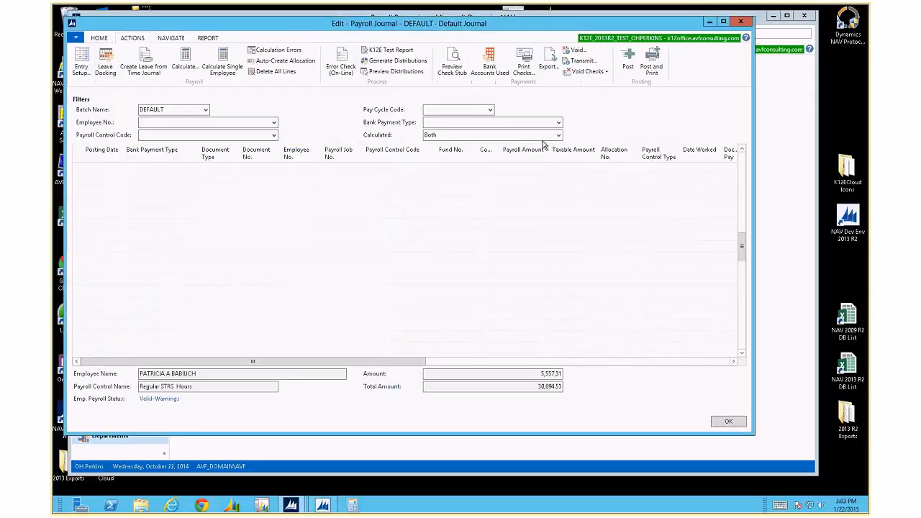
Step: Filter the payroll journal by Calculated Yes and by No to compare the lines, and restore Both
left_click(450, 135)
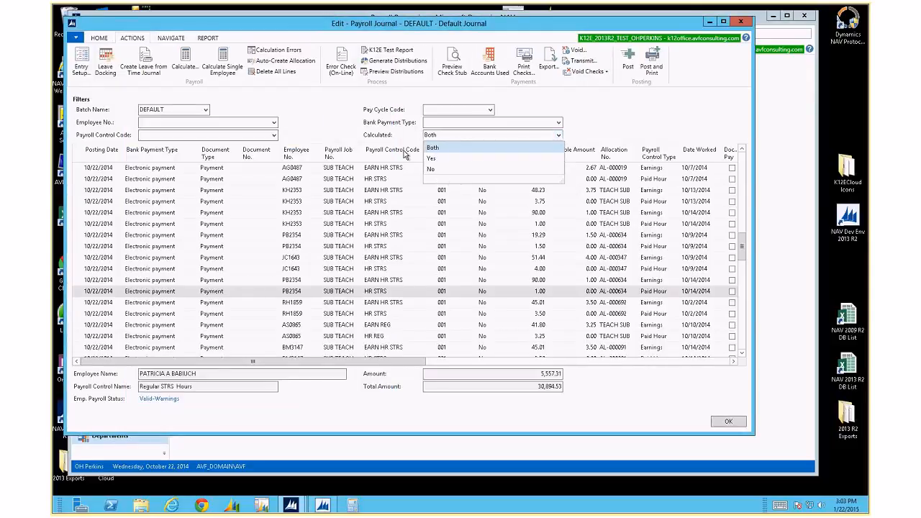
left_click(432, 158)
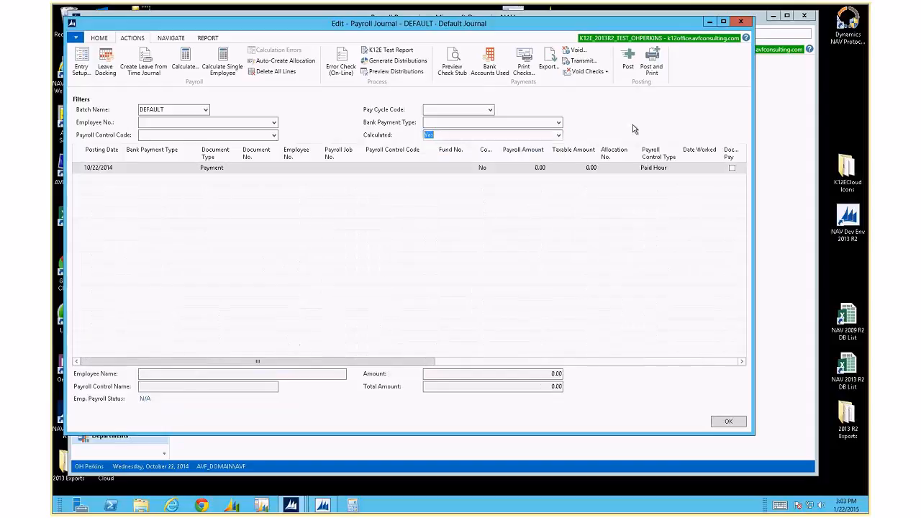
left_click(561, 136)
left_click(468, 169)
left_click(559, 136)
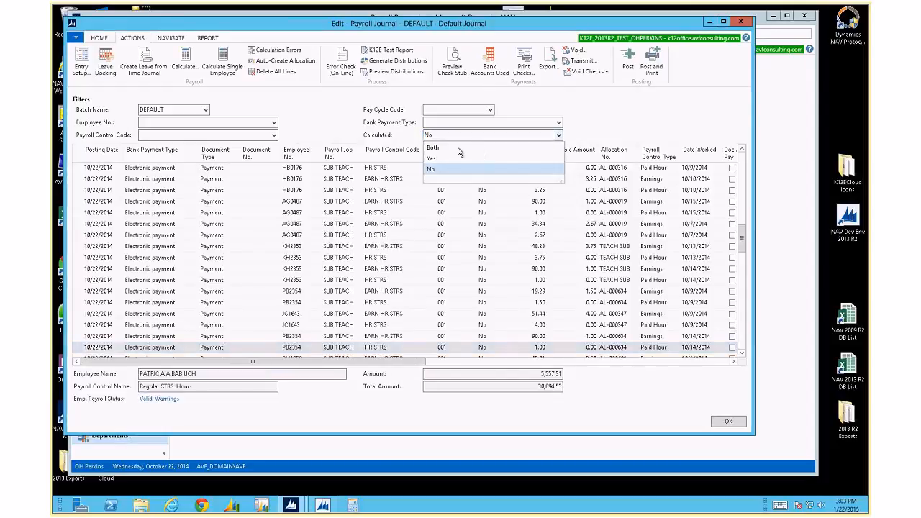
left_click(458, 149)
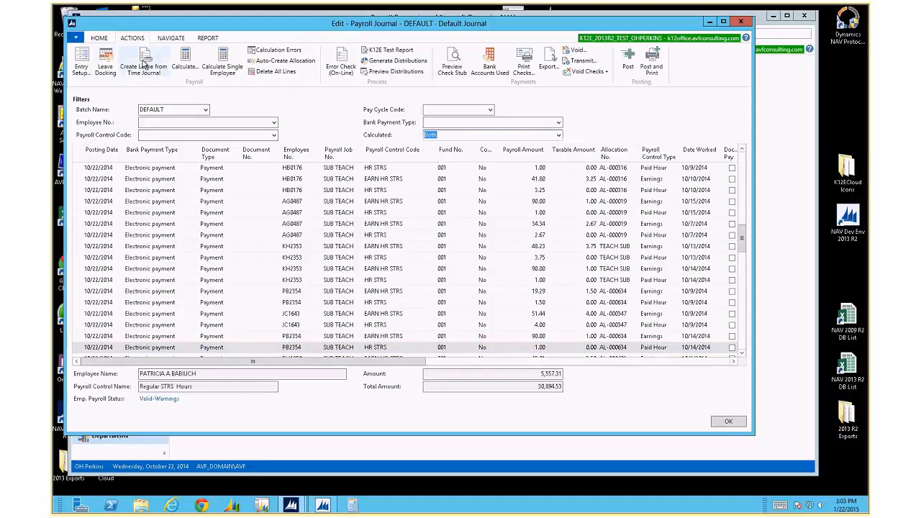
Step: Check the journal once more for calculated lines only, and reset the Calculated filter to Both
left_click(95, 39)
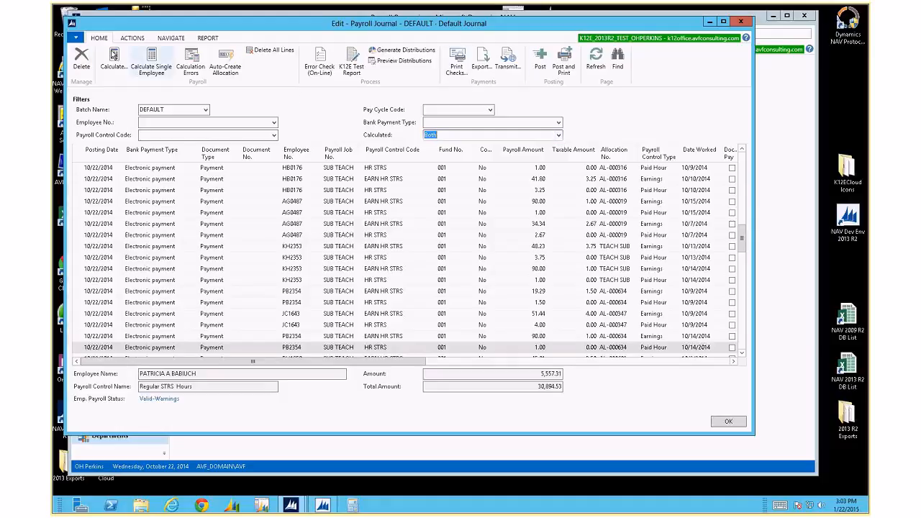
left_click(558, 138)
left_click(437, 157)
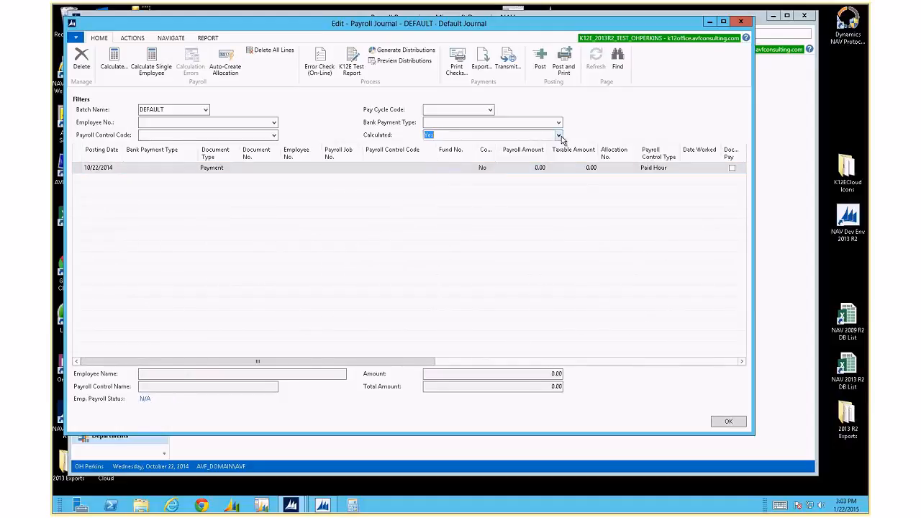
left_click(559, 137)
left_click(463, 147)
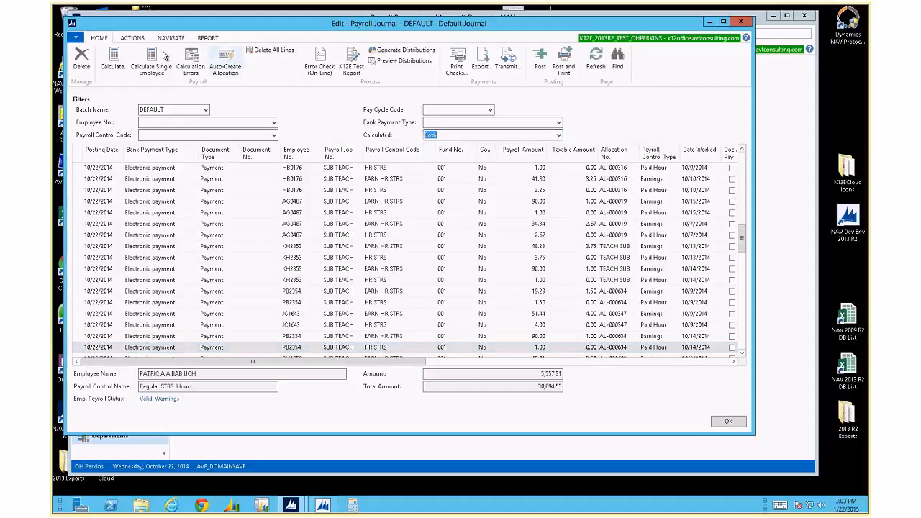
Step: Calculate payroll including employees already paid, clearing previously calculated entries first and re-sorting the journal when complete, without an employee or class code filter
left_click(132, 38)
left_click(99, 38)
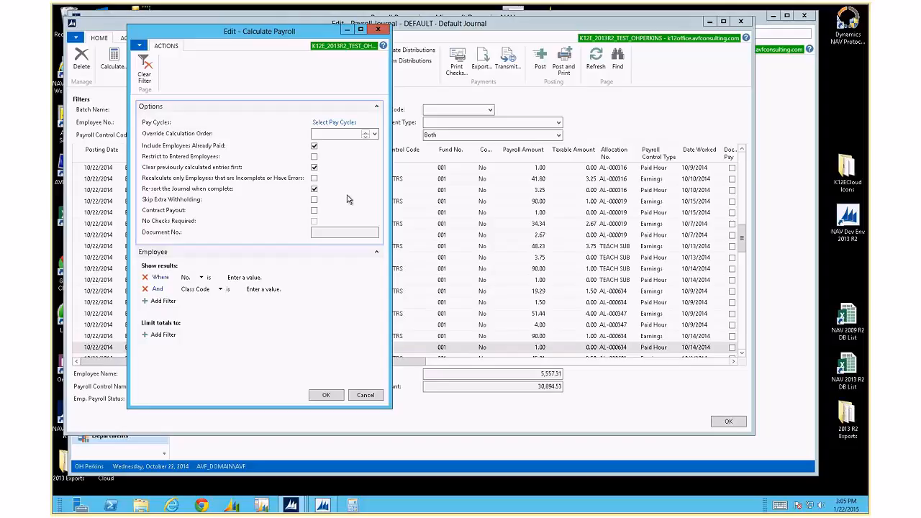
left_click(335, 133)
left_click(324, 397)
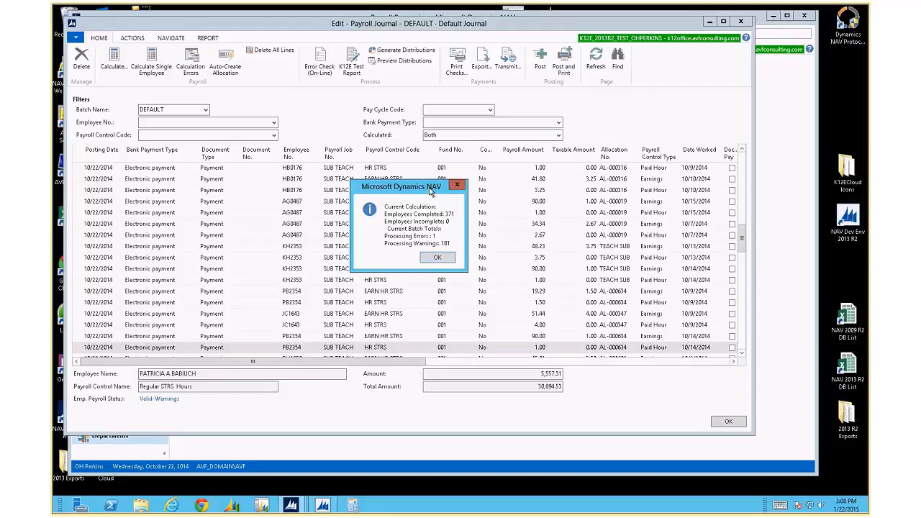
left_click(439, 258)
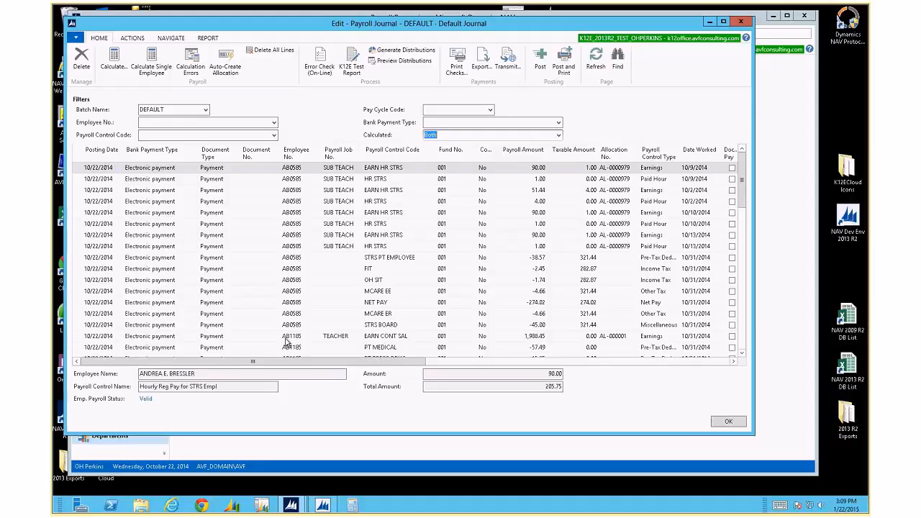
Step: Open the calculation errors for the DEFAULT batch and examine the whole list of payroll warnings and errors
left_click(172, 40)
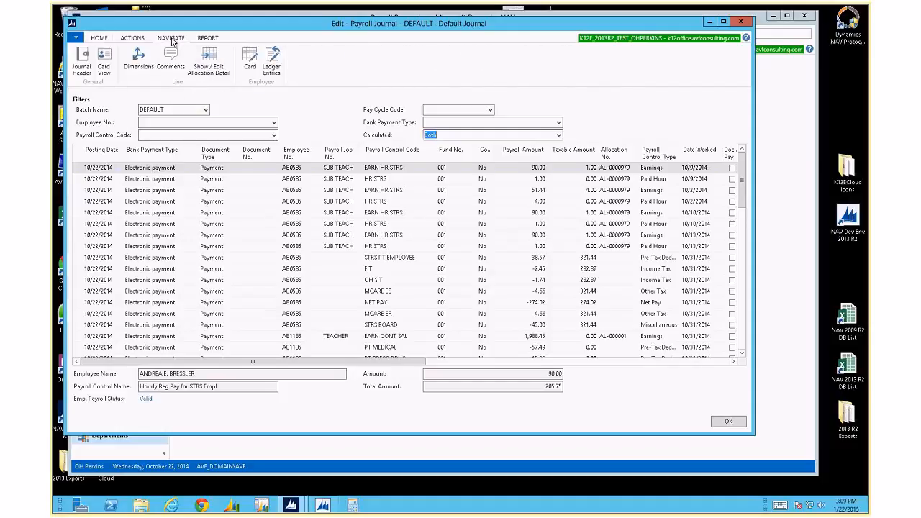
left_click(130, 36)
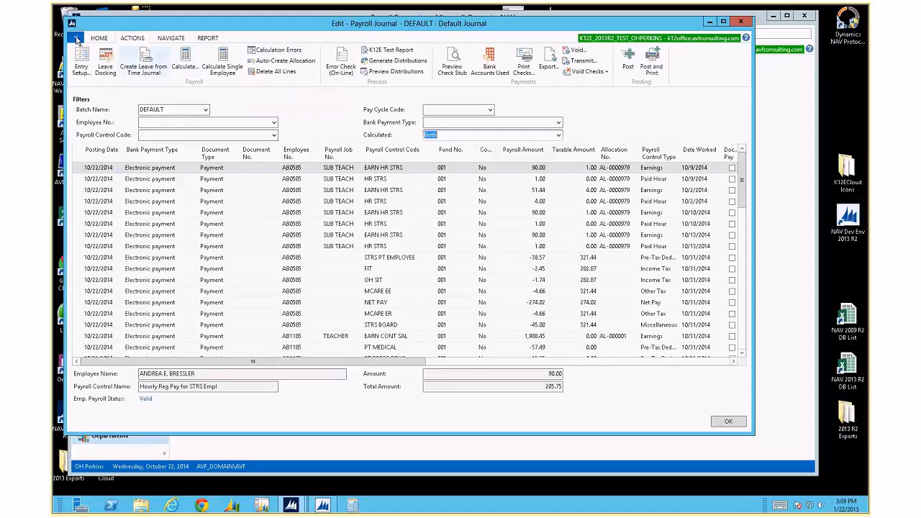
left_click(273, 52)
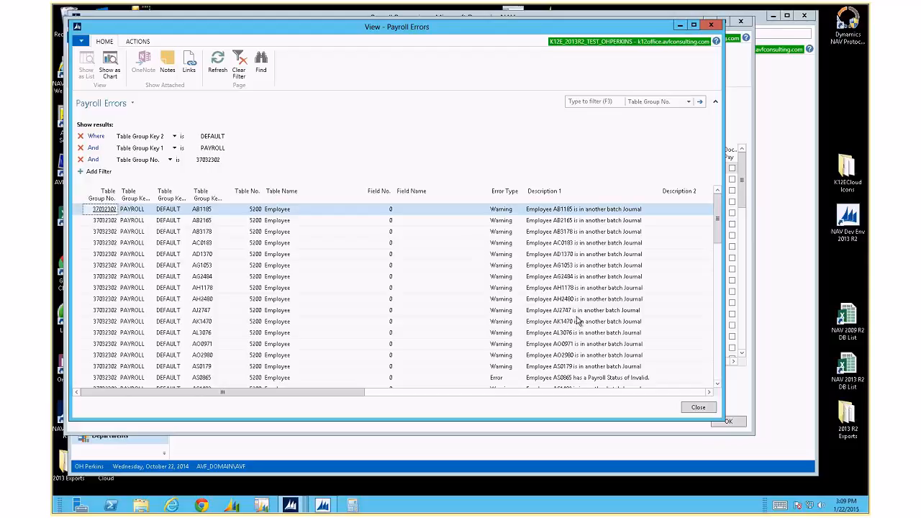
scroll(578, 311, "down", 3)
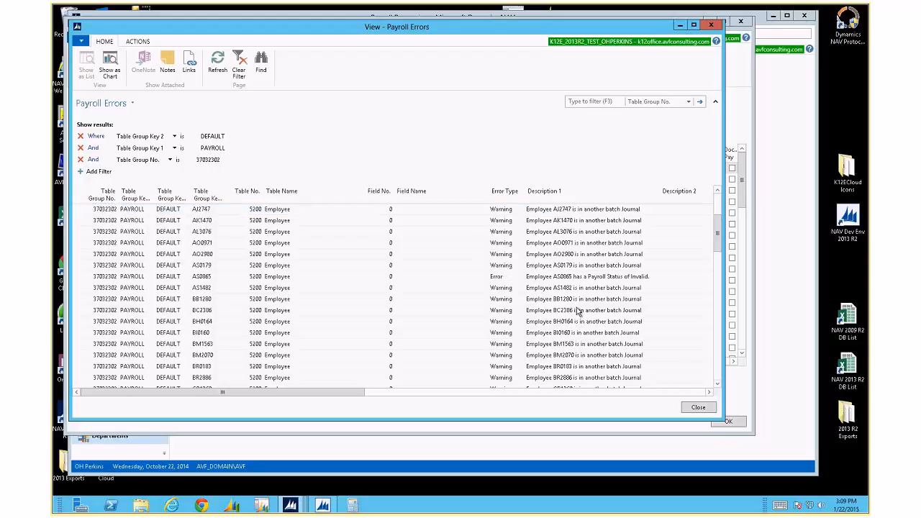
scroll(577, 311, "down", 15)
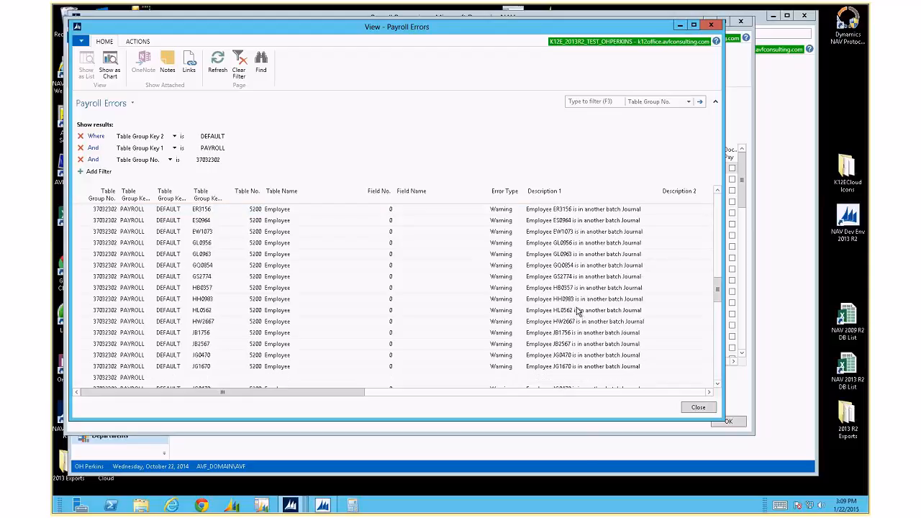
scroll(578, 311, "down", 10)
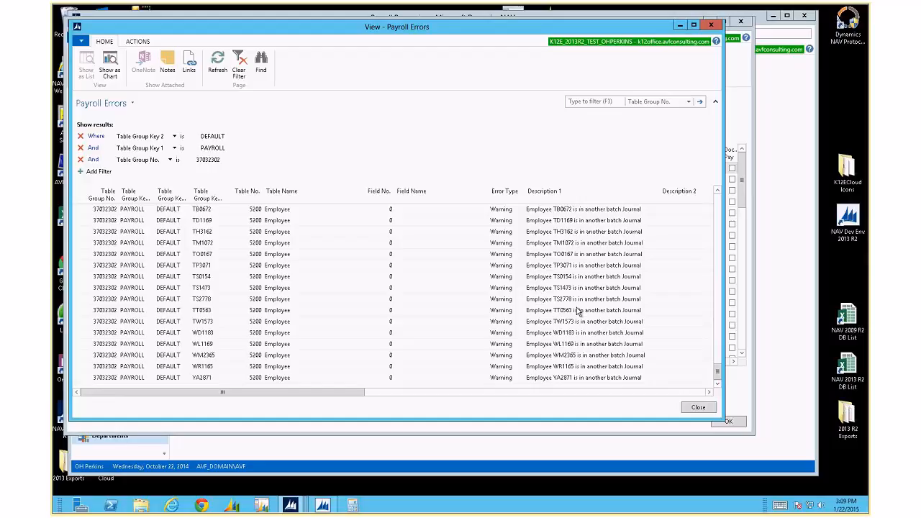
scroll(578, 311, "up", 10)
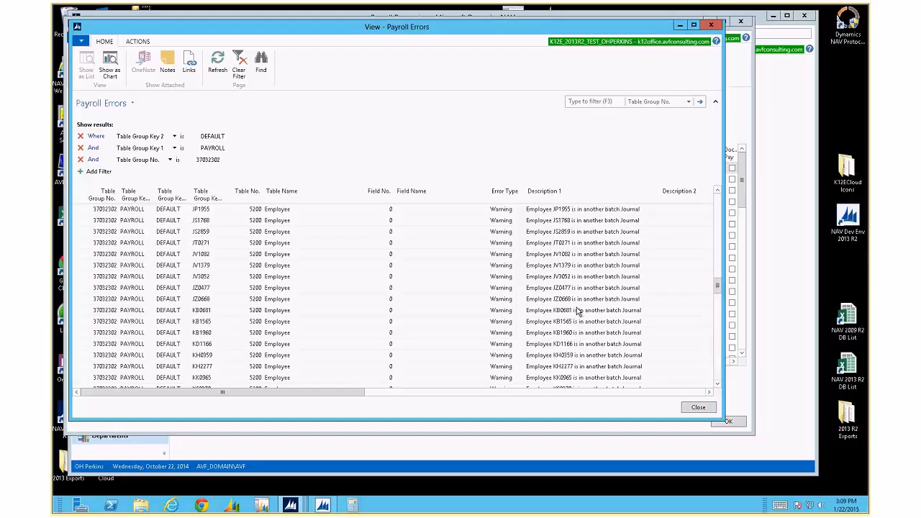
scroll(578, 311, "up", 5)
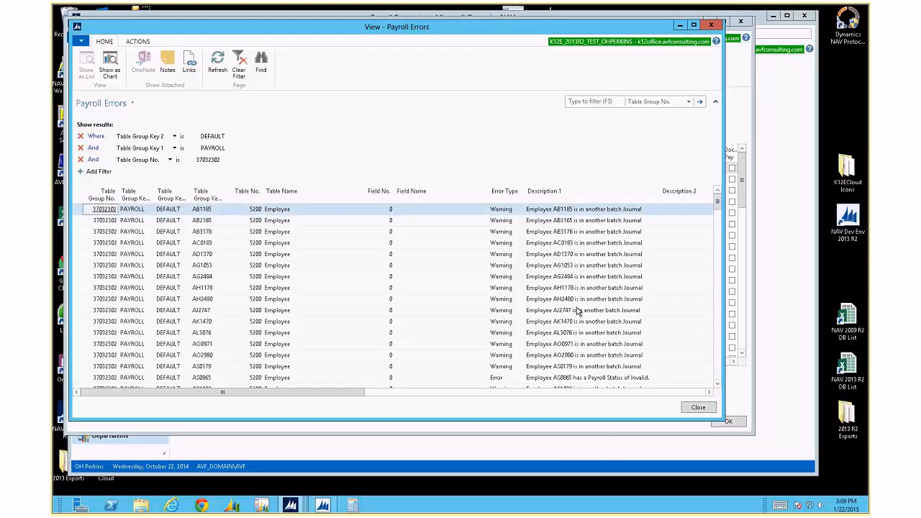
Step: Filter the Payroll Errors list to entries whose Error Type is Error
scroll(578, 311, "down", 3)
left_click(504, 278)
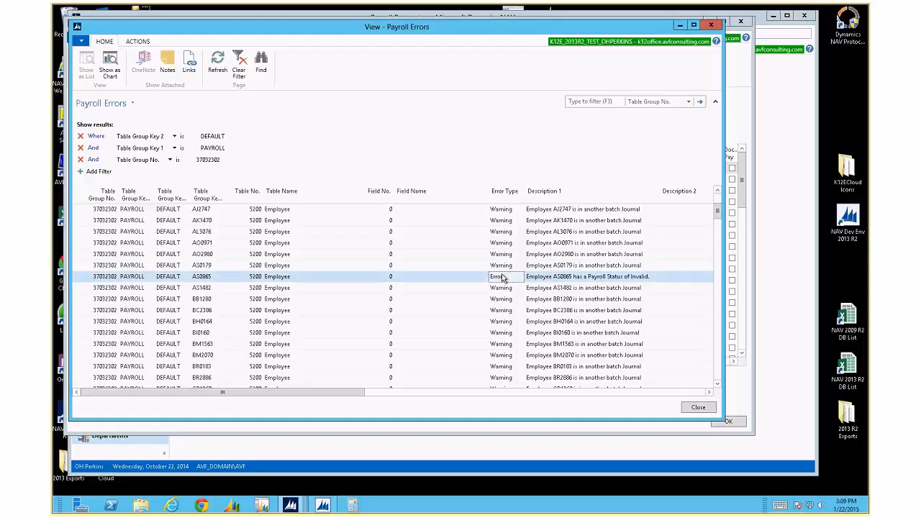
key("alt+F3")
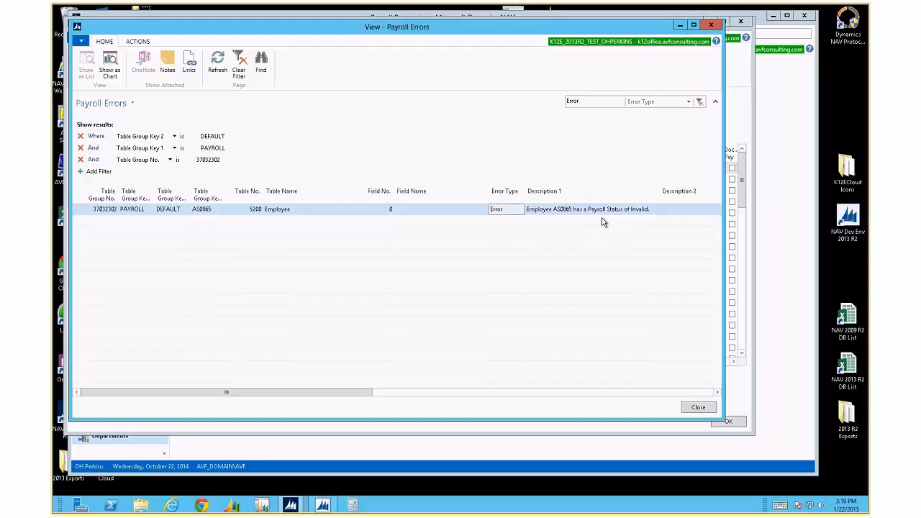
Step: Close the payroll errors list and filter the DEFAULT payroll journal to the employee number named in the error
key("Escape")
left_click(172, 122)
type("s")
type("s0085")
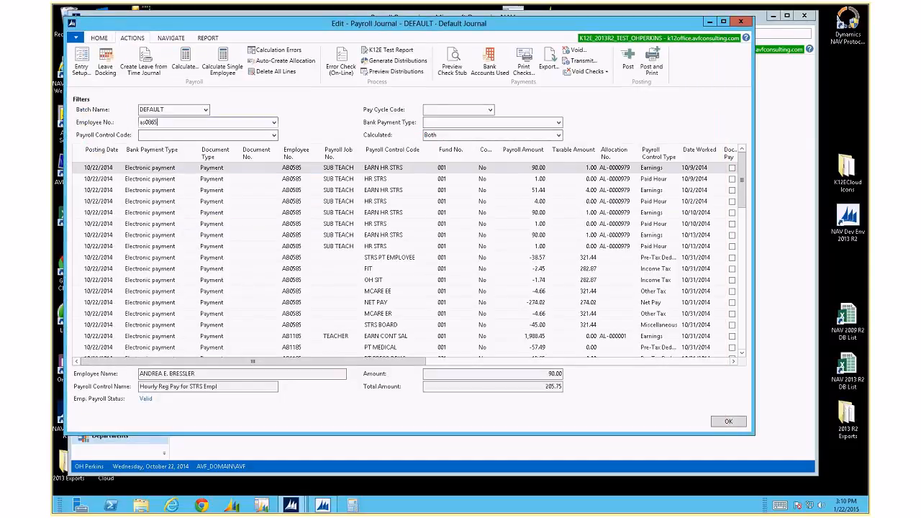
key("Tab")
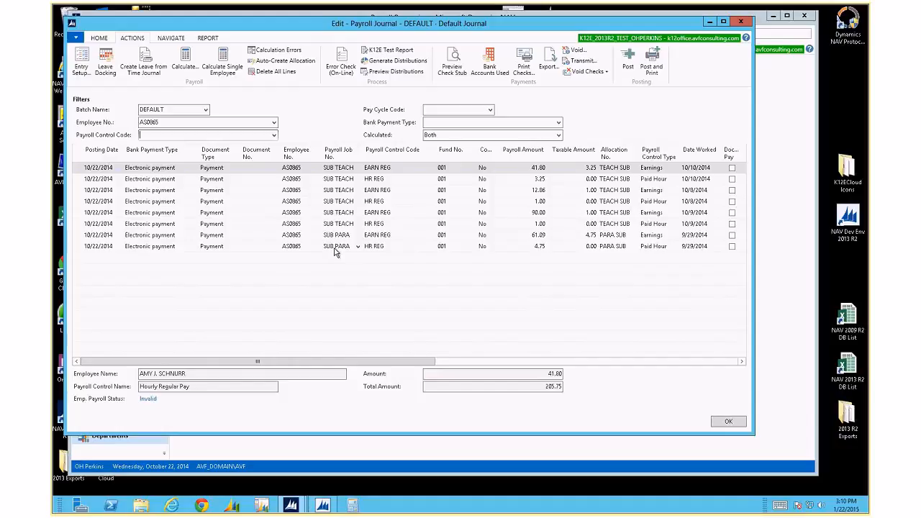
Step: Open the filtered employee's card and review the payroll errors behind the Payroll Status
left_click(171, 37)
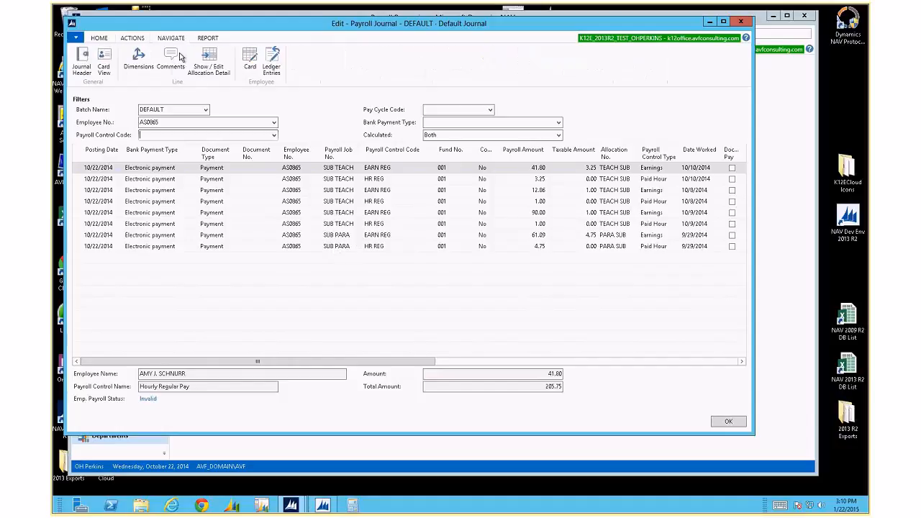
left_click(251, 60)
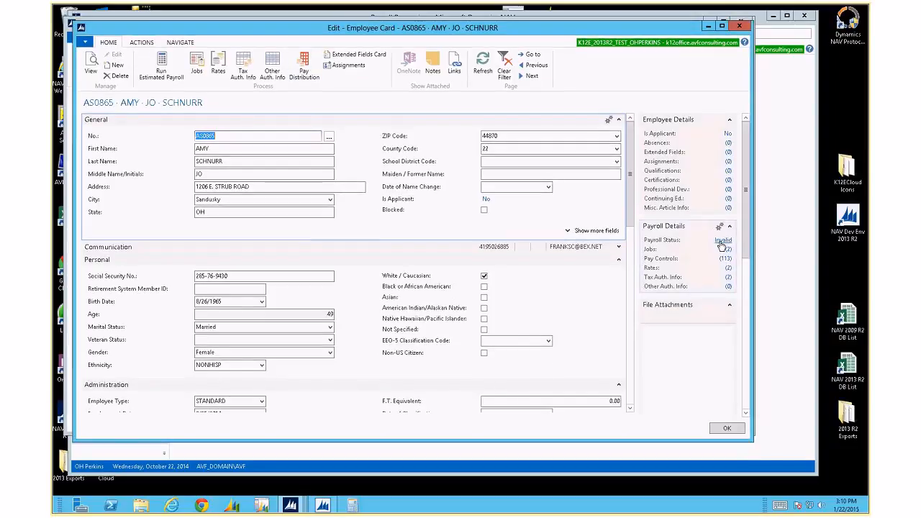
left_click(723, 241)
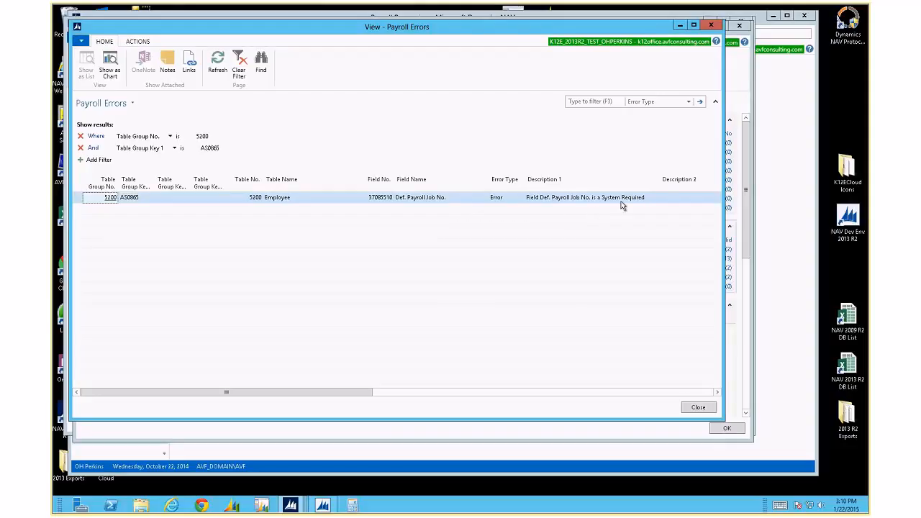
left_click(679, 408)
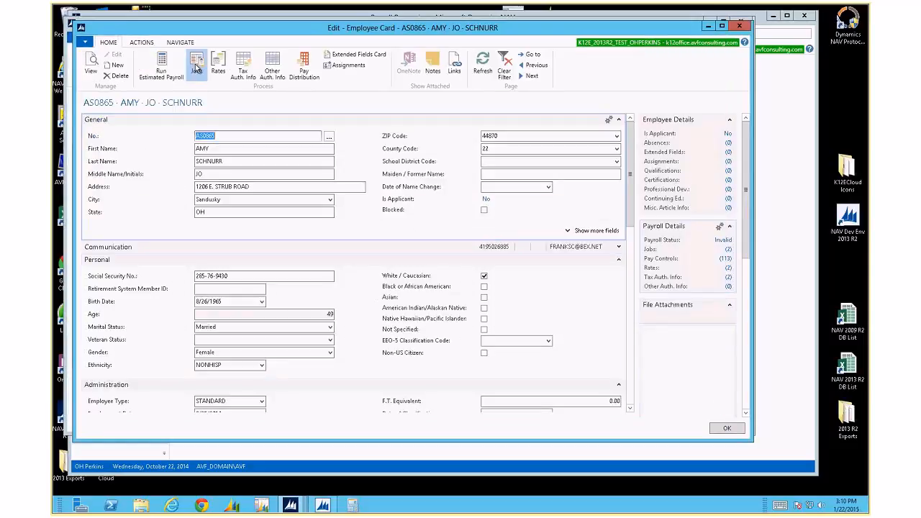
Step: Make the SUB TEACH job the employee's primary job, and return to the payroll journal
left_click(197, 68)
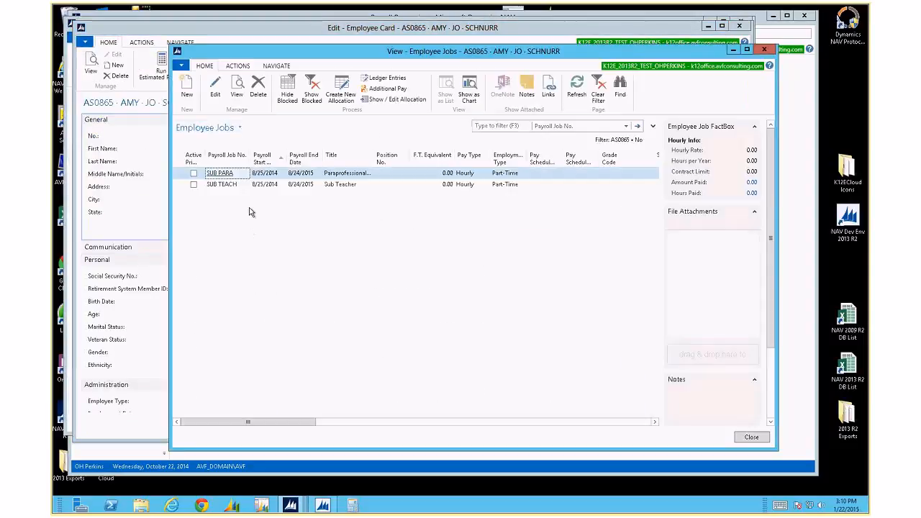
left_click(342, 185)
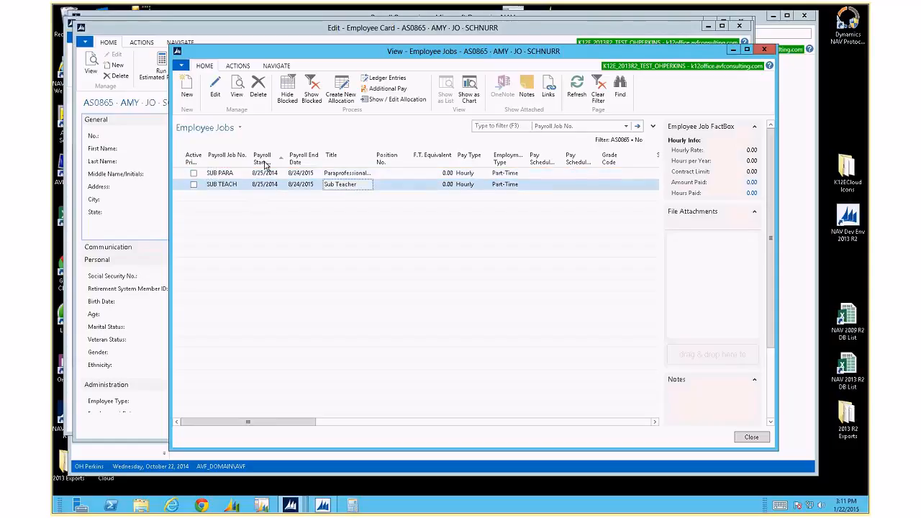
left_click(238, 65)
left_click(318, 78)
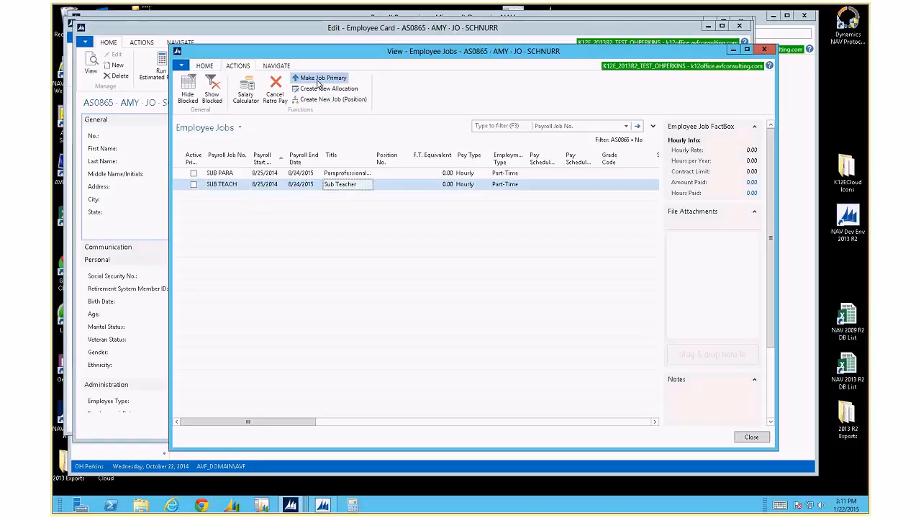
left_click(751, 437)
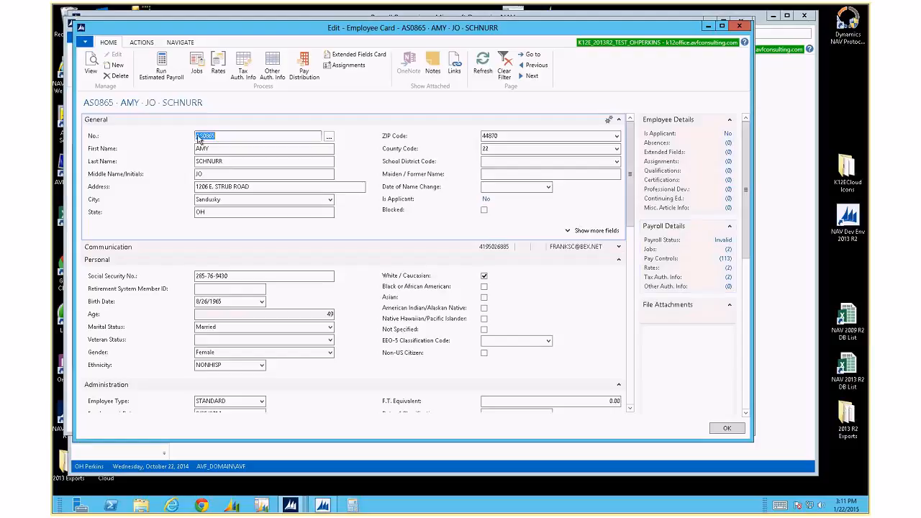
left_click(727, 428)
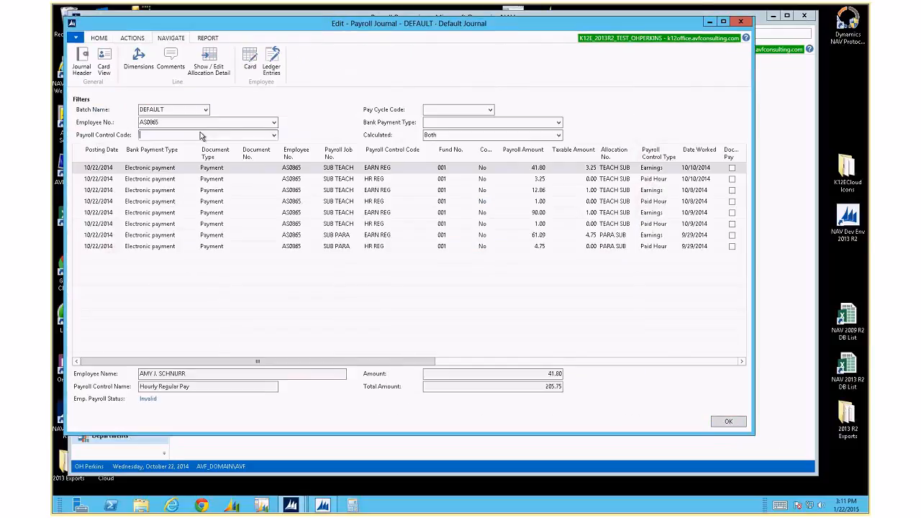
Step: Reopen the employee's card and validate the employee for payroll, closing the card when done
left_click(250, 62)
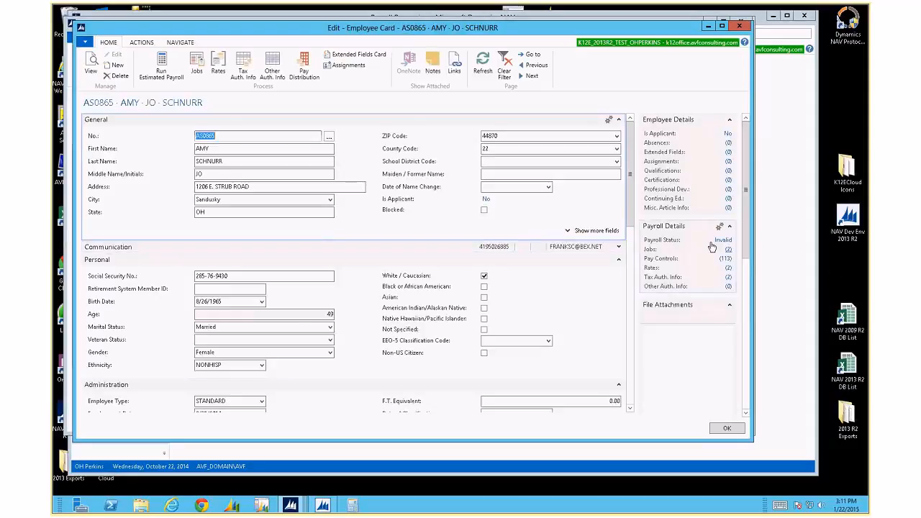
left_click(142, 41)
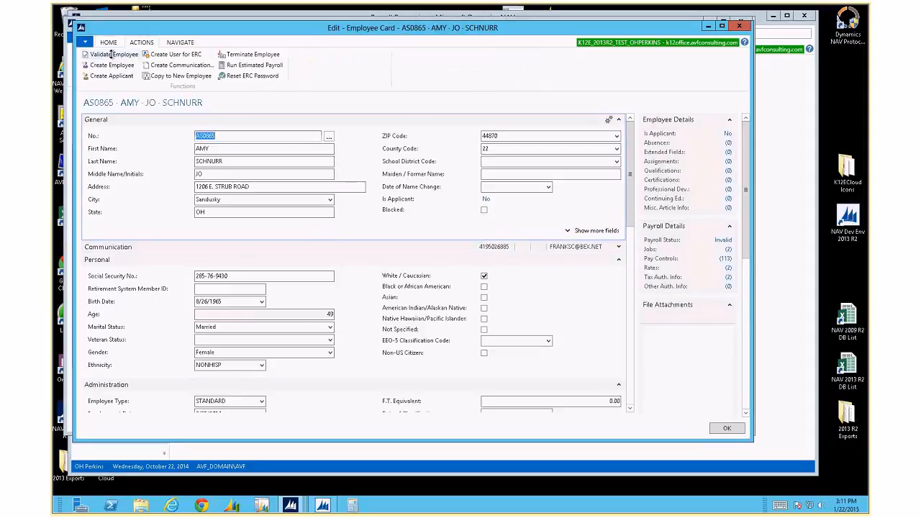
left_click(118, 57)
left_click(218, 269)
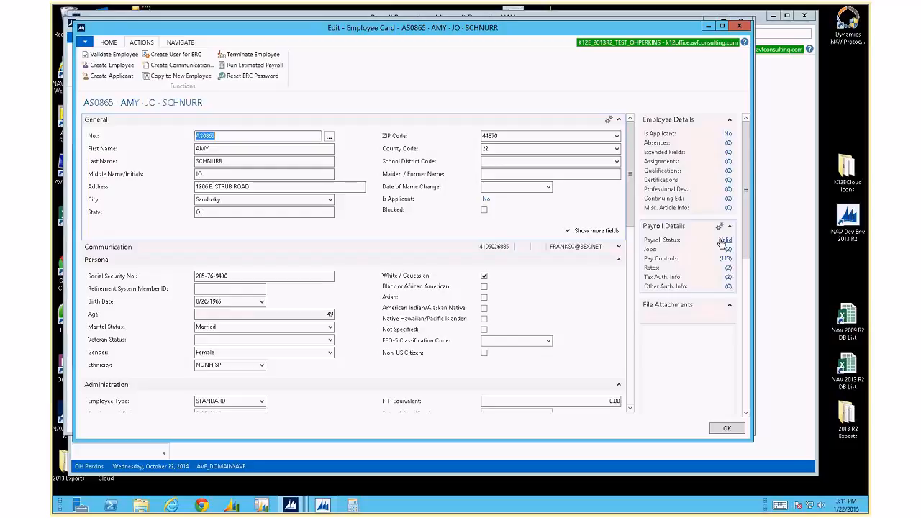
left_click(725, 428)
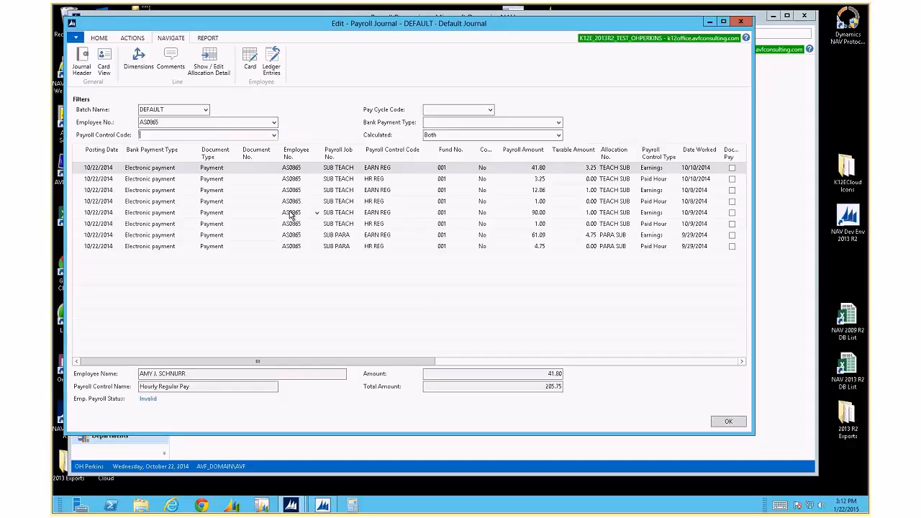
Step: Clear the Employee No. filter on the payroll journal
left_click_drag(178, 123, 69, 120)
key("Delete")
key("Tab")
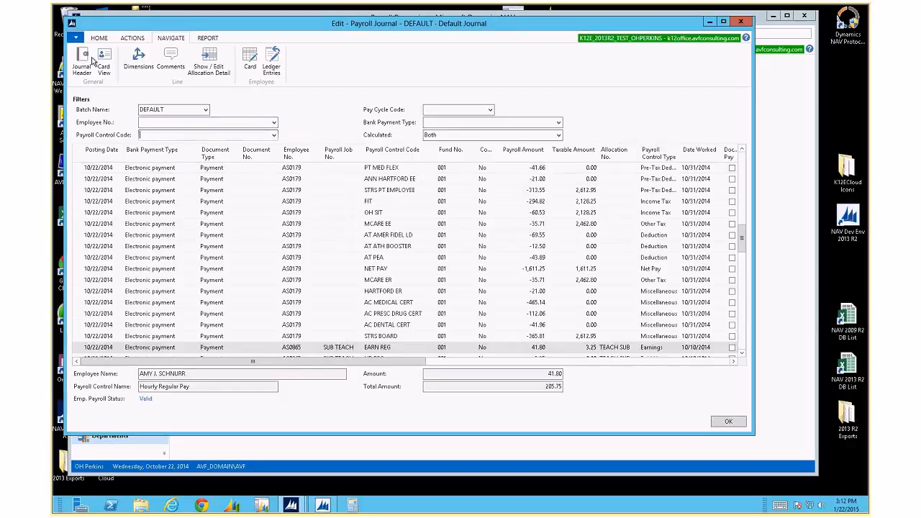
Step: Calculate payroll only for employees that are incomplete or have errors, with re-sorting of the journal switched off
left_click(99, 38)
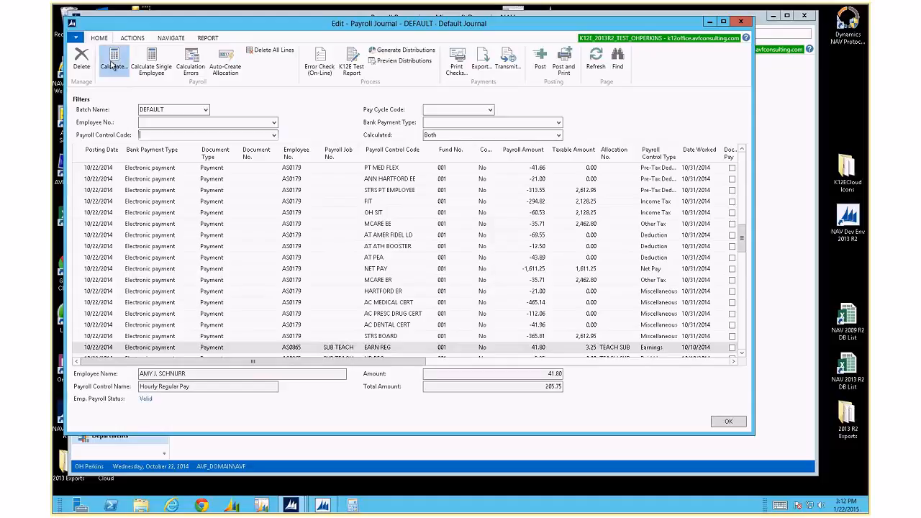
left_click(113, 65)
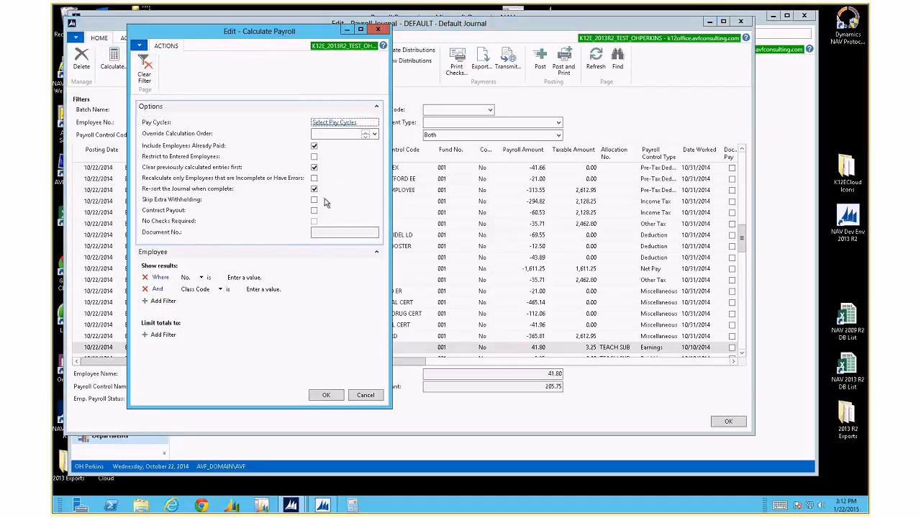
left_click(315, 179)
left_click(316, 178)
left_click(318, 181)
left_click(314, 189)
left_click(326, 395)
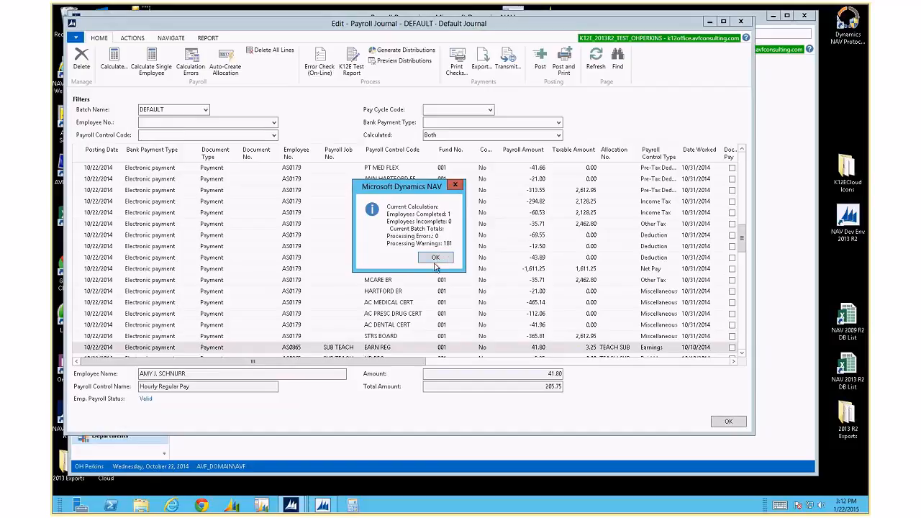
left_click(436, 259)
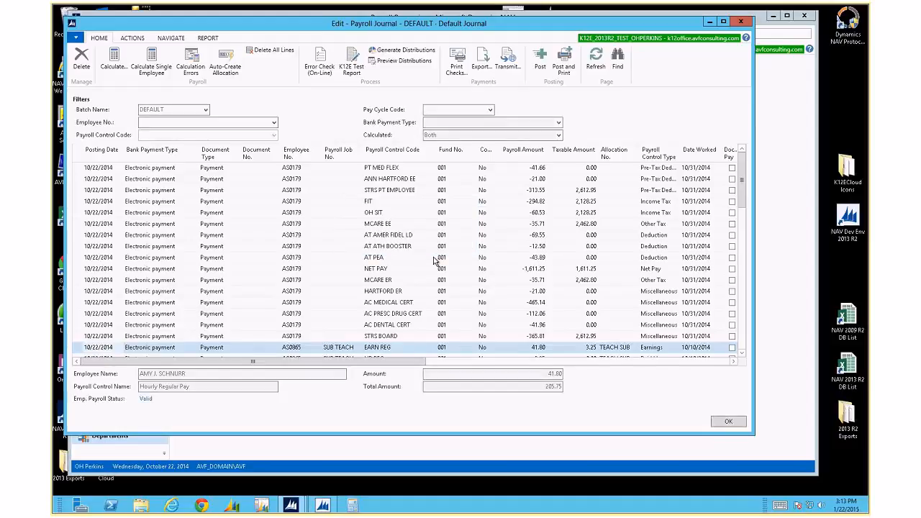
Step: Look through the calculated journal lines down to the contract teacher's FIT line with a payroll amount of -102.73
left_click(295, 269)
scroll(297, 278, "down", 5)
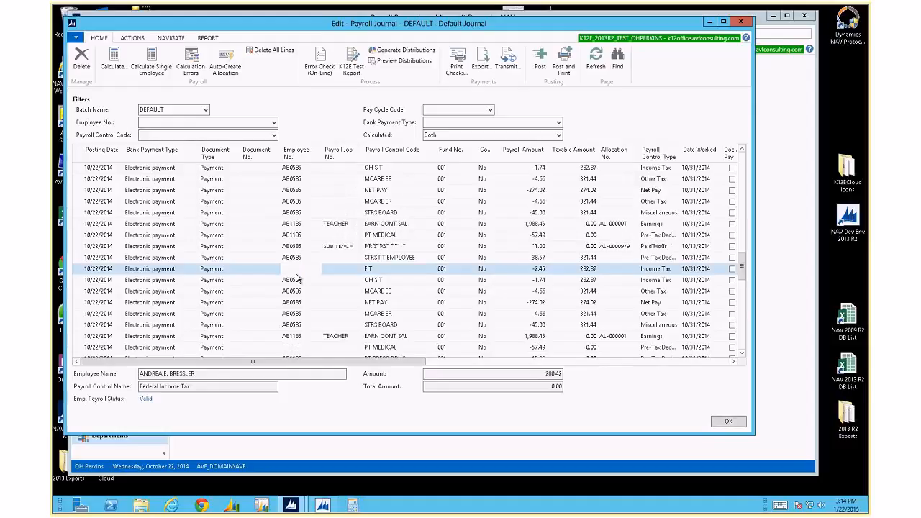
scroll(297, 278, "down", 5)
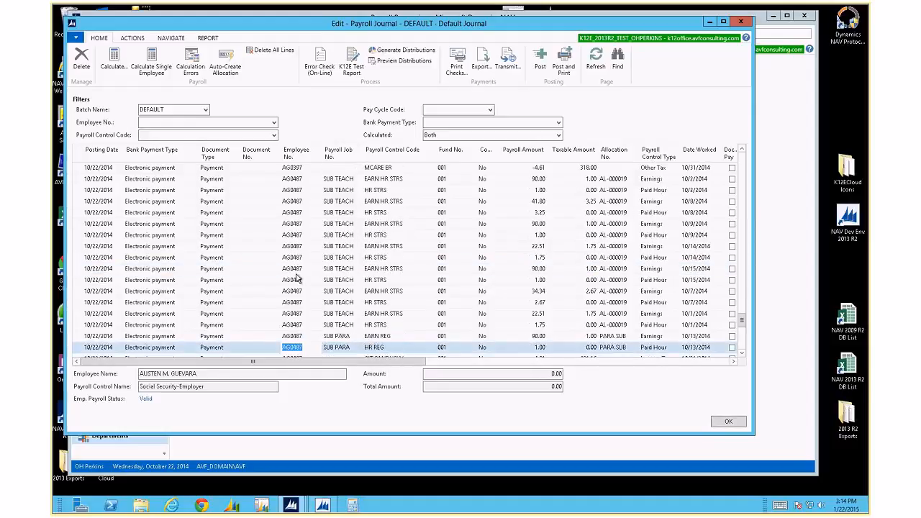
scroll(298, 279, "down", 5)
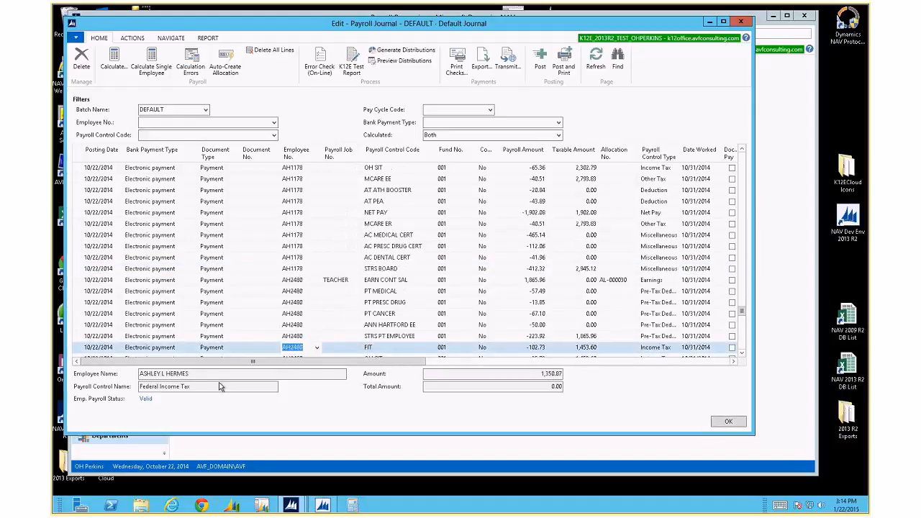
left_click(384, 303)
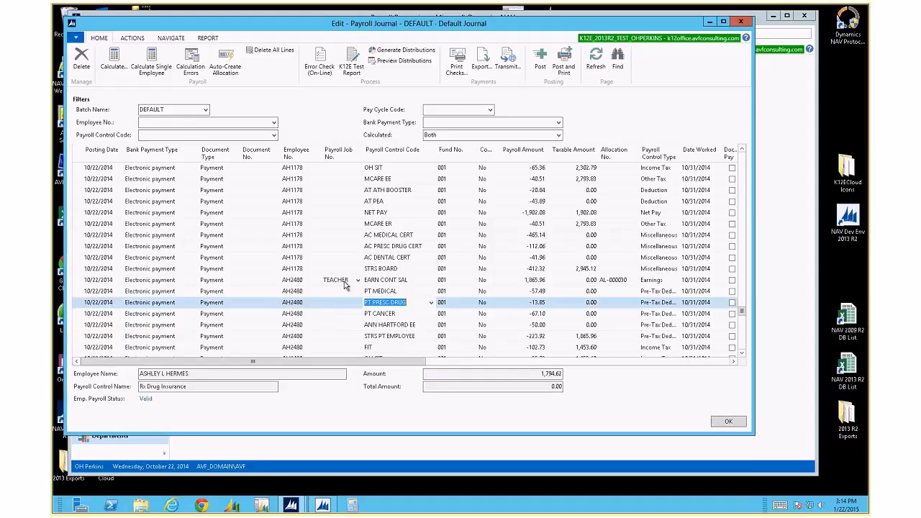
left_click(385, 349)
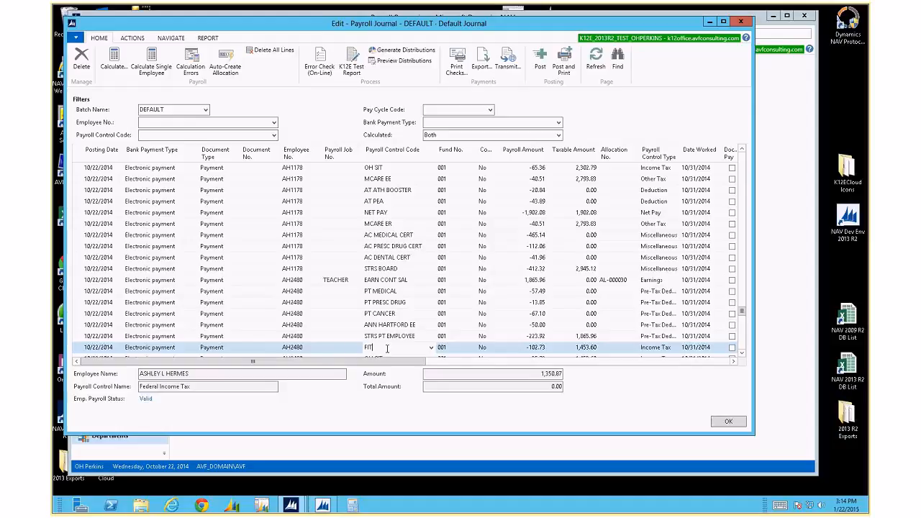
Step: Set the FEDERAL allowances to 2 in the selected employee's tax authority information, and return to the journal
left_click(172, 38)
left_click(246, 59)
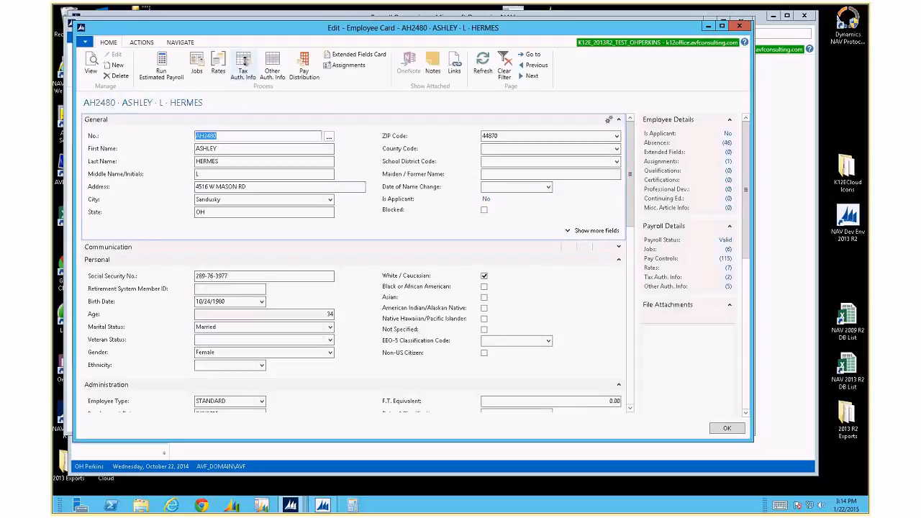
left_click(244, 62)
type("2")
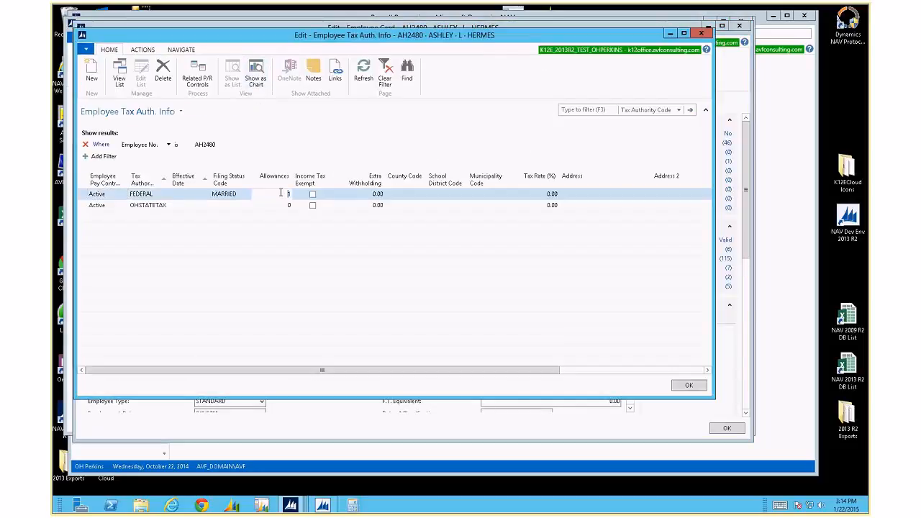
key("Down")
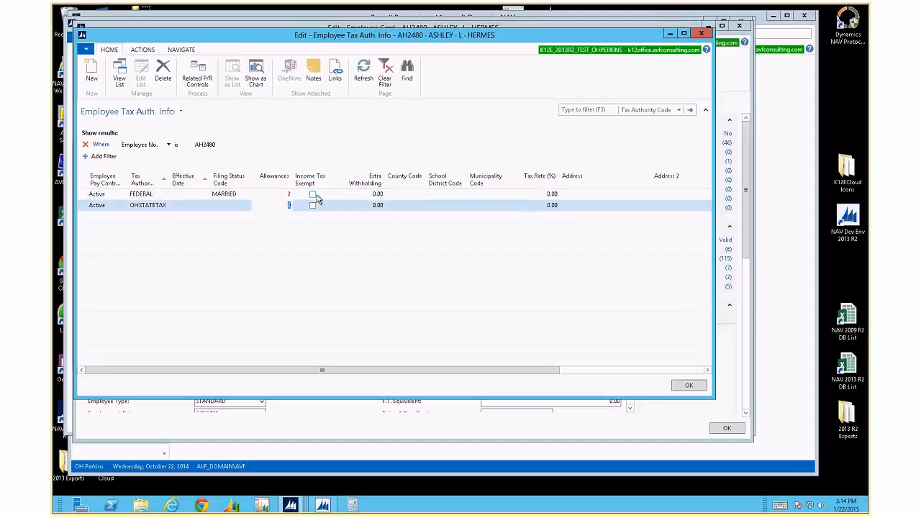
key("Escape")
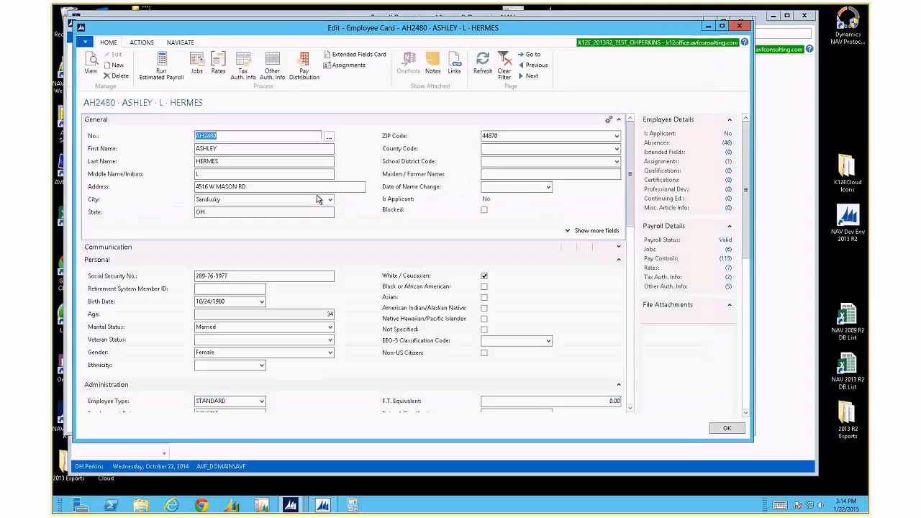
key("Escape")
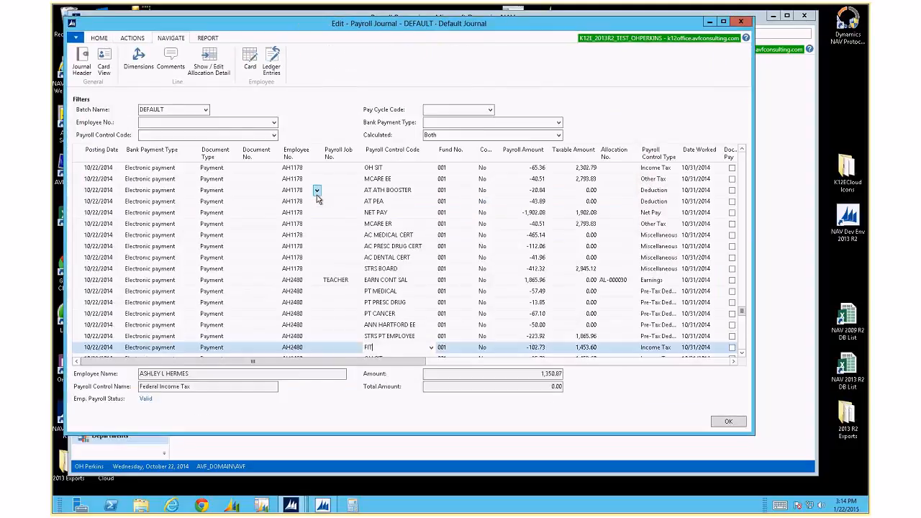
Step: Examine the same employee's deduction and tax lines around the FIT and OH SIT entries in the journal
left_click(383, 325)
key("Down")
key("Down")
key("Down")
key("Down")
key("Down")
key("Up")
key("Up")
key("Up")
key("Up")
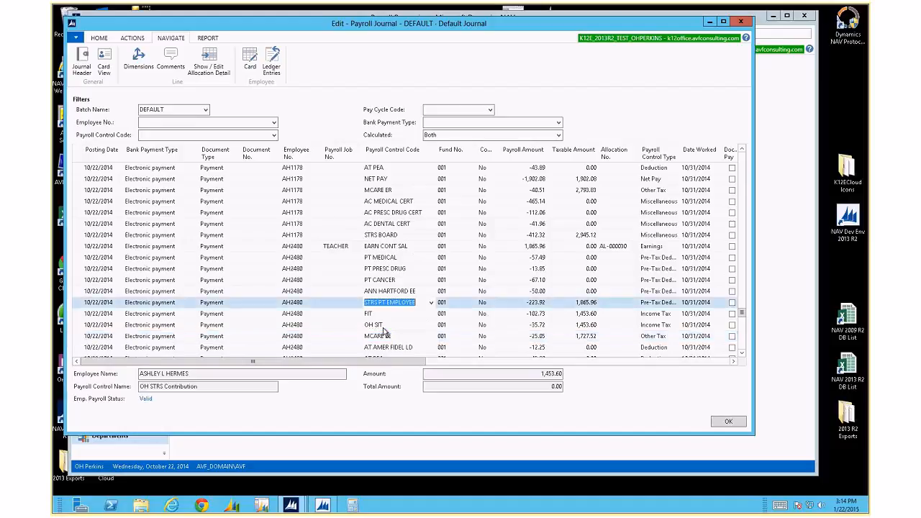
Step: Recalculate payroll for this single employee for term 14-15, pay period 8, without re-sorting the journal
left_click(99, 37)
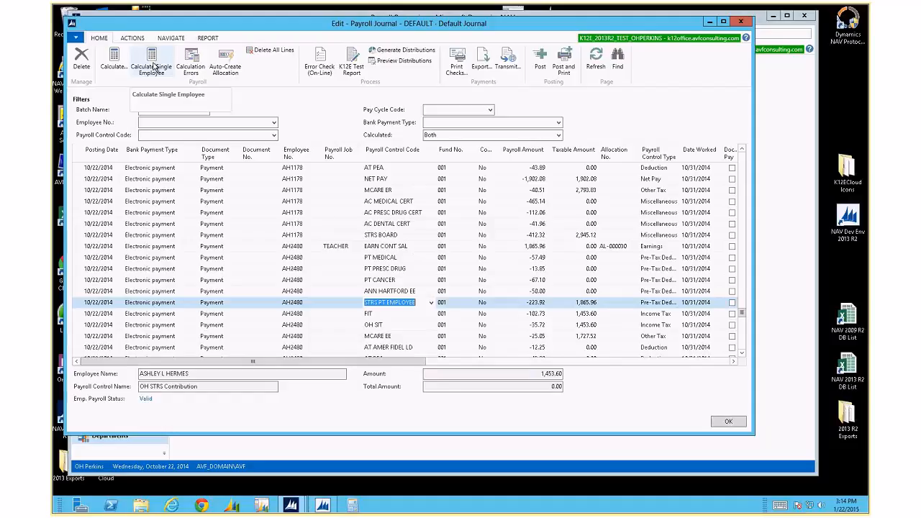
left_click(152, 65)
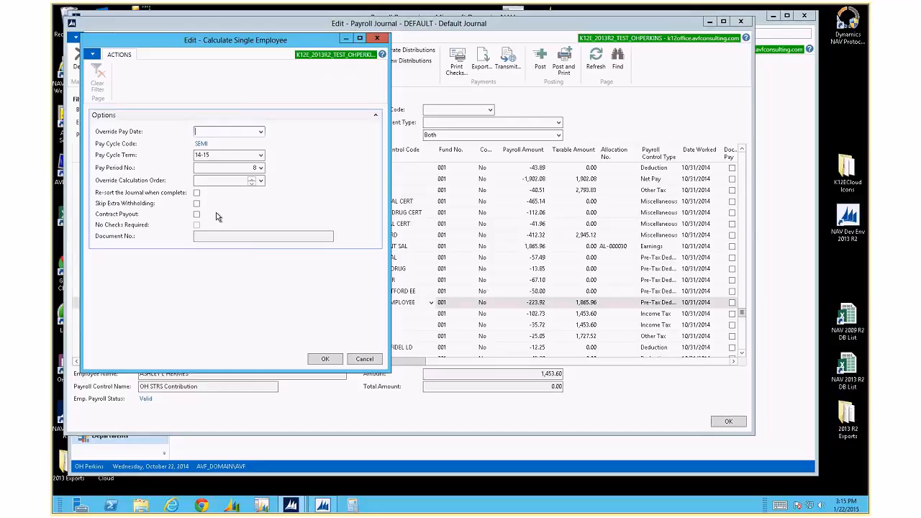
left_click(324, 358)
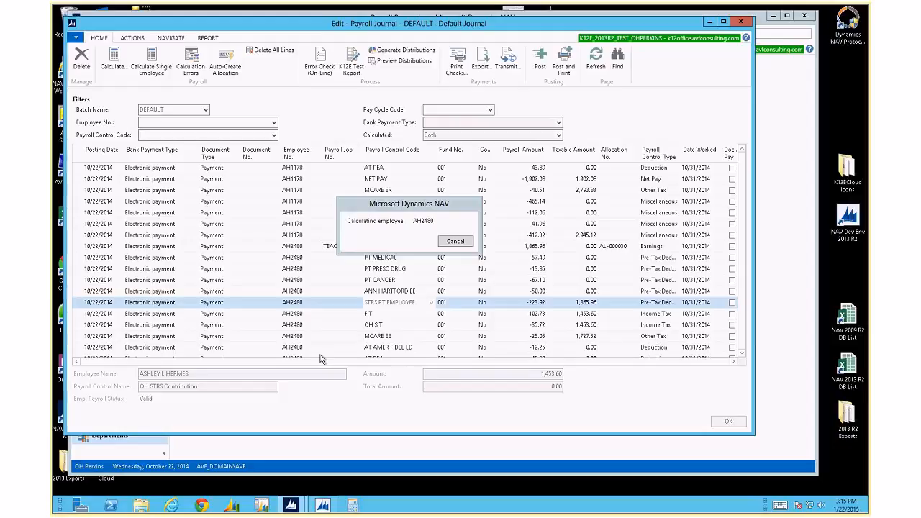
key("Delete")
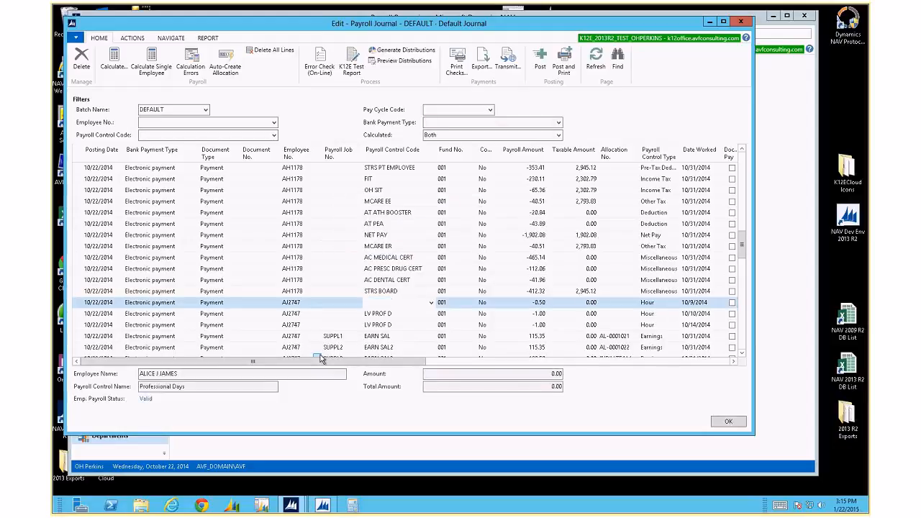
Step: Examine the recalculated 10/31/2014 lines at the end of the journal, from the last benefit lines up to the teacher's contract salary earnings
key("ctrl+End")
key("Up")
key("Up")
key("Up")
key("Up")
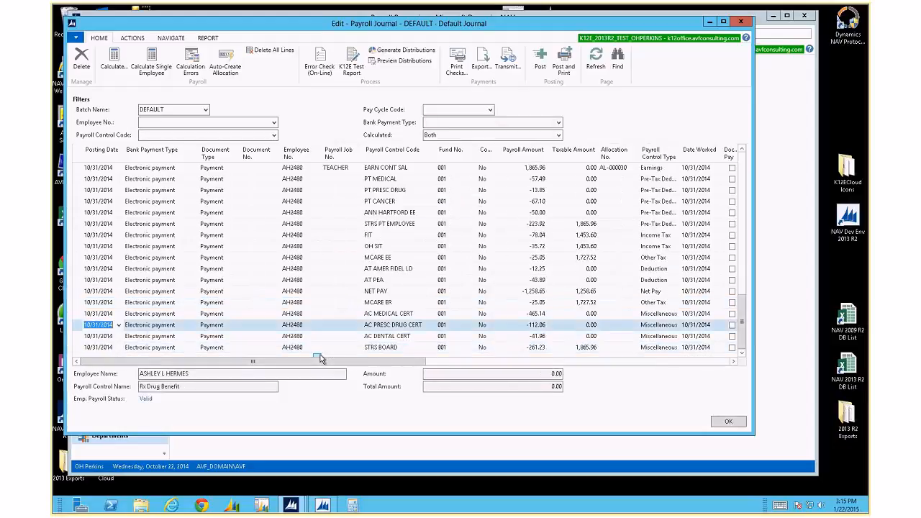
key("Up")
key("Up")
key("Up")
key("Up")
key("Up")
key("Up")
key("Up")
key("Up")
key("Up")
key("Up")
key("Up")
key("Up")
key("Up")
key("Up")
key("Down")
key("Down")
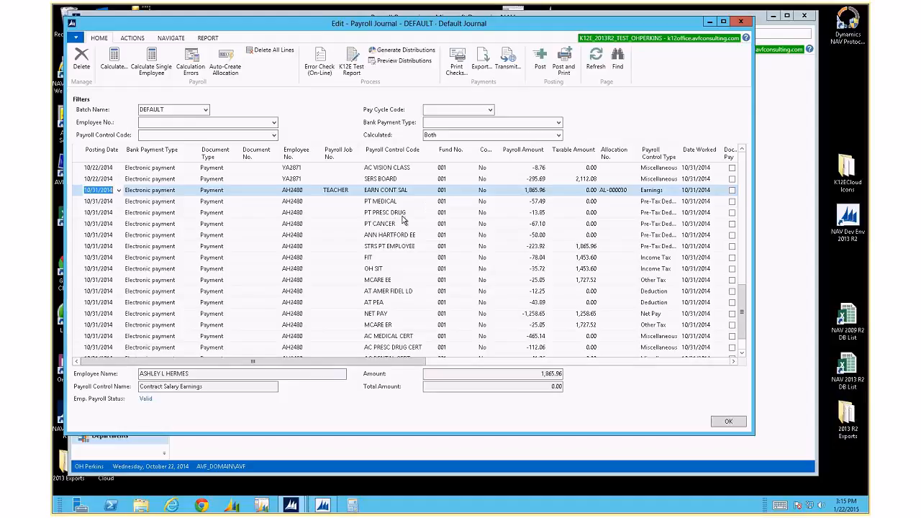
Step: Insert a new journal line above the 10/31/2014 PT PRESC DRUG line and copy the employee number from the previous line
left_click(104, 214)
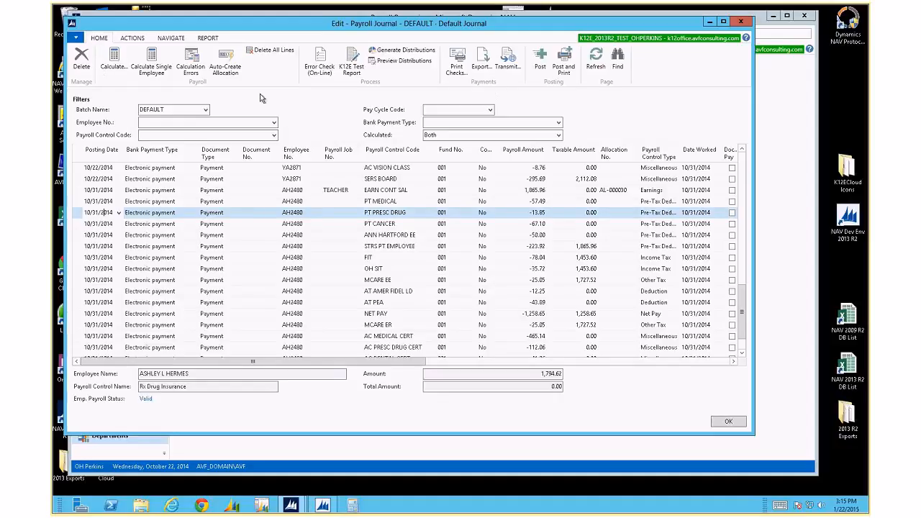
left_click(133, 38)
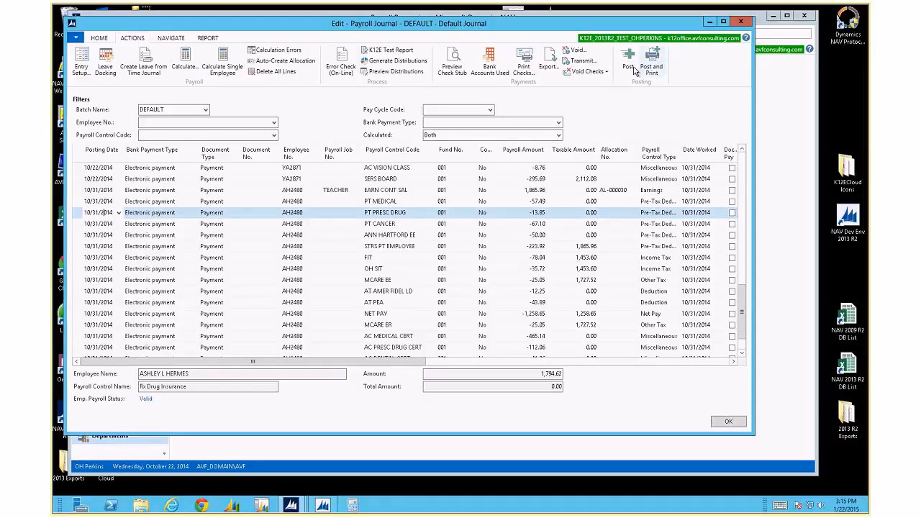
left_click(99, 38)
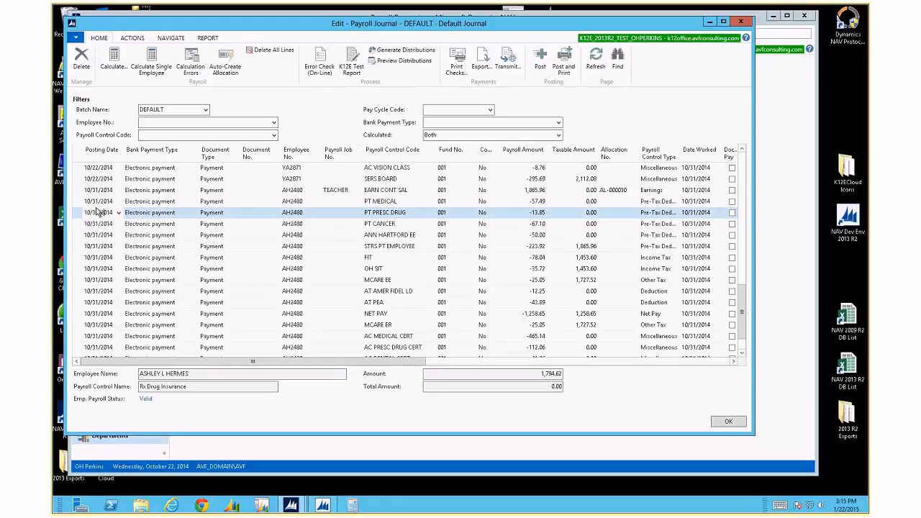
right_click(127, 212)
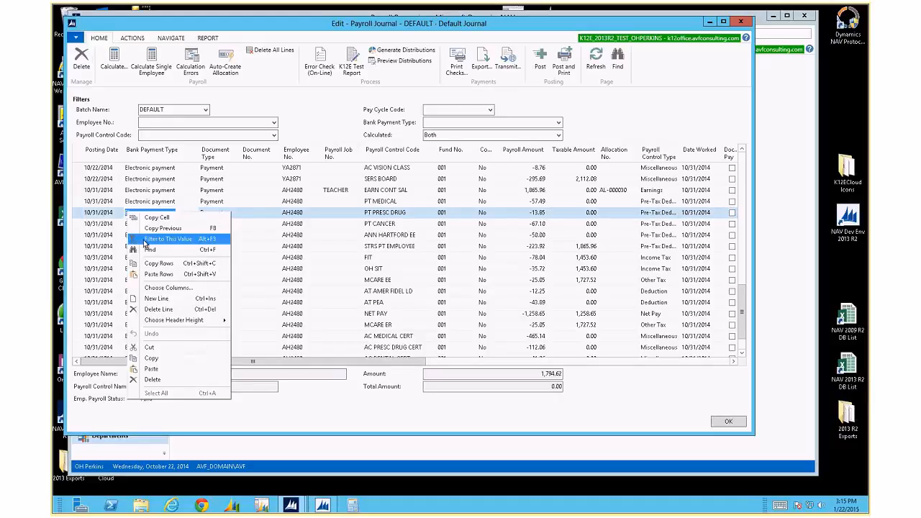
left_click(158, 298)
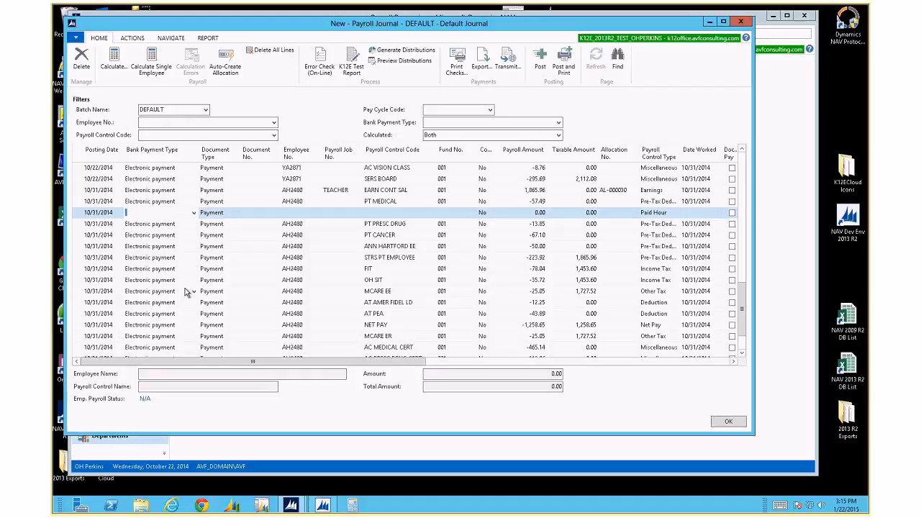
key("Tab")
key("Tab")
key("F8")
key("Tab")
key("Tab")
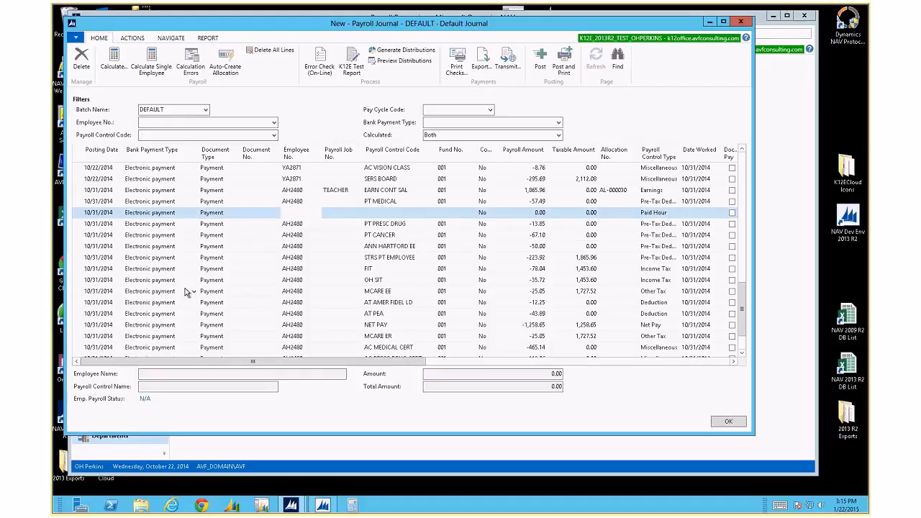
Step: Assign the AT MISC payroll control code to the new line and set its payroll amount to -450
type("mis")
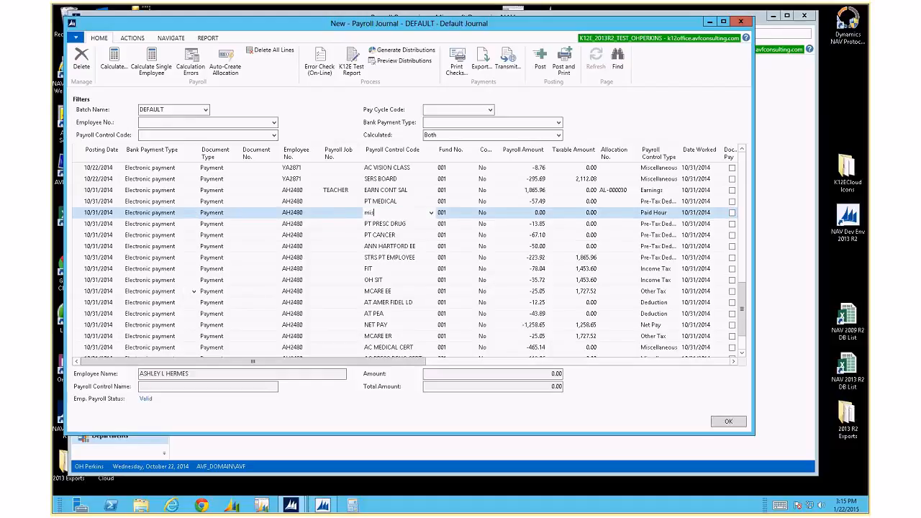
key("BackSpace")
key("BackSpace")
key("BackSpace")
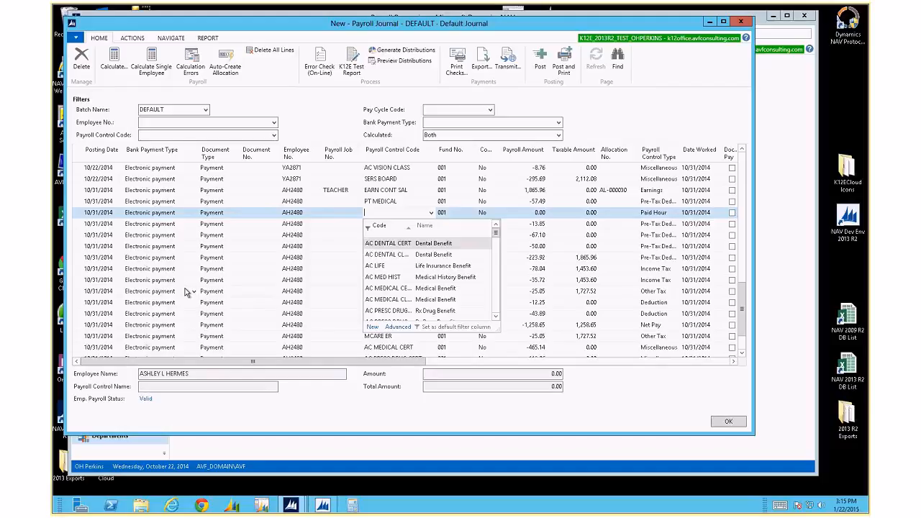
type("at m")
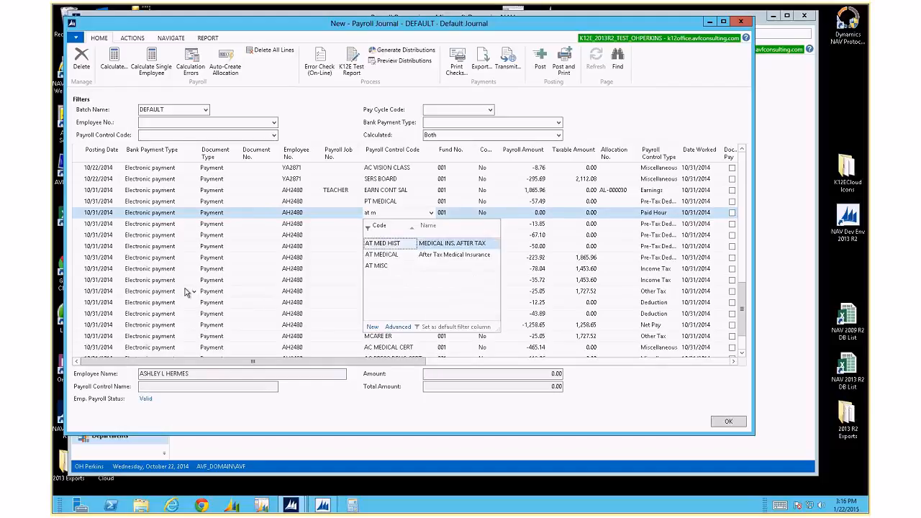
key("Down")
key("Down")
key("Return")
key("Tab")
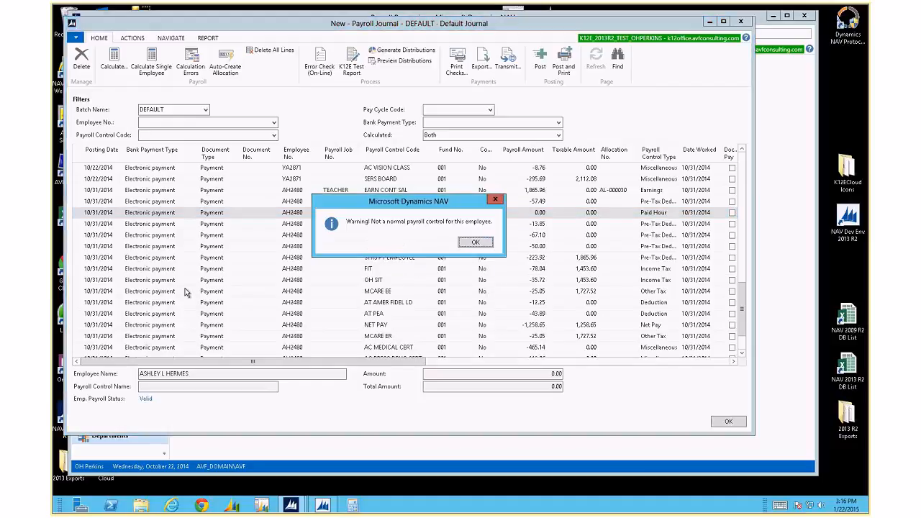
key("Return")
key("Tab")
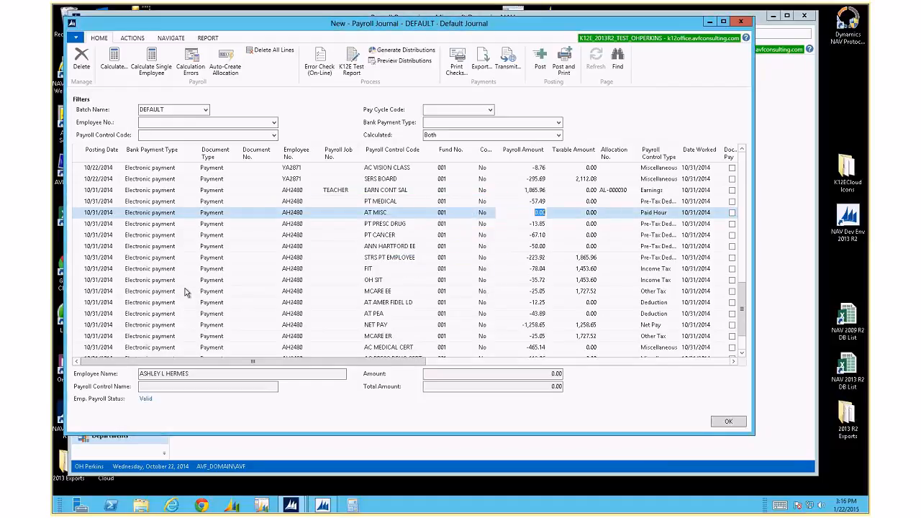
type("-450")
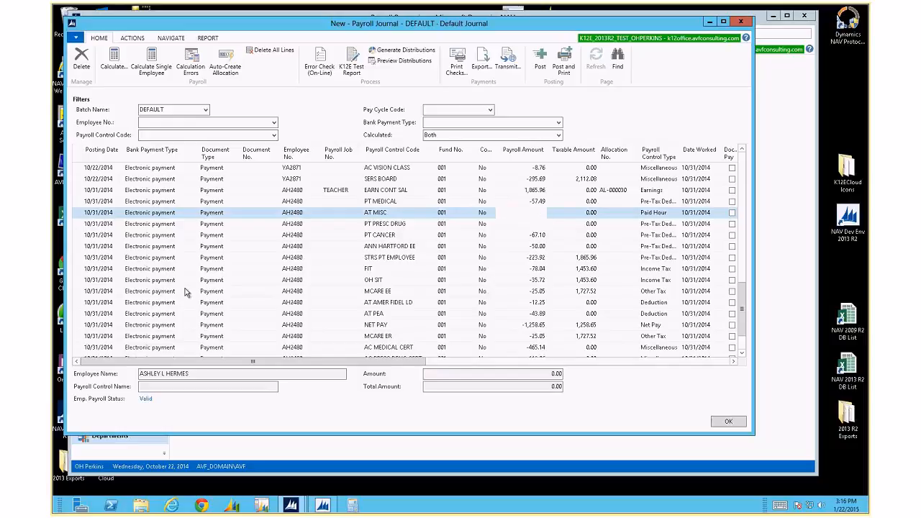
key("Down")
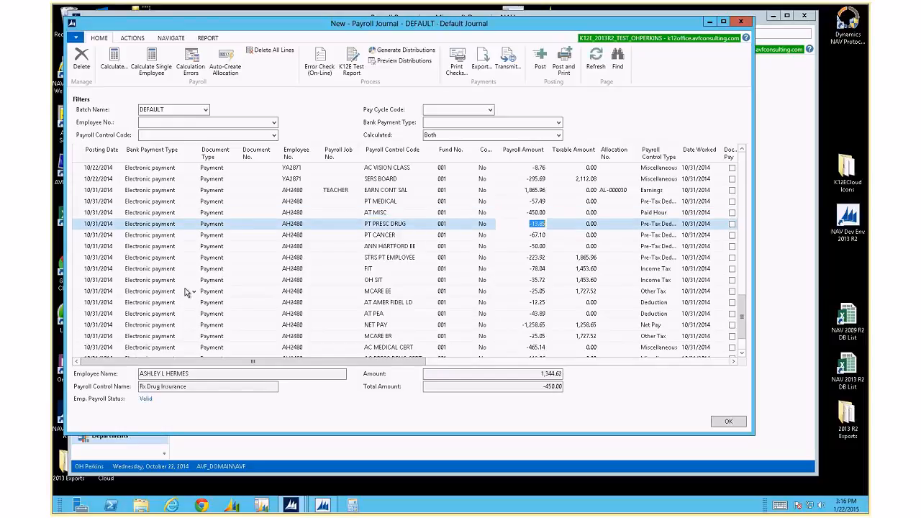
Step: Delete the AT MISC line from the payroll journal
key("Up")
key("shift+Tab")
key("shift+Tab")
key("shift+Tab")
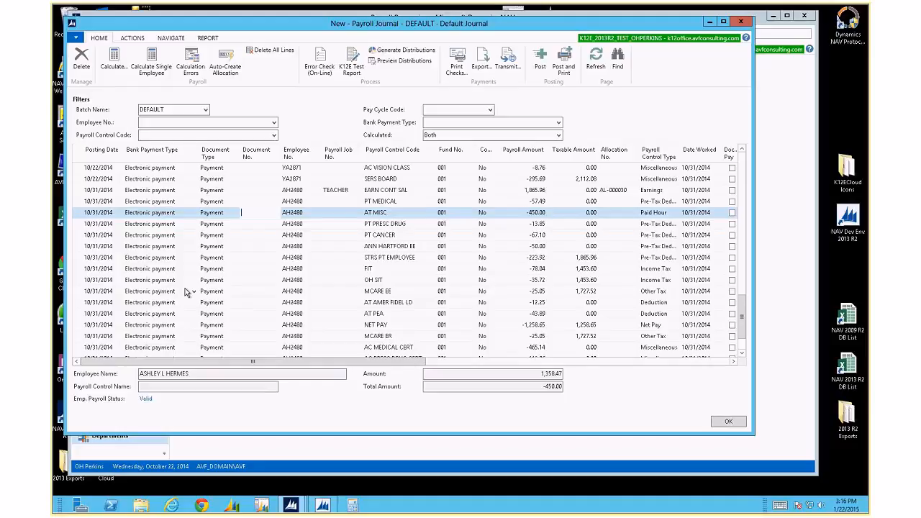
key("shift+Tab")
key("ctrl+Delete")
key("Return")
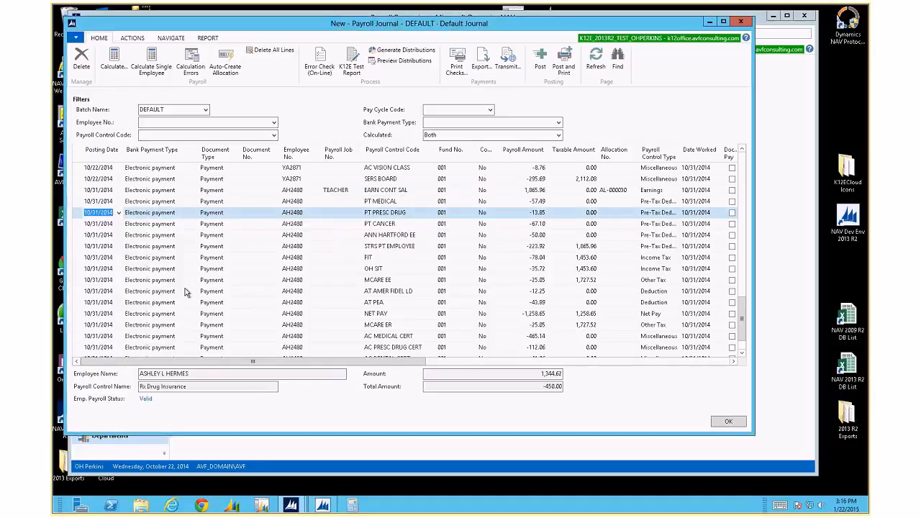
Step: Override the calculated payroll amount on the 10/31/2014 FIT line with -100
key("Down")
key("Down")
key("Down")
key("Down")
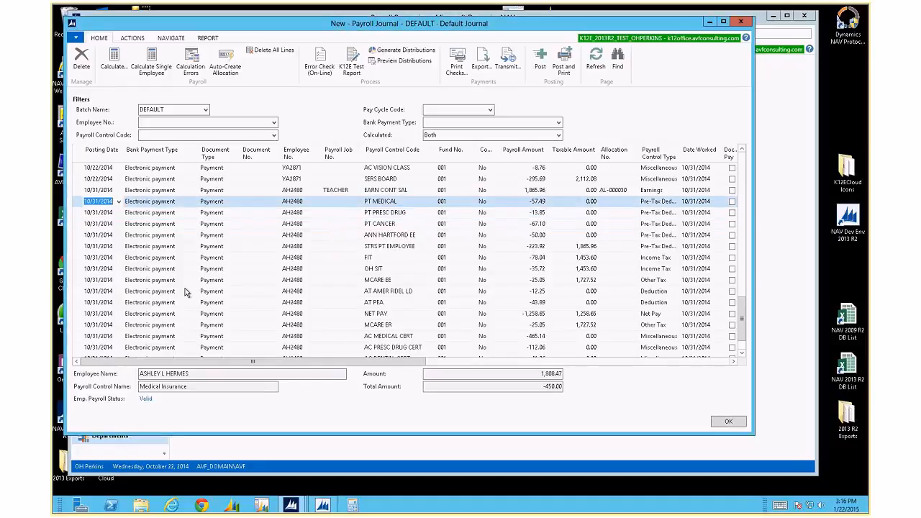
key("Tab")
key("Tab")
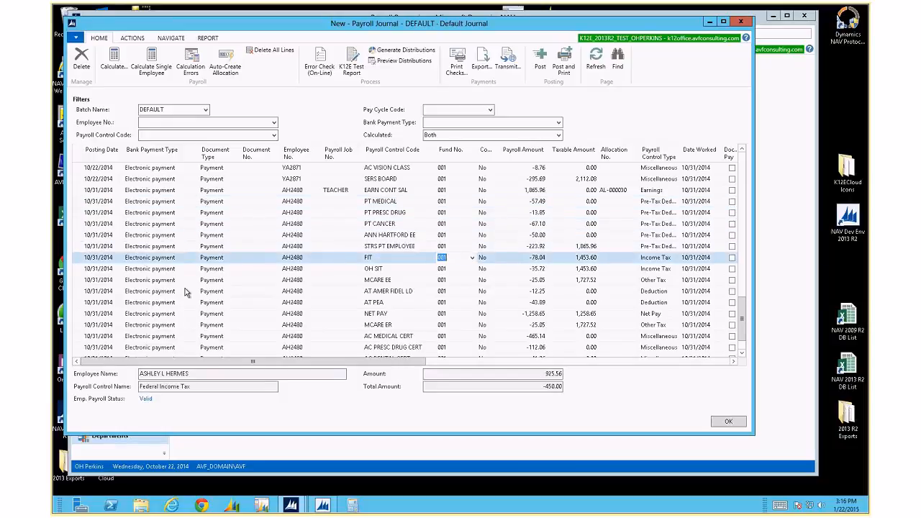
key("Tab")
type("-")
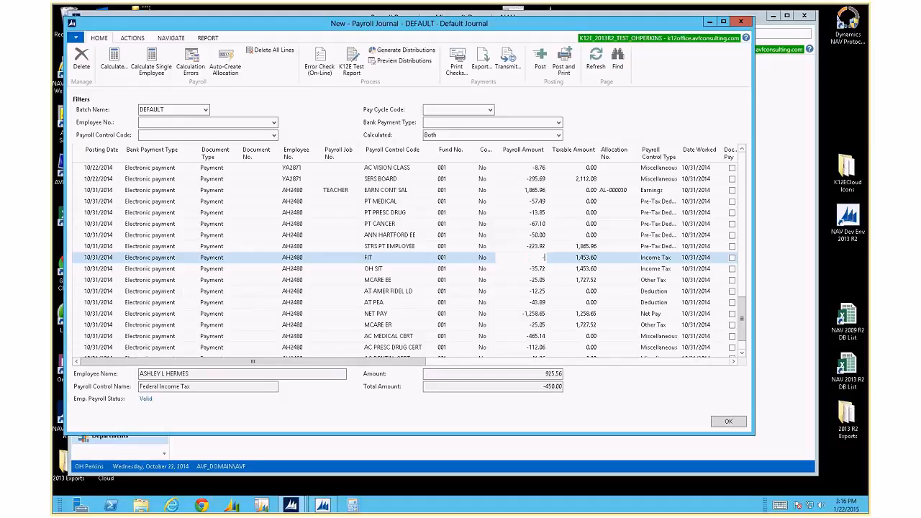
type("100")
key("Return")
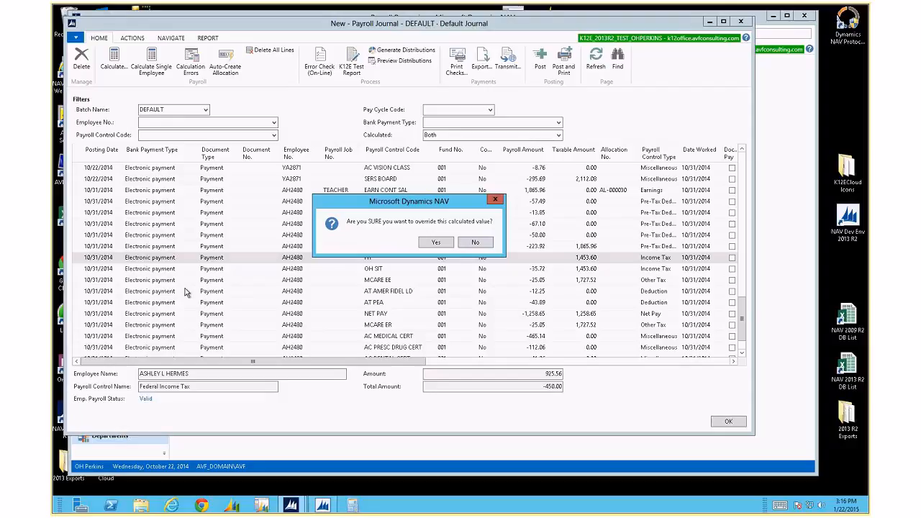
key("Return")
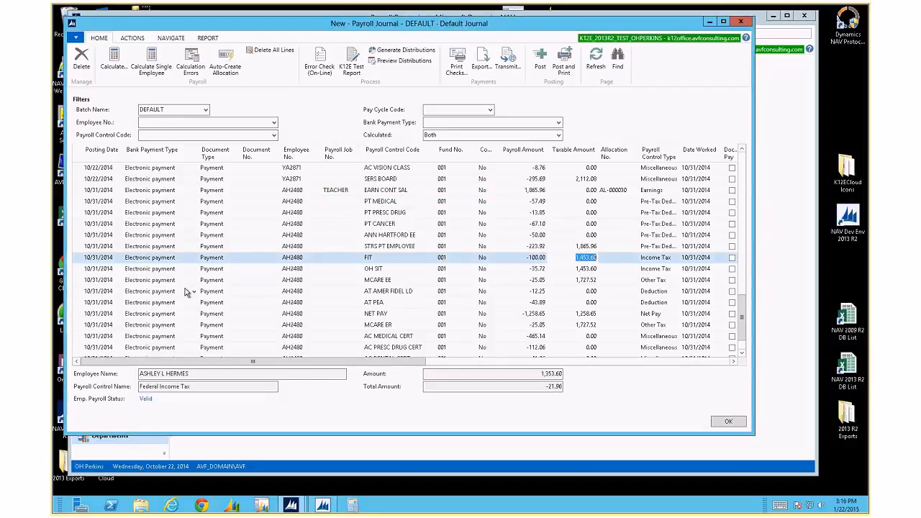
key("shift+Tab")
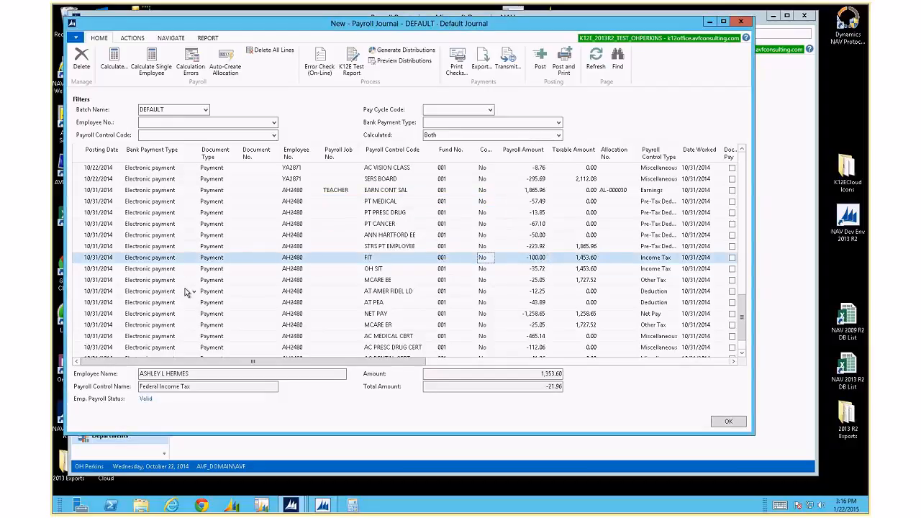
key("Tab")
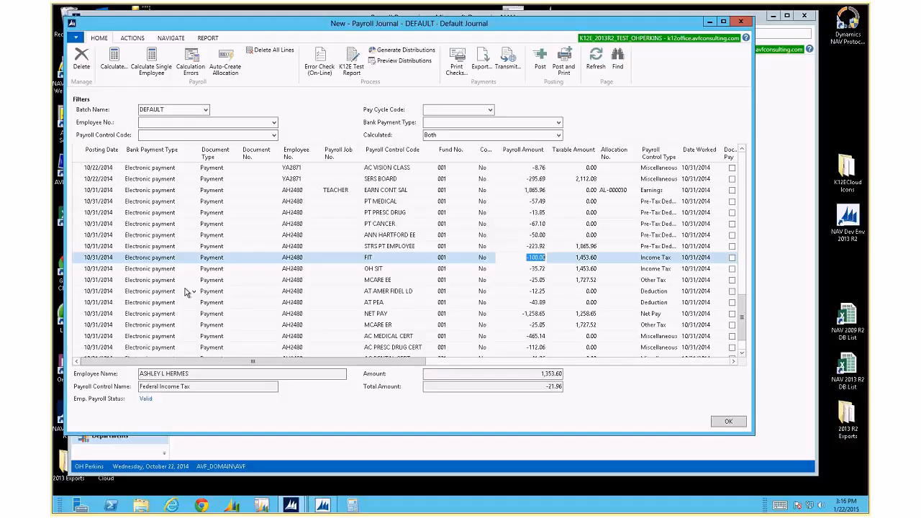
Step: Recalculate this single employee for term 14-15, pay period 8, without re-sorting, and select the overridden FIT line
left_click(151, 65)
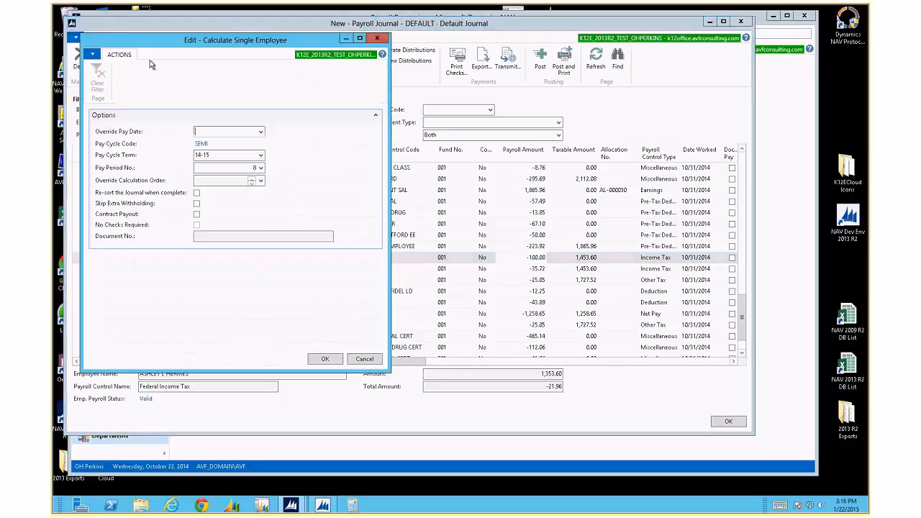
left_click(325, 359)
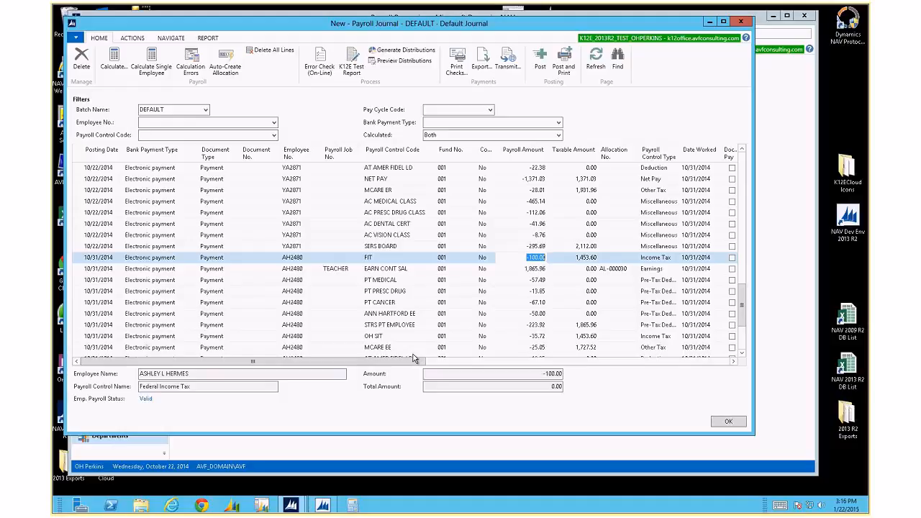
left_click(79, 257)
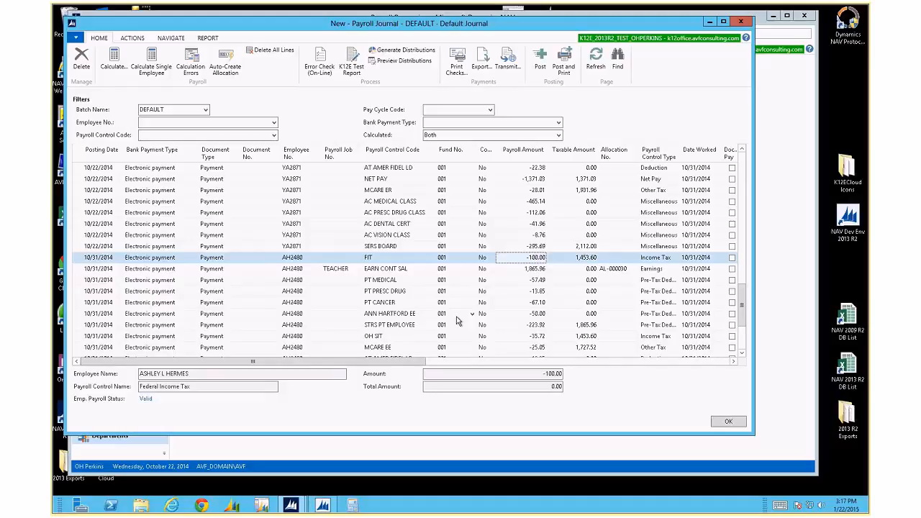
Step: Calculate the same single employee again for term 14-15, pay period 8, with the journal re-sorted when complete
left_click(296, 303)
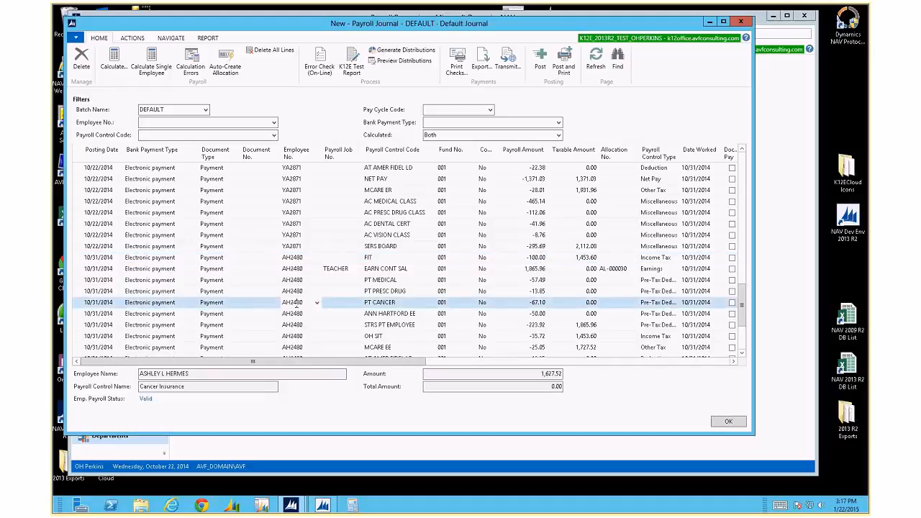
left_click(151, 61)
left_click(197, 193)
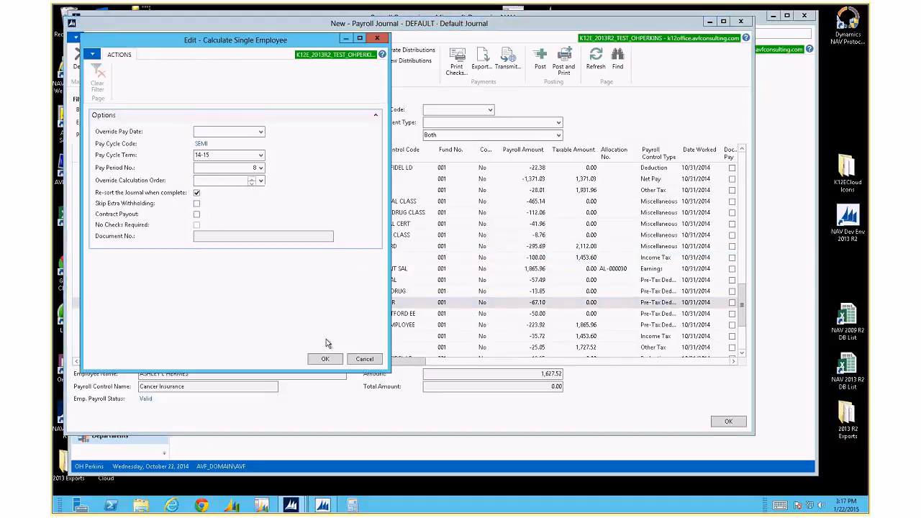
left_click(326, 359)
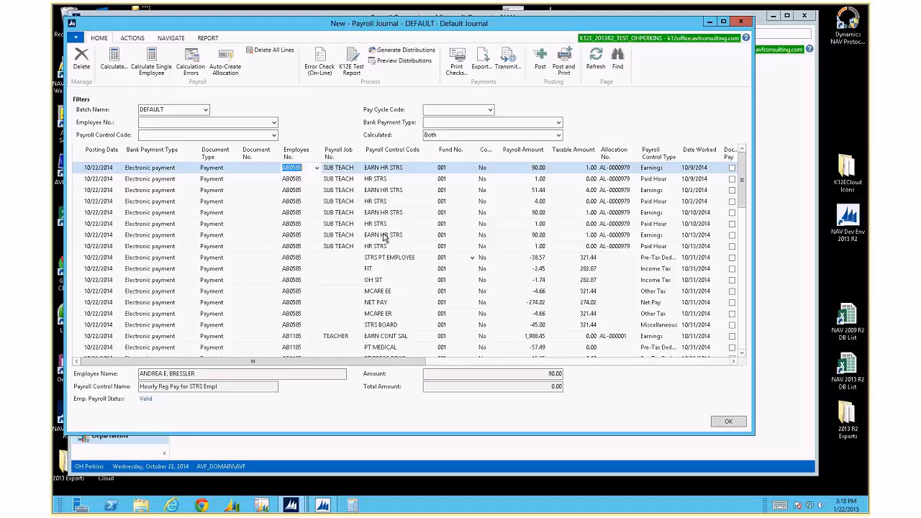
Step: Filter the payroll journal to the STRS BOARD payroll control code
left_click(159, 122)
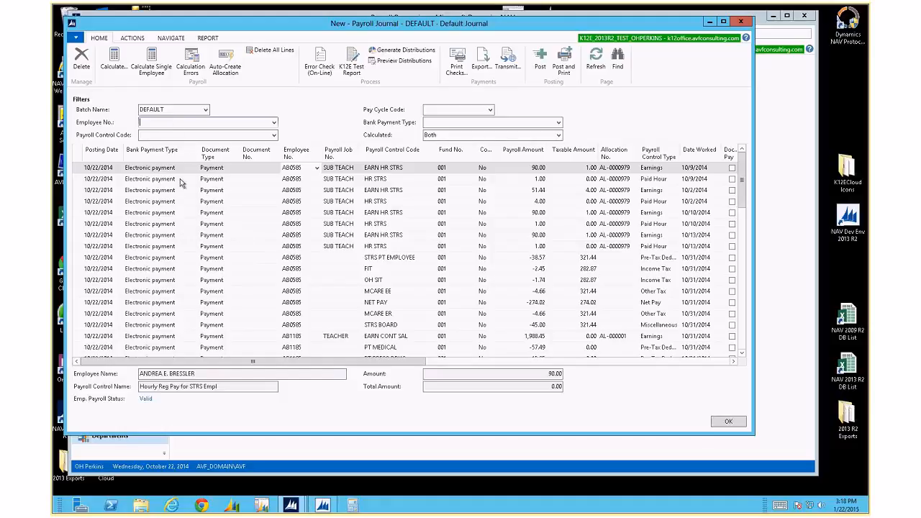
left_click(219, 135)
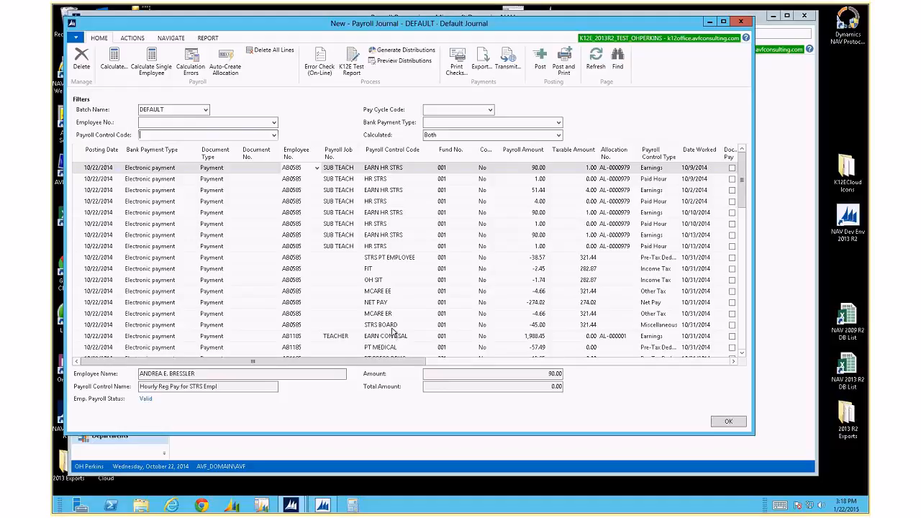
type("strs board")
key("Return")
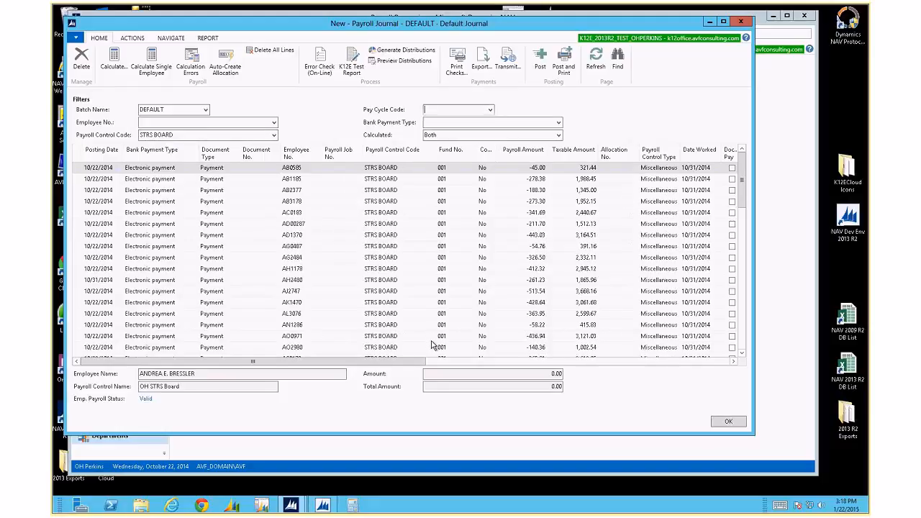
Step: Clear the STRS BOARD payroll control code filter and filter the payroll journal to the Computer check bank payment type
left_click(218, 136)
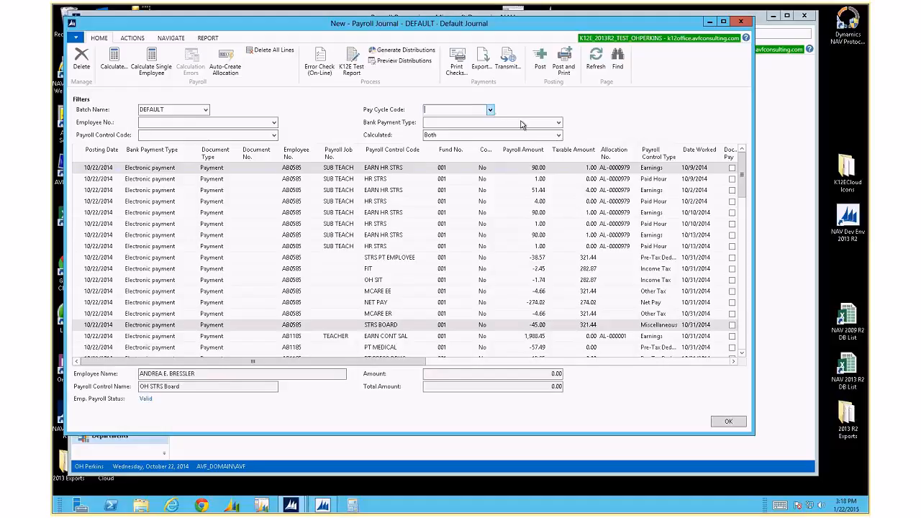
left_click(559, 123)
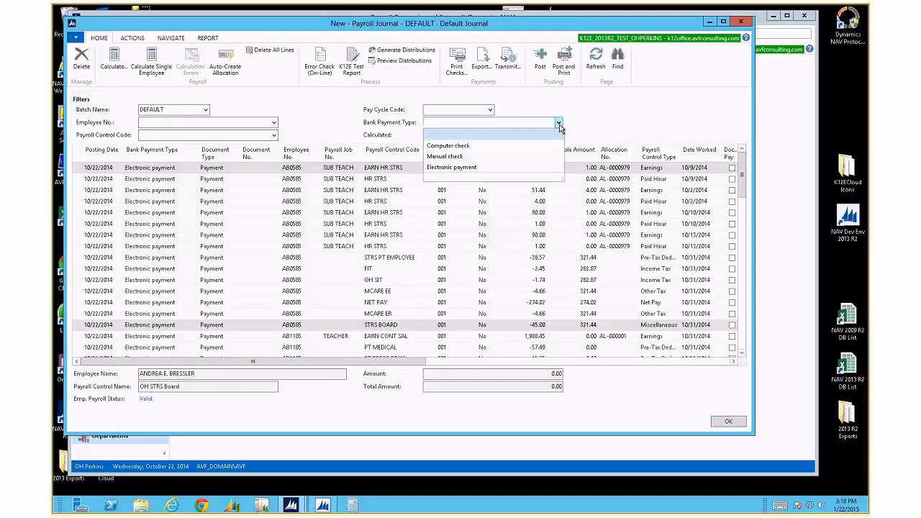
key("Down")
key("Return")
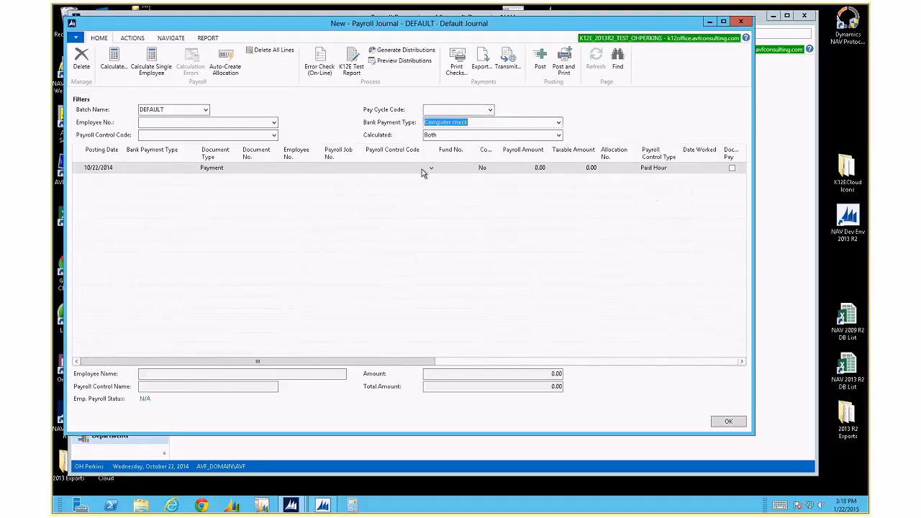
Step: Set the bank payment type filter to Electronic payment and keep the Calculated filter on Both
left_click(559, 124)
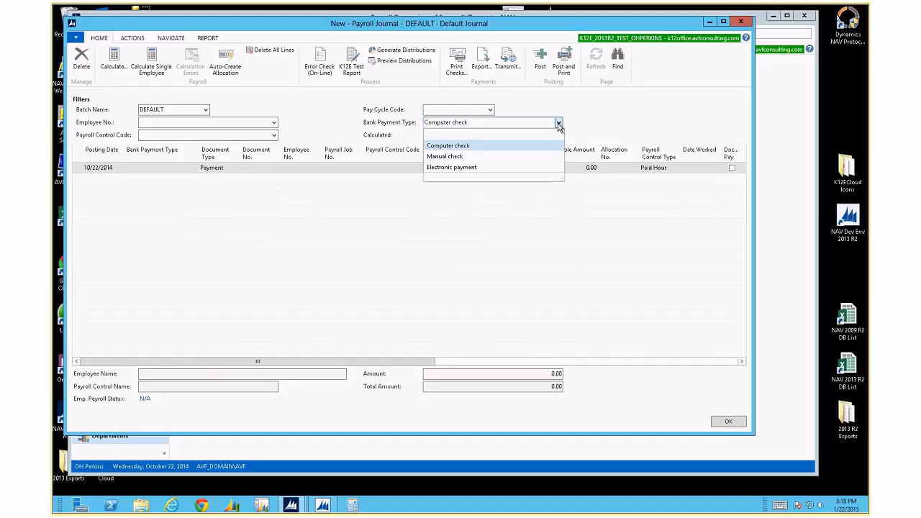
left_click(453, 168)
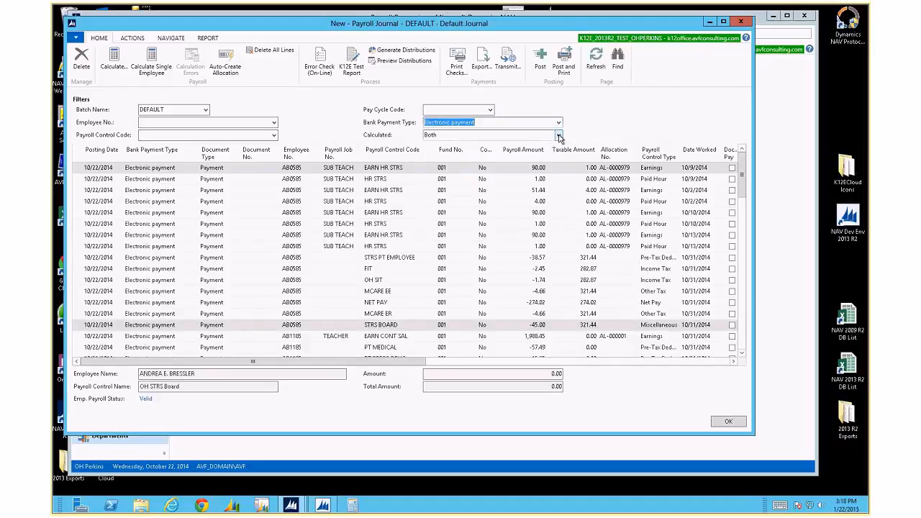
left_click(559, 137)
left_click(348, 131)
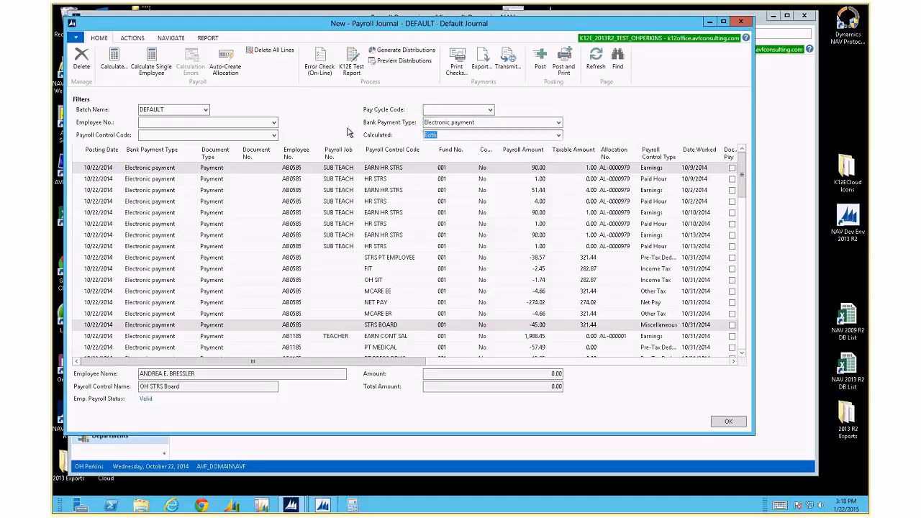
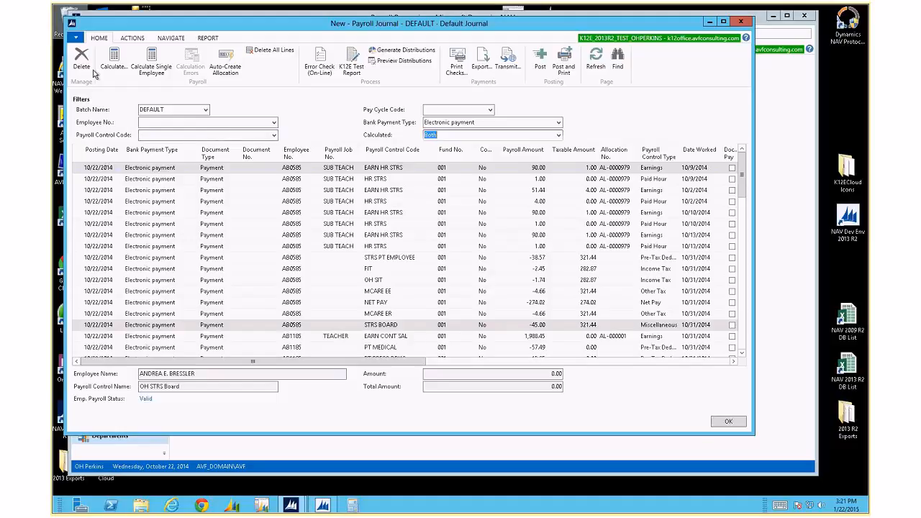
left_click(322, 66)
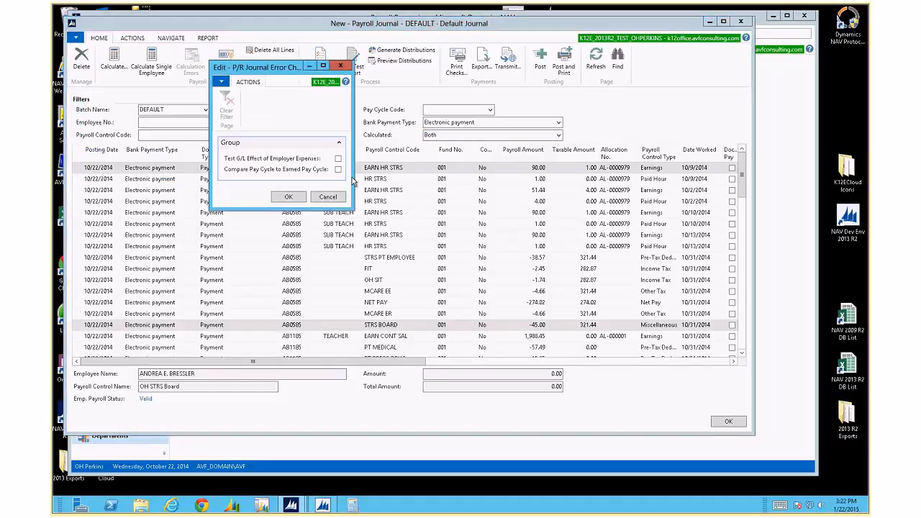
left_click_drag(353, 209, 484, 258)
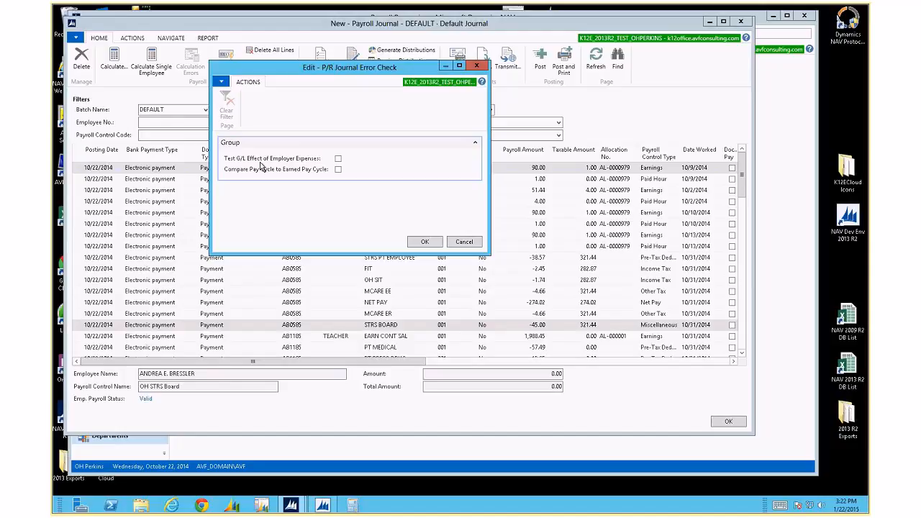
left_click(338, 158)
left_click(425, 242)
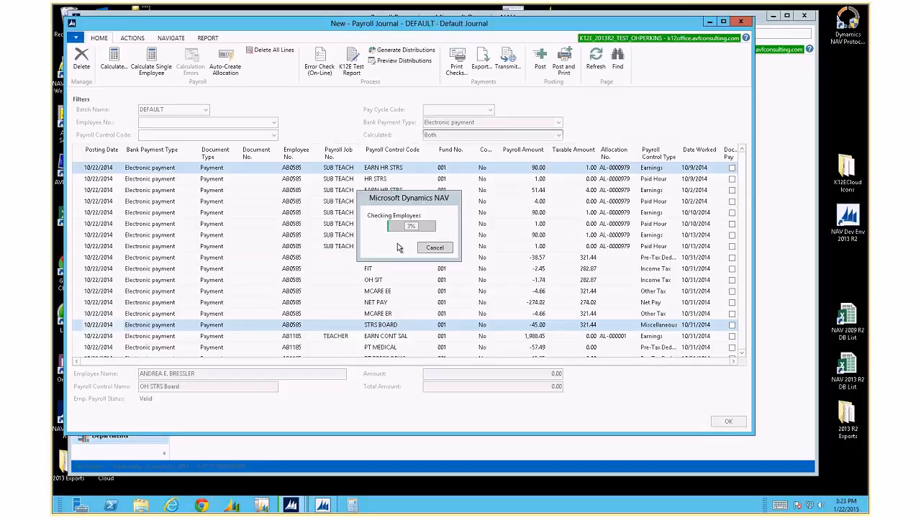
left_click(434, 249)
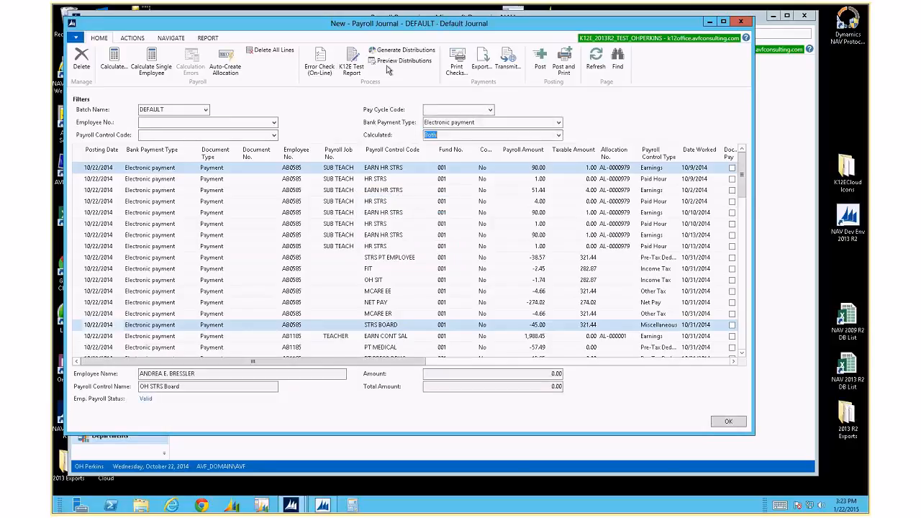
Step: Run the on-line error check on the payroll journal with both check options turned off
left_click(320, 64)
left_click(339, 158)
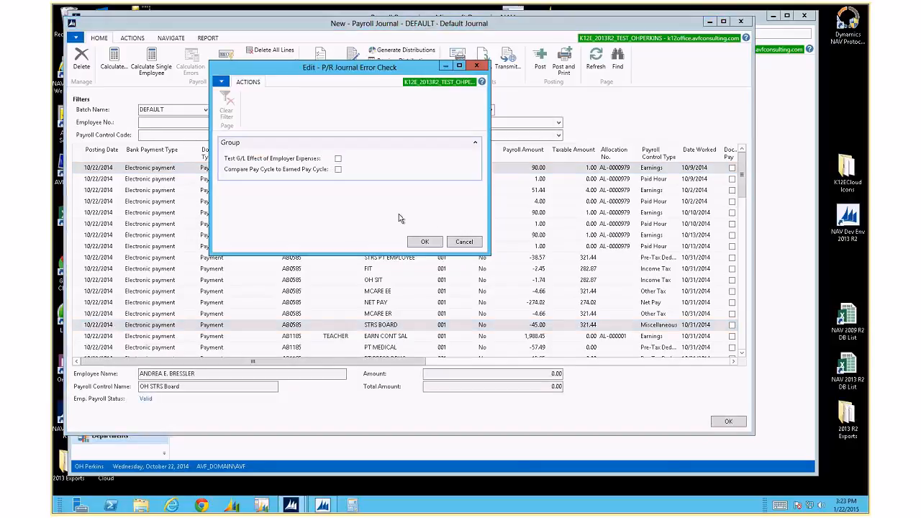
left_click(424, 242)
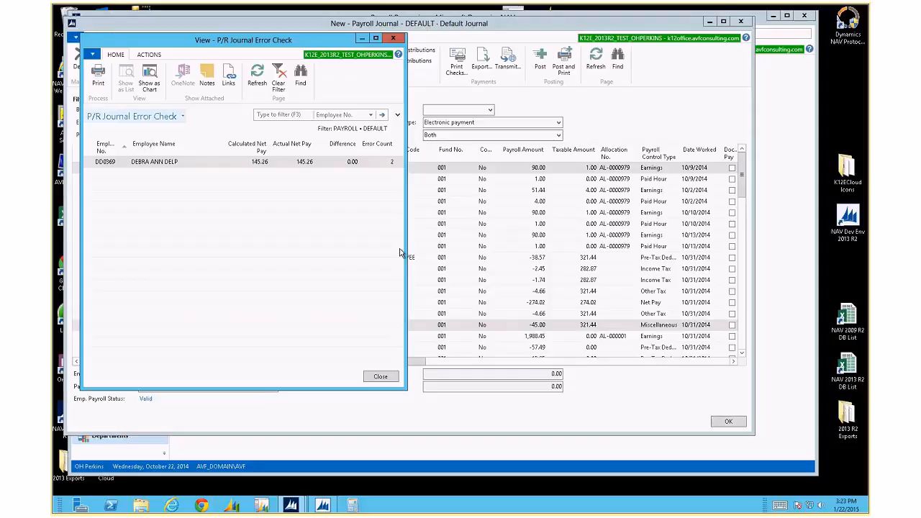
Step: Drill into the listed employee's error count, widen the error descriptions to read them in full, and close the error check
left_click(148, 55)
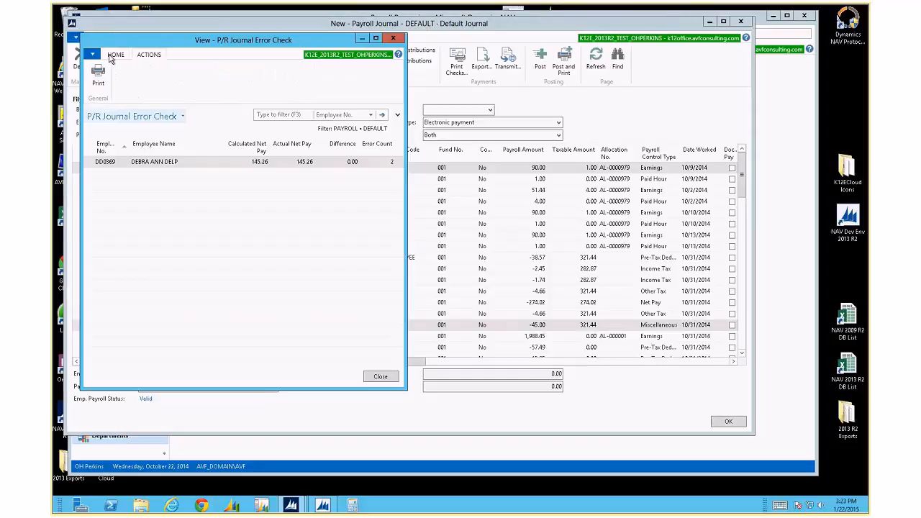
left_click(113, 57)
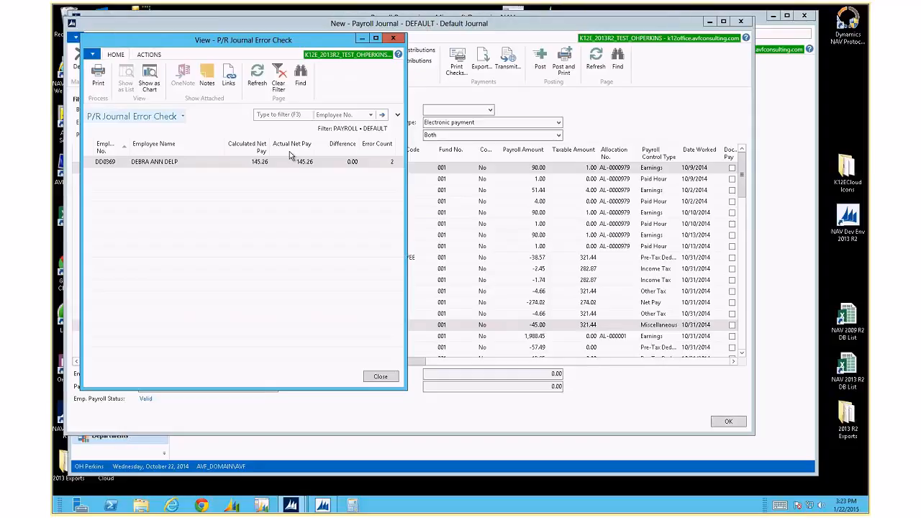
left_click(390, 165)
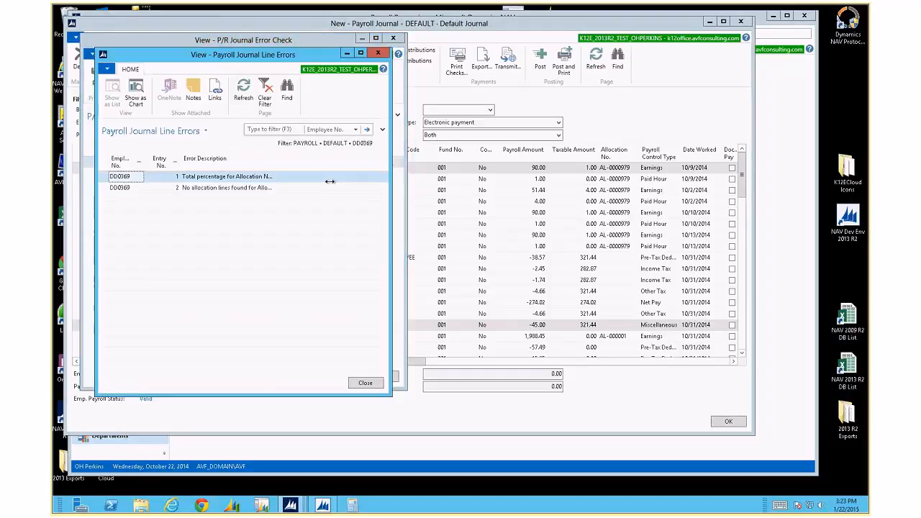
left_click_drag(276, 161, 494, 178)
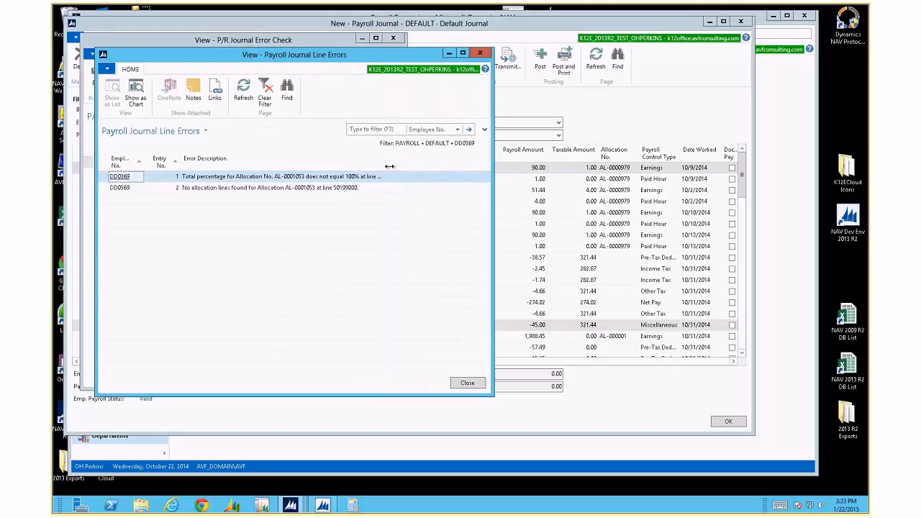
double_click(389, 166)
key("Escape")
key("Escape")
Step: Filter the payroll journal to the employee number reported in the error check
left_click(167, 122)
type("ss0369")
key("Return")
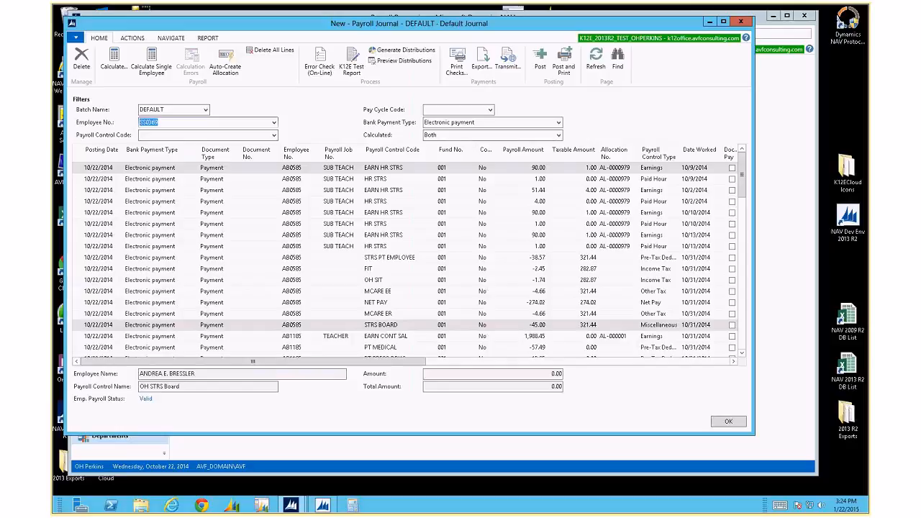
key("Tab")
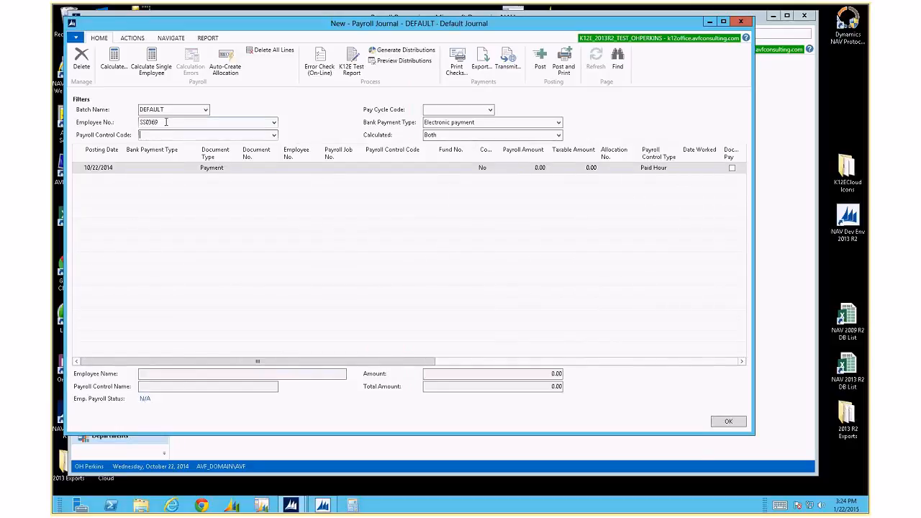
left_click_drag(164, 122, 103, 118)
type("dd0369")
key("Tab")
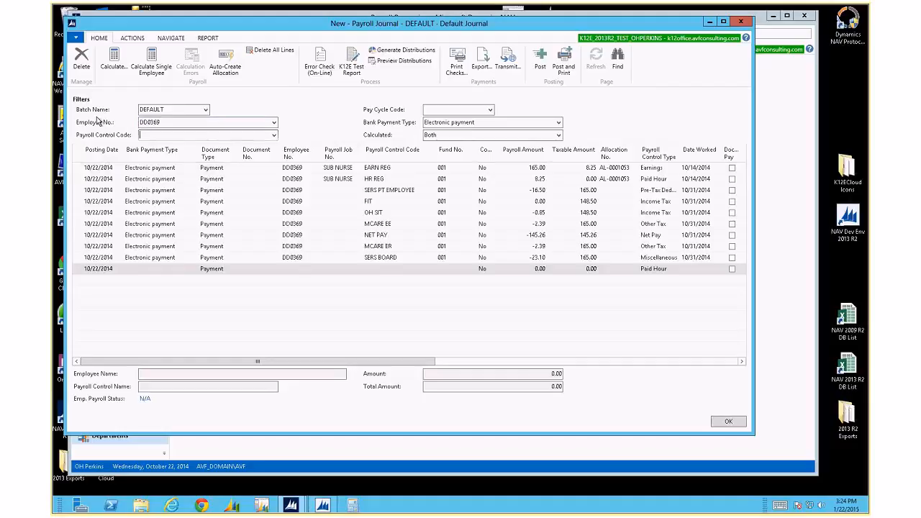
Step: Examine the allocation detail and target lines of AL-0001053, assigned to the employee's EARN REG line, and close it
left_click(304, 189)
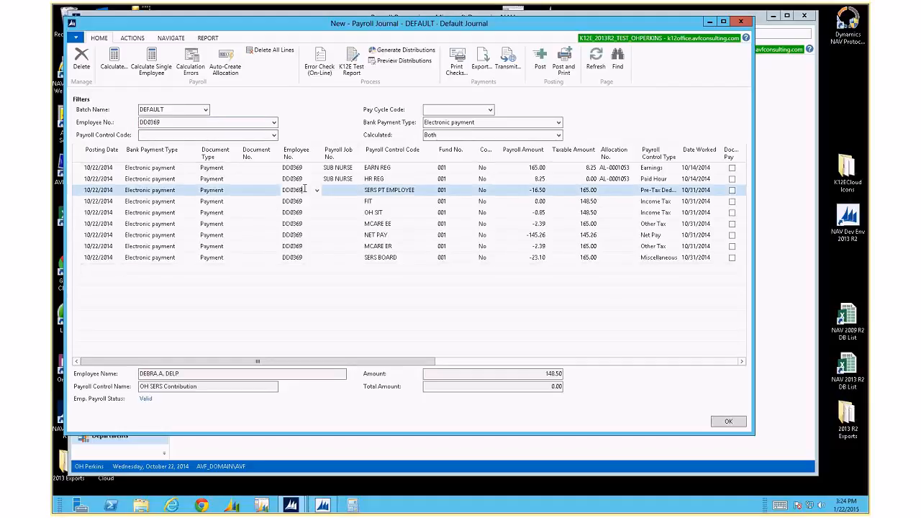
left_click(344, 180)
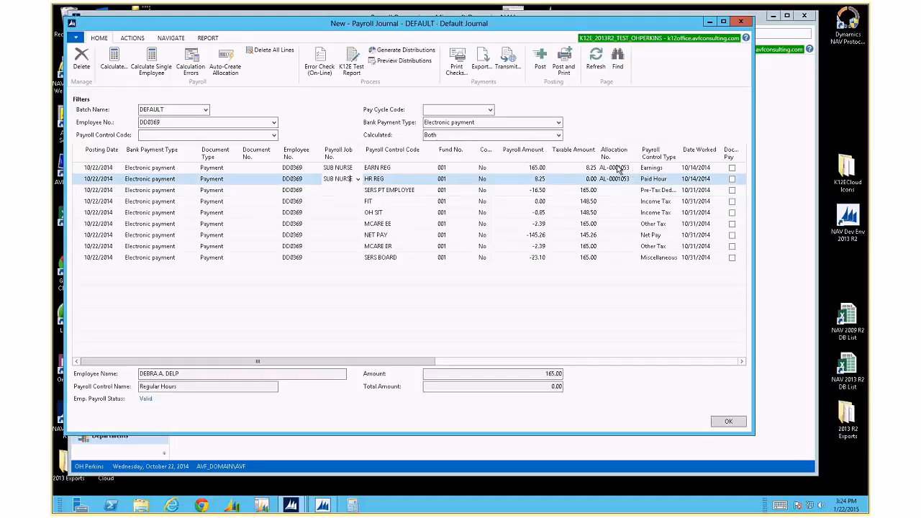
left_click(619, 168)
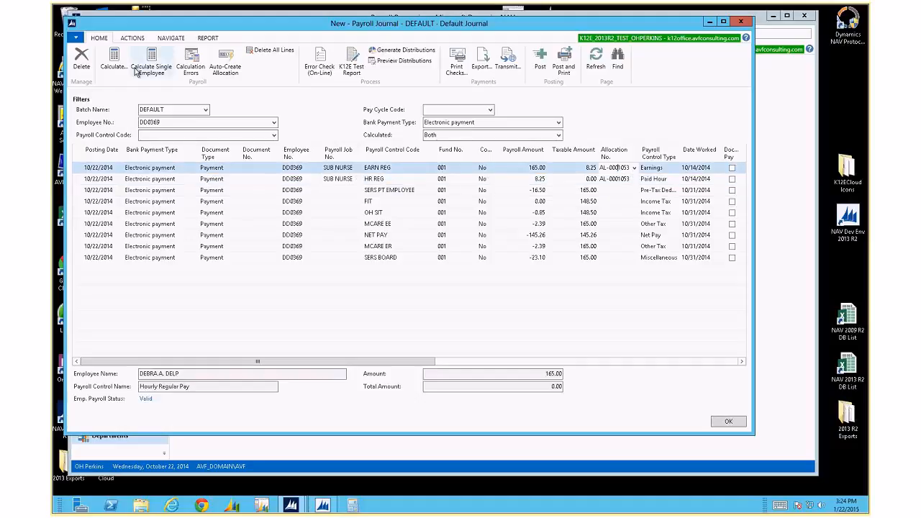
left_click(170, 37)
left_click(211, 66)
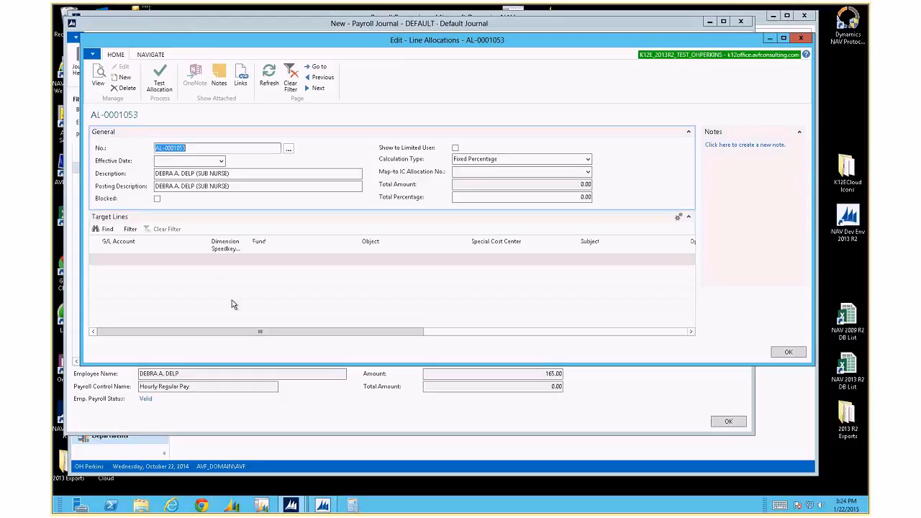
left_click_drag(238, 331, 158, 344)
left_click_drag(261, 331, 305, 331)
key("Escape")
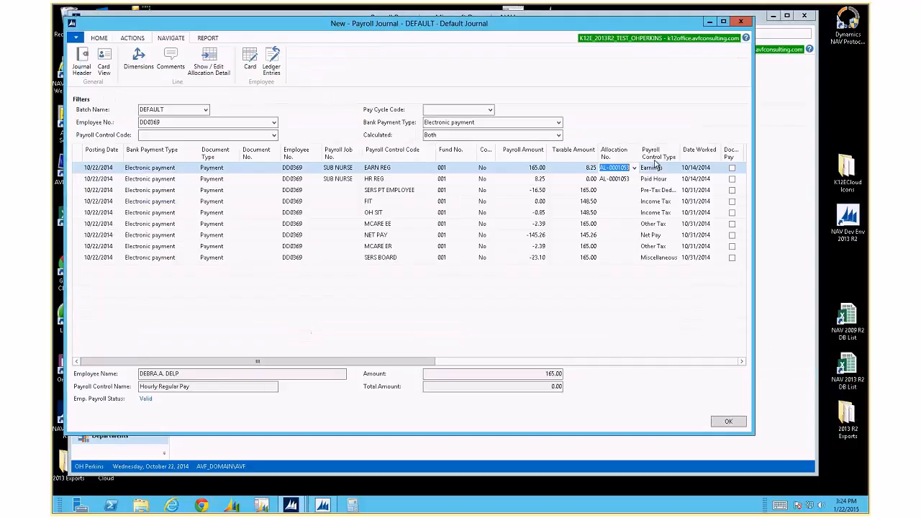
Step: Replace the allocation number on the employee's EARN REG line with AL-0001052
left_click(634, 167)
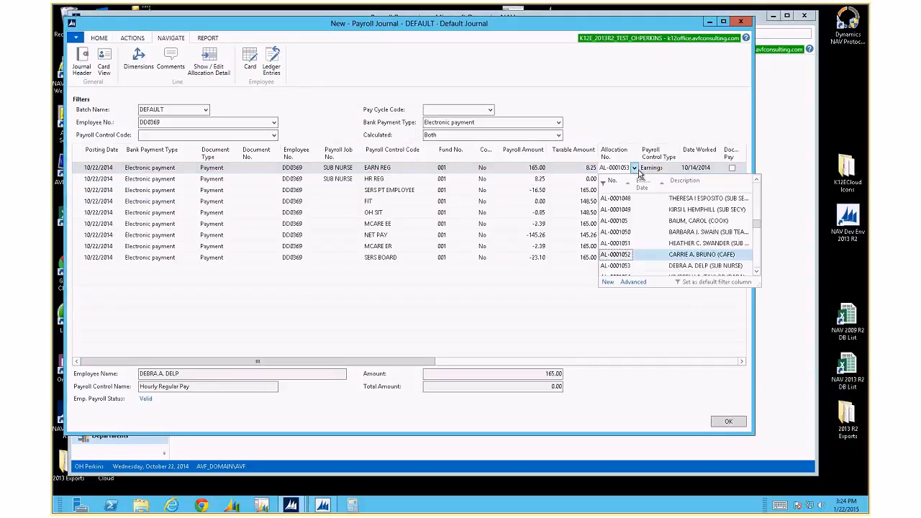
key("Escape")
key("Delete")
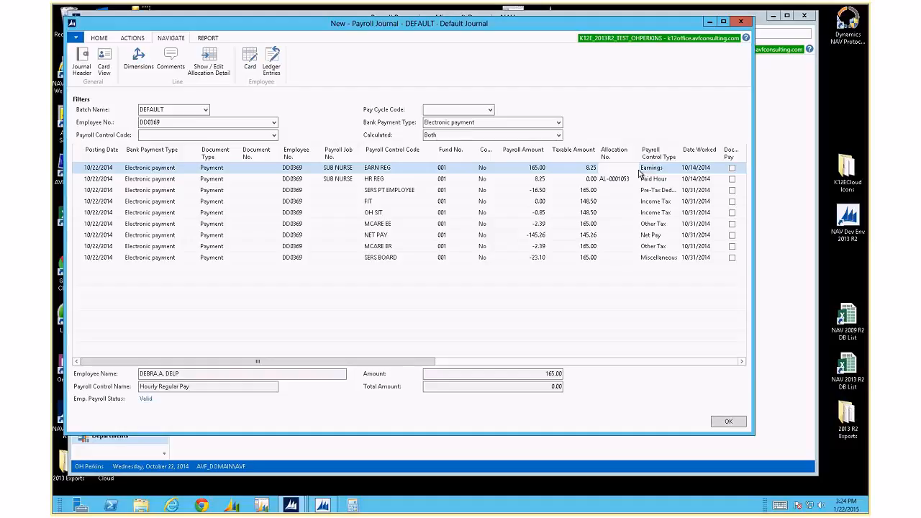
key("Down")
key("Down")
key("Up")
key("Up")
Step: Clear the employee number filter and rerun the on-line error check on the payroll journal
left_click(173, 122)
key("Delete")
left_click(149, 135)
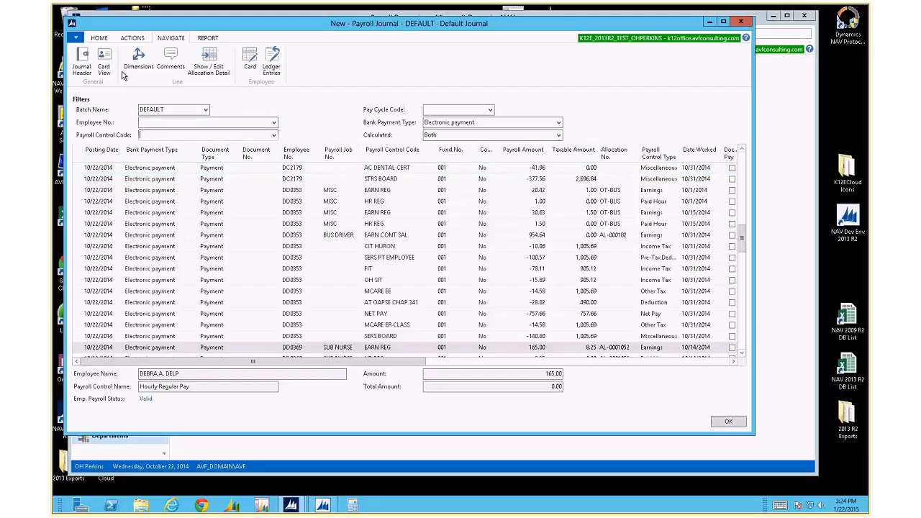
left_click(99, 38)
left_click(320, 64)
left_click(428, 245)
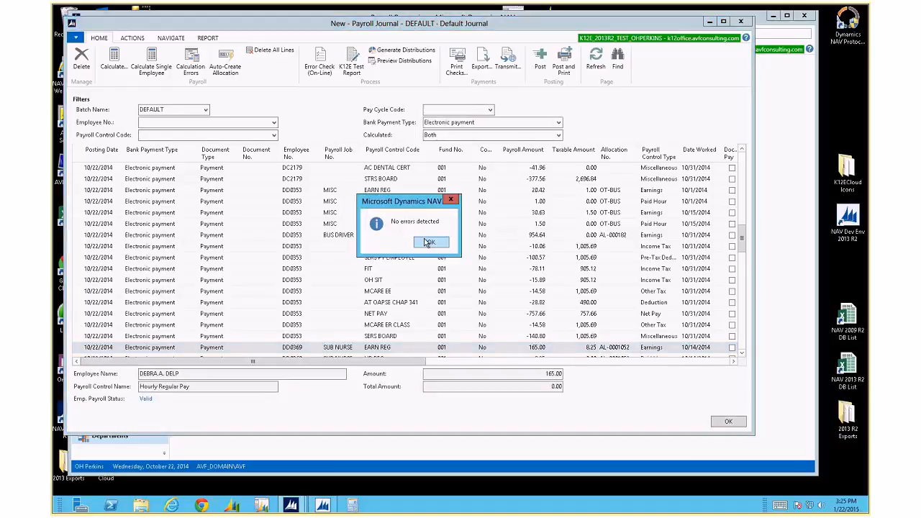
left_click(428, 243)
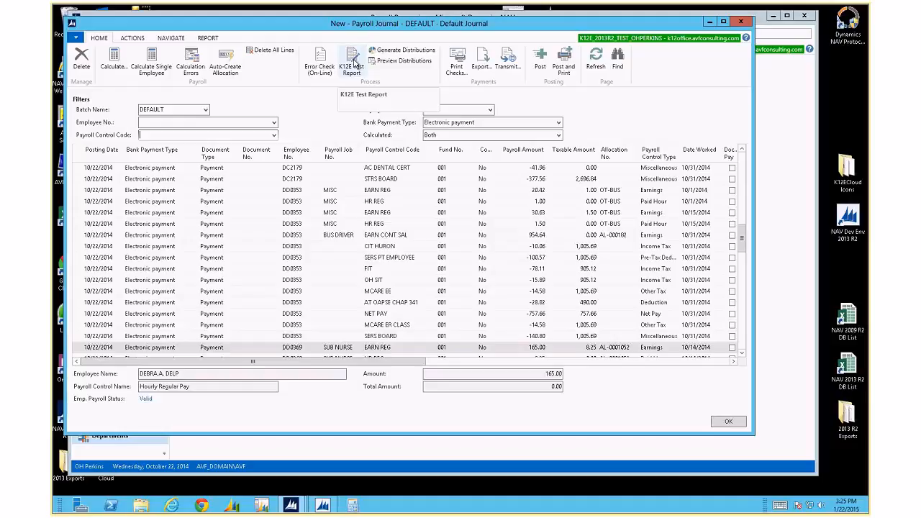
Step: Open the K12E Test Report options and set the gender and distribution recap print options to Print Non-Zero Lines Only
left_click(354, 64)
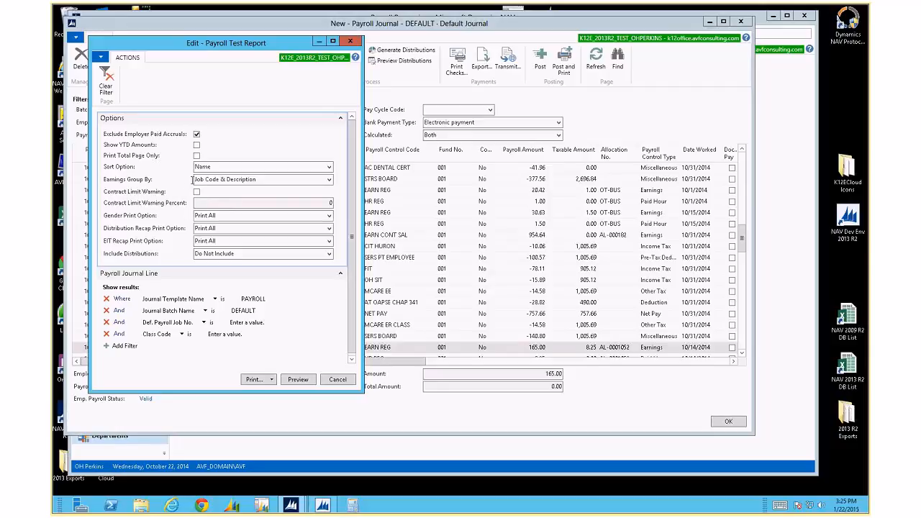
left_click(328, 216)
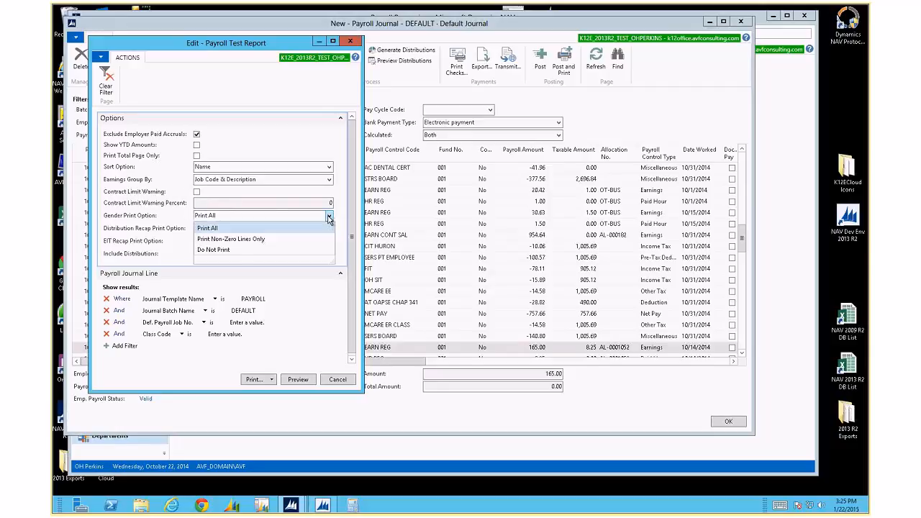
left_click(232, 239)
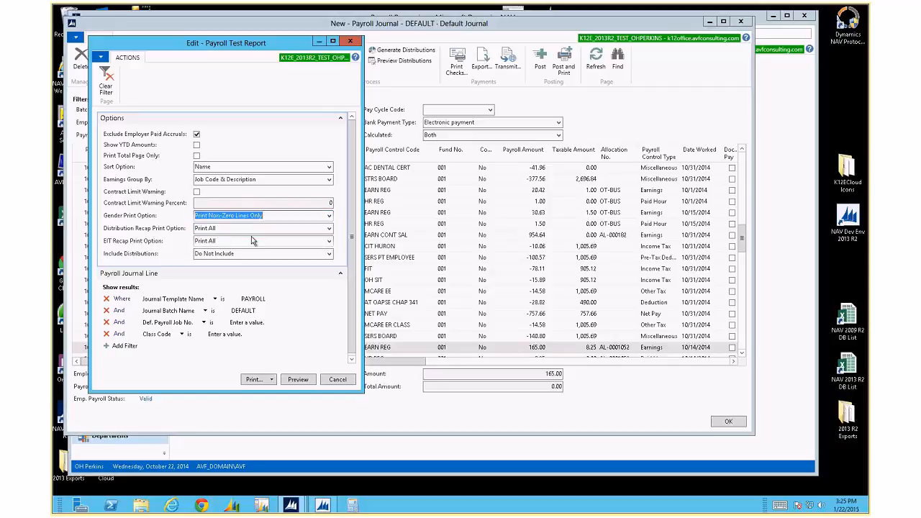
left_click(329, 229)
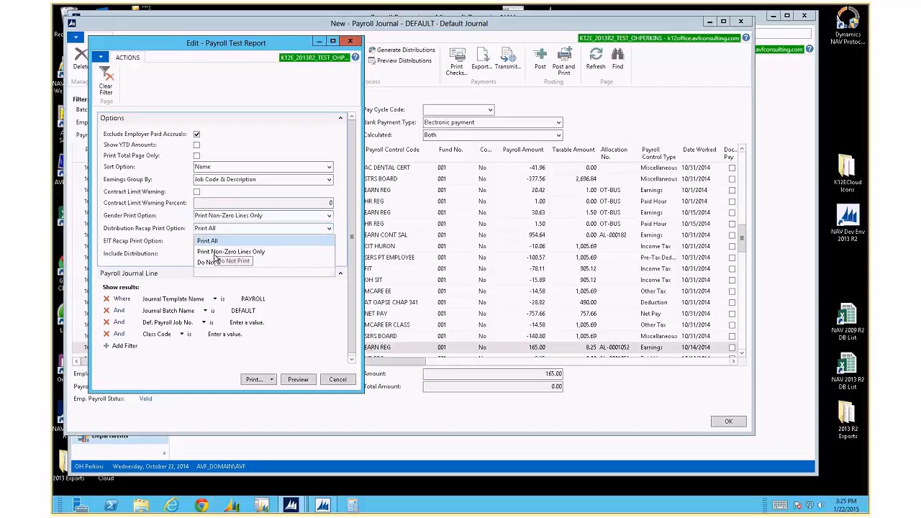
left_click(218, 251)
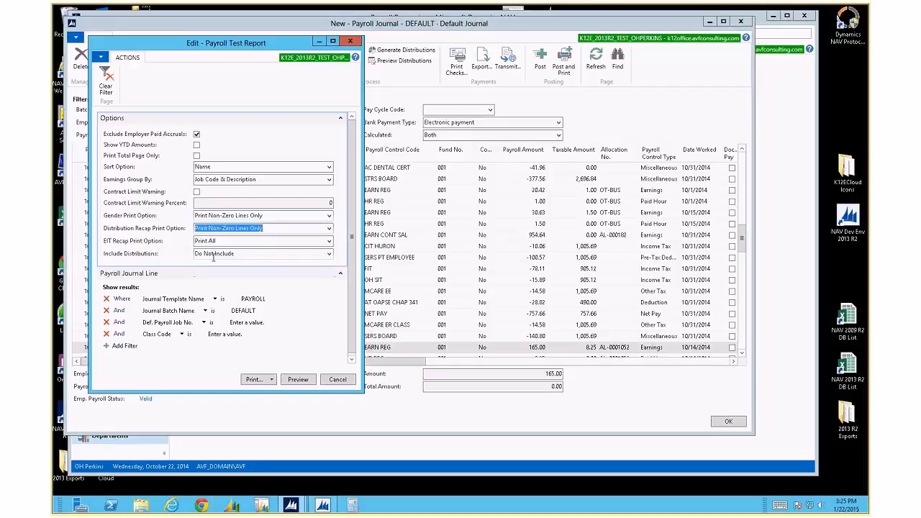
Step: Set the EIT recap print option to Print Non-Zero Lines Only and preview the Payroll Test Report
left_click(328, 242)
left_click(244, 265)
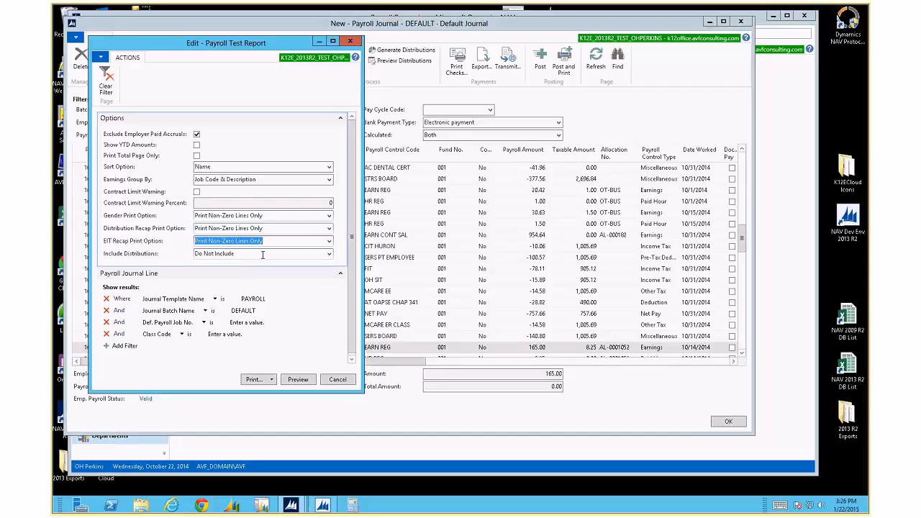
left_click(298, 380)
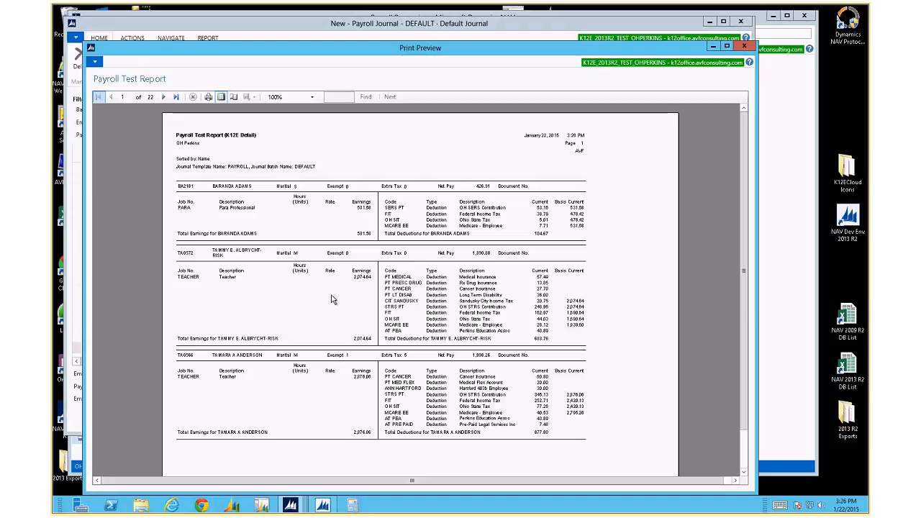
Step: Enlarge the Payroll Test Report preview window and set its zoom to 150%
left_click(313, 97)
left_click(274, 136)
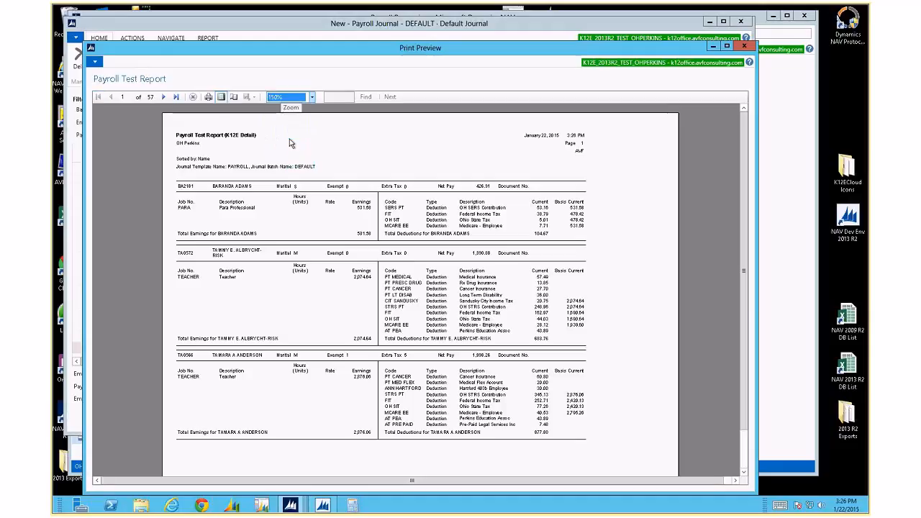
left_click_drag(302, 51, 279, 31)
left_click_drag(735, 473, 848, 475)
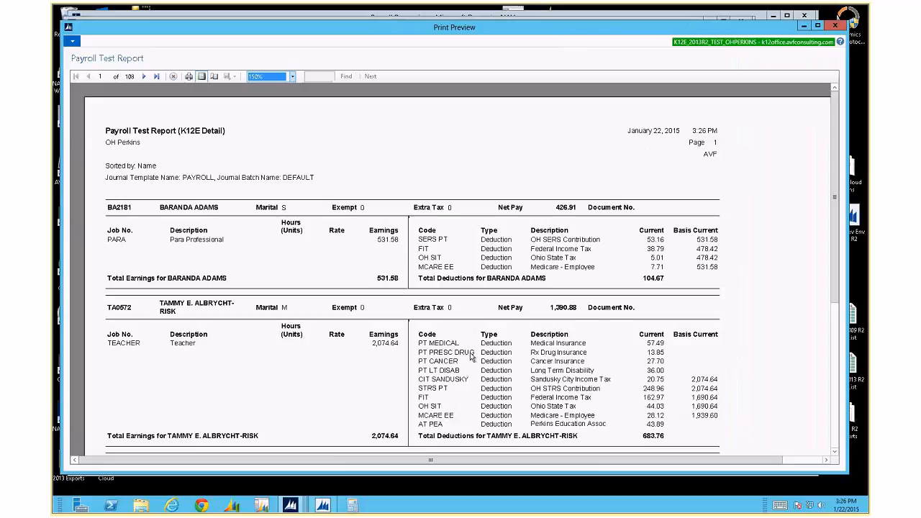
scroll(302, 253, "down", 1)
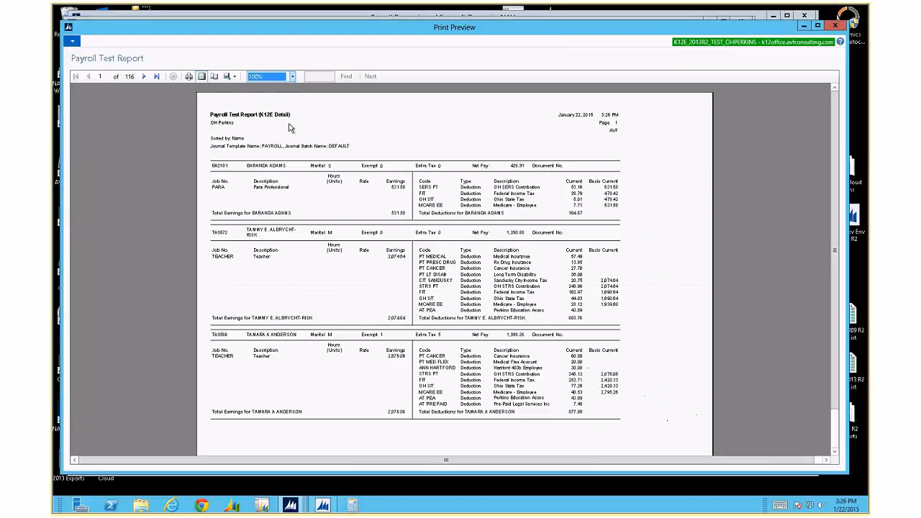
left_click(293, 76)
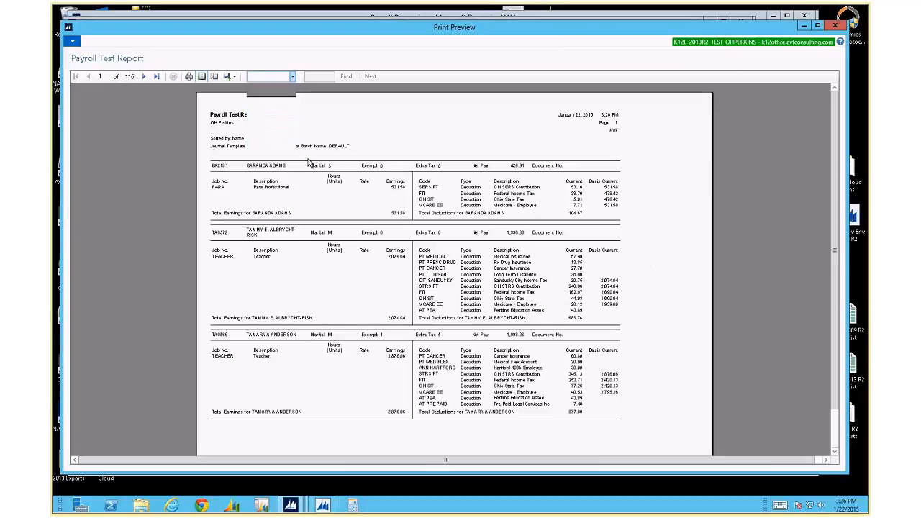
left_click(256, 115)
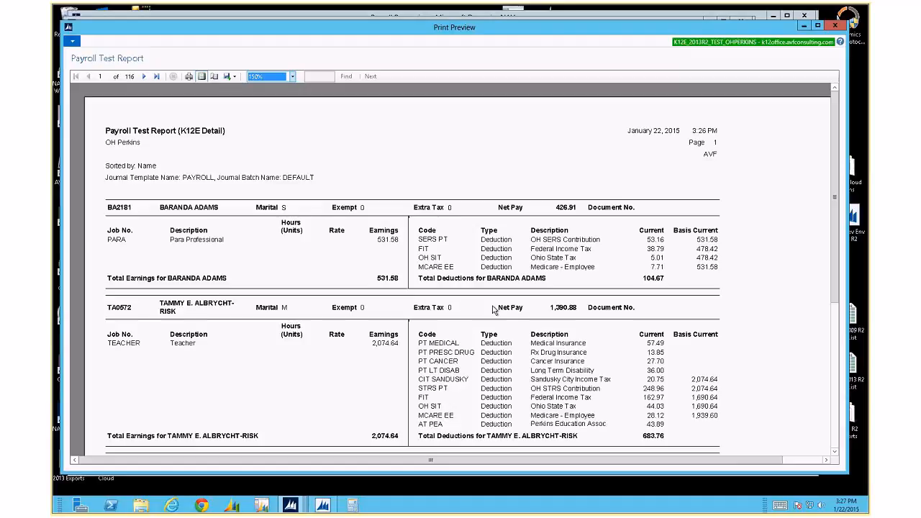
Step: Look through the employee detail pages of the test report and locate the start of its total page
scroll(494, 309, "down", 10)
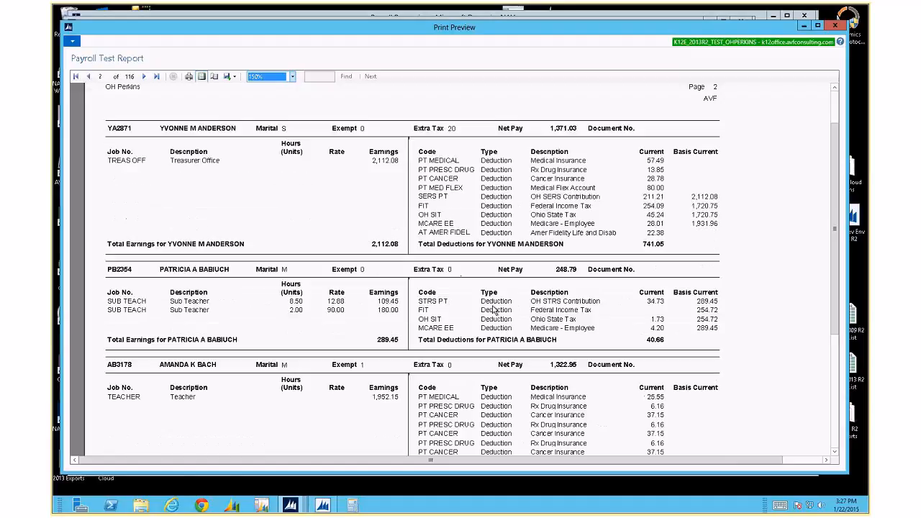
left_click(158, 77)
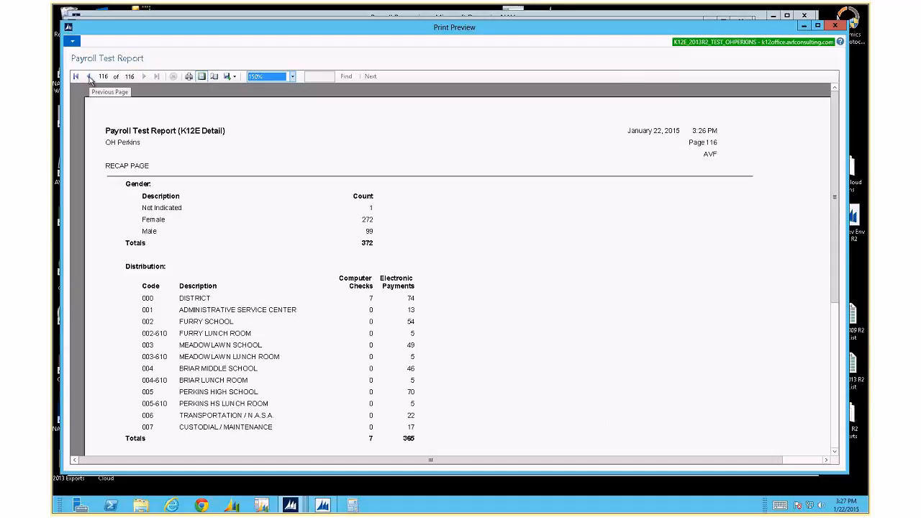
left_click(90, 77)
left_click(89, 77)
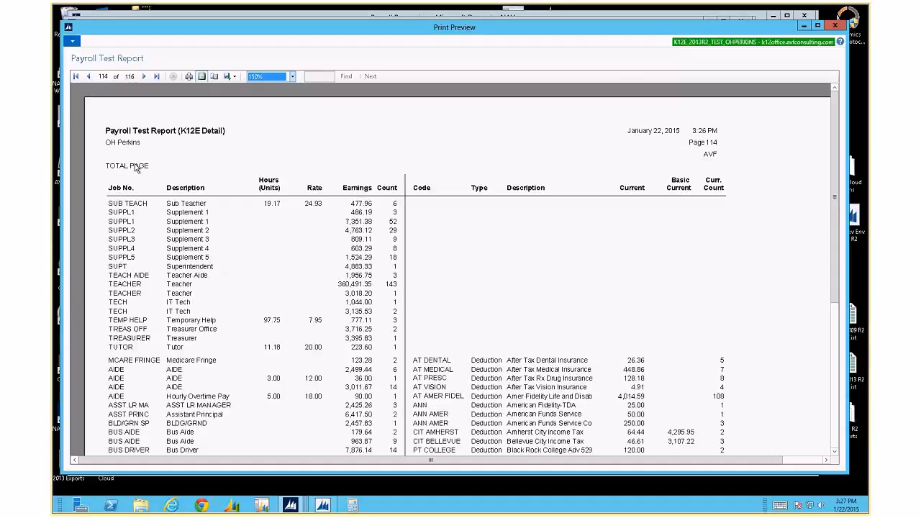
left_click(89, 77)
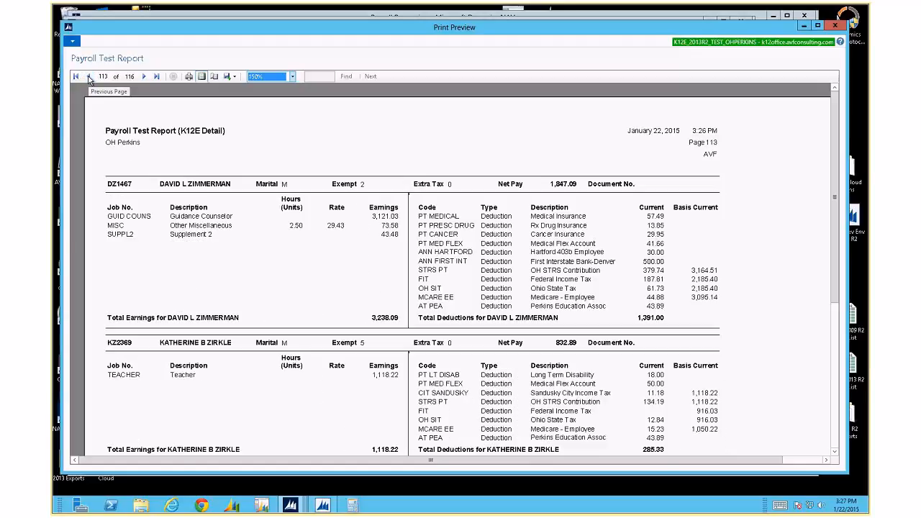
left_click(145, 77)
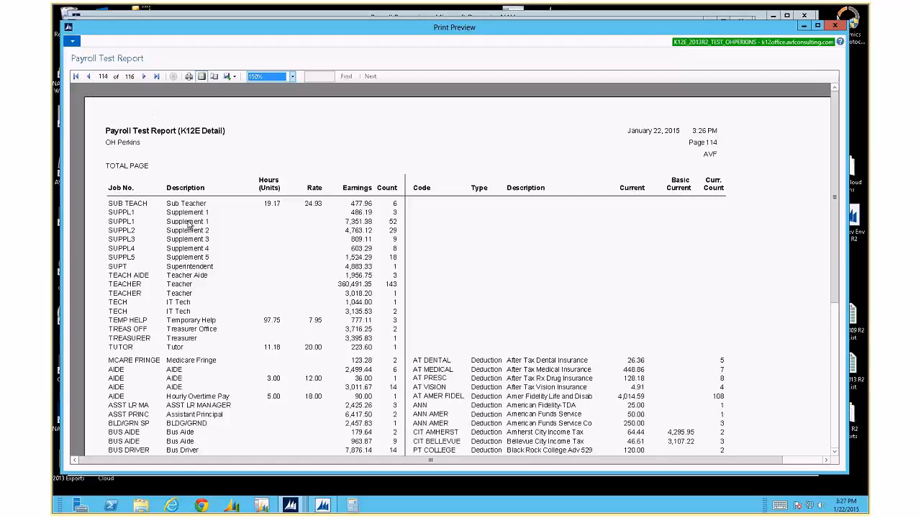
scroll(206, 264, "down", 15)
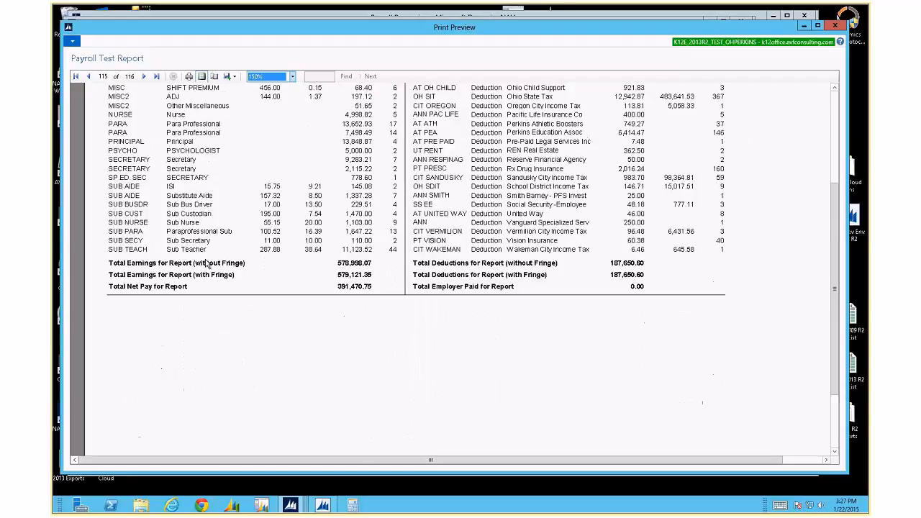
scroll(206, 264, "up", 10)
scroll(207, 264, "up", 10)
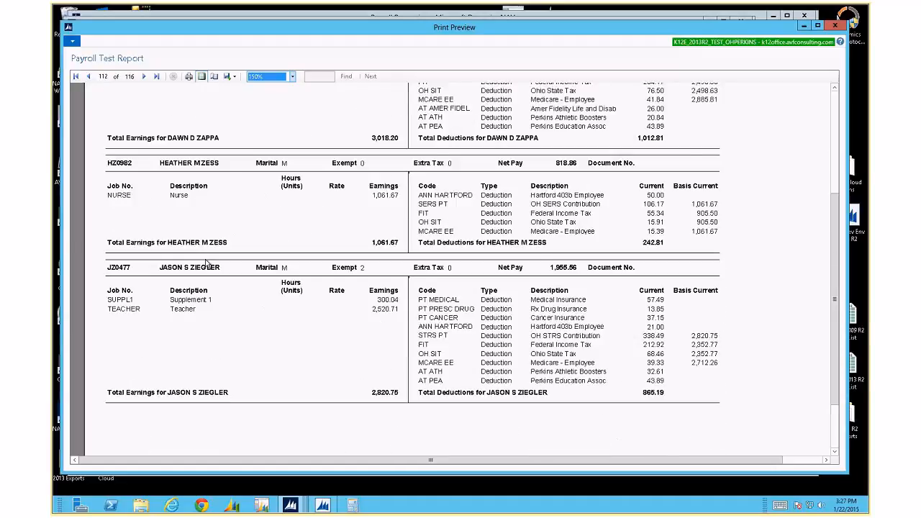
scroll(206, 264, "down", 12)
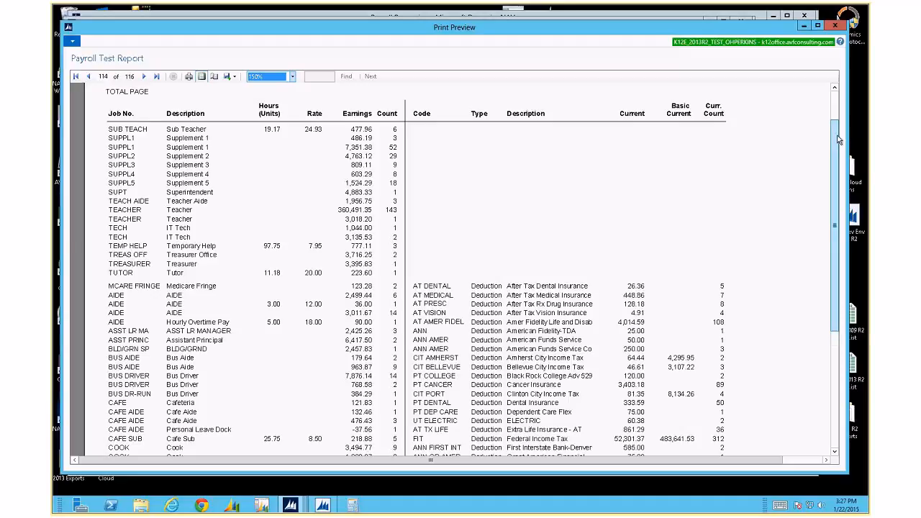
scroll(838, 139, "up", 1)
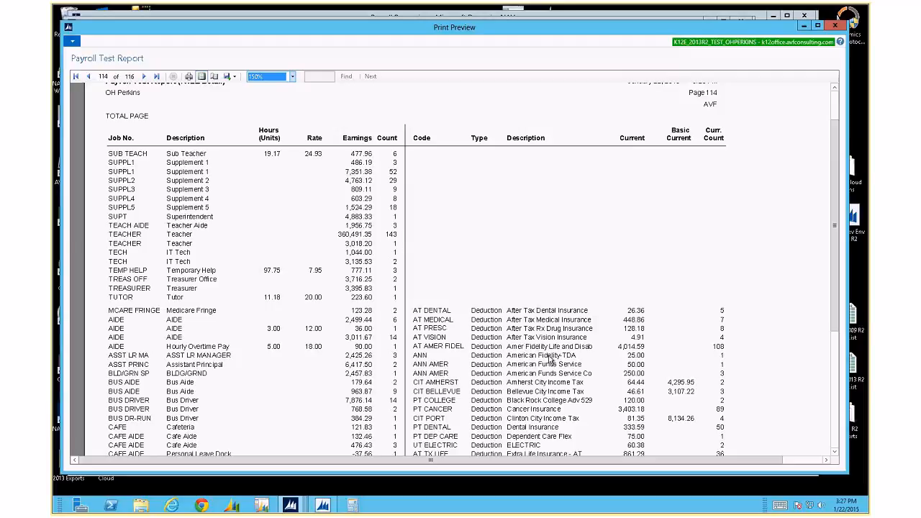
Step: Examine the total page's earnings by job and deductions by code, down to the report's earnings, deductions and net pay totals
left_click(834, 454)
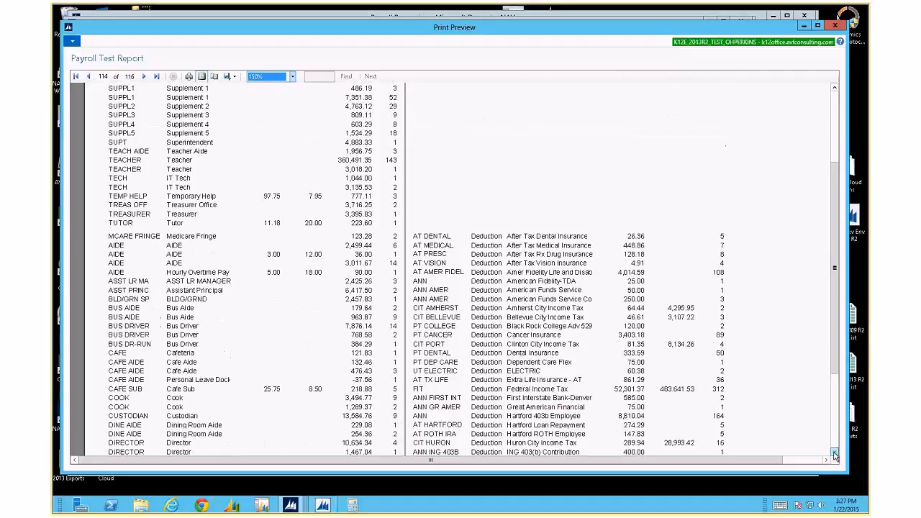
left_click(835, 454)
left_click(835, 454)
left_click(835, 454)
left_click(835, 454)
left_click(834, 454)
left_click(835, 455)
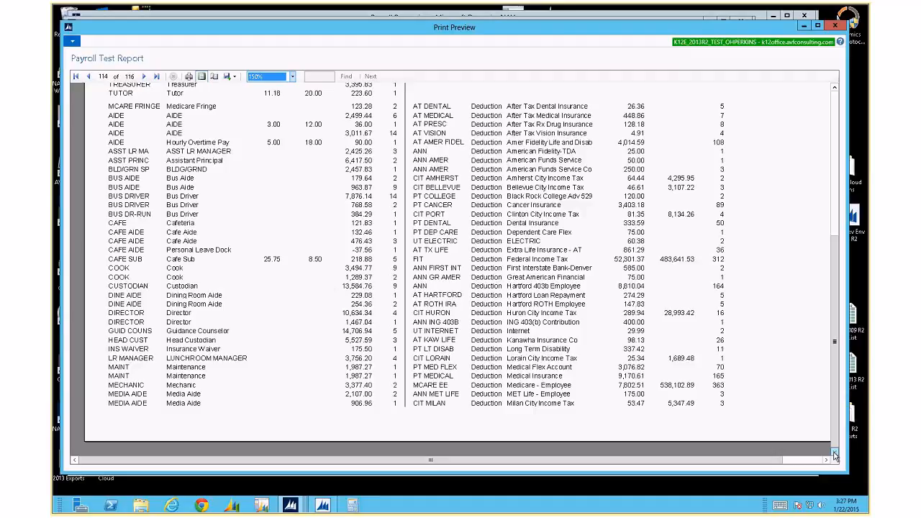
scroll(608, 378, "down", 2)
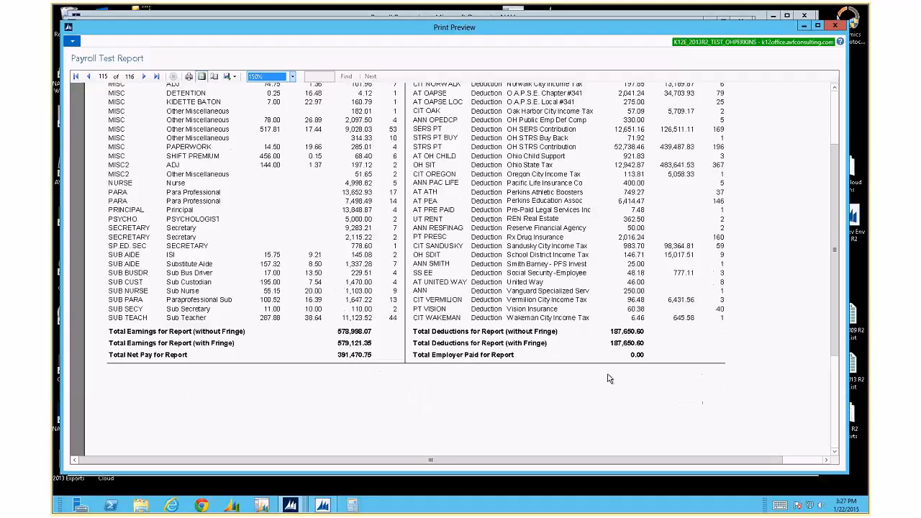
scroll(608, 378, "down", 3)
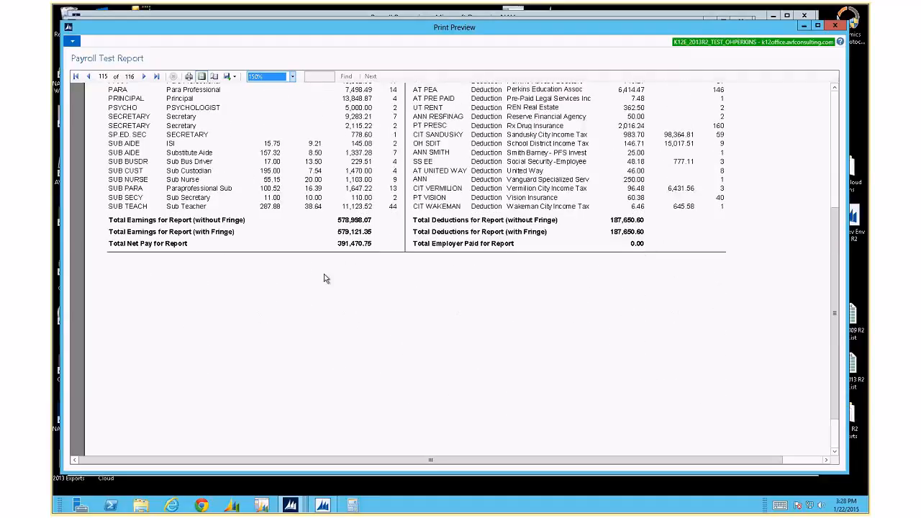
Step: Examine the gender, distribution and local tax sections on the test report's recap page
scroll(389, 253, "down", 5)
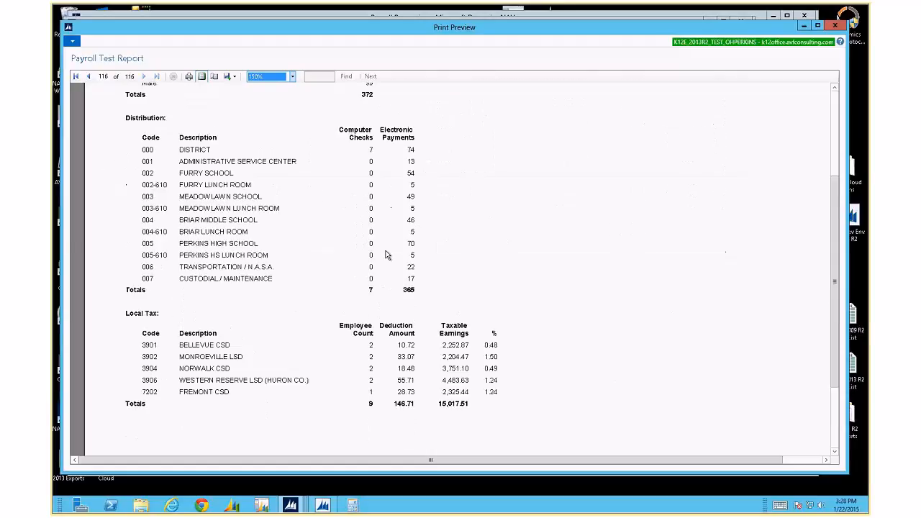
scroll(387, 254, "up", 3)
scroll(387, 255, "down", 2)
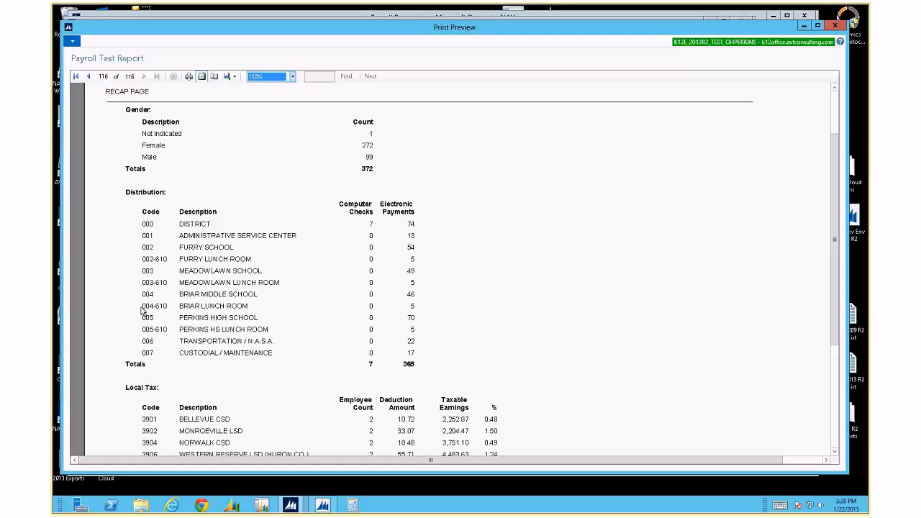
scroll(143, 309, "down", 3)
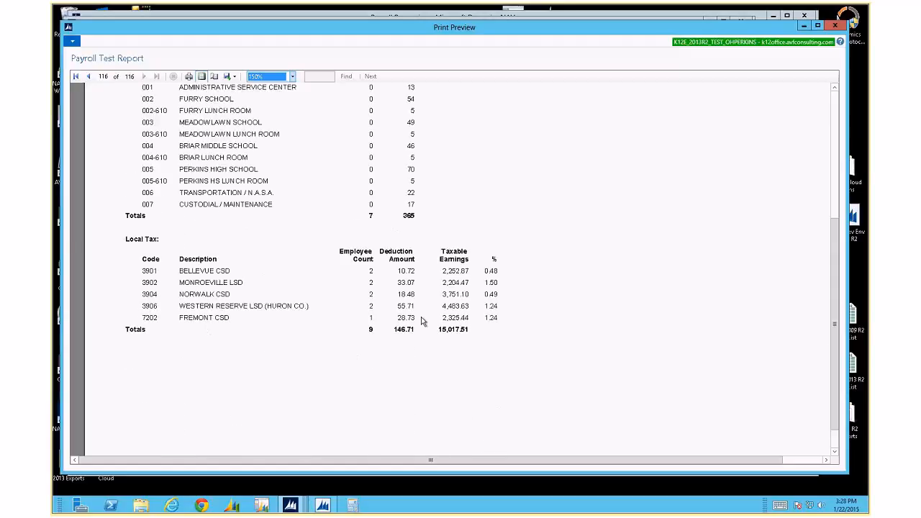
scroll(244, 323, "up", 2)
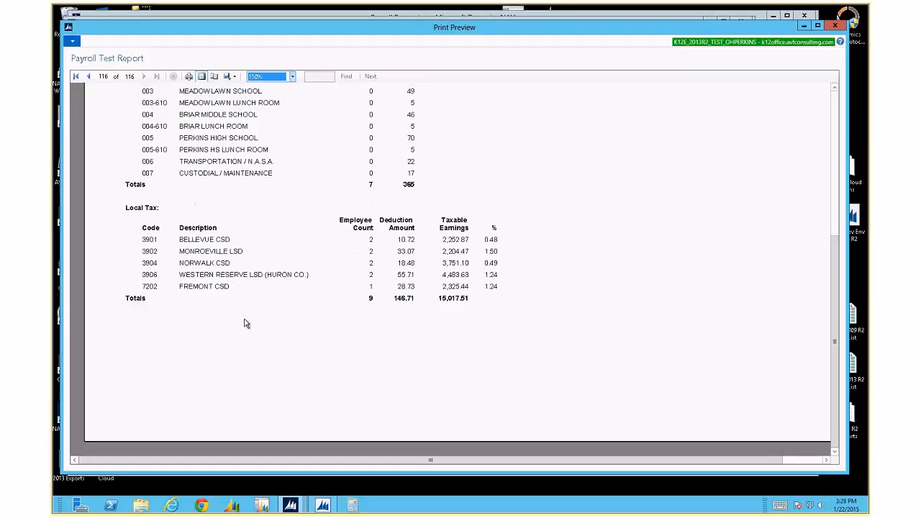
Step: Review the counts and amounts on the total pages and the recap page again, and close the report preview
scroll(244, 324, "up", 15)
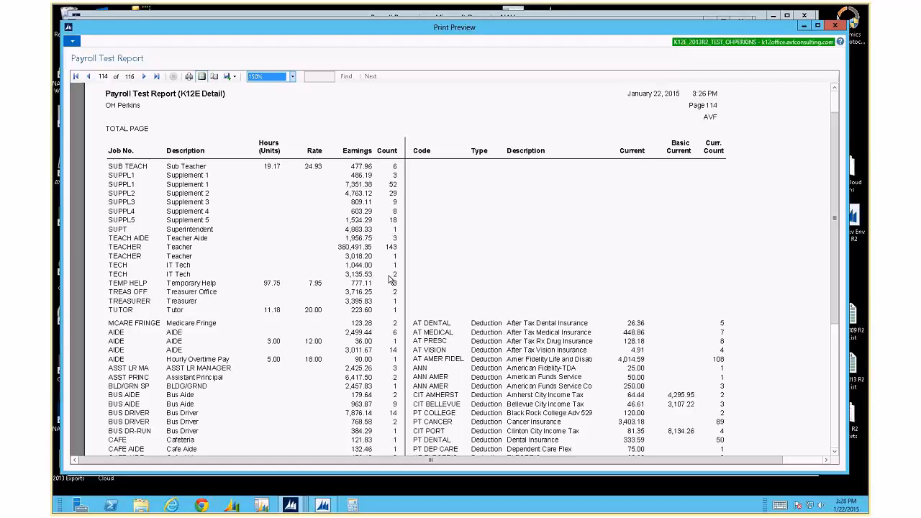
scroll(392, 280, "down", 10)
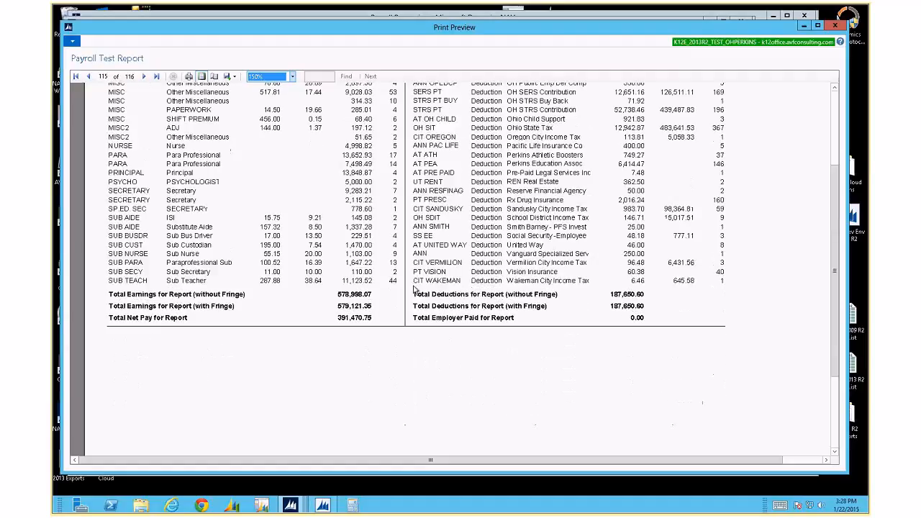
scroll(415, 289, "up", 5)
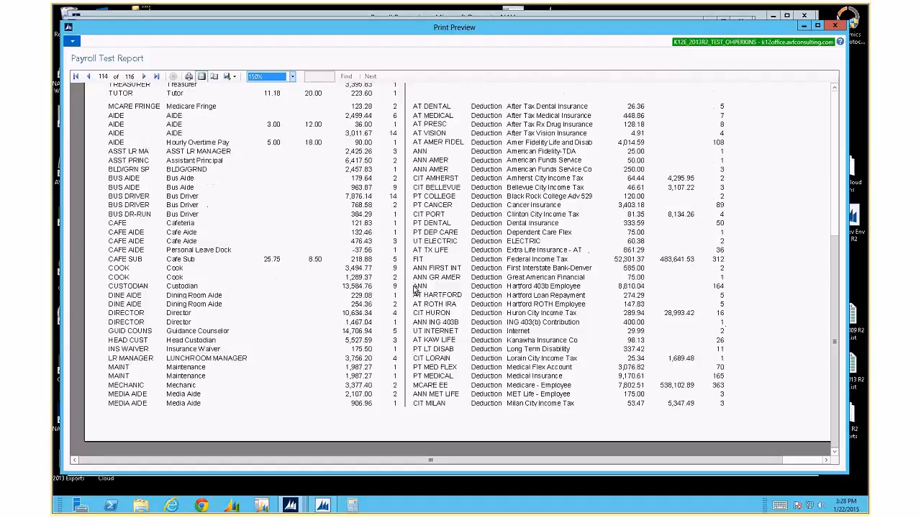
scroll(415, 289, "up", 5)
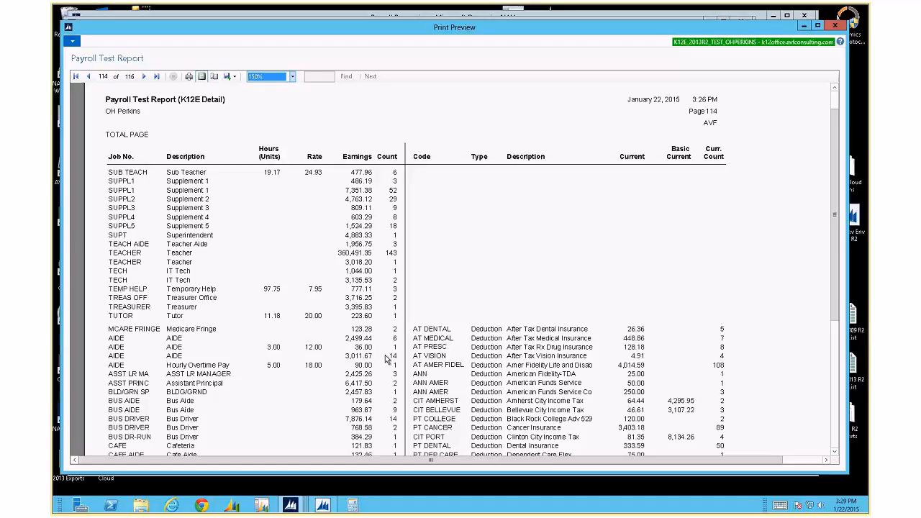
scroll(383, 362, "down", 3)
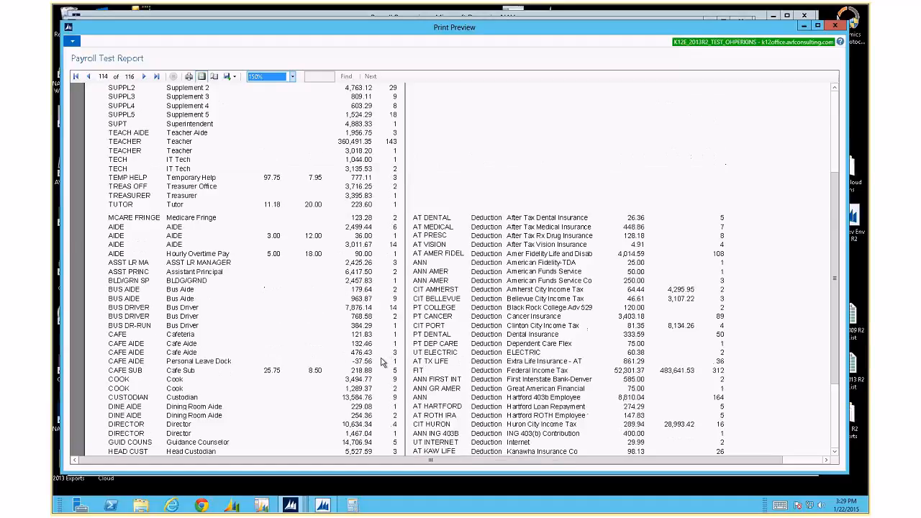
scroll(383, 362, "down", 3)
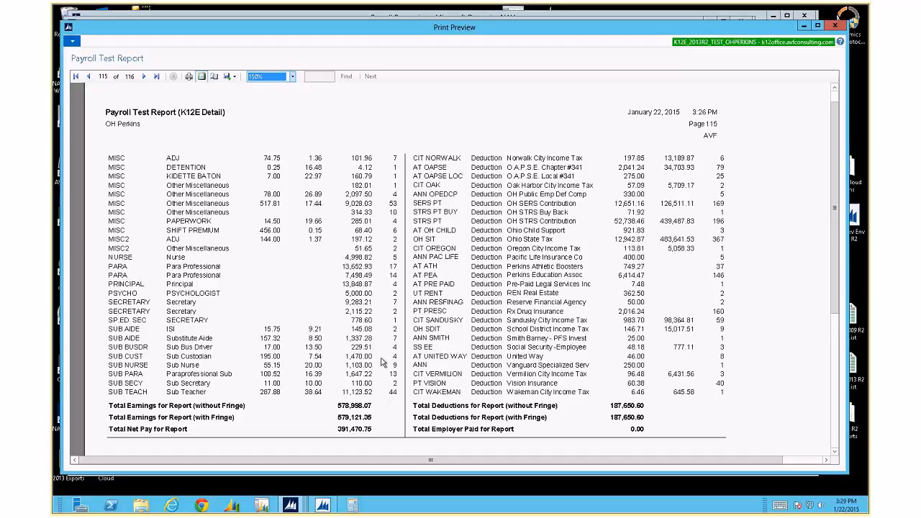
scroll(383, 362, "up", 5)
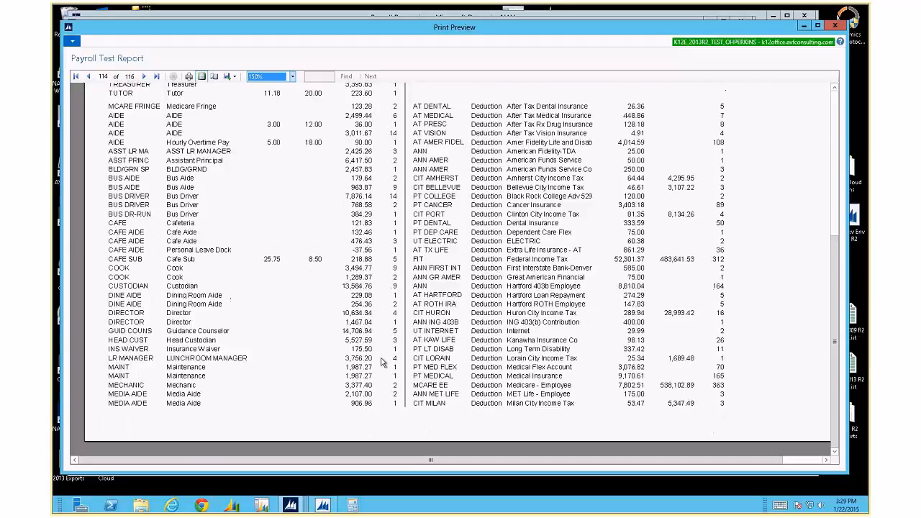
scroll(382, 362, "down", 3)
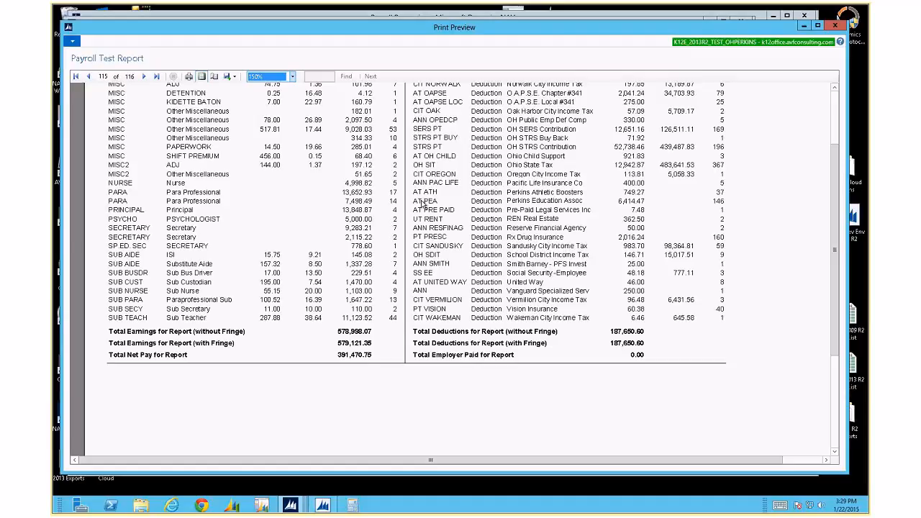
scroll(423, 205, "up", 3)
scroll(424, 204, "down", 3)
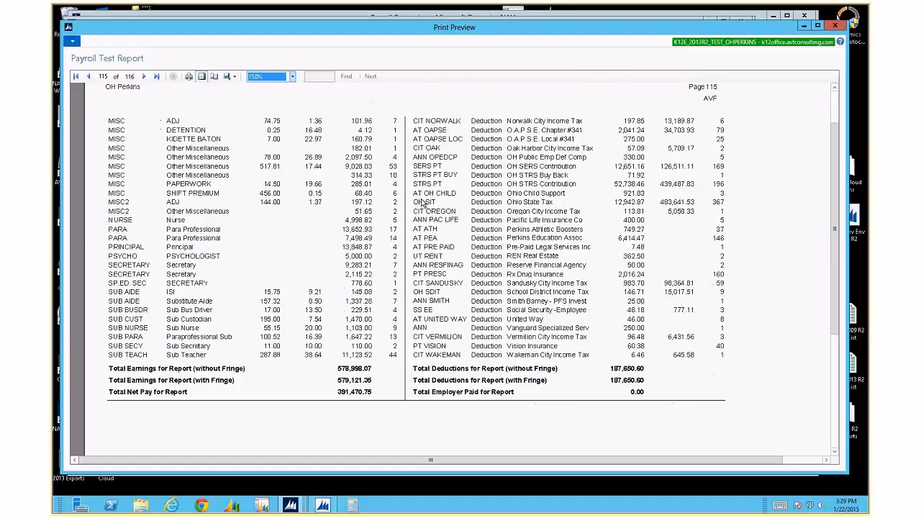
scroll(423, 205, "down", 5)
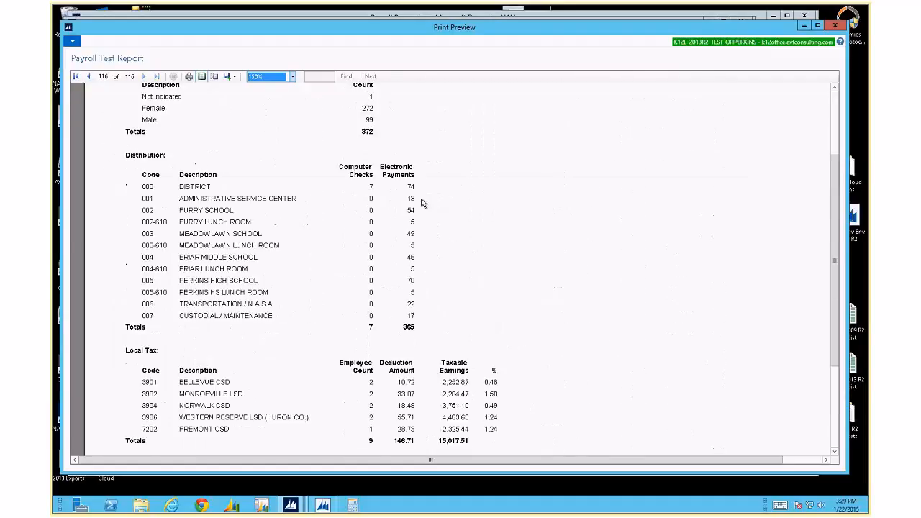
left_click(838, 26)
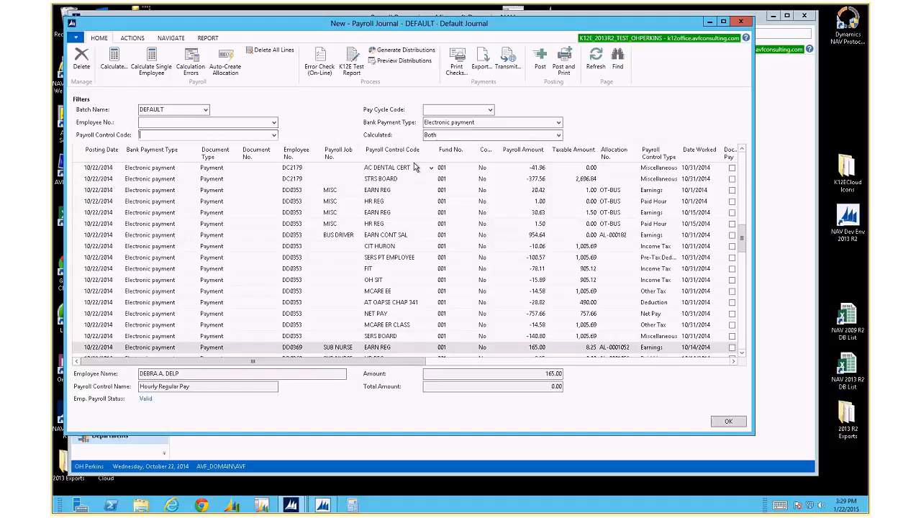
Step: Generate the distributions for the DEFAULT payroll journal and open their preview
left_click(403, 50)
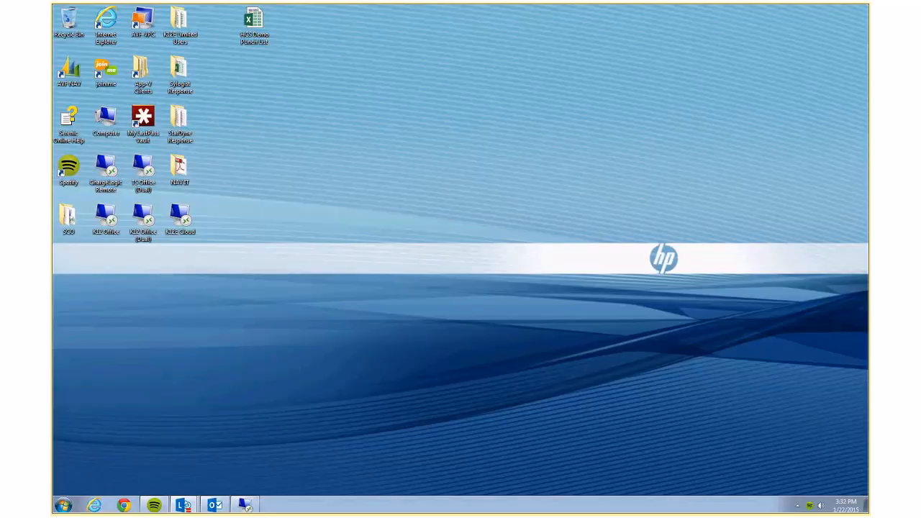
left_click(275, 459)
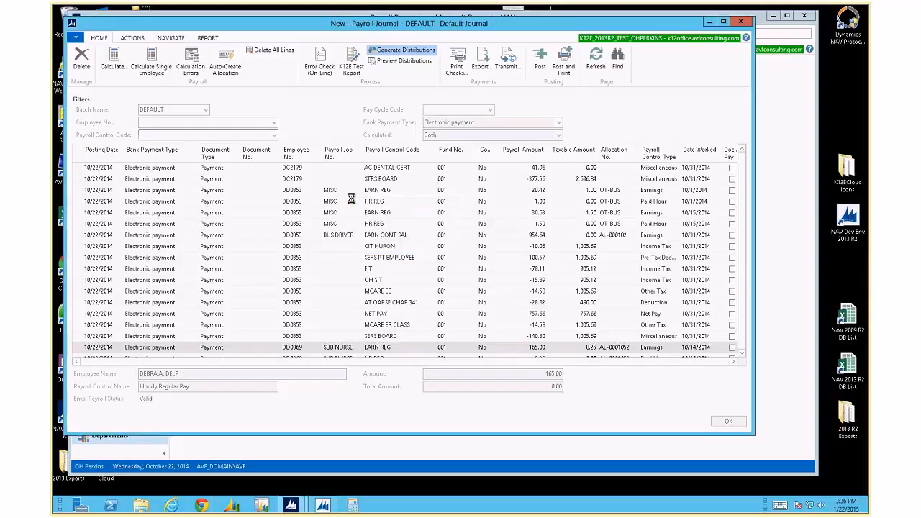
left_click(380, 61)
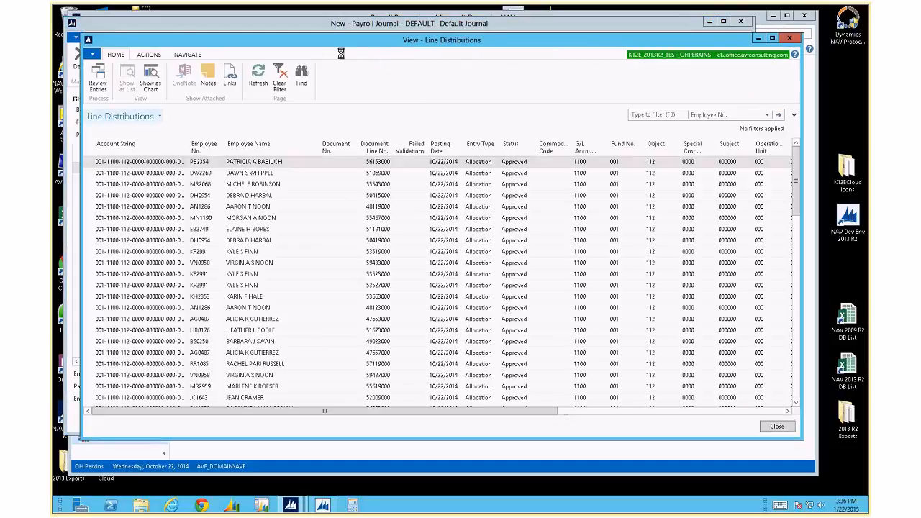
left_click_drag(337, 41, 333, 30)
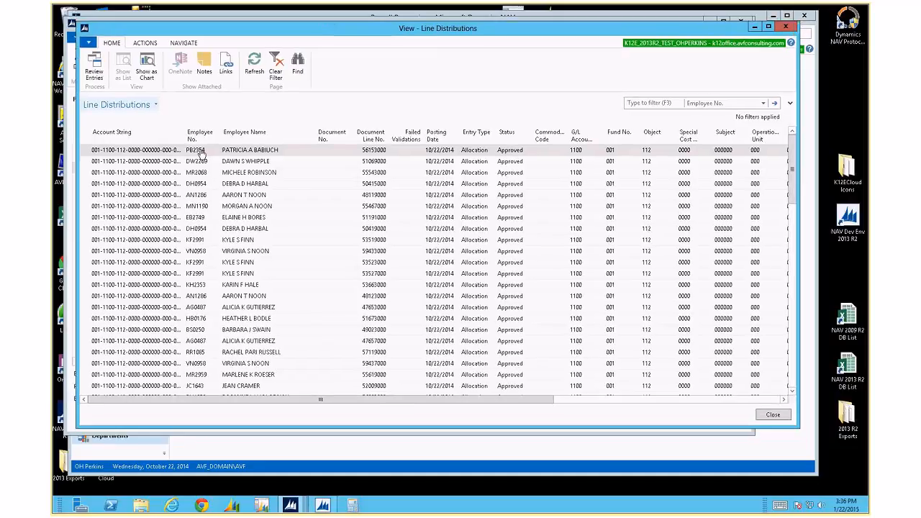
Step: Filter the line distributions to the first line's employee number and to entry type Allocation
right_click(202, 152)
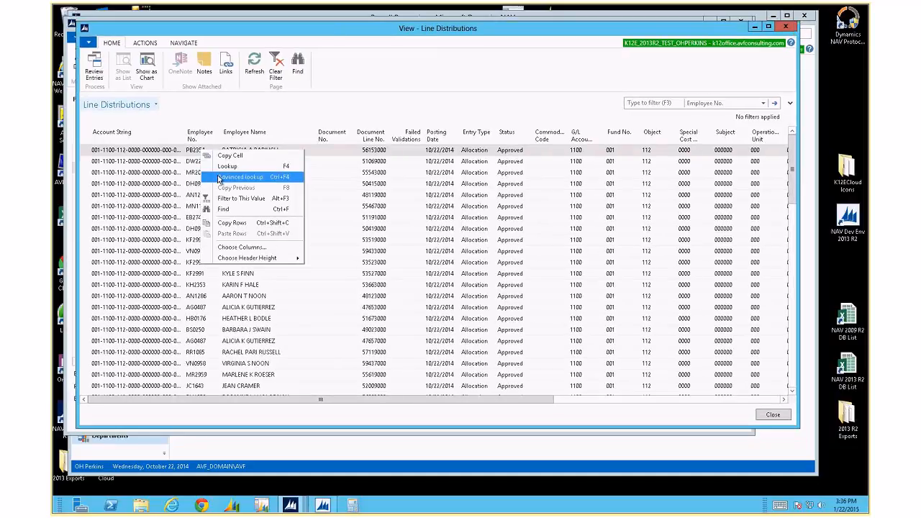
left_click(224, 199)
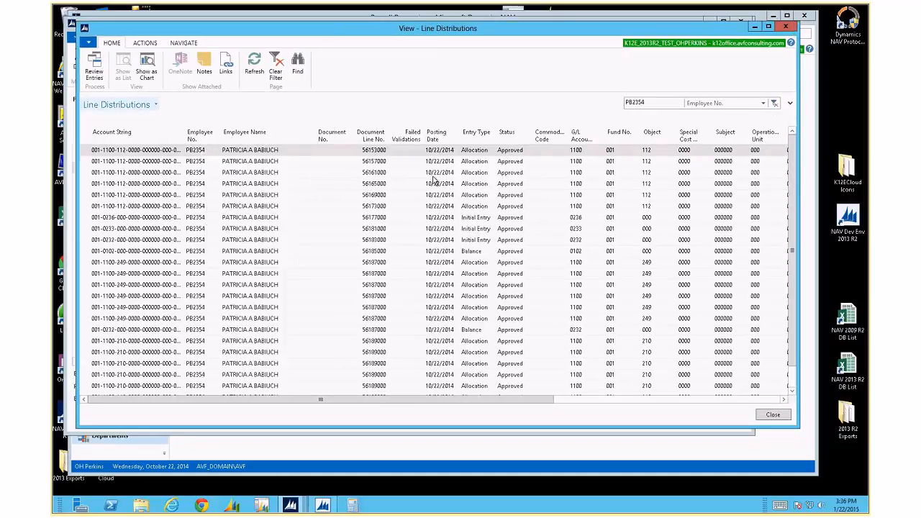
left_click(791, 105)
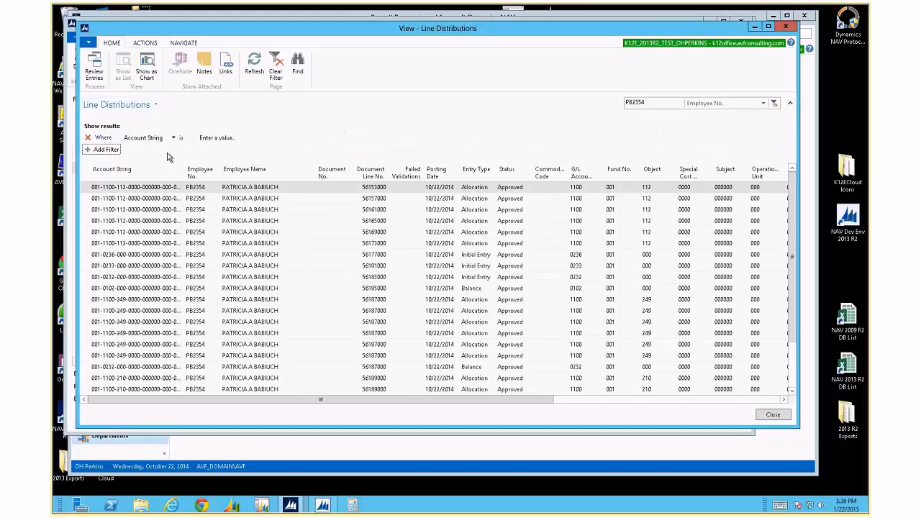
left_click(172, 137)
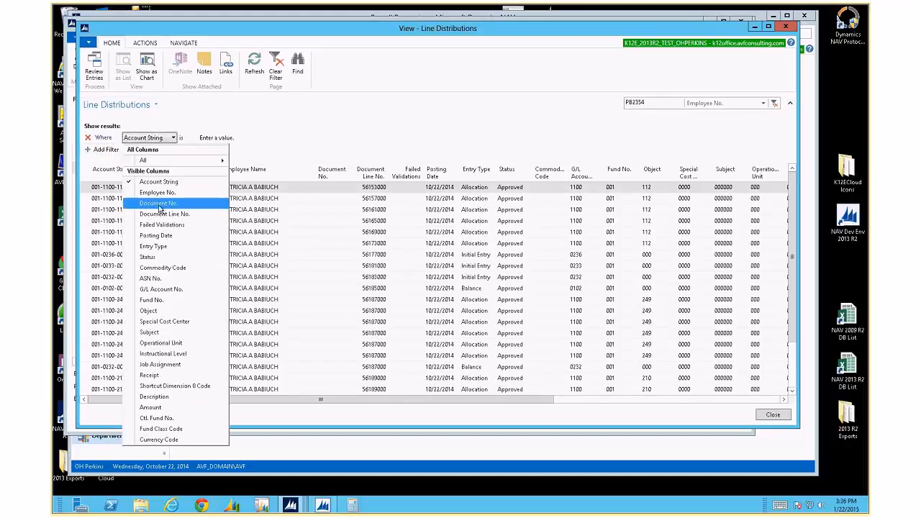
left_click(232, 139)
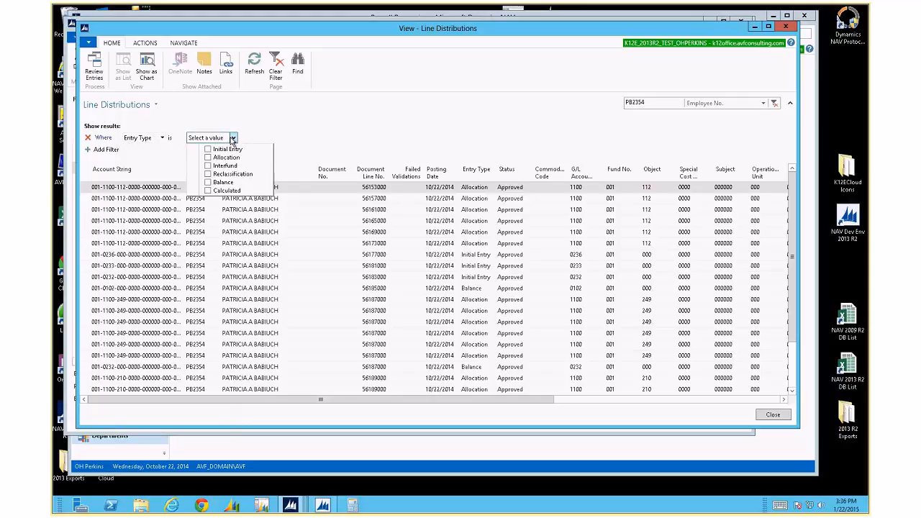
left_click(208, 157)
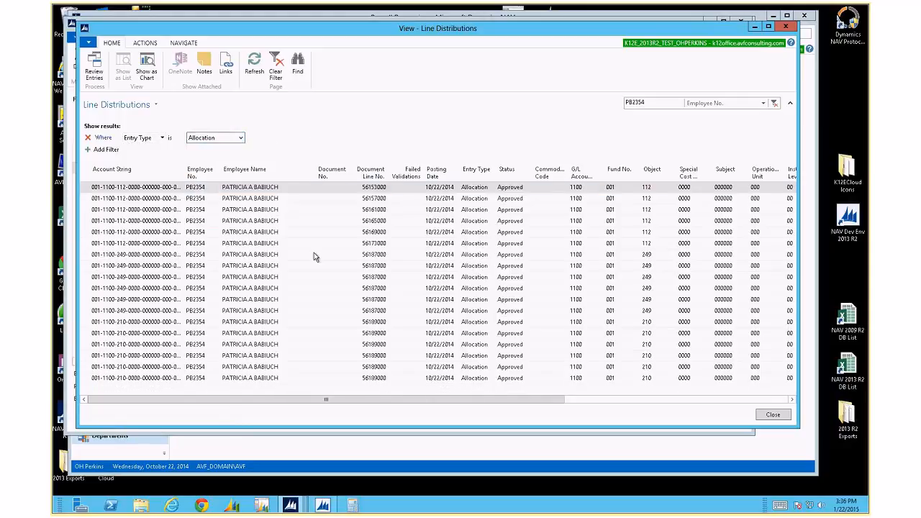
left_click(188, 171)
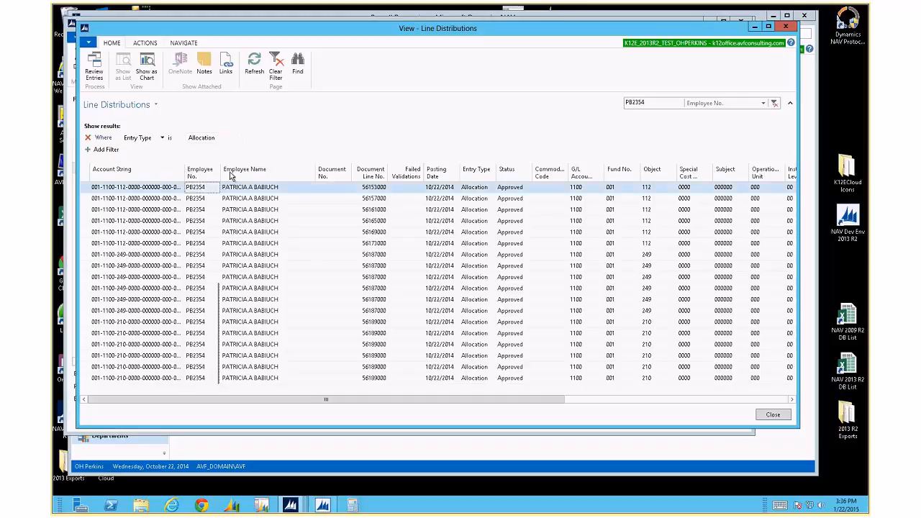
Step: Widen the Account String column to show full strings, and reorder the columns so that Description directly follows Entry Type
left_click_drag(313, 400, 330, 390)
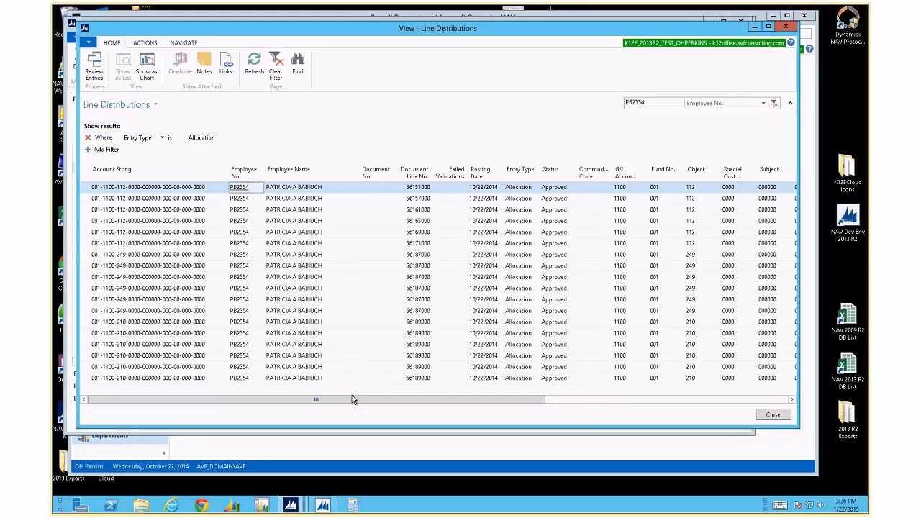
left_click_drag(354, 402, 597, 406)
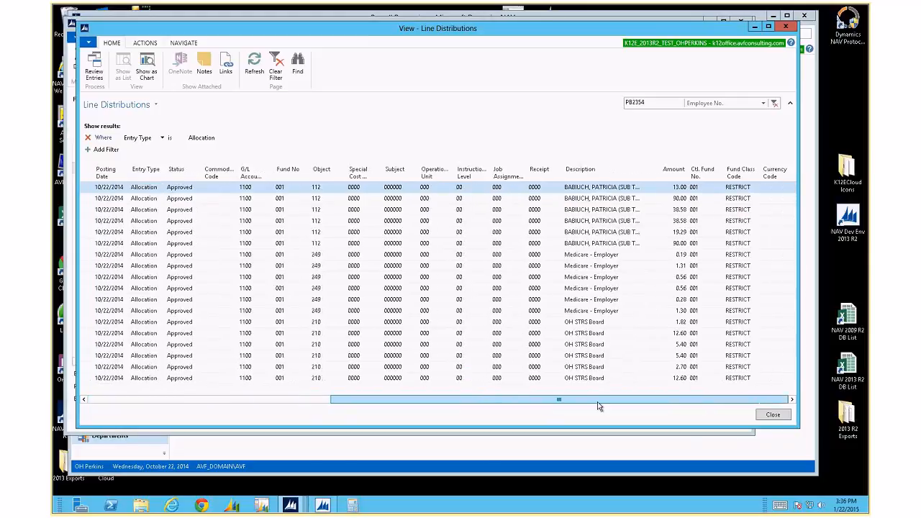
right_click(602, 173)
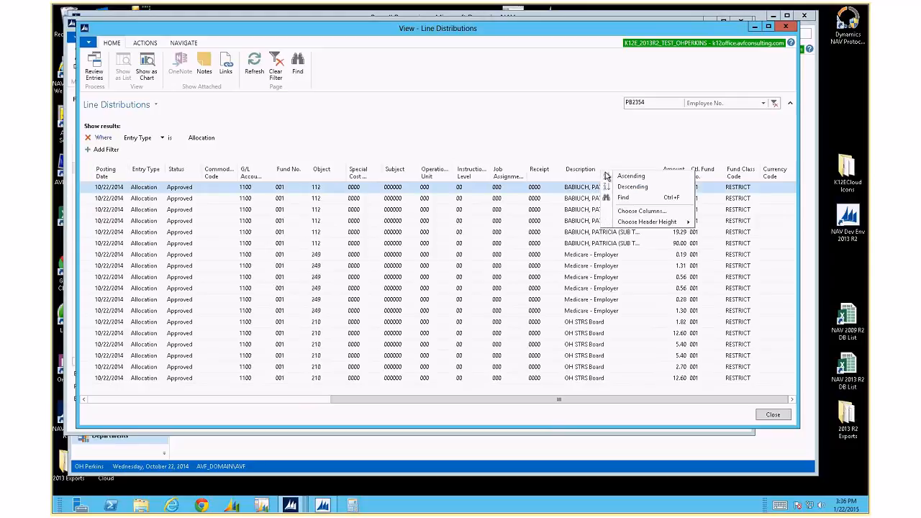
left_click(624, 211)
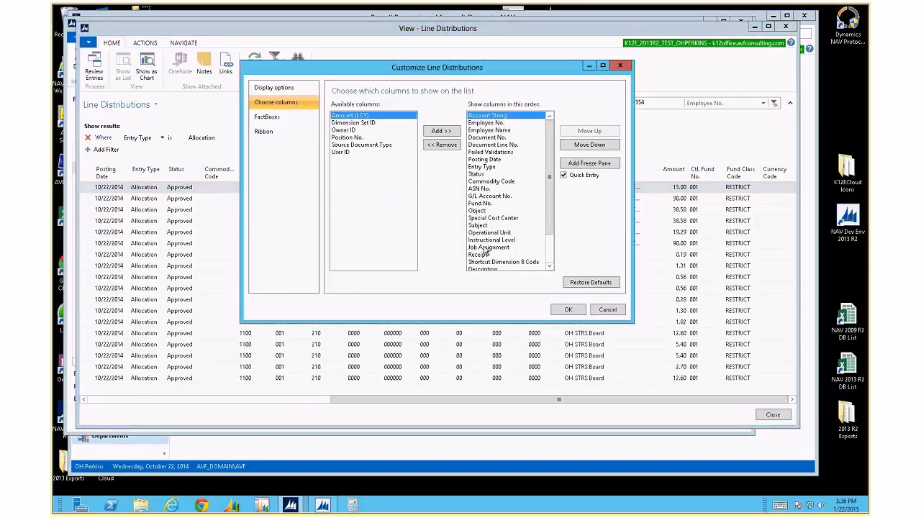
left_click(485, 268)
left_click(582, 132)
left_click(582, 132)
left_click(582, 133)
left_click(581, 132)
left_click(581, 132)
left_click(582, 132)
left_click(582, 132)
left_click(582, 132)
left_click(582, 132)
left_click(581, 132)
left_click(581, 133)
left_click(581, 133)
left_click(581, 133)
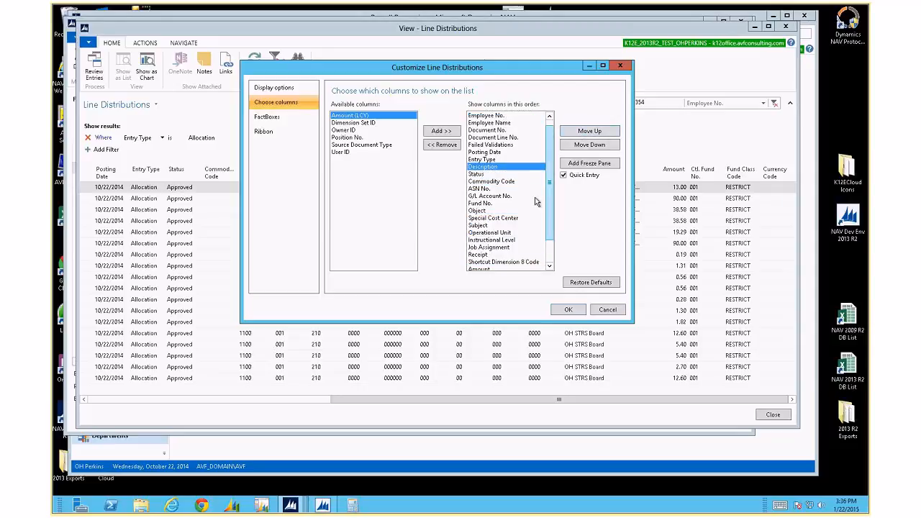
Step: Place the Amount column directly after Description, save the column layout, and reopen the distributions preview to apply it
left_click(492, 268)
left_click(581, 133)
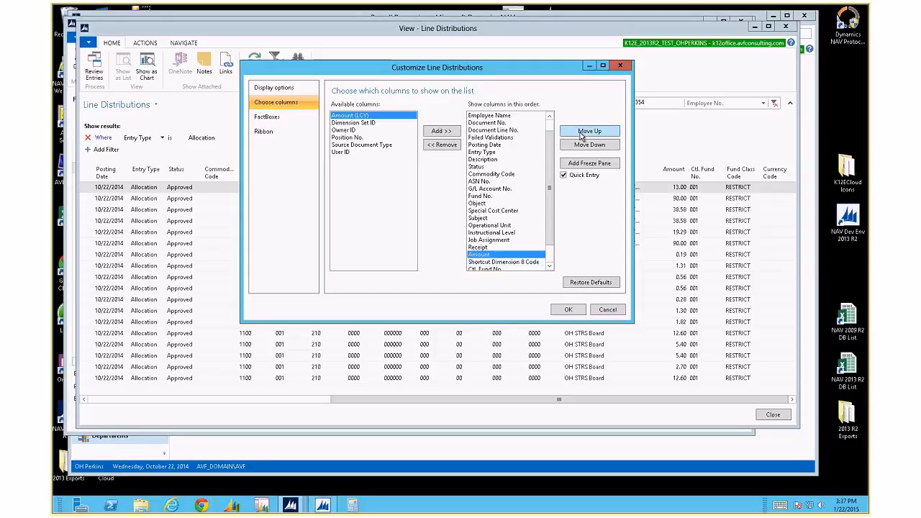
double_click(581, 132)
double_click(582, 133)
double_click(581, 132)
double_click(582, 133)
left_click(581, 133)
double_click(581, 132)
left_click(581, 132)
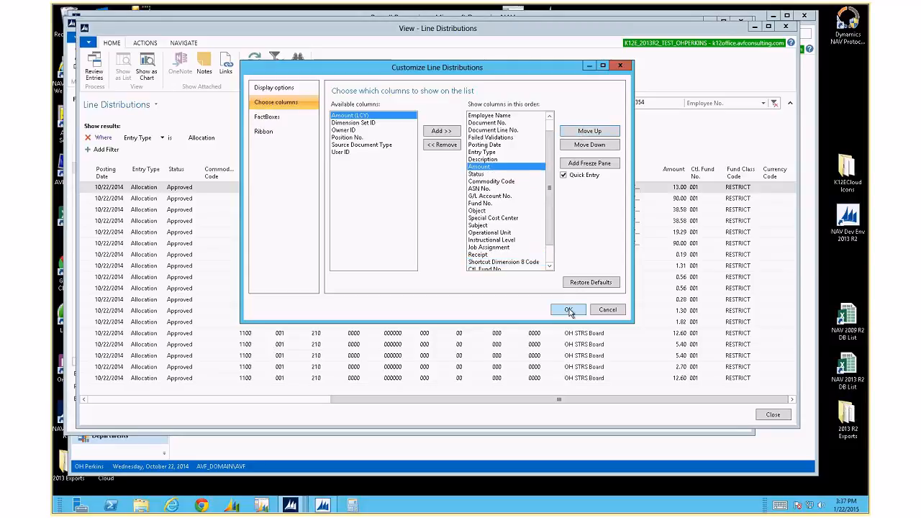
left_click(568, 311)
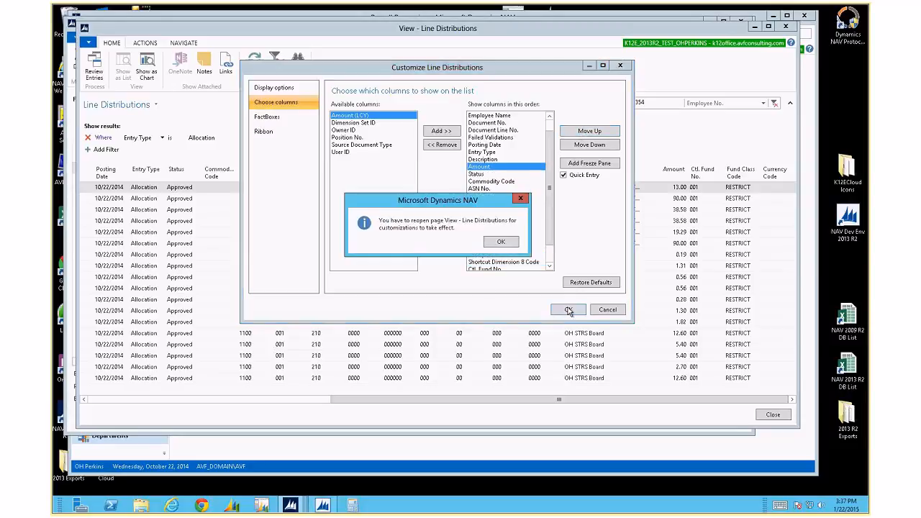
left_click(488, 243)
left_click(786, 27)
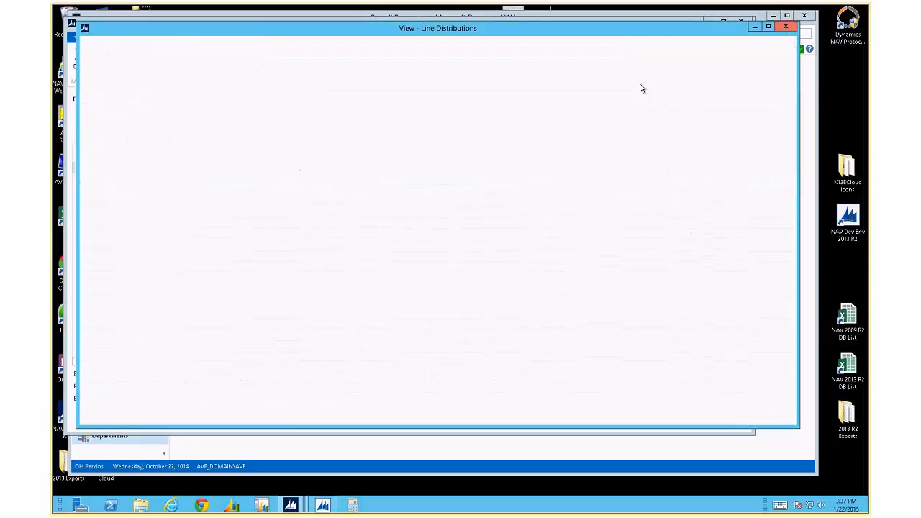
left_click(401, 61)
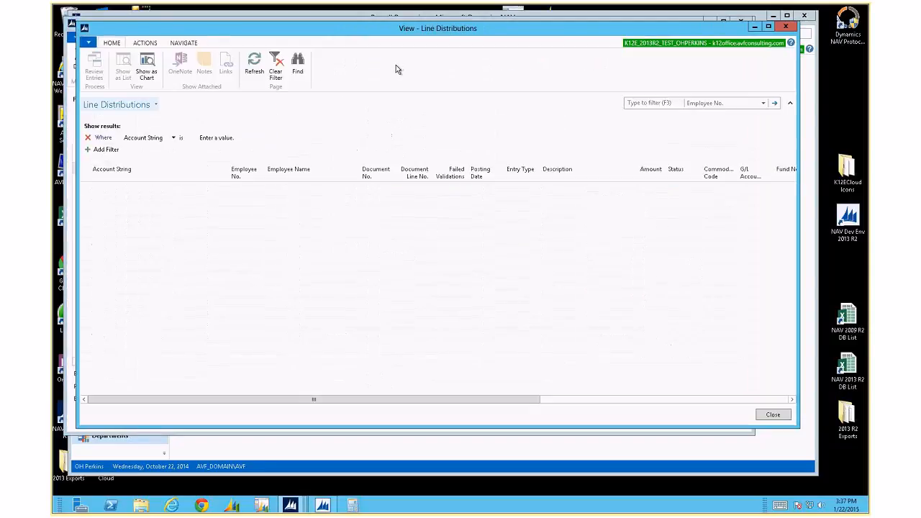
right_click(237, 187)
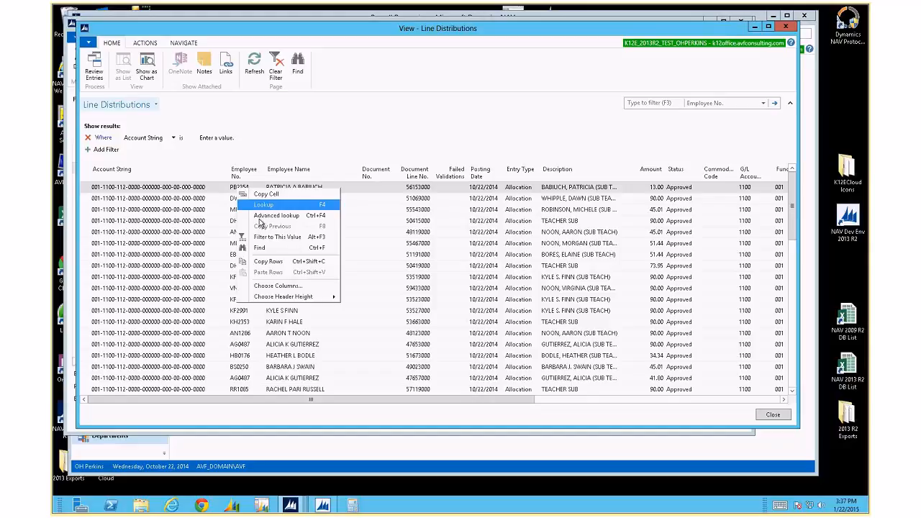
left_click(263, 216)
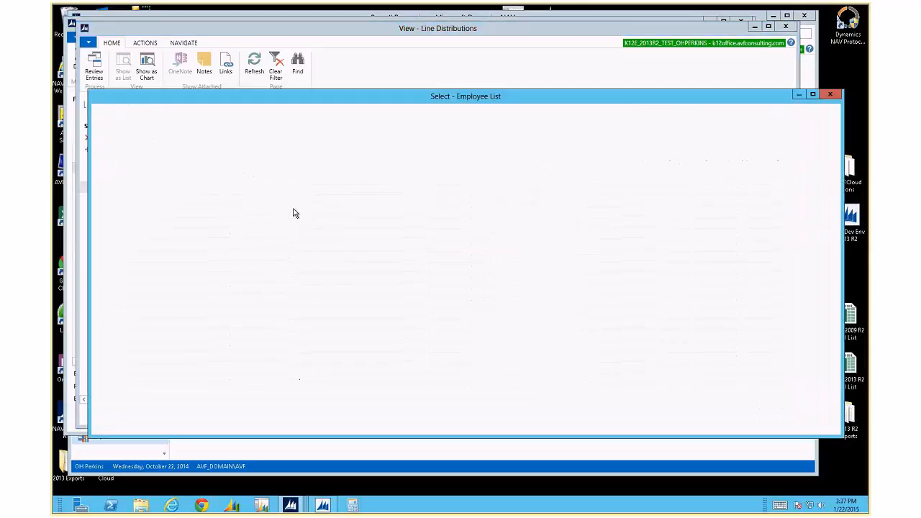
left_click(830, 94)
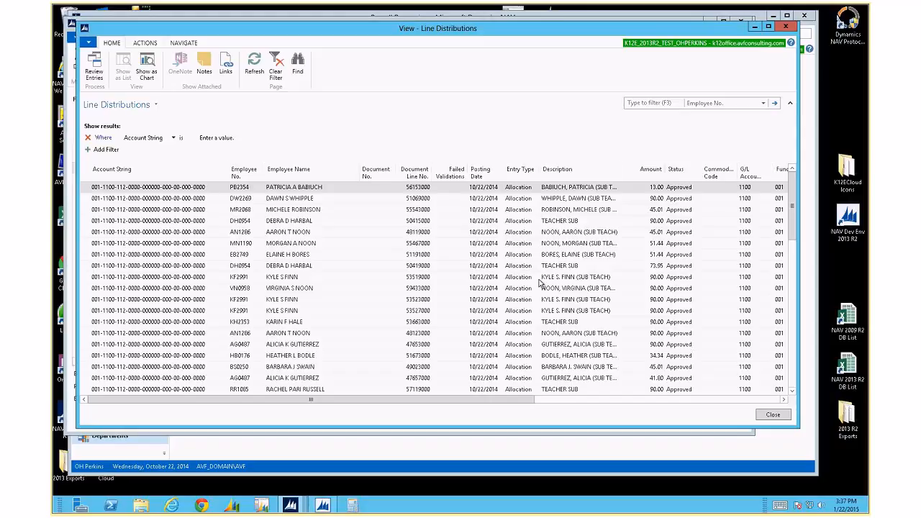
Step: Find the teacher with the 3,121.03 allocation line in the distributions and filter the list to that employee number
scroll(539, 282, "down", 10)
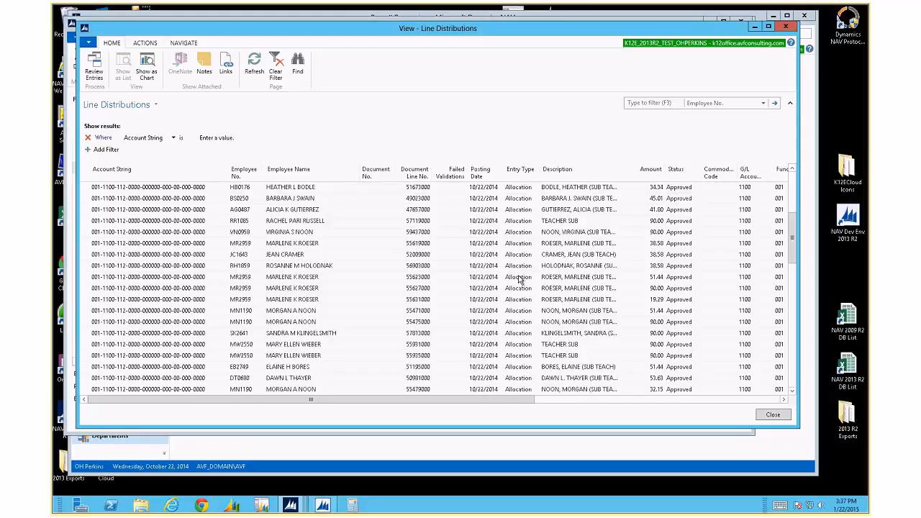
scroll(519, 279, "down", 10)
scroll(520, 279, "down", 20)
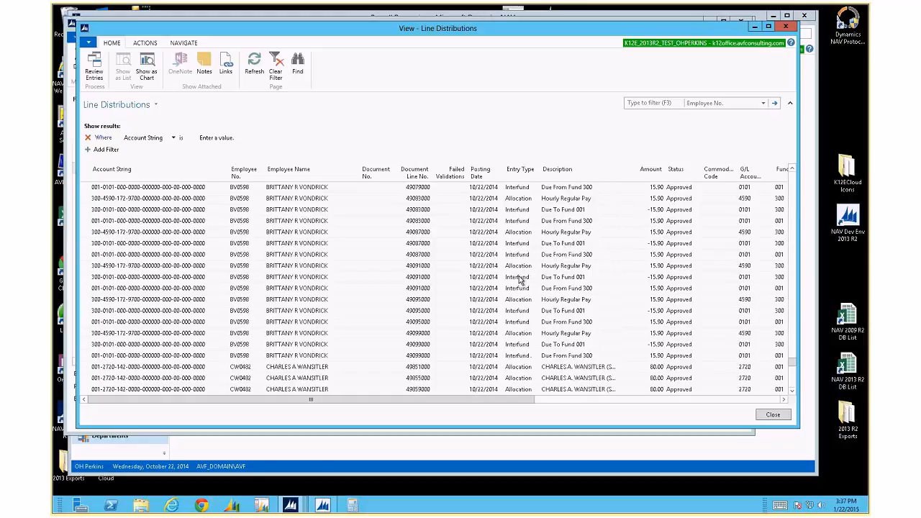
scroll(520, 280, "down", 10)
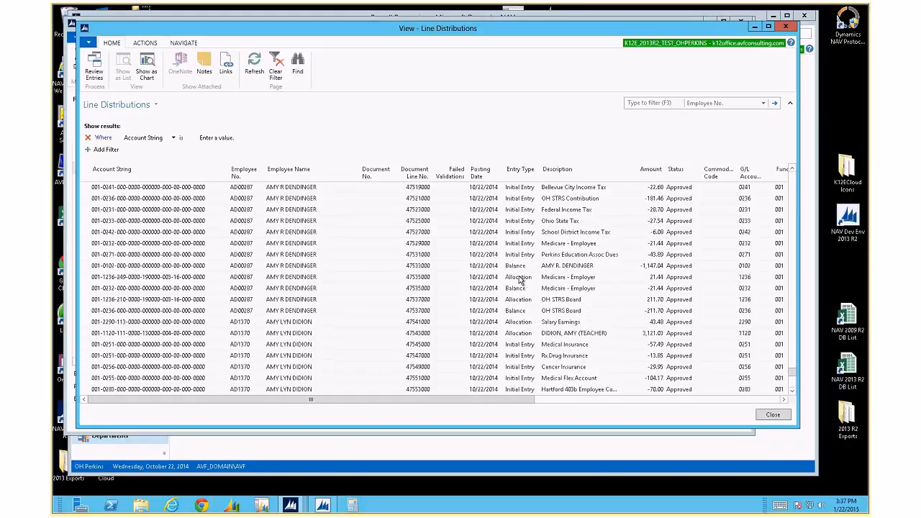
scroll(520, 280, "down", 4)
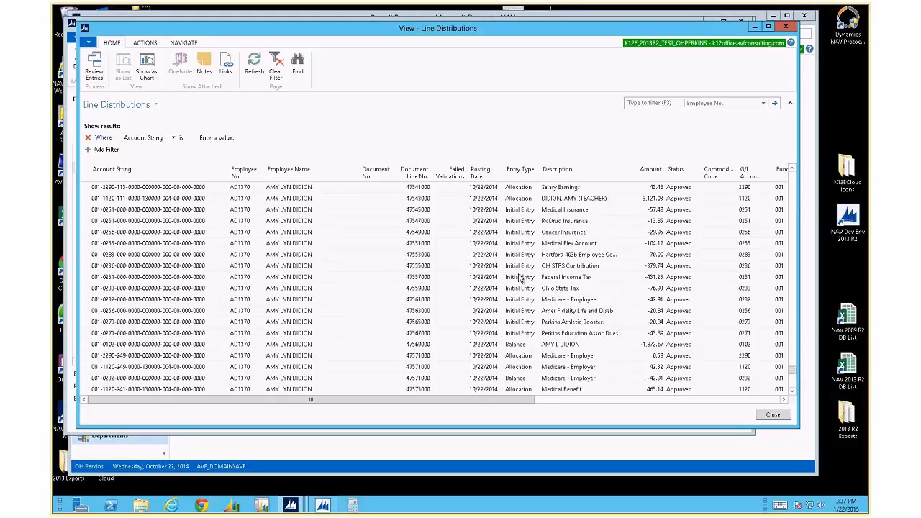
right_click(239, 203)
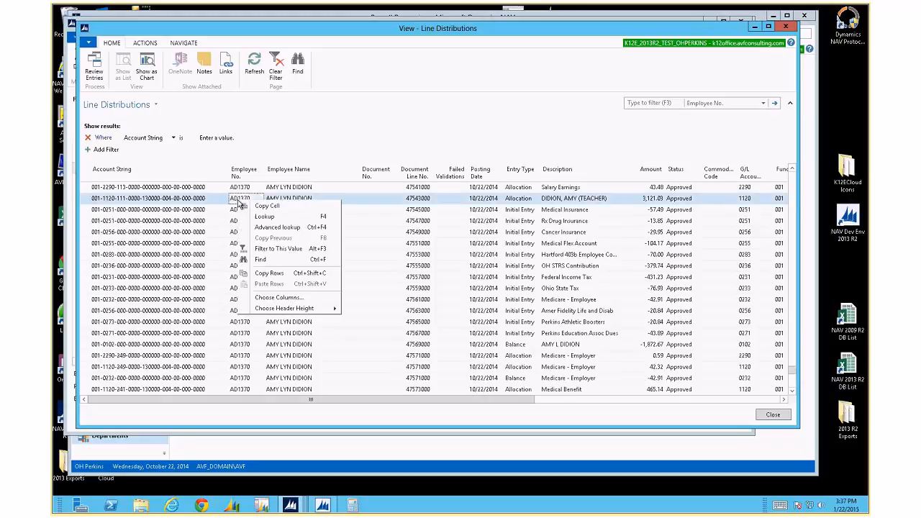
left_click(262, 248)
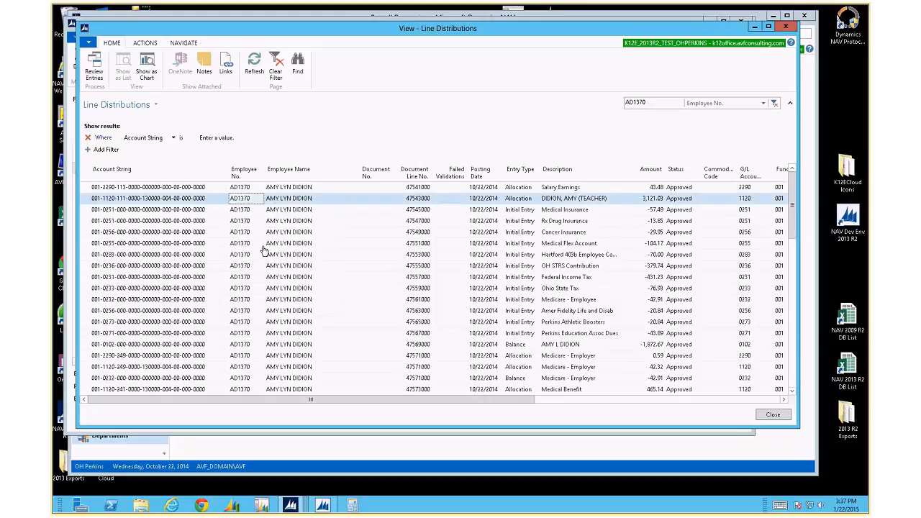
Step: Add a filter that limits the employee's distribution lines to entry type Allocation
left_click(172, 138)
left_click(154, 246)
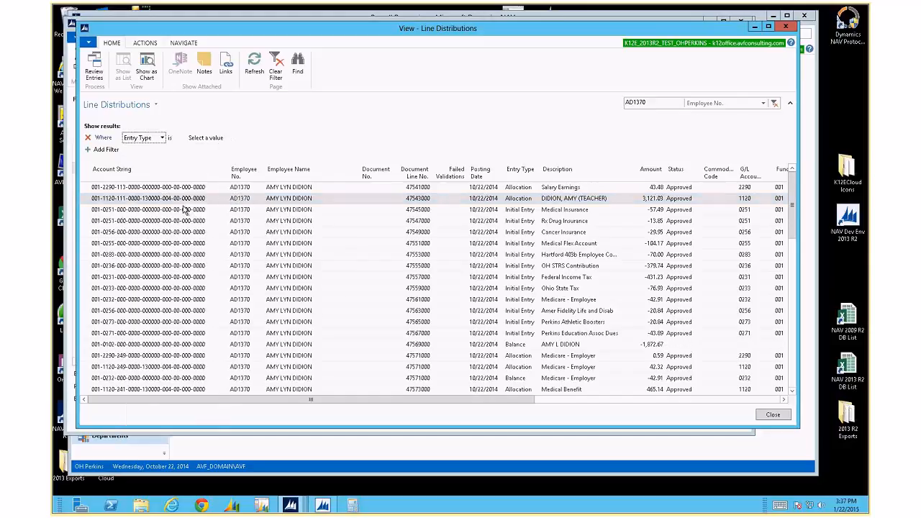
left_click(233, 138)
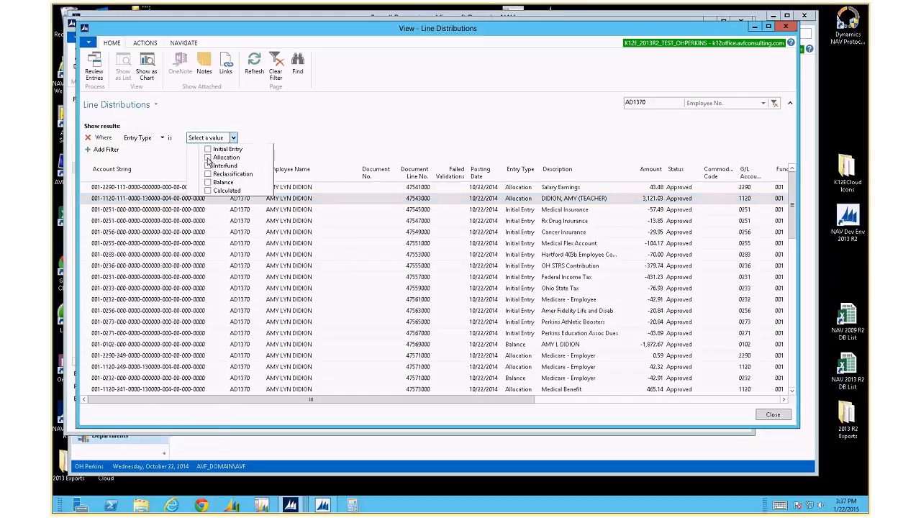
left_click(208, 157)
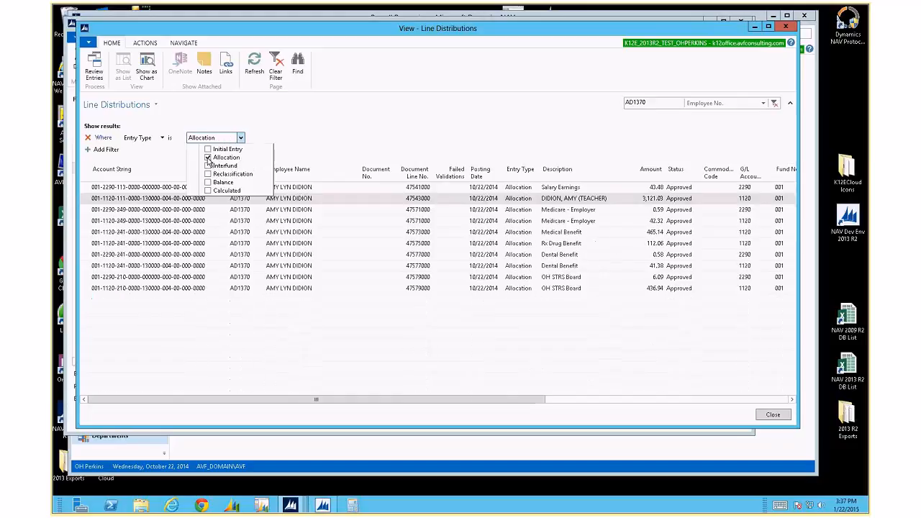
Step: Highlight the employer cost allocation lines, from the first Medicare - Employer line through the last OH STRS Board line
left_click(555, 222)
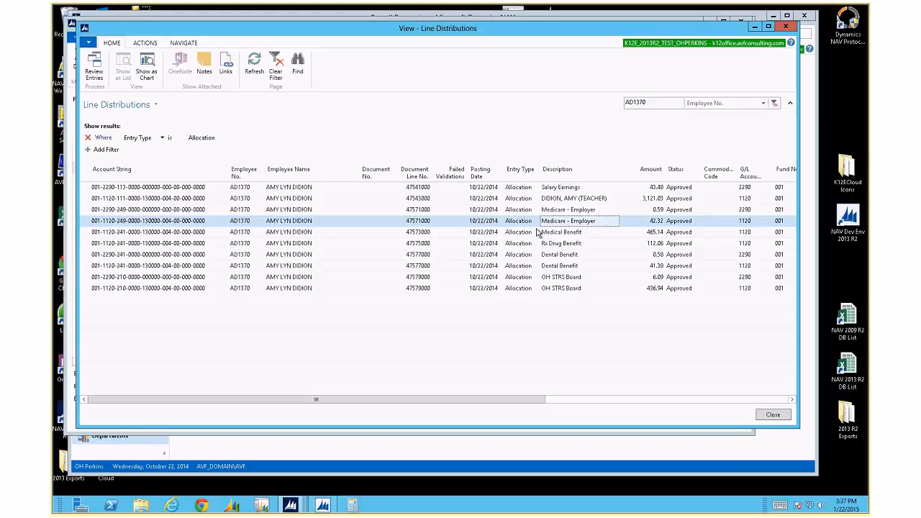
left_click(85, 213, "shift")
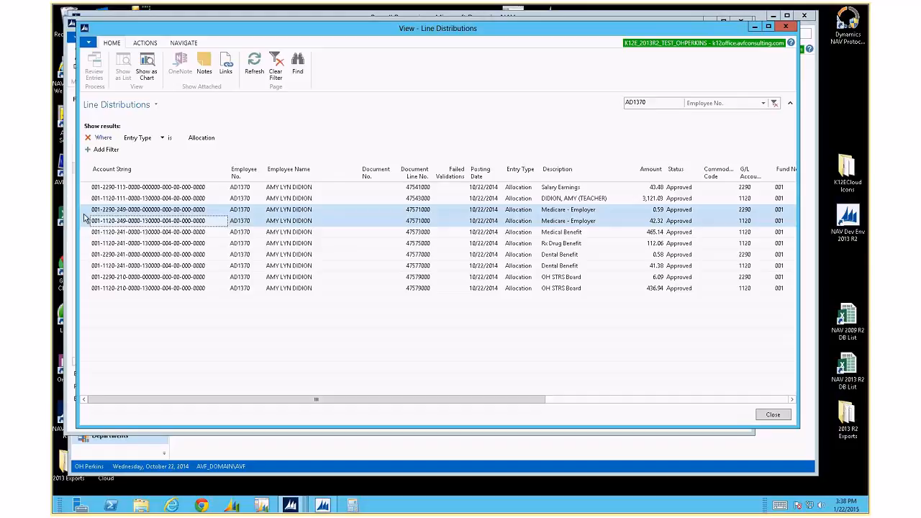
left_click(87, 243, "shift")
left_click(87, 289, "shift")
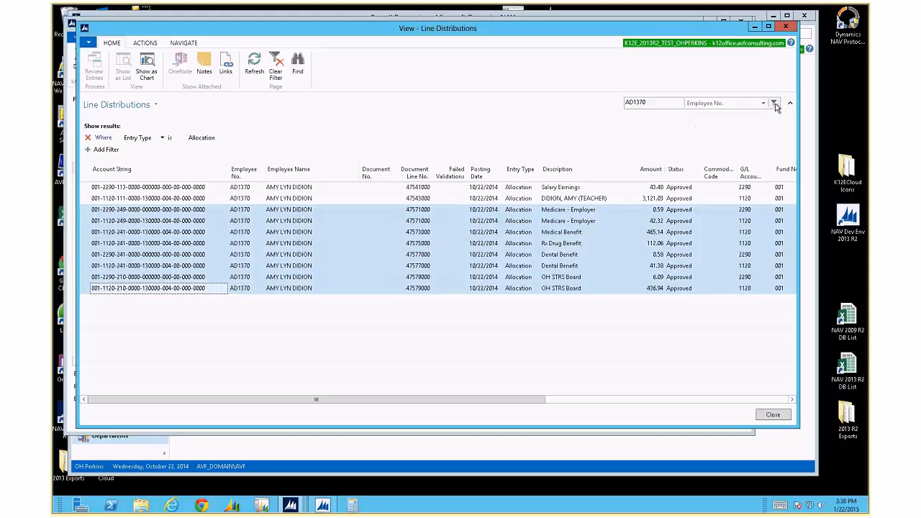
Step: Clear the employee filter, check the line distributions for Failed Validations <>0, and close the list without that filter
left_click(776, 107)
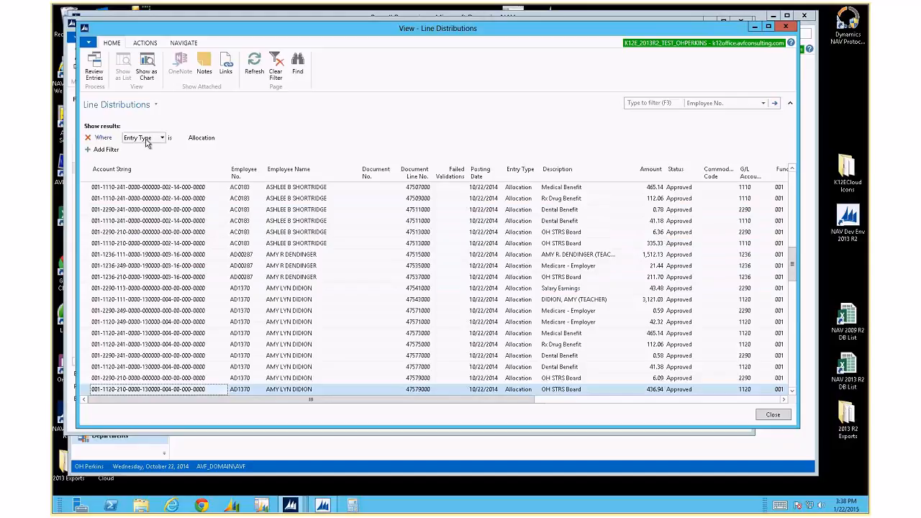
left_click(147, 138)
left_click(157, 224)
type("<>0")
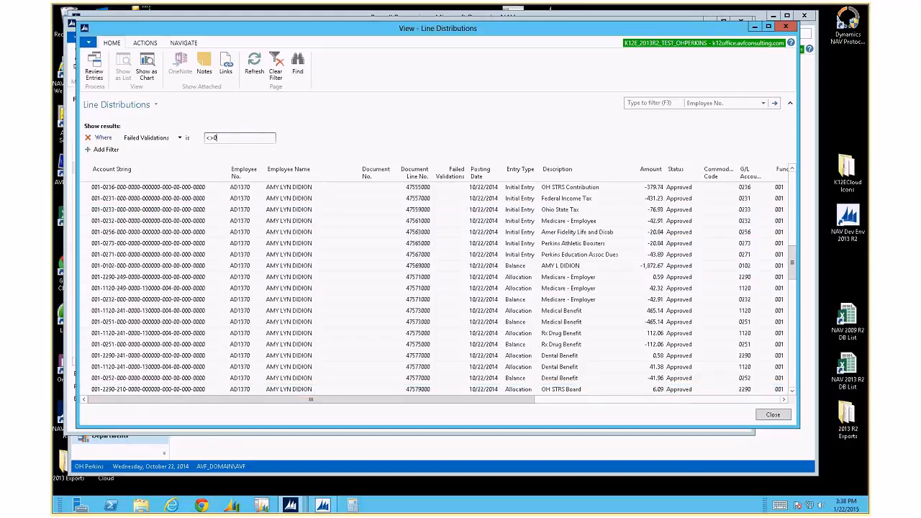
key("Return")
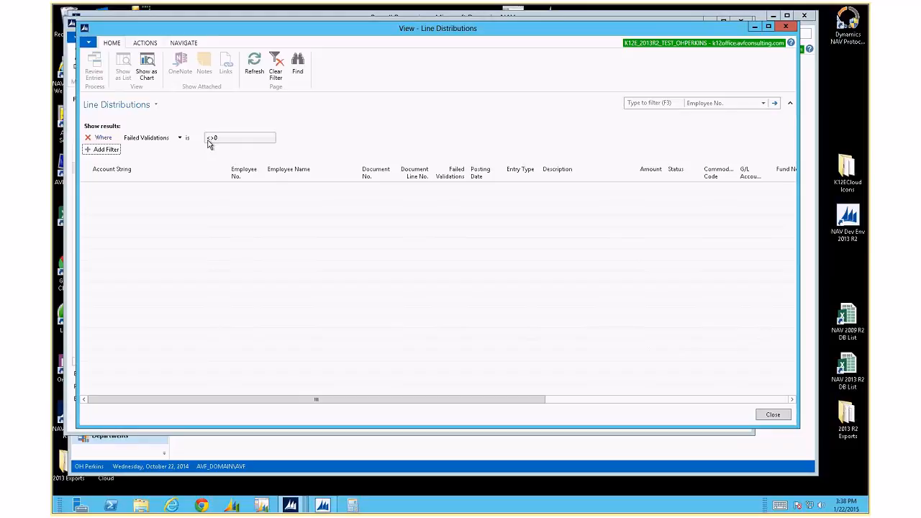
left_click(88, 139)
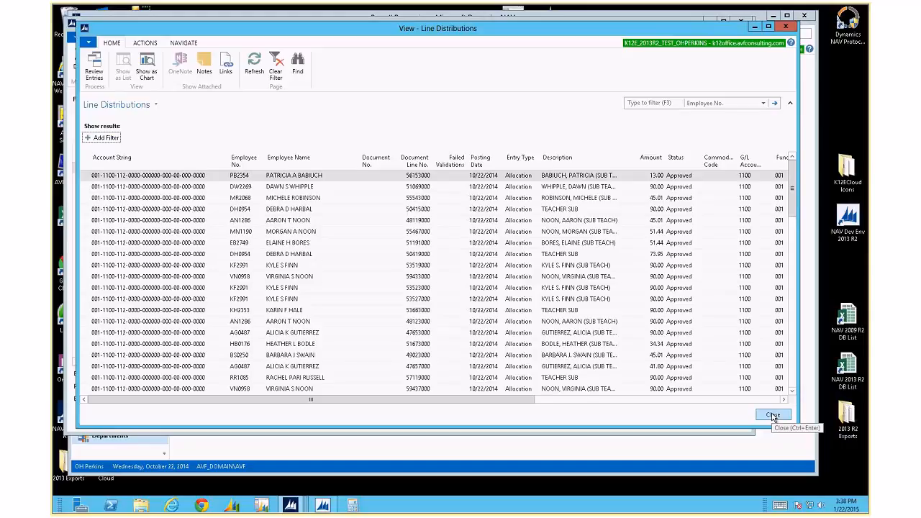
left_click(773, 416)
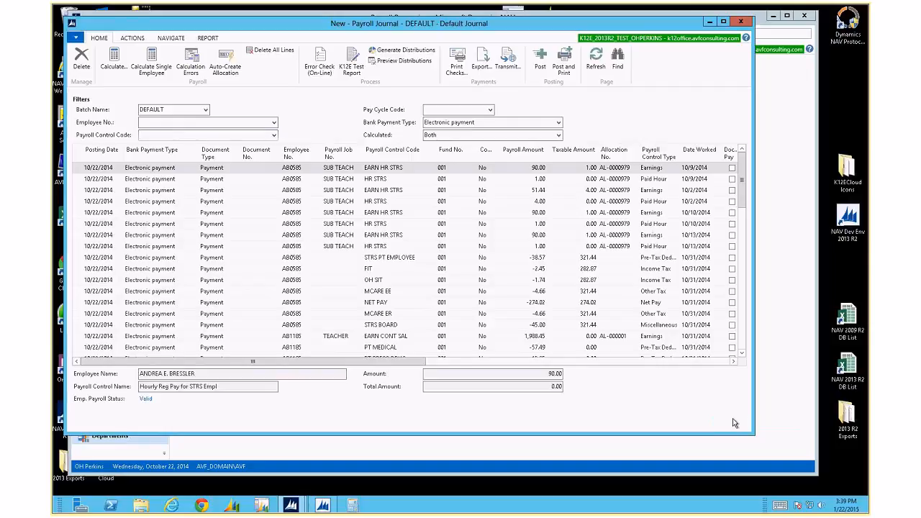
Step: Open General Ledger Setup from the Financial Management administration area
left_click(185, 33)
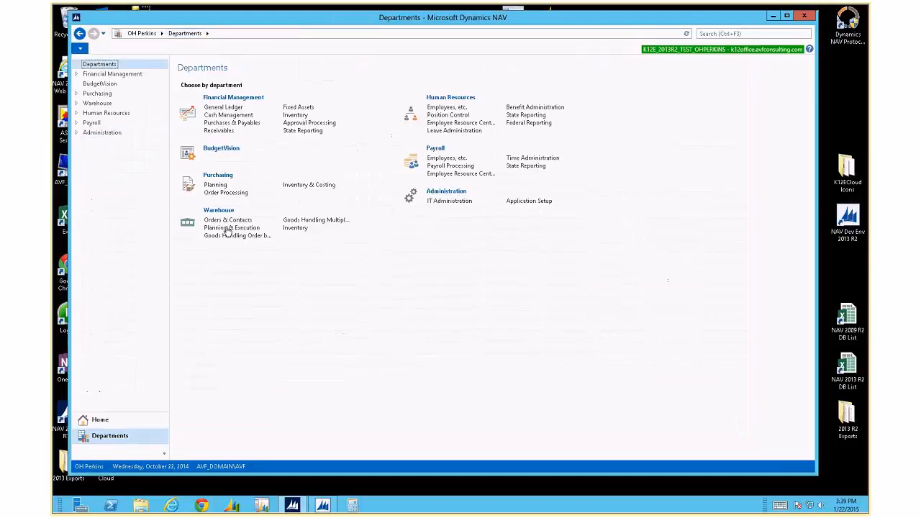
left_click(237, 101)
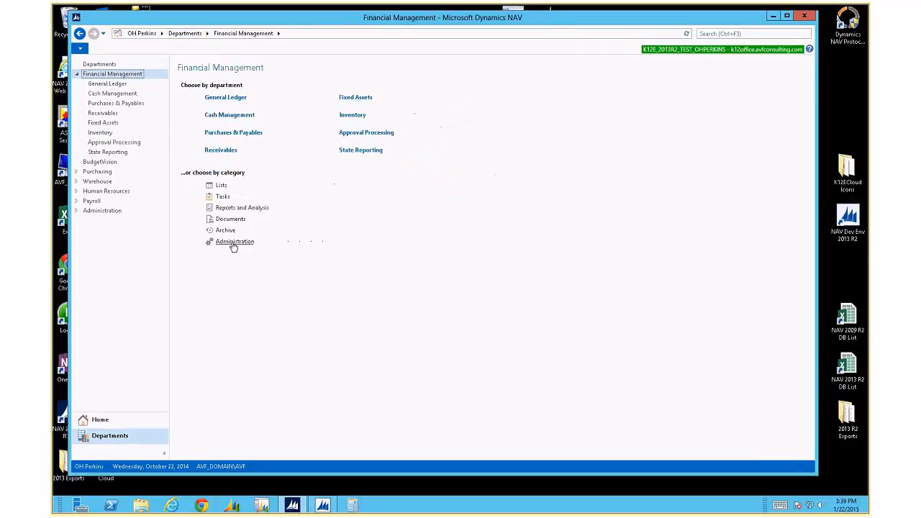
left_click(233, 243)
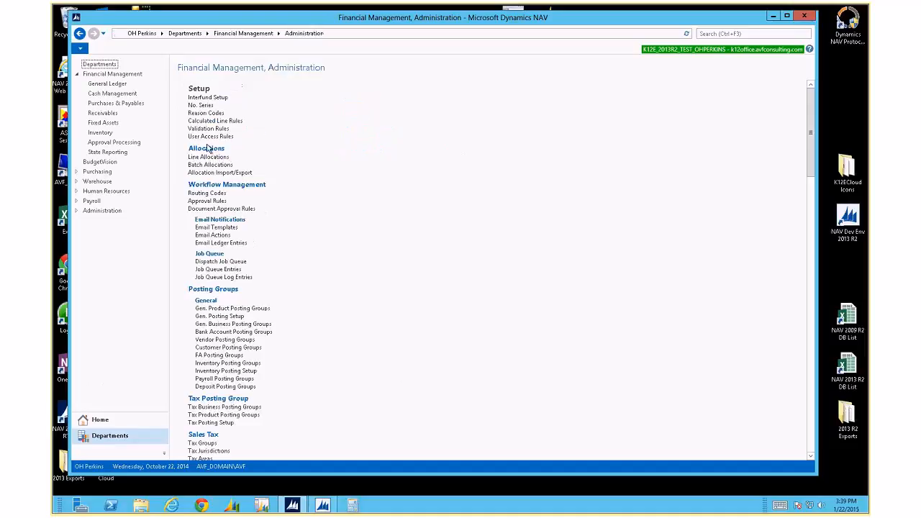
scroll(318, 249, "down", 8)
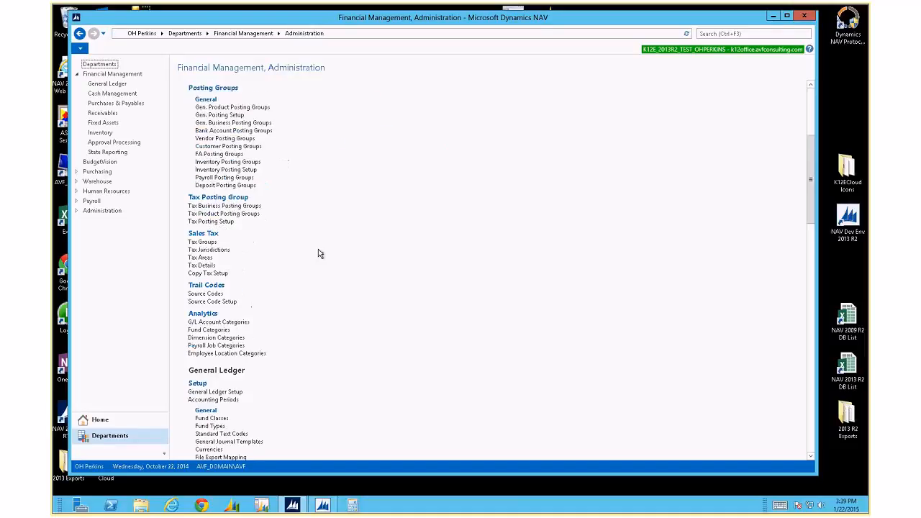
left_click(226, 292)
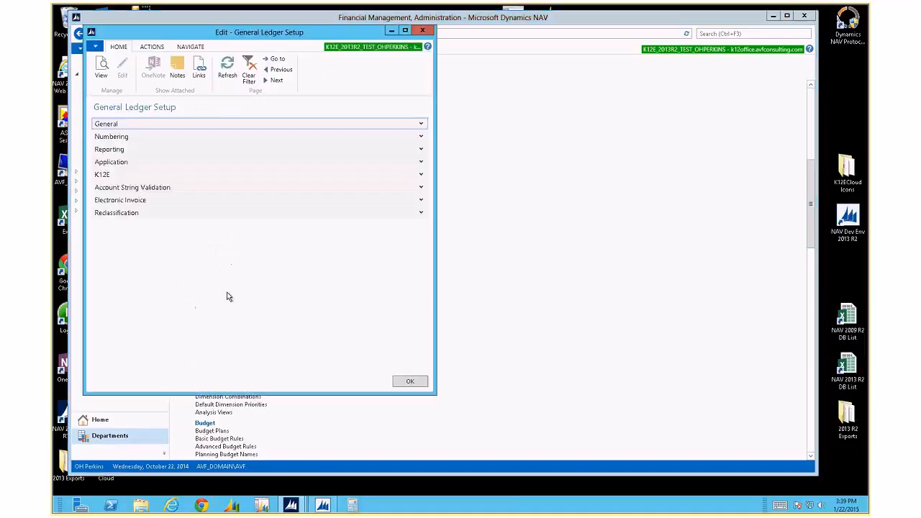
Step: Inspect the Validate Mode setting under Account String Validation and close the setup
left_click(422, 189)
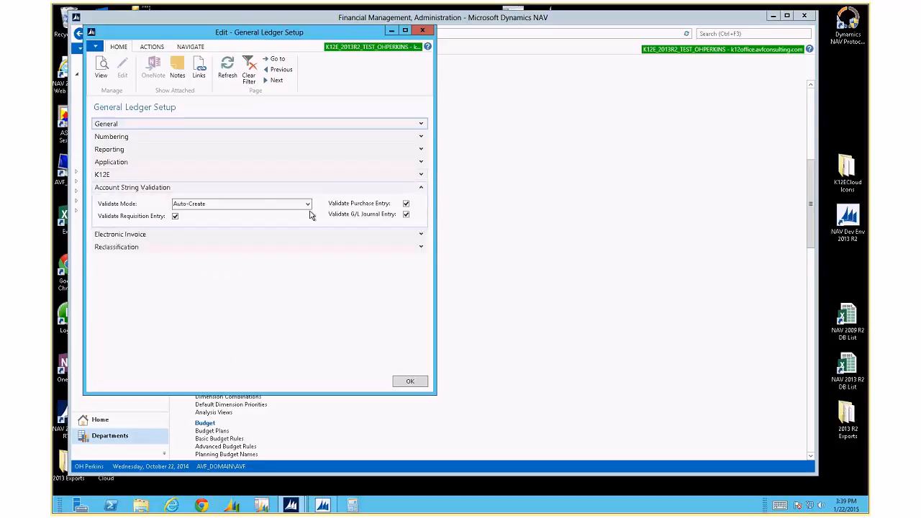
left_click(264, 206)
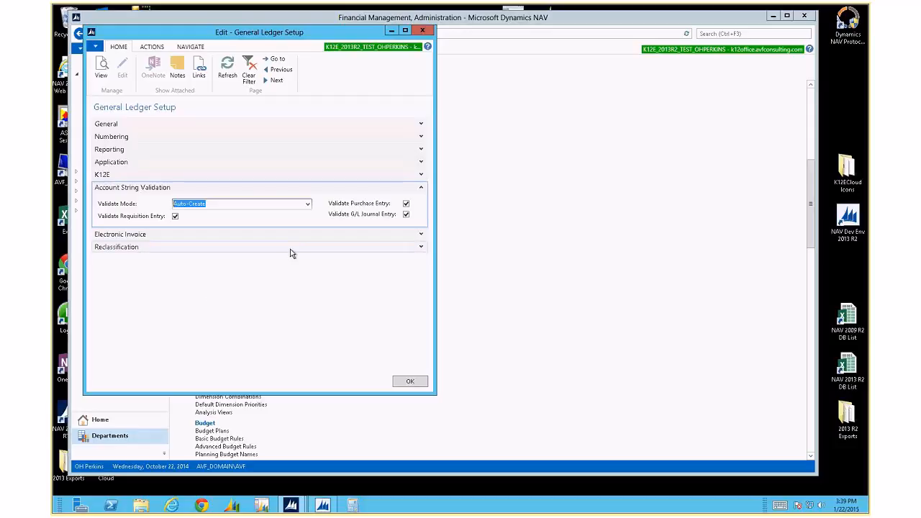
key("Escape")
Step: Open the Payroll Journal from the Payroll Processing department
left_click(189, 35)
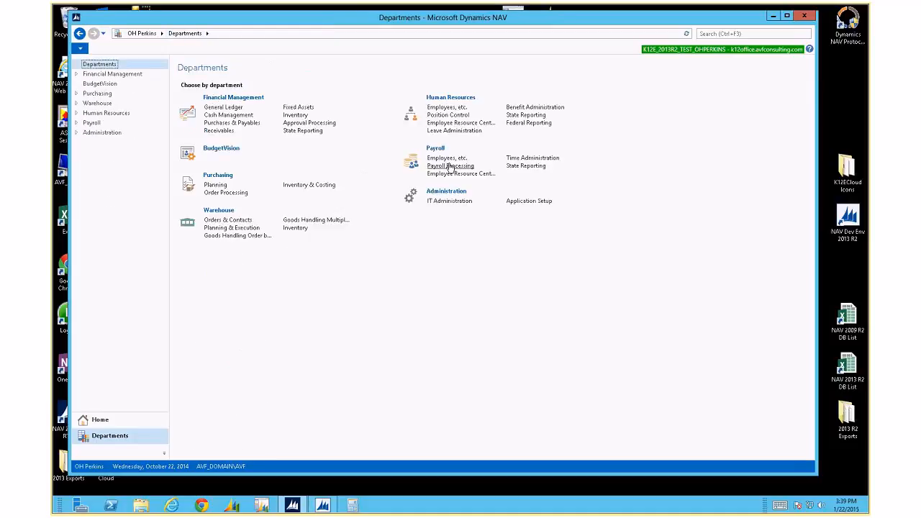
left_click(450, 166)
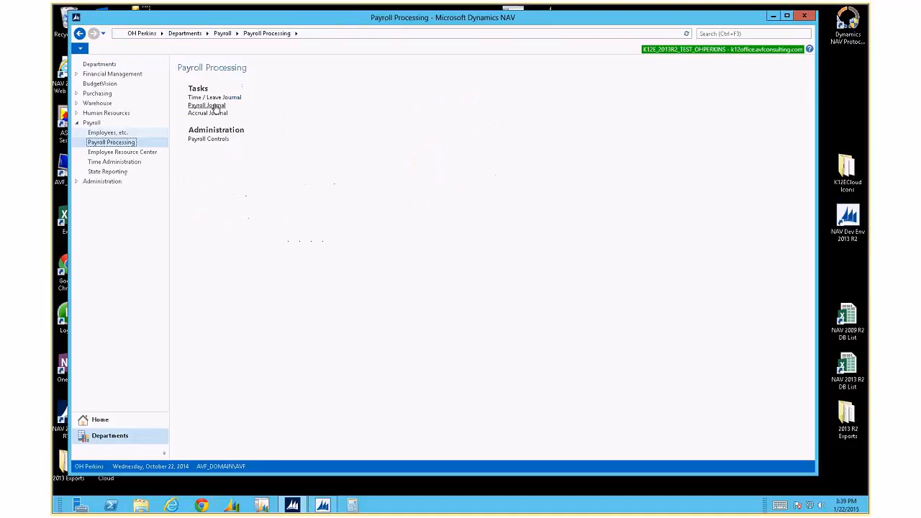
left_click(216, 108)
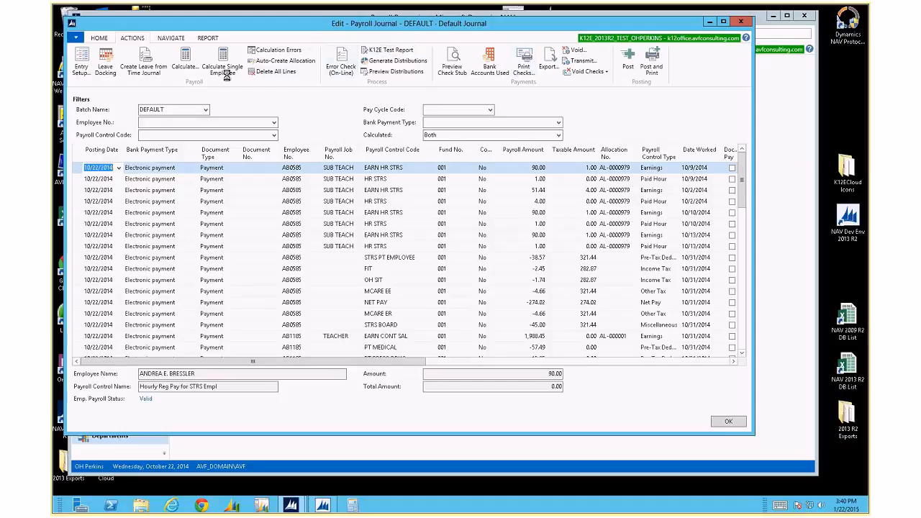
left_click(167, 37)
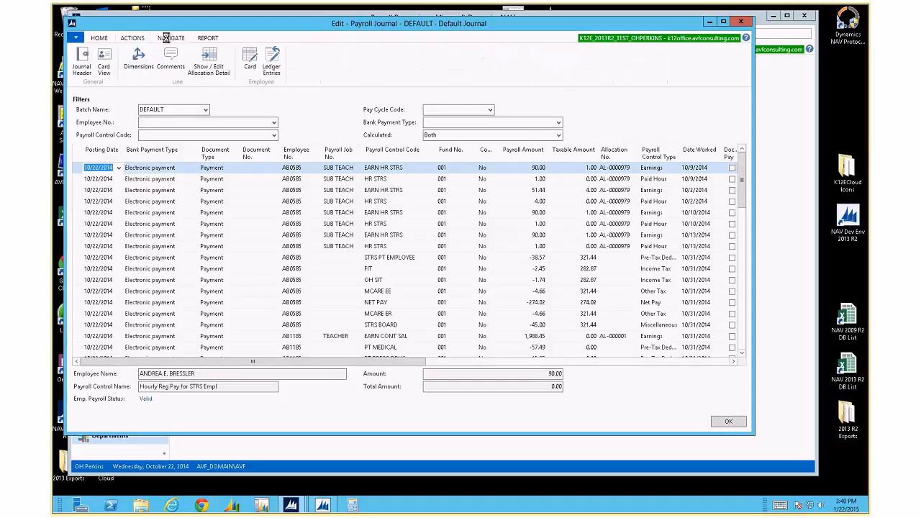
left_click(207, 38)
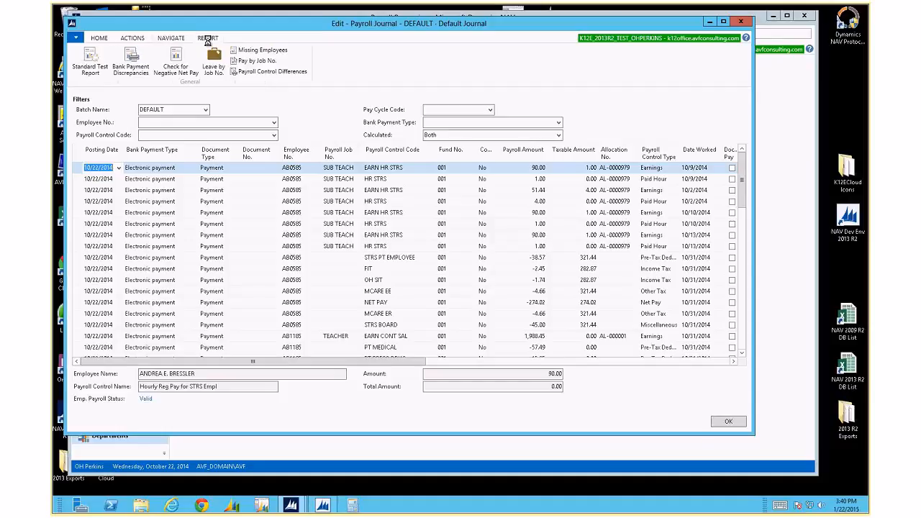
left_click(86, 38)
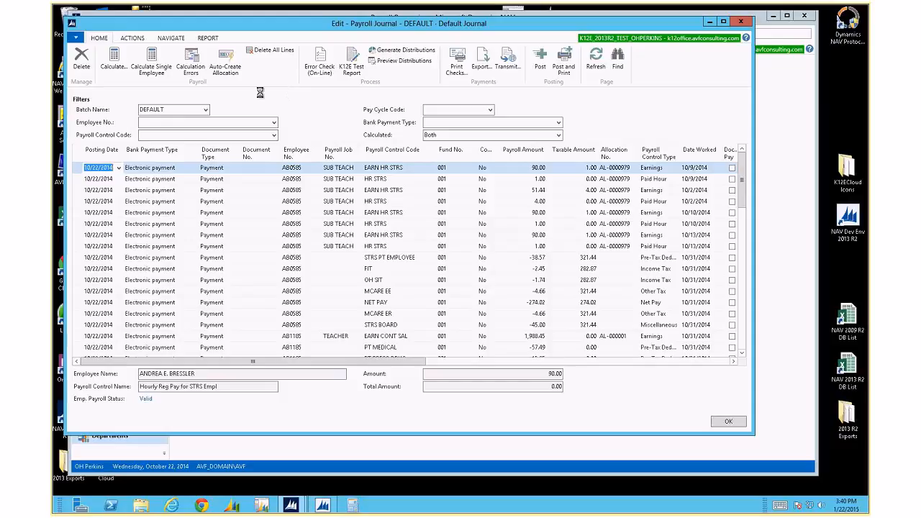
Step: Open the ribbon customization for the Payroll Journal page
left_click(76, 37)
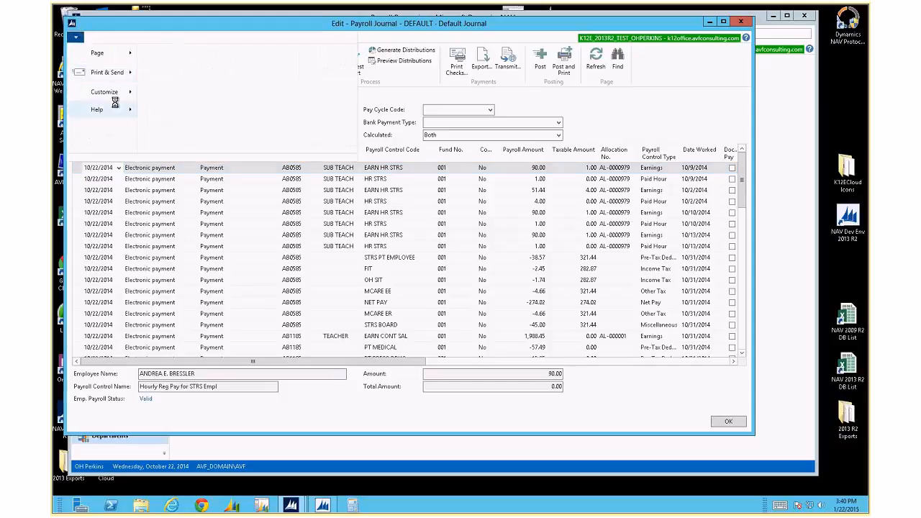
mouse_move(116, 93)
left_click(193, 133)
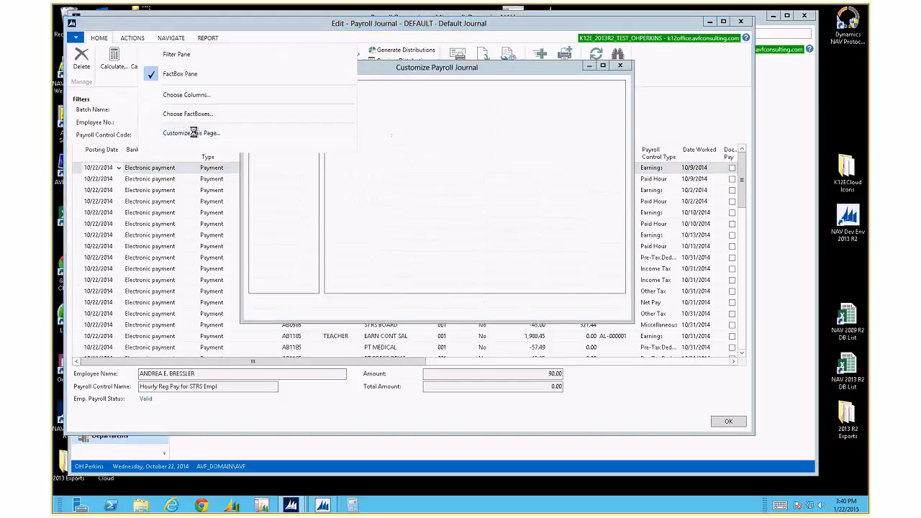
left_click(268, 131)
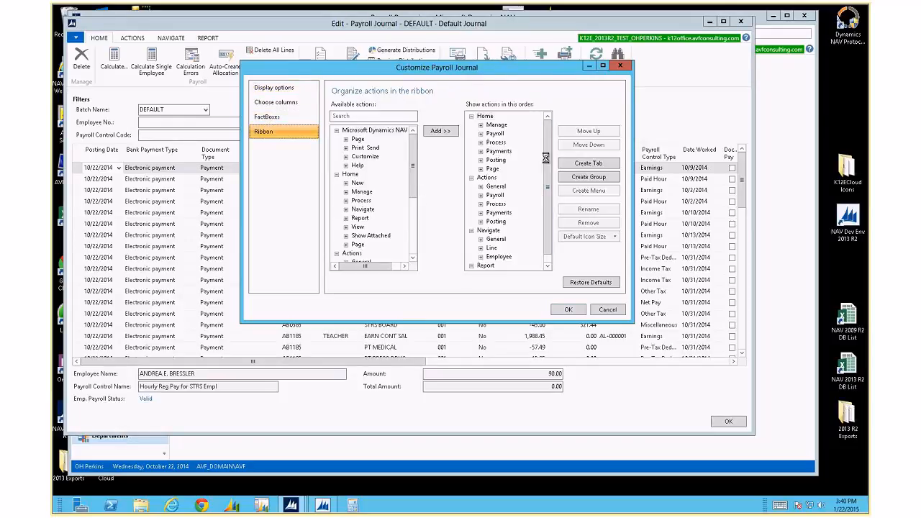
Step: Compare the available action groups, including Payroll and Workflow, with the groups currently shown in the journal's ribbon
left_click(480, 125)
left_click(481, 125)
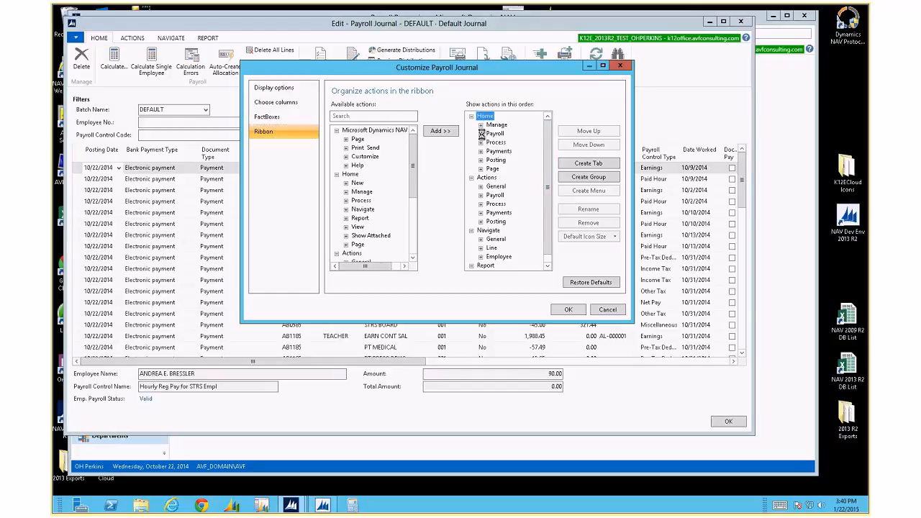
left_click(480, 142)
left_click(481, 142)
left_click_drag(411, 154, 407, 202)
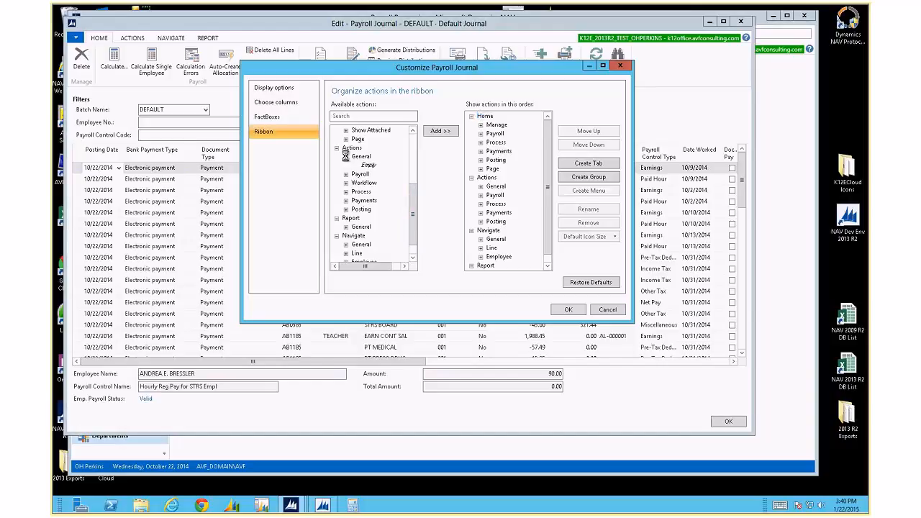
left_click(346, 165)
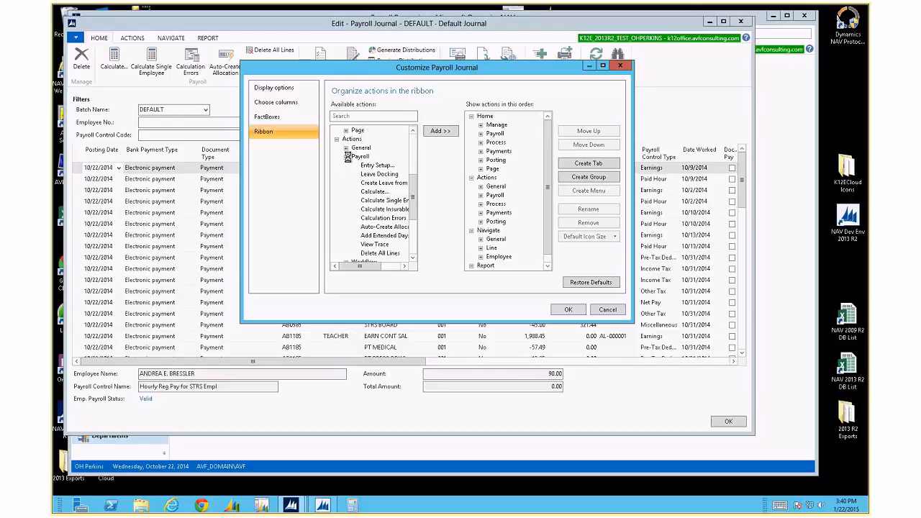
left_click(348, 156)
left_click(344, 165)
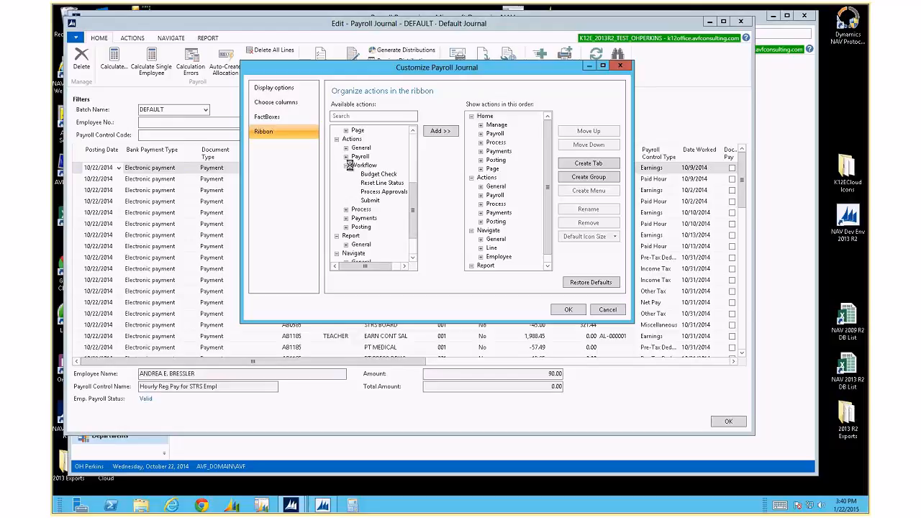
left_click(351, 165)
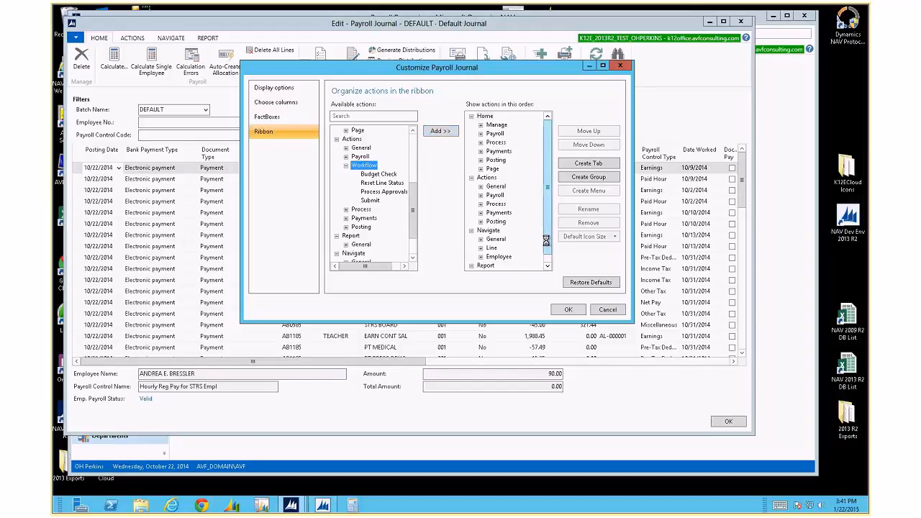
left_click(547, 266)
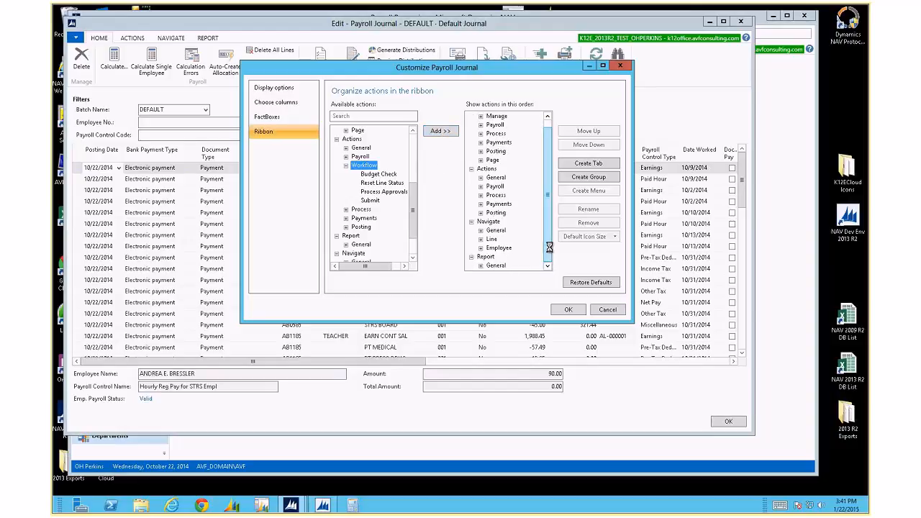
scroll(548, 265, "up", 1)
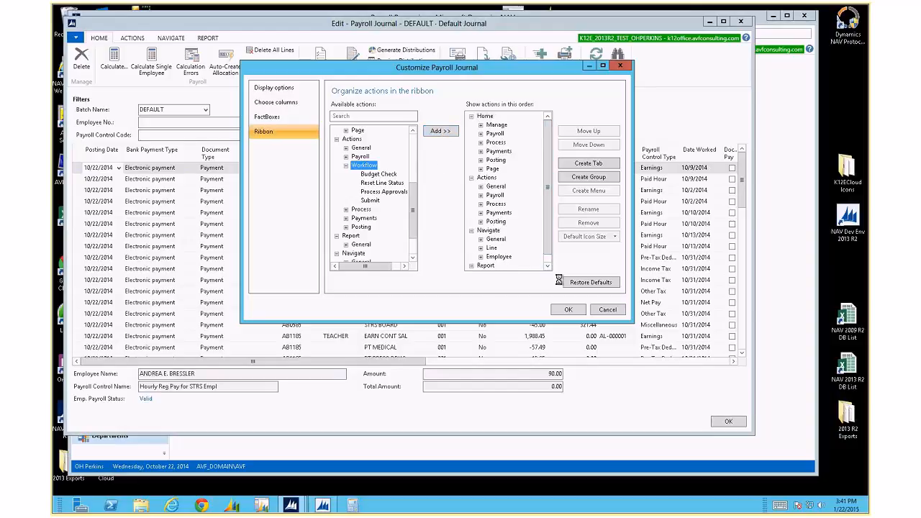
Step: Restore the ribbon defaults and add the Workflow action group to the ribbon
left_click(582, 281)
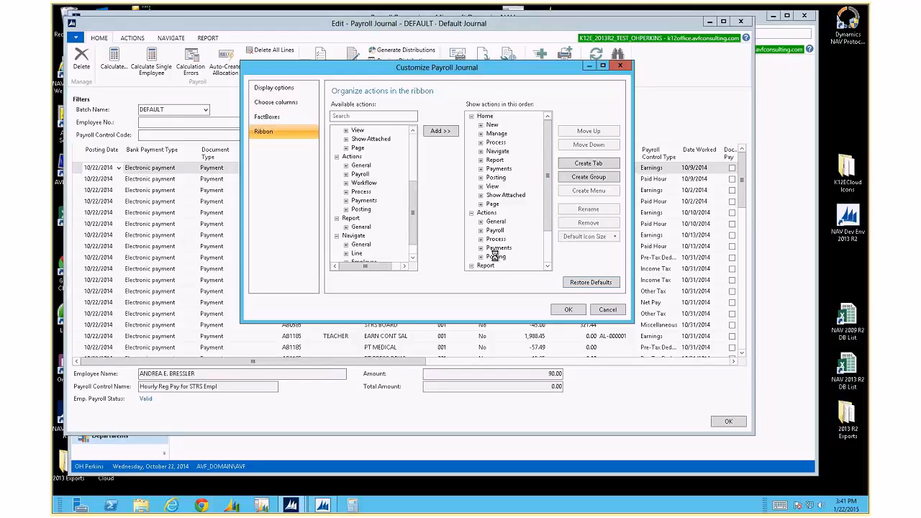
left_click(365, 183)
left_click(431, 131)
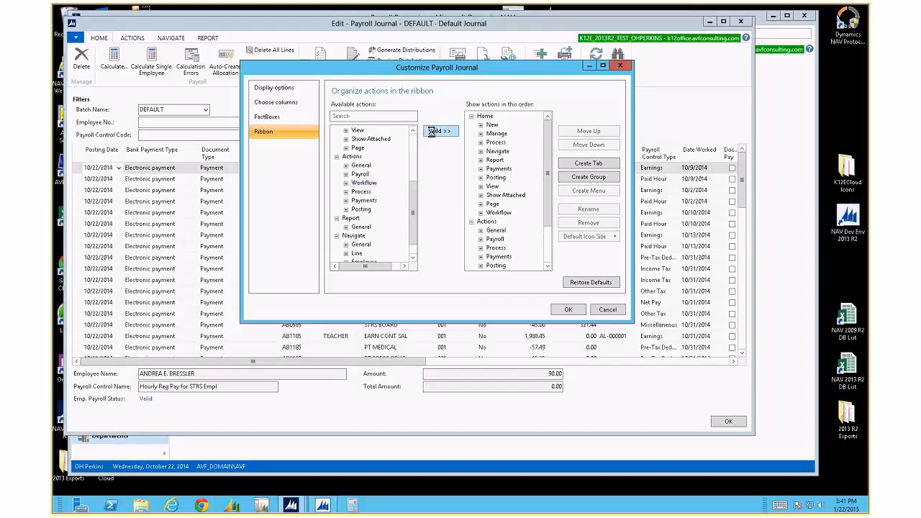
Step: Move the Workflow group down from Home into the ribbon's Actions section and apply the customization
left_click(499, 213)
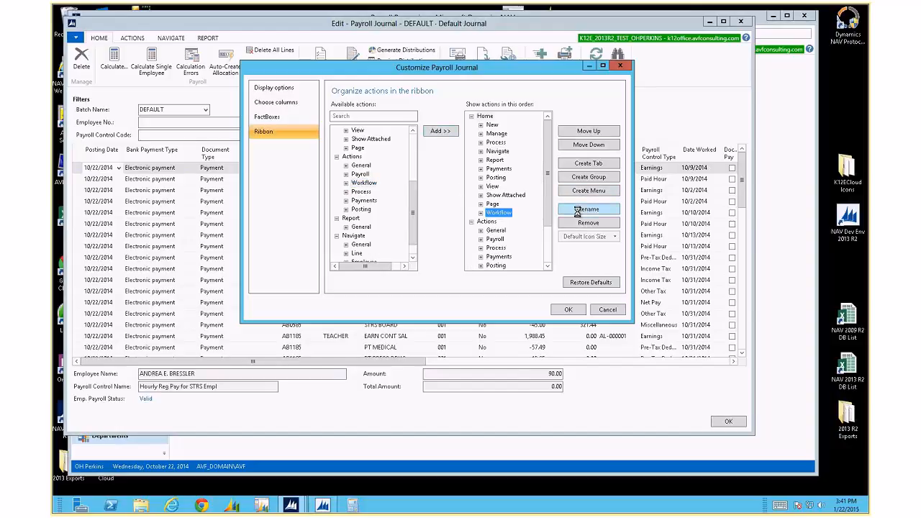
left_click(587, 145)
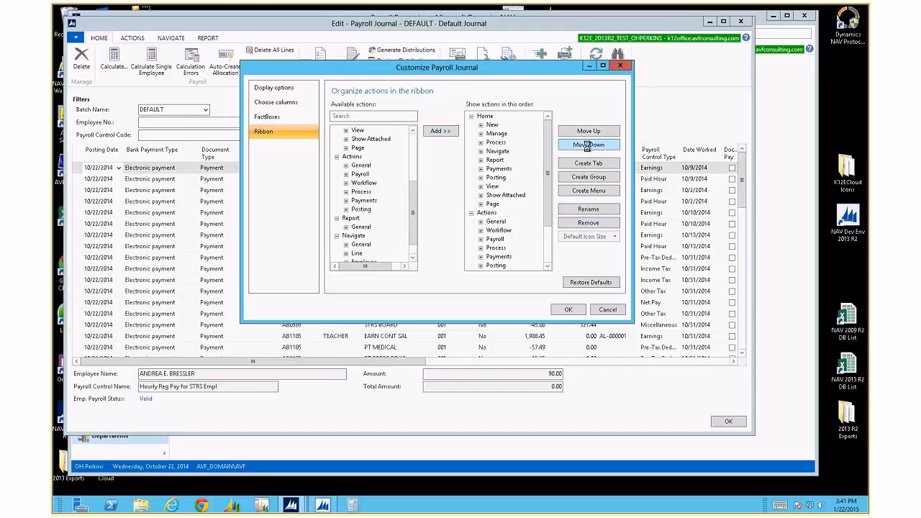
left_click(588, 145)
left_click(562, 309)
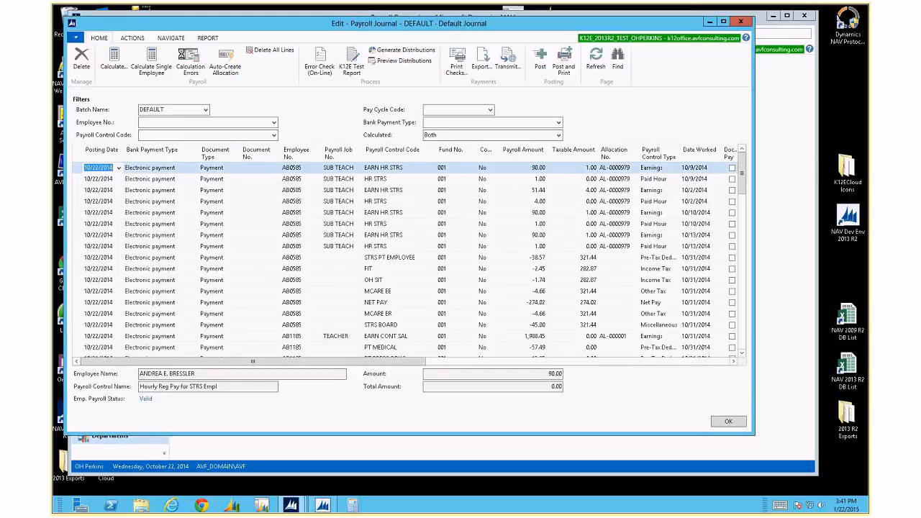
left_click(133, 38)
left_click(336, 59)
left_click(422, 248)
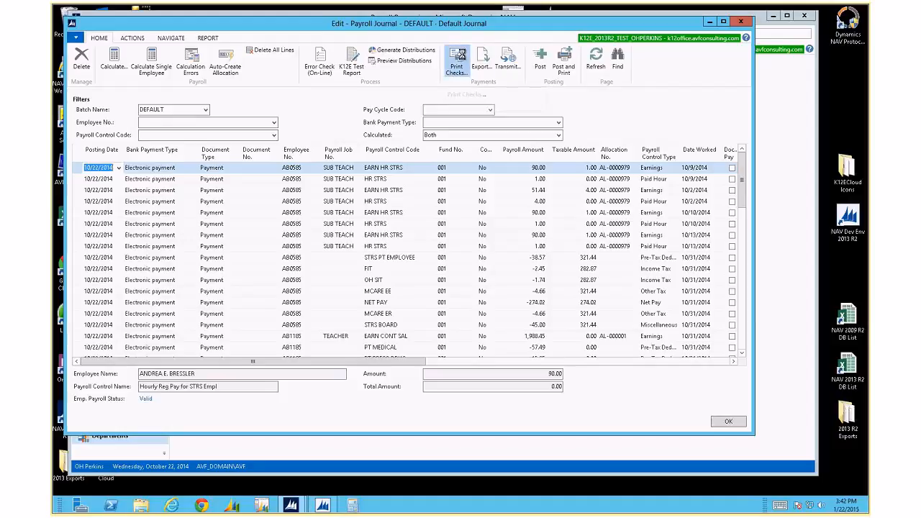
Step: Start printing payroll checks from the journal, with bank account PAYROLL and Remittance Advices Only enabled
left_click(458, 59)
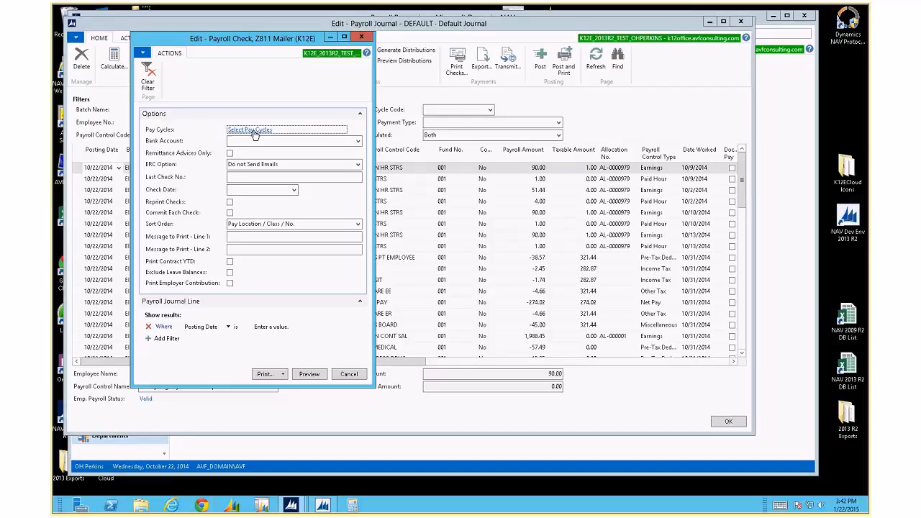
left_click(357, 142)
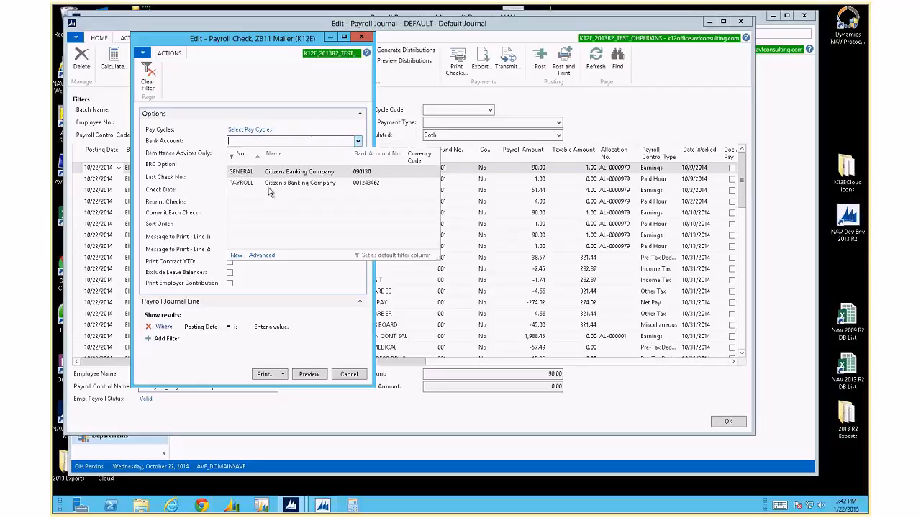
left_click(269, 183)
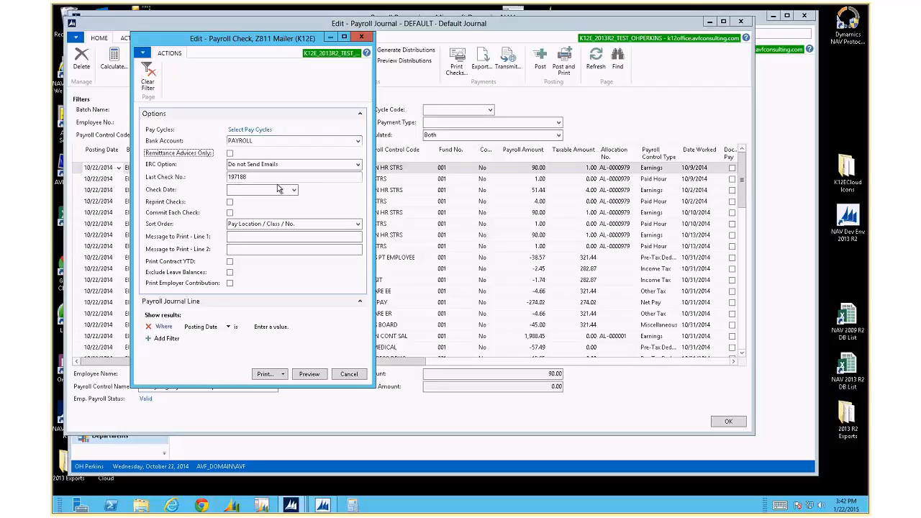
left_click(230, 154)
left_click(229, 152)
left_click(230, 153)
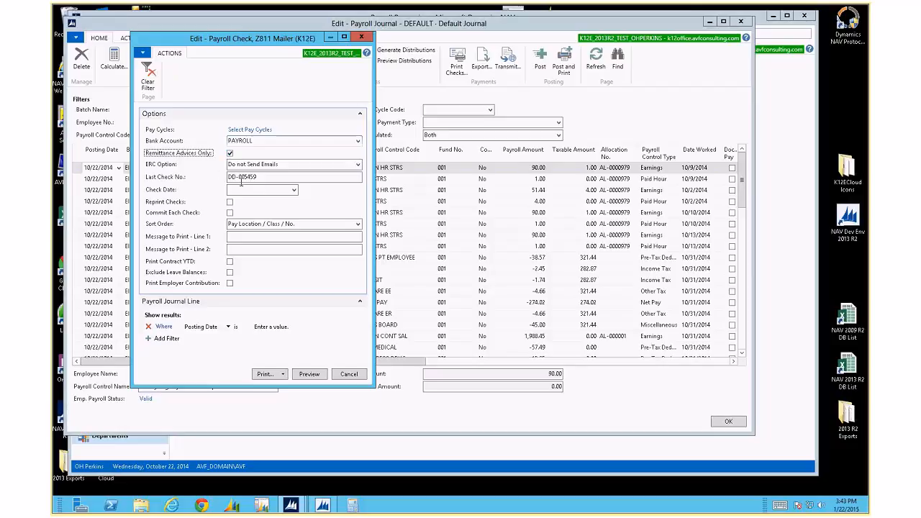
Step: Set the check date for the remittance advices to 10/31/2014
left_click(245, 190)
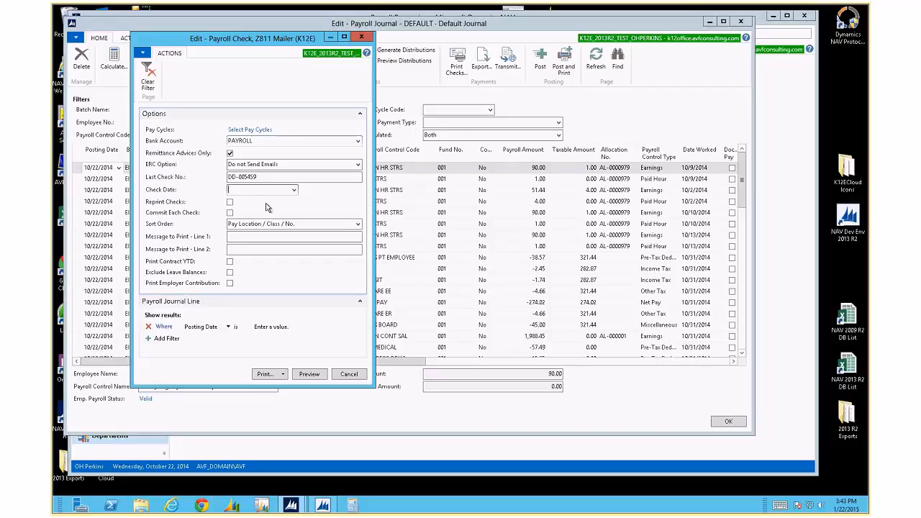
type("103114")
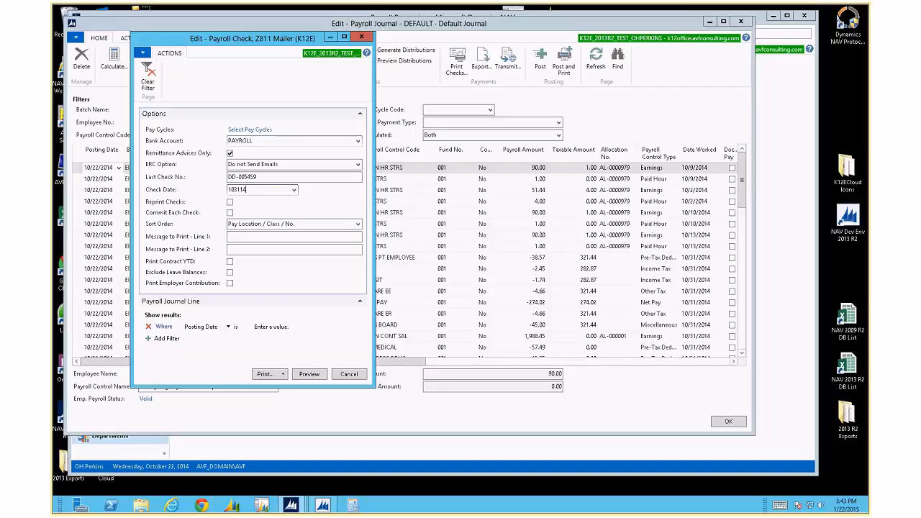
key("Tab")
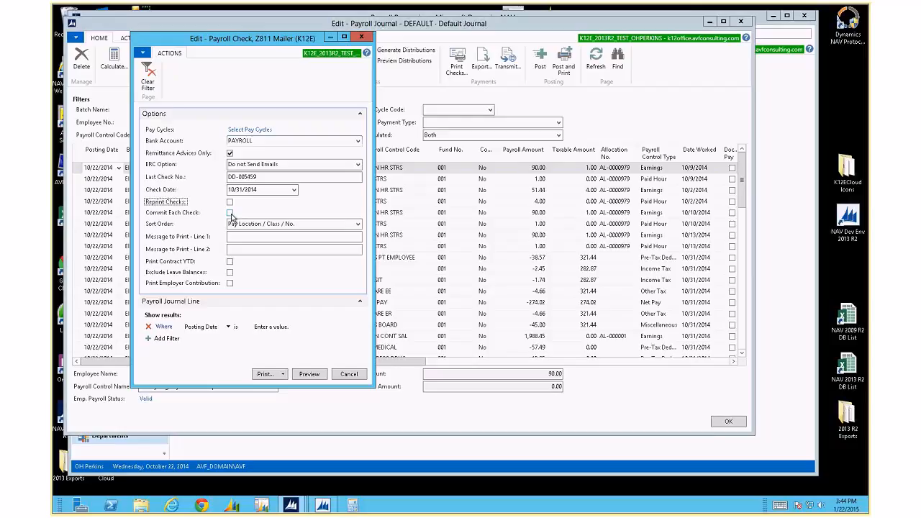
Step: Choose Do not Send Emails as the ERC option and Pay Location / Name as the sort order
left_click(282, 165)
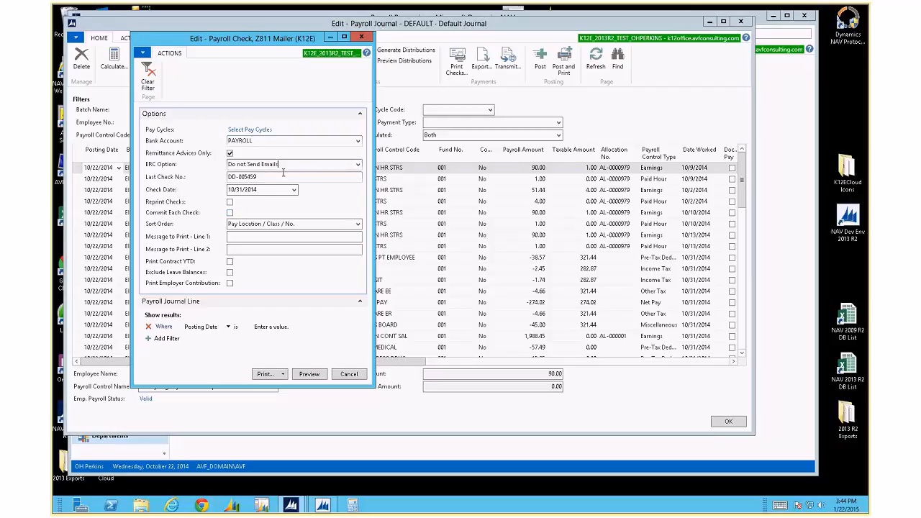
left_click(358, 164)
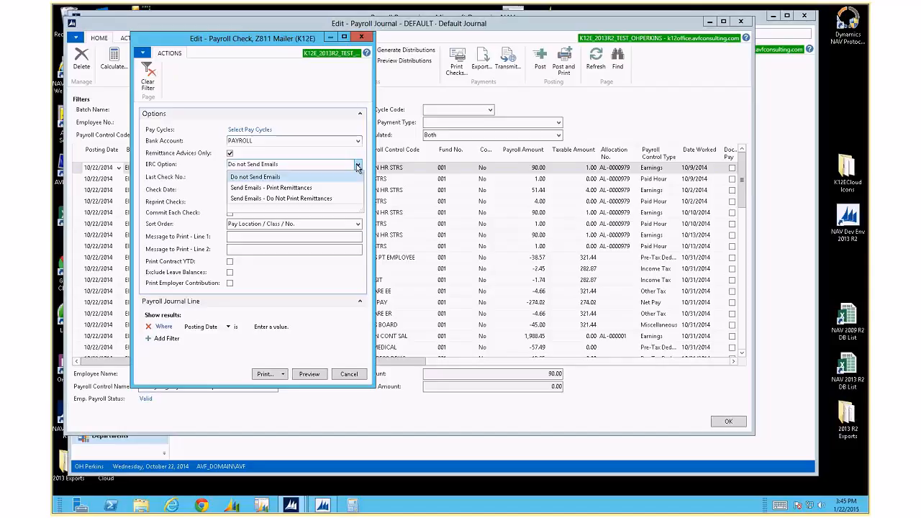
left_click(333, 176)
left_click(358, 224)
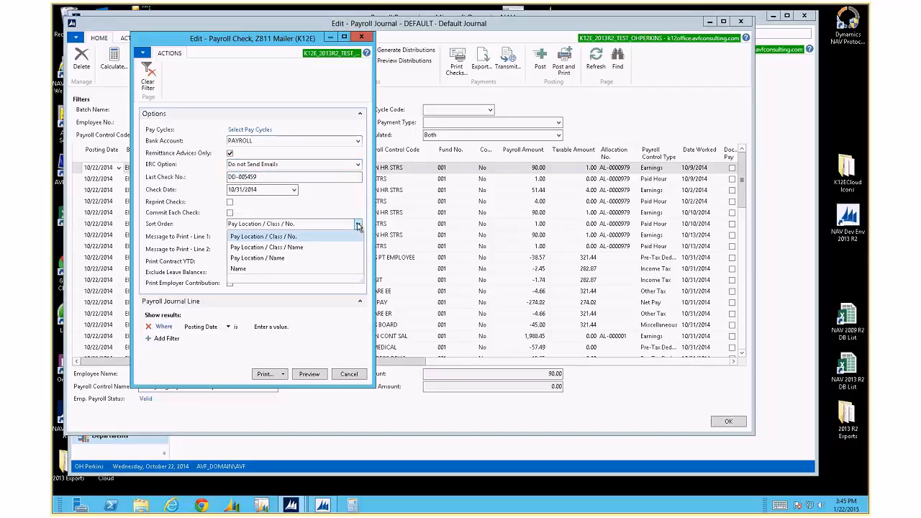
left_click(263, 259)
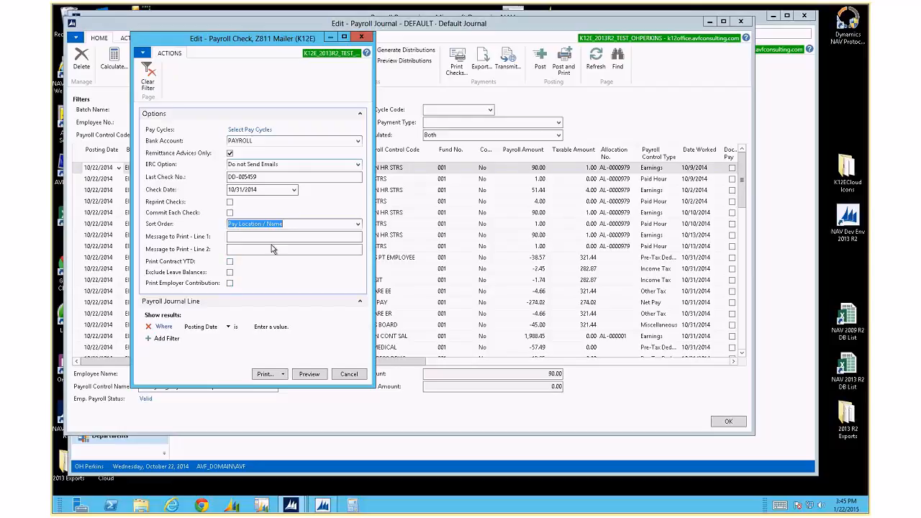
Step: Output the remittance advices as a PDF and open the exported file
left_click(286, 376)
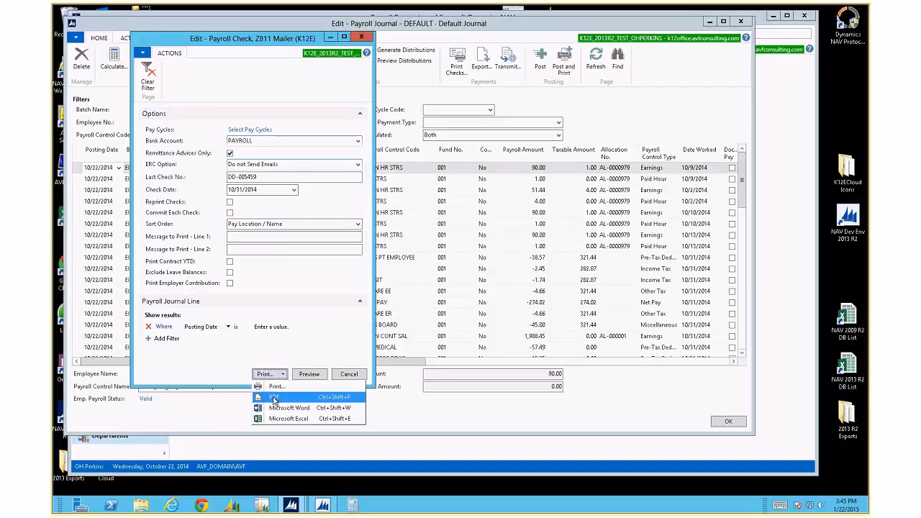
left_click(273, 397)
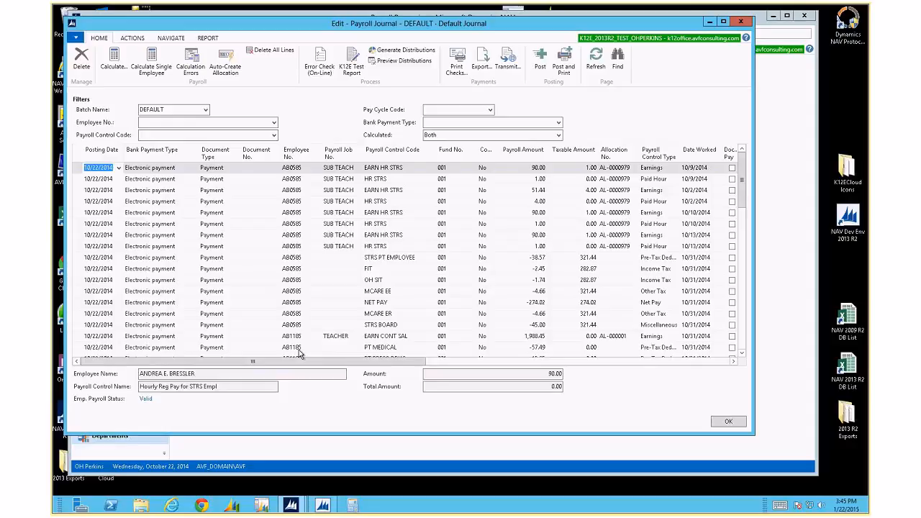
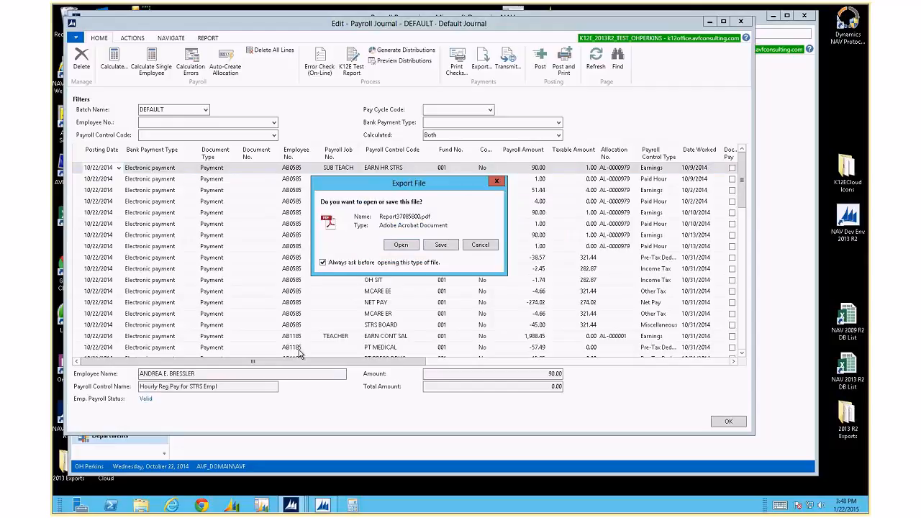
left_click(407, 246)
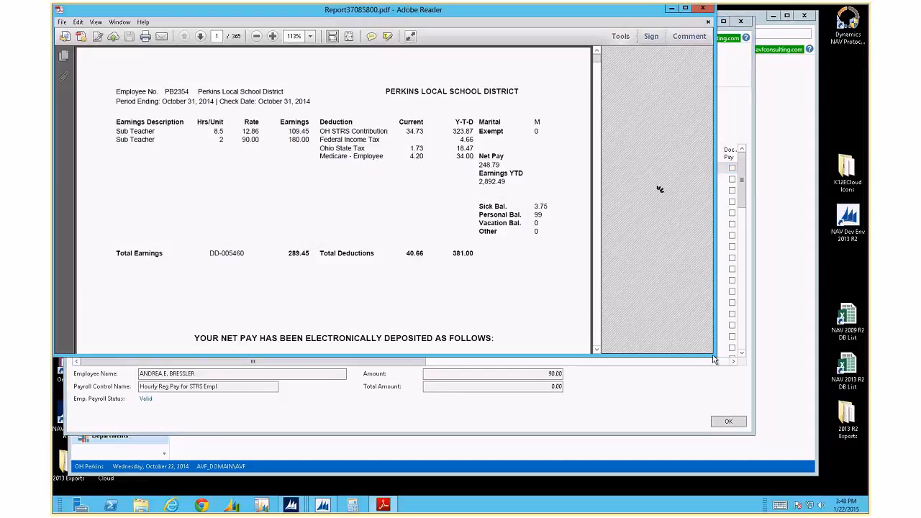
Step: Enlarge the PDF window, examine the earnings, deductions, deposit and mailing sections of several remittance advices, and close the file
left_click_drag(715, 359, 783, 464)
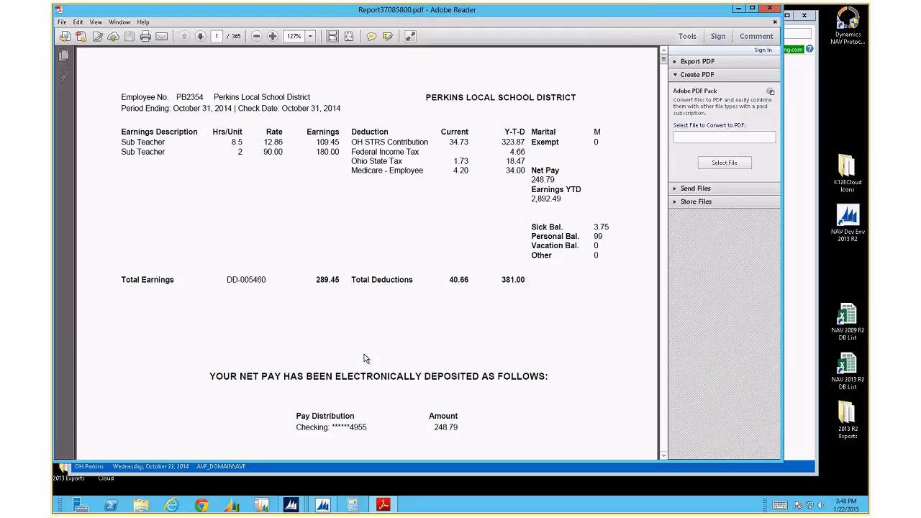
scroll(364, 356, "down", 2)
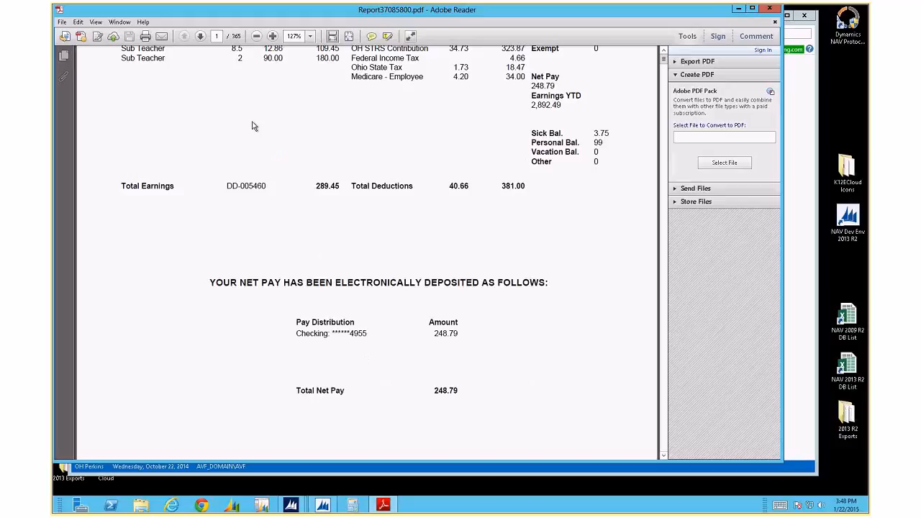
left_click(202, 36)
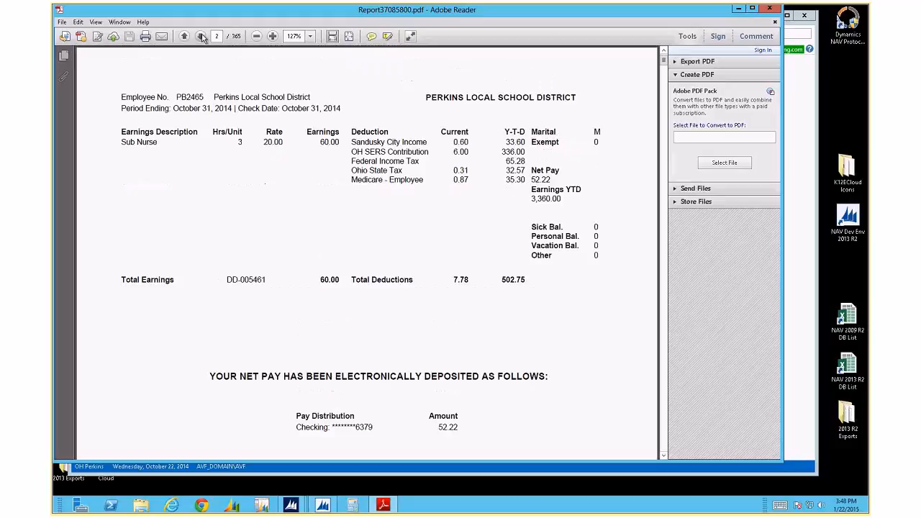
left_click(201, 36)
left_click(202, 36)
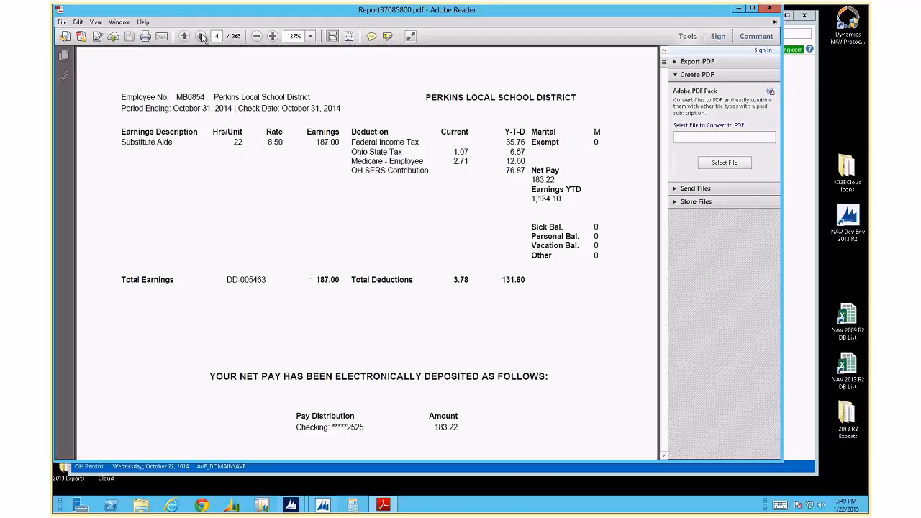
left_click(202, 36)
left_click(202, 36)
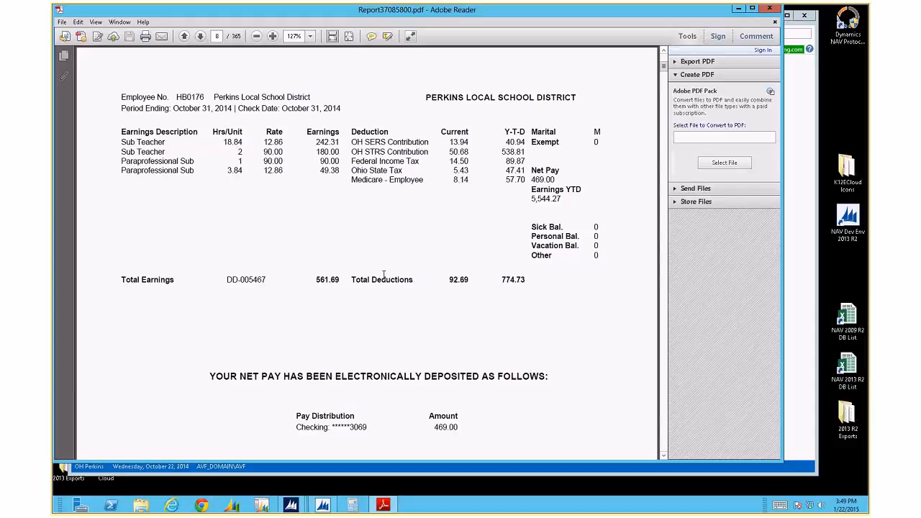
scroll(385, 280, "down", 1)
scroll(385, 280, "down", 6)
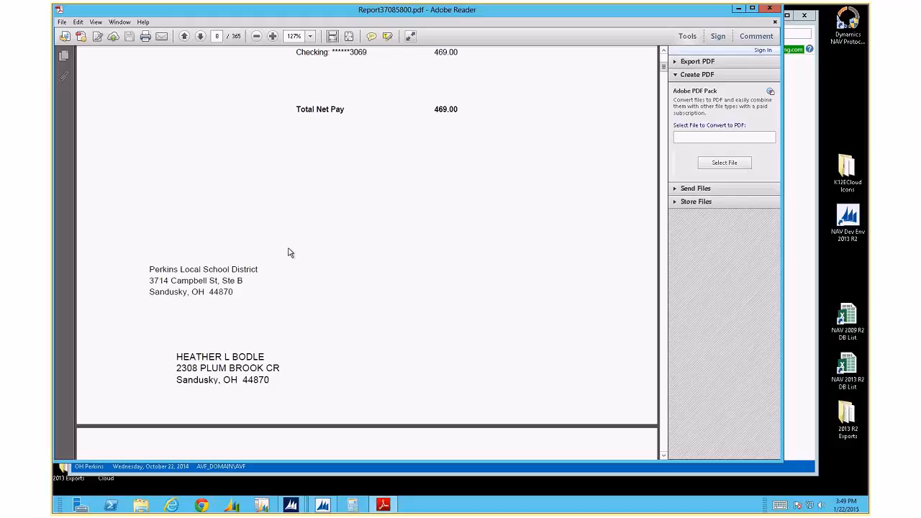
scroll(281, 250, "up", 2)
scroll(280, 250, "up", 8)
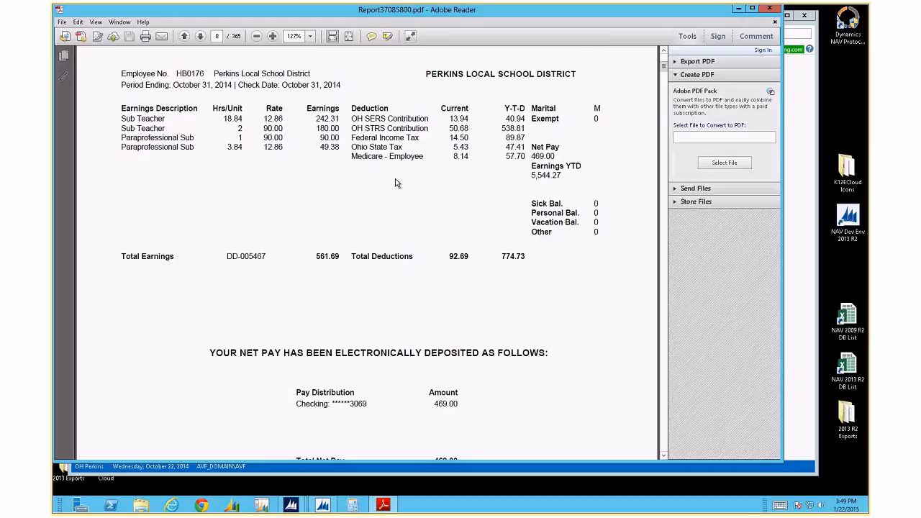
left_click(769, 9)
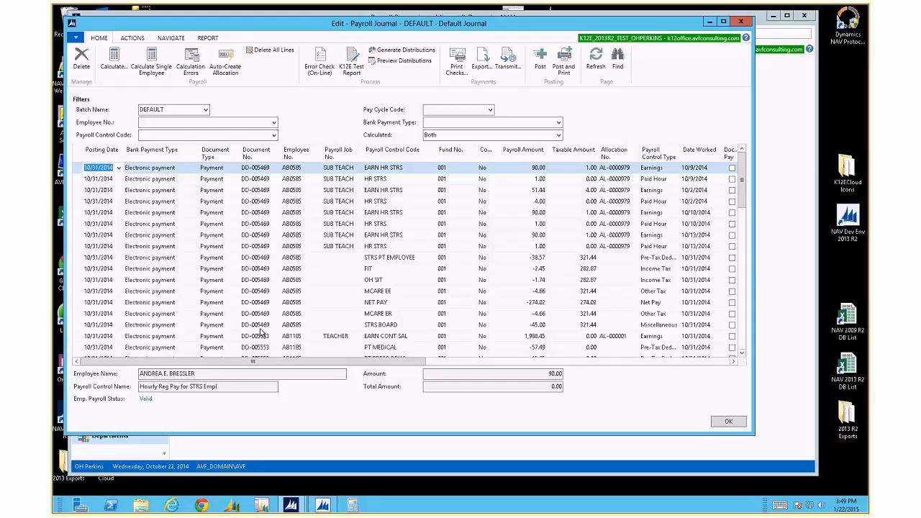
Step: Review the document numbers and posting dates assigned to the payroll journal lines
left_click(265, 236)
scroll(264, 264, "down", 10)
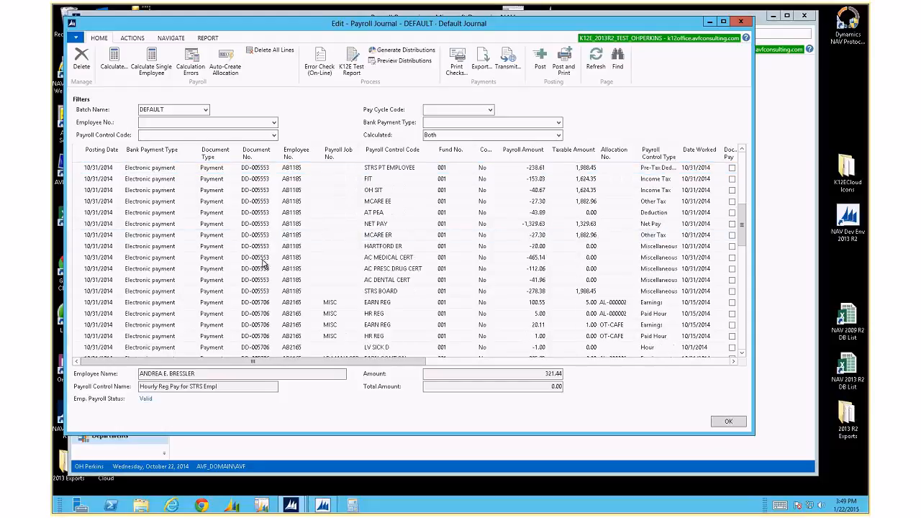
scroll(263, 264, "down", 1)
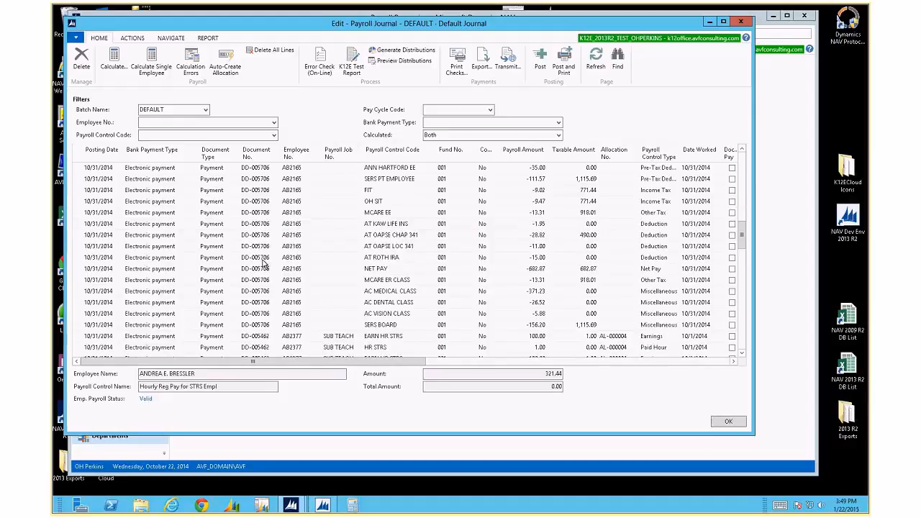
scroll(263, 264, "down", 10)
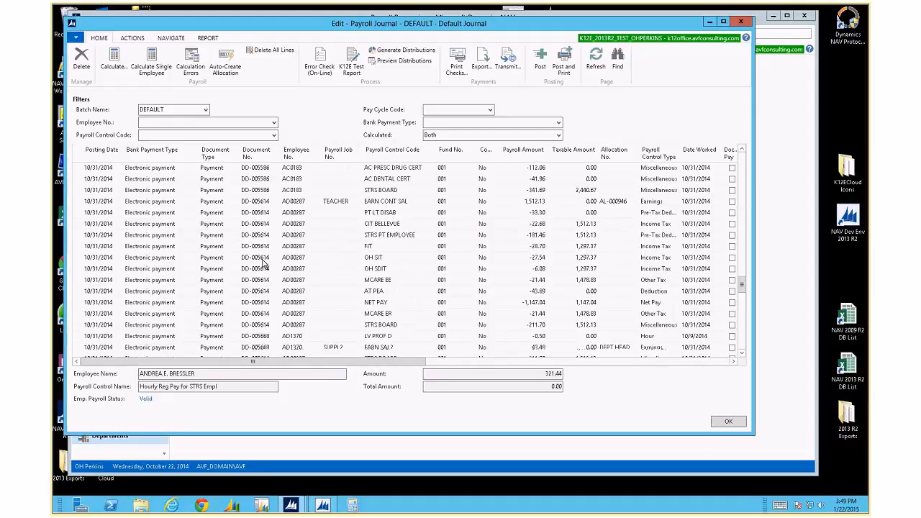
scroll(264, 265, "down", 8)
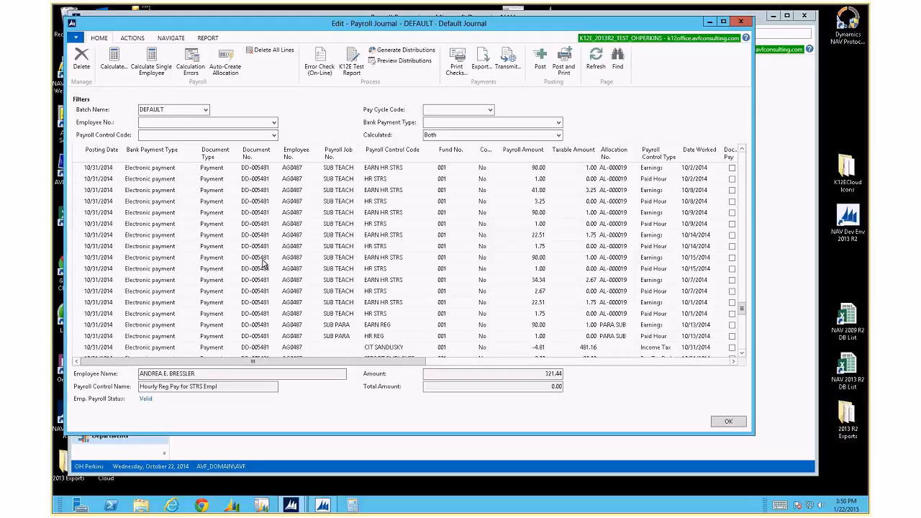
scroll(263, 264, "down", 8)
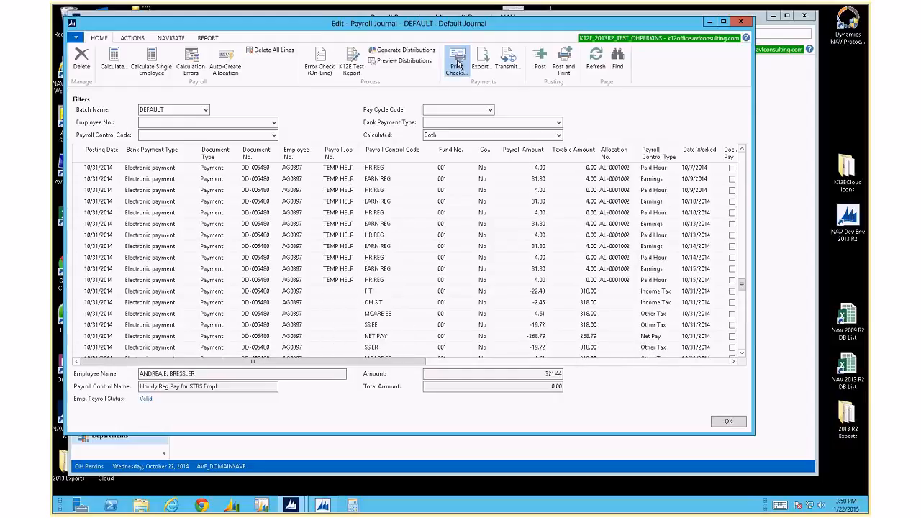
Step: Print the payroll checks for bank account PAYROLL to PDF without restricting them to remittance advices, and open the file
left_click(458, 63)
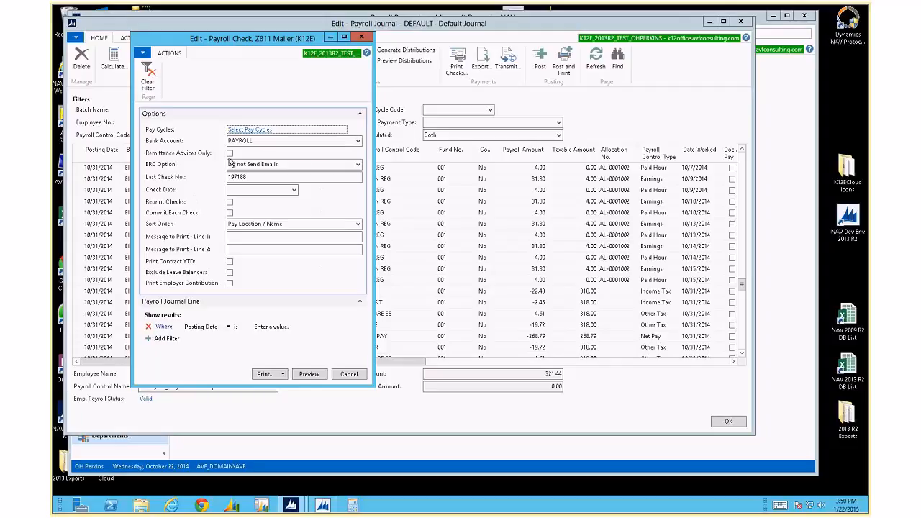
left_click(283, 374)
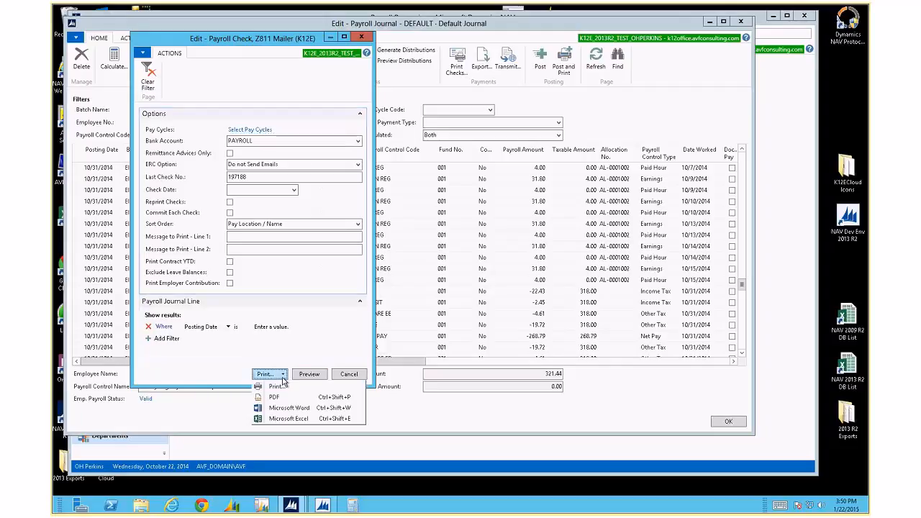
left_click(280, 397)
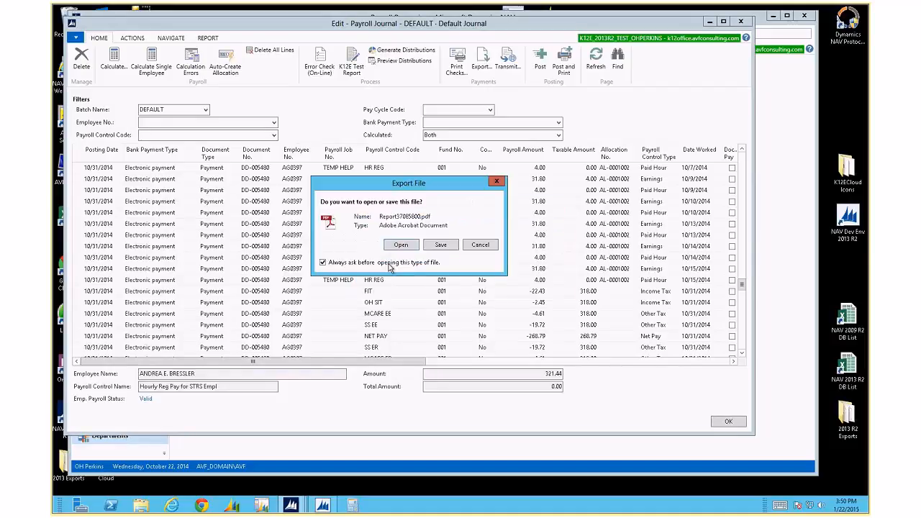
left_click(402, 247)
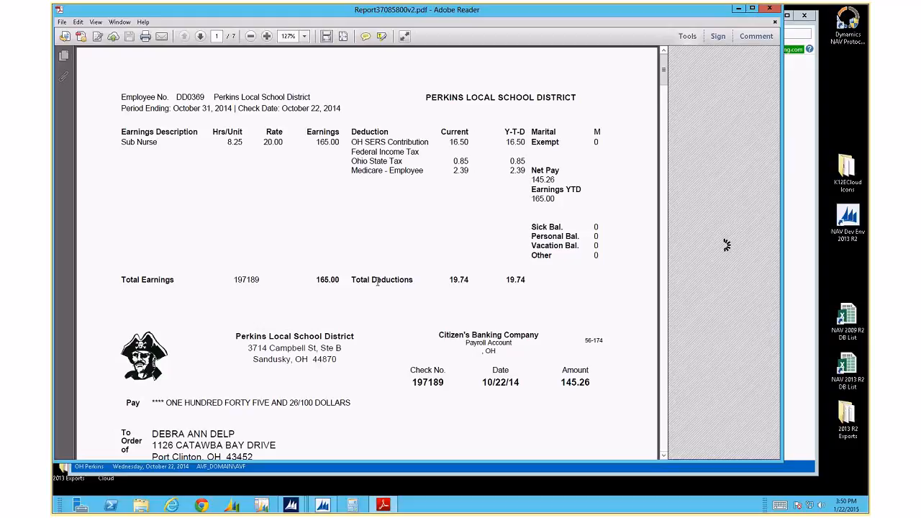
Step: Examine the earnings, deductions, check and mailing sections of the printed payroll checks, and close the PDF
scroll(379, 284, "down", 1)
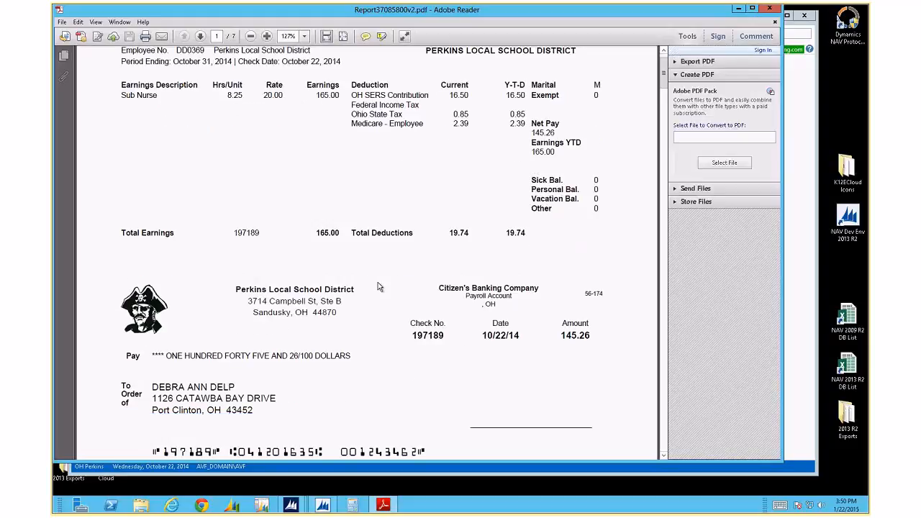
scroll(378, 282, "down", 2)
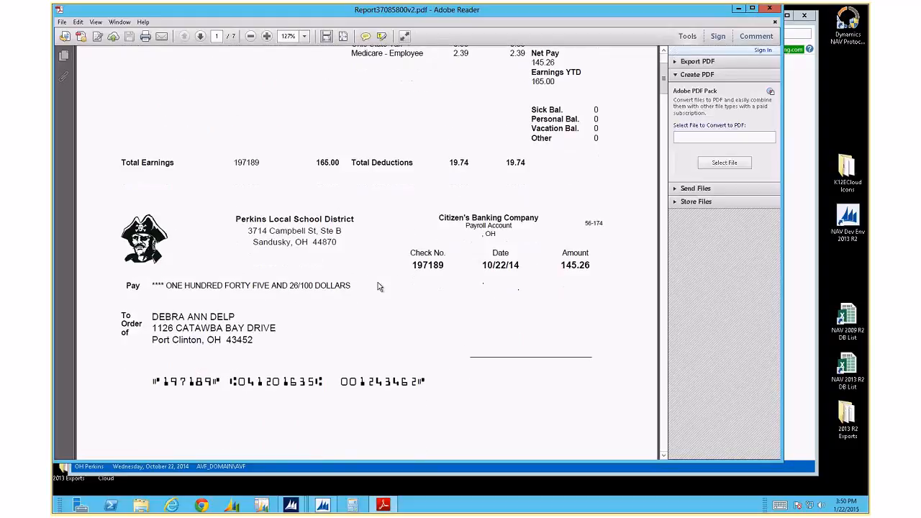
scroll(378, 282, "down", 15)
scroll(378, 282, "down", 20)
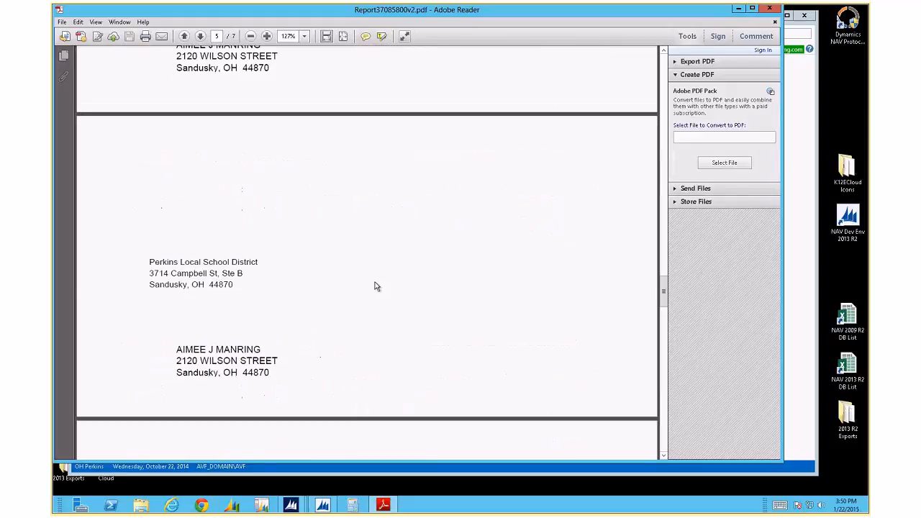
scroll(374, 287, "down", 20)
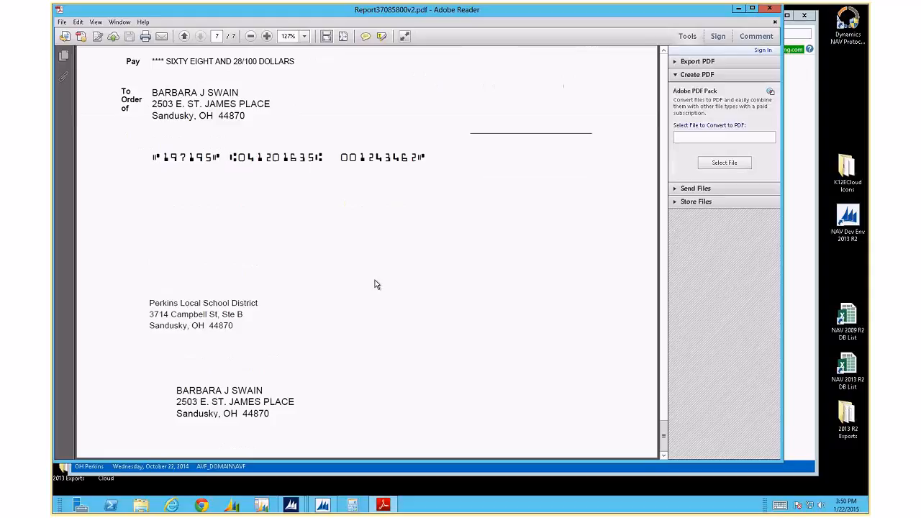
scroll(375, 284, "up", 8)
scroll(374, 281, "up", 15)
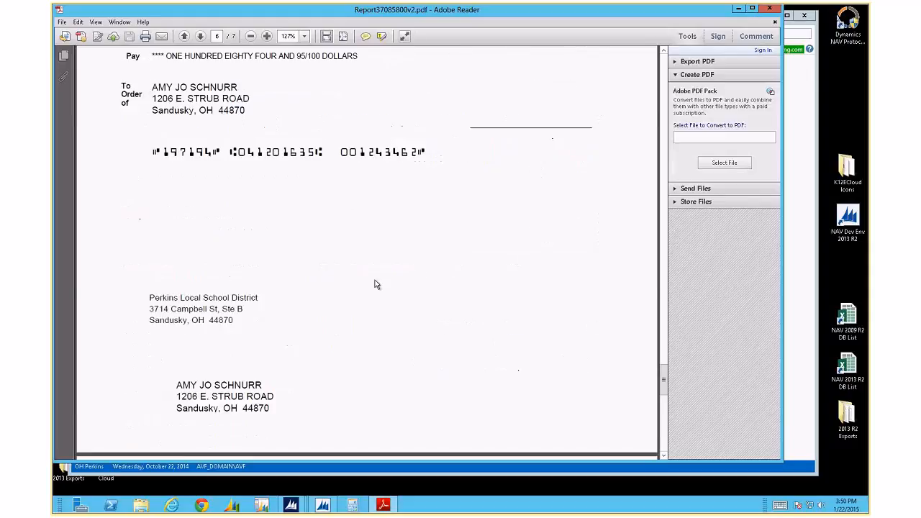
scroll(375, 284, "down", 3)
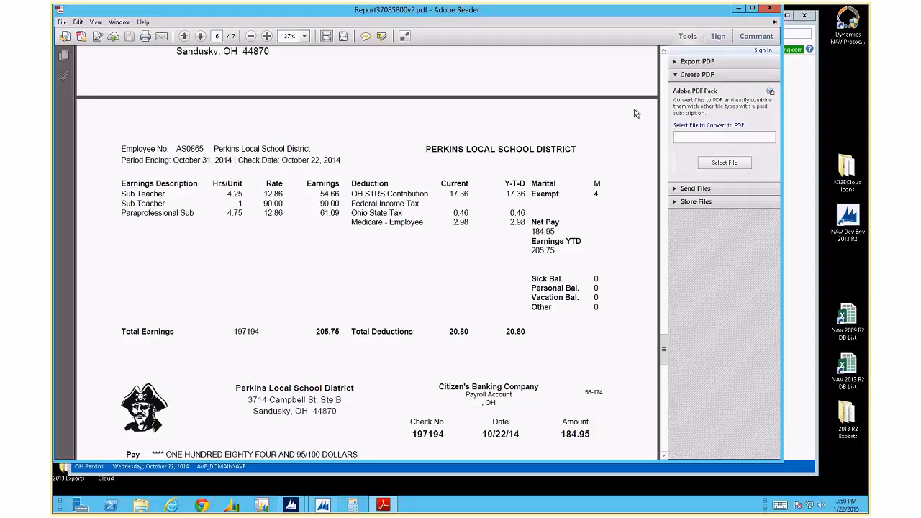
scroll(500, 399, "down", 2)
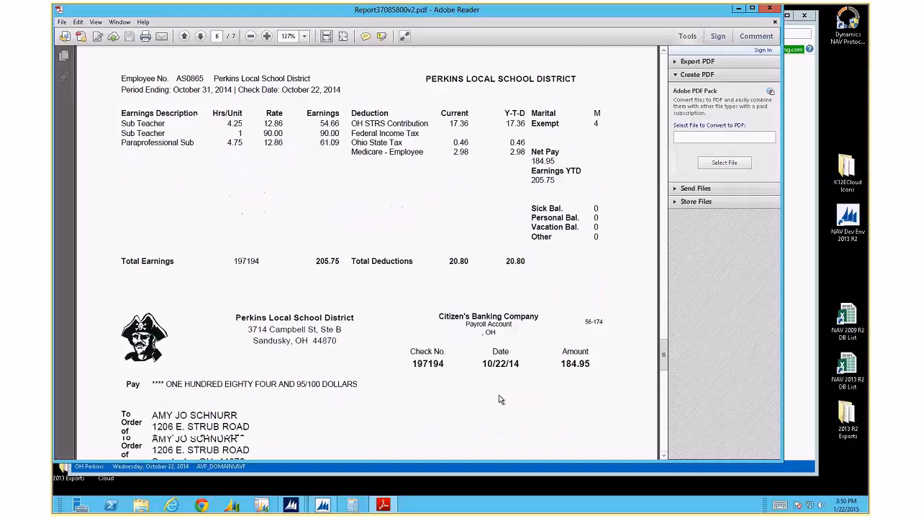
scroll(502, 399, "down", 1)
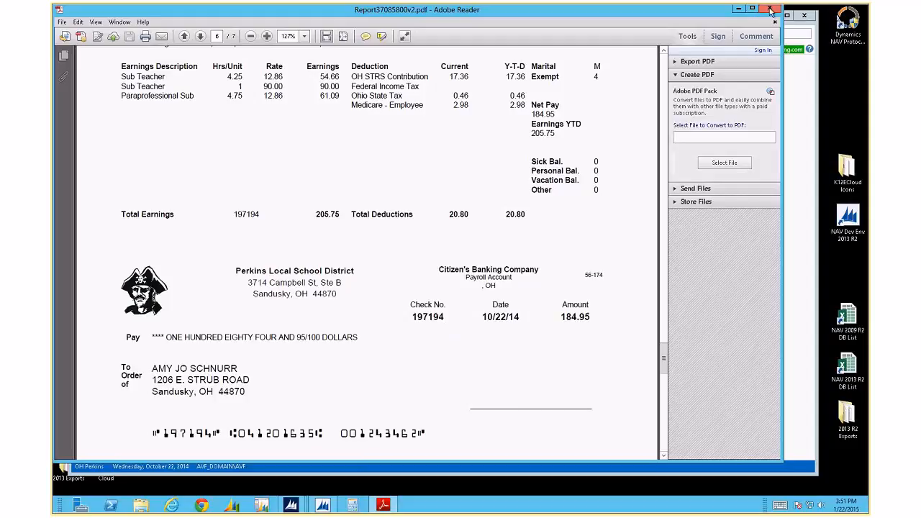
key("alt+F4")
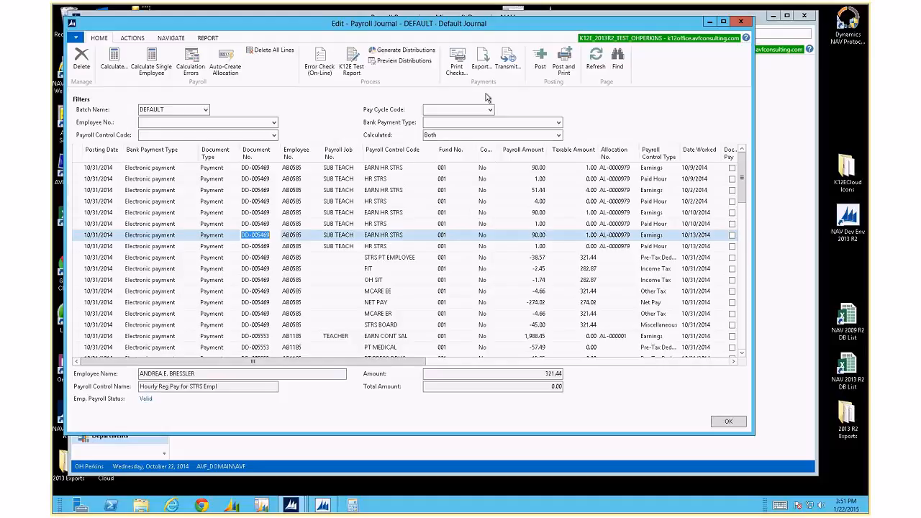
Step: Start the direct deposit export from the payroll journal with bank account PAYROLL
left_click(483, 59)
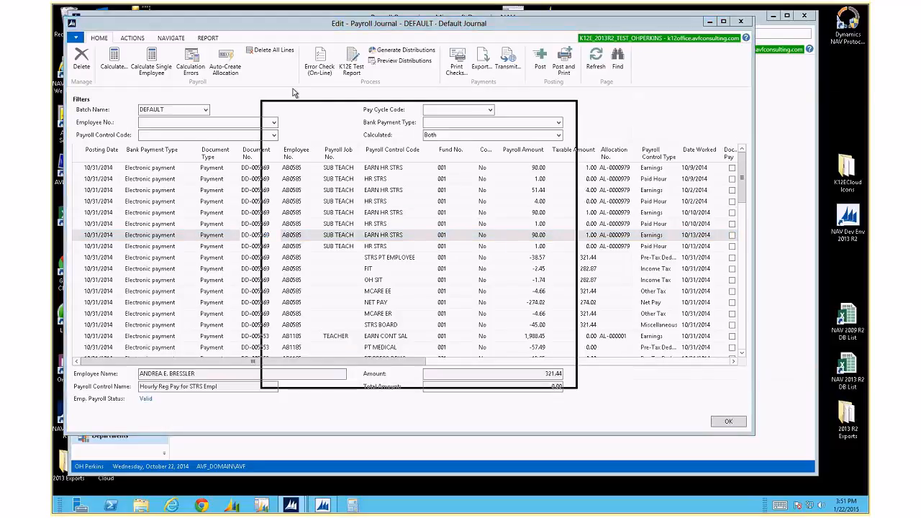
left_click(413, 170)
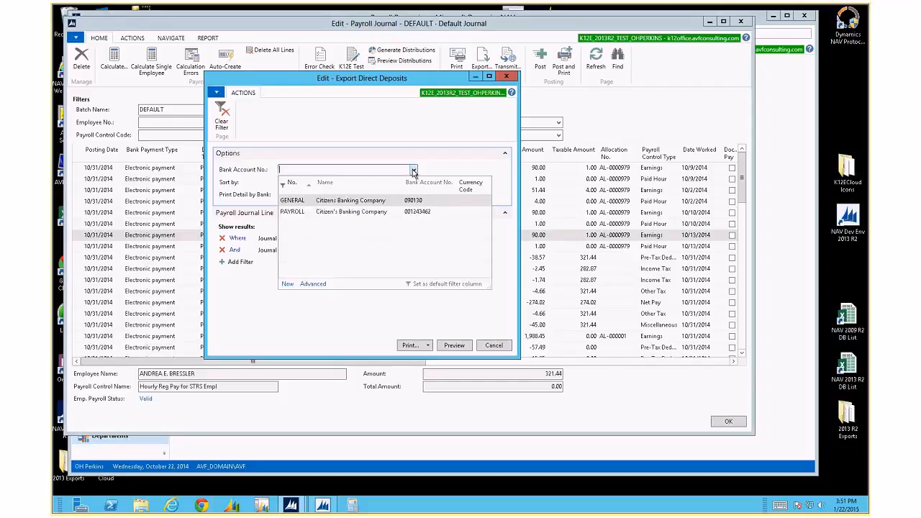
left_click(302, 211)
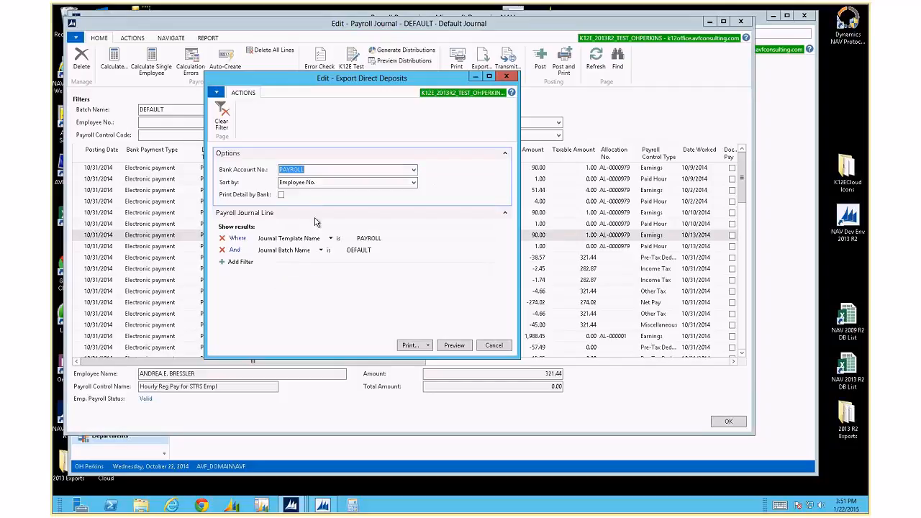
Step: Open the PAYROLL bank account card for editing from the full bank account list, and expand its Transfer settings
left_click(414, 170)
left_click(318, 286)
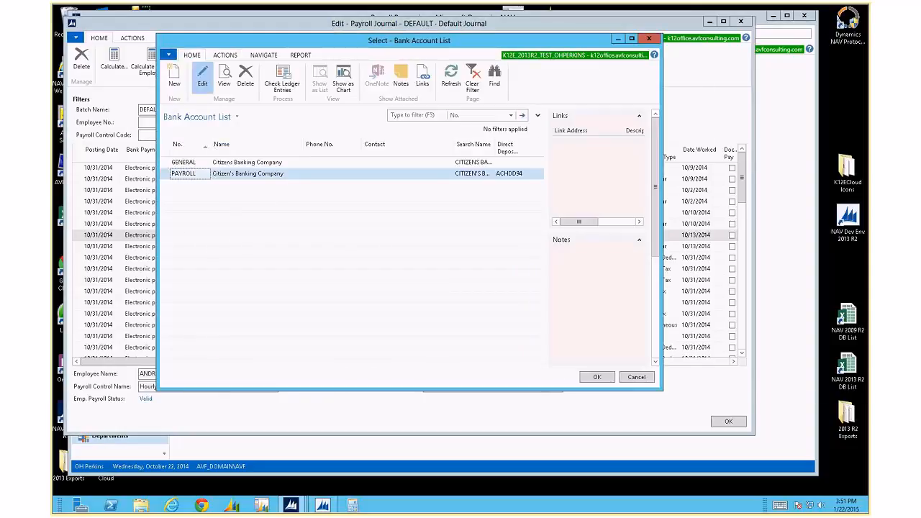
left_click(203, 75)
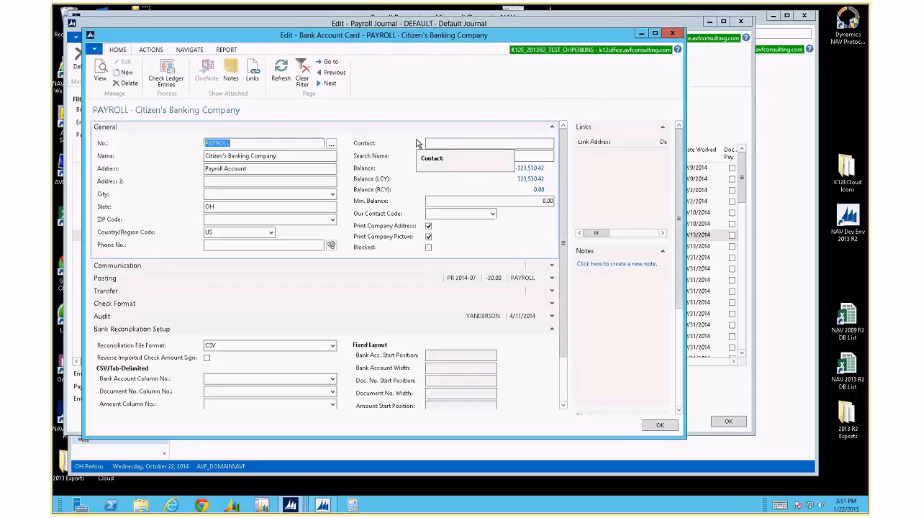
scroll(353, 234, "down", 3)
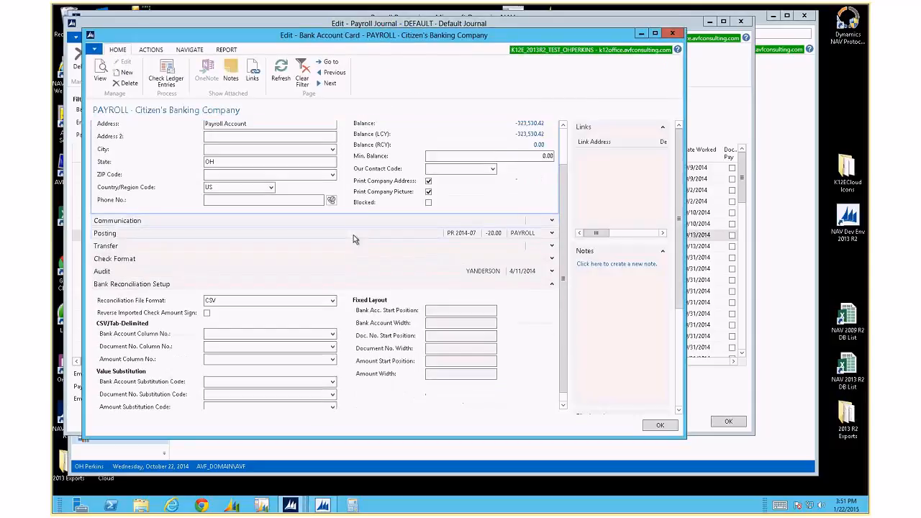
scroll(288, 227, "down", 1)
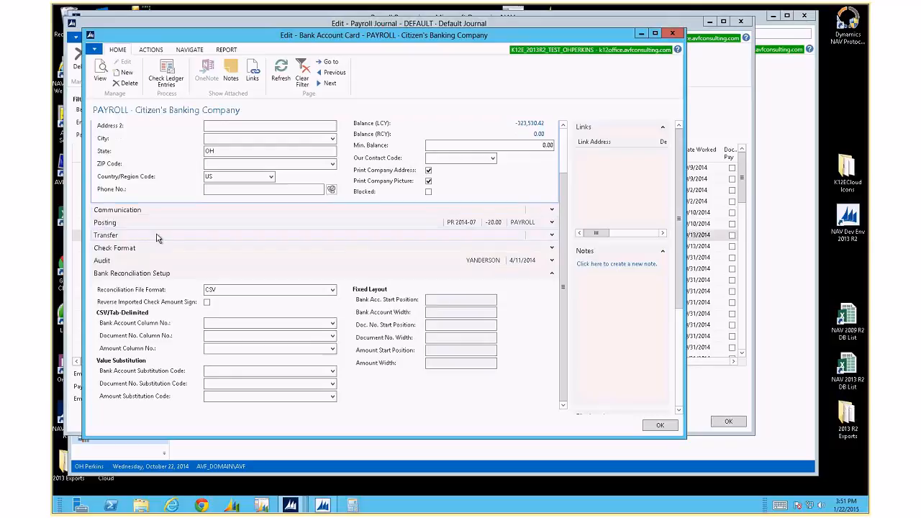
left_click(551, 235)
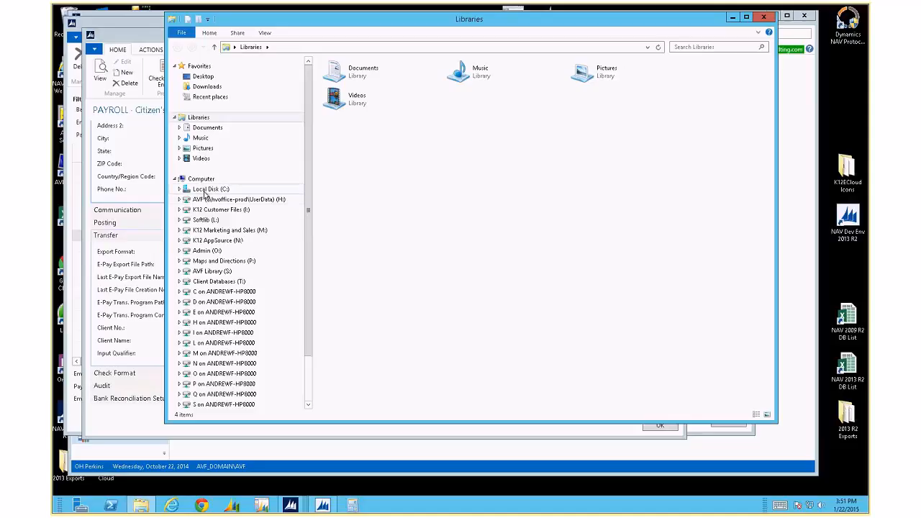
Step: Check the contents of the DirectDeposit folder on Local Disk (C:) in File Explorer, and close the window
left_click(208, 189)
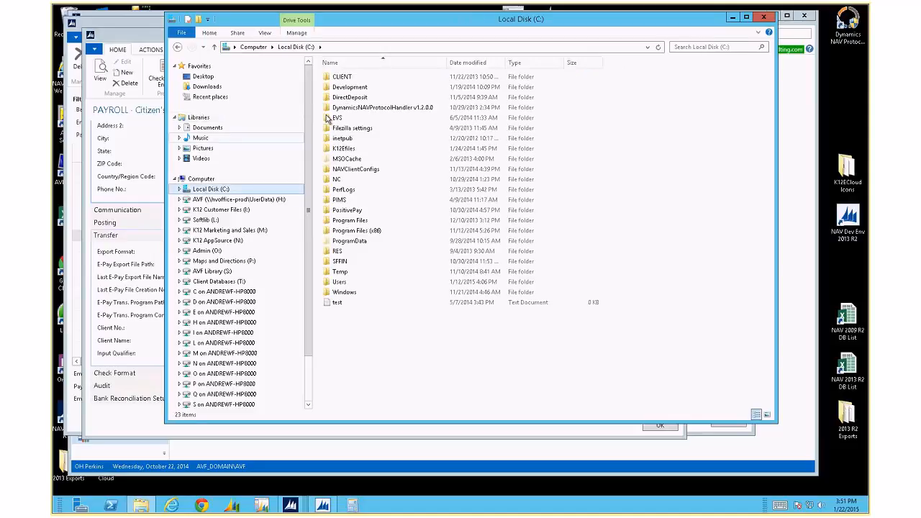
double_click(359, 99)
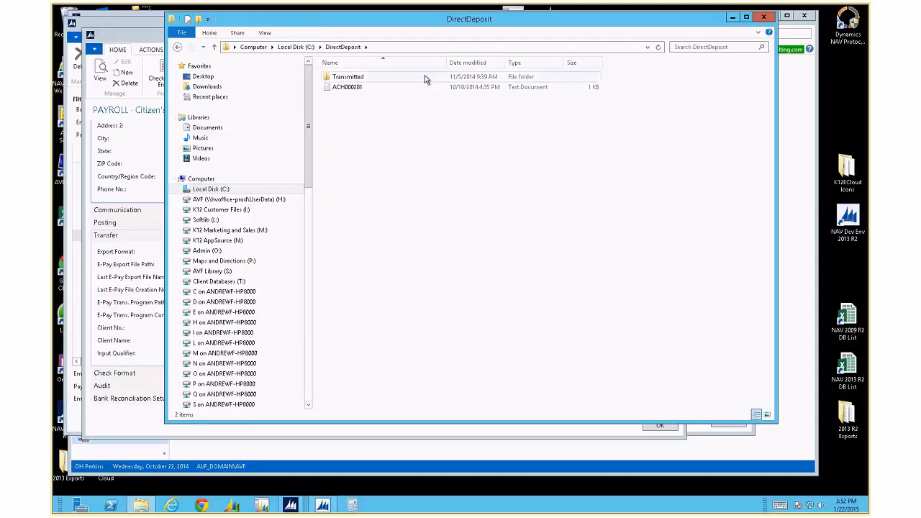
left_click(764, 18)
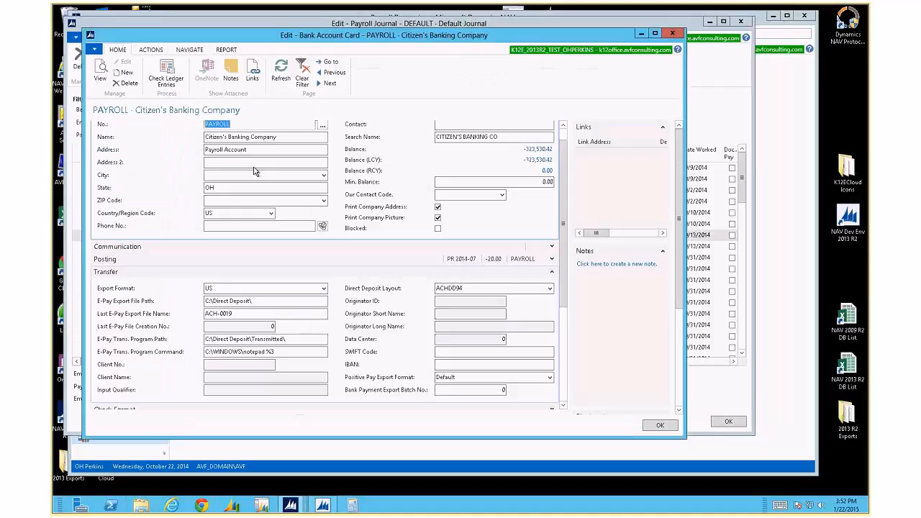
Step: Set the E-Pay Export File Path to C:\DirectDeposit\ and the E-Pay Trans. Program Path to C:\DirectDeposit\Transmitted\
left_click(228, 302)
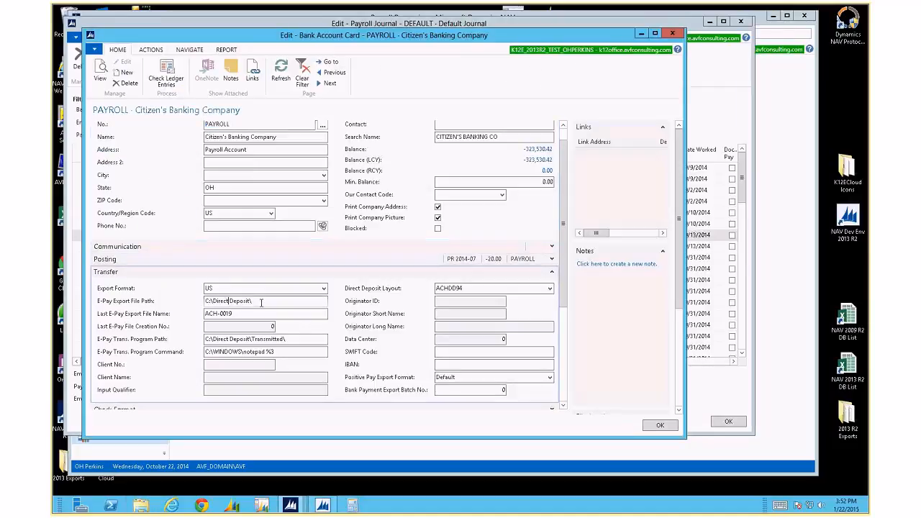
key("Delete")
key("Tab")
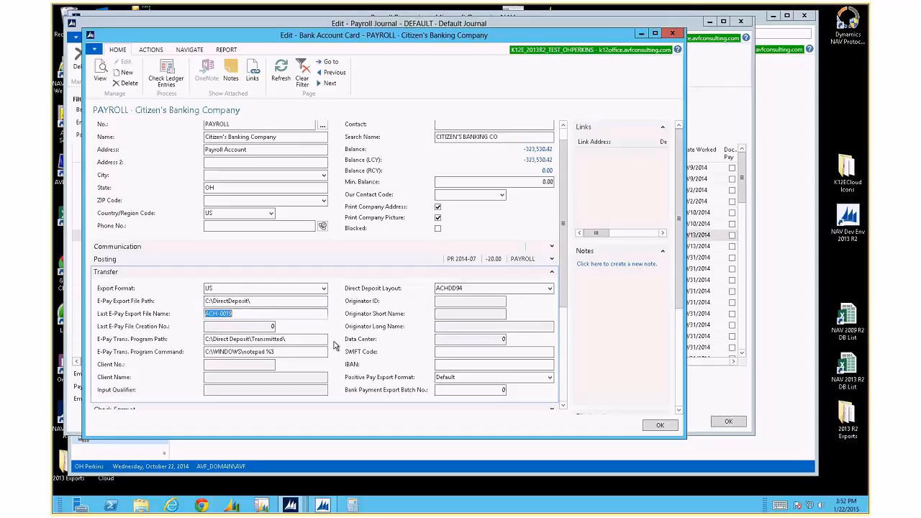
left_click(230, 338)
key("Delete")
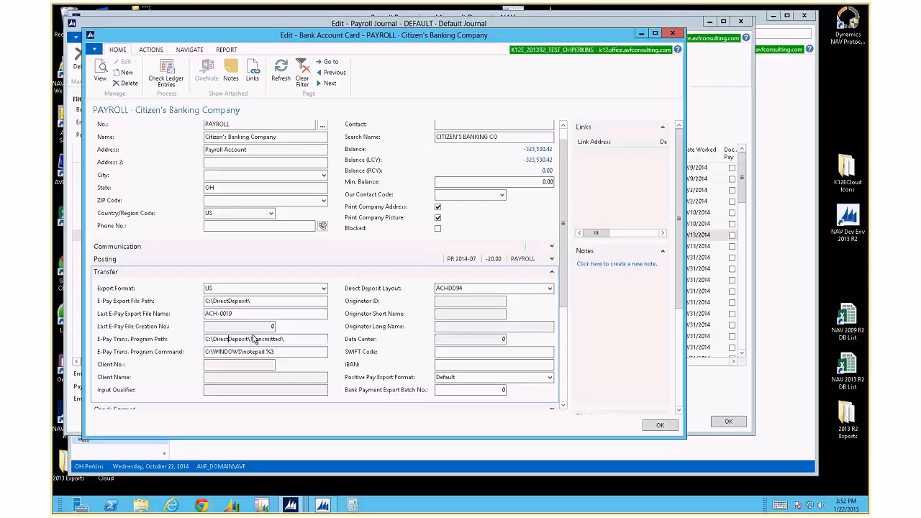
key("Tab")
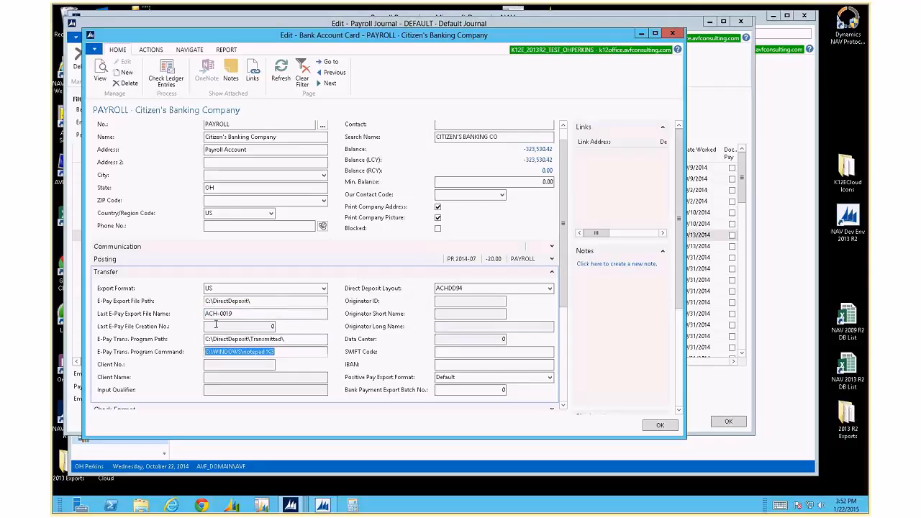
left_click_drag(251, 301, 192, 309)
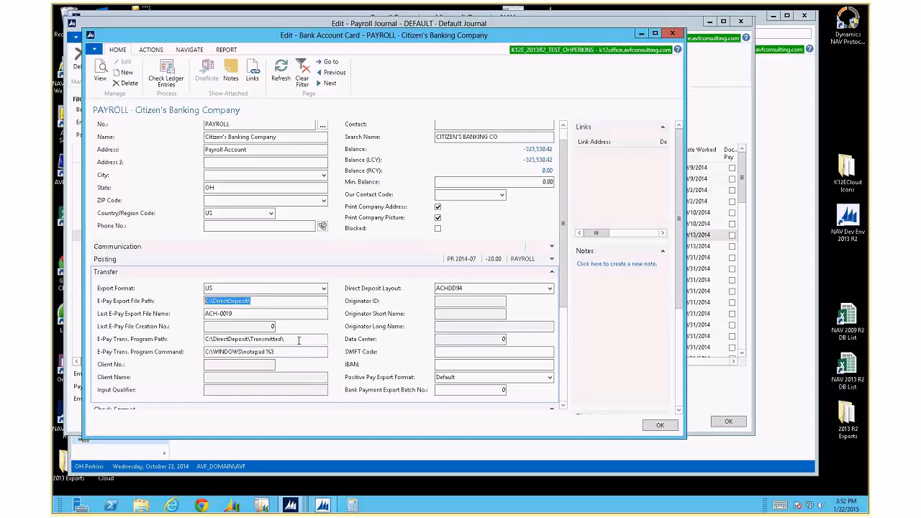
left_click_drag(298, 339, 179, 345)
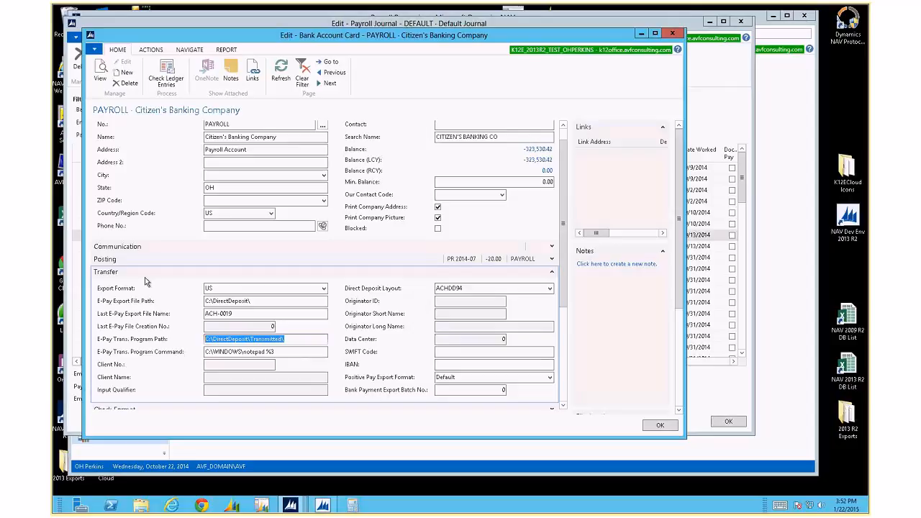
Step: Collapse the Transfer, General and Bank Reconciliation Setup sections of the bank account card, and expand Check Format
scroll(232, 314, "down", 5)
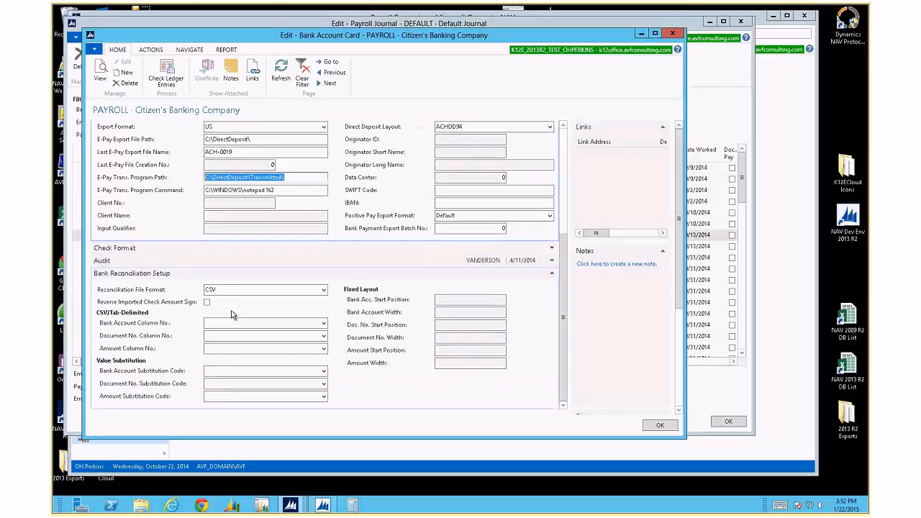
scroll(539, 169, "up", 4)
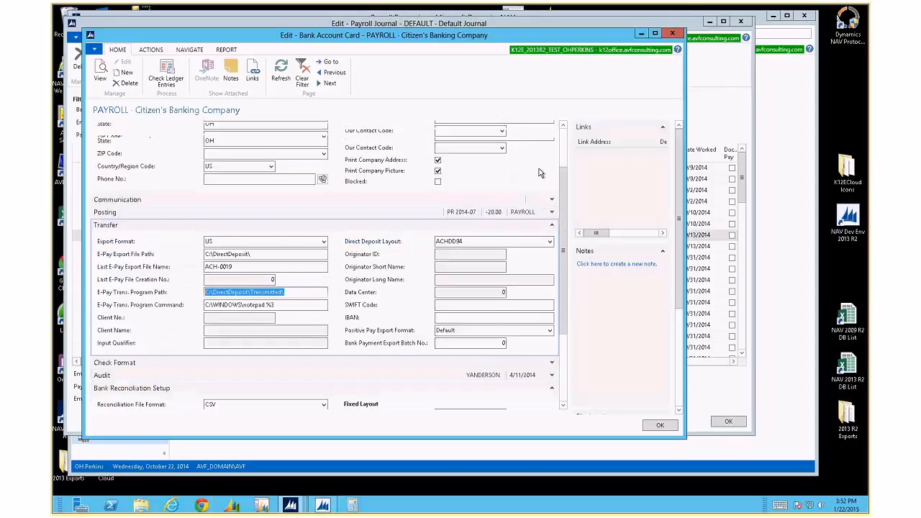
left_click(552, 239)
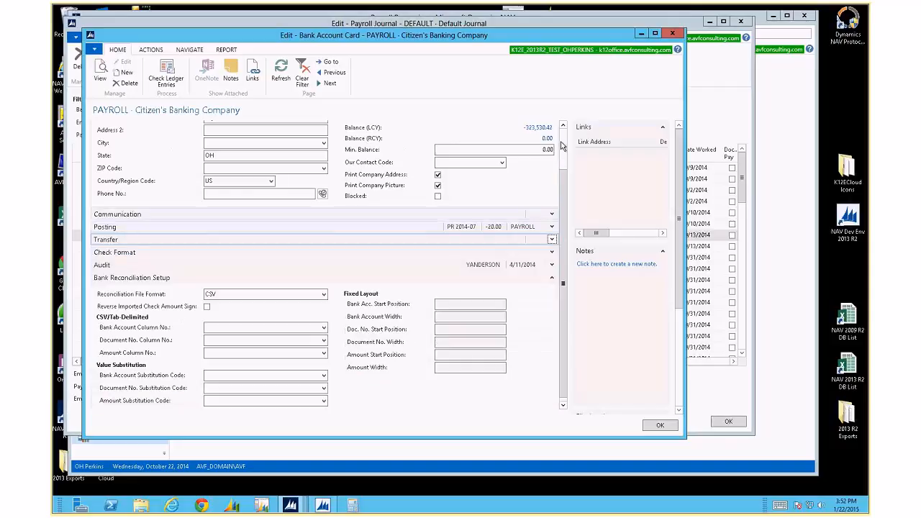
scroll(557, 143, "up", 2)
left_click(552, 127)
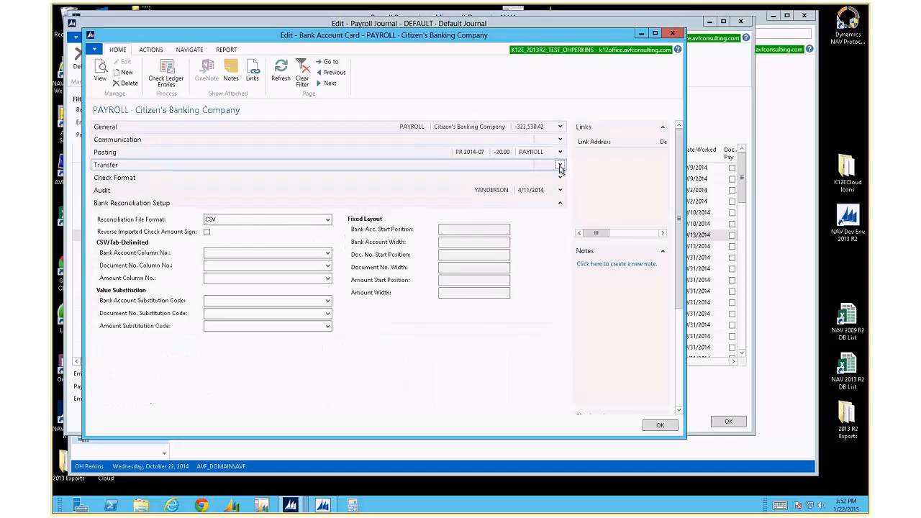
left_click(560, 203)
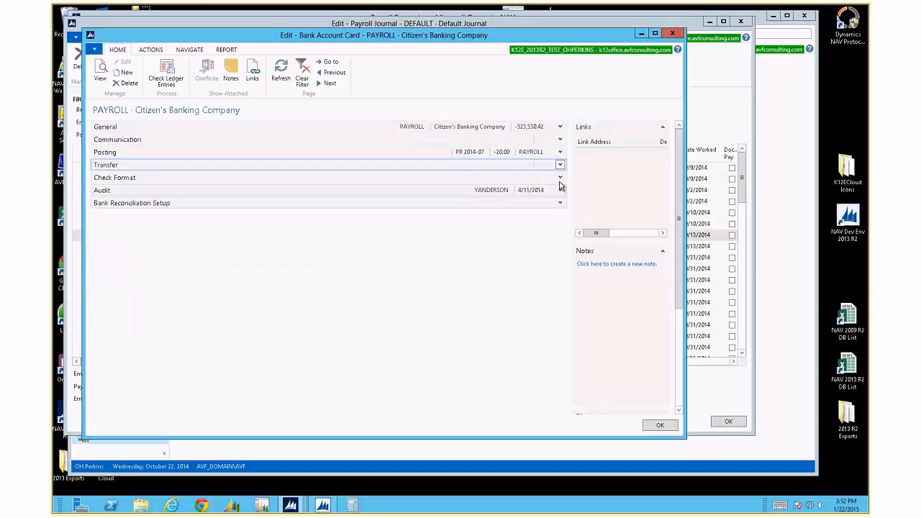
left_click(560, 179)
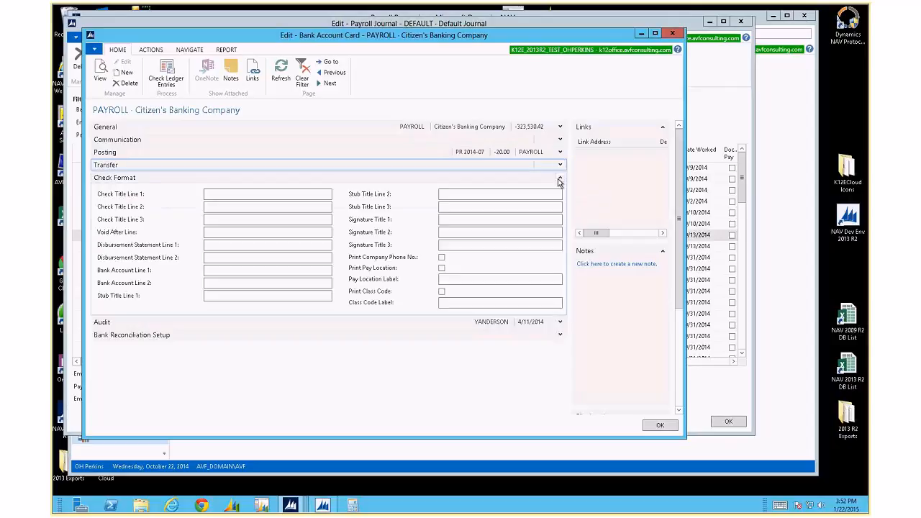
Step: Enable printing the pay location with the label "Bldg:" and the class code with the label "Group:"
left_click(442, 268)
left_click(449, 279)
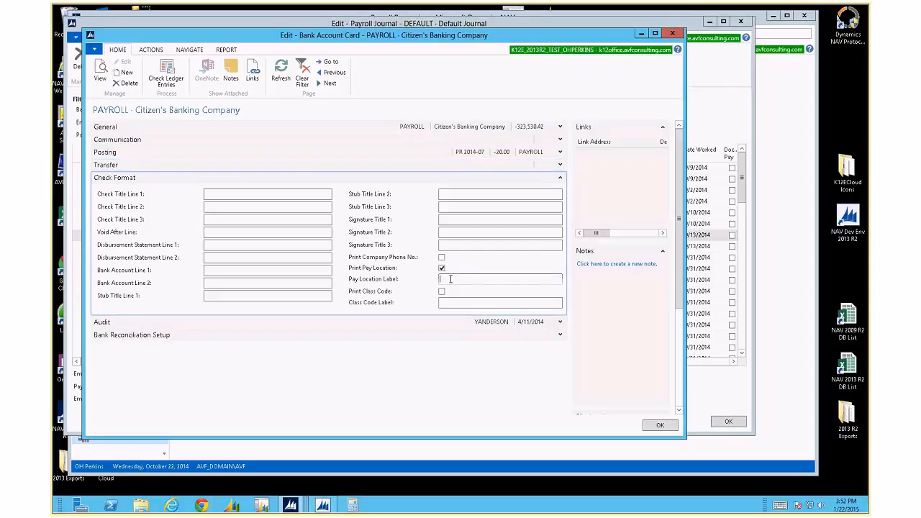
type("Bldg:")
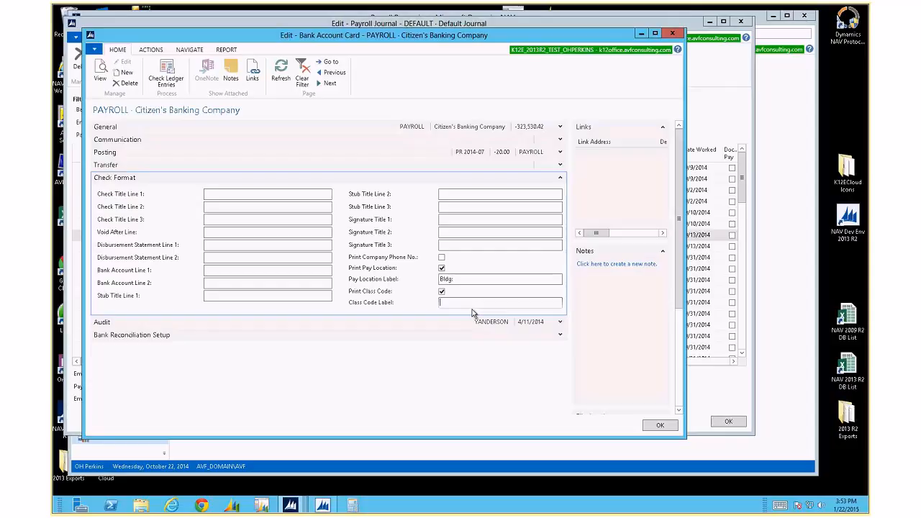
type("Group:")
left_click(464, 244)
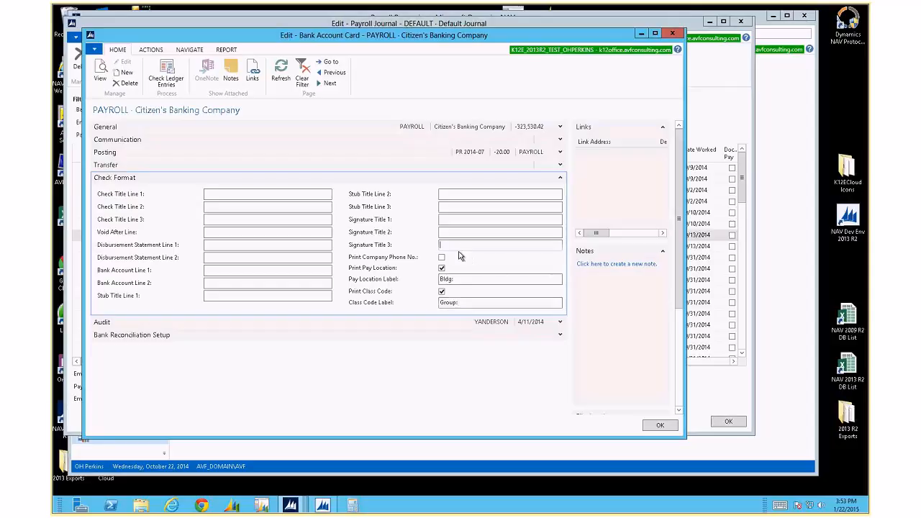
Step: Turn off class code printing, set Signature Title 1 to "Big Cheeze", and close the PAYROLL bank account card
left_click(442, 292)
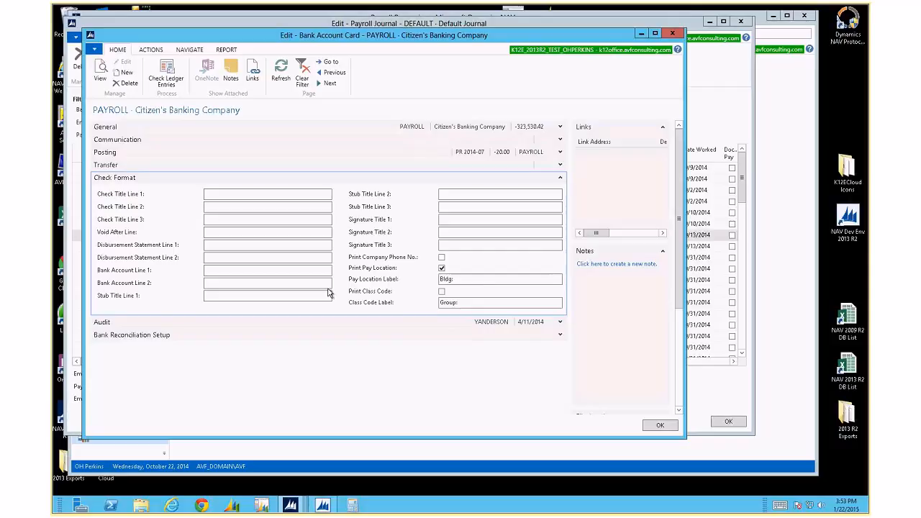
left_click(450, 222)
type("Big Cheeze")
key("Tab")
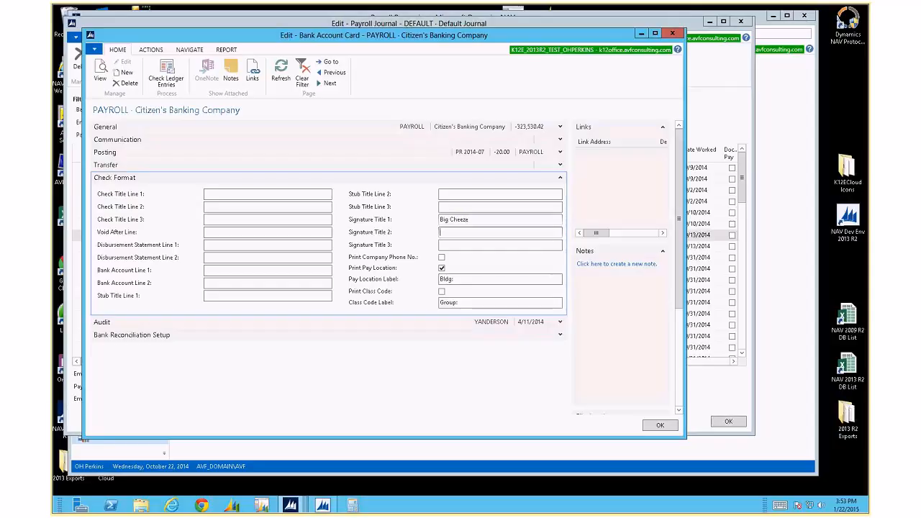
left_click(660, 425)
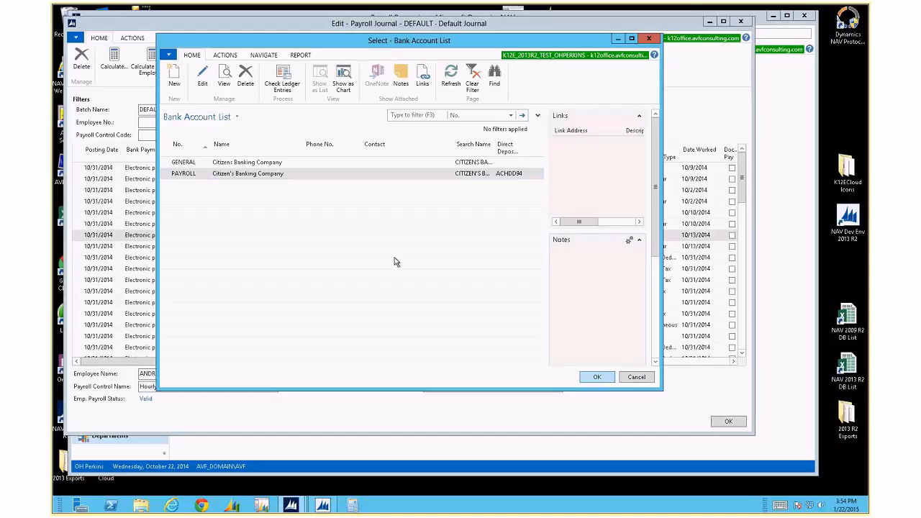
Step: Preview the Export Direct Deposits report for the PAYROLL bank account, allowing the external file component for this client session
key("Return")
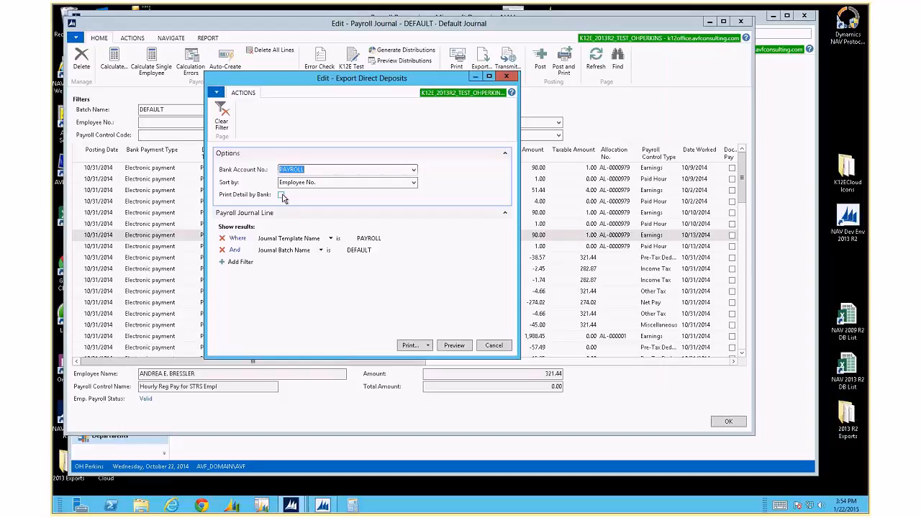
left_click(454, 346)
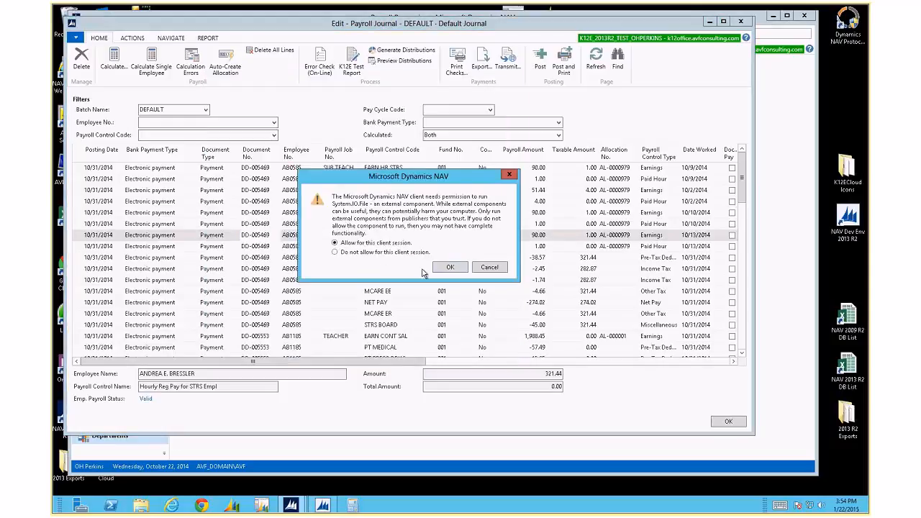
left_click(451, 268)
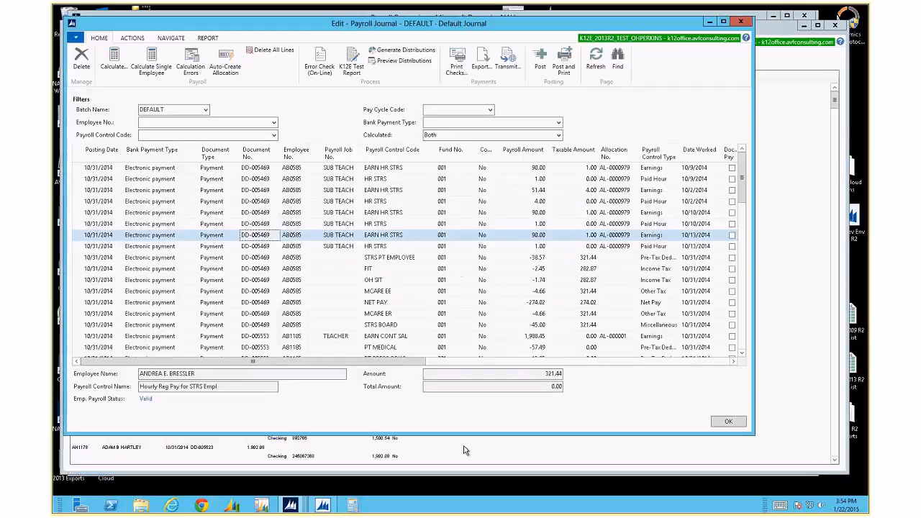
left_click(464, 437)
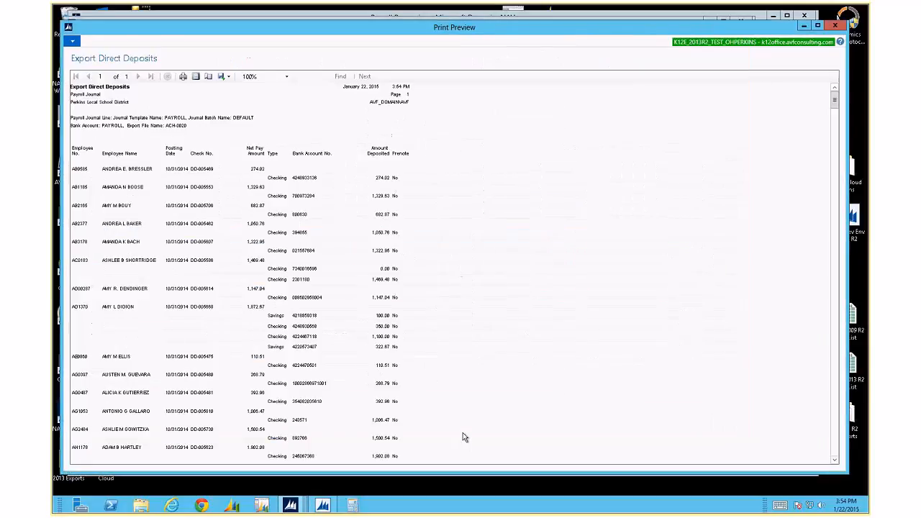
Step: Examine the employees' net pay, account types, deposited amounts and prenote flags in the Export Direct Deposits report at 150% zoom
left_click(190, 77)
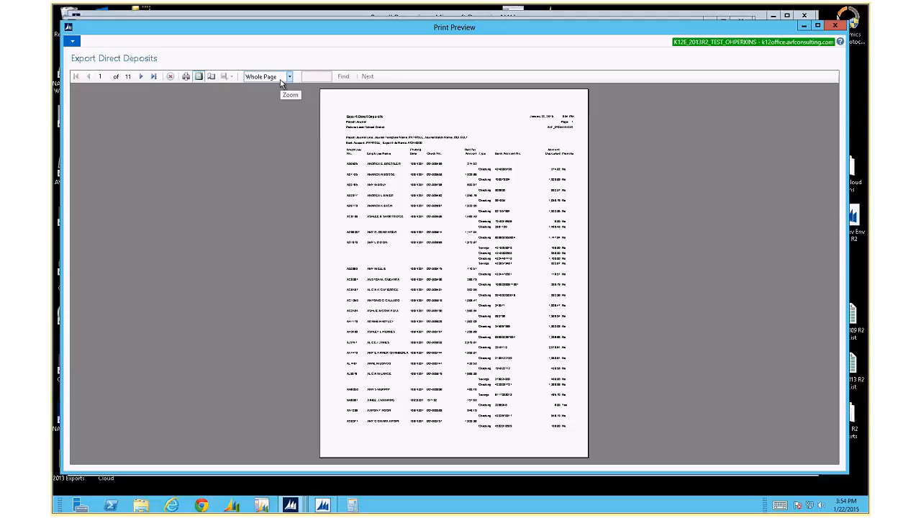
left_click(290, 79)
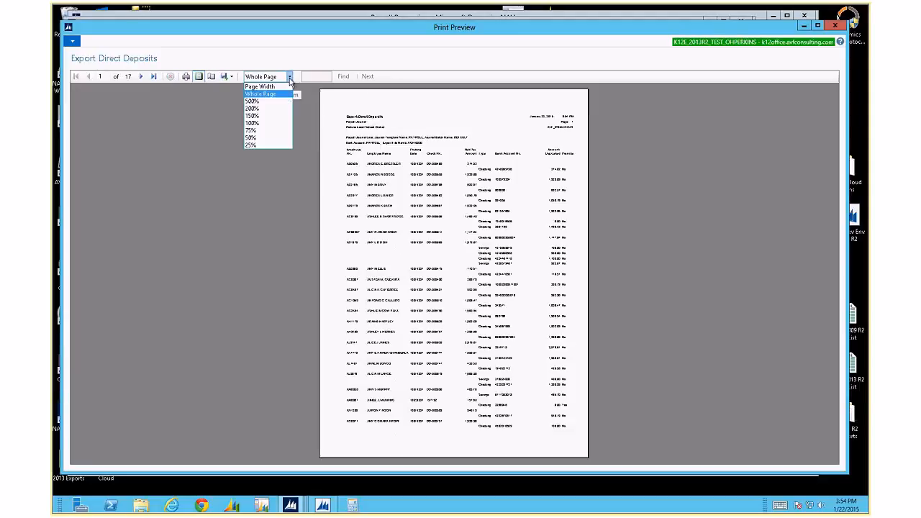
left_click(275, 115)
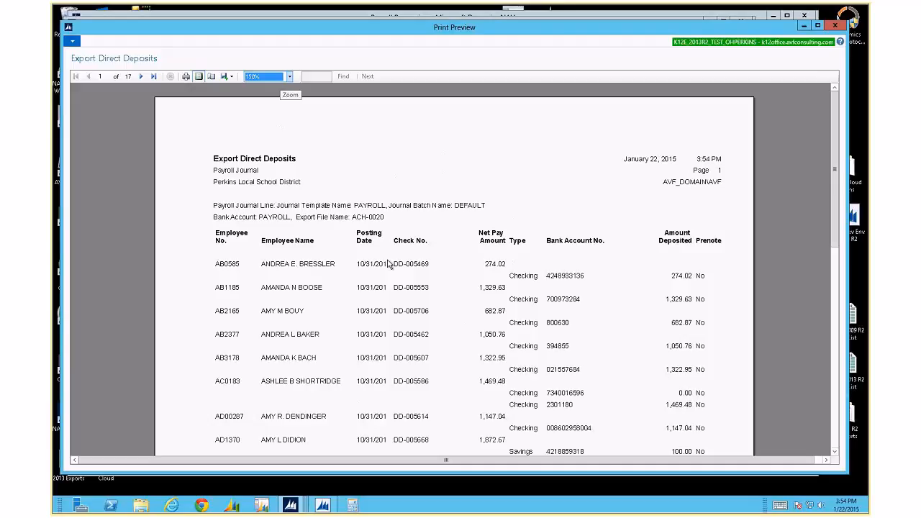
scroll(443, 288, "down", 3)
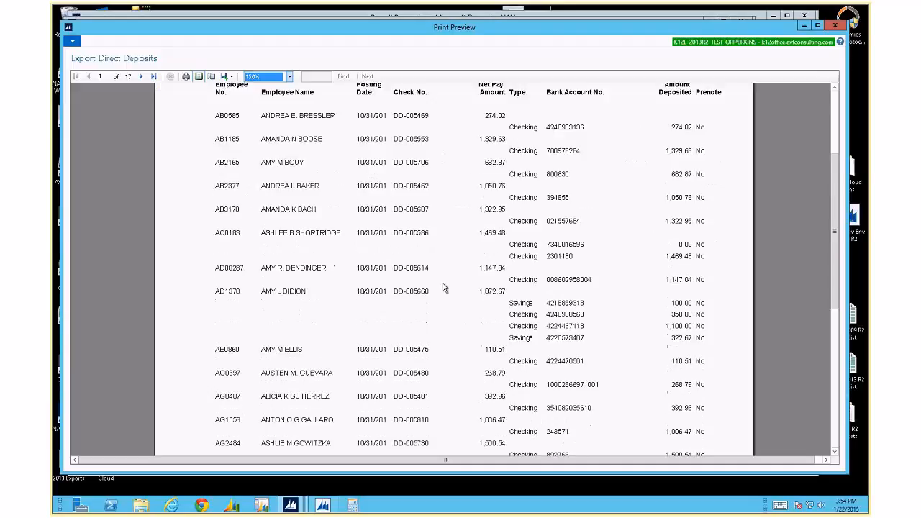
scroll(583, 188, "down", 7)
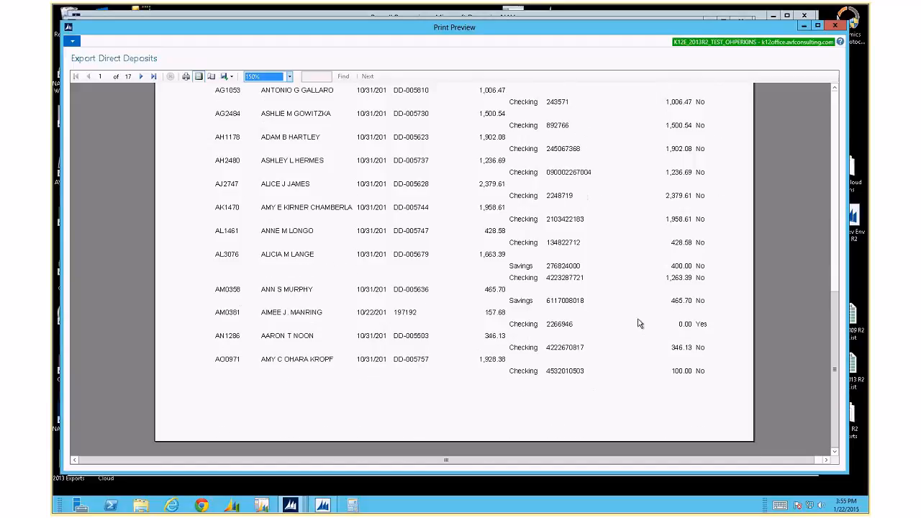
scroll(438, 261, "down", 6)
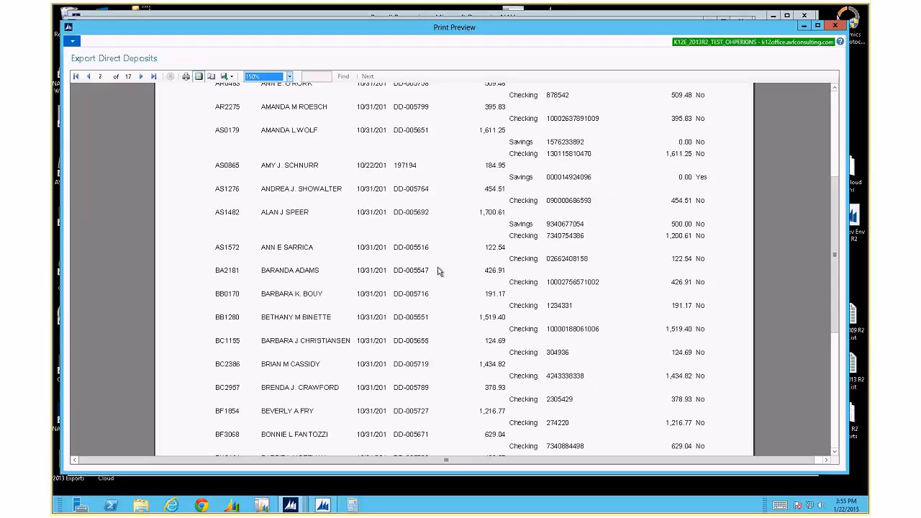
scroll(474, 279, "down", 5)
scroll(474, 279, "down", 15)
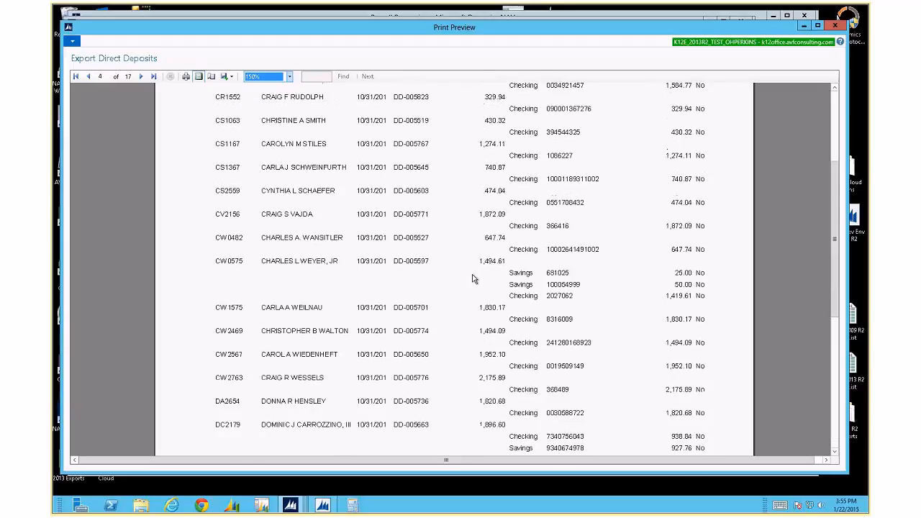
scroll(473, 279, "down", 4)
scroll(474, 278, "down", 8)
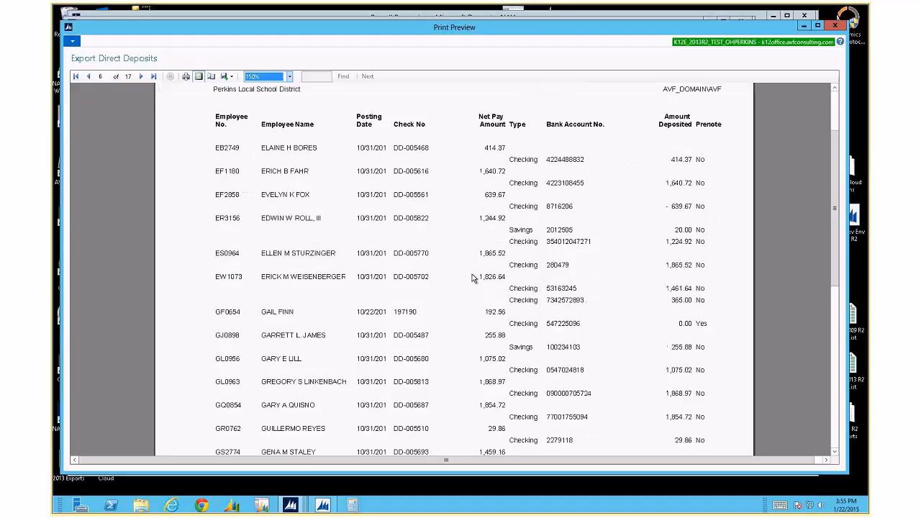
scroll(473, 279, "down", 3)
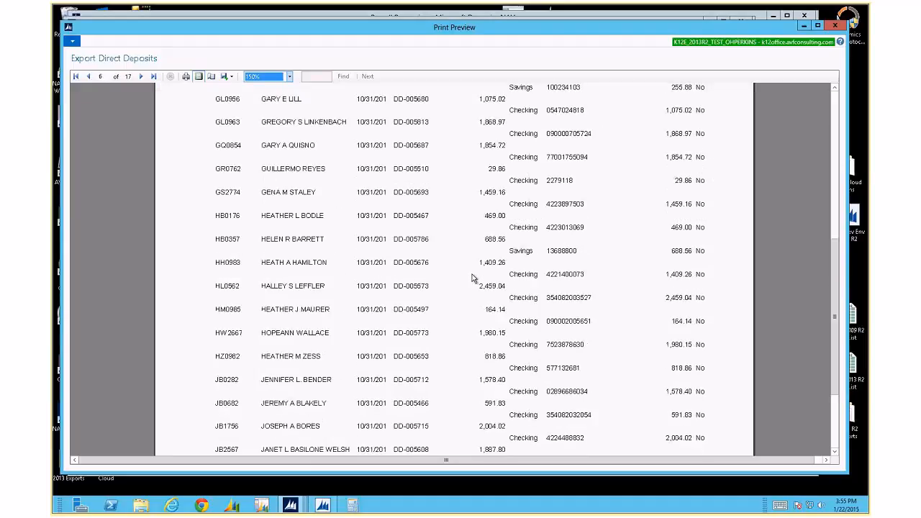
scroll(474, 279, "down", 15)
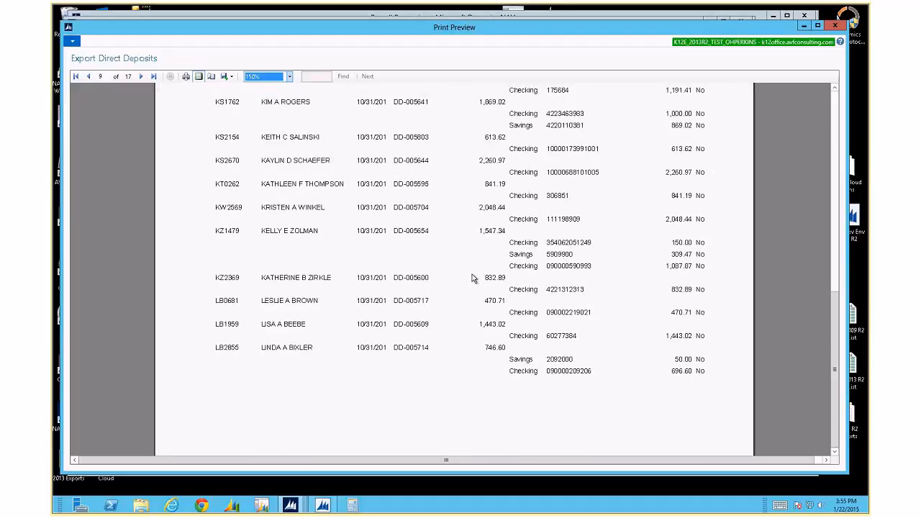
scroll(473, 278, "down", 20)
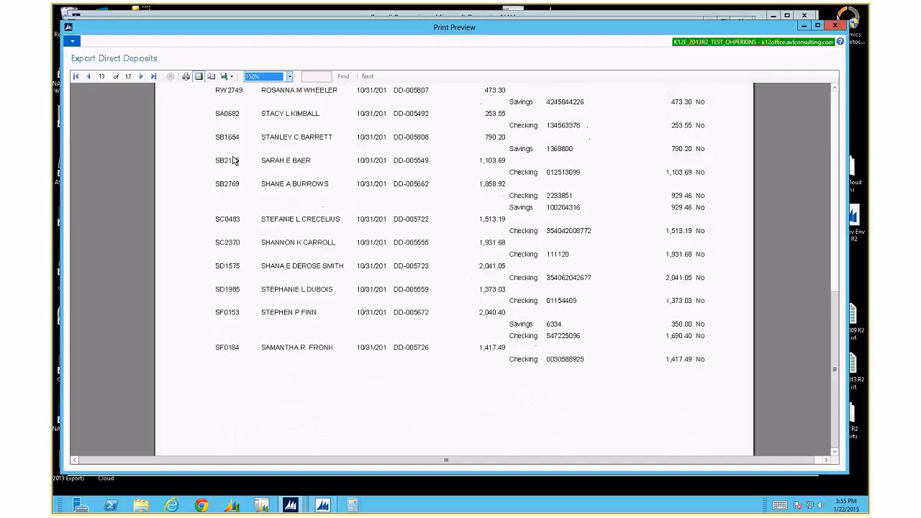
Step: Check the report totals on the last page of the Export Direct Deposits report, and close the preview
scroll(234, 160, "down", 10)
left_click(153, 77)
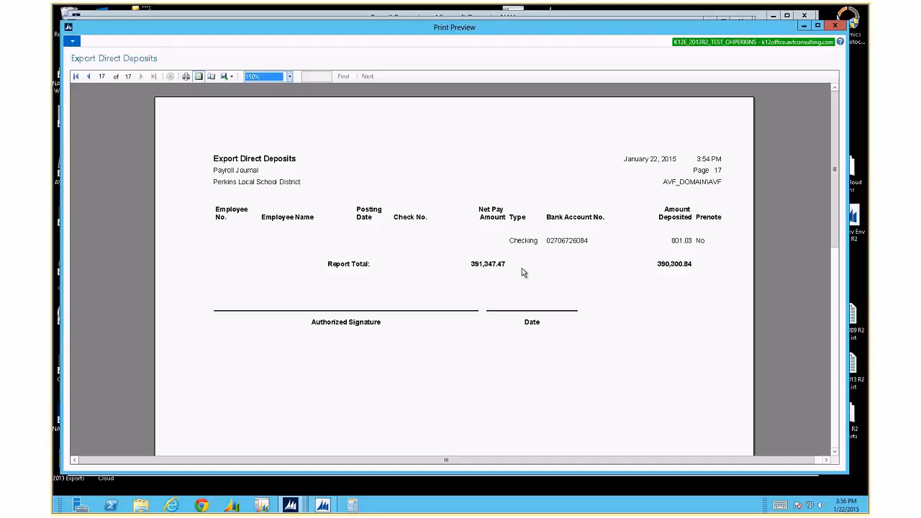
key("Escape")
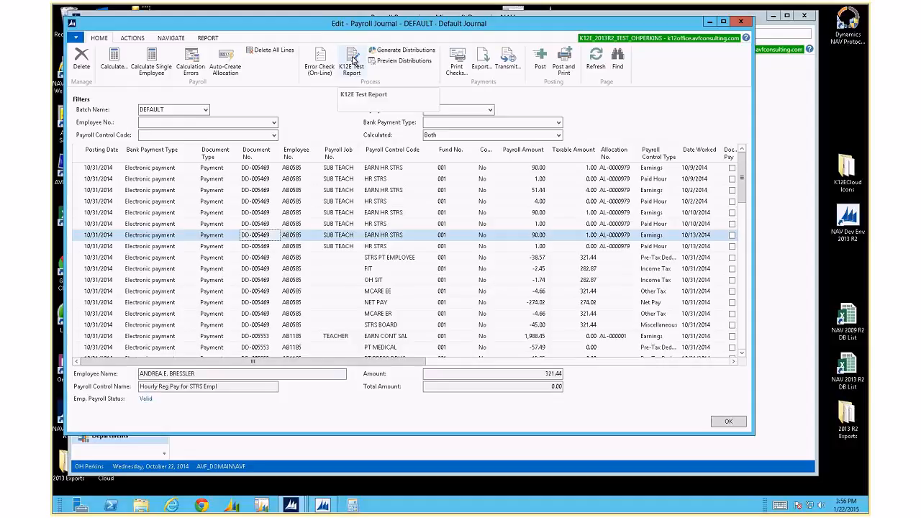
Step: Preview the Payroll Journal's standard test report with only Pay Control Totals enabled for the DEFAULT batch
left_click(207, 38)
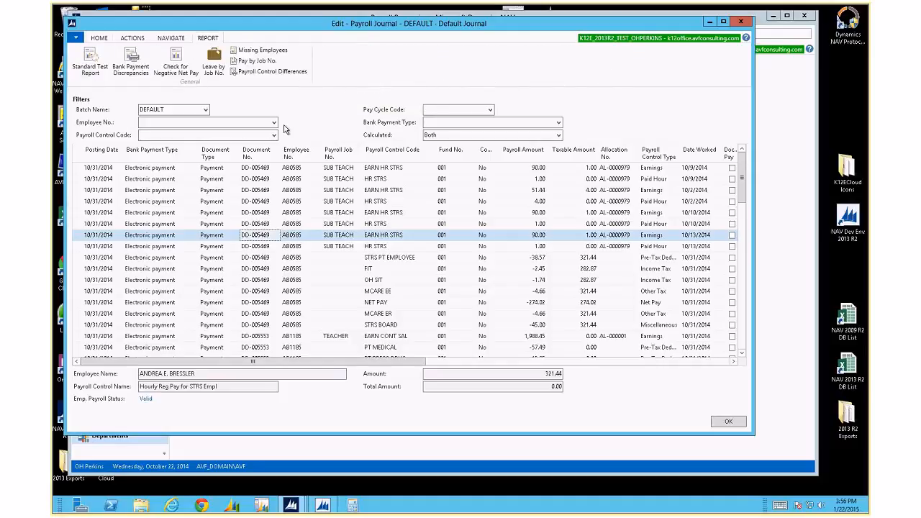
left_click(92, 63)
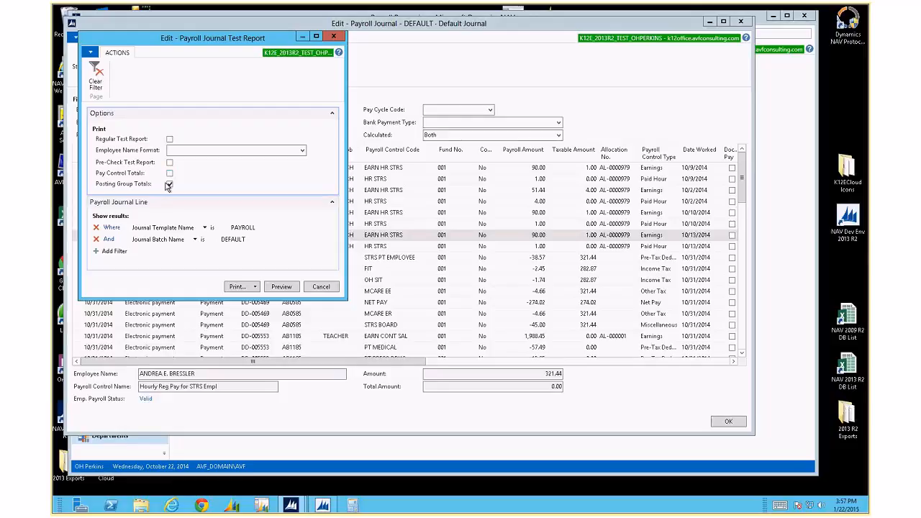
left_click(169, 174)
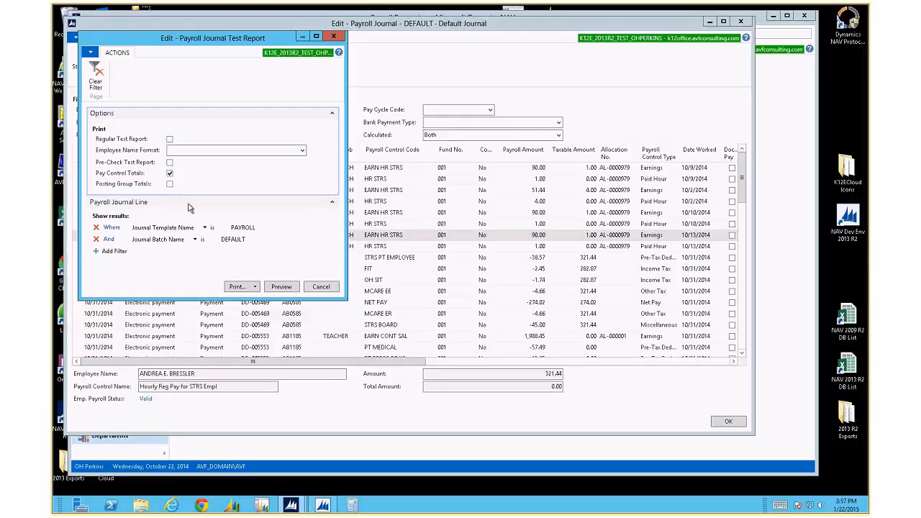
left_click(285, 288)
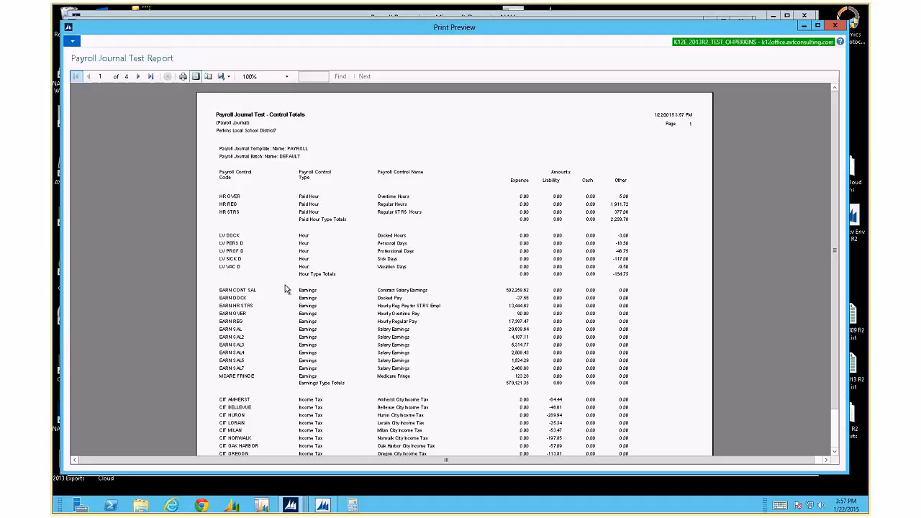
Step: Review the hours, earnings, taxes, net pay and deductions in the control totals report at 150% zoom, and close the preview
left_click(287, 76)
left_click(267, 119)
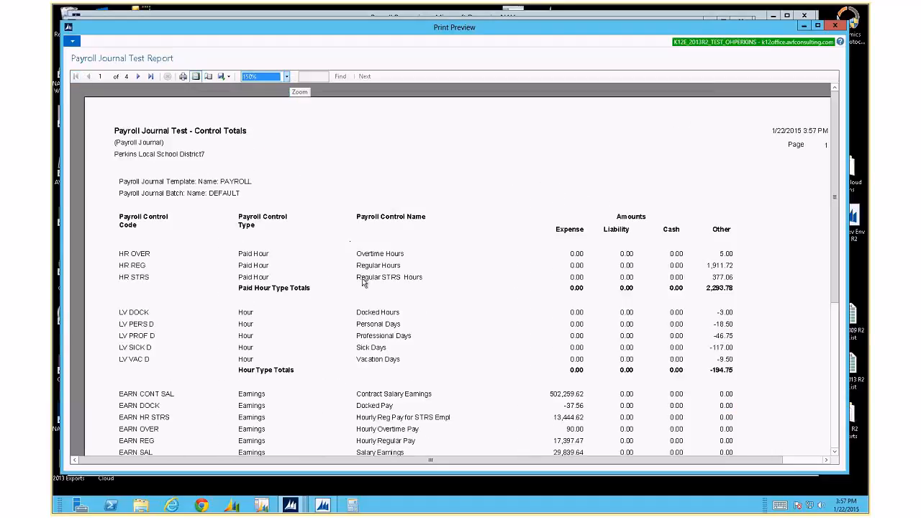
scroll(361, 289, "down", 3)
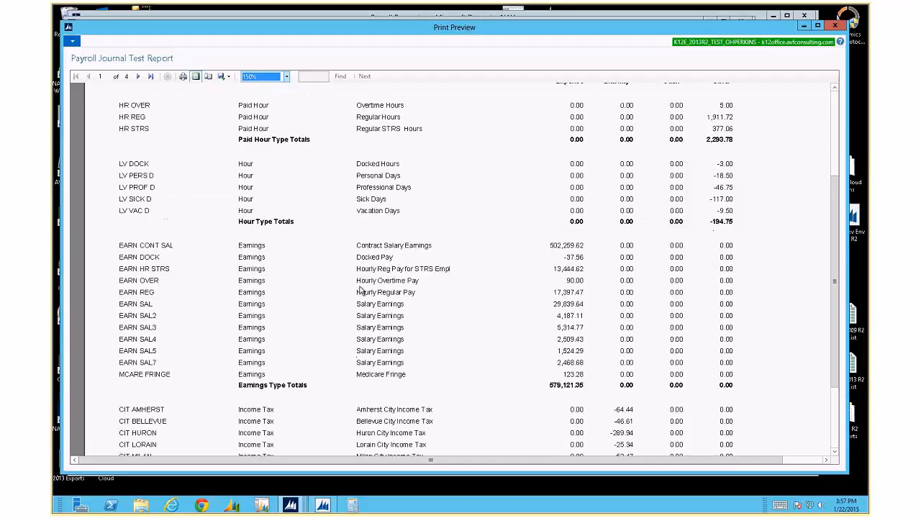
scroll(361, 290, "down", 3)
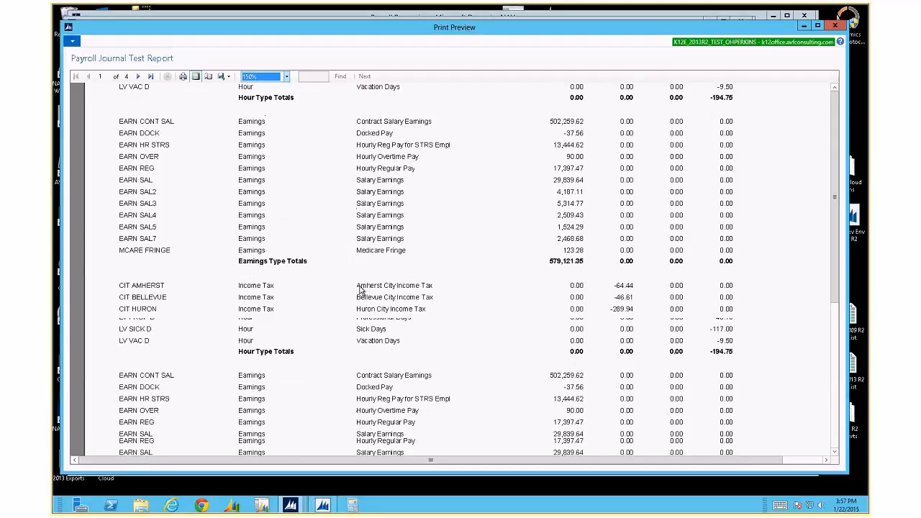
scroll(360, 289, "down", 3)
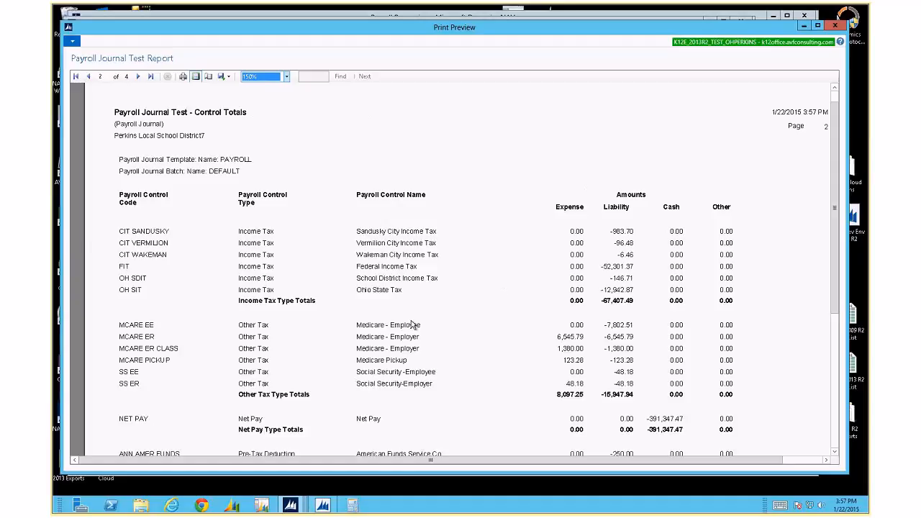
scroll(412, 325, "down", 10)
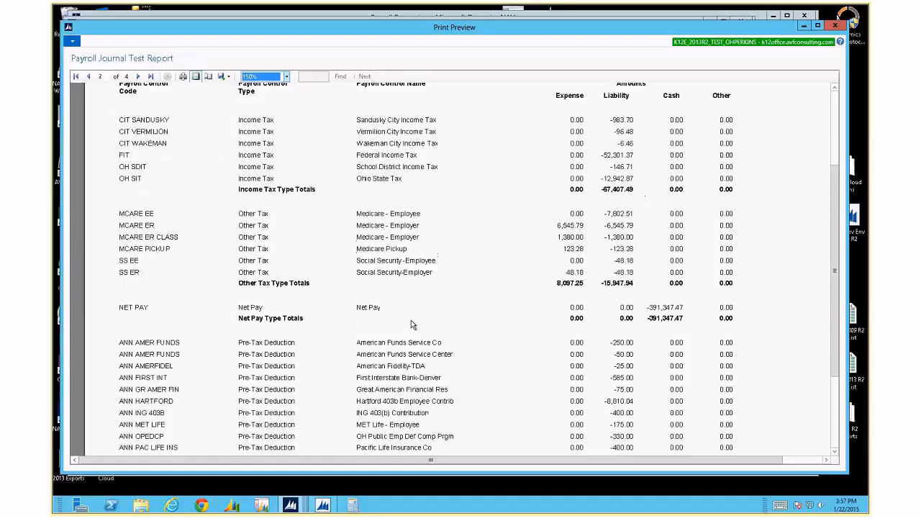
scroll(412, 324, "down", 3)
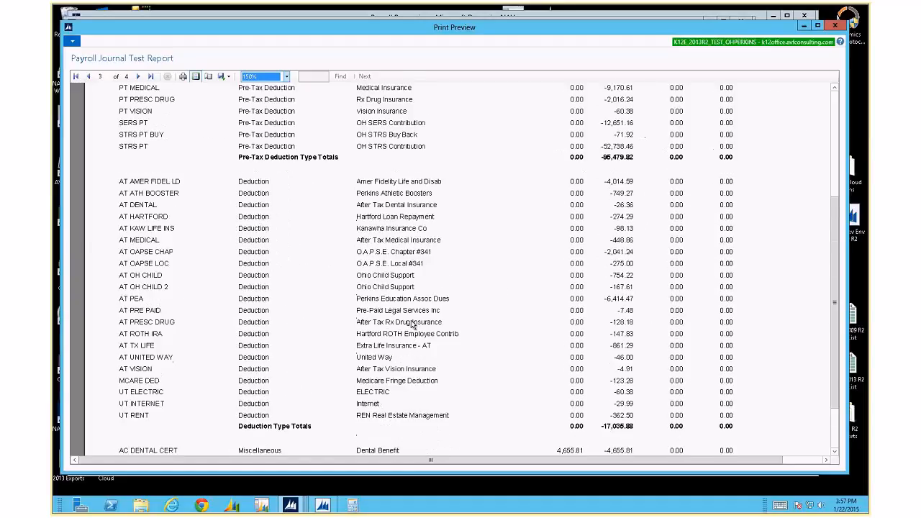
scroll(412, 324, "up", 10)
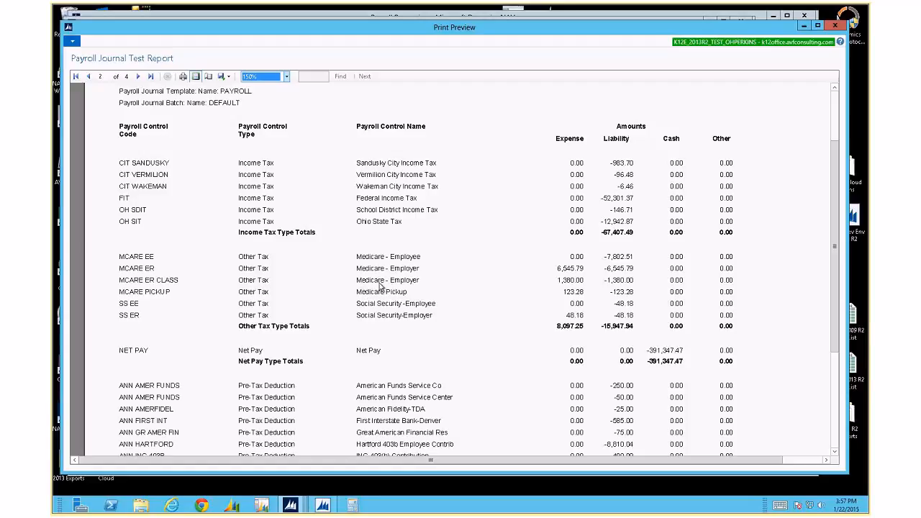
left_click(836, 26)
Step: Preview the standard test report with only Posting Group Totals for the DEFAULT batch, and view it at 150% zoom
left_click(103, 62)
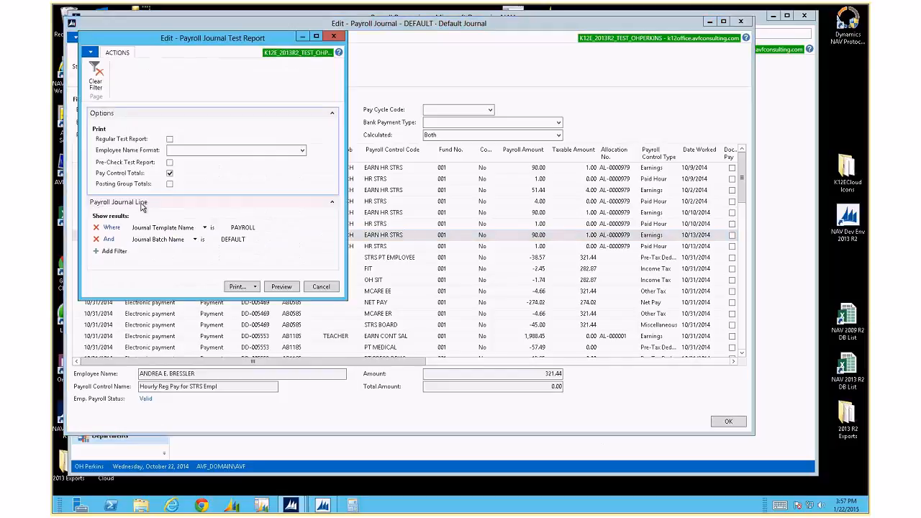
left_click(283, 287)
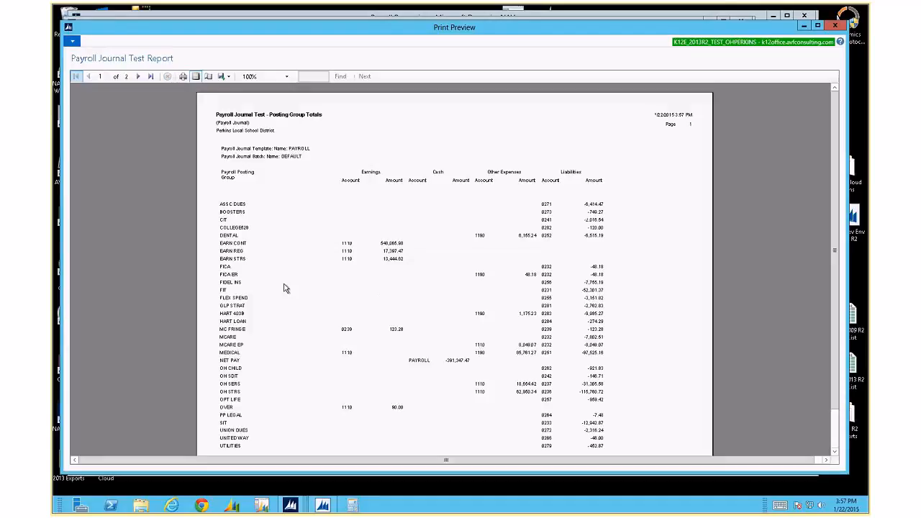
left_click(285, 76)
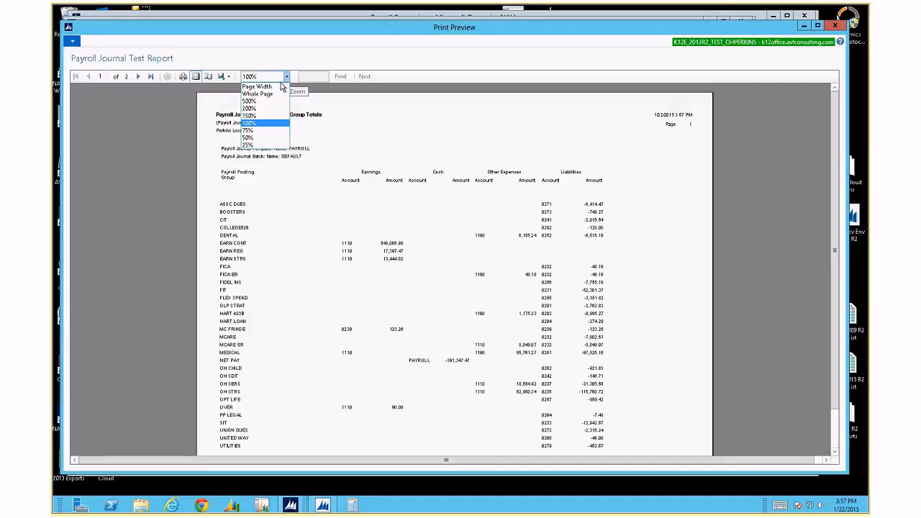
left_click(263, 116)
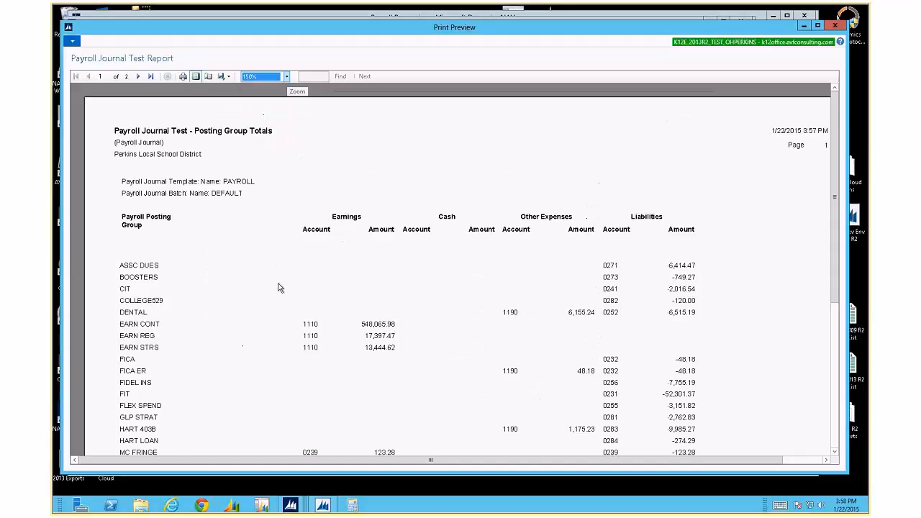
Step: Review the account amounts for each payroll posting group in the Posting Group Totals report, and close the preview
scroll(280, 288, "down", 3)
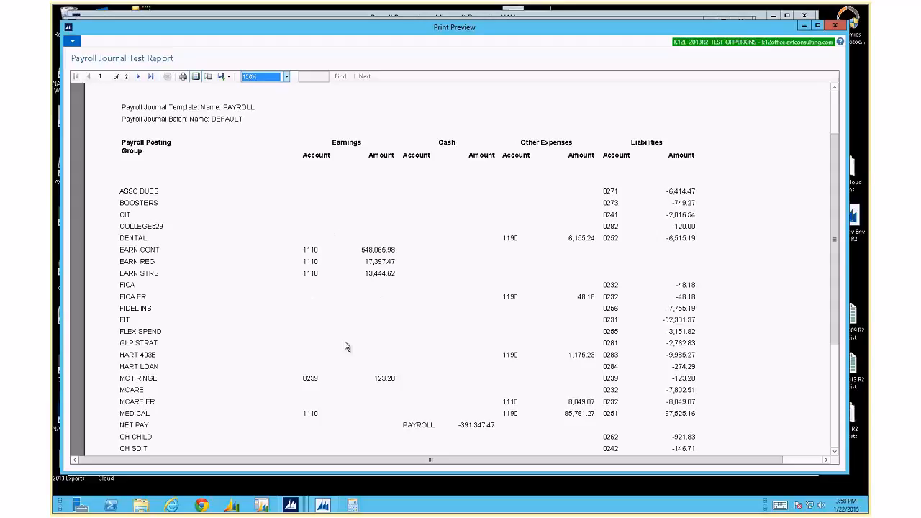
scroll(343, 347, "down", 3)
scroll(343, 347, "down", 5)
scroll(344, 347, "up", 8)
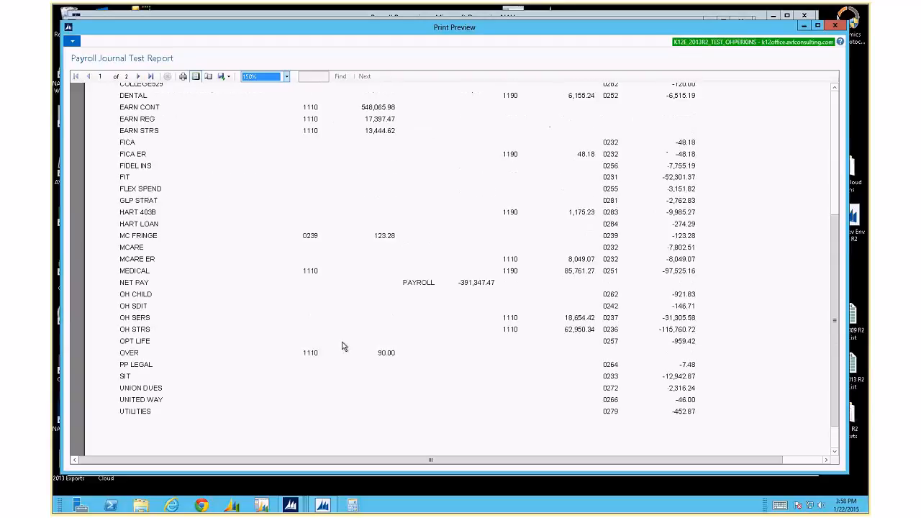
scroll(343, 347, "up", 1)
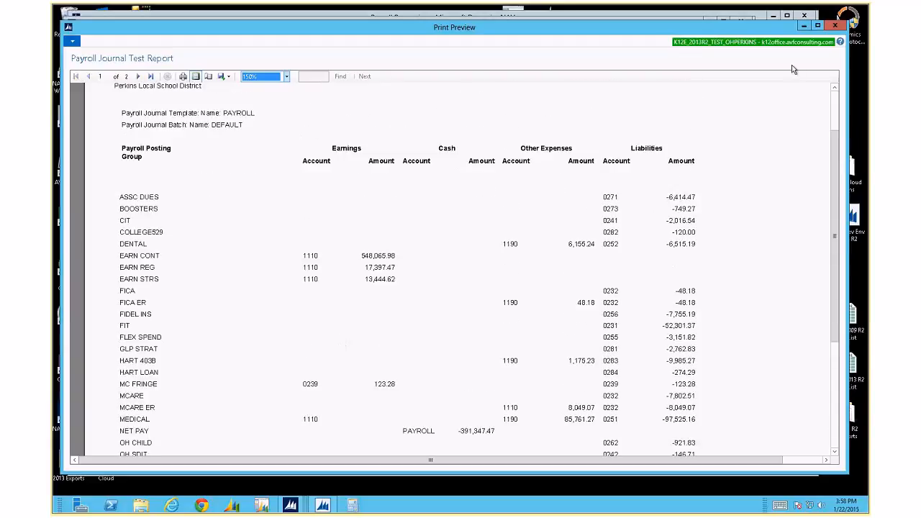
left_click(835, 26)
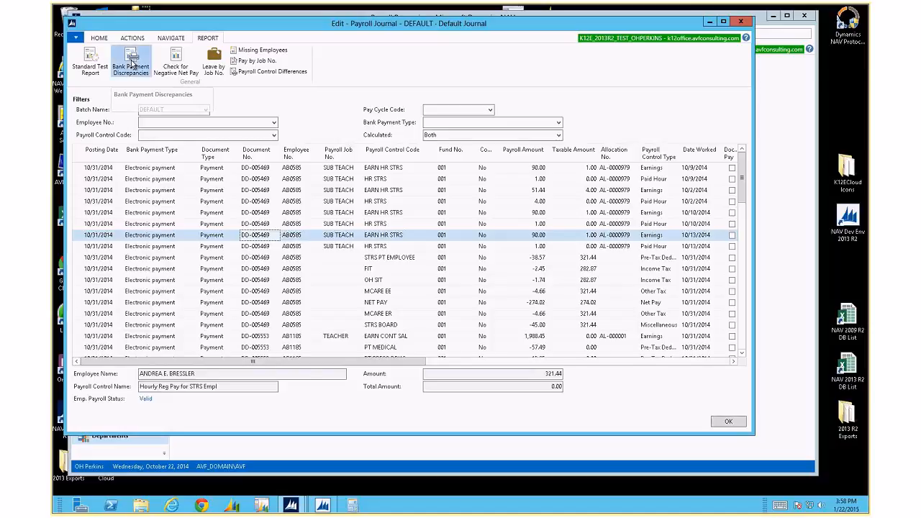
Step: Preview the Bank Payment Discrepancies report for the PAYROLL template and DEFAULT batch, and close the preview
left_click(132, 64)
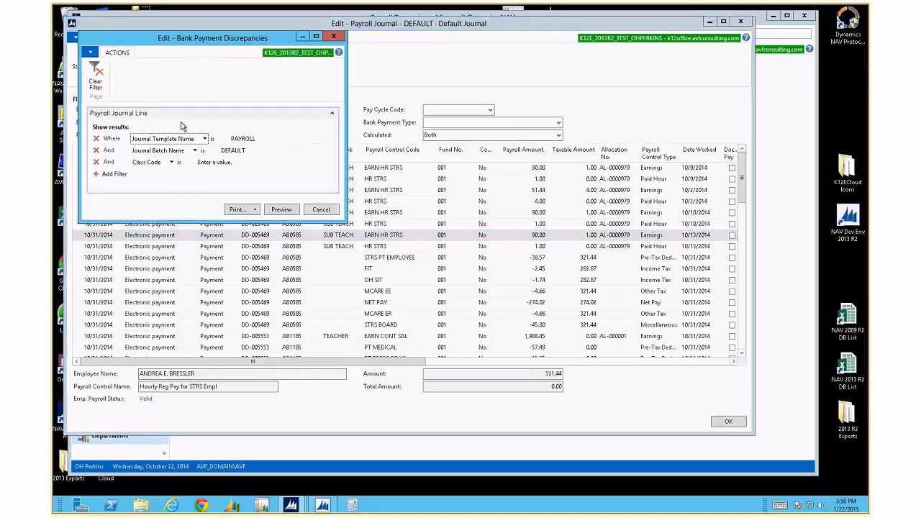
left_click(279, 213)
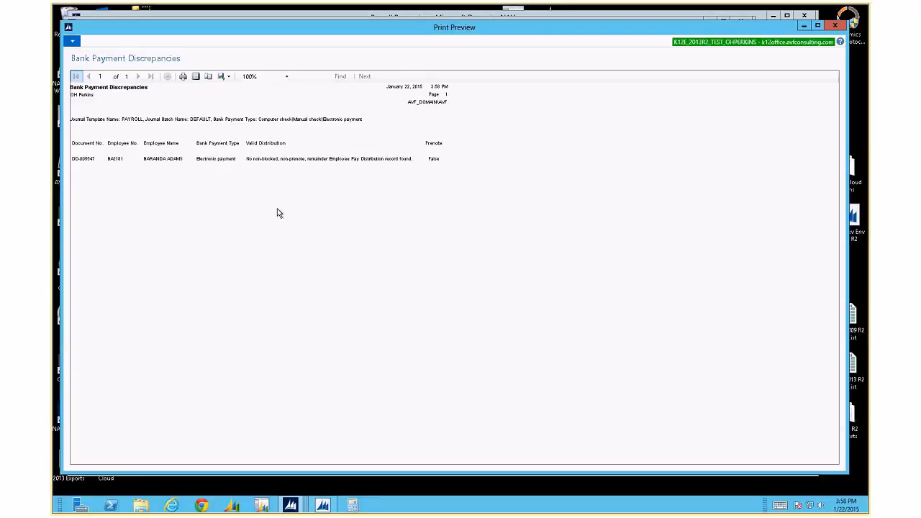
key("Escape")
Step: Filter the Payroll Journal to the employee number from the discrepancies report, and open that employee's pay distribution from the employee card
left_click(161, 121)
type("ba")
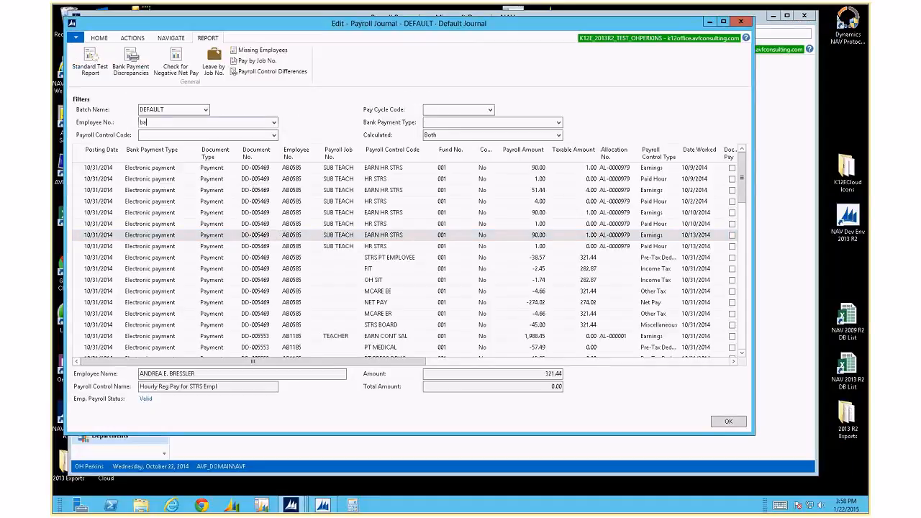
type("2181")
key("Tab")
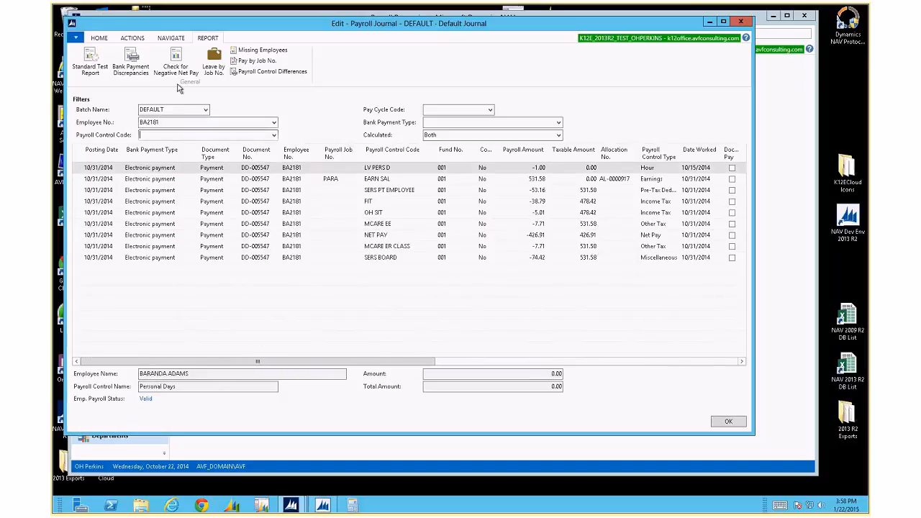
left_click(180, 40)
left_click(245, 62)
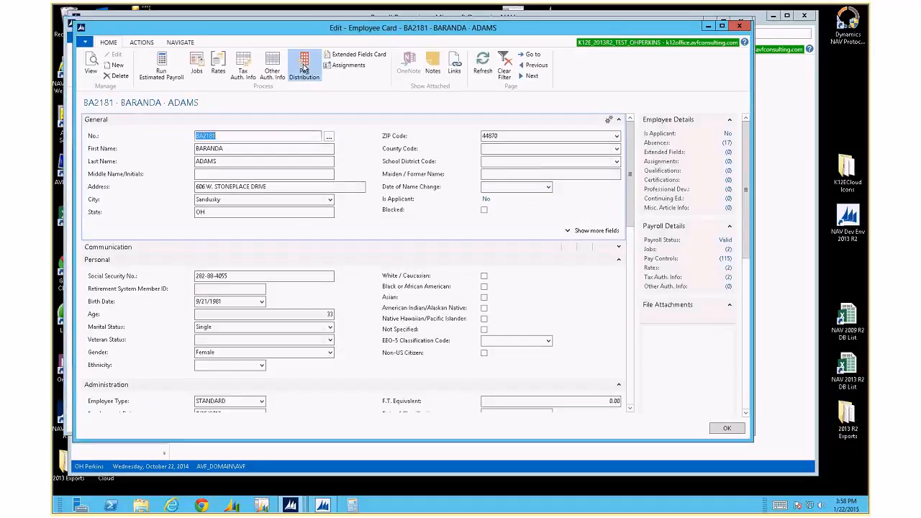
left_click(304, 67)
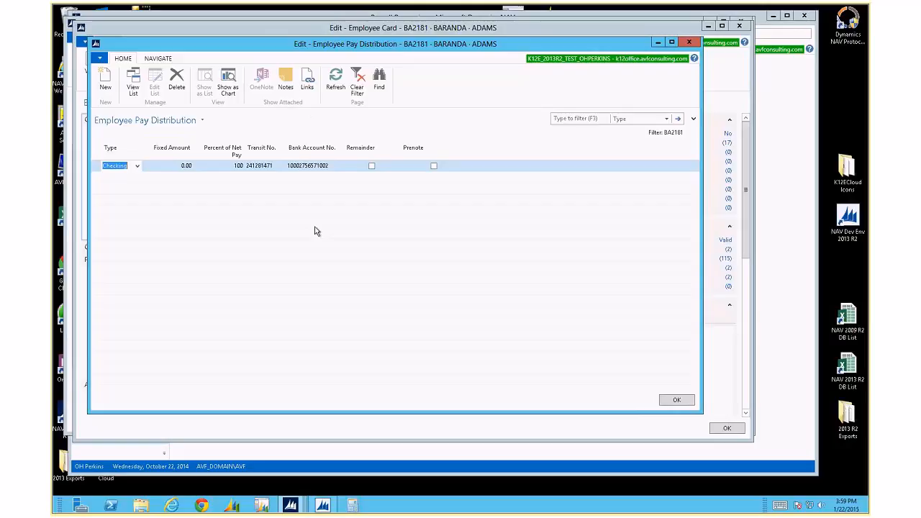
Step: Try to mark the Checking distribution as Remainder, discard the change, and close the pay distribution and employee card
left_click(372, 166)
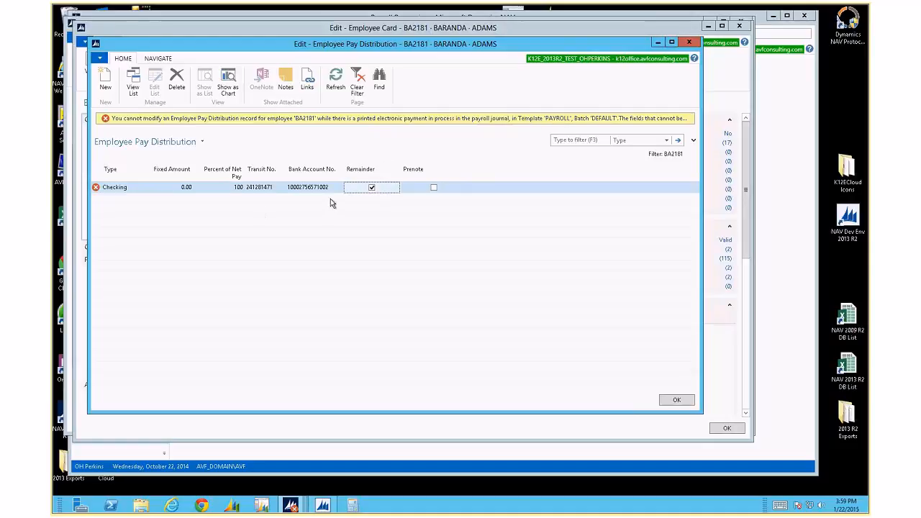
key("Escape")
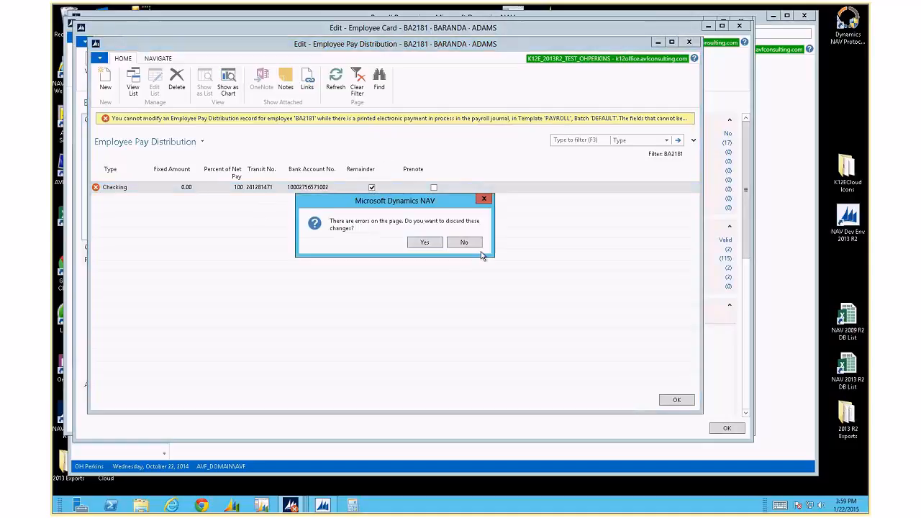
left_click(424, 242)
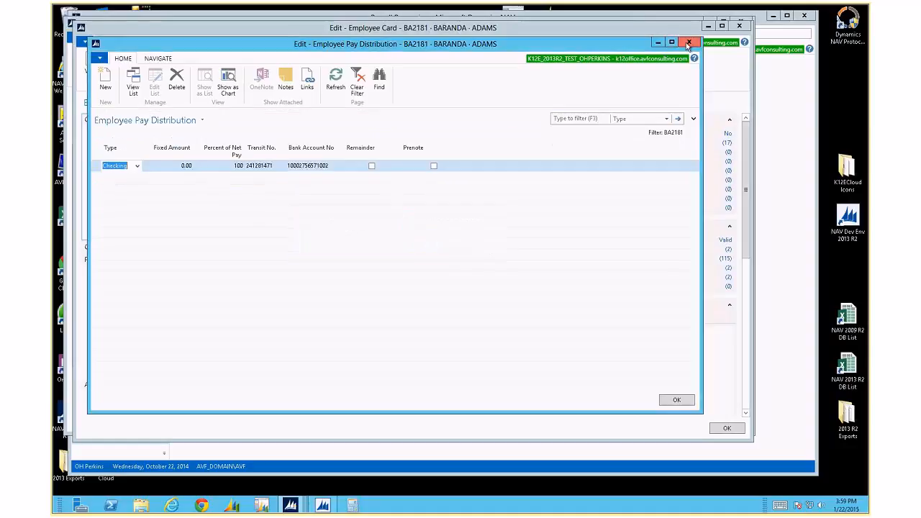
left_click(688, 43)
left_click(739, 26)
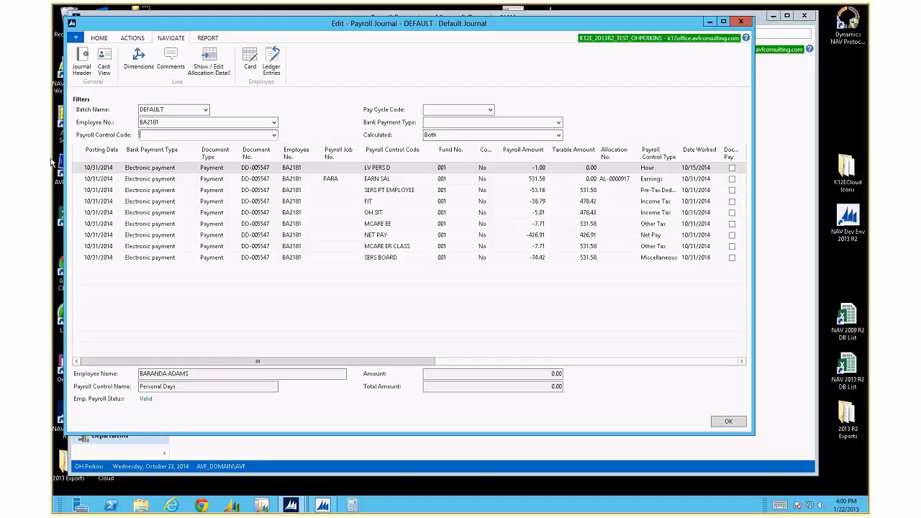
Step: Clear the employee number filter in the Payroll Journal
key("shift+Tab")
key("Delete")
left_click(158, 135)
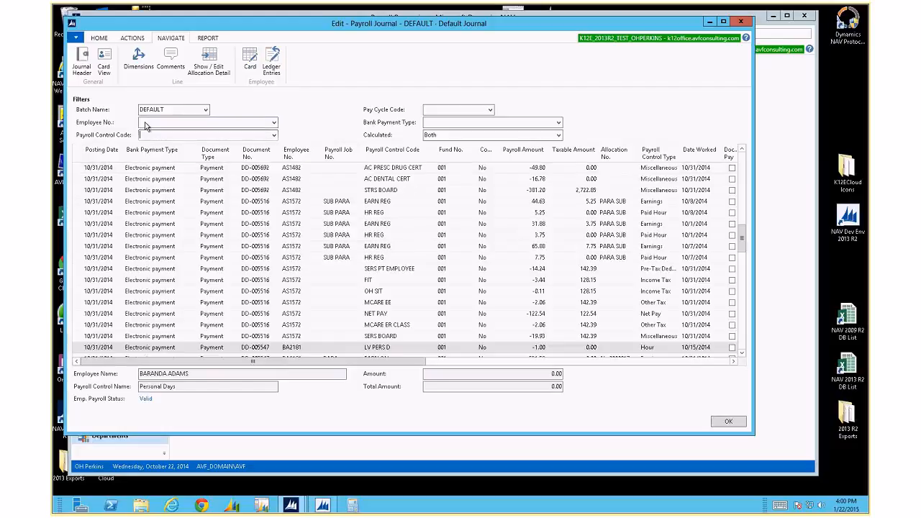
Step: Preview the negative net pay report for the PAYROLL template and DEFAULT batch, and close the preview
left_click(136, 40)
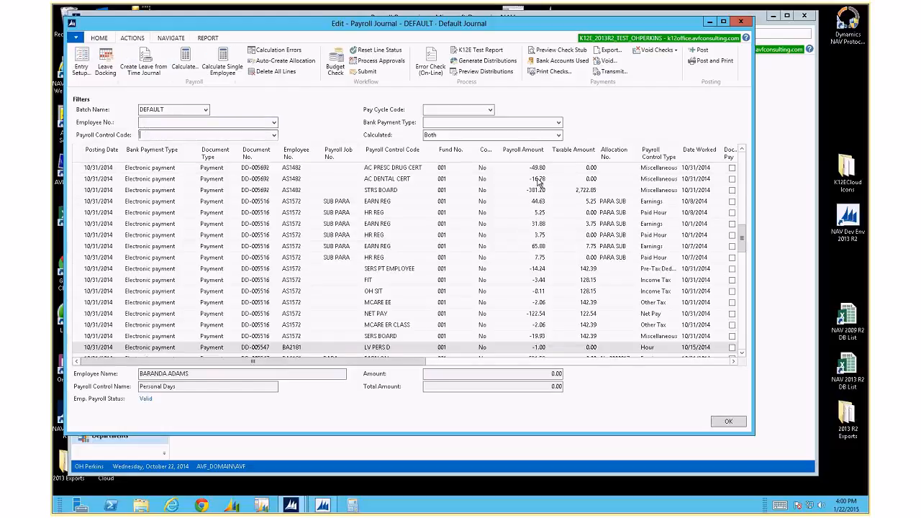
left_click(208, 38)
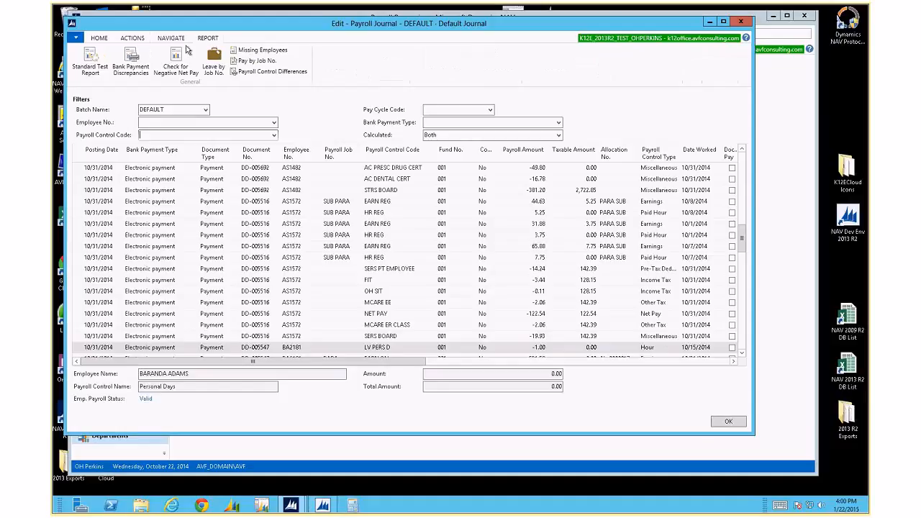
left_click(178, 55)
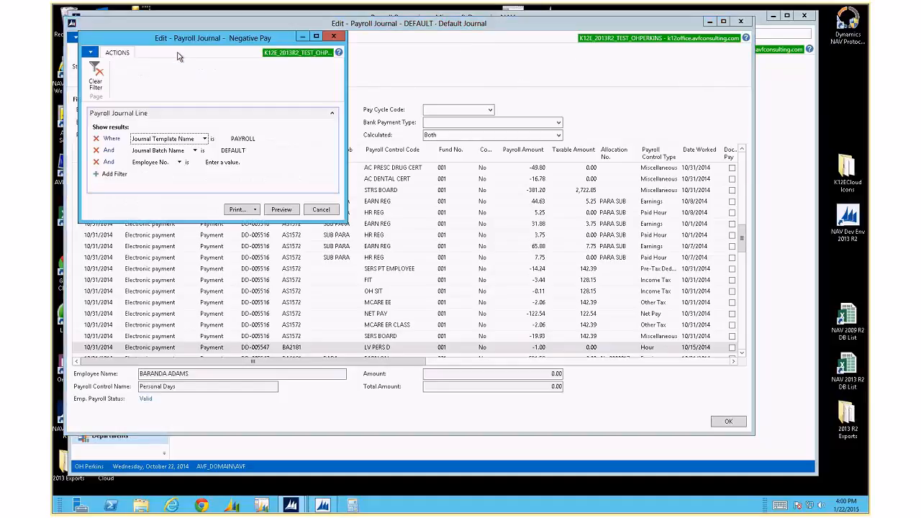
left_click(282, 209)
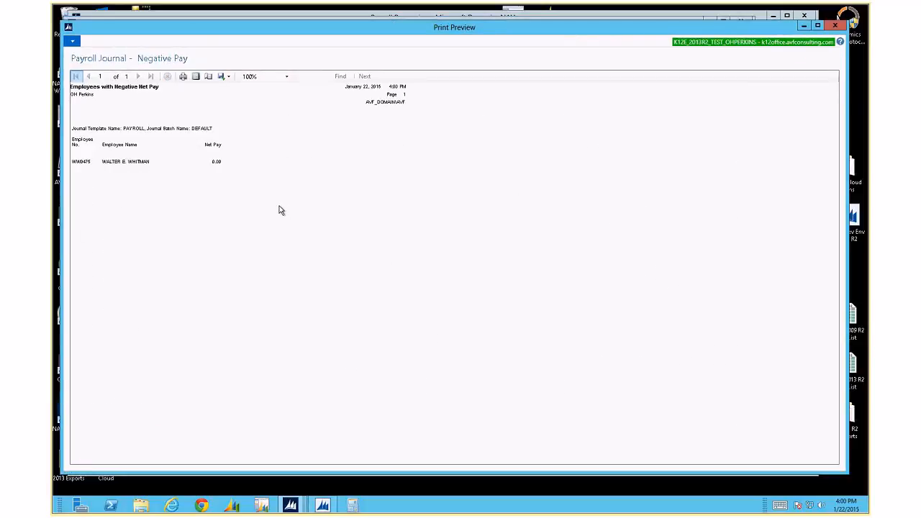
key("Escape")
Step: Filter the Payroll Journal to the employee number from the negative net pay report, and select that employee's 10/8/2014 HR REG line
left_click(177, 134)
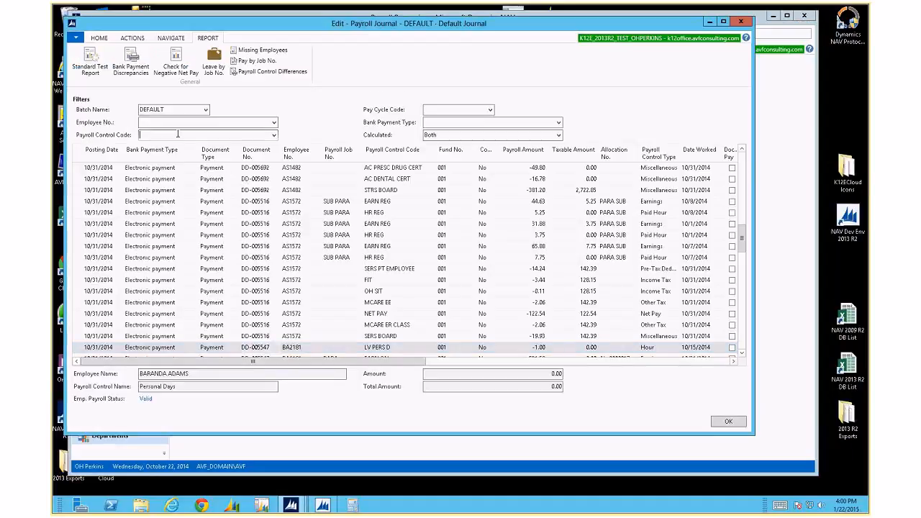
left_click(184, 122)
type("ww01")
type("75")
key("Tab")
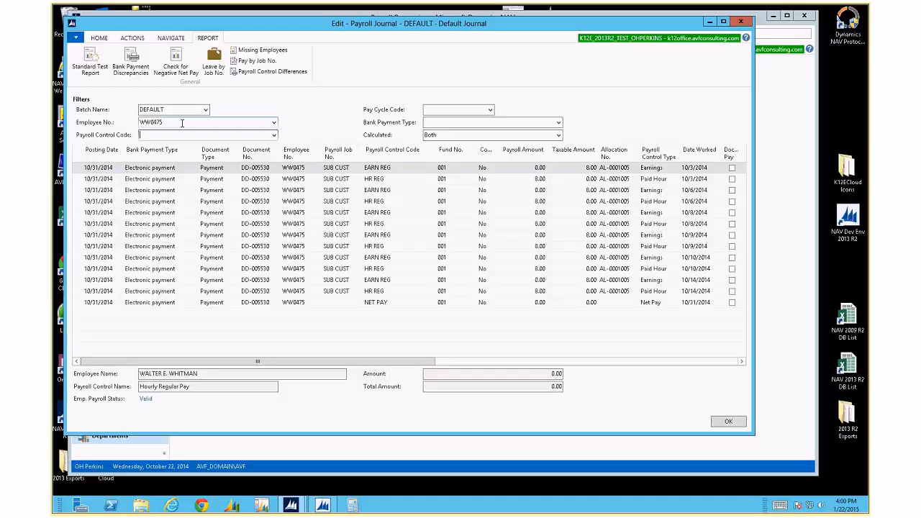
left_click(175, 223)
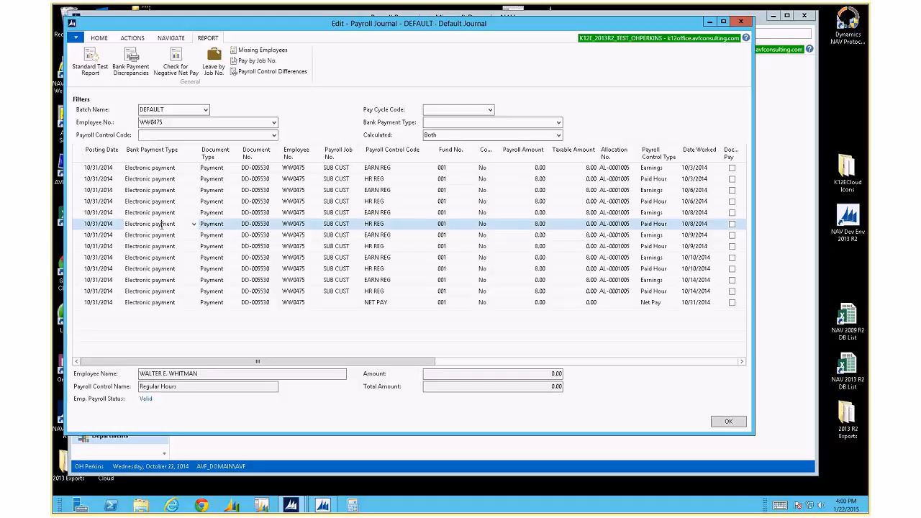
Step: Try to void the single check belonging to the filtered employee's 10/8/2014 HR REG line
left_click(141, 38)
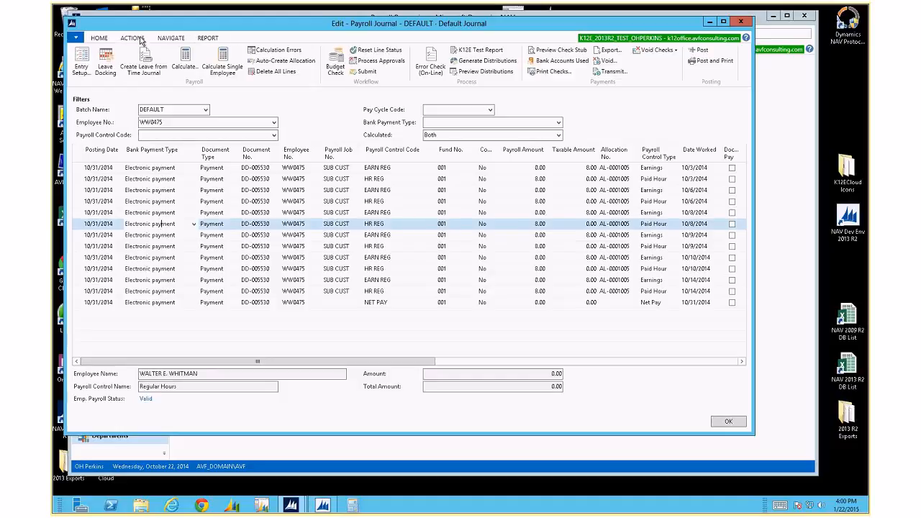
left_click(611, 64)
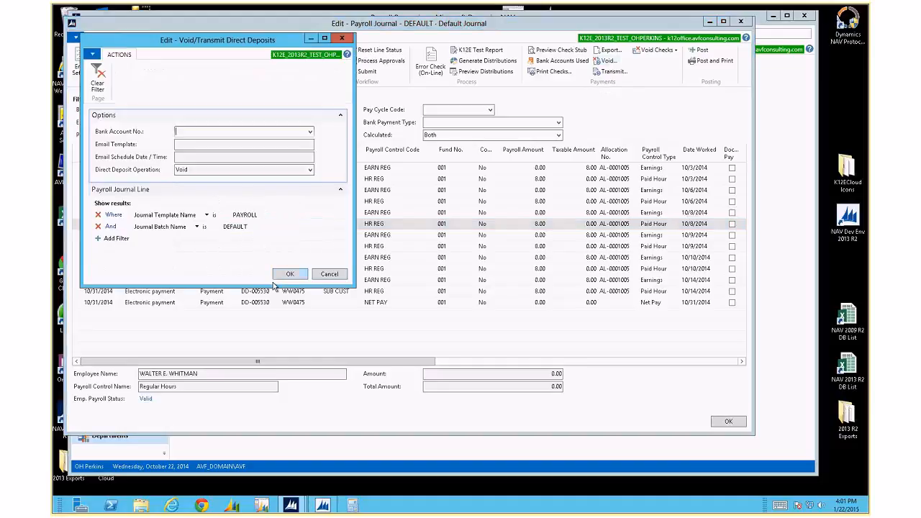
left_click(330, 275)
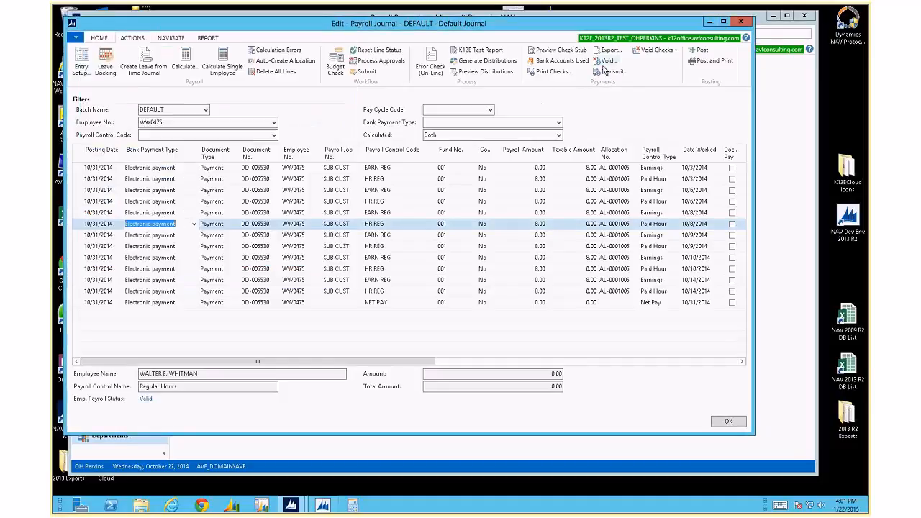
left_click(655, 49)
left_click(655, 64)
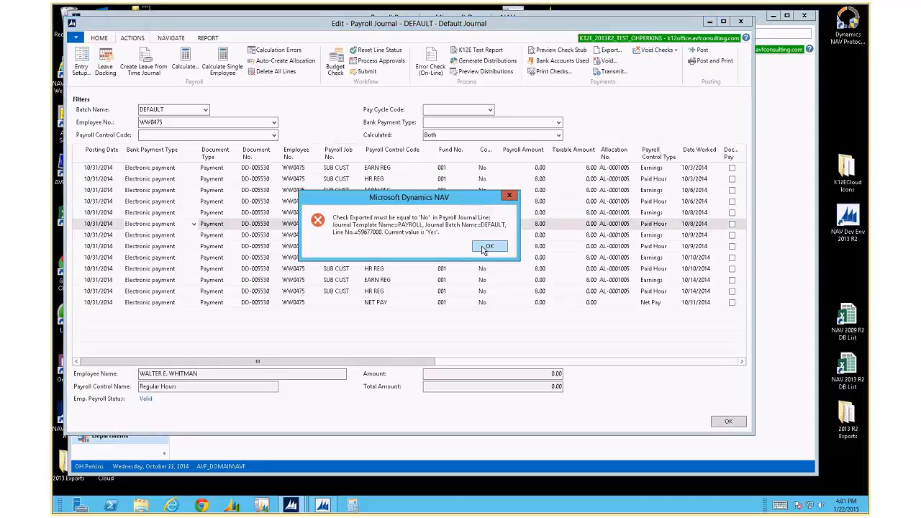
left_click(488, 247)
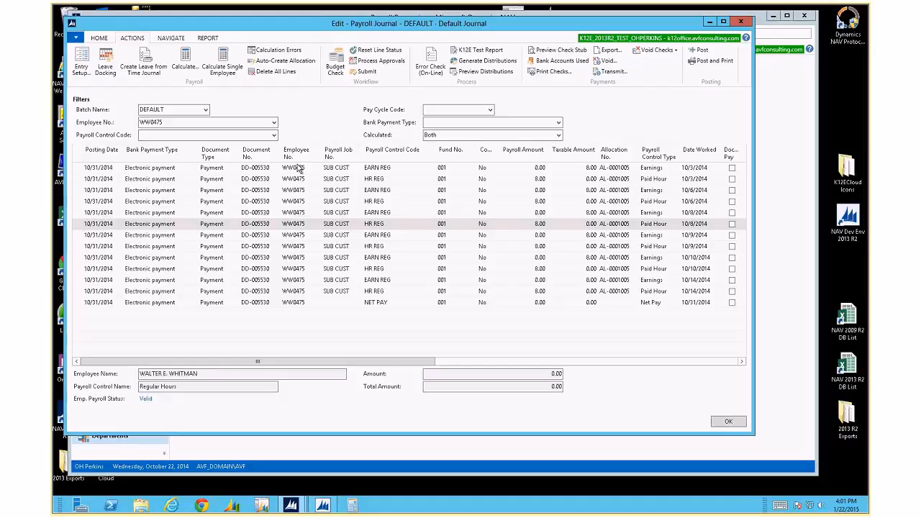
Step: Void all direct deposits written against bank account PAYROLL for the DEFAULT batch, and confirm the operation
left_click(157, 134)
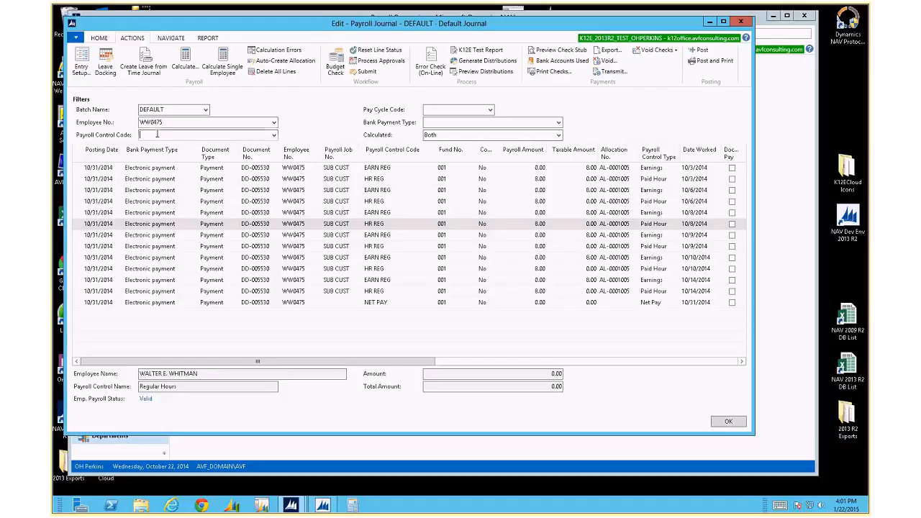
left_click(608, 62)
left_click(309, 133)
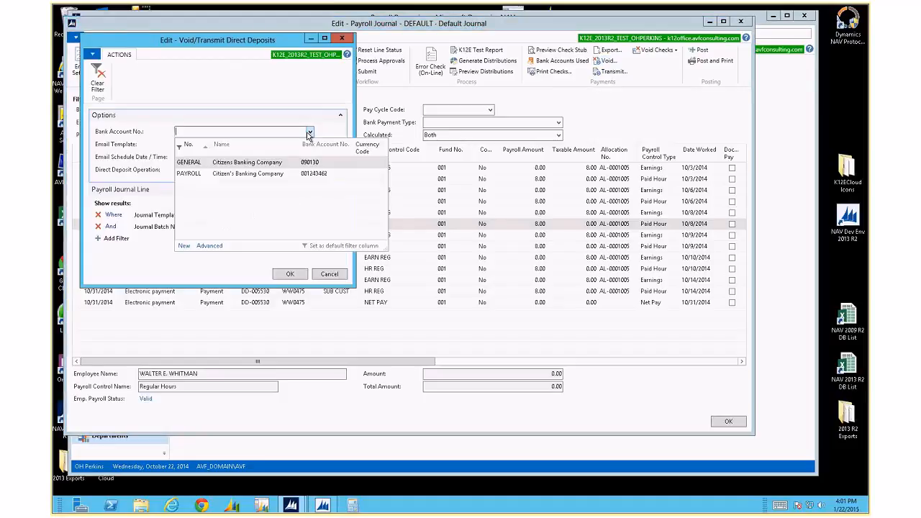
left_click(229, 173)
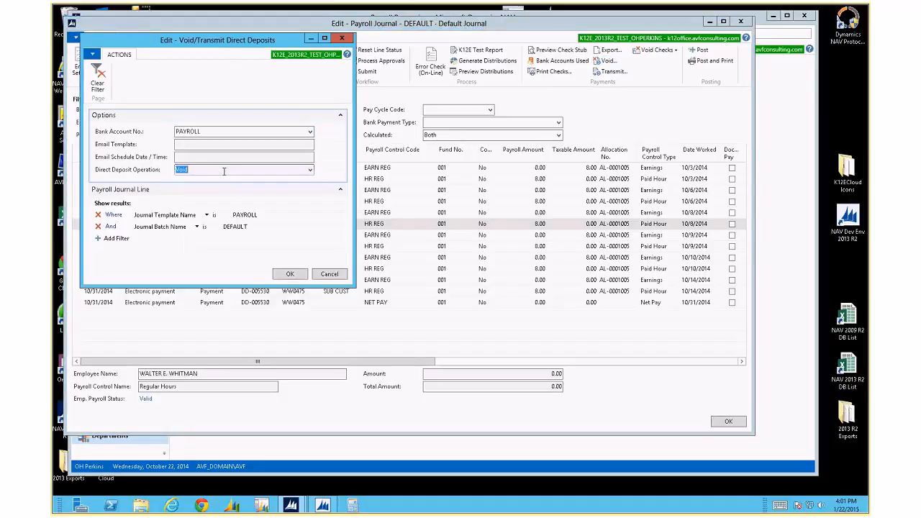
left_click(291, 277)
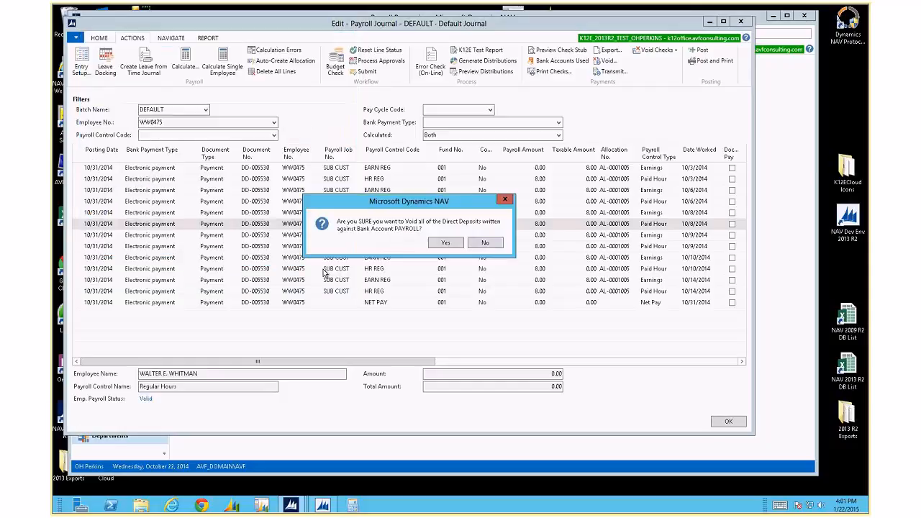
left_click(453, 245)
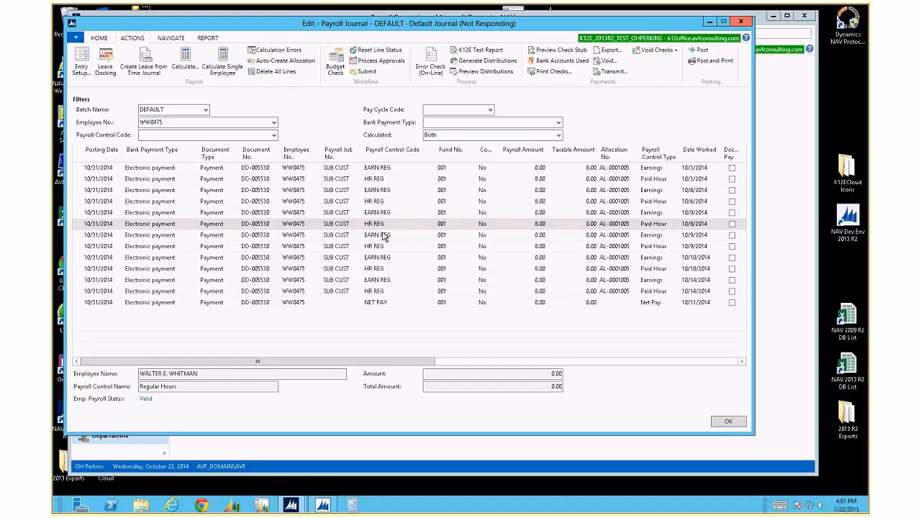
Step: Void the single direct deposit check on the filtered employee's 10/6/2014 HR REG line and confirm the void
left_click(384, 236)
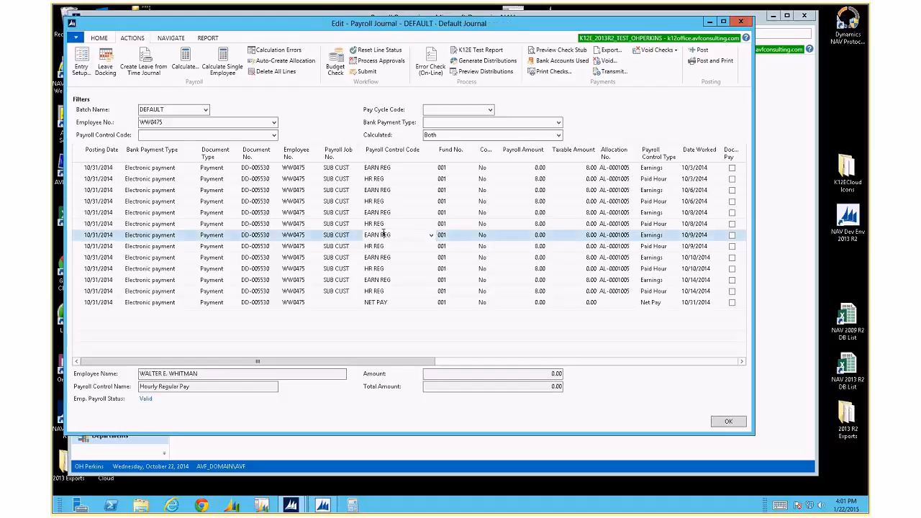
left_click(255, 201)
left_click(654, 50)
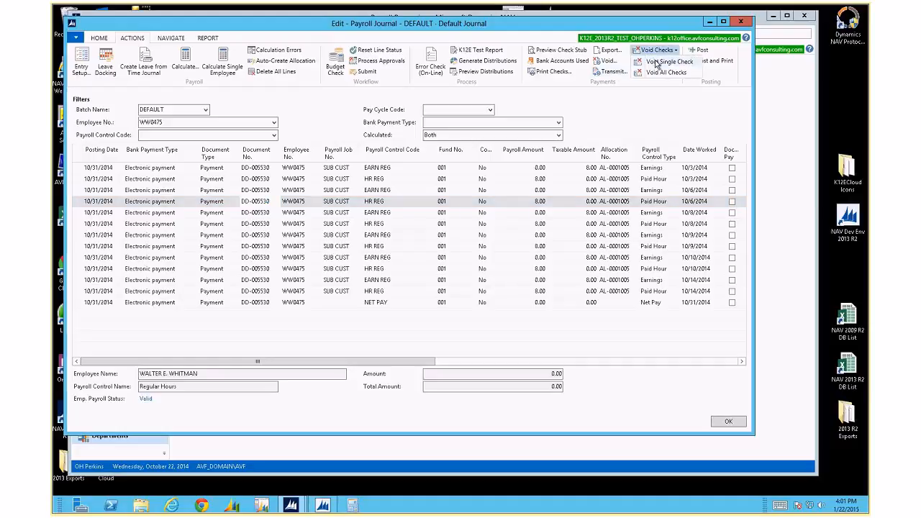
left_click(655, 65)
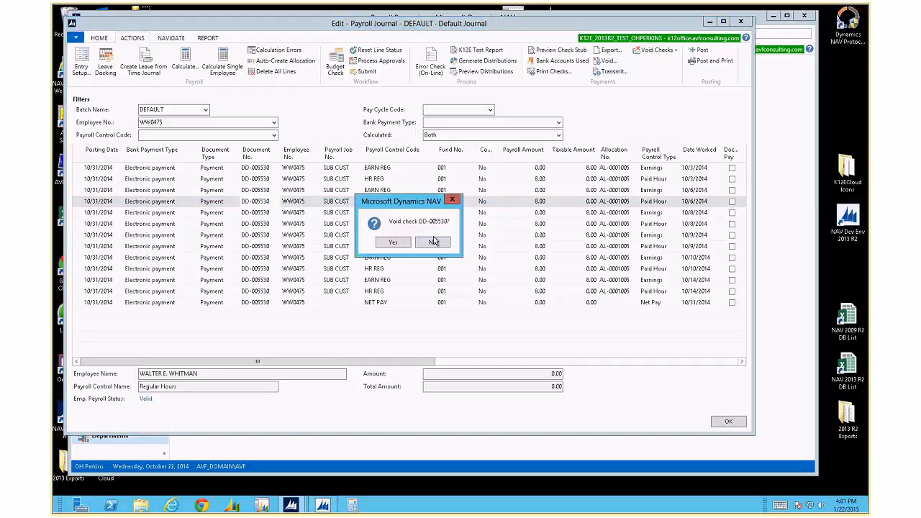
left_click(394, 243)
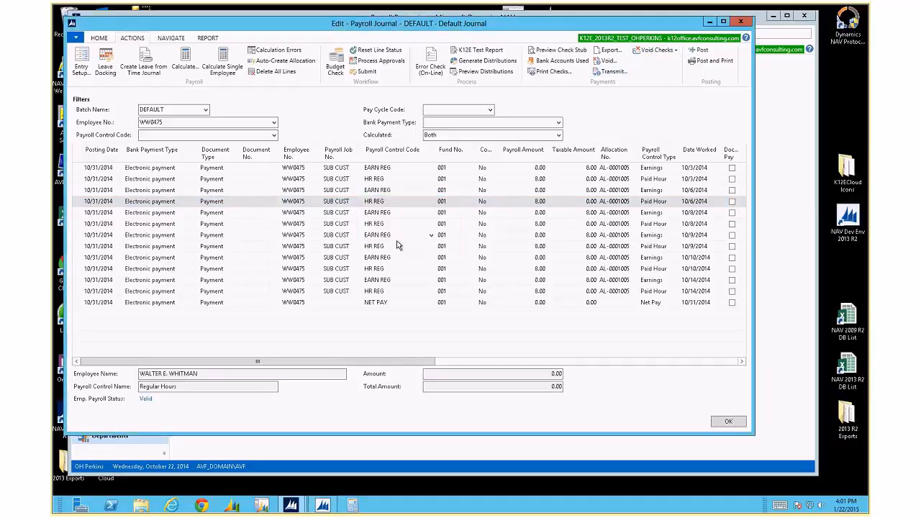
Step: Delete all of the filtered employee's lines from the DEFAULT payroll journal and confirm the deletion
left_click(81, 157)
right_click(145, 203)
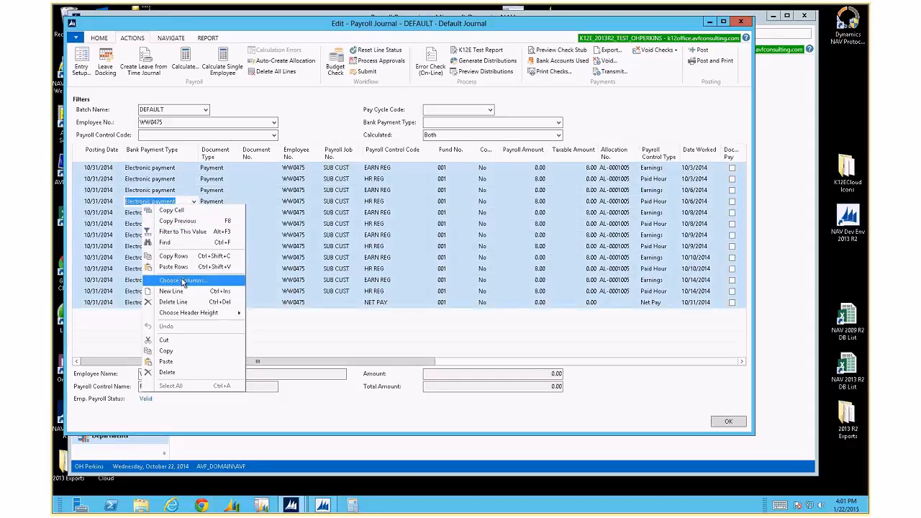
left_click(173, 302)
left_click(408, 243)
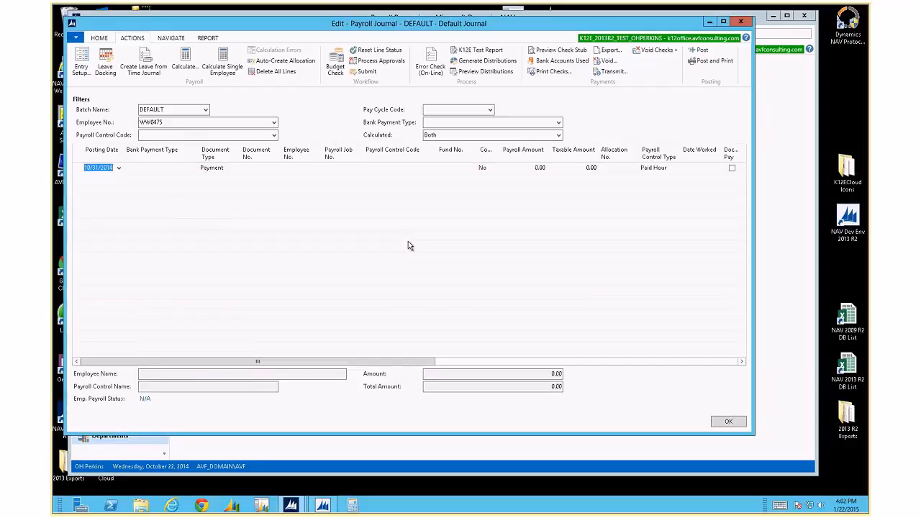
Step: Clear the employee number filter so the journal lists all employees, and select the first employee's 10/2/2014 EARN HR STRS line
left_click_drag(181, 123, 87, 124)
key("Delete")
key("Tab")
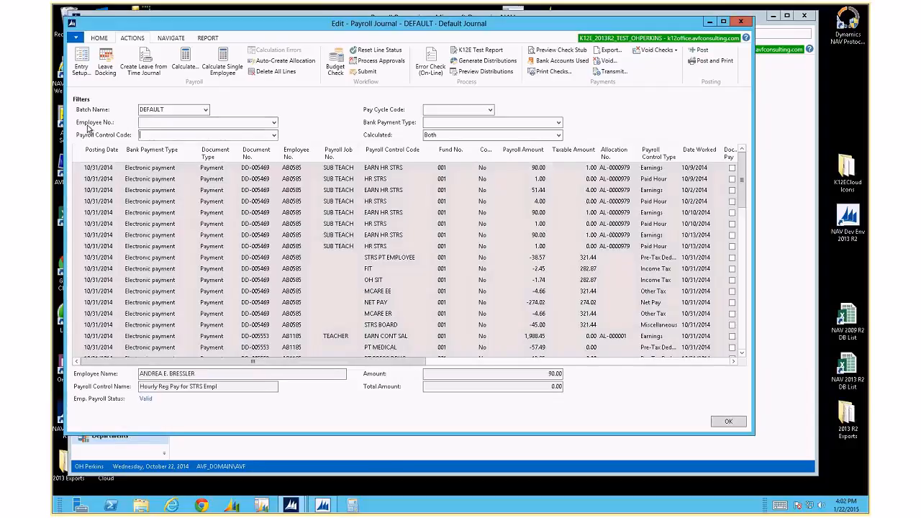
left_click(324, 192)
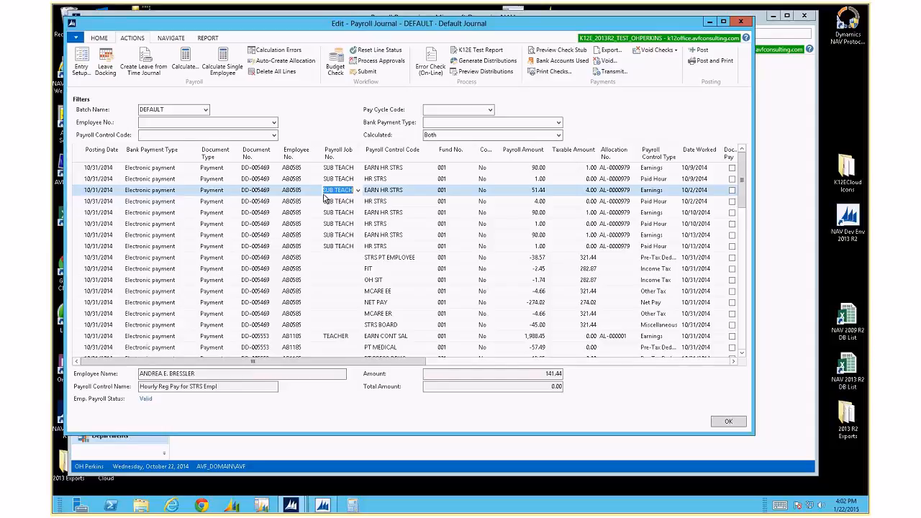
Step: Switch to File Explorer, open the C:\DirectDeposit folder and delete the ACH000281 text file
key("super")
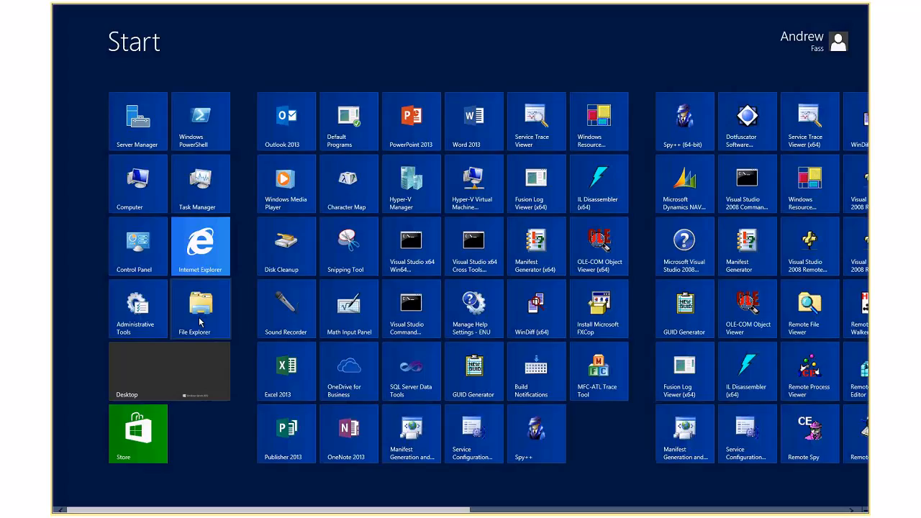
left_click(201, 323)
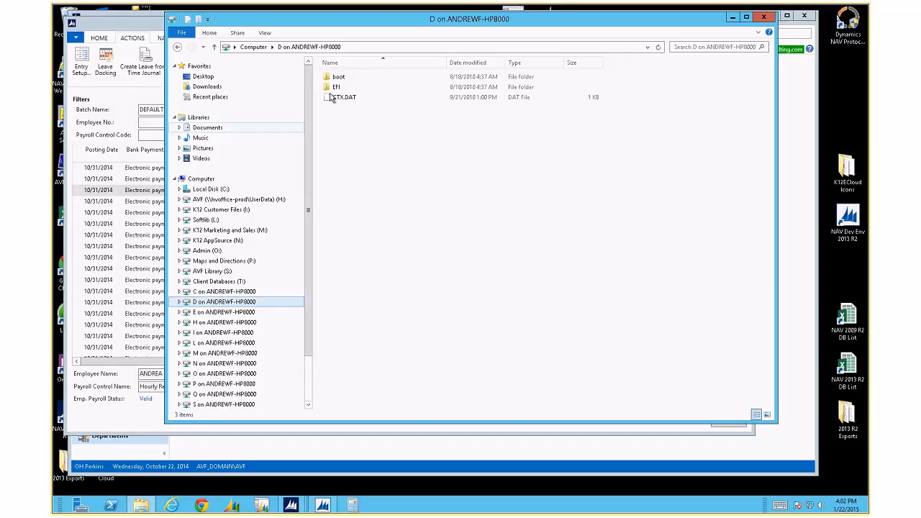
left_click(209, 190)
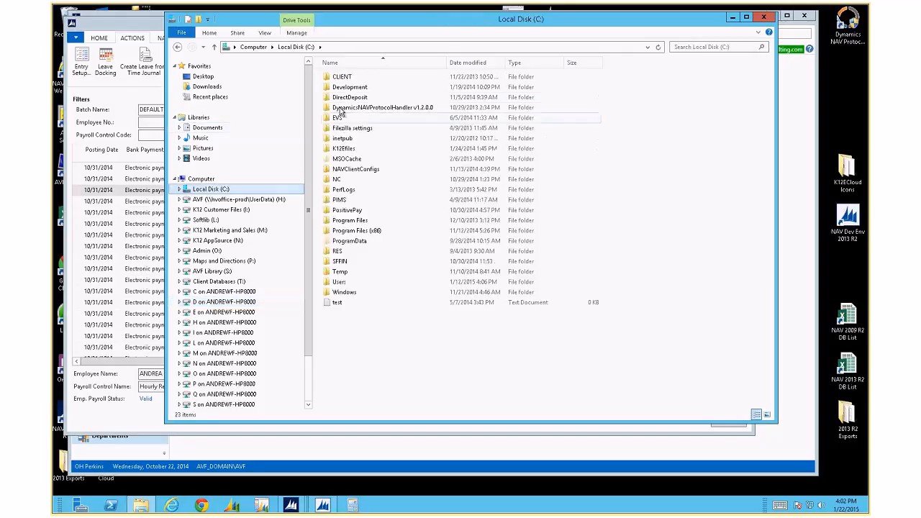
double_click(345, 97)
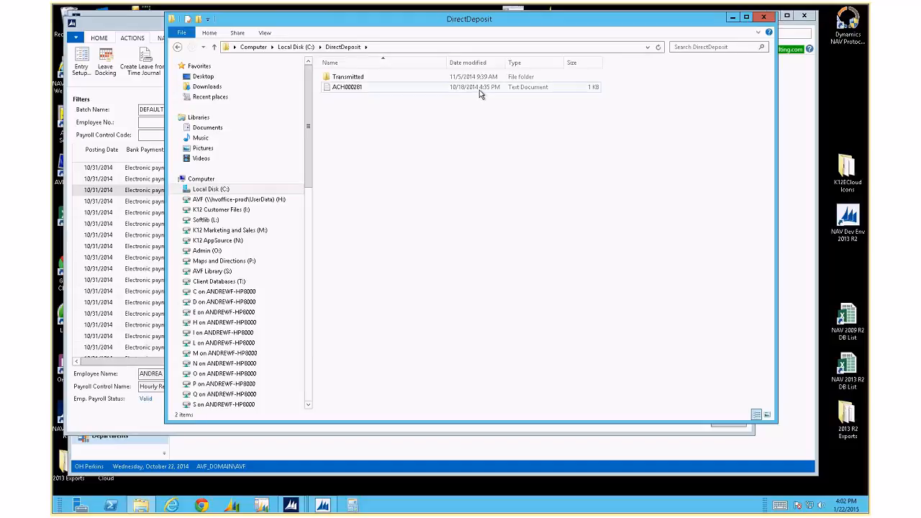
left_click(349, 92)
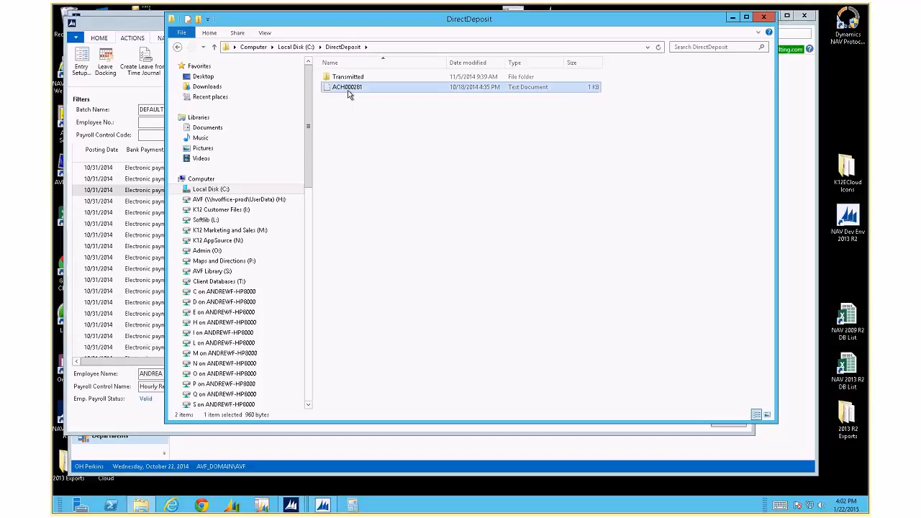
key("Delete")
Step: Examine the Transmitted folder's files sorted by date modified, and return to the DirectDeposit folder
left_click(350, 80)
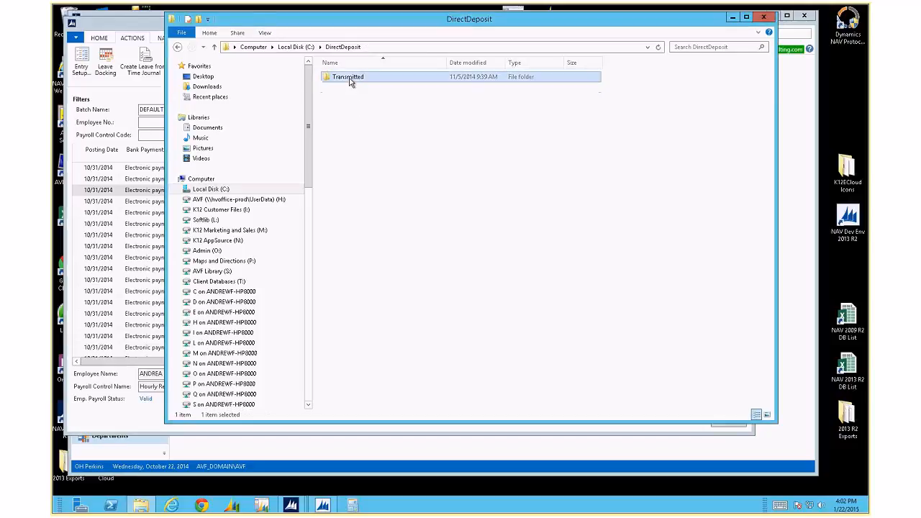
double_click(350, 77)
left_click(475, 63)
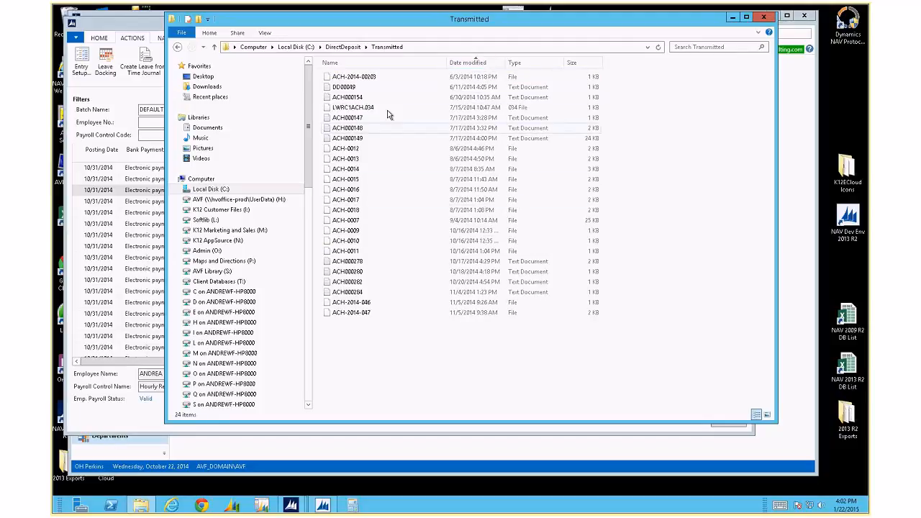
left_click(343, 47)
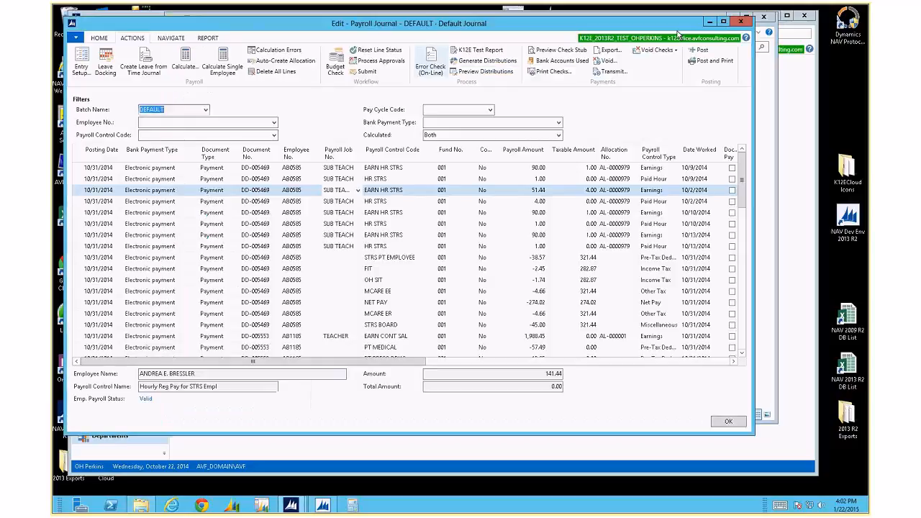
Step: Run the direct deposit export from the Payroll Journal as a preview for bank account PAYROLL, bring up the DirectDeposit folder and close the preview
left_click(607, 50)
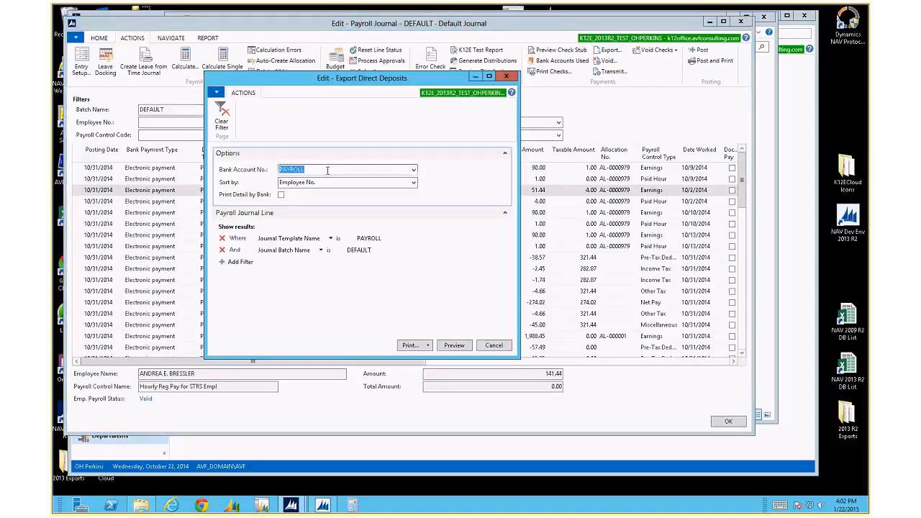
left_click(454, 345)
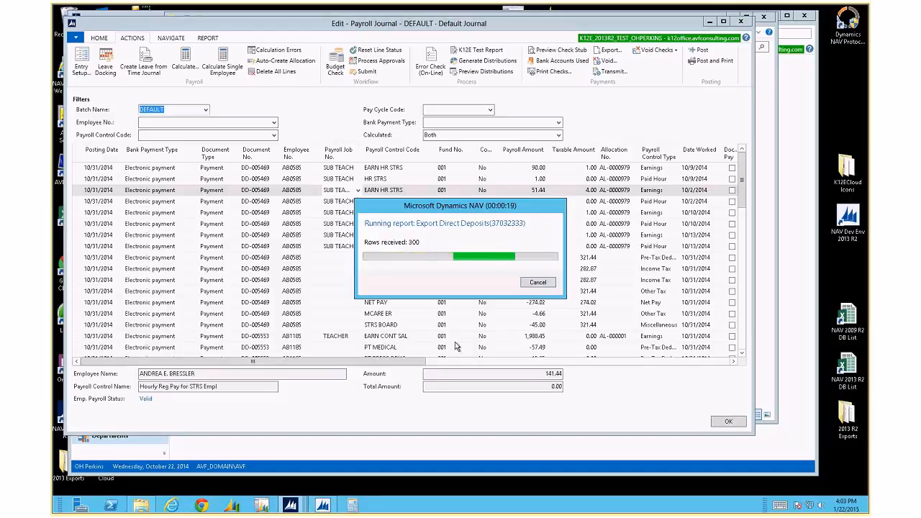
left_click(142, 506)
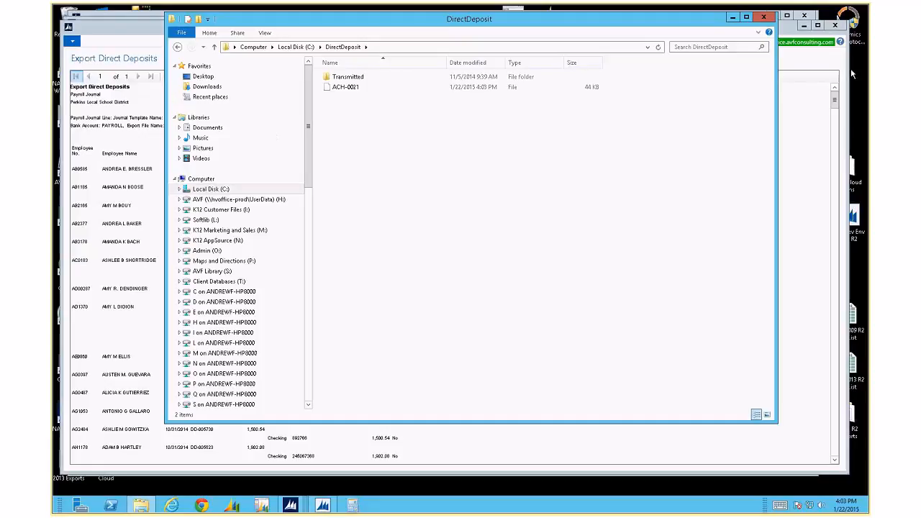
left_click(835, 25)
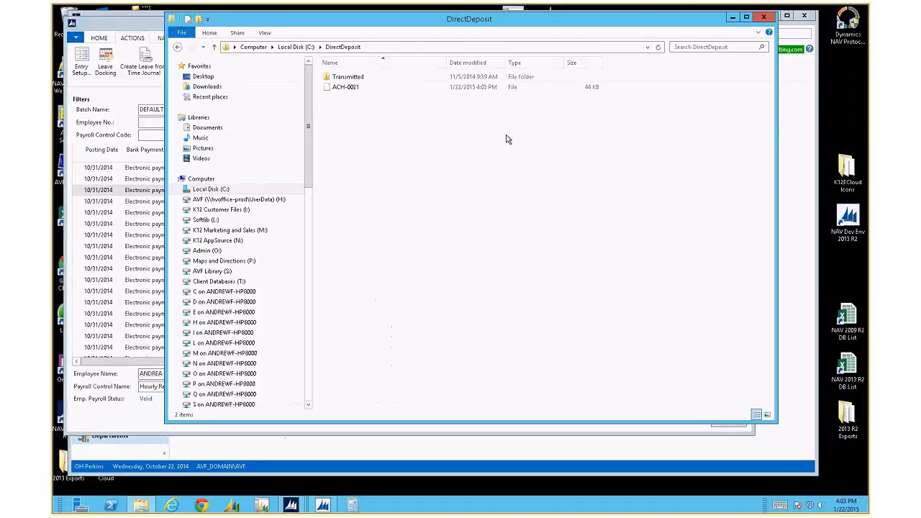
Step: Open the exported ACH-0021 file in Notepad, examine its deposit records, and close the file and File Explorer
left_click(347, 88)
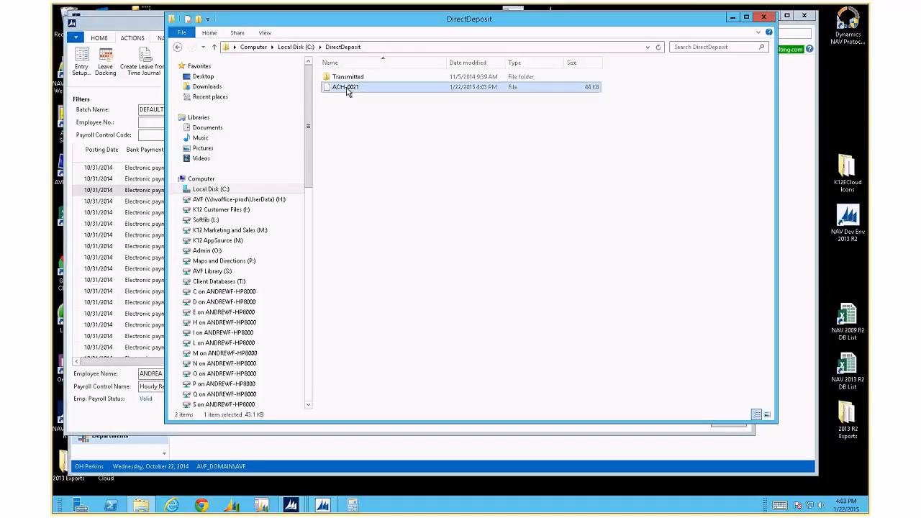
double_click(347, 88)
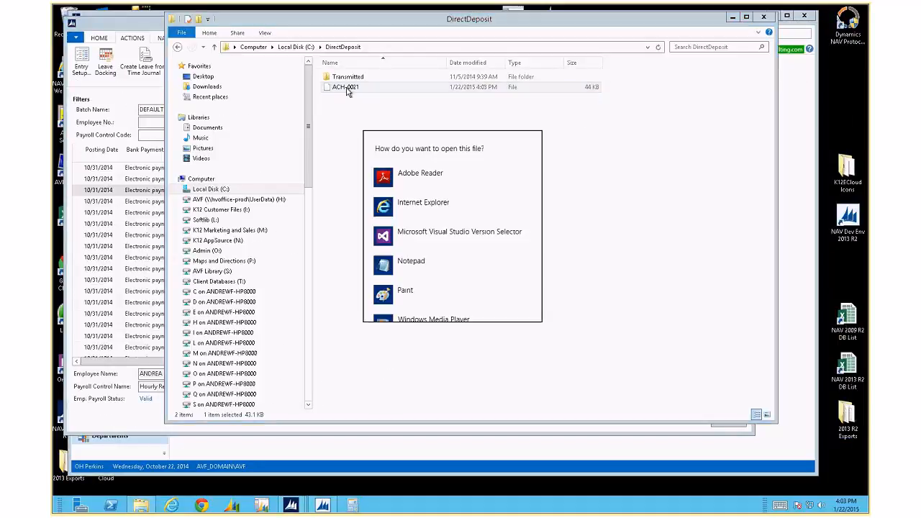
left_click(411, 262)
left_click(152, 147)
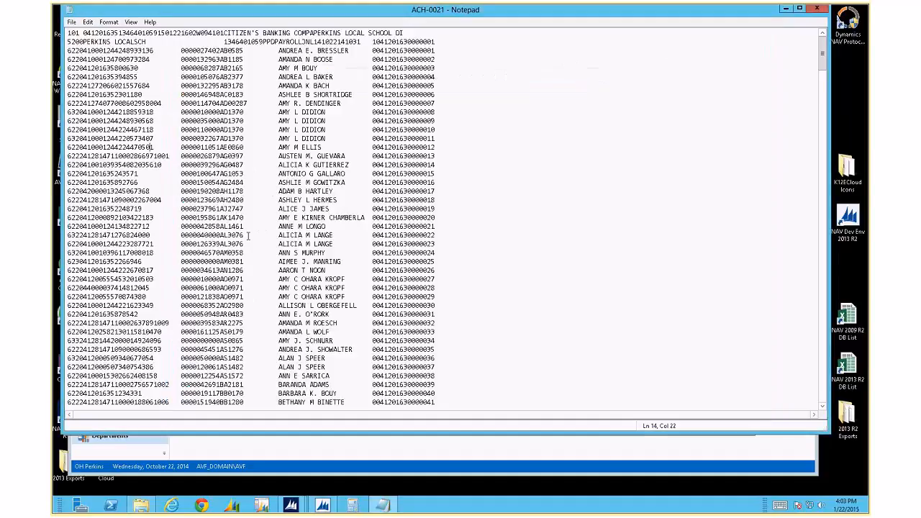
scroll(255, 244, "down", 20)
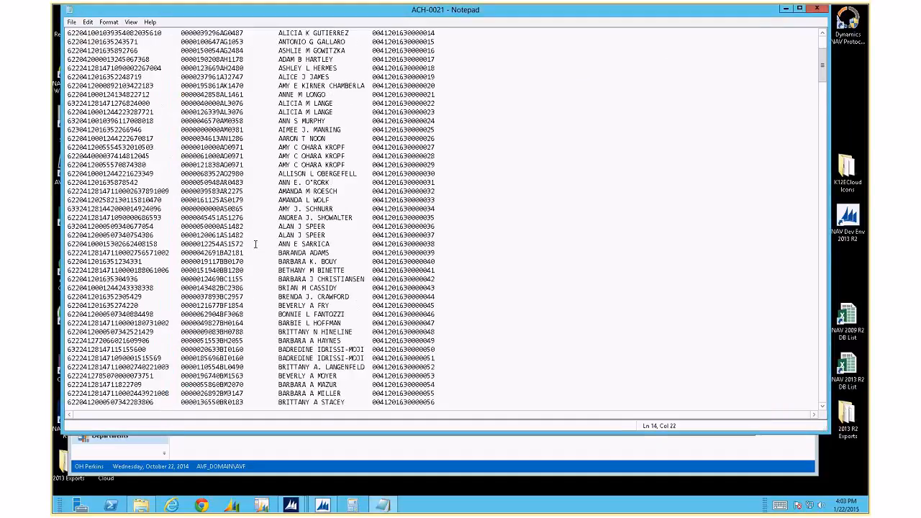
key("alt+F4")
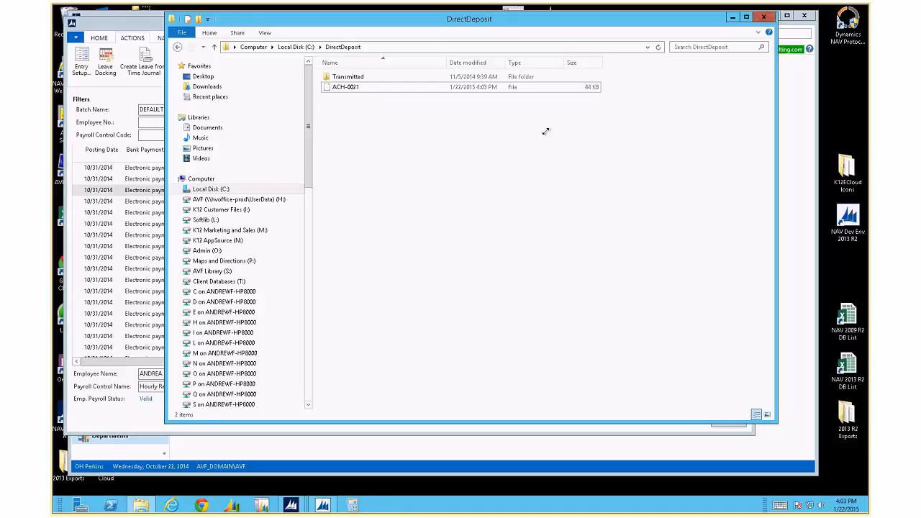
key("alt+F4")
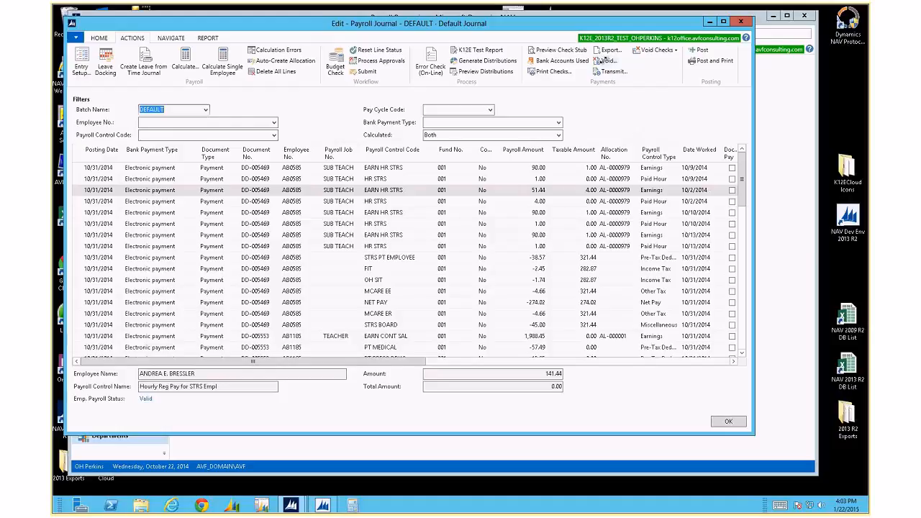
Step: Transmit all direct deposits written against bank account PAYROLL for the DEFAULT batch, and allow Notepad to open the transmitted ACH-0021 file
left_click(101, 38)
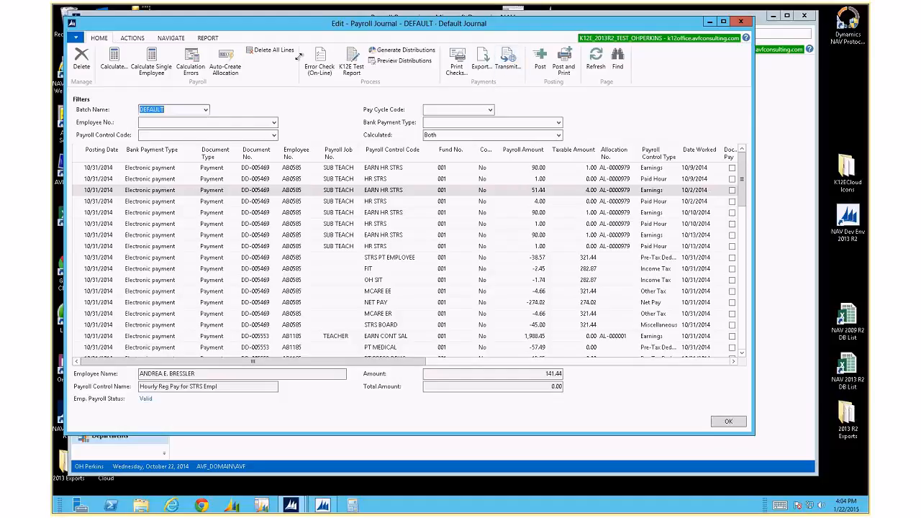
left_click(508, 59)
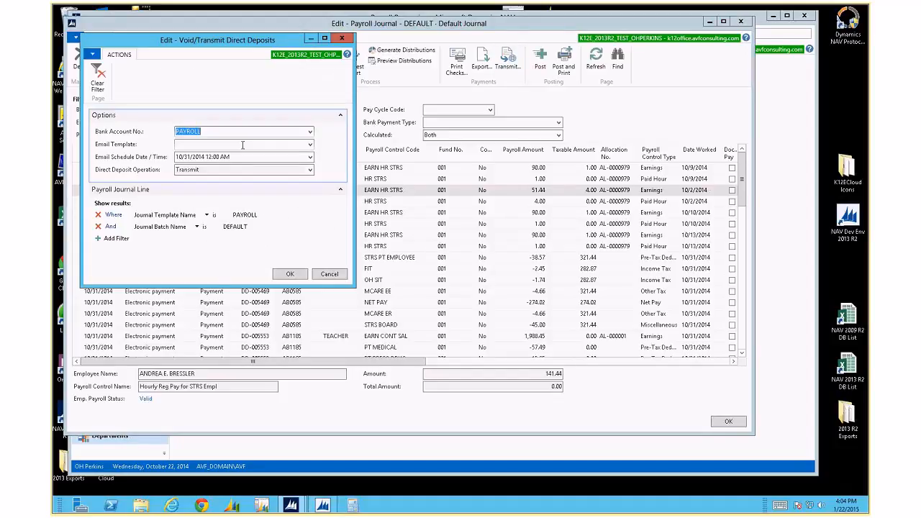
left_click(291, 274)
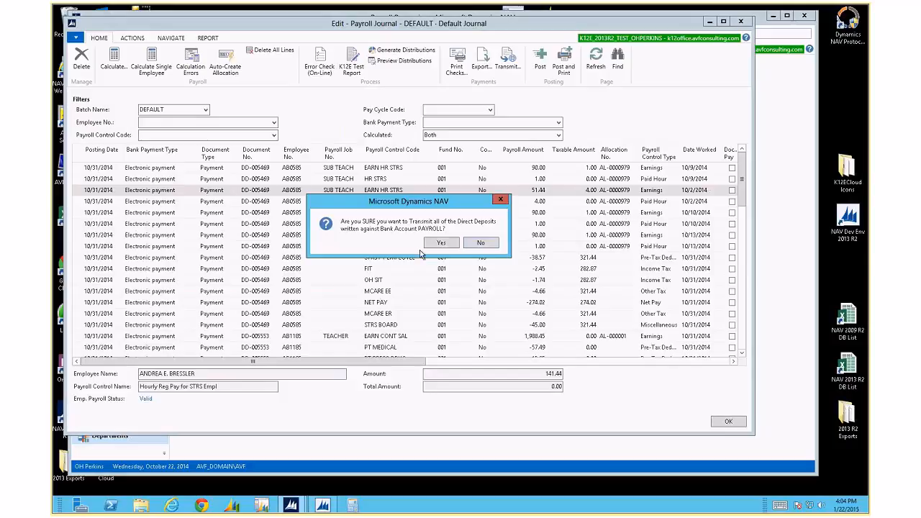
left_click(439, 244)
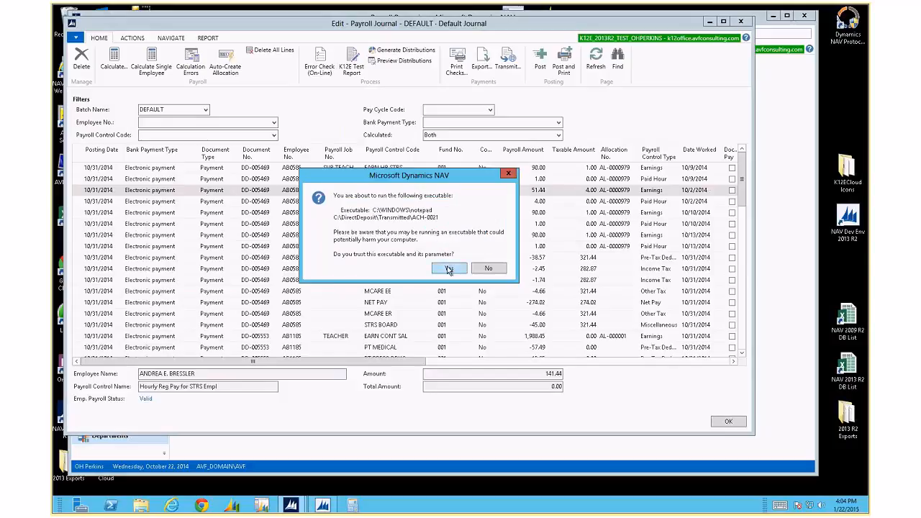
left_click(448, 269)
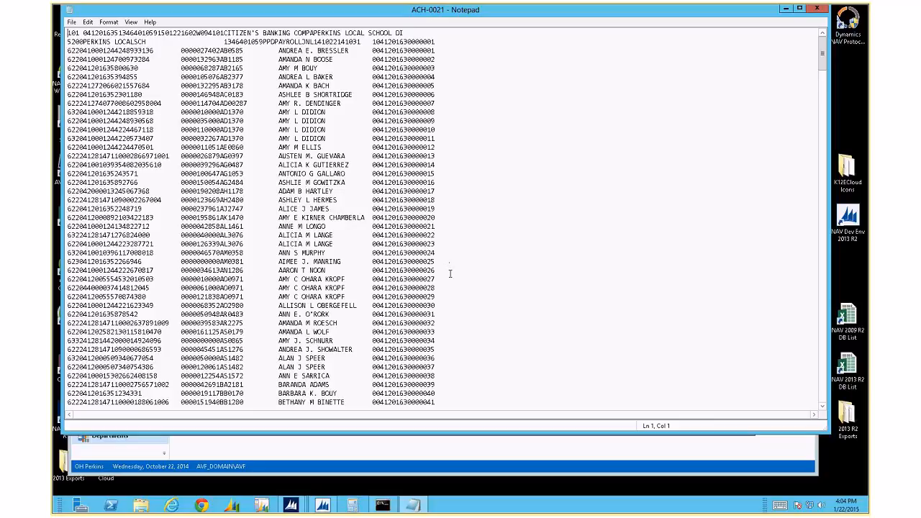
Step: Review the transmitted ACH-0021 file, close it, and confirm that the transmission worked properly
scroll(450, 273, "down", 20)
scroll(450, 271, "down", 15)
key("alt+F4")
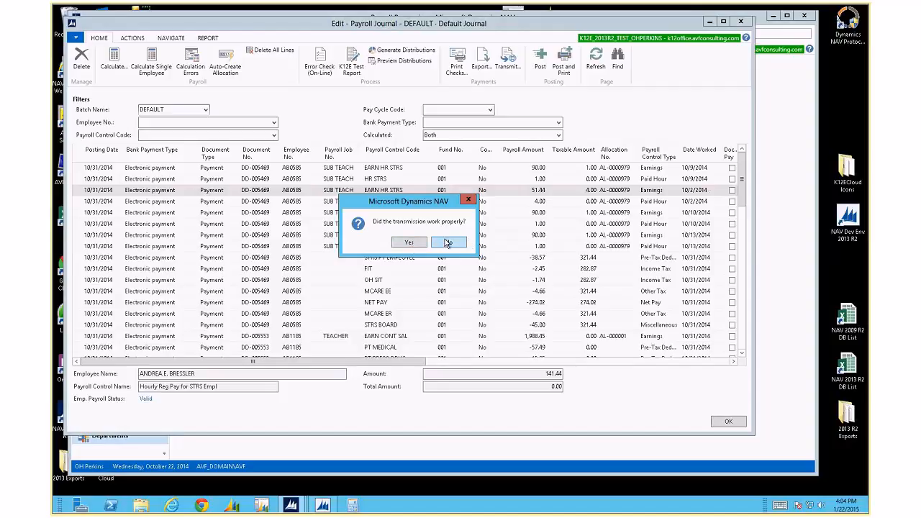
left_click(412, 244)
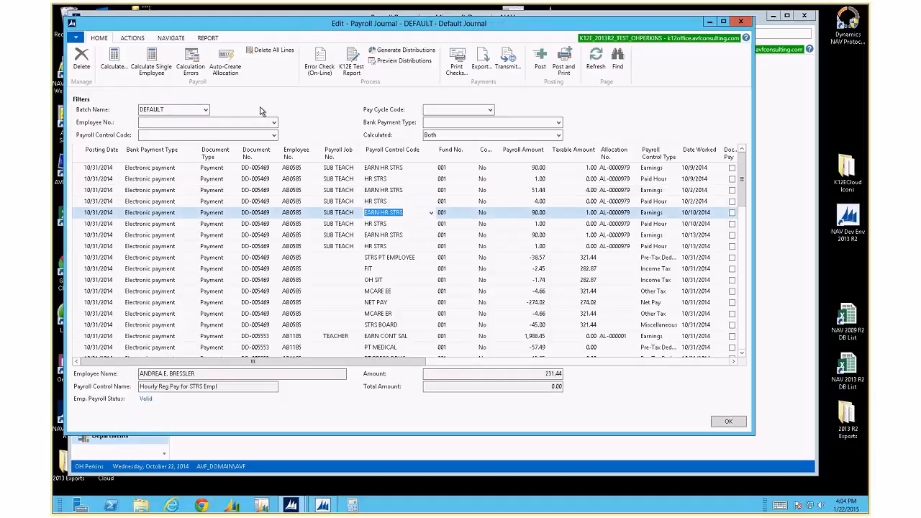
Step: Preview the Missing Employees report from the Payroll Journal with print mode All Employees not in Journal
left_click(208, 38)
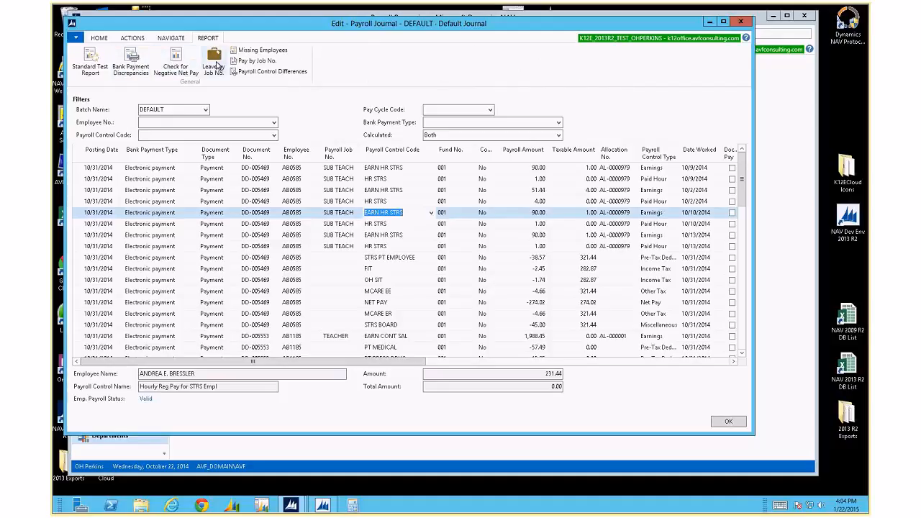
left_click(257, 52)
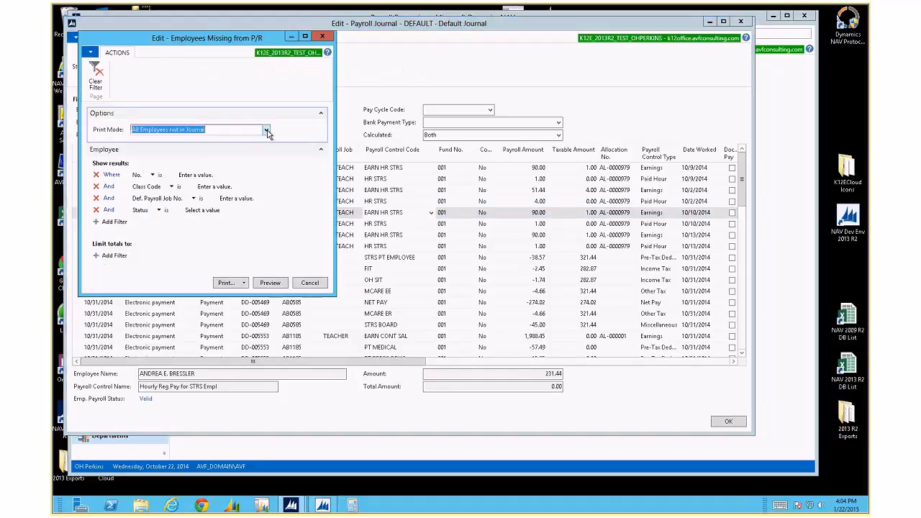
left_click(266, 130)
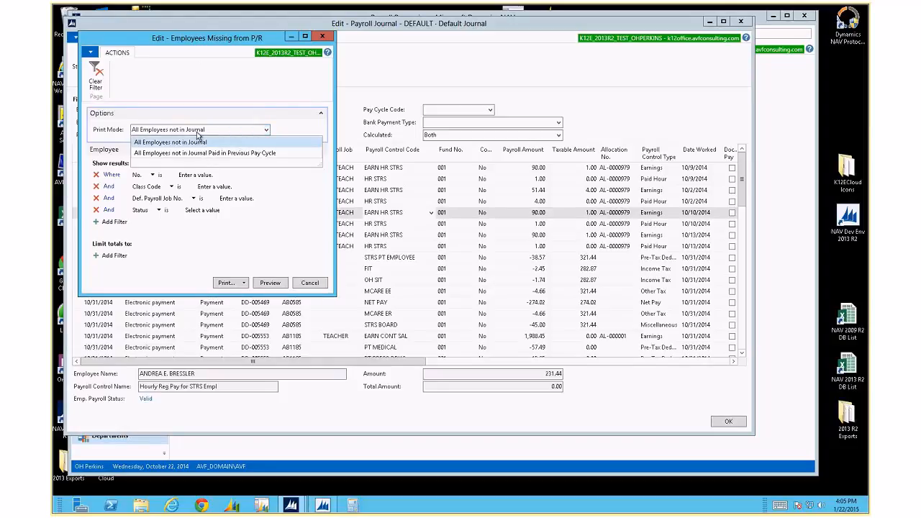
left_click(211, 99)
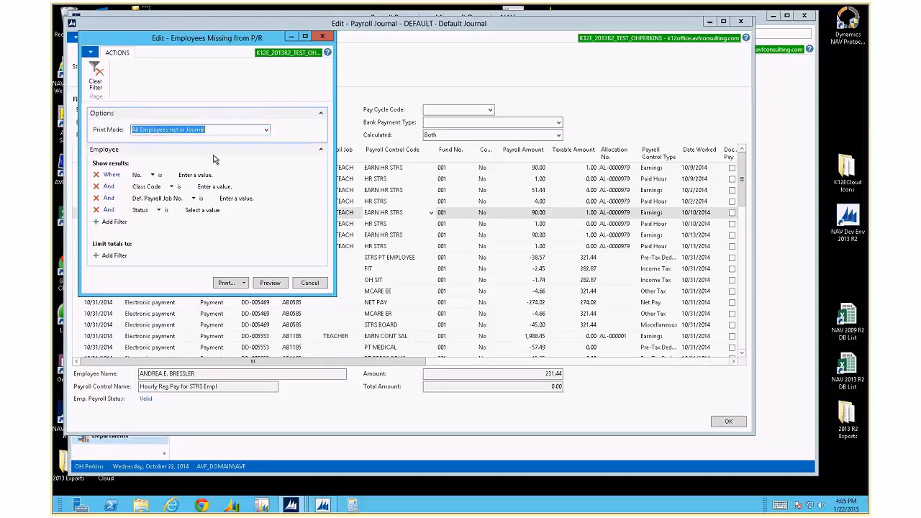
left_click(264, 283)
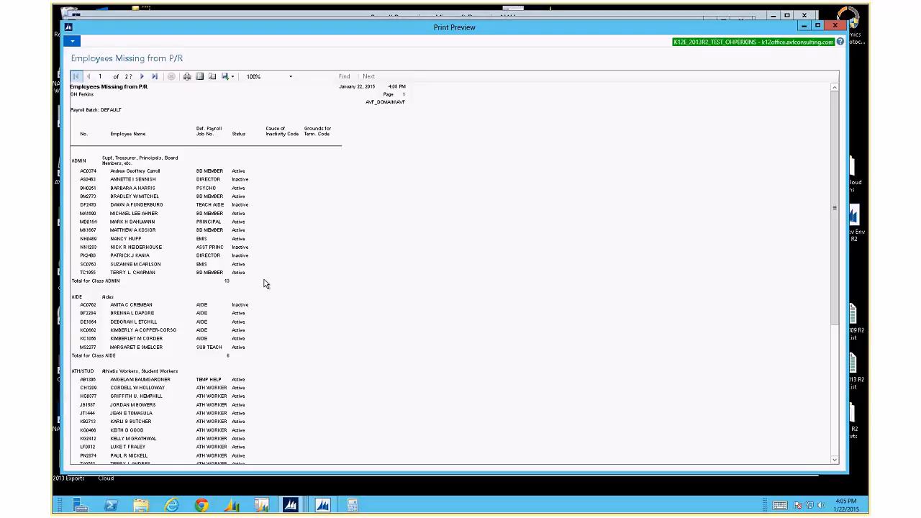
Step: Review the listed employees in the Employees Missing from P/R report through its last page, and close the preview
scroll(264, 283, "down", 20)
scroll(214, 235, "down", 10)
scroll(215, 235, "down", 5)
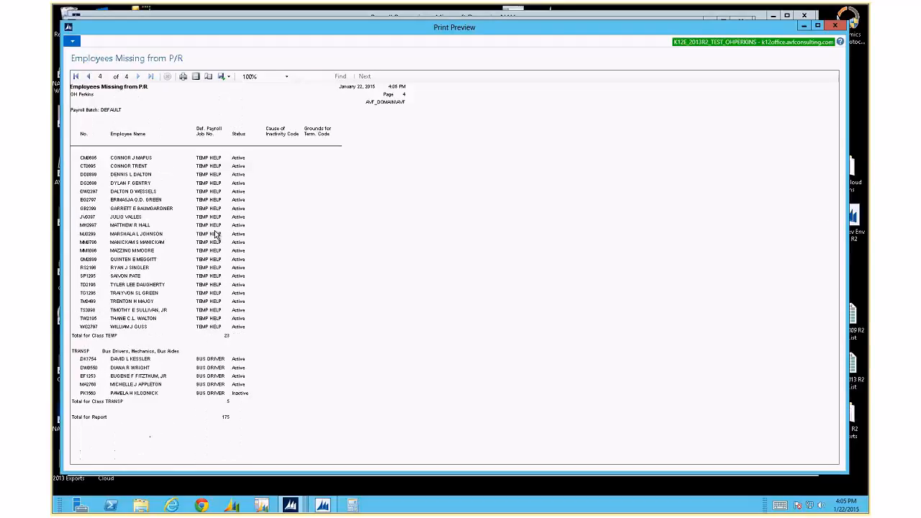
scroll(215, 235, "up", 20)
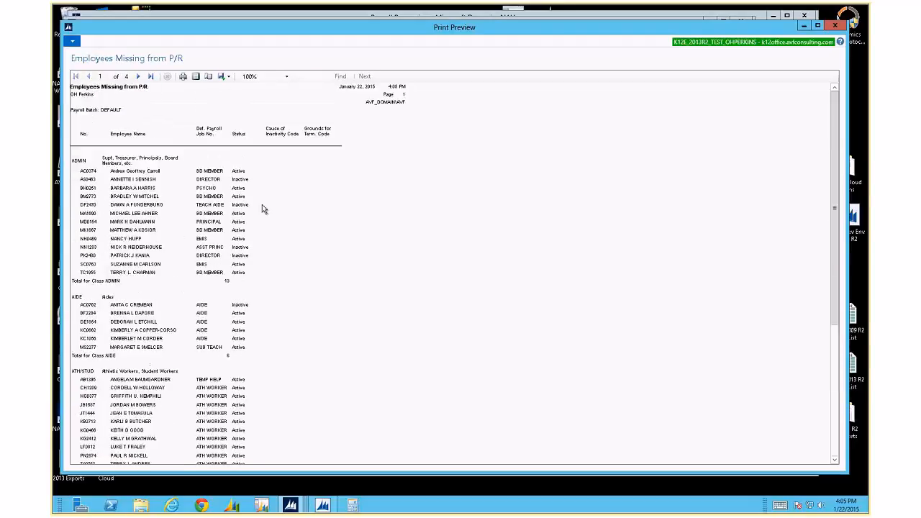
scroll(264, 208, "down", 3)
scroll(263, 209, "up", 3)
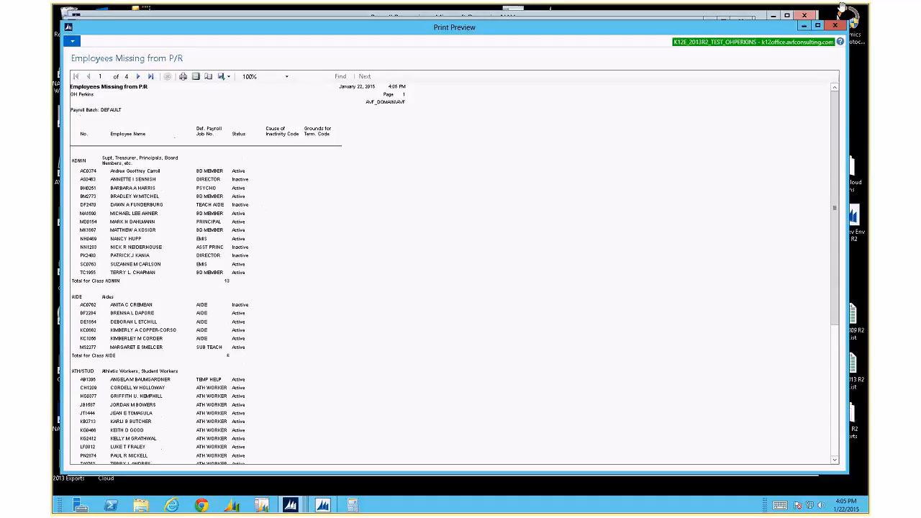
left_click(835, 26)
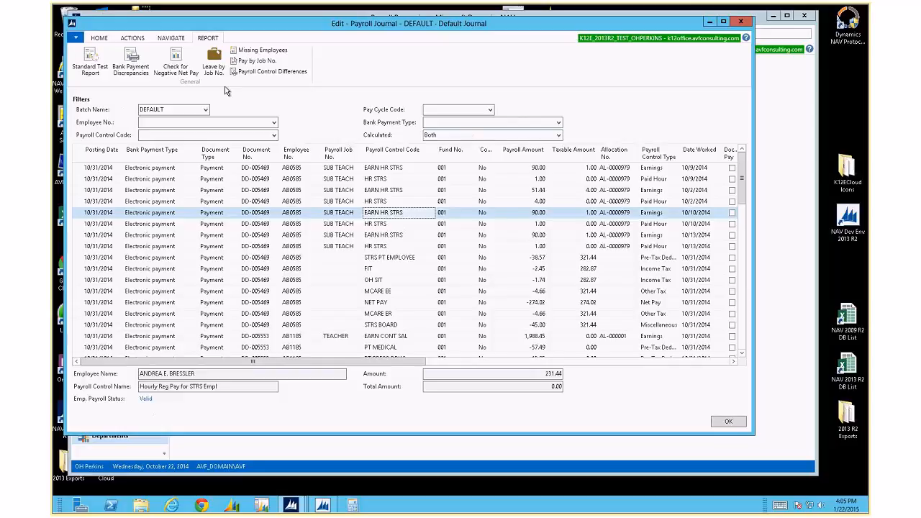
Step: Preview the Pay by Job No. report sorted by Employee No., examine the job summary on its last page, and close it
left_click(251, 61)
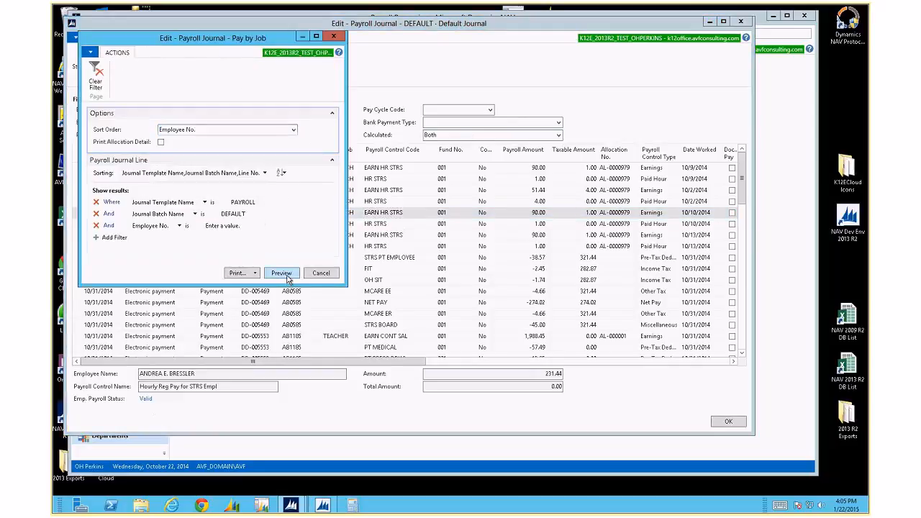
left_click(281, 273)
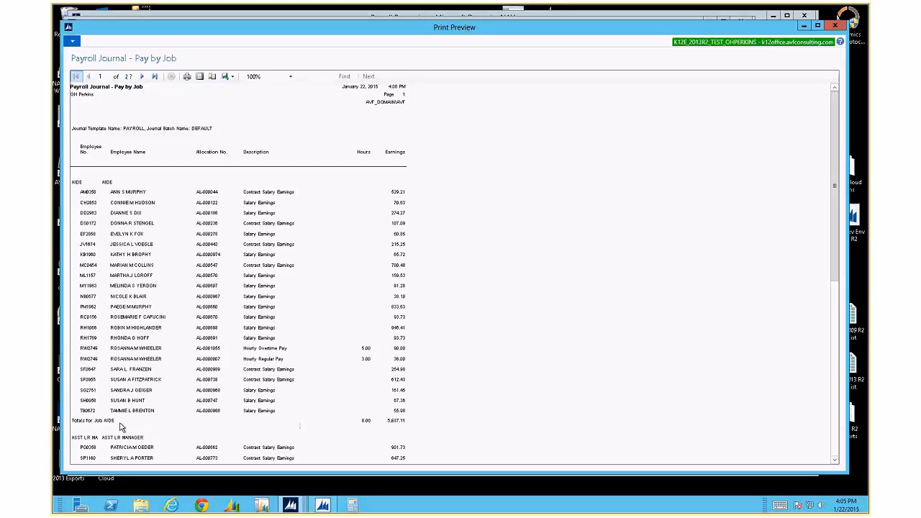
scroll(115, 421, "down", 15)
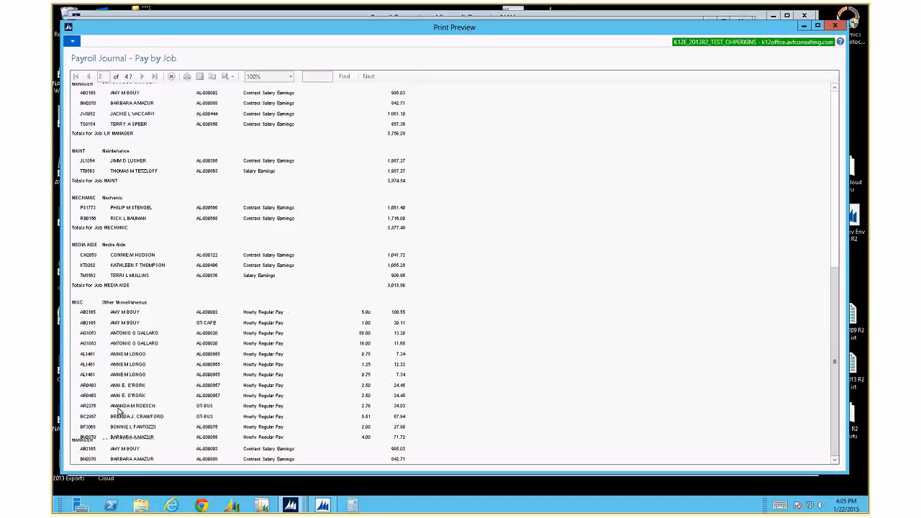
left_click(156, 78)
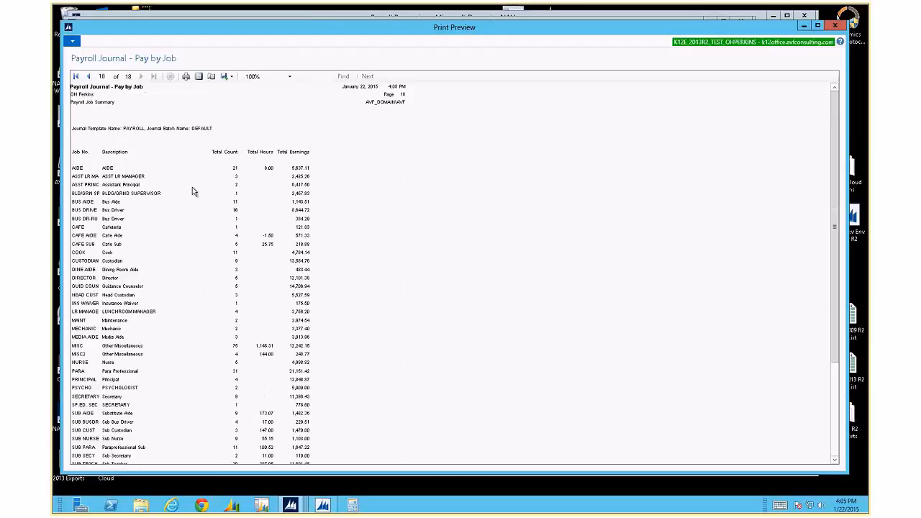
scroll(204, 309, "up", 15)
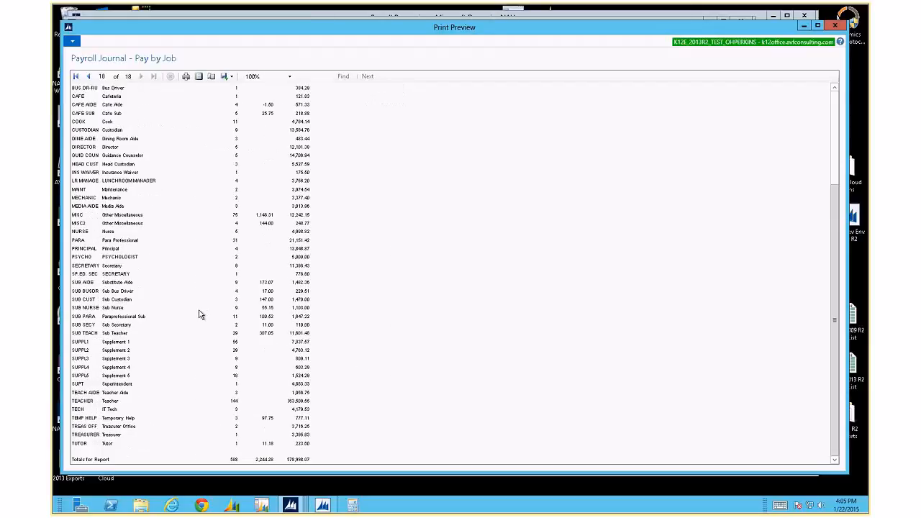
left_click(837, 27)
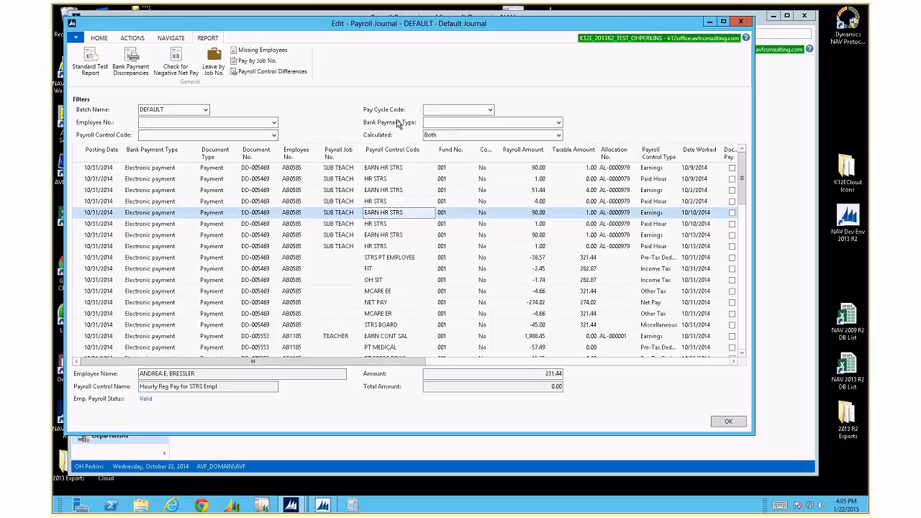
Step: Bring up the Payroll Control Differences report and filter it to payroll control code MCARE EE
left_click(257, 73)
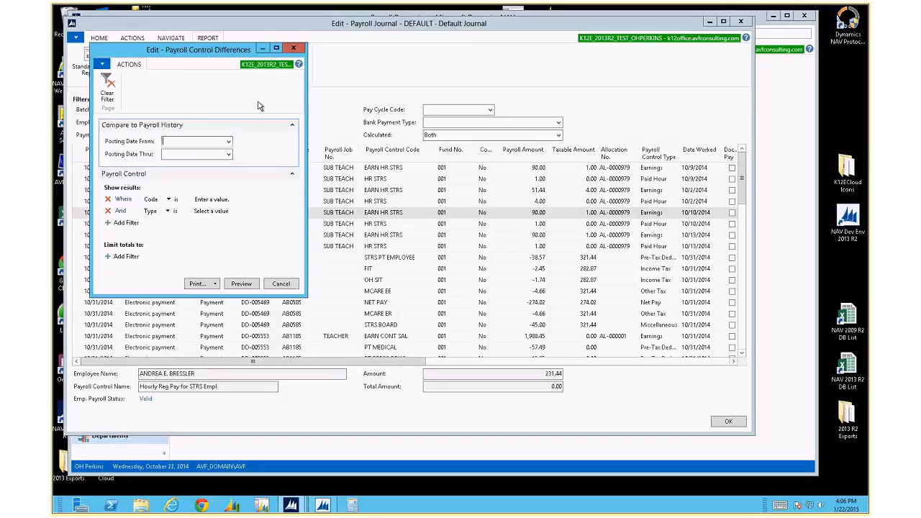
left_click(290, 286)
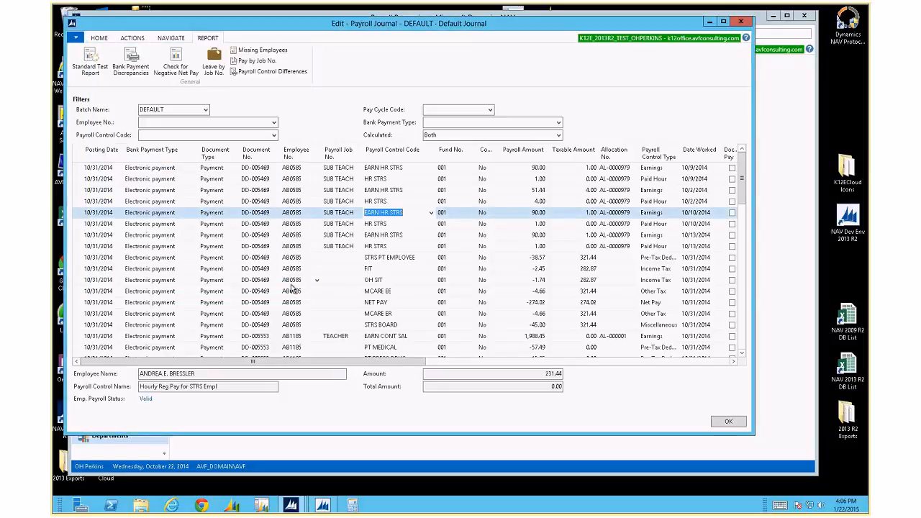
left_click(260, 72)
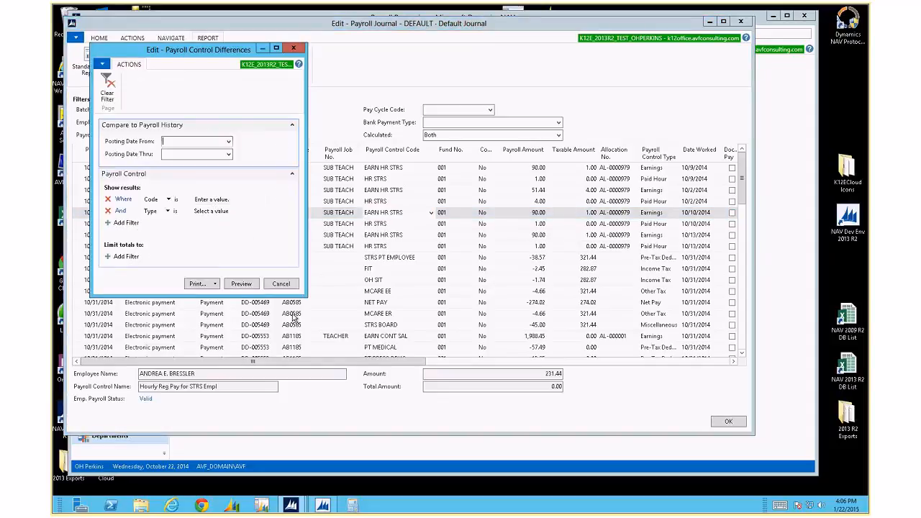
left_click(233, 200)
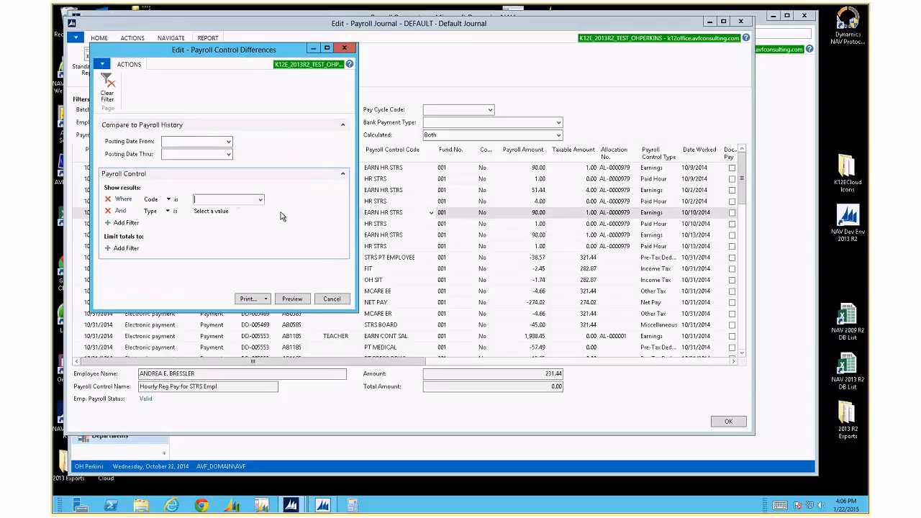
type("mc")
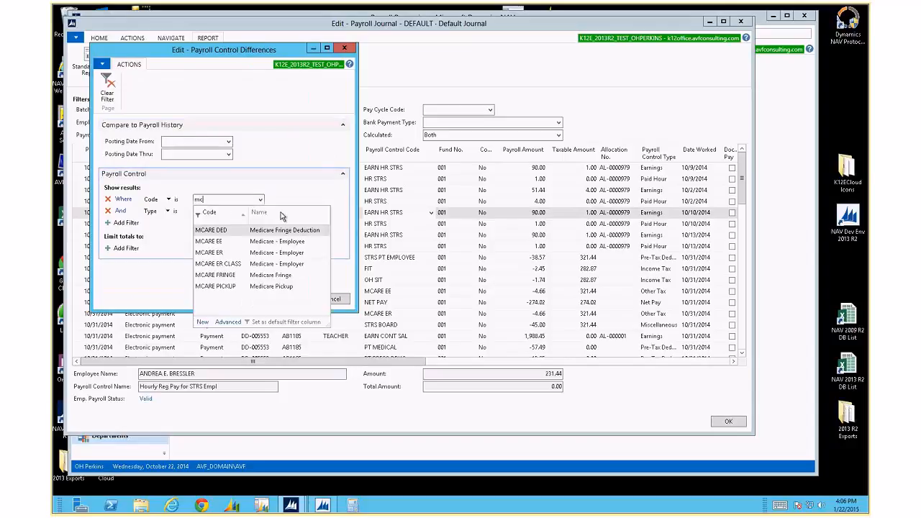
type("are ee")
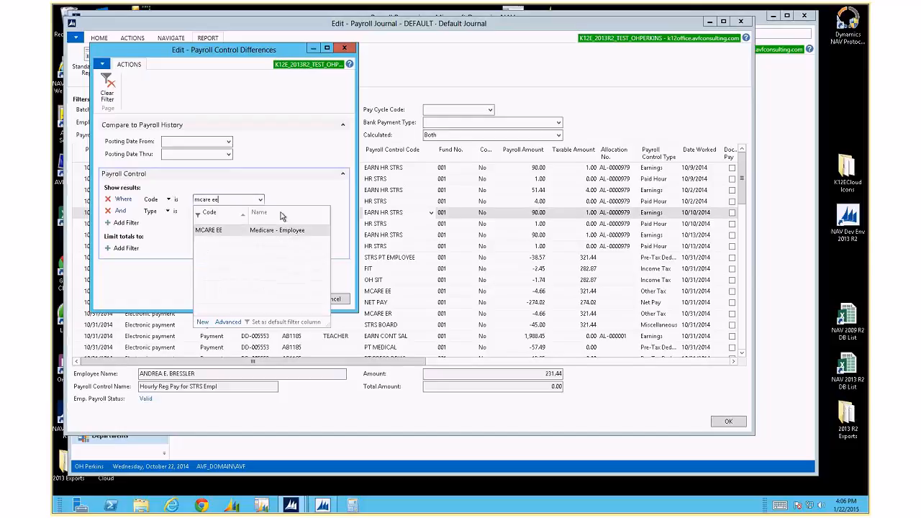
left_click(238, 231)
Step: Set the payroll history comparison to posting dates 9/16/2014 through 9/30/2014 and preview the Payroll Control Differences report
left_click(184, 141)
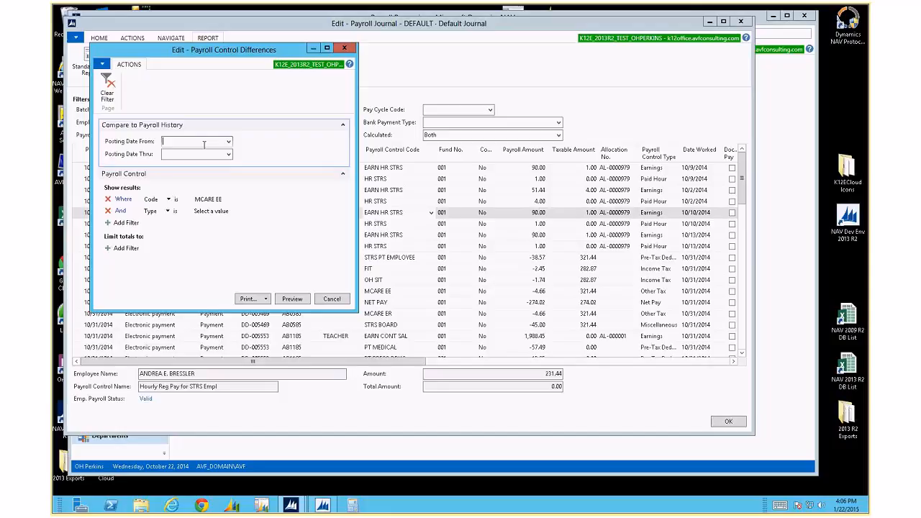
type("0916")
key("Tab")
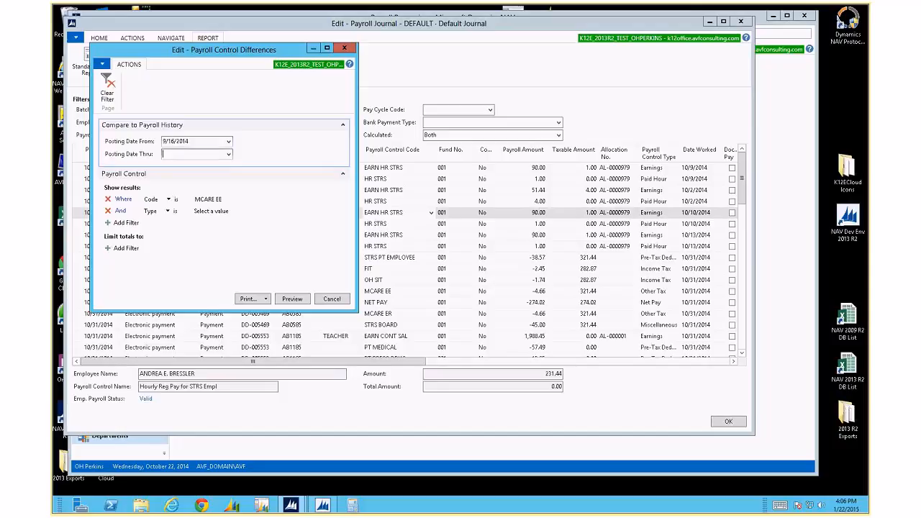
type("0930")
key("Tab")
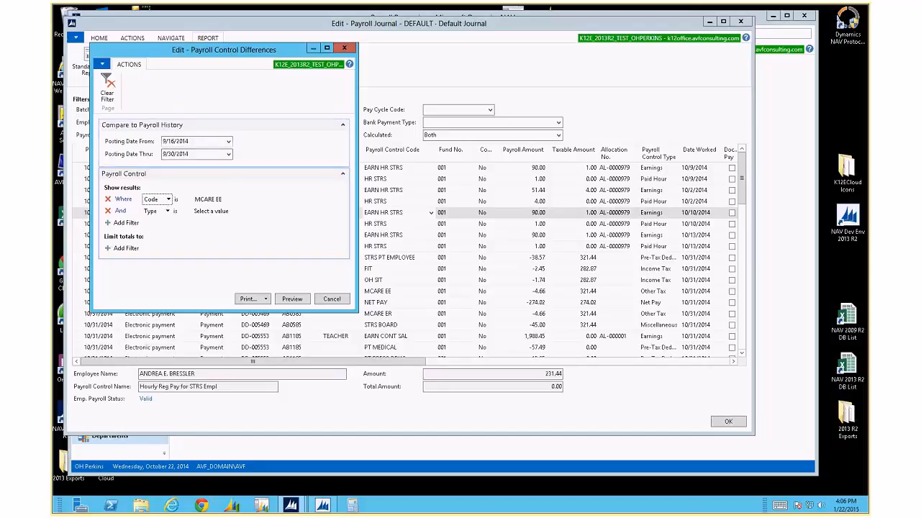
left_click(292, 299)
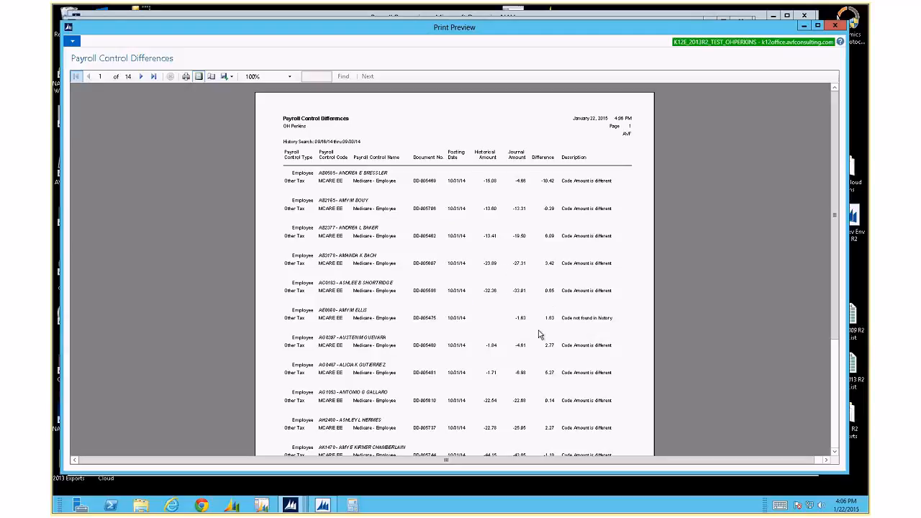
Step: Compare the historical and journal amounts across the Payroll Control Differences pages, and close the preview
scroll(549, 338, "down", 10)
scroll(550, 338, "down", 1)
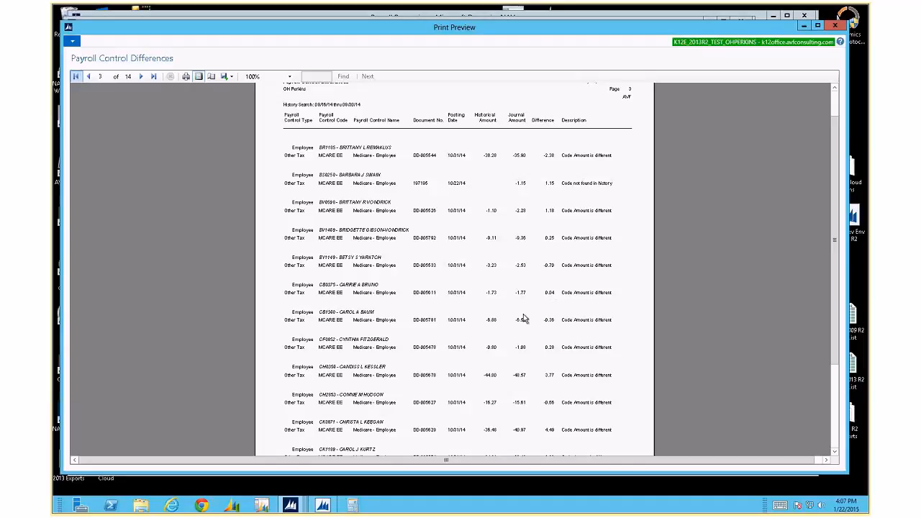
scroll(469, 319, "down", 10)
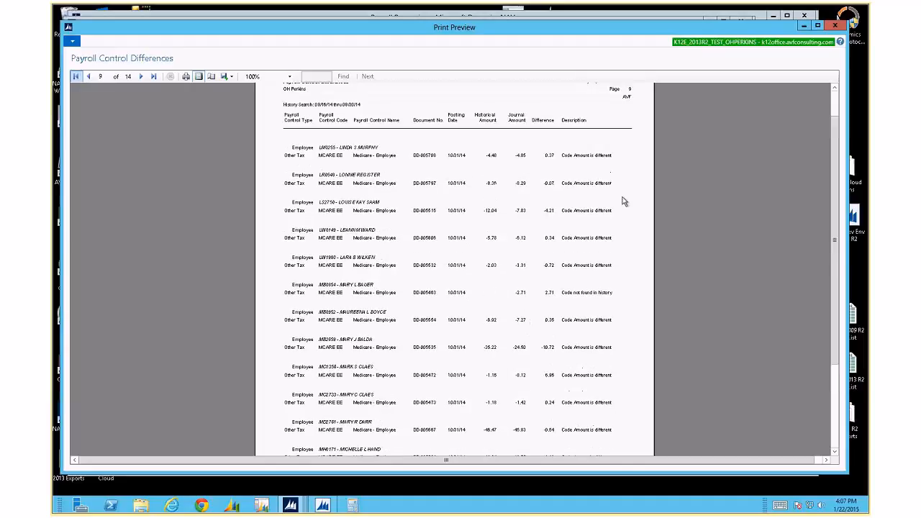
left_click(835, 26)
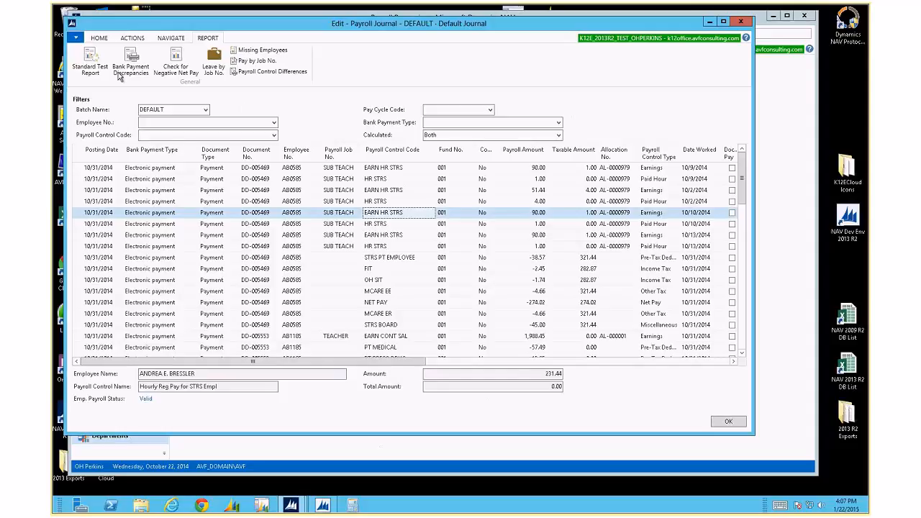
Step: Bring up the payroll posting options to examine them, cancel without posting, and close the Payroll Journal
left_click(100, 39)
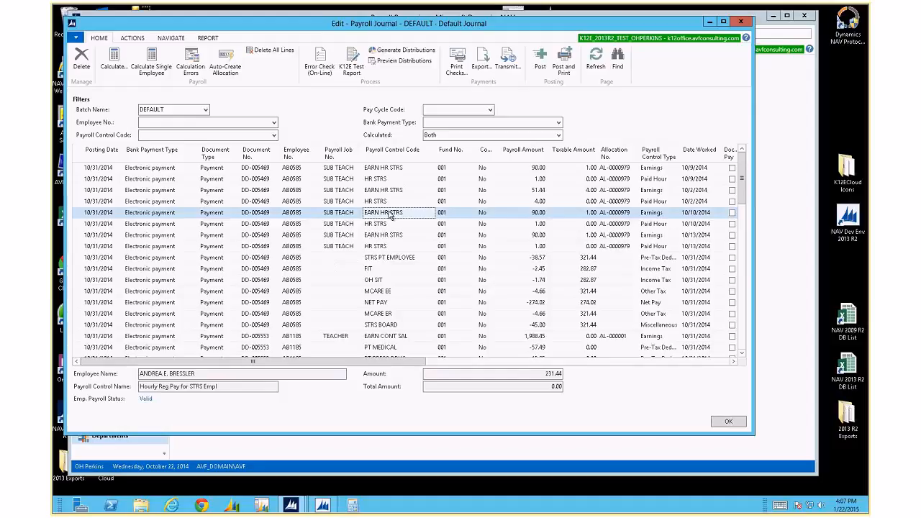
left_click(543, 62)
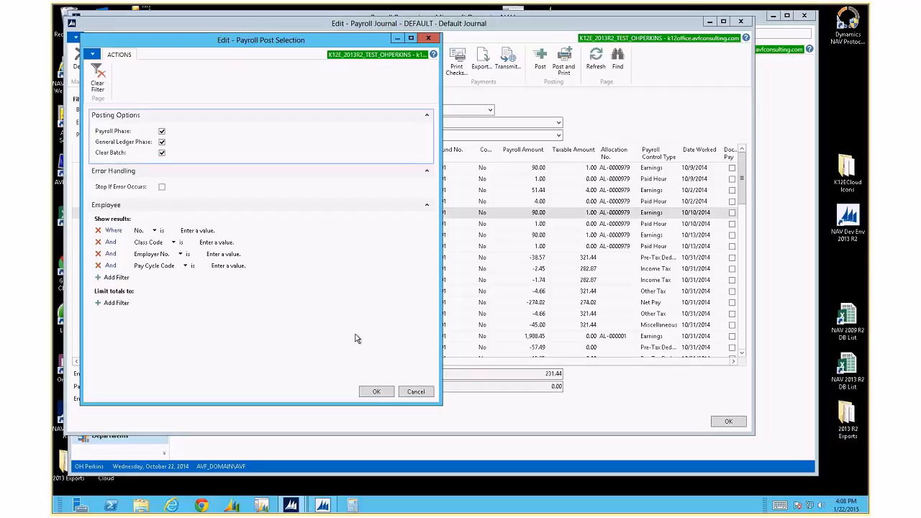
key("Escape")
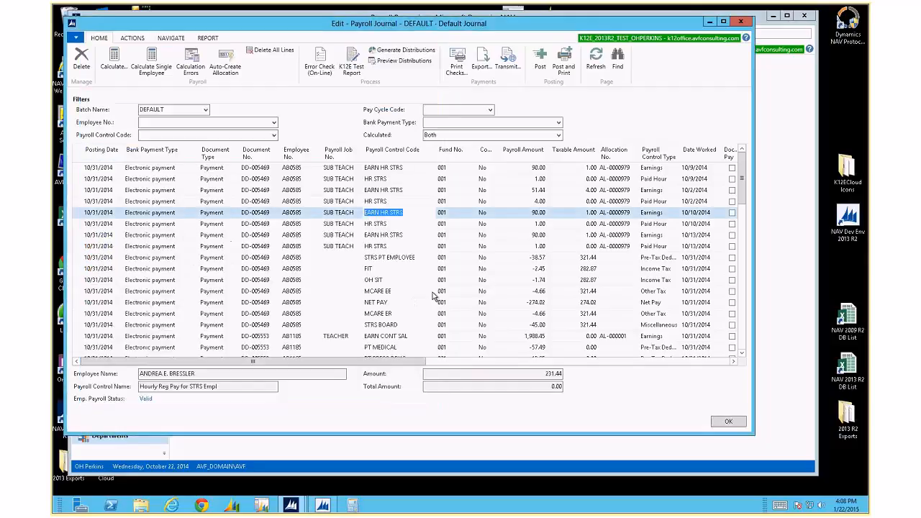
key("Escape")
Step: Open the Payroll Journal Templates from Payroll administration and examine the report and posting settings of the PAYROLL template
left_click(224, 34)
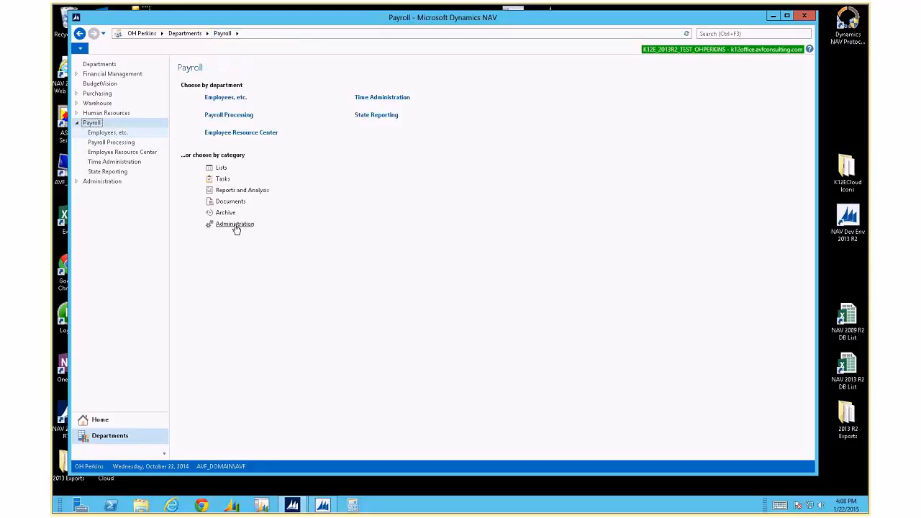
left_click(237, 229)
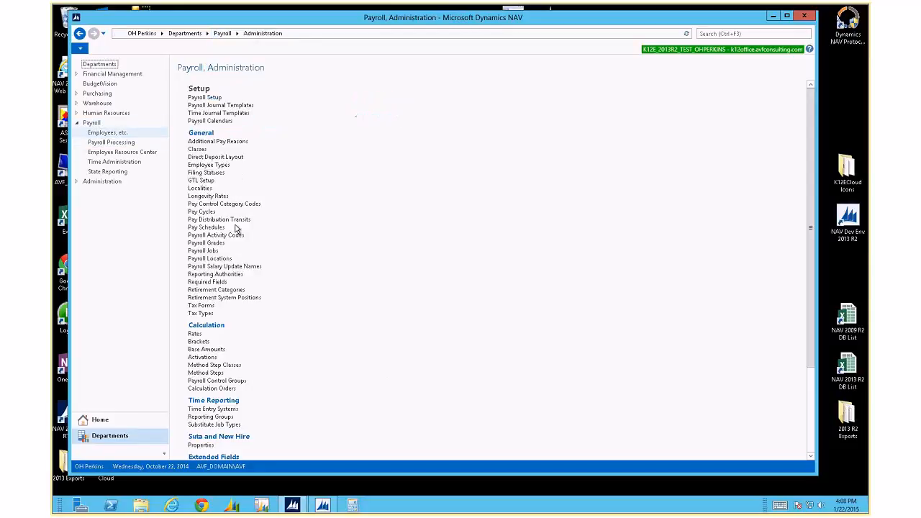
left_click(216, 107)
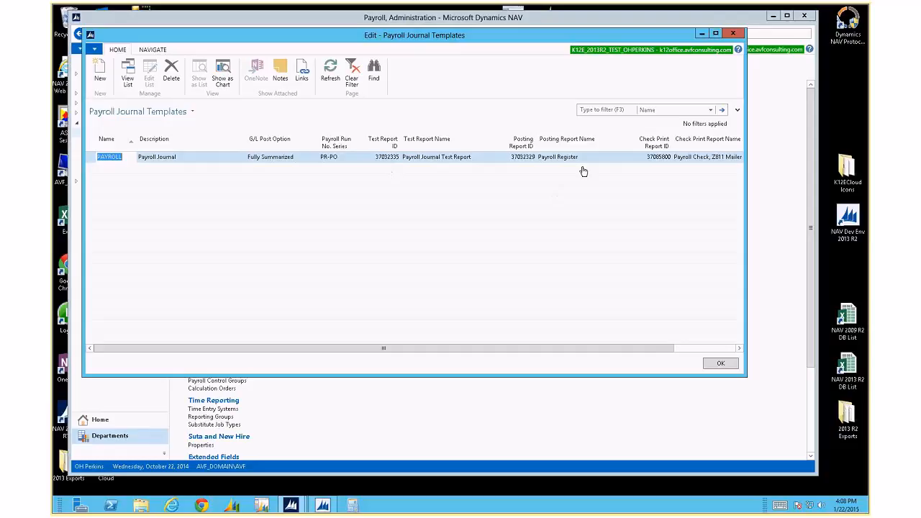
left_click_drag(407, 350, 474, 350)
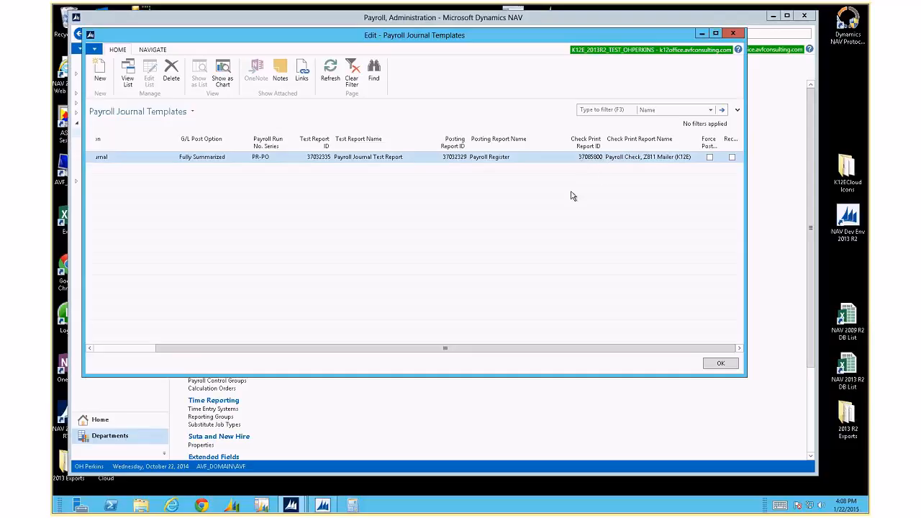
Step: Close the journal templates, open the Payroll Journal from Payroll Processing, and bring up the posting options
key("Escape")
left_click(223, 35)
left_click(214, 116)
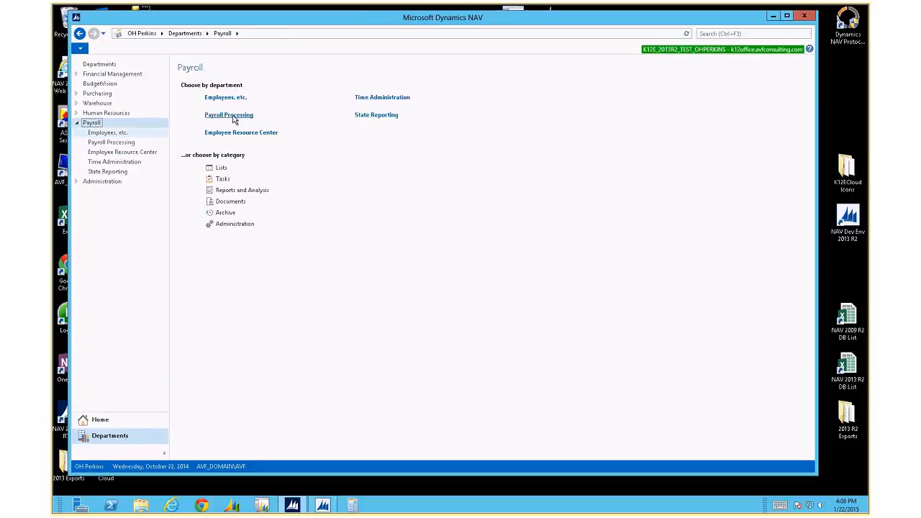
left_click(207, 106)
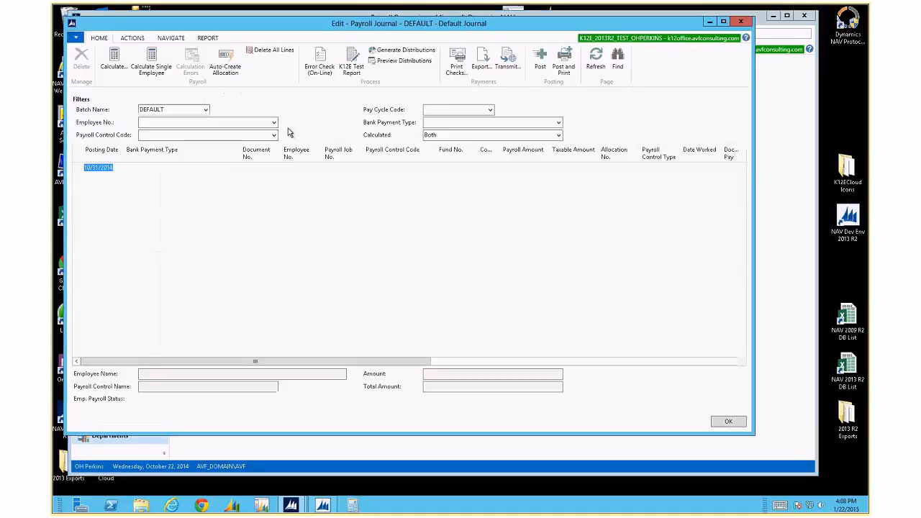
left_click(538, 59)
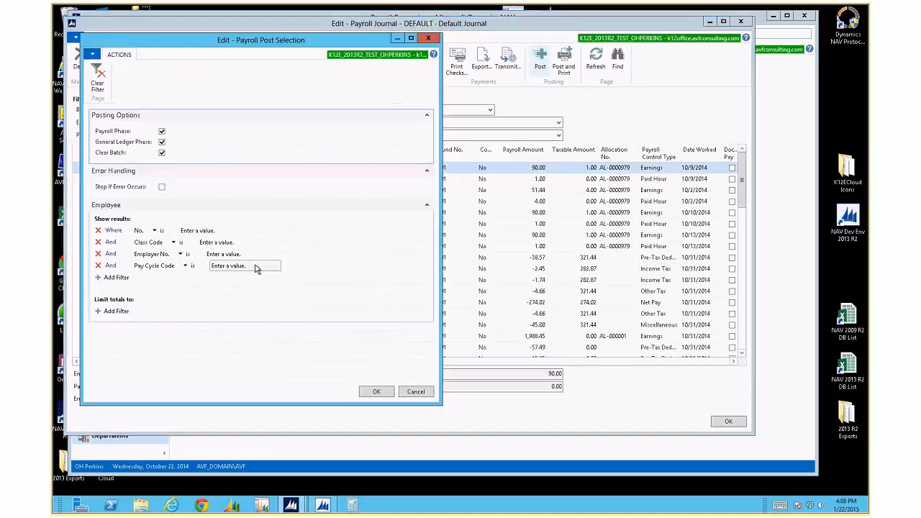
Step: Exclude General Ledger Phase and Clear Batch from the posting, and enable Stop If Error Occurs
left_click(162, 142)
left_click(162, 152)
left_click(162, 187)
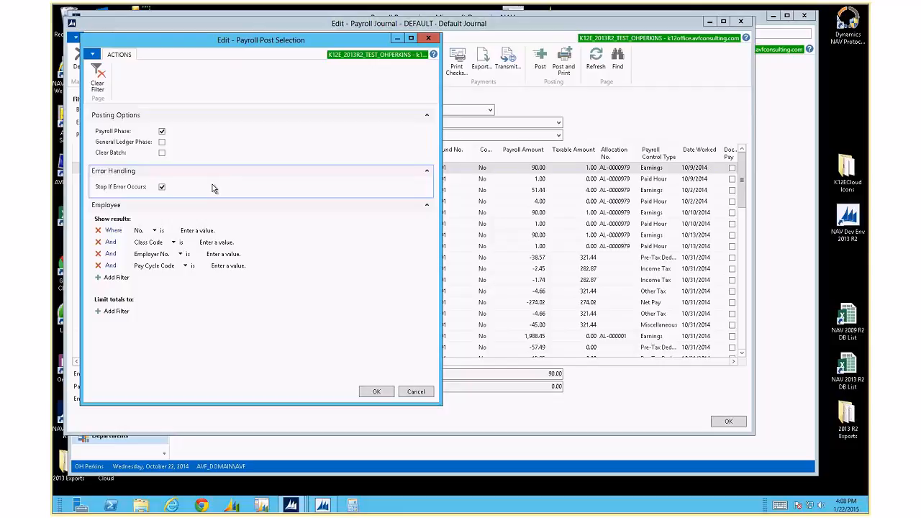
Step: Turn off Stop If Error Occurs, re-enable General Ledger Phase and Clear Batch, and start posting the DEFAULT payroll batch
left_click(163, 188)
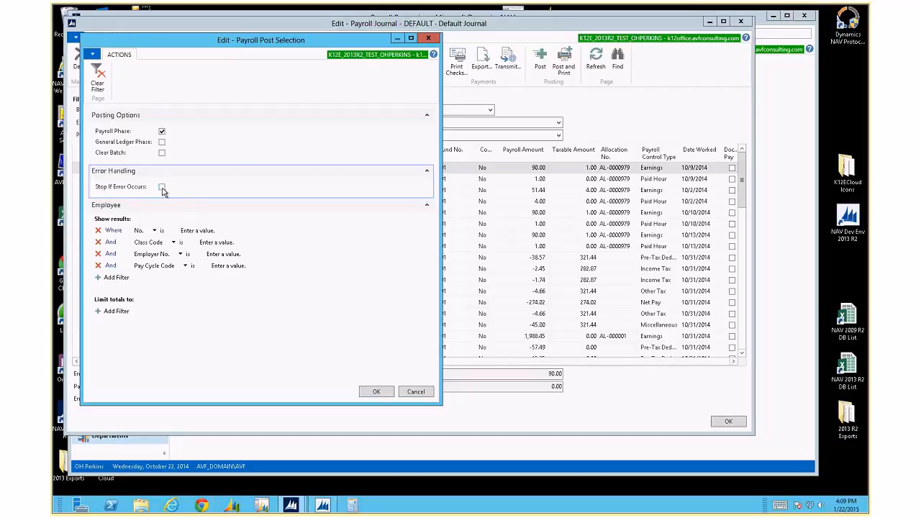
left_click(162, 141)
left_click(162, 153)
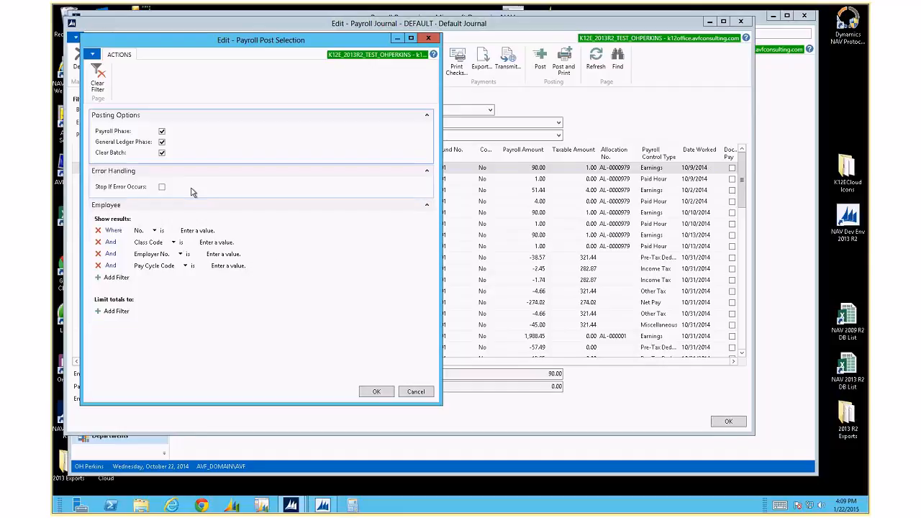
left_click(380, 393)
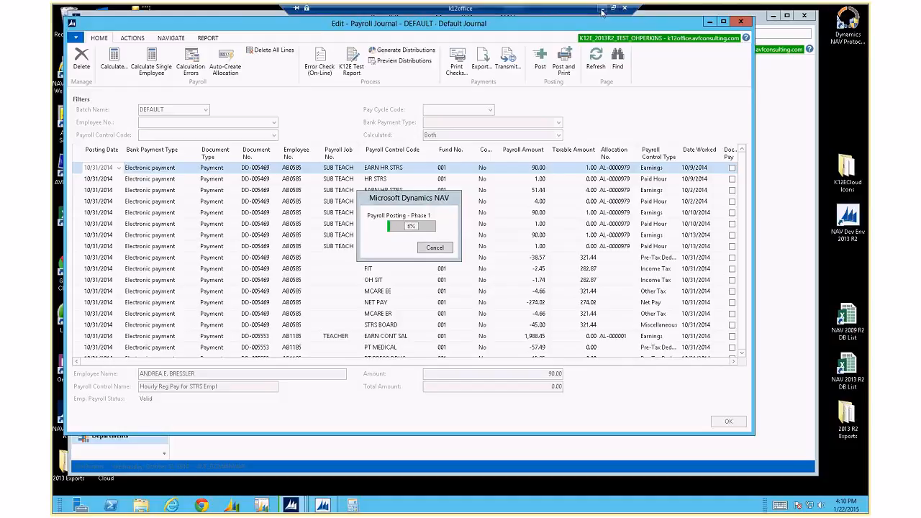
Step: Switch to Outlook, delete the spam message about winning presentations, and open the K12 account's inbox
left_click(245, 505)
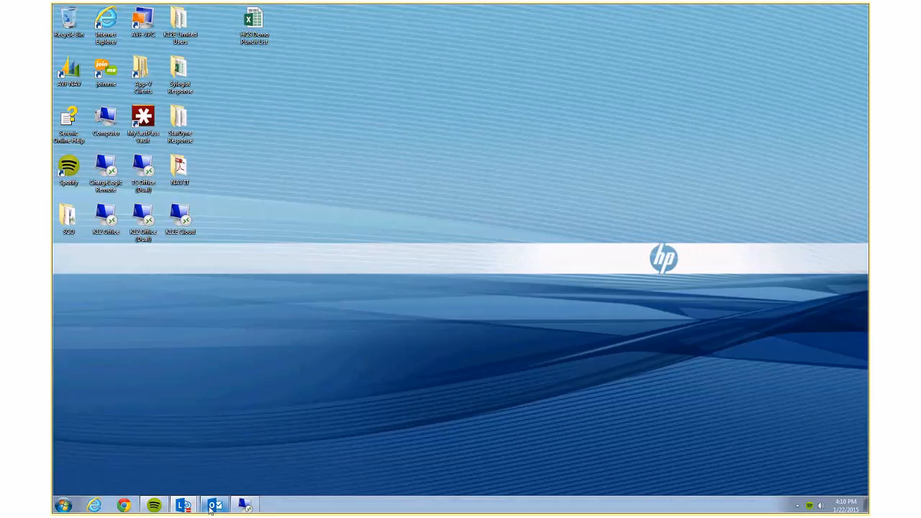
left_click(213, 506)
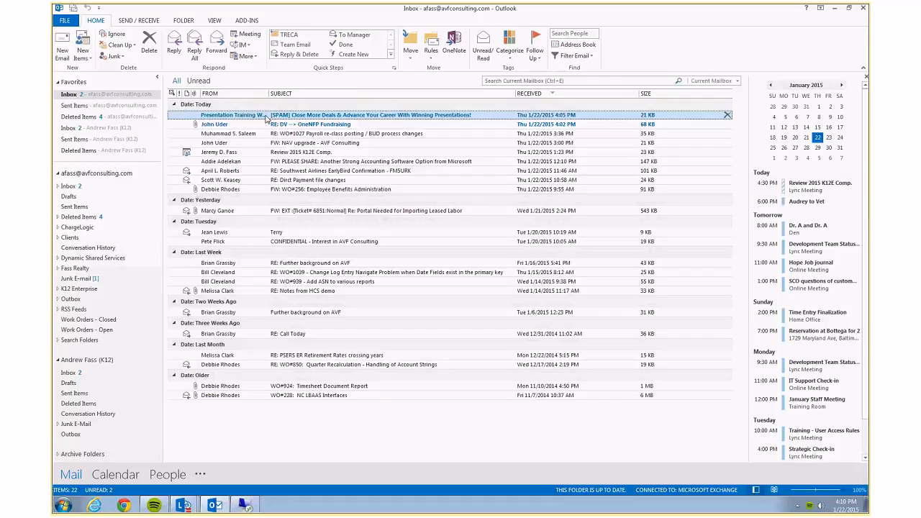
key("Delete")
left_click(97, 129)
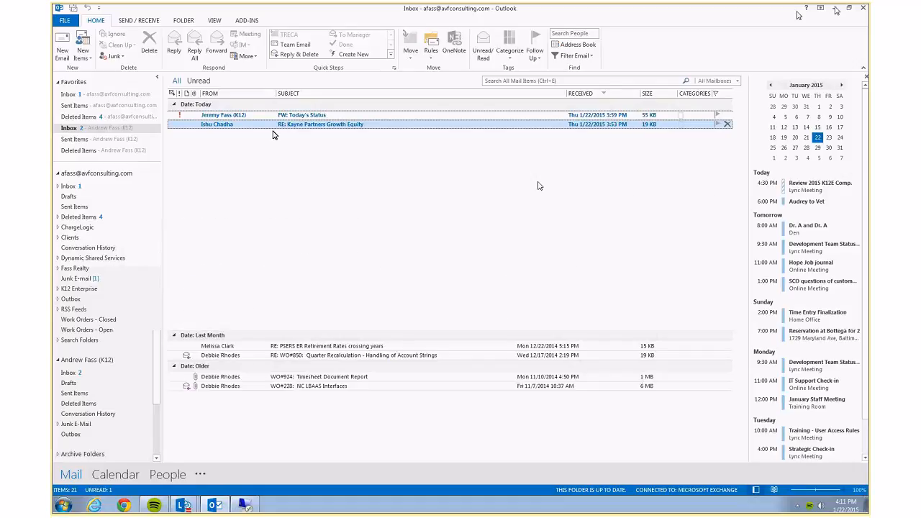
Step: Look for a Monday, January 26 slot from 2:00 to 4:00 PM in the calendar, and check the posting progress in Dynamics NAV
left_click(124, 481)
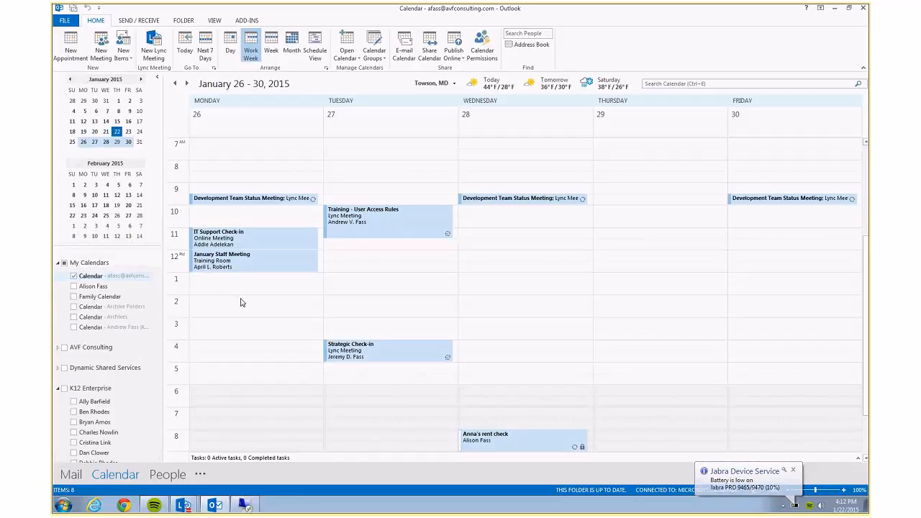
left_click_drag(241, 302, 252, 336)
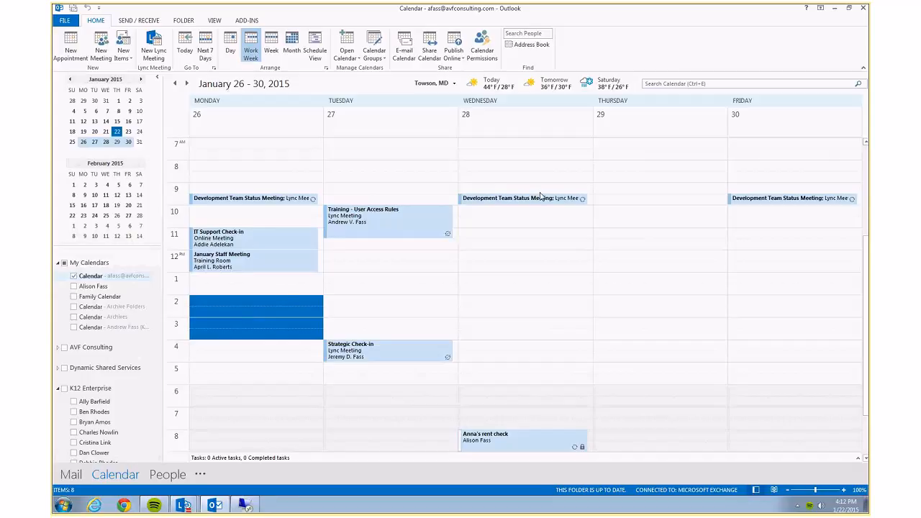
left_click(243, 501)
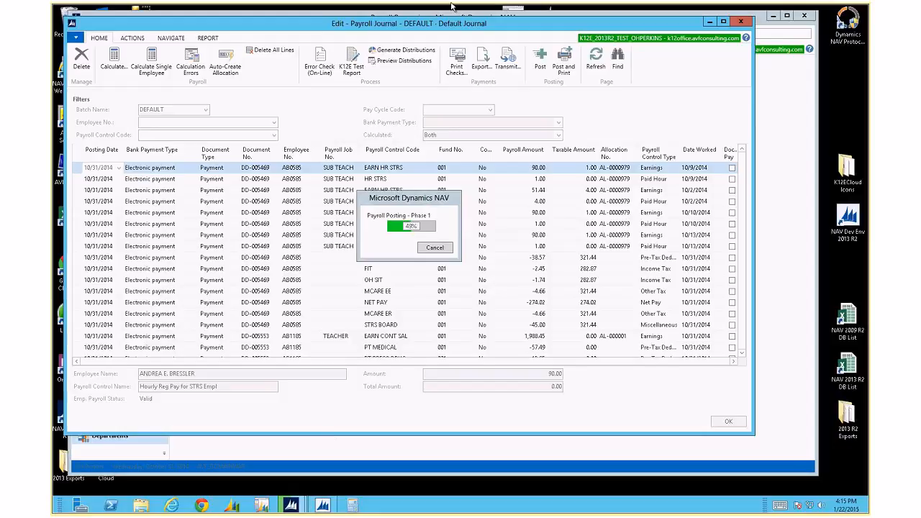
mouse_move(575, 7)
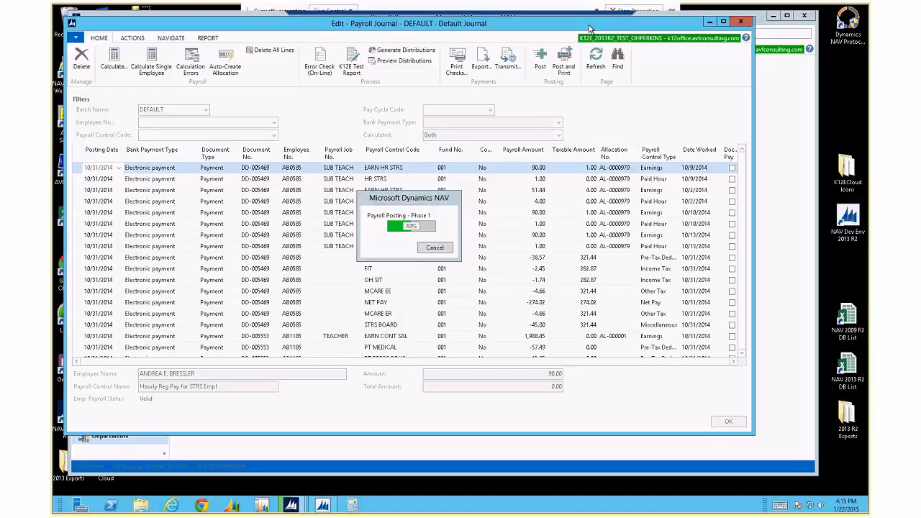
left_click(603, 9)
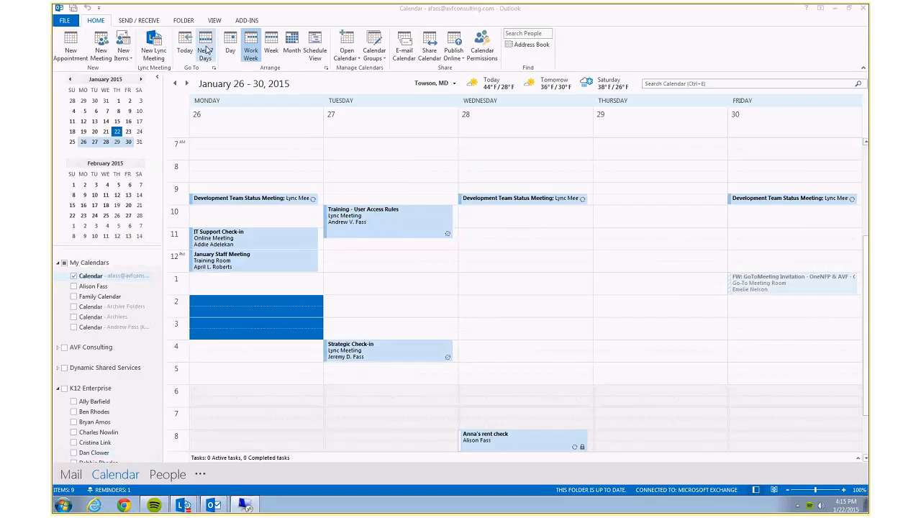
Step: Copy the attendee list from today's Payroll Training - Session 4 meeting and close the meeting
left_click(187, 48)
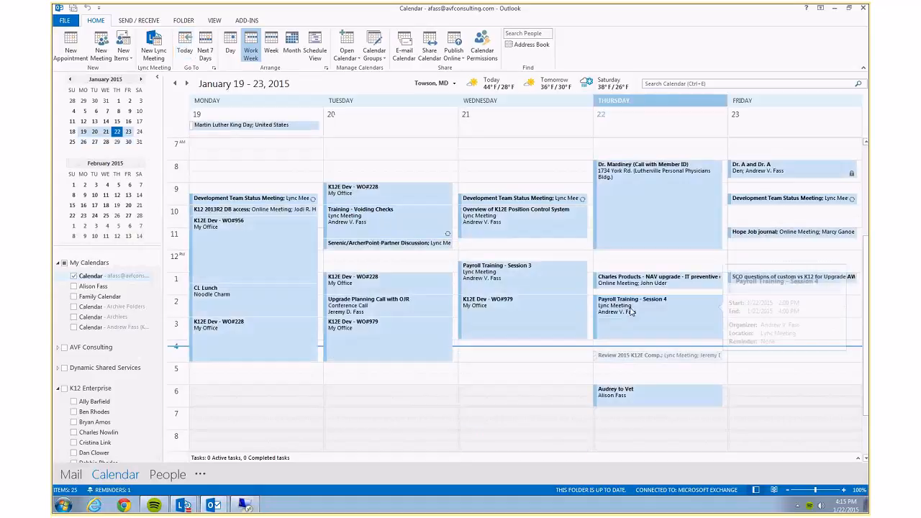
double_click(632, 311)
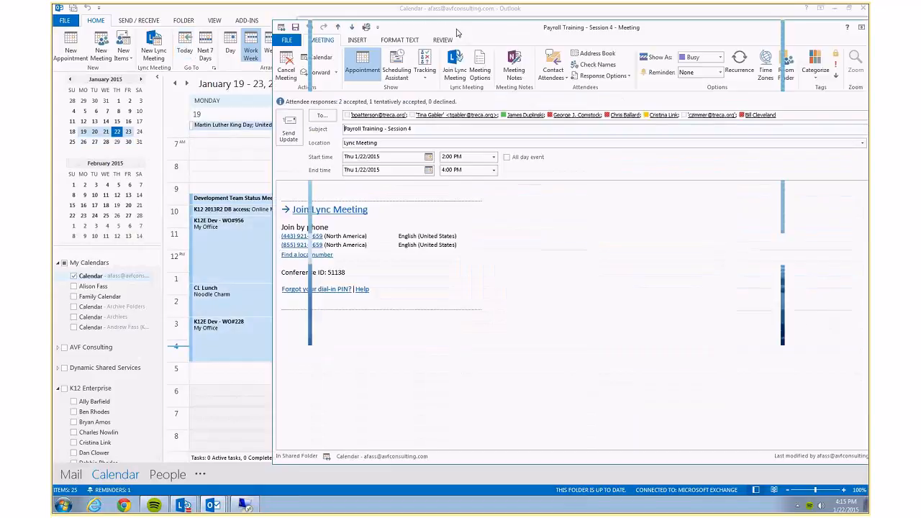
left_click_drag(457, 33, 351, 31)
left_click_drag(647, 118, 229, 119)
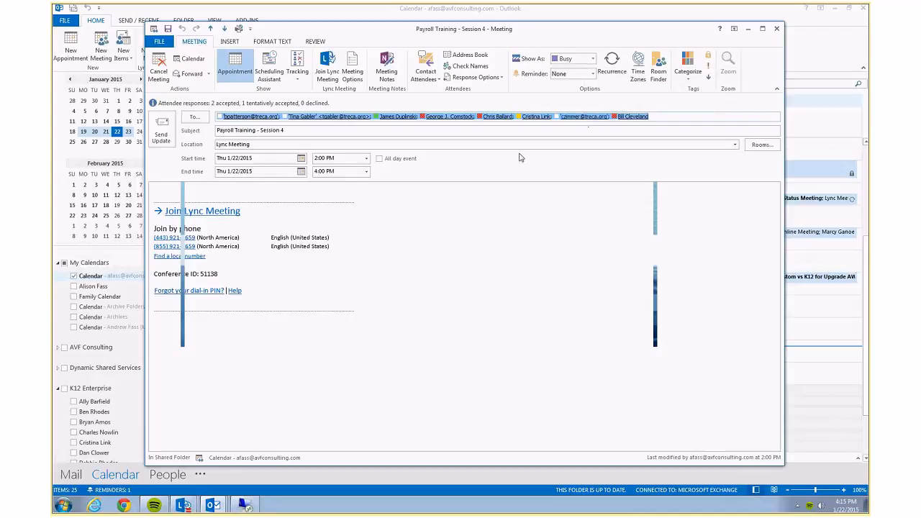
left_click(776, 28)
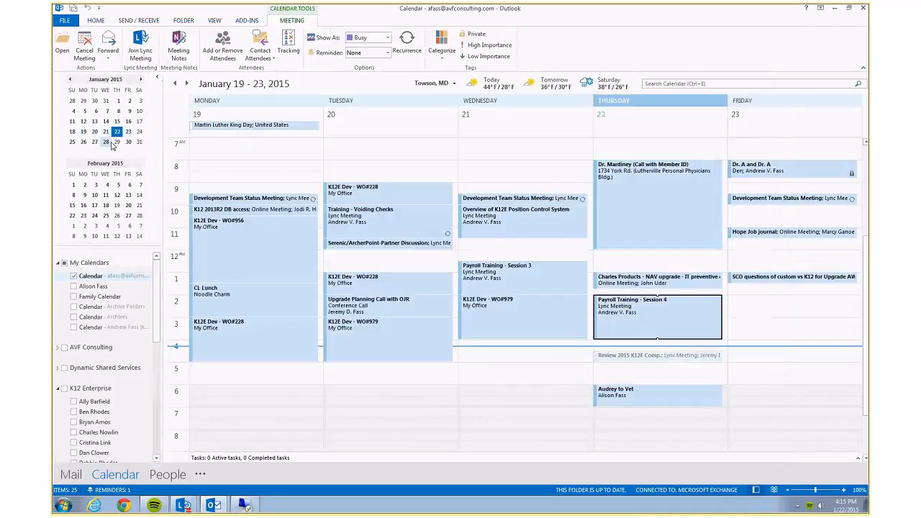
Step: Create a meeting request for Monday, January 26, 2015, 2:00 to 4:00 PM, with the copied attendees
left_click(111, 146)
left_click_drag(272, 301, 257, 340)
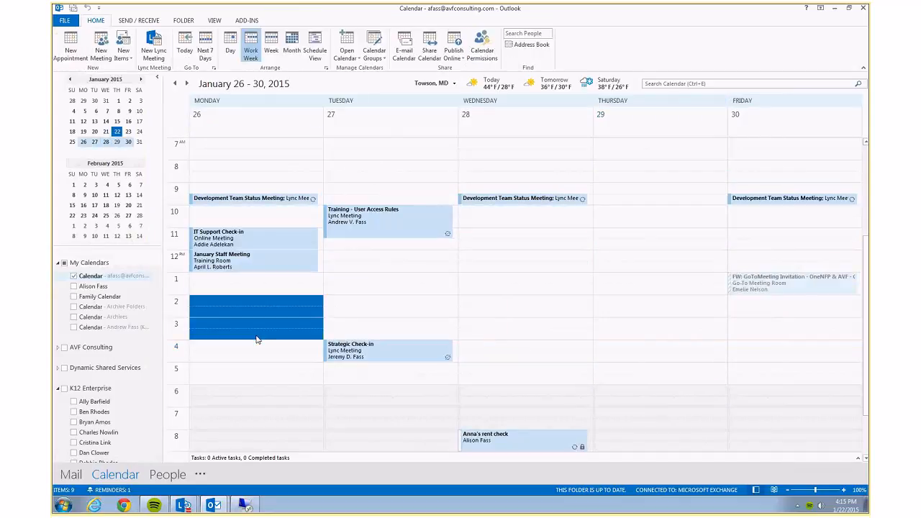
right_click(268, 303)
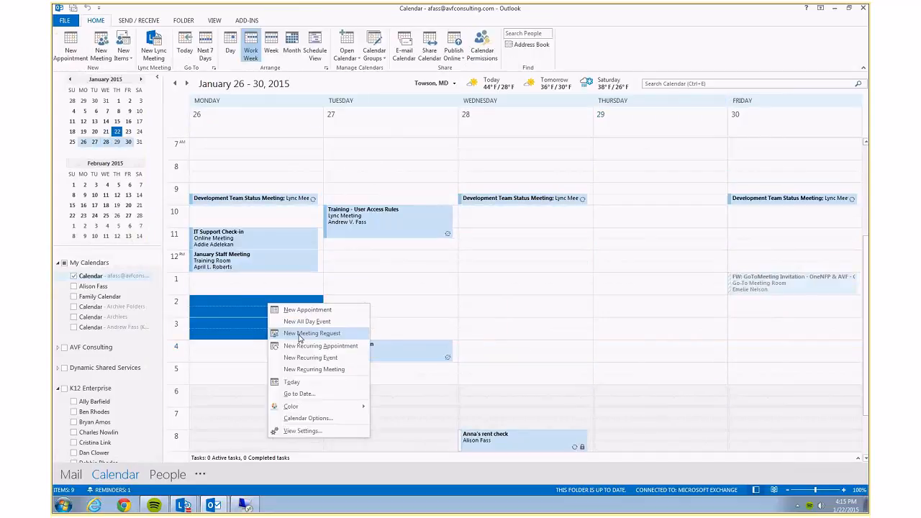
key("Return")
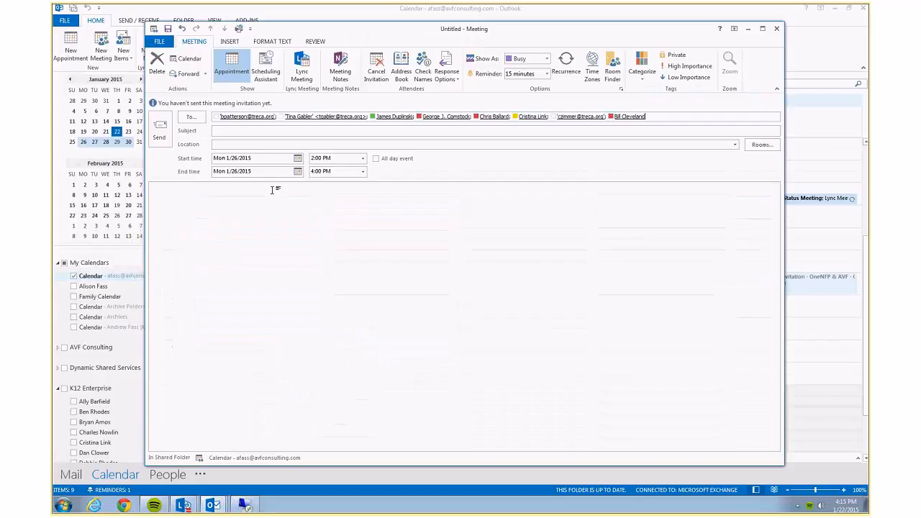
Step: Title the meeting Payroll Training - Session 5, make it a Lync meeting, copy its attendees, and send the invitation
type("Pa")
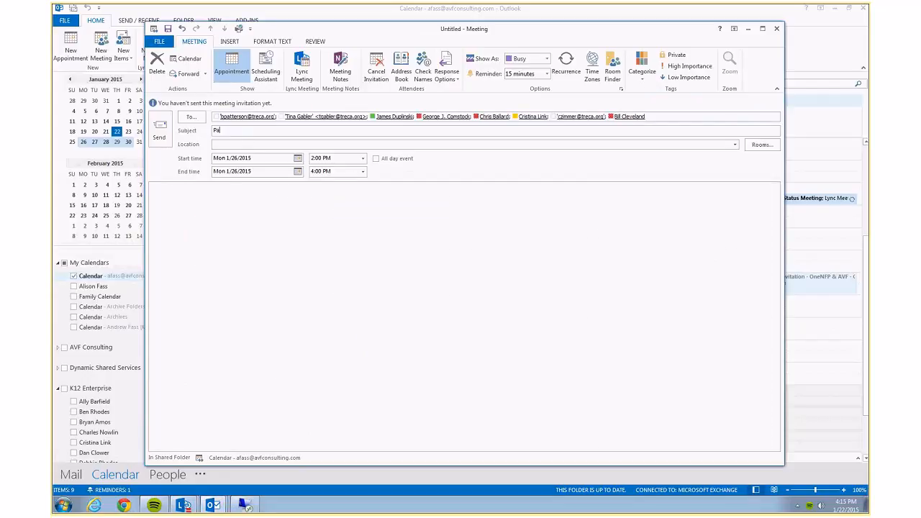
type("yroll Training - Session ")
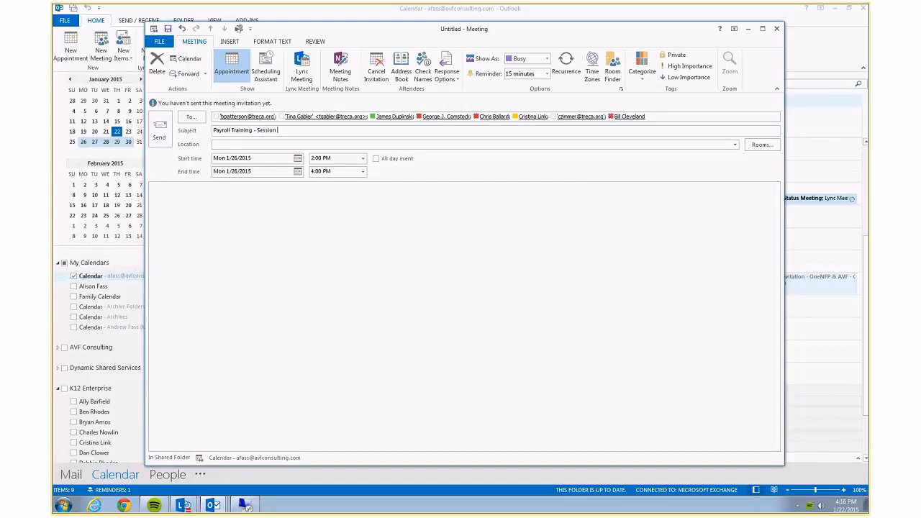
type("5 (")
key("BackSpace")
left_click(225, 146)
left_click(299, 73)
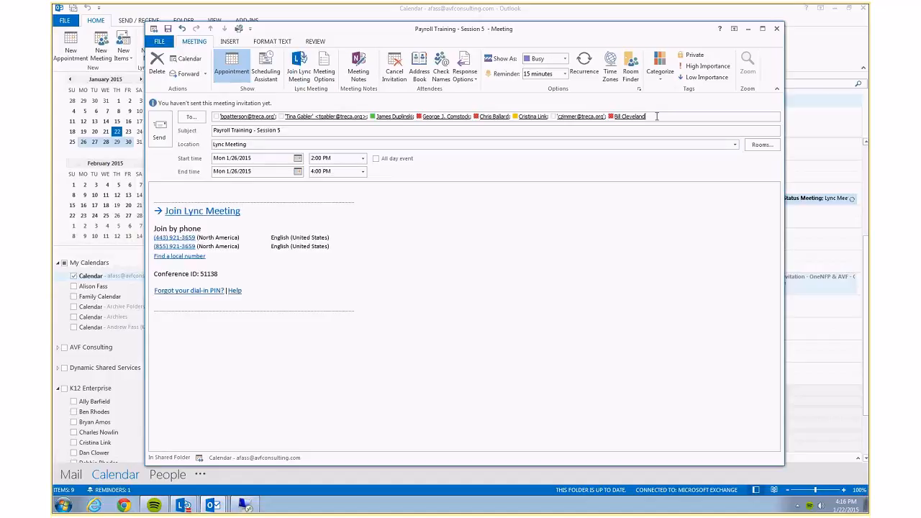
key("ctrl+a")
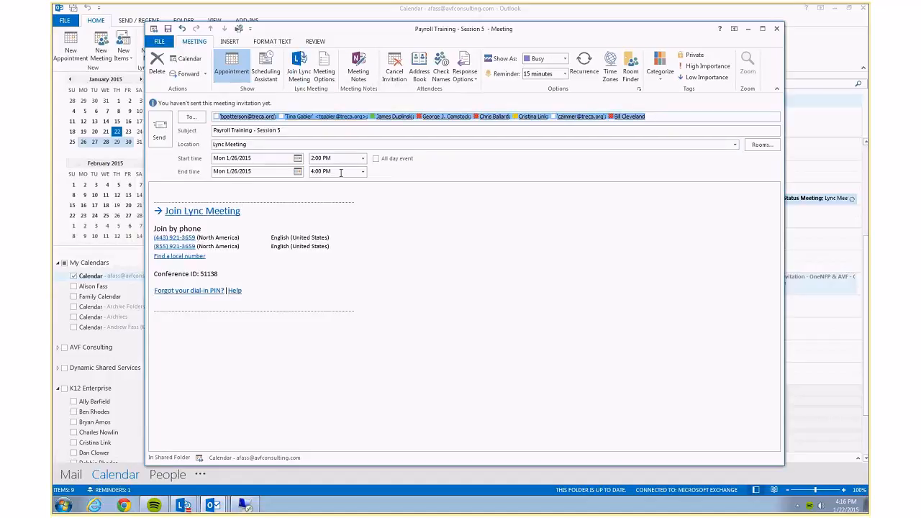
left_click(158, 128)
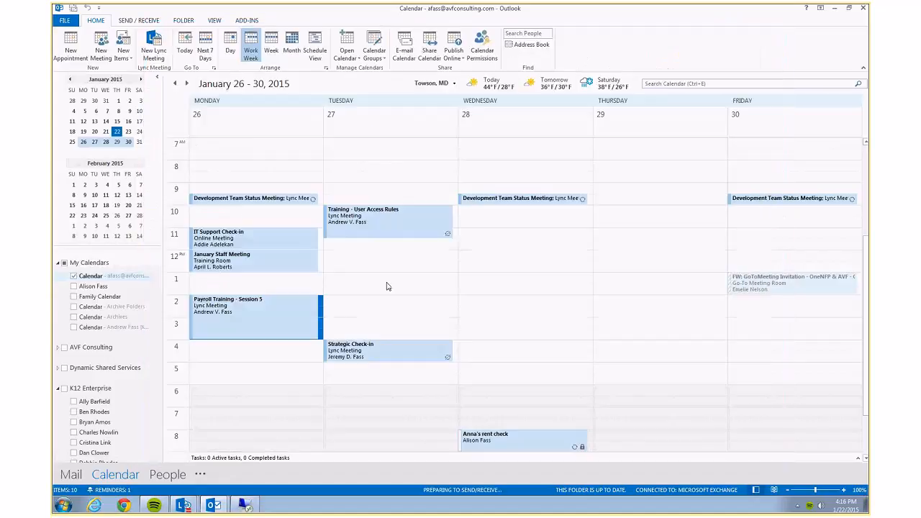
Step: Create a Lync meeting request for Wednesday, January 28, 2015, 2:00 to 4:00 PM, with the same attendees
left_click_drag(475, 298, 479, 337)
right_click(495, 310)
left_click(533, 342)
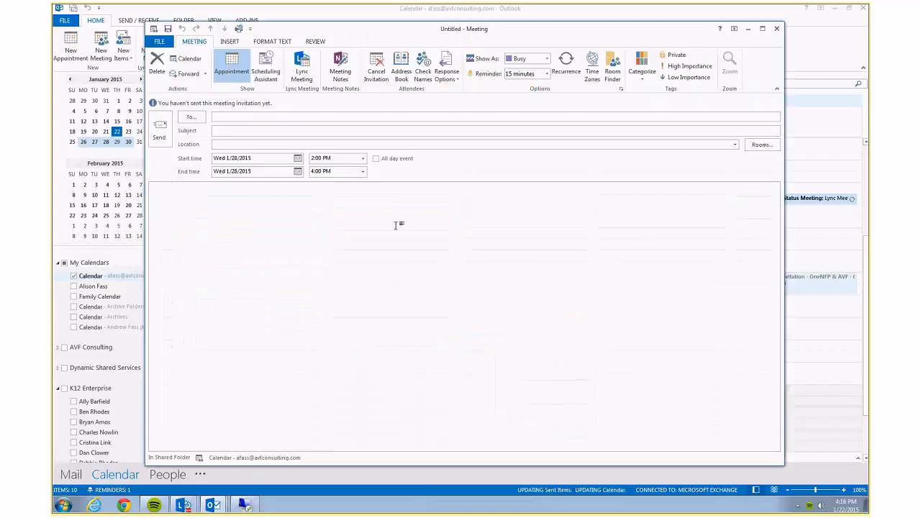
key("ctrl+v")
left_click(301, 71)
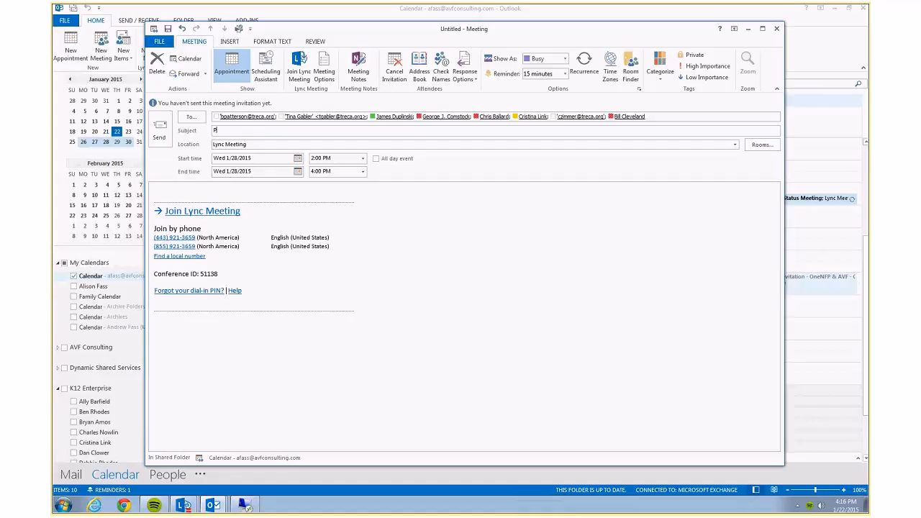
Step: Title the Wednesday meeting Payroll Training - Session 6 and send the invitation
type("ayroll Training - Ses")
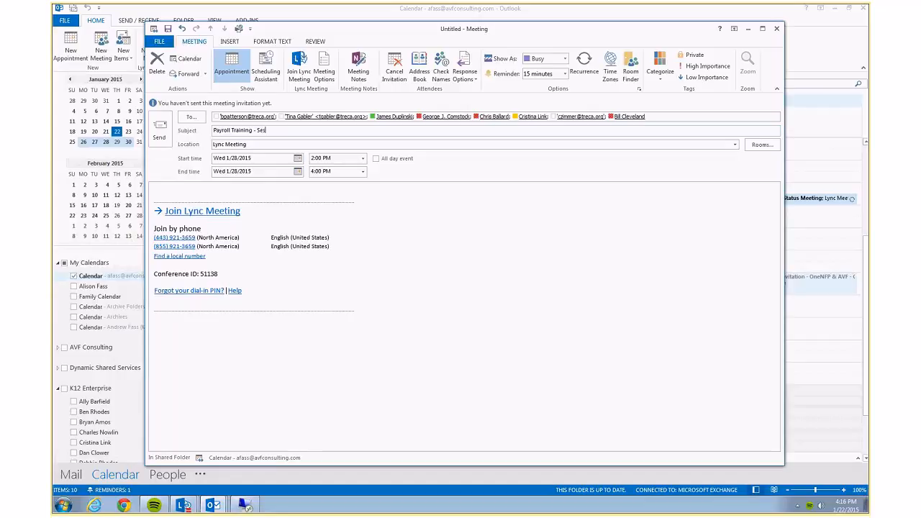
type("sion 6")
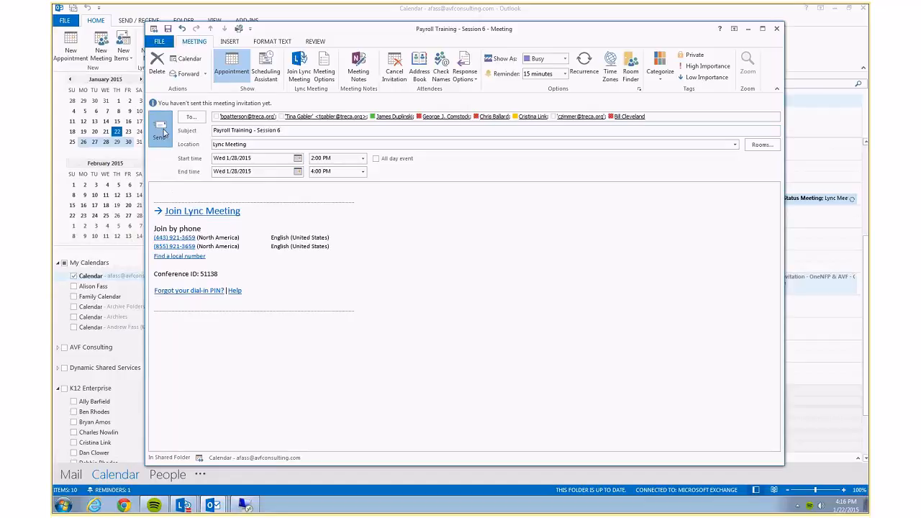
left_click(160, 129)
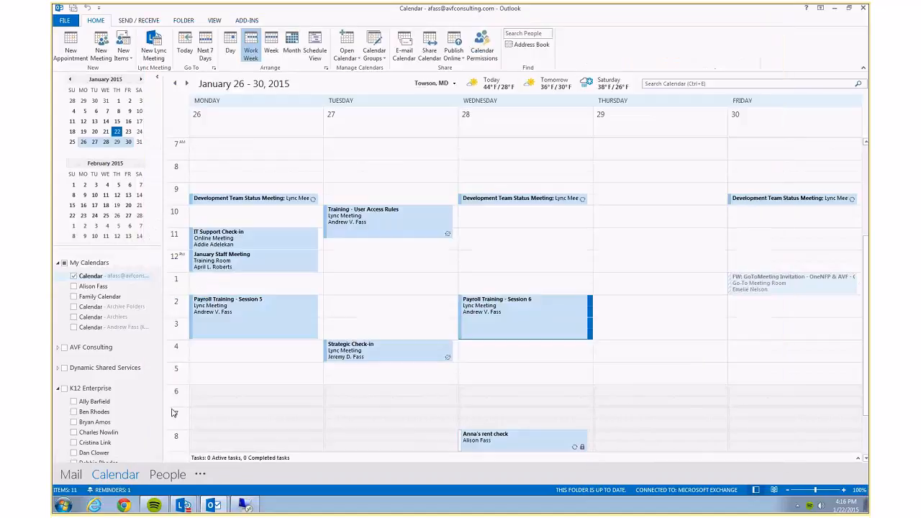
Step: Return to the Outlook mail view, and switch to Dynamics NAV to check the payroll posting progress
left_click(76, 477)
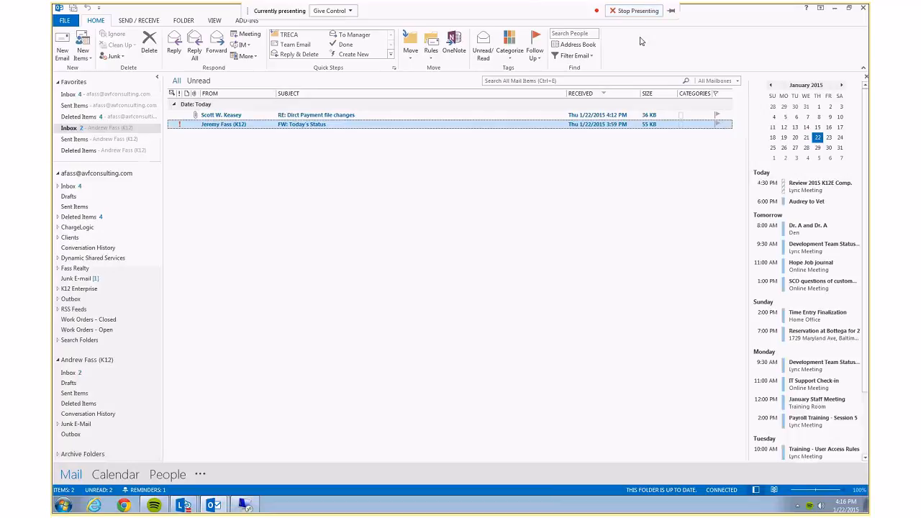
left_click(246, 506)
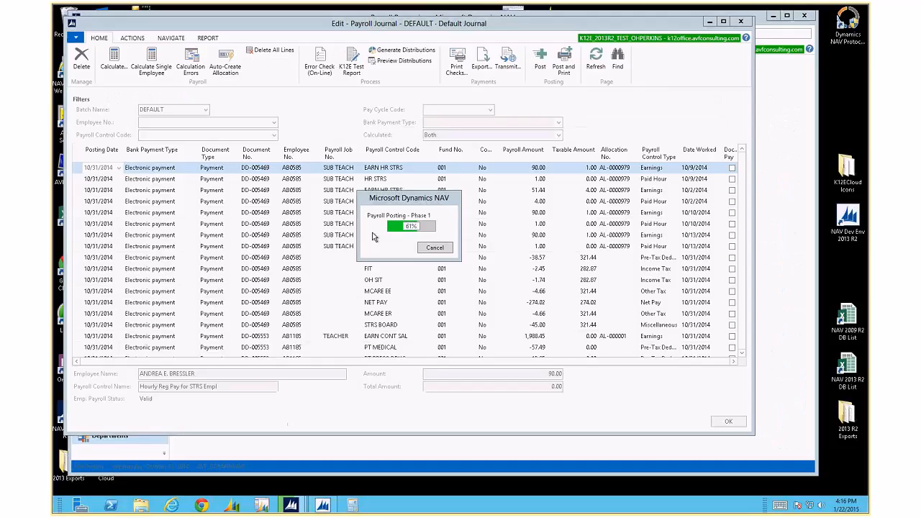
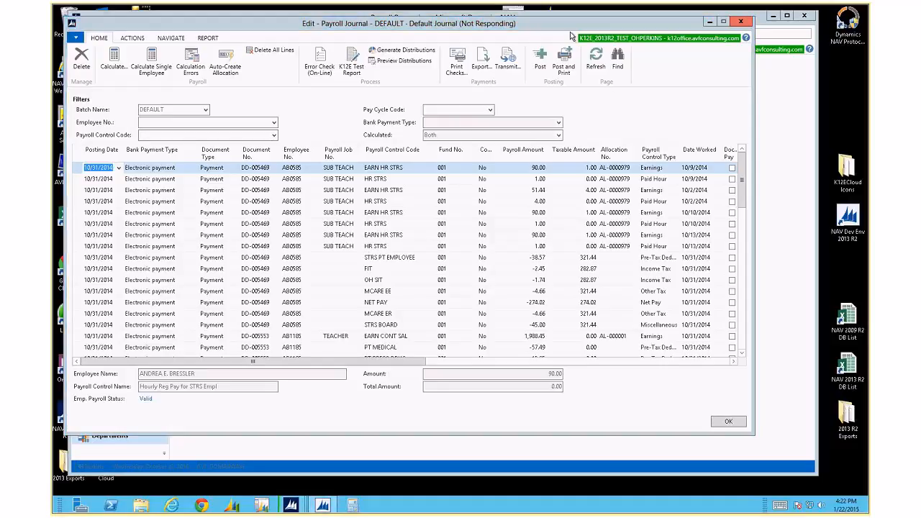
Step: Uncover the payroll posting progress window behind the Payroll Journal, then acknowledge the finished posting and close the journal
left_click_drag(492, 25, 483, 80)
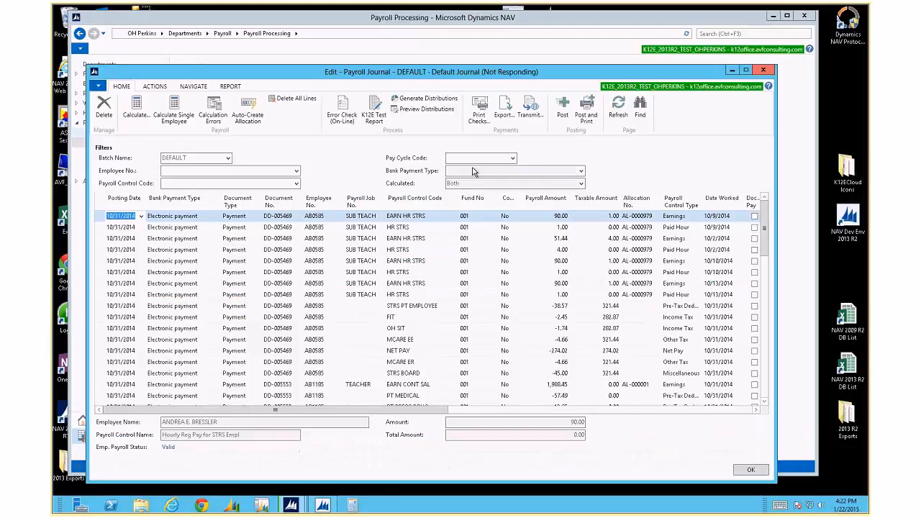
key("alt+Tab")
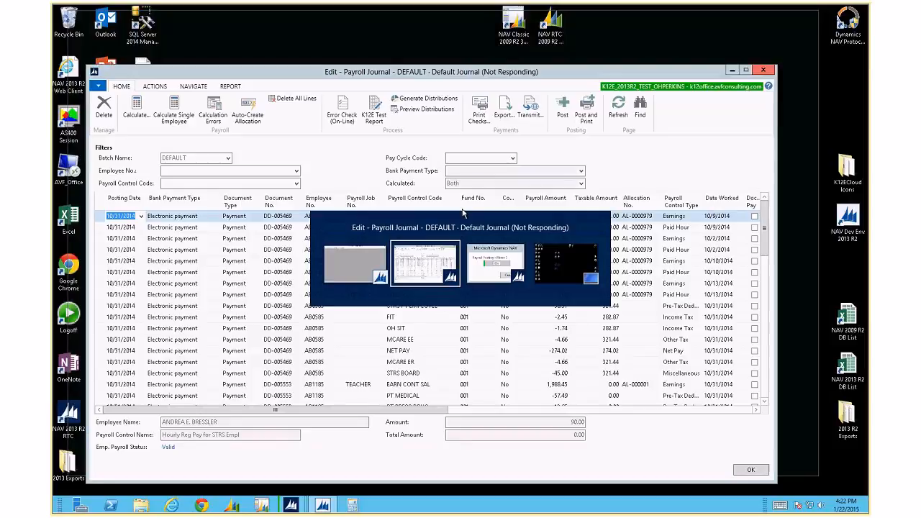
key("alt+Tab")
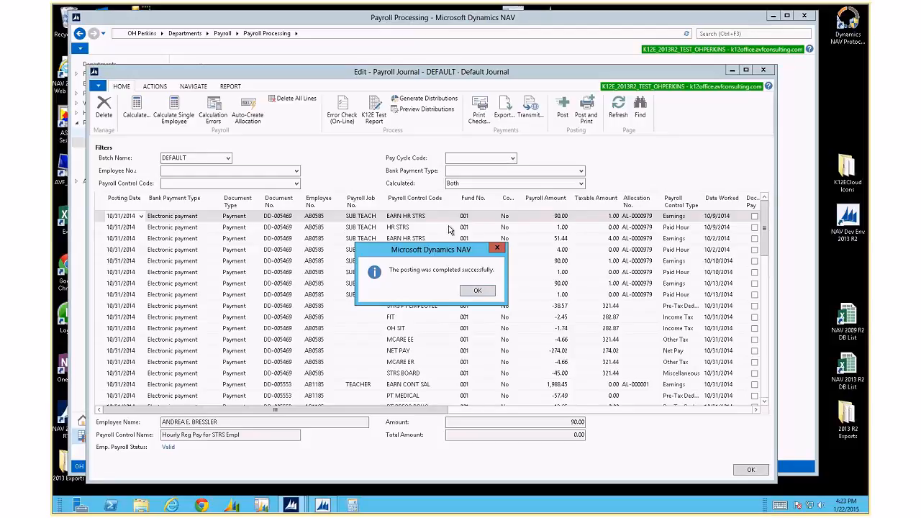
left_click(480, 291)
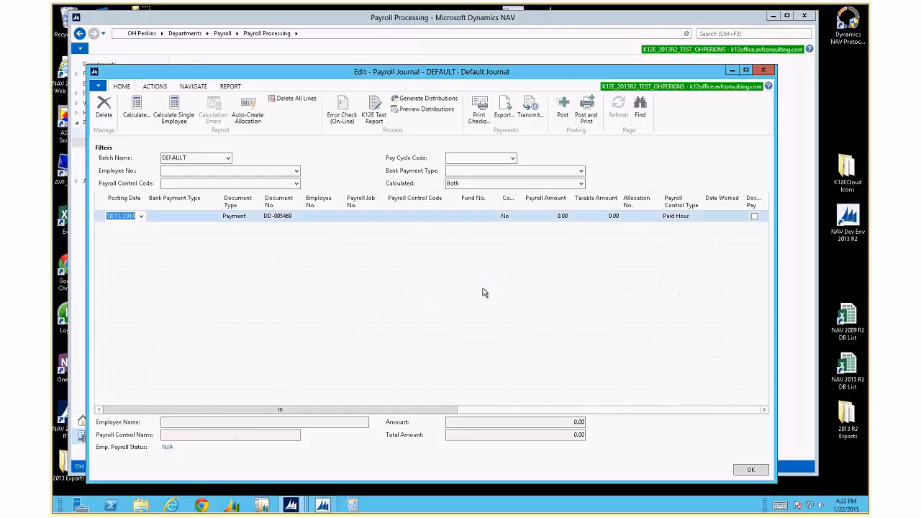
left_click(752, 469)
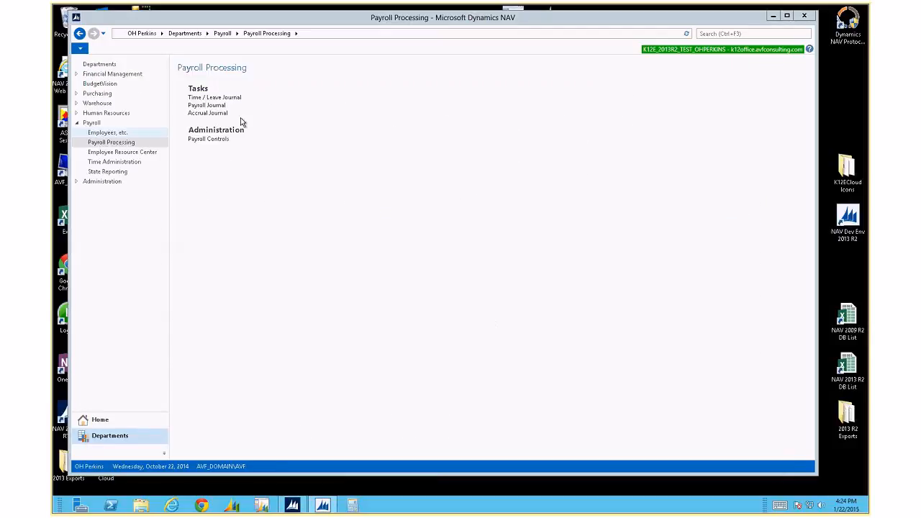
Step: Go to the Payroll department overview and open its Tasks category
left_click(222, 33)
left_click(222, 179)
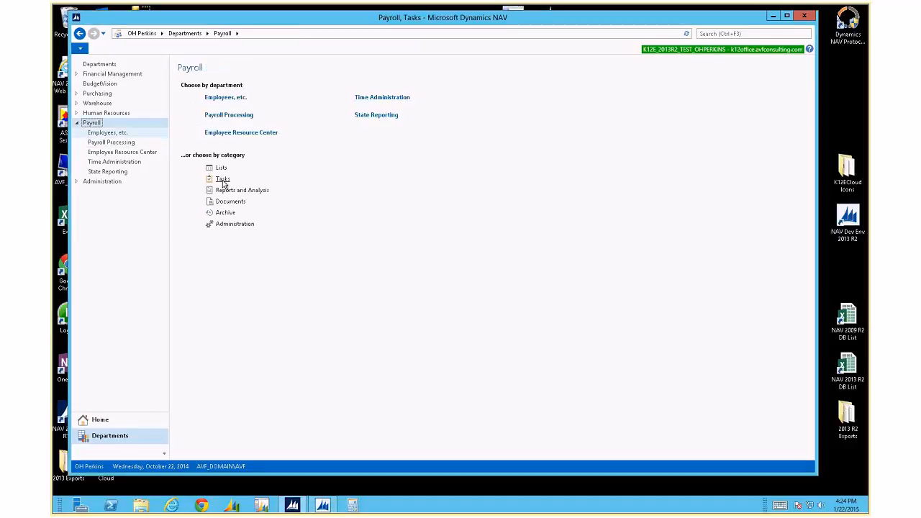